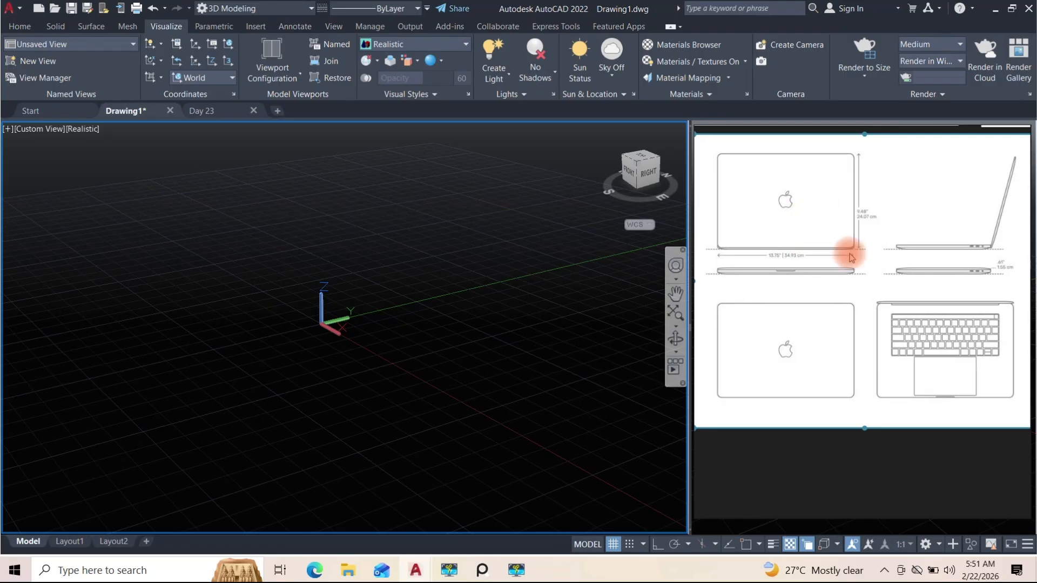
Examine the lid and side views of the laptop reference drawing for overall width, depth and thickness dimensions
scroll(932, 326, "up", 3)
scroll(931, 319, "down", 3)
scroll(834, 227, "up", 3)
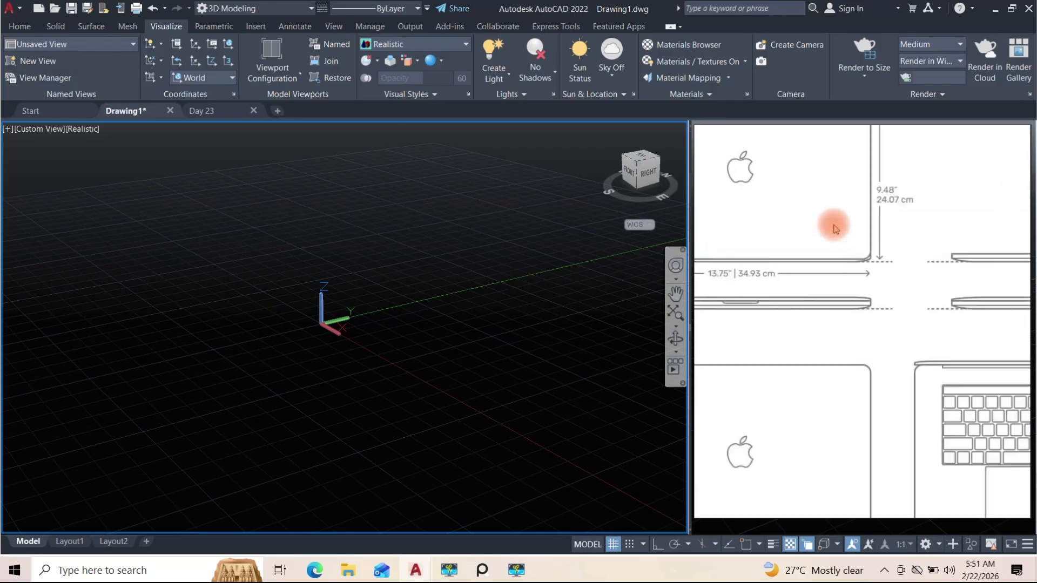
scroll(891, 216, "down", 1)
middle_click_drag(889, 206, 890, 279)
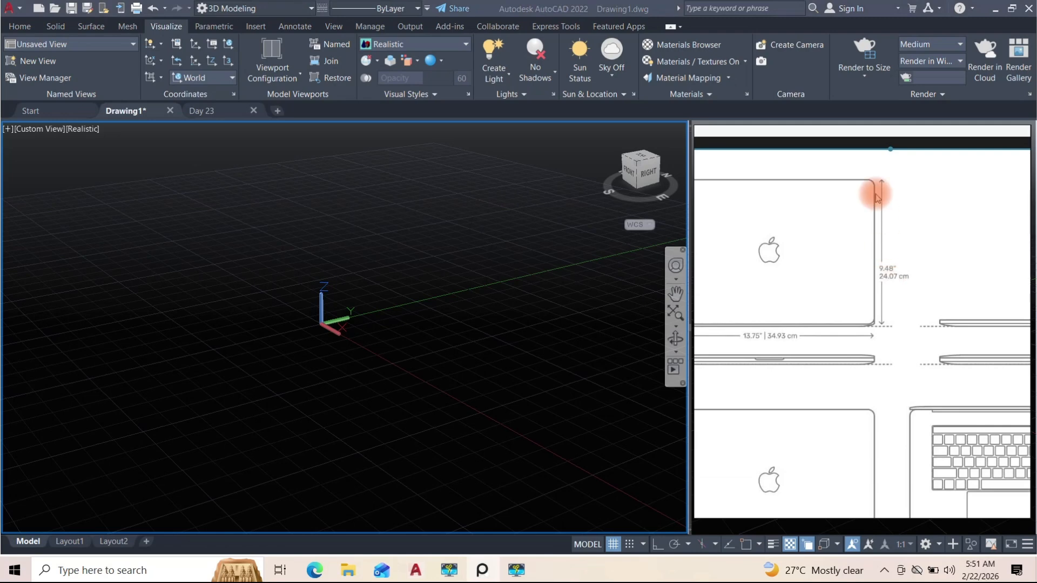
scroll(876, 190, "up", 3)
scroll(892, 259, "down", 3)
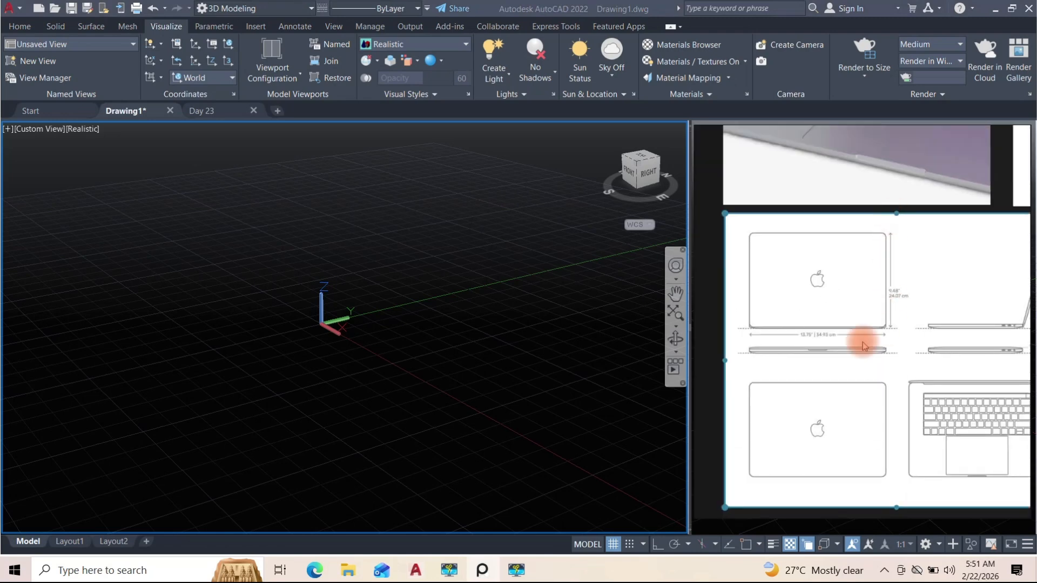
scroll(770, 336, "up", 1)
scroll(864, 317, "down", 3)
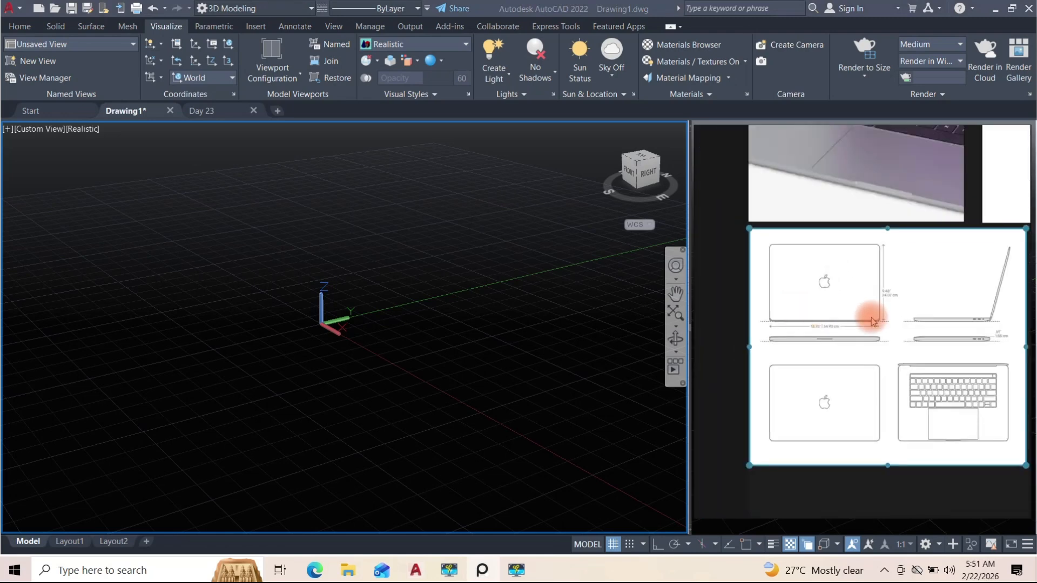
scroll(919, 319, "up", 3)
scroll(927, 302, "up", 3)
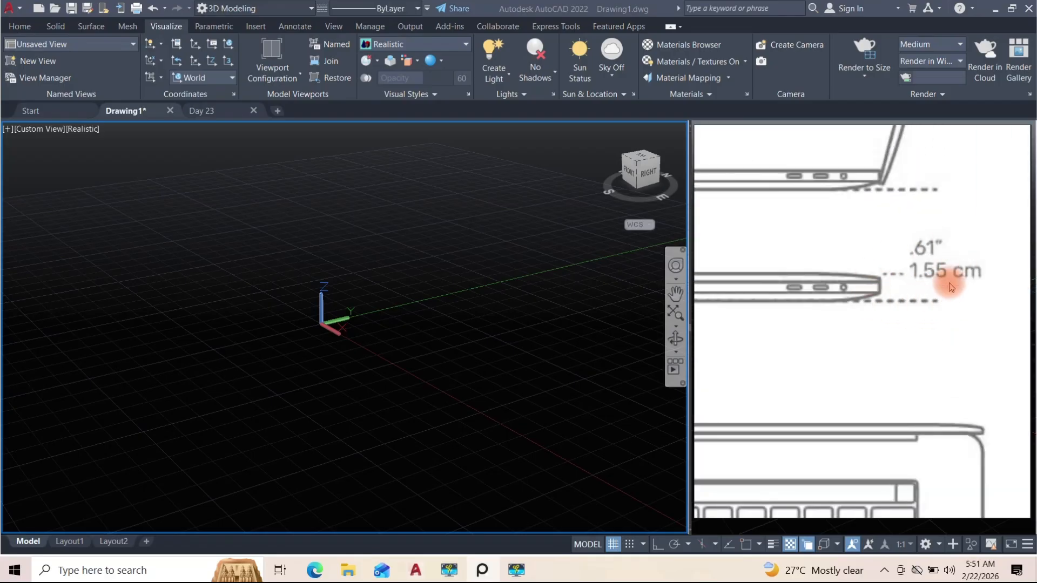
scroll(951, 279, "down", 3)
scroll(937, 277, "down", 3)
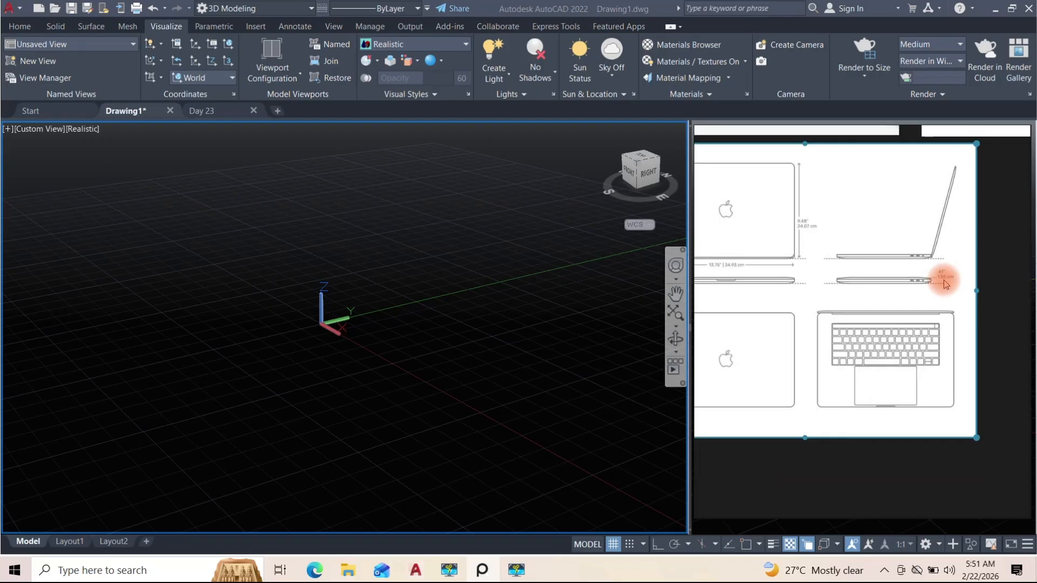
Examine the keyboard and trackpad layout in the laptop reference drawing, along with the surrounding views
left_click_drag(810, 254, 856, 274)
middle_click_drag(827, 317, 823, 245)
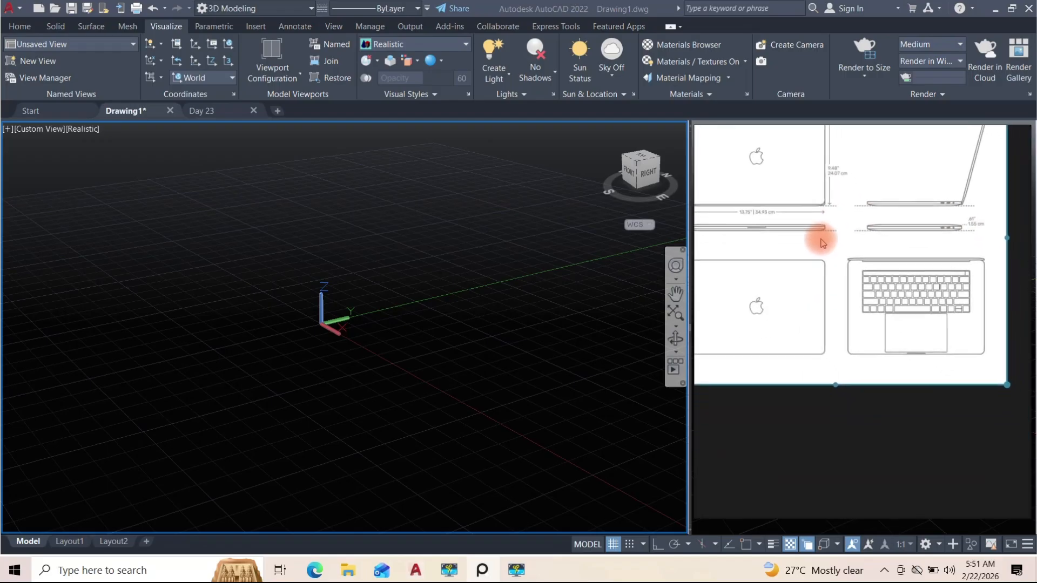
scroll(865, 300, "up", 6)
middle_click_drag(890, 251, 747, 270)
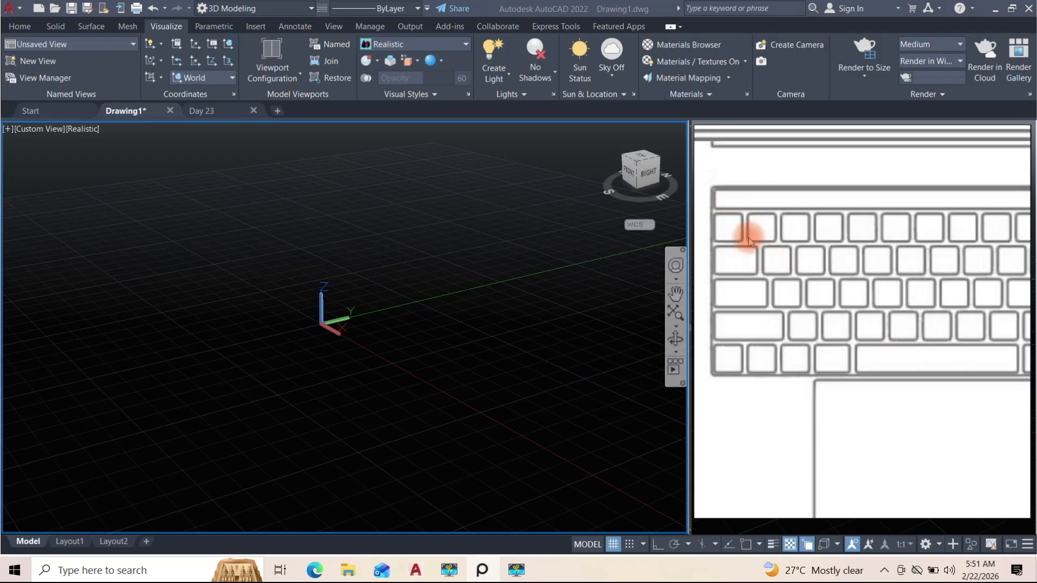
scroll(751, 232, "down", 4)
mouse_move(875, 261)
middle_mouse_down()
mouse_move(835, 230)
mouse_move(903, 318)
middle_mouse_up()
scroll(854, 228, "down", 3)
middle_click_drag(769, 162, 837, 238)
middle_click_drag(790, 186, 895, 243)
scroll(863, 215, "down", 2)
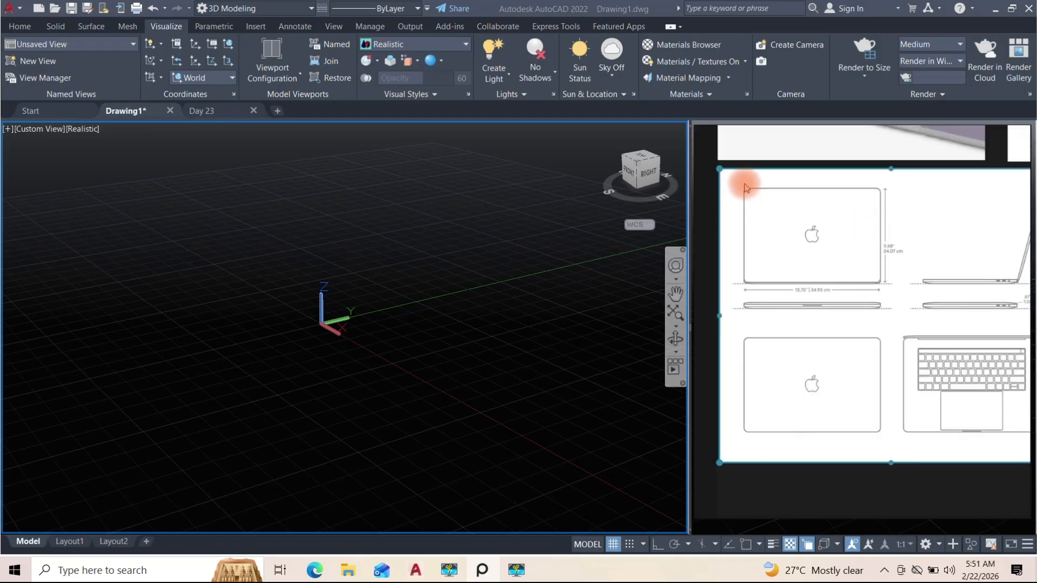
Copy the laptop reference drawing, switch to Paint and paste it into a new image
right_click(889, 243)
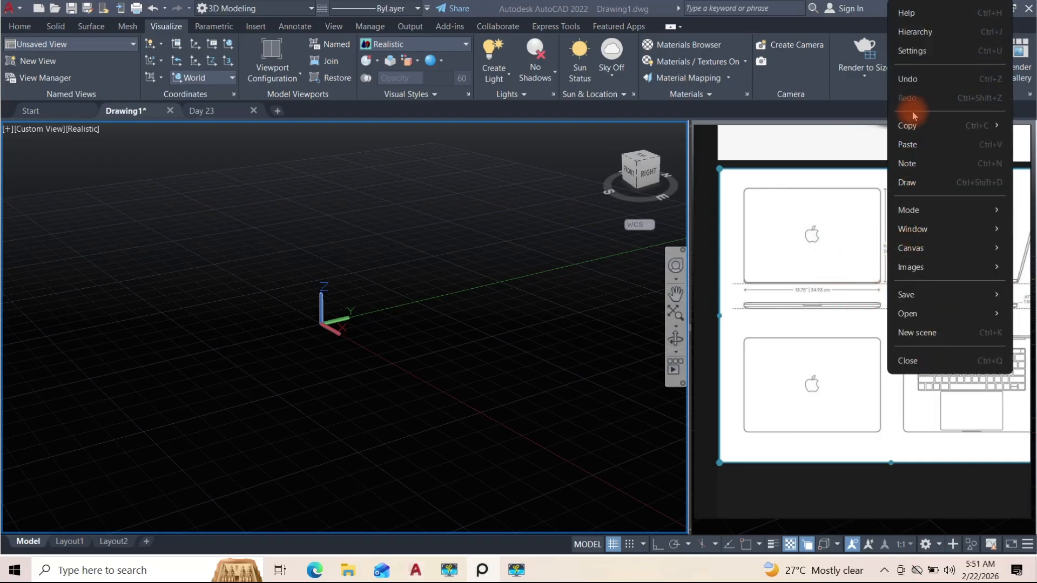
left_click(905, 127)
key("super")
type("pa")
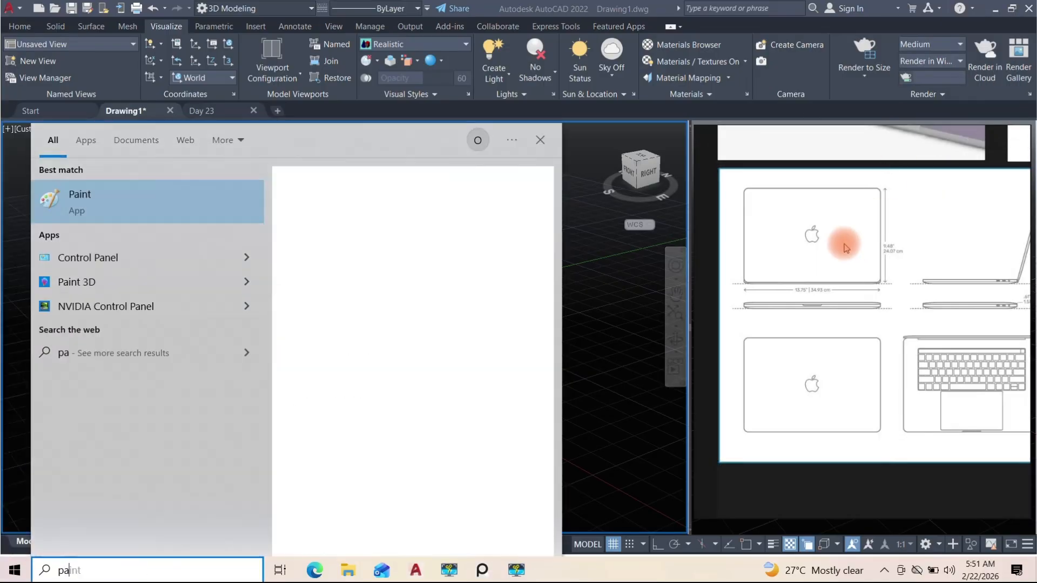
type("int")
key("Return")
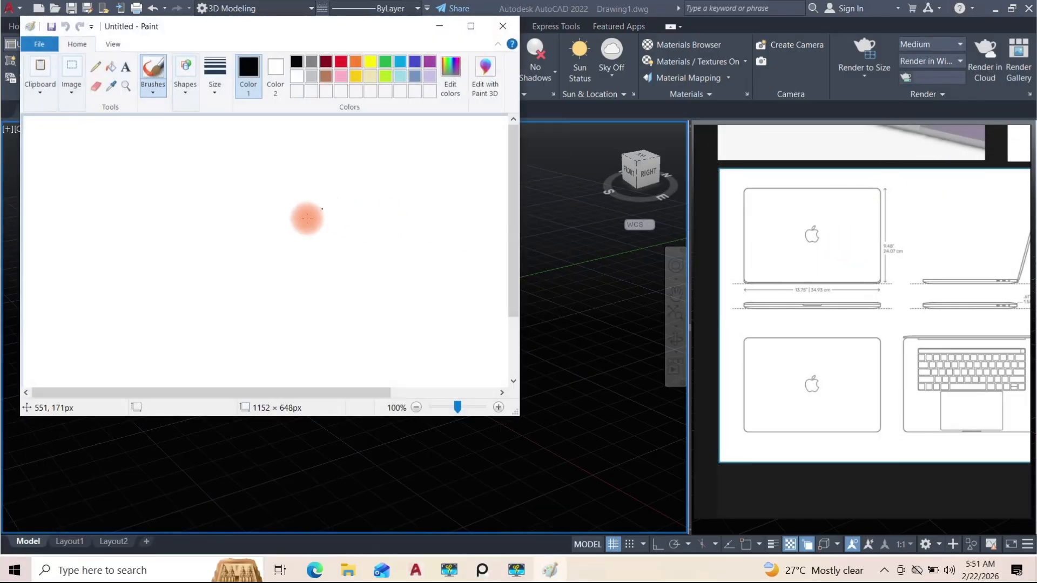
key("ctrl+v")
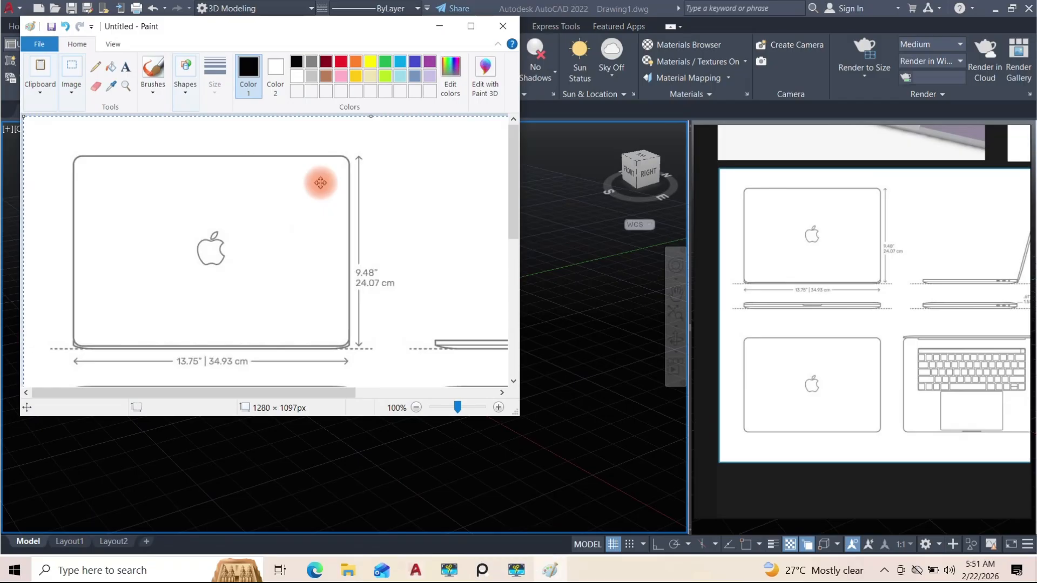
Crop the canvas to the pasted drawing and save it as a PNG named Laptop in the Pictures folder
key("ctrl+shift+x")
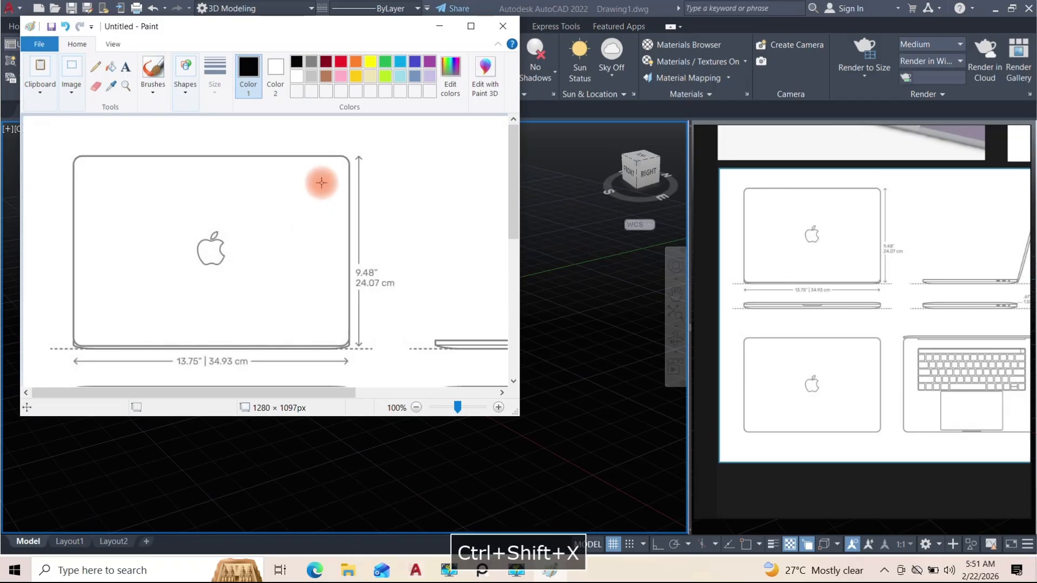
scroll(322, 183, "down", 2, "ctrl")
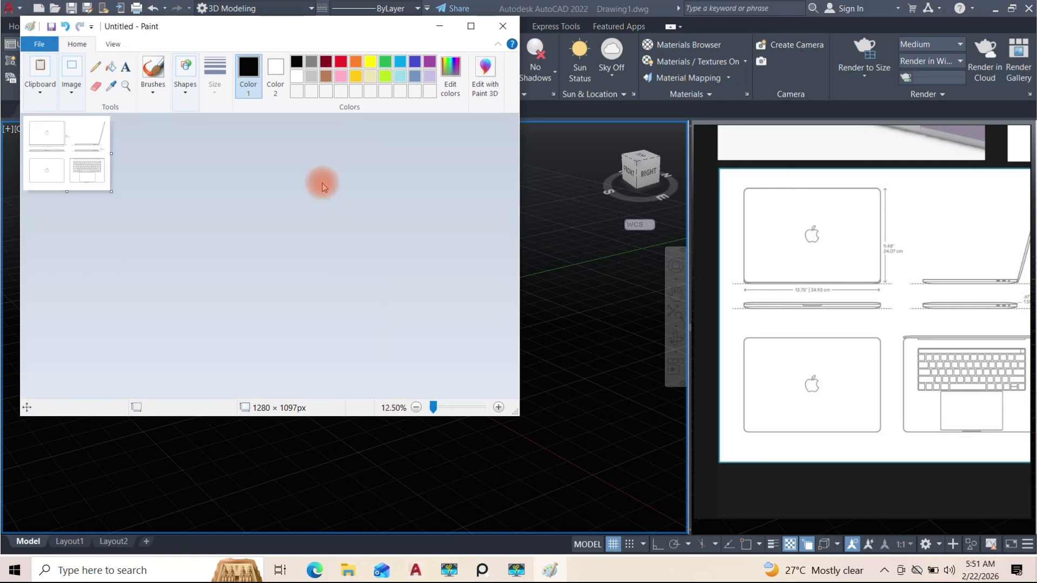
scroll(322, 183, "up", 1, "ctrl")
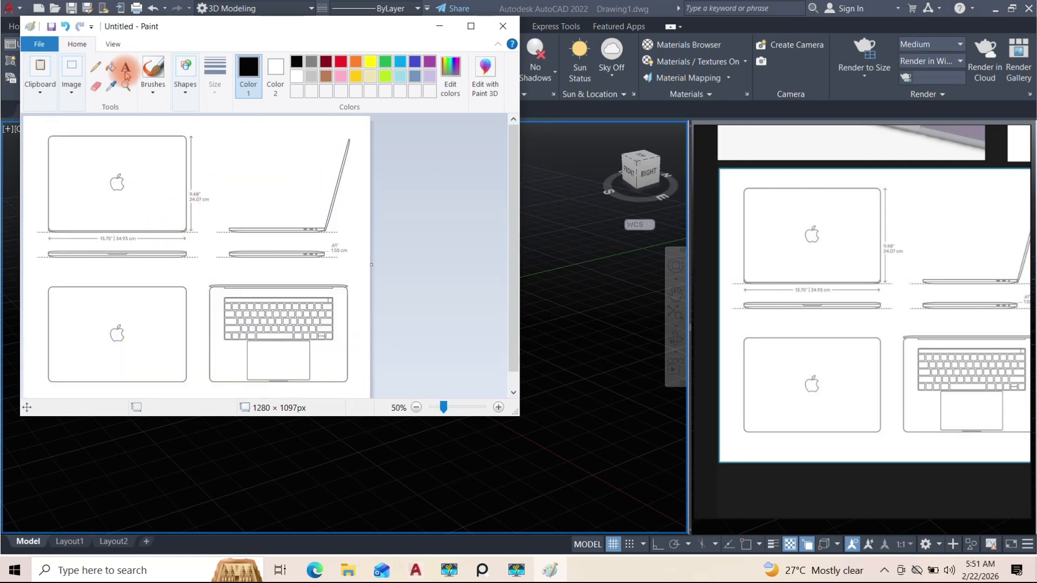
key("ctrl+s")
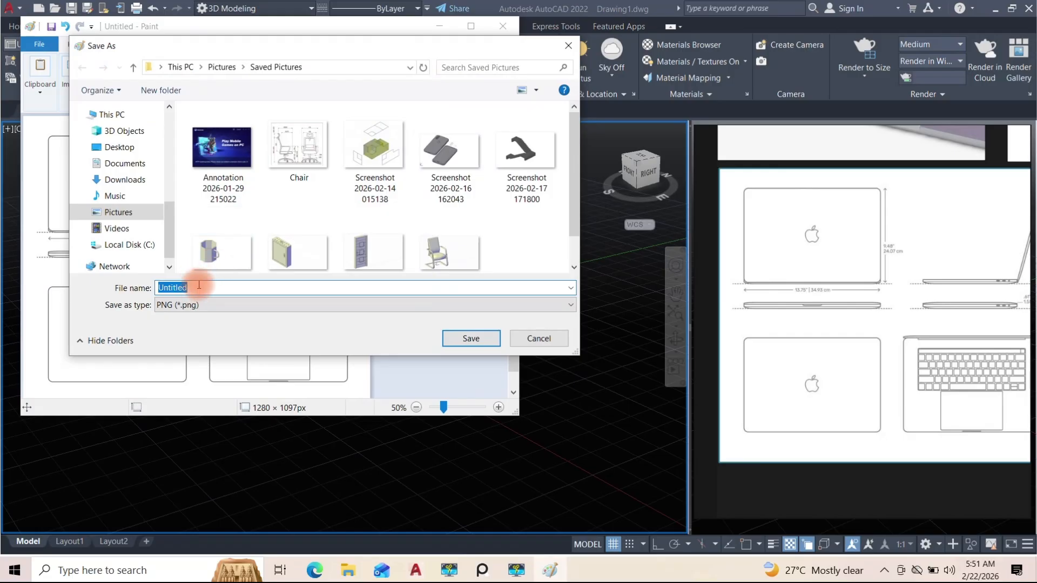
left_click(120, 212)
double_click(200, 290)
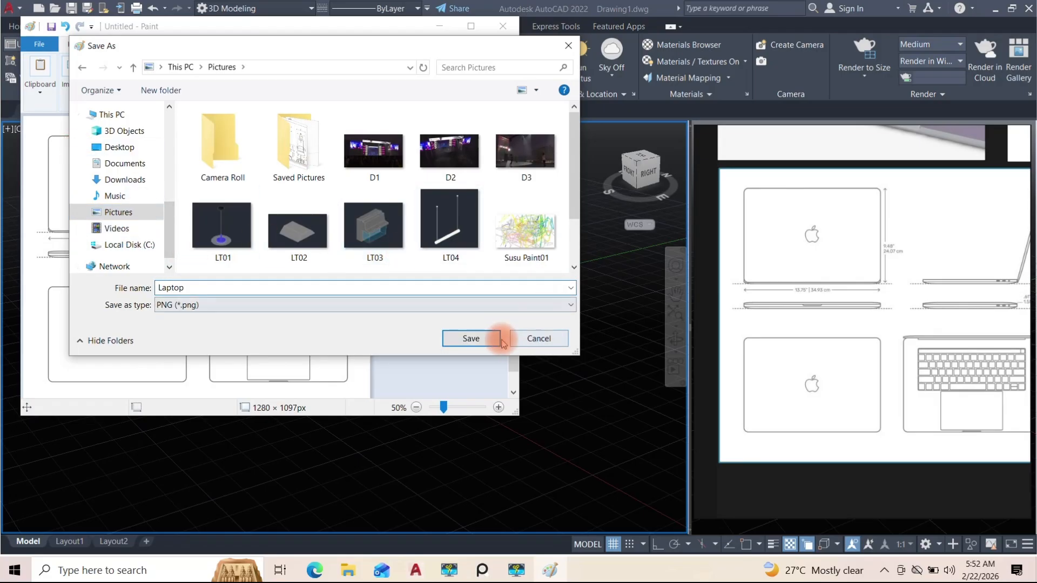
left_click(471, 338)
left_click(447, 31)
Review the laptop reference's lid dimensions, open and closed side profiles, and keyboard deck view
left_click(759, 308)
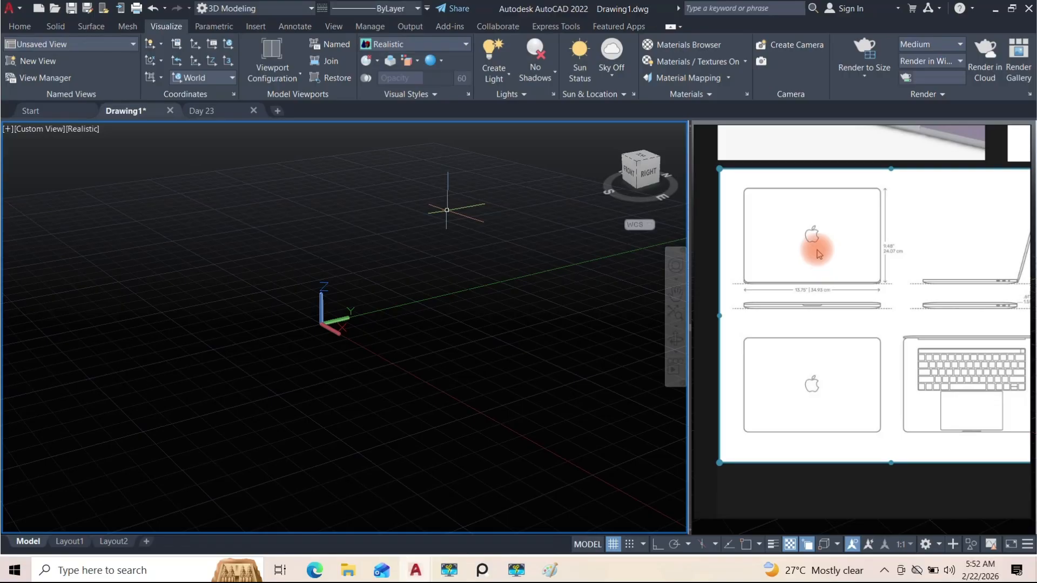
scroll(815, 243, "down", 2)
scroll(827, 231, "up", 3)
scroll(803, 231, "down", 3)
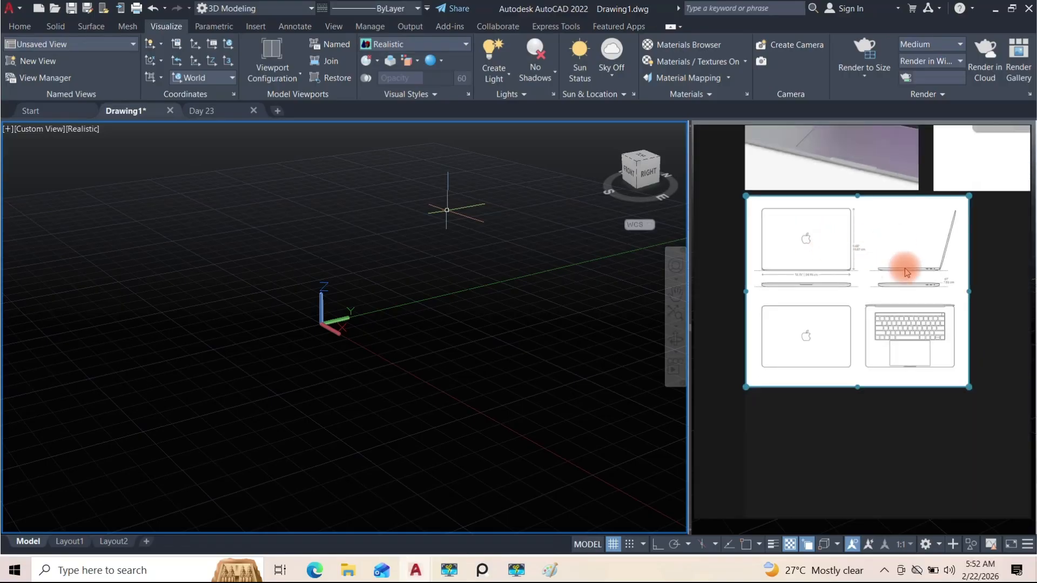
scroll(789, 246, "up", 4)
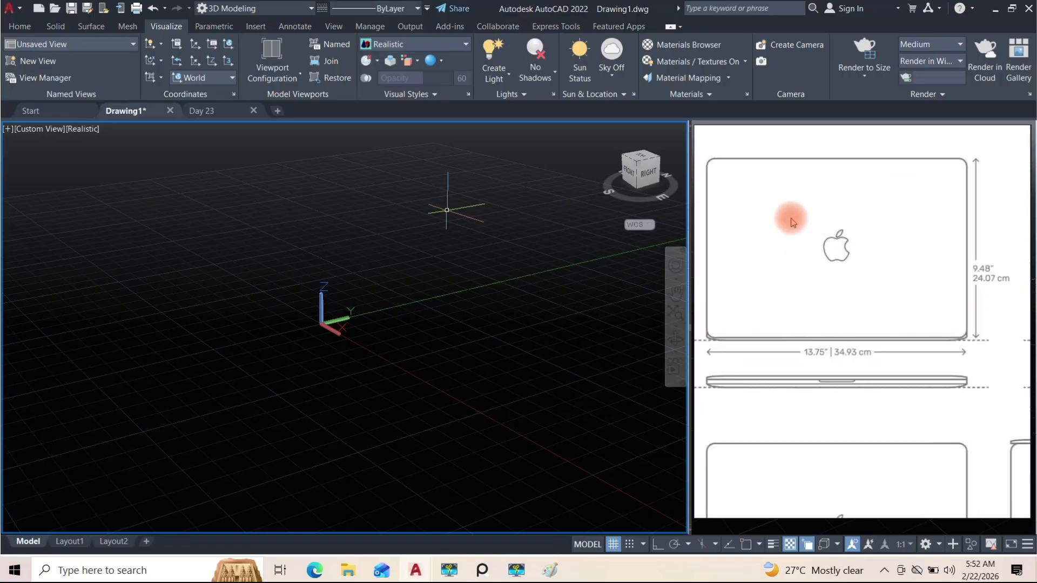
scroll(799, 216, "down", 4)
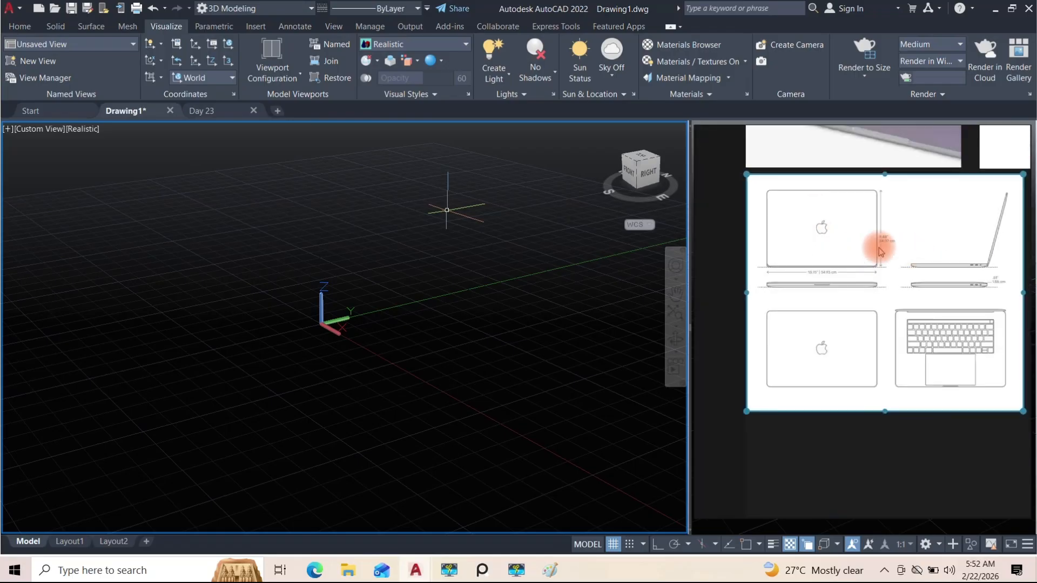
scroll(842, 251, "up", 3)
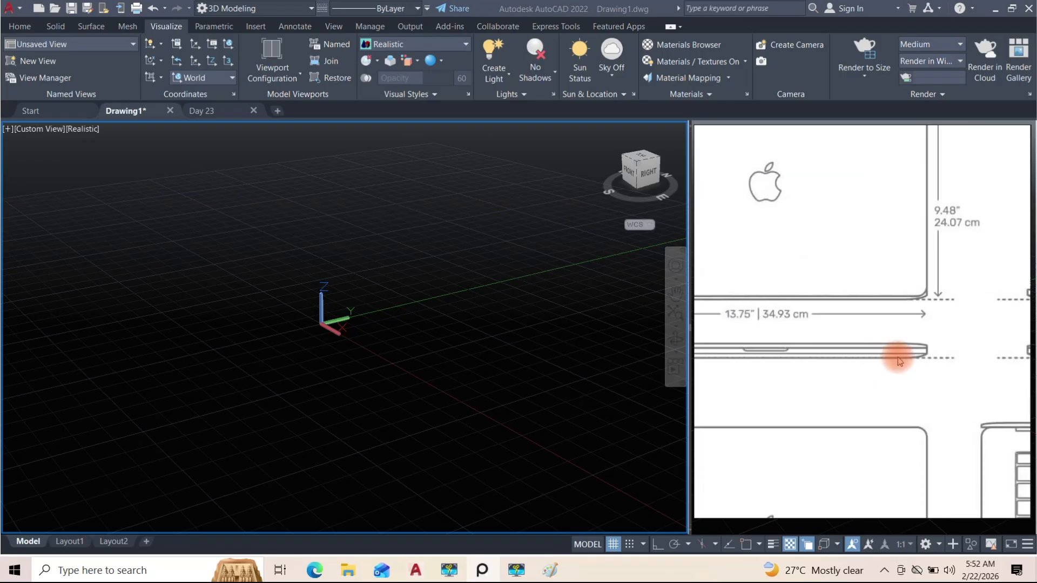
scroll(918, 352, "down", 2)
scroll(868, 324, "up", 3)
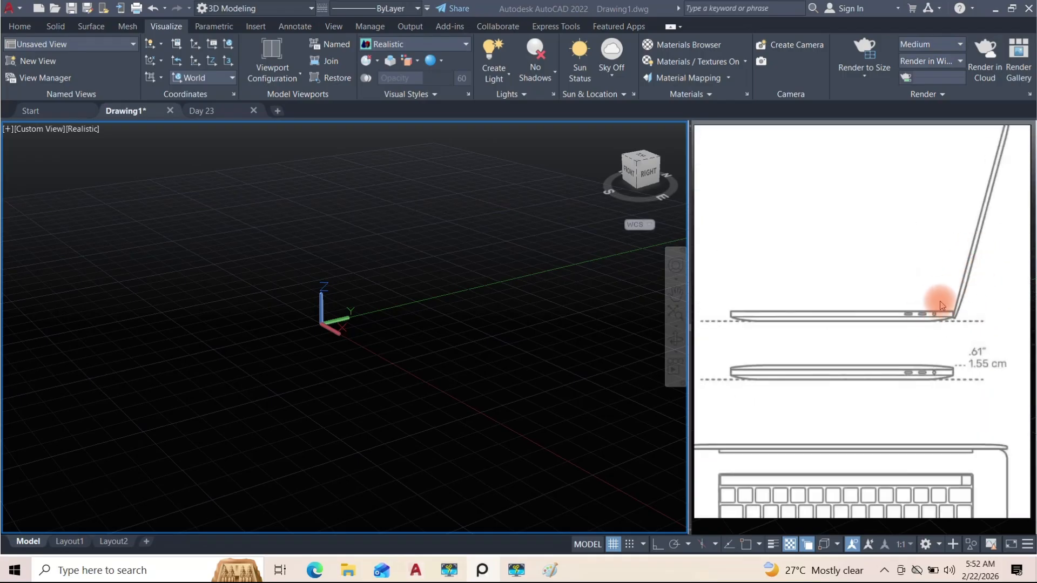
scroll(861, 319, "down", 2)
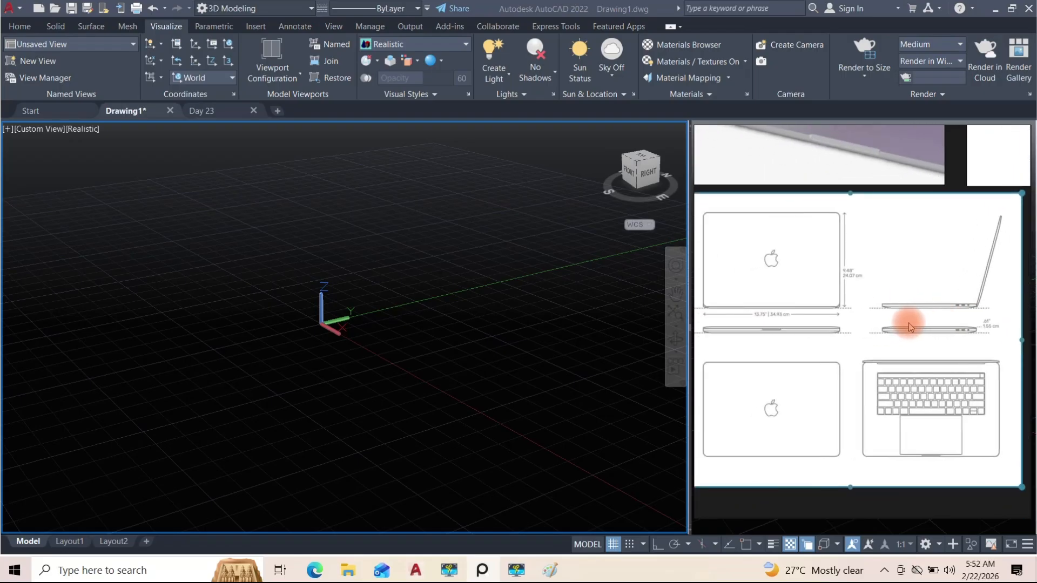
middle_click_drag(753, 234, 783, 238)
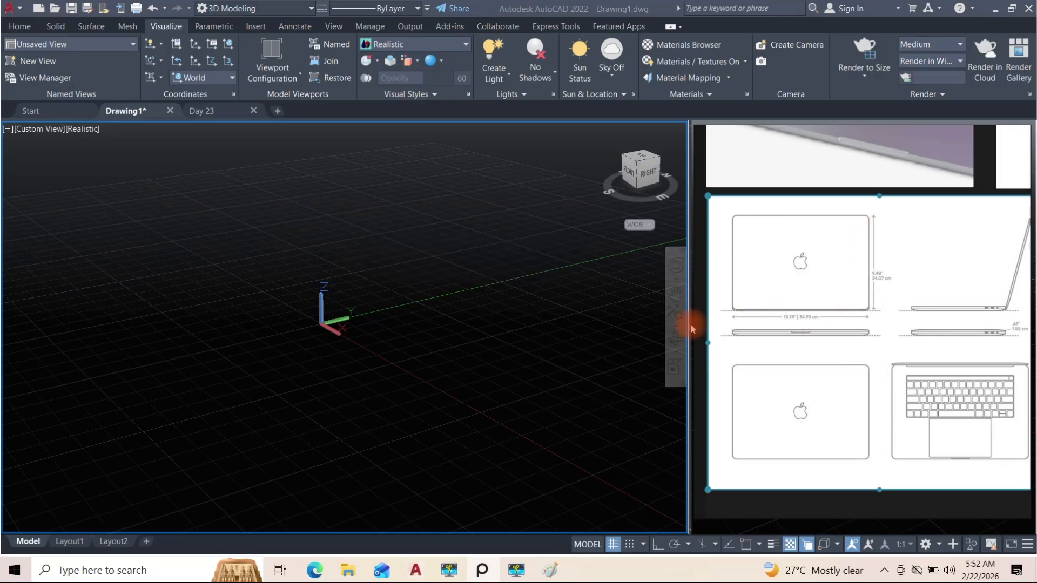
scroll(981, 286, "down", 3)
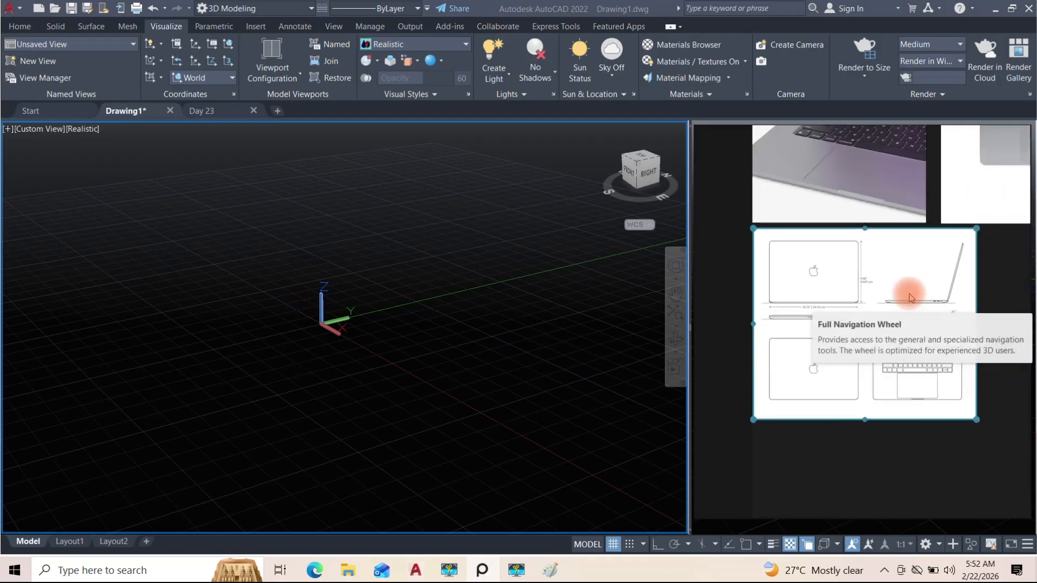
scroll(911, 299, "up", 3)
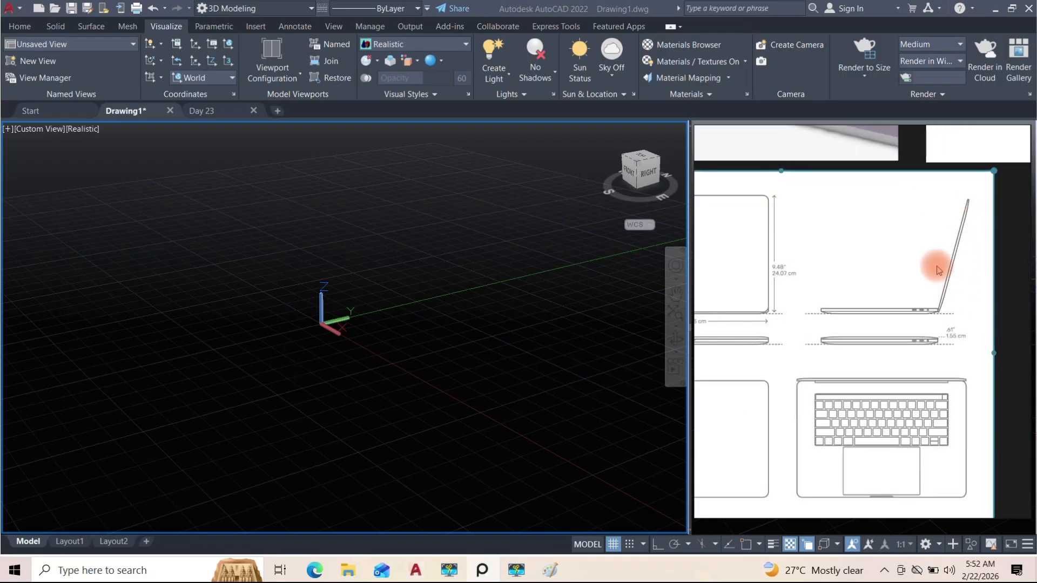
scroll(937, 276, "down", 2)
scroll(935, 351, "up", 4)
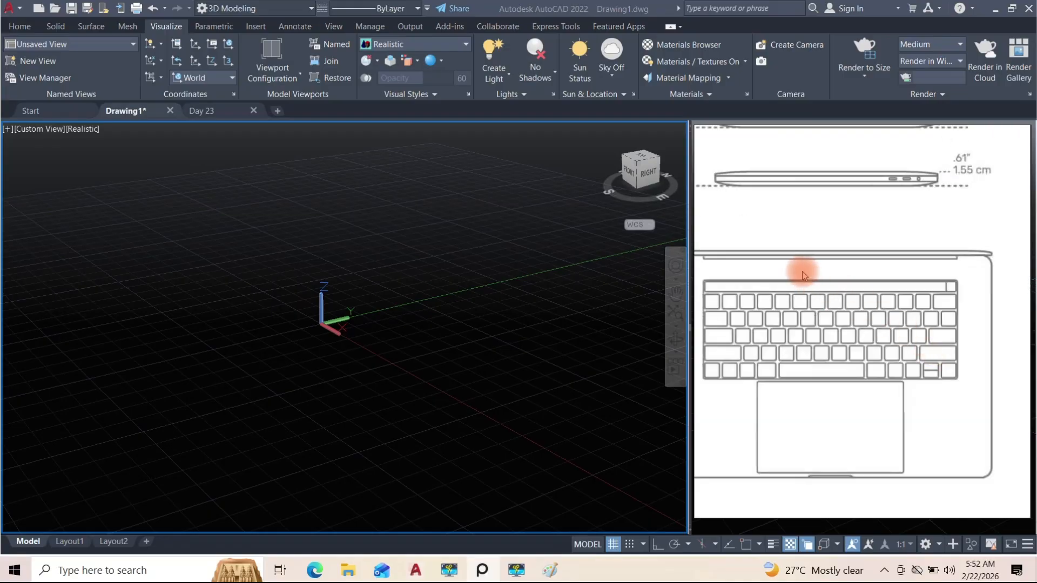
scroll(925, 317, "down", 4)
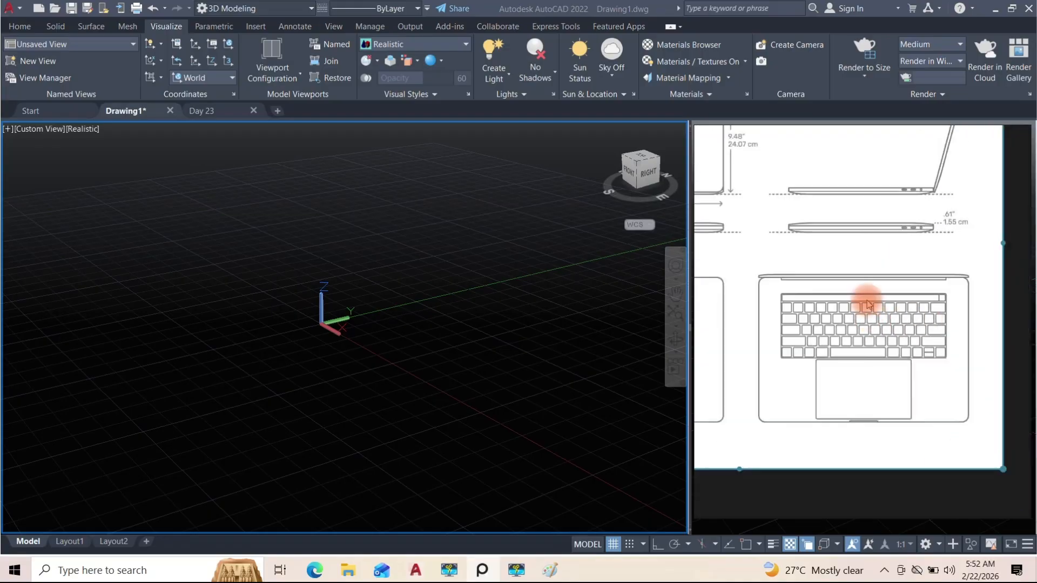
Set the AutoCAD viewport to the Top view with the 2D Wireframe visual style
left_click(41, 132)
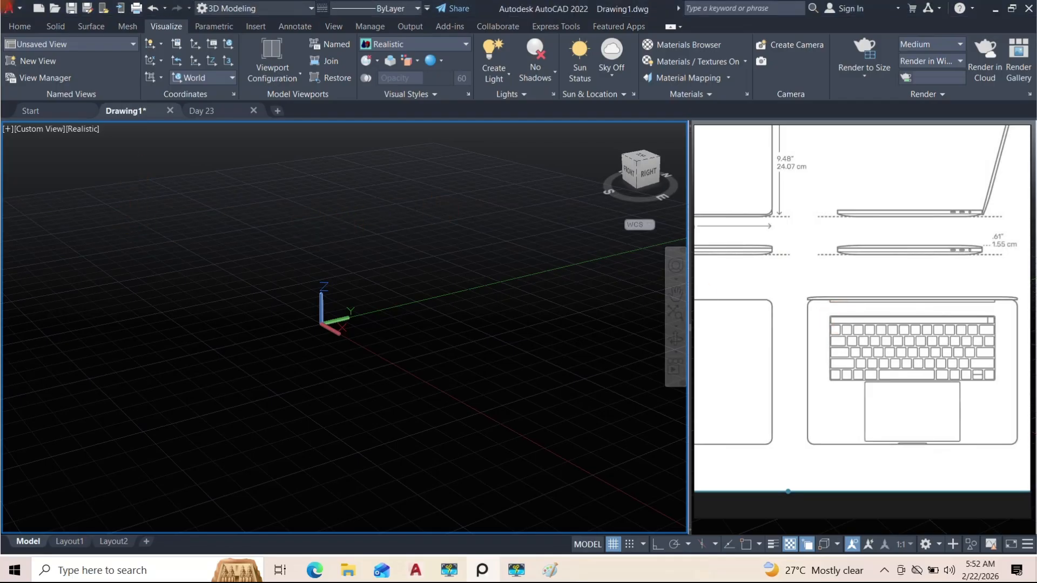
left_click(41, 131)
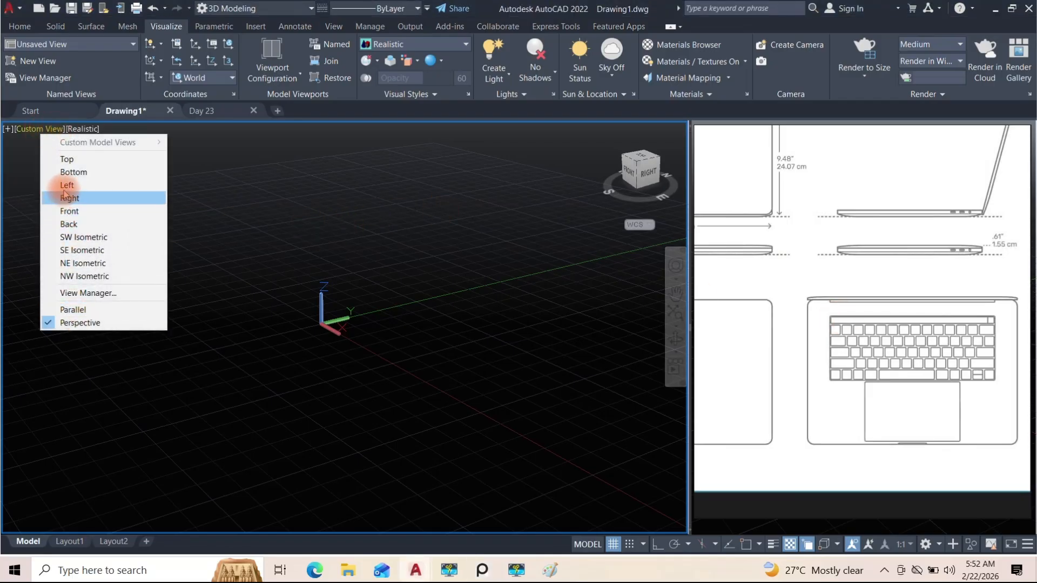
left_click(67, 159)
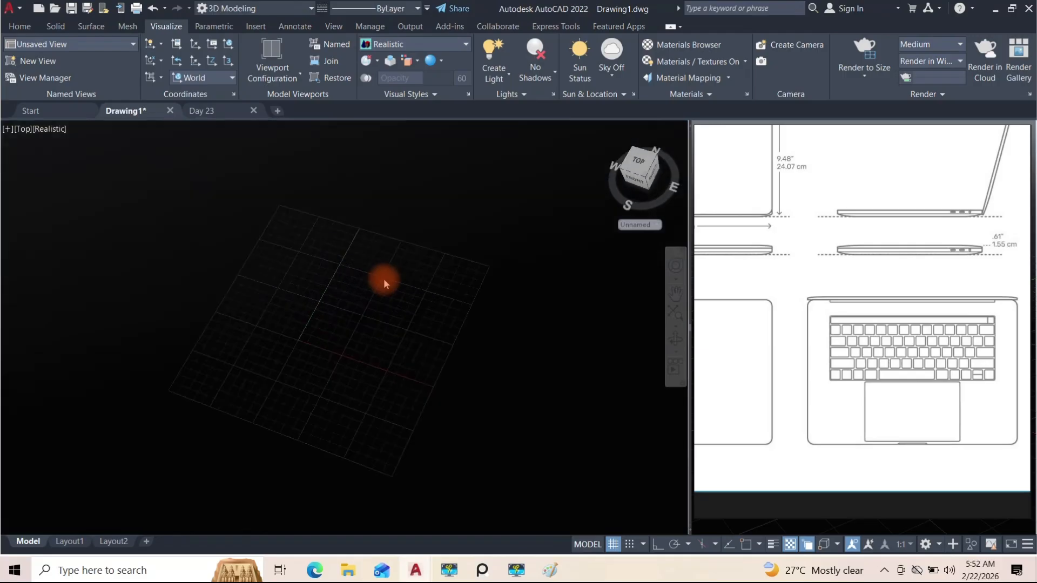
left_click(47, 130)
left_click(70, 157)
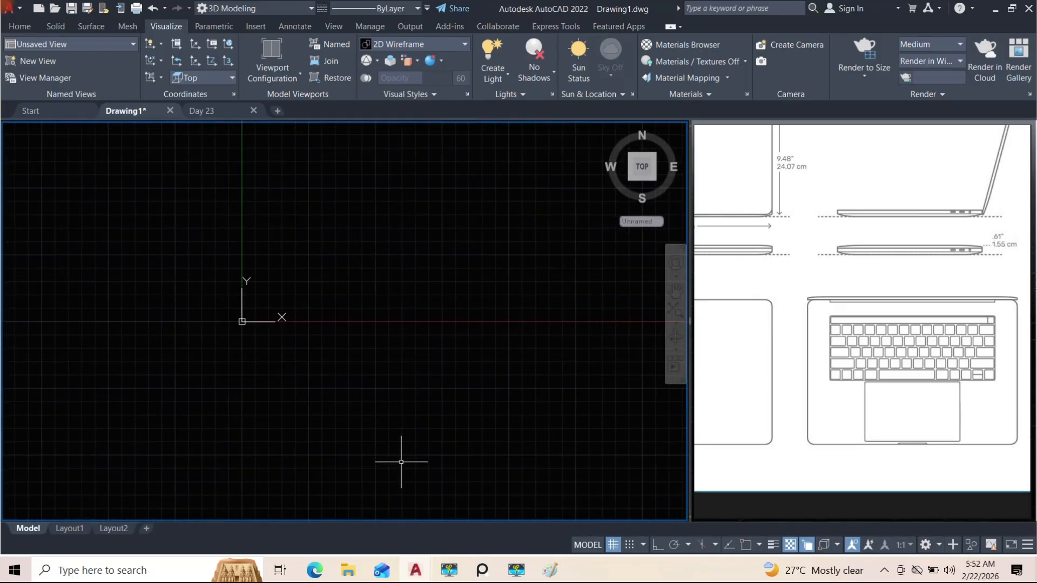
Insert the Laptop image from the Pictures folder into the drawing over the origin, keeping the default rotation
key("super+e")
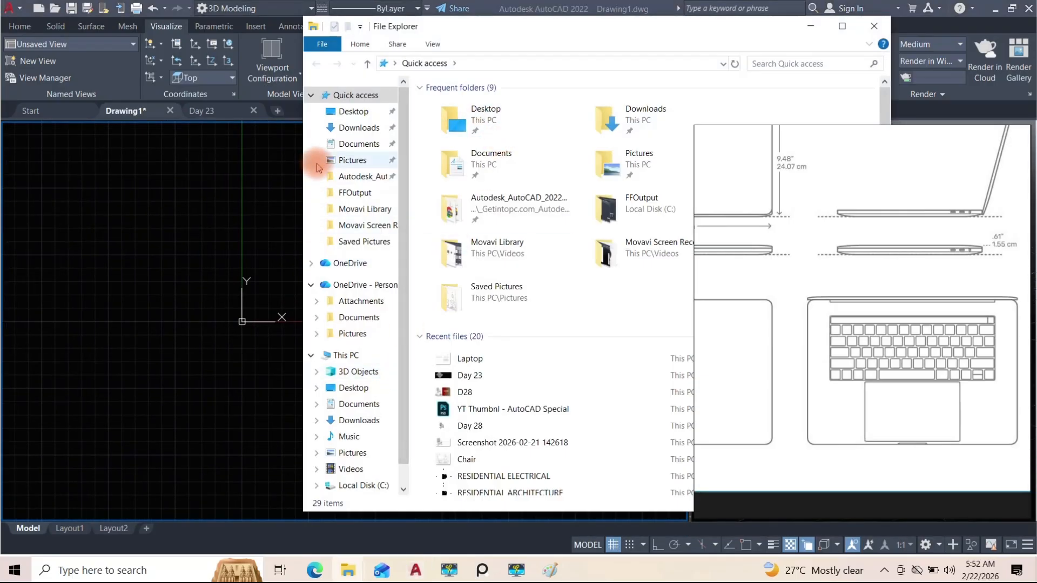
left_click(348, 161)
left_click_drag(713, 28, 350, 419)
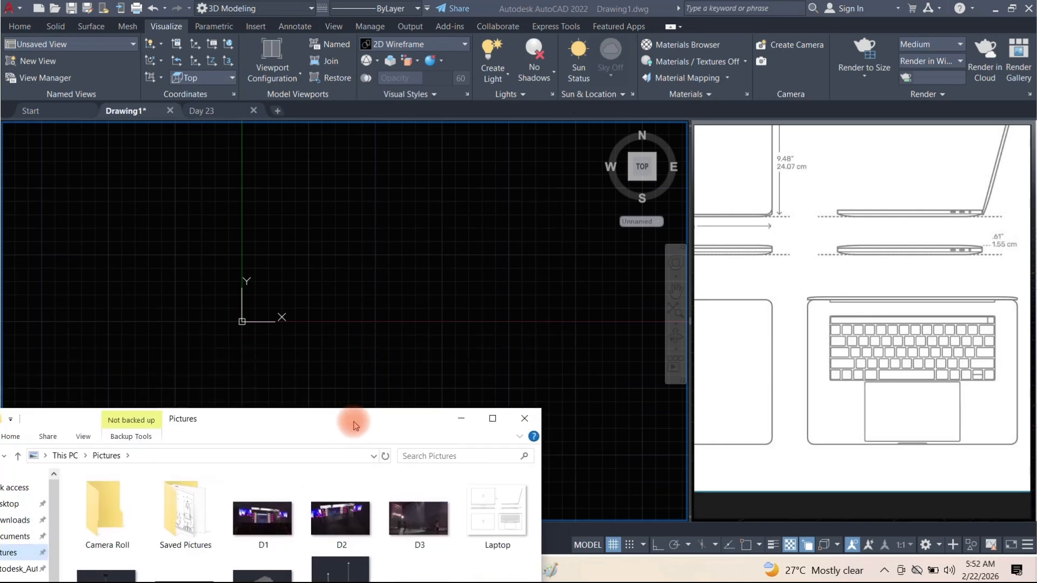
left_click_drag(493, 500, 271, 303)
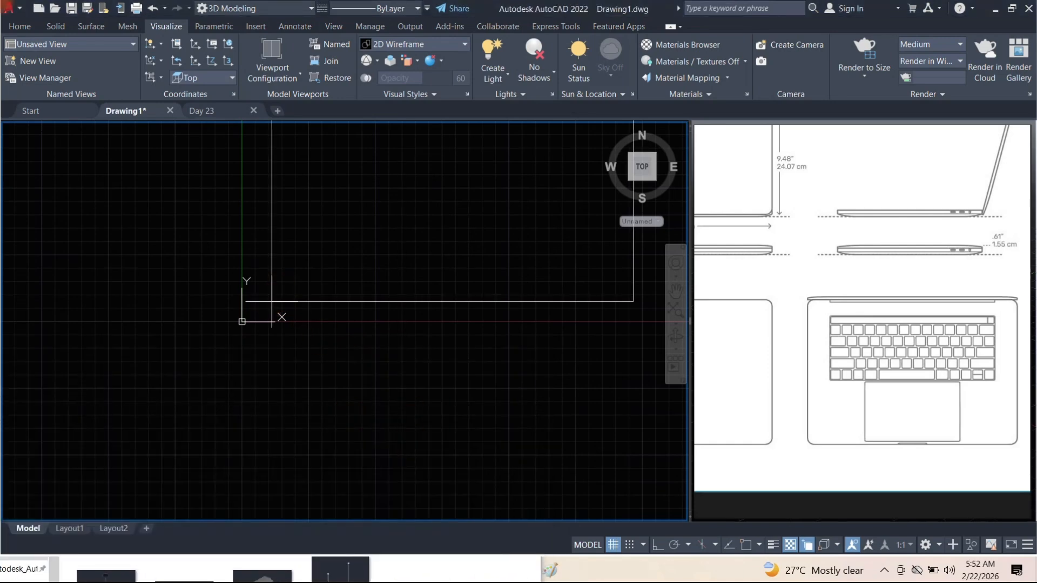
left_click(81, 463)
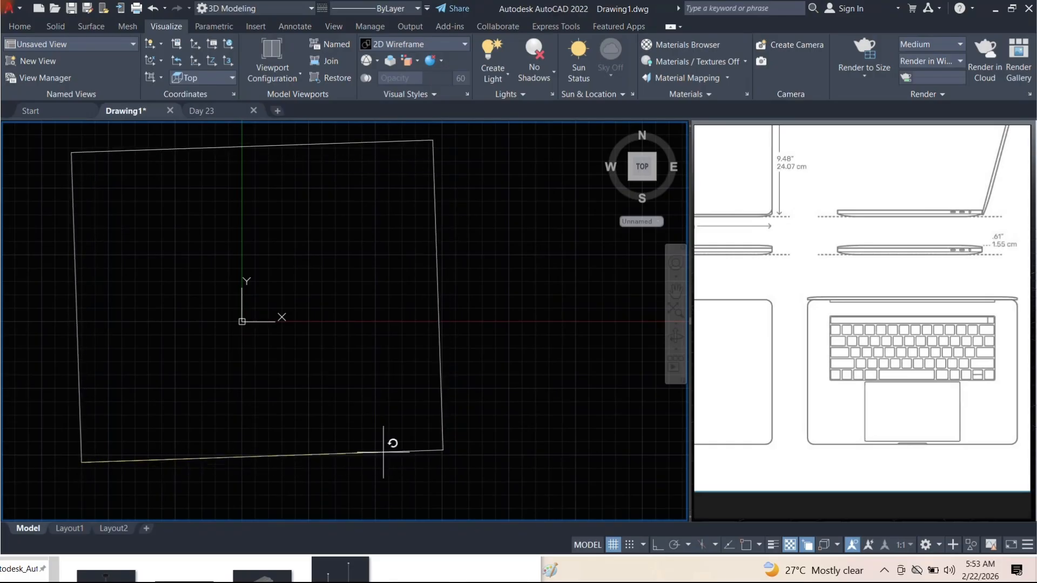
key("Return")
scroll(395, 267, "down", 2)
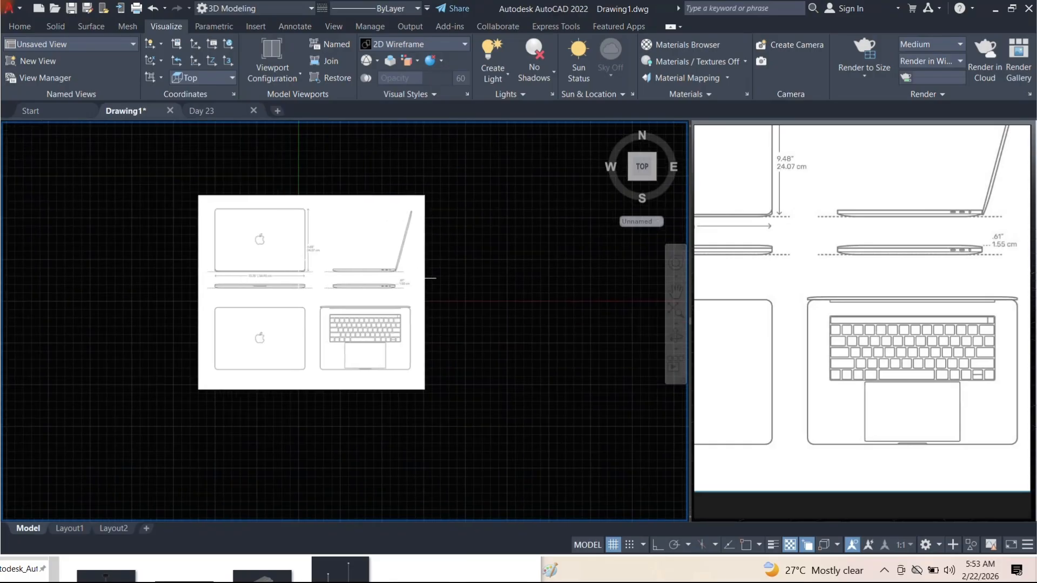
Set the fade of the inserted laptop reference image to 60
left_click(424, 270)
scroll(269, 247, "up", 4)
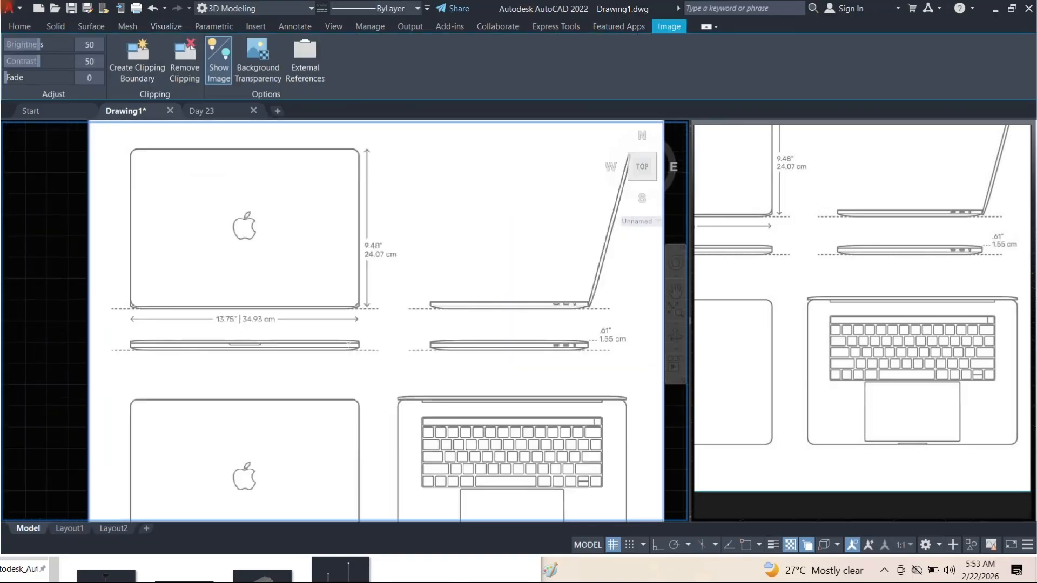
scroll(269, 248, "down", 2)
left_click_drag(14, 77, 81, 79)
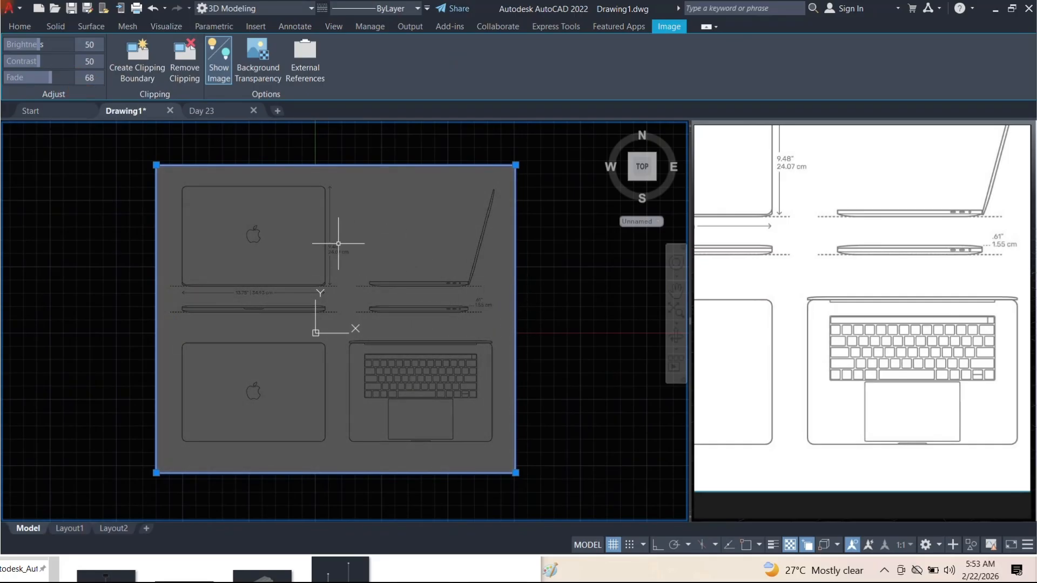
mouse_move(53, 79)
left_mouse_down()
mouse_move(81, 81)
mouse_move(52, 83)
left_mouse_up()
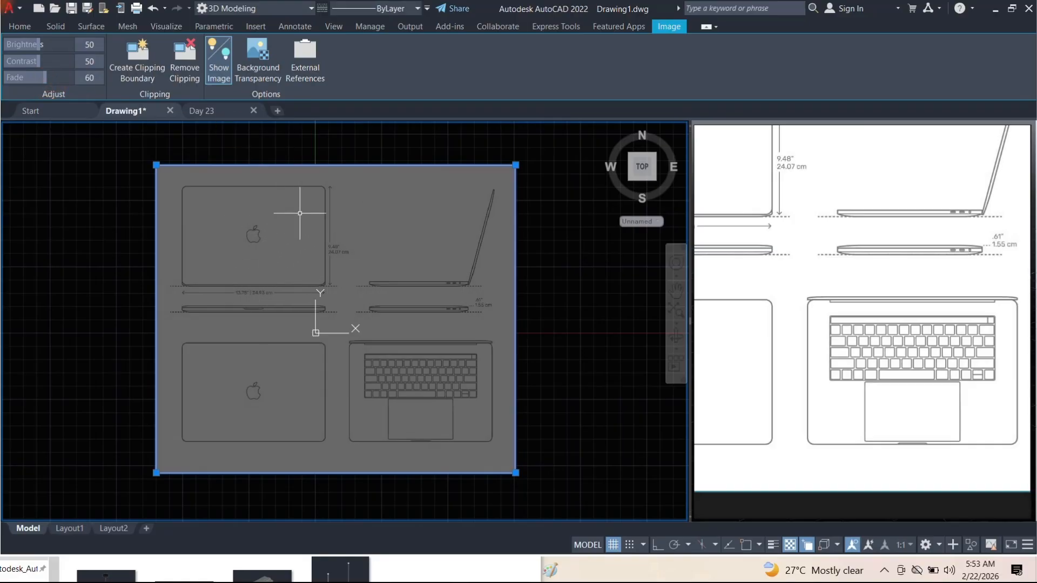
Set the drawing units' insertion scale to Centimeters
scroll(316, 191, "up", 4)
scroll(380, 167, "down", 2)
middle_click_drag(328, 320, 395, 300)
scroll(478, 308, "up", 4)
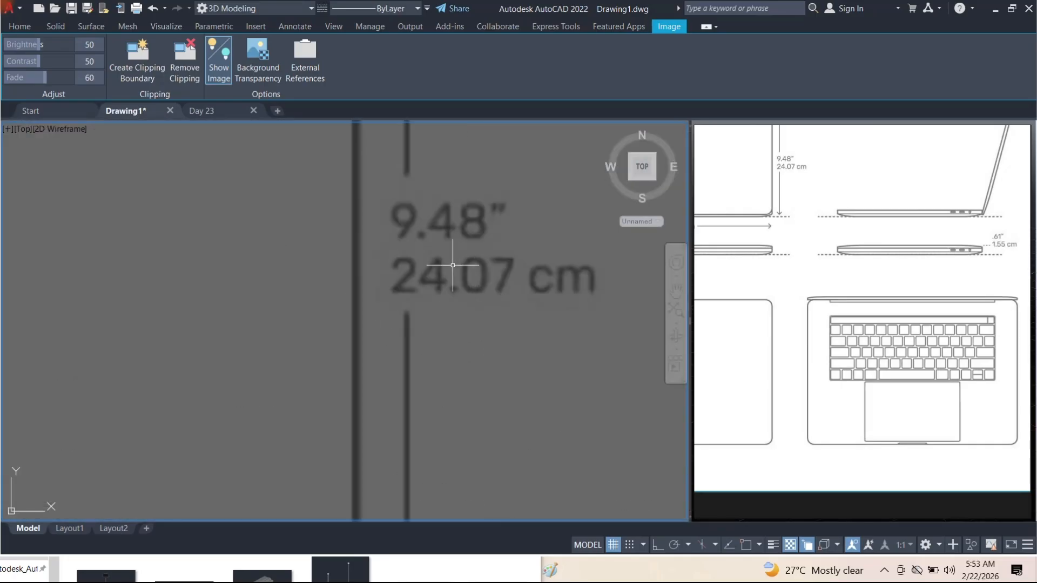
scroll(559, 289, "down", 4)
scroll(474, 283, "down", 2)
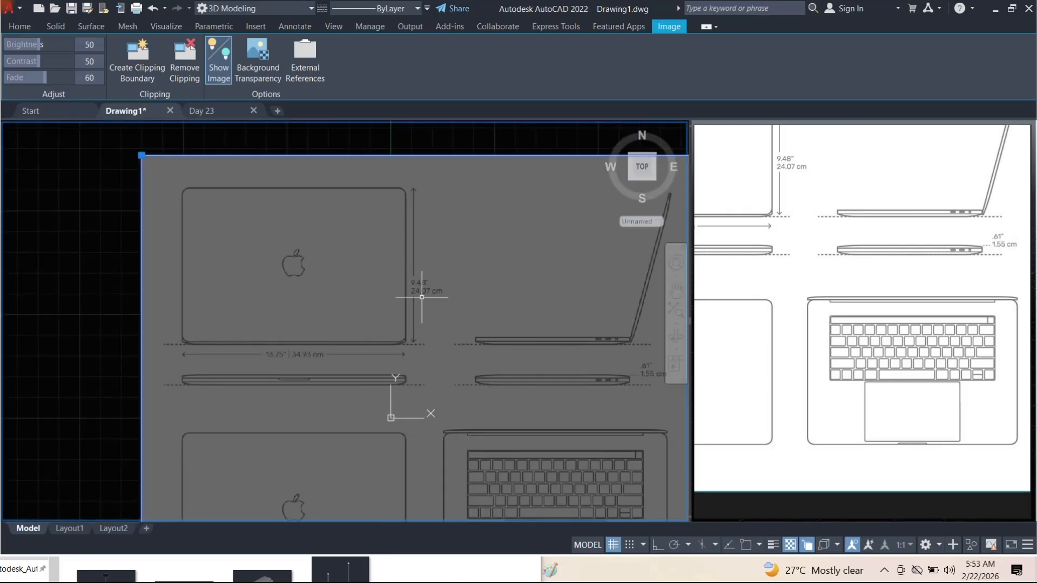
type("un")
key("Return")
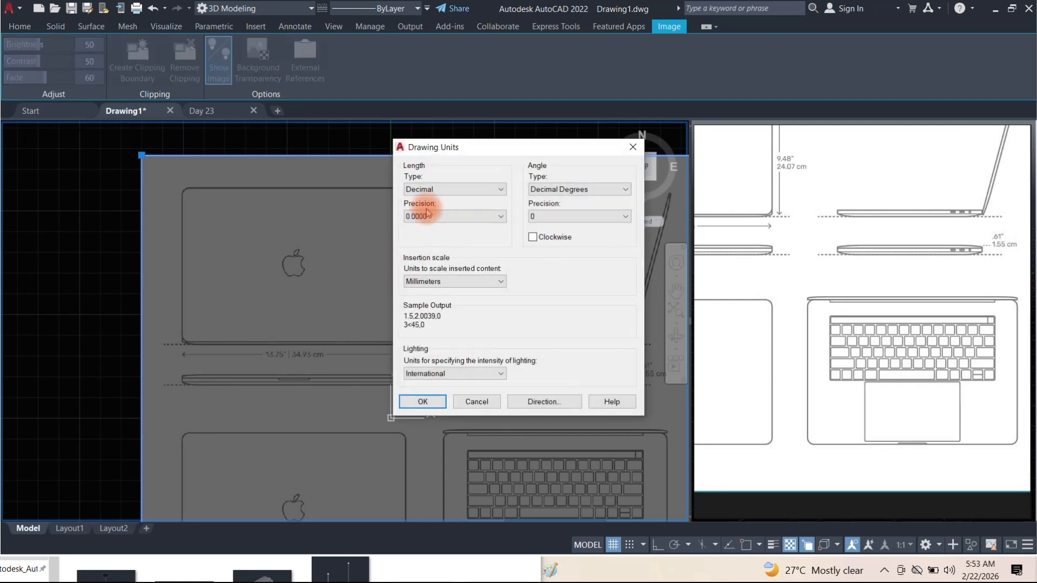
left_click(424, 279)
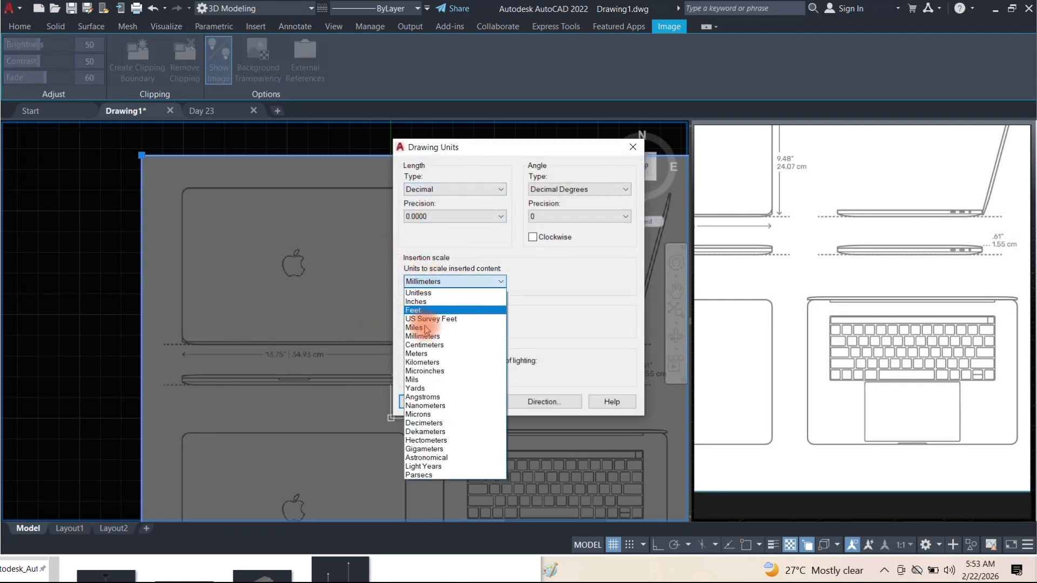
left_click(425, 346)
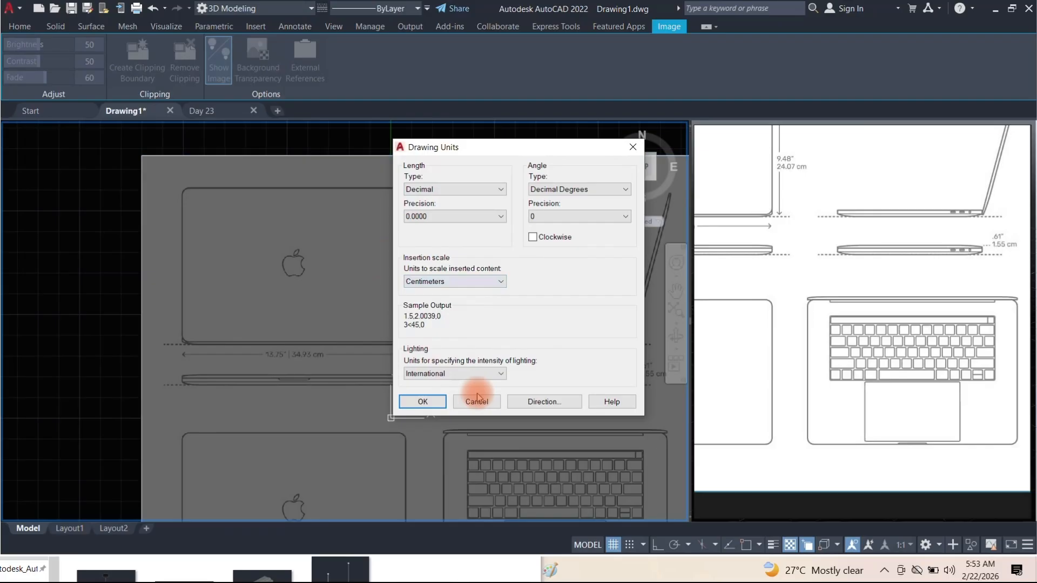
left_click(419, 400)
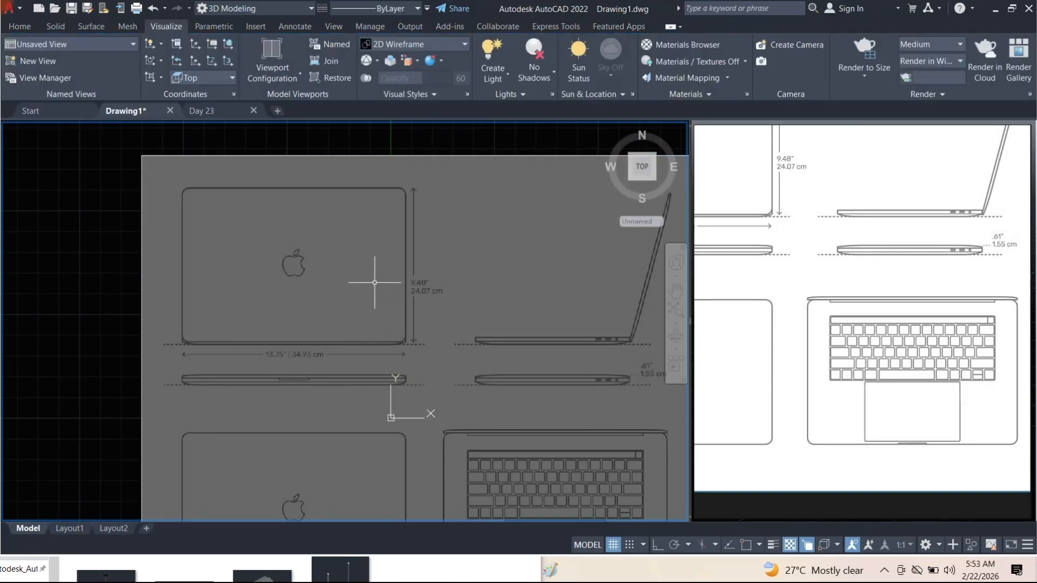
Set the drawing's length precision to three decimal places (0.000)
scroll(419, 285, "down", 3)
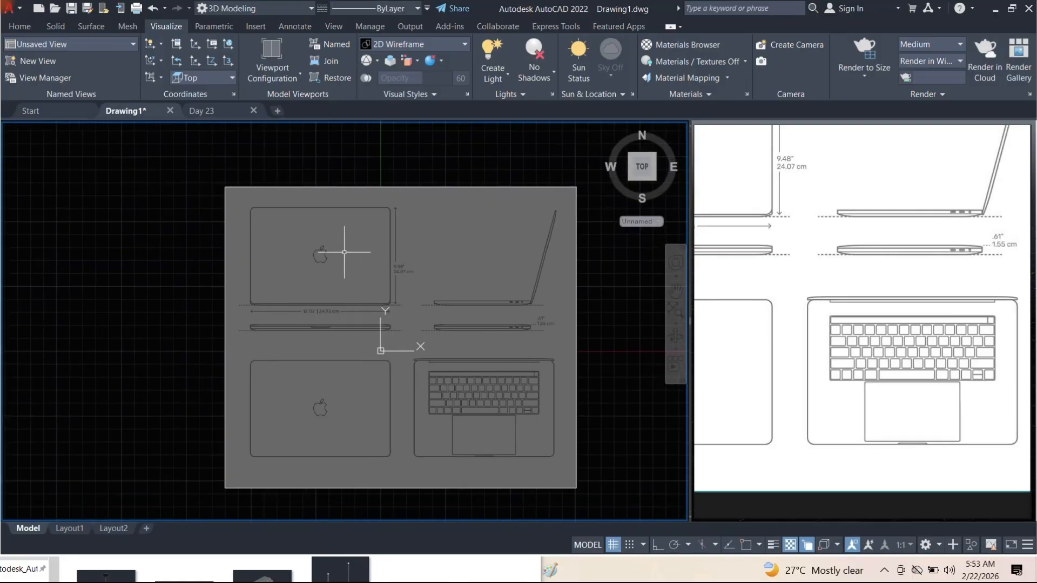
scroll(289, 203, "down", 2)
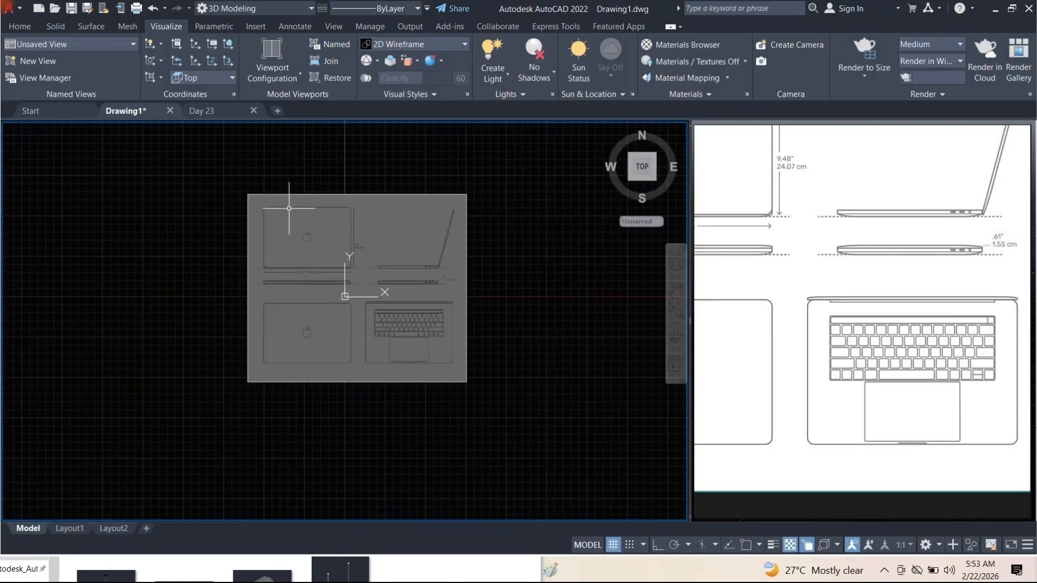
scroll(300, 234, "up", 8)
scroll(304, 238, "down", 4)
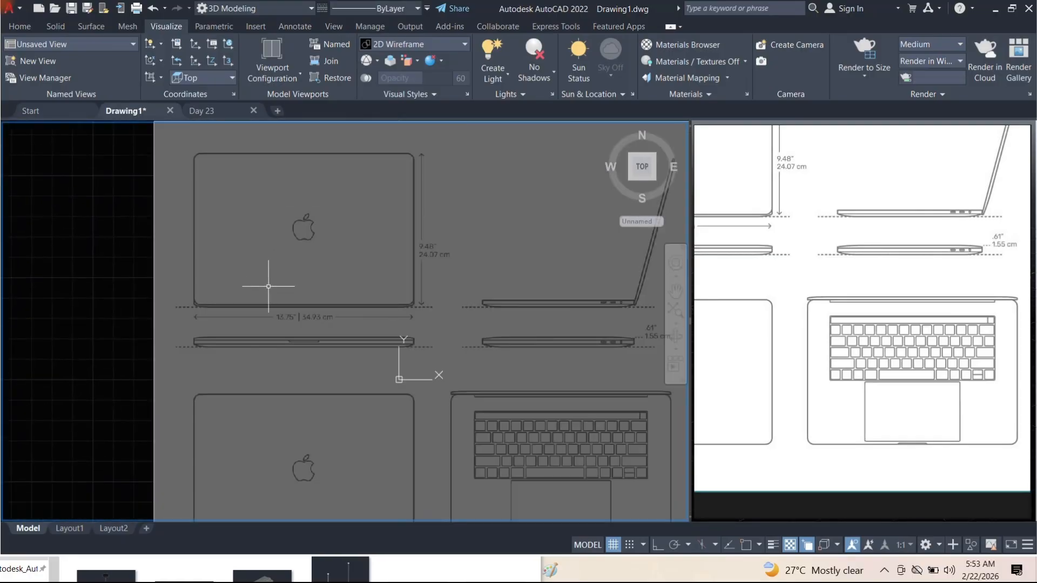
scroll(270, 289, "up", 5)
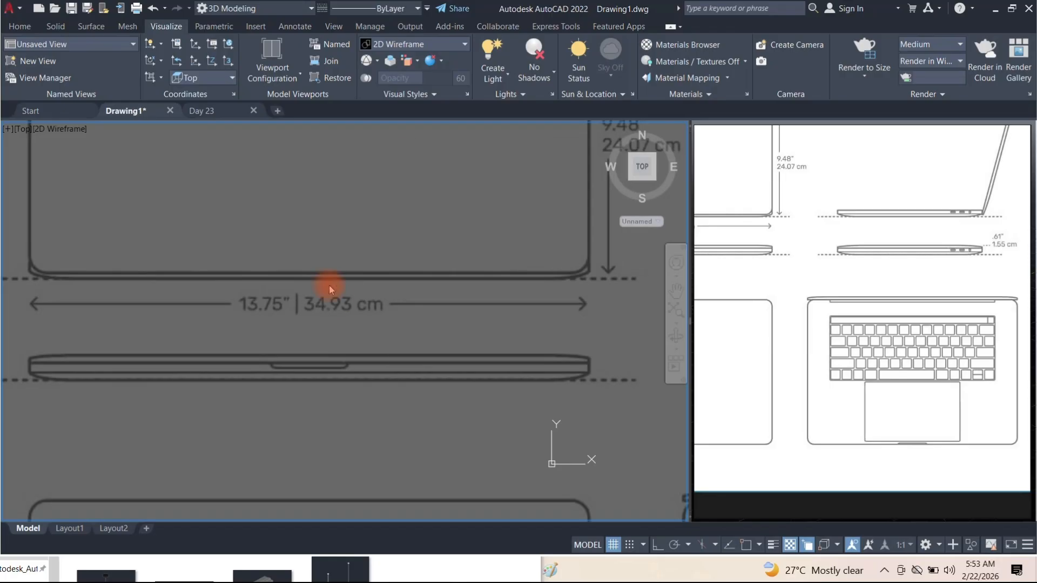
key("Return")
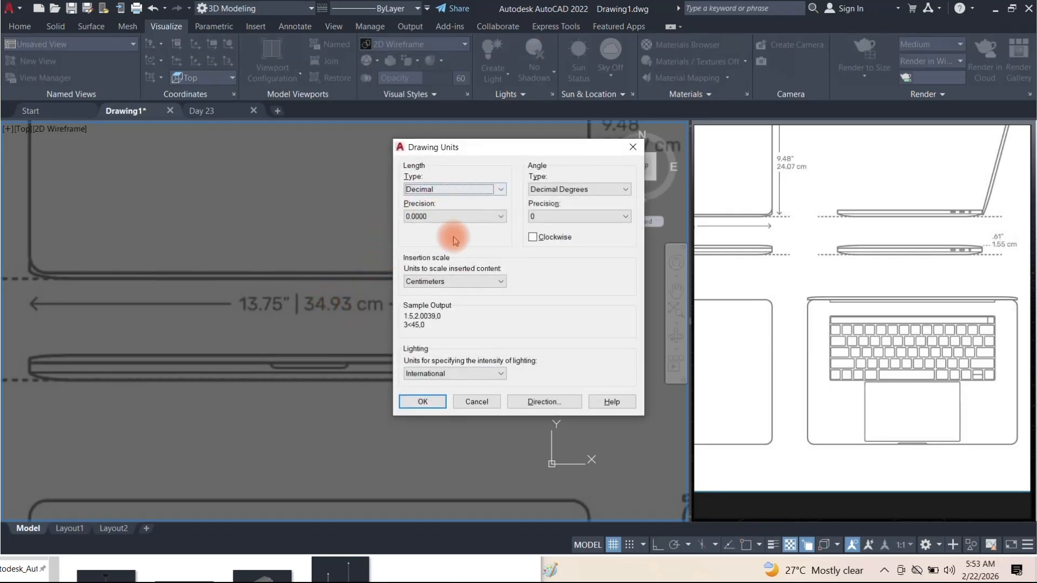
left_click(451, 216)
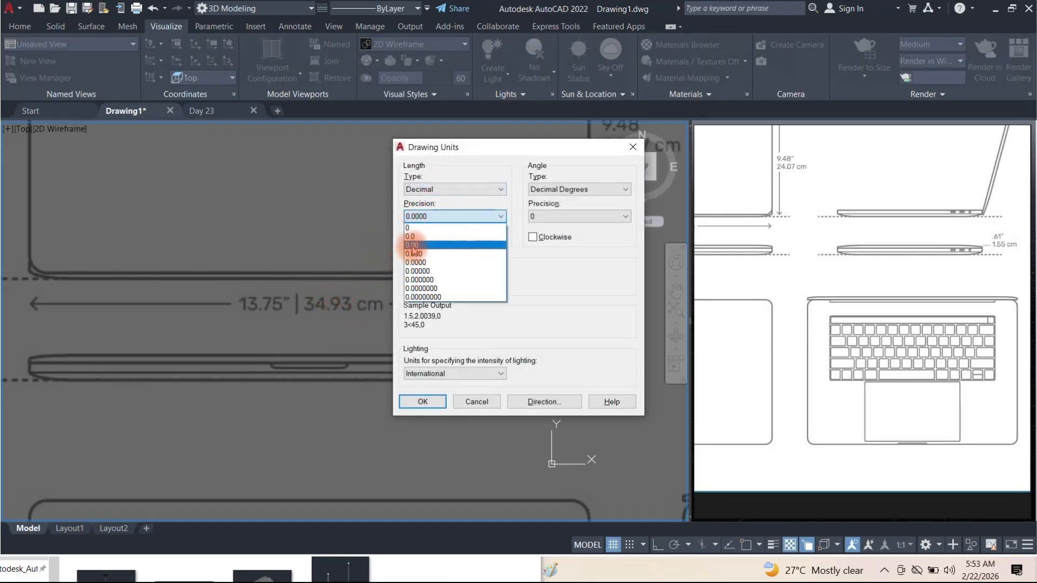
left_click(414, 245)
left_click(428, 216)
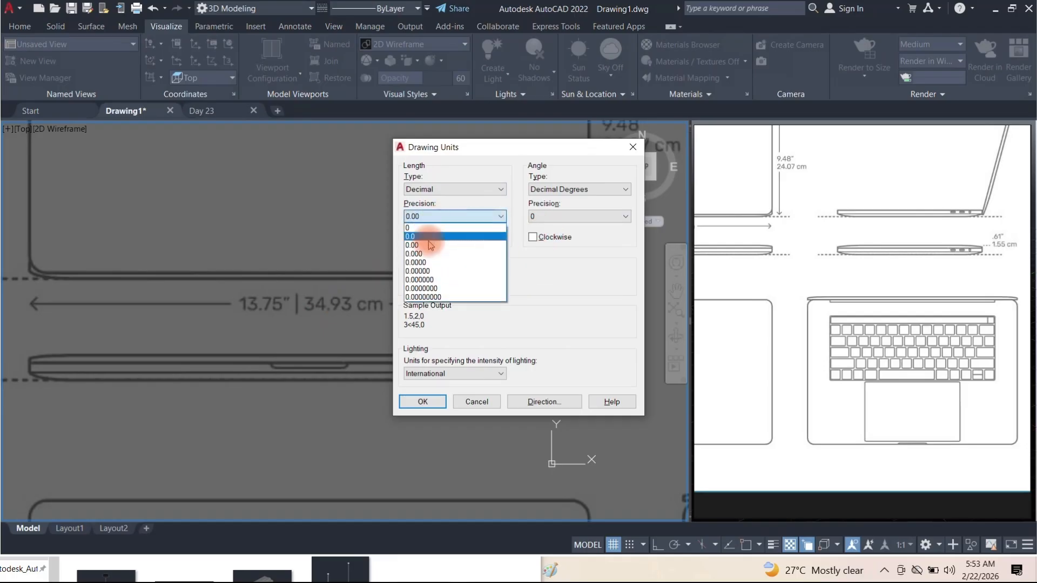
left_click(419, 256)
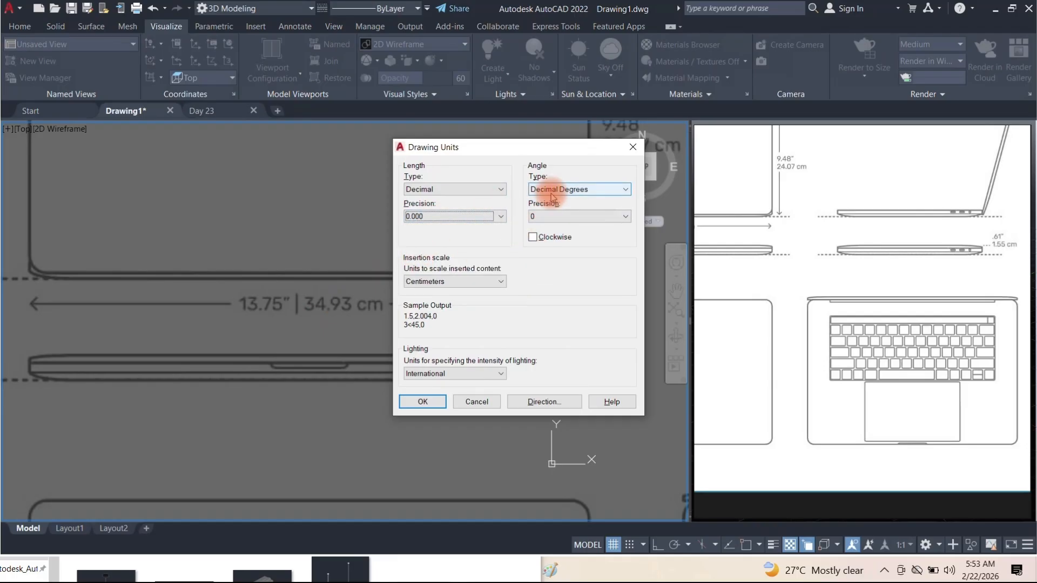
left_click(430, 400)
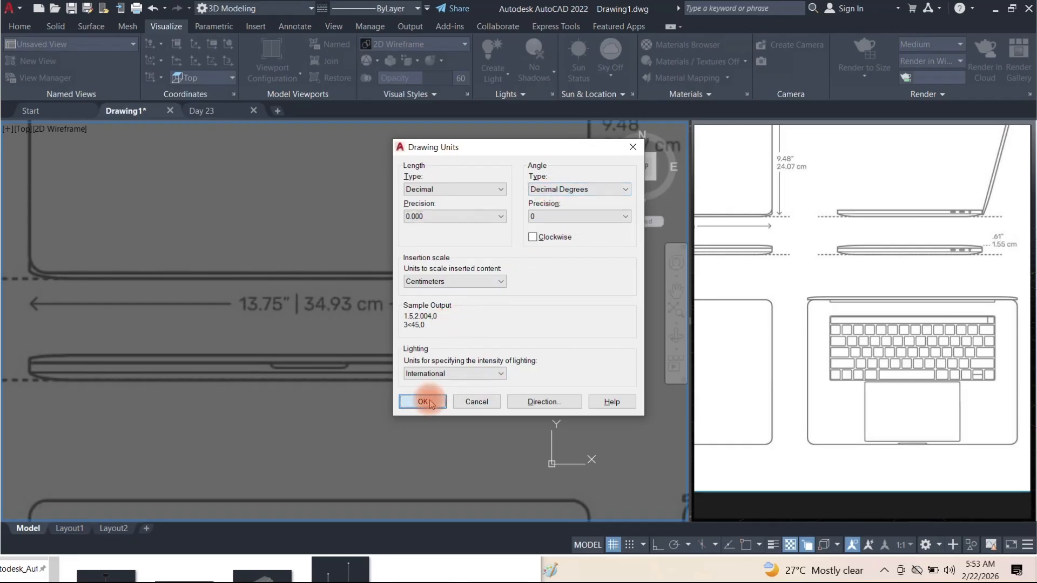
With Ortho on, draw a horizontal line between the arrowheads of the lid's 34.93 cm width dimension on the reference image
scroll(342, 302, "down", 5)
scroll(305, 314, "up", 2)
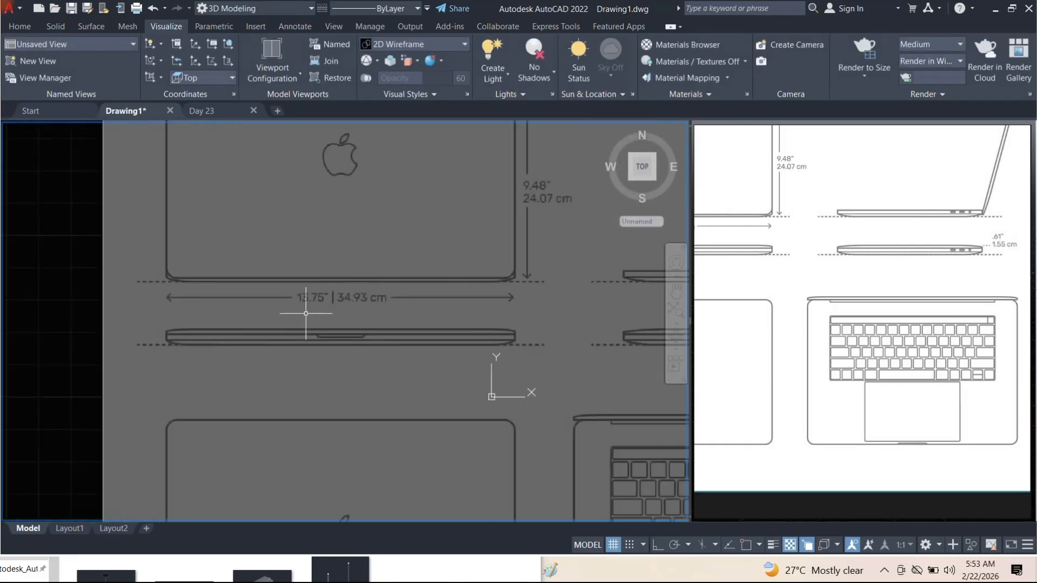
scroll(184, 317, "up", 3)
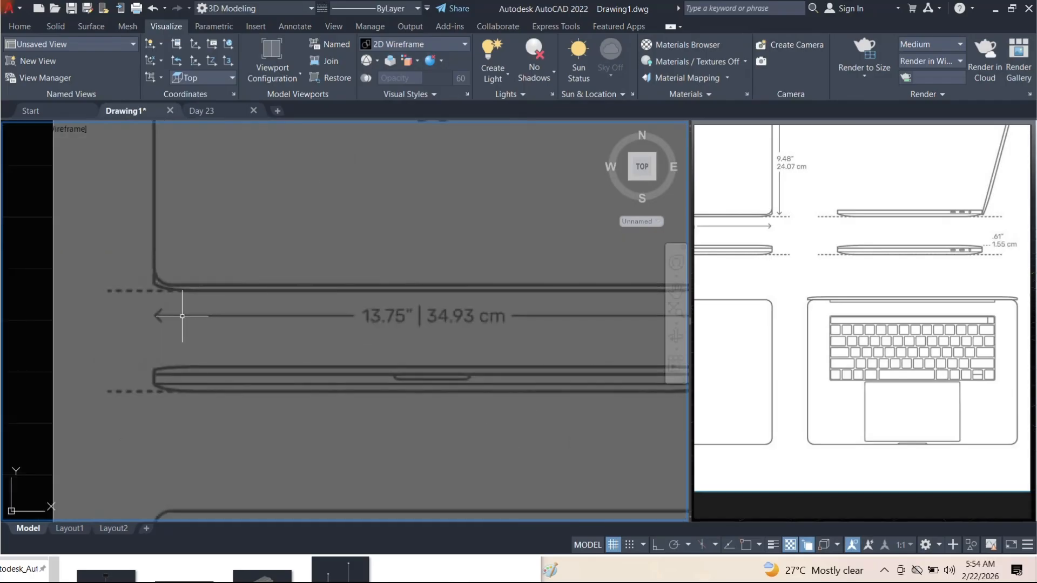
key("Escape")
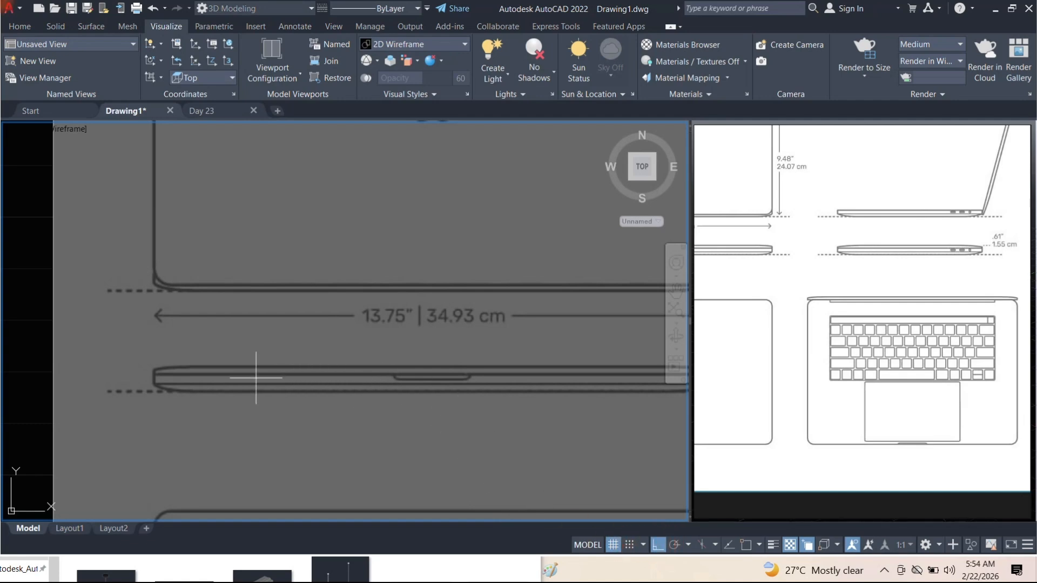
scroll(157, 323, "down", 3)
scroll(222, 326, "up", 3)
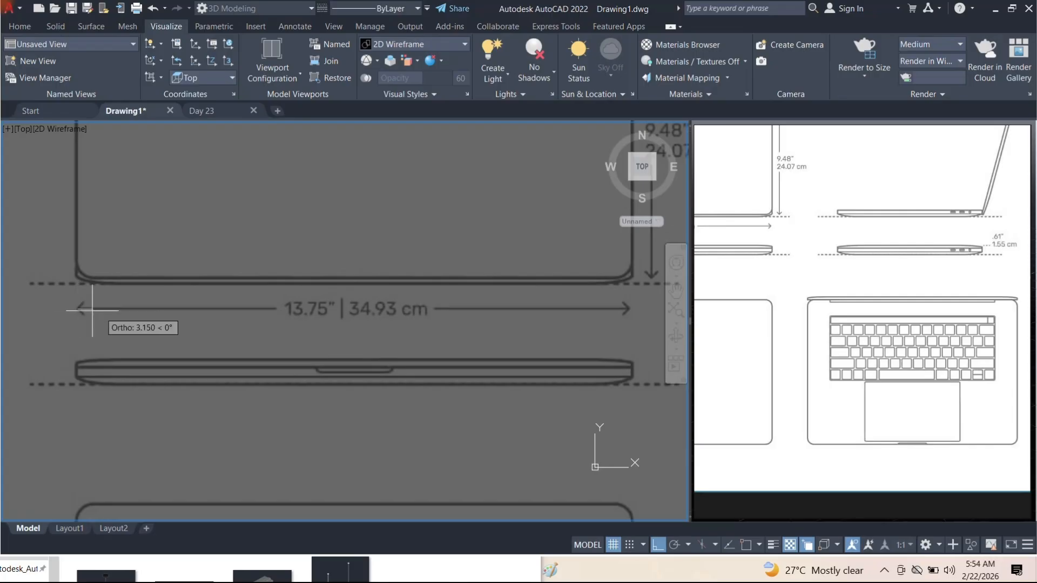
left_click(629, 309)
key("Escape")
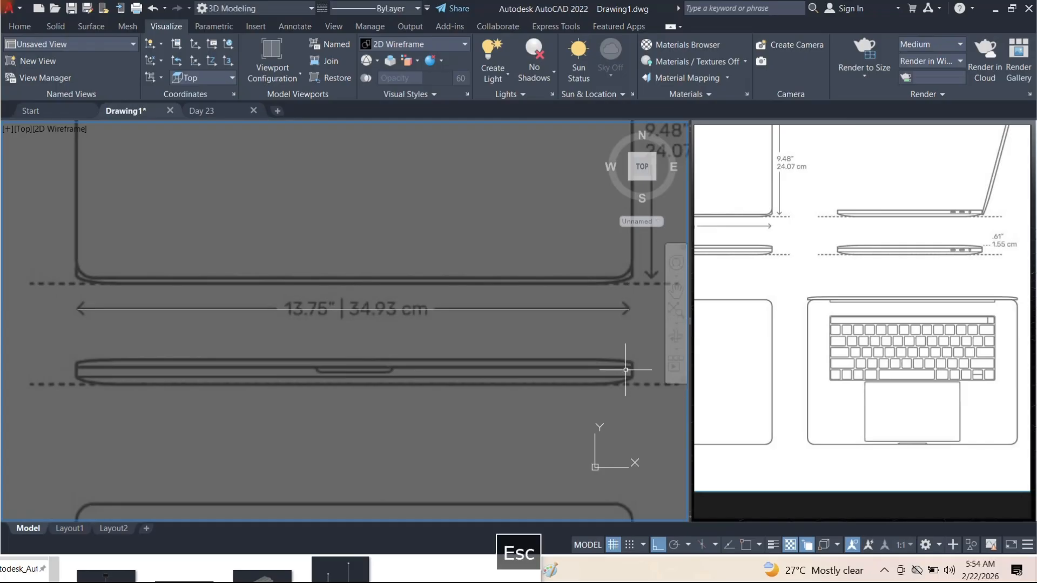
Examine the lid's width label against the line traced over it on the reference image
scroll(366, 309, "up", 3)
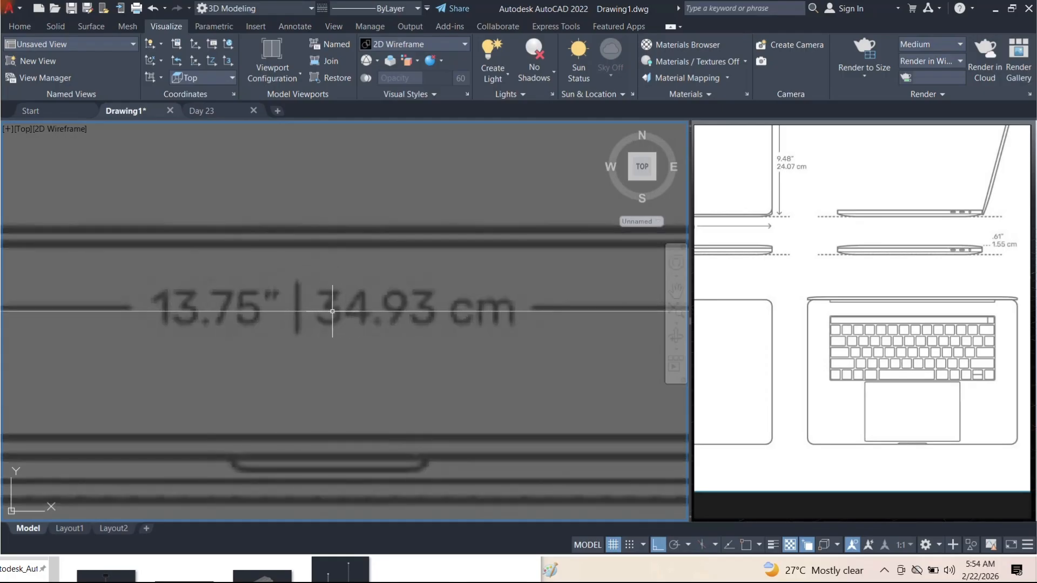
scroll(349, 309, "down", 4)
scroll(227, 310, "up", 1)
middle_click_drag(505, 324, 380, 331)
scroll(276, 317, "up", 2)
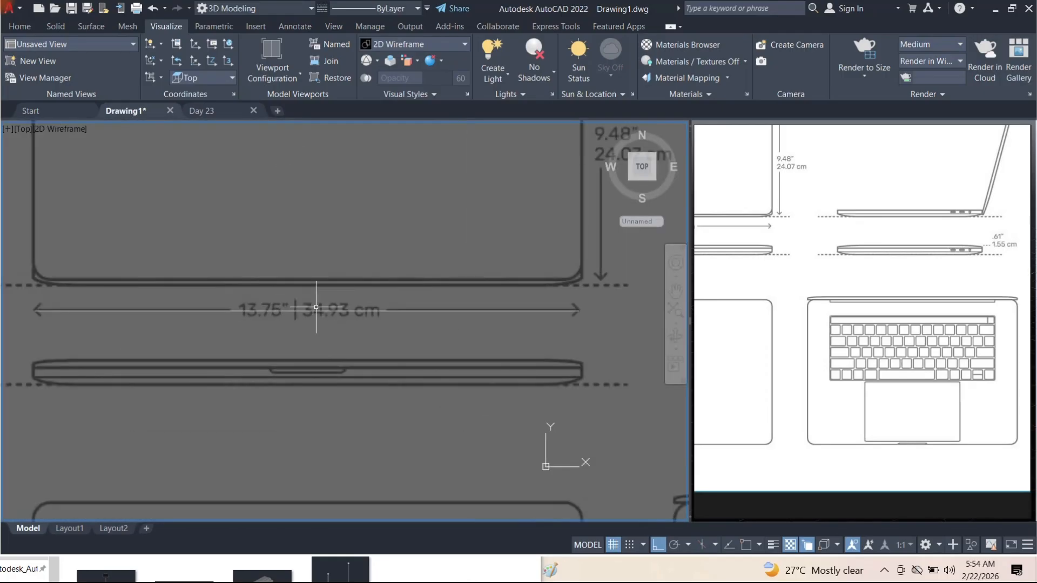
scroll(470, 335, "down", 2)
middle_click_drag(470, 331, 377, 325)
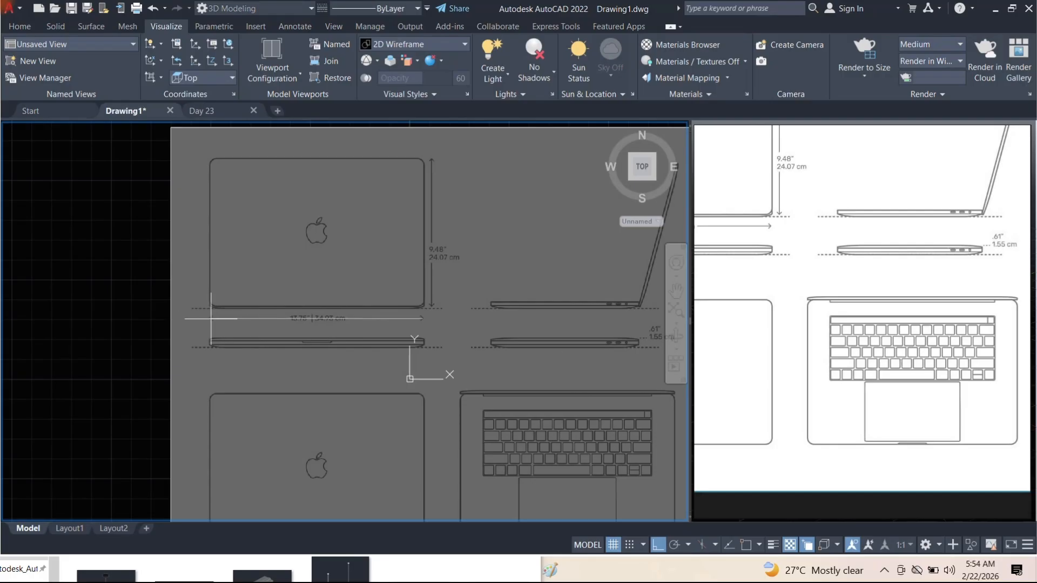
key("Escape")
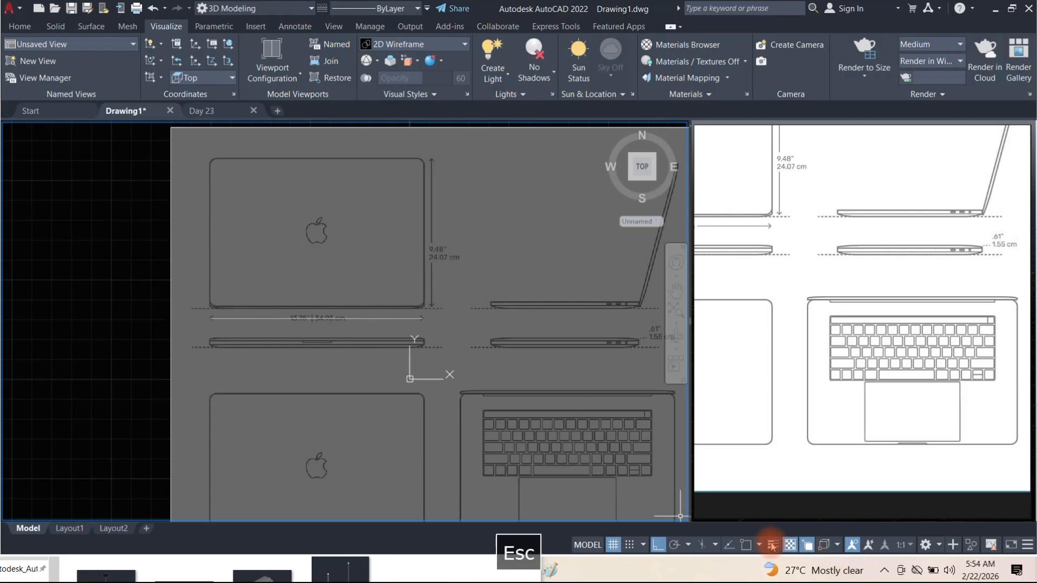
Turn on object snap and enable every snap mode in its list, from Endpoint through Parallel
left_click(747, 544)
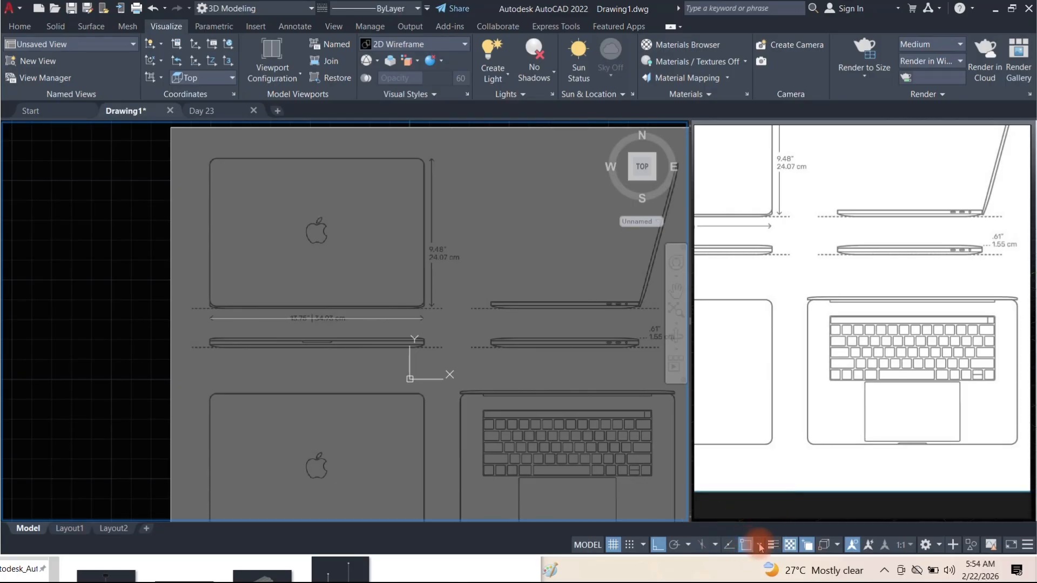
left_click(759, 545)
left_click(777, 329)
left_click(778, 296)
left_click(770, 346)
left_click(766, 360)
left_click(766, 378)
left_click(766, 394)
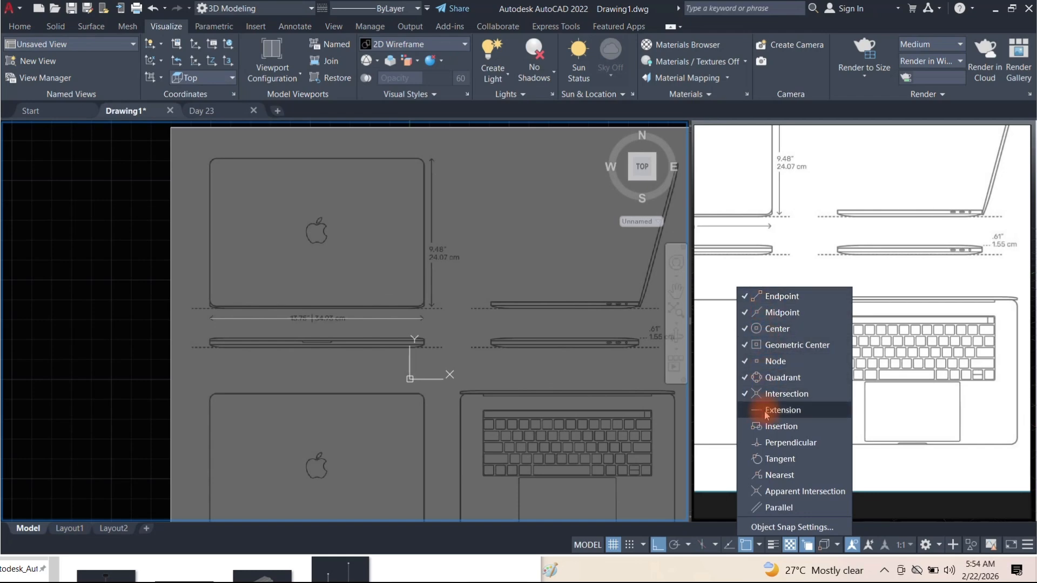
left_click(766, 410)
left_click(766, 442)
left_click(766, 459)
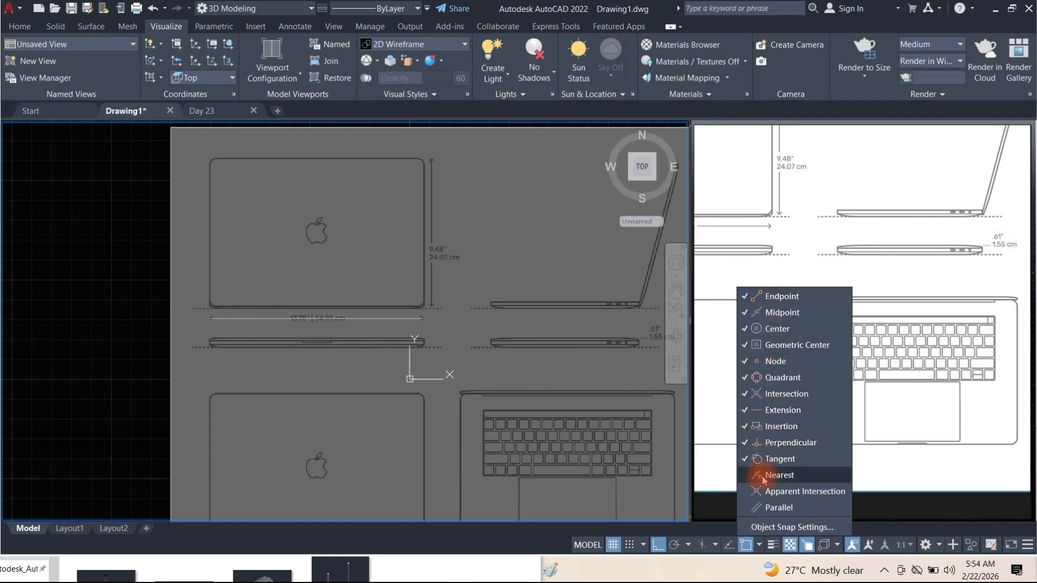
left_click(766, 475)
left_click(766, 507)
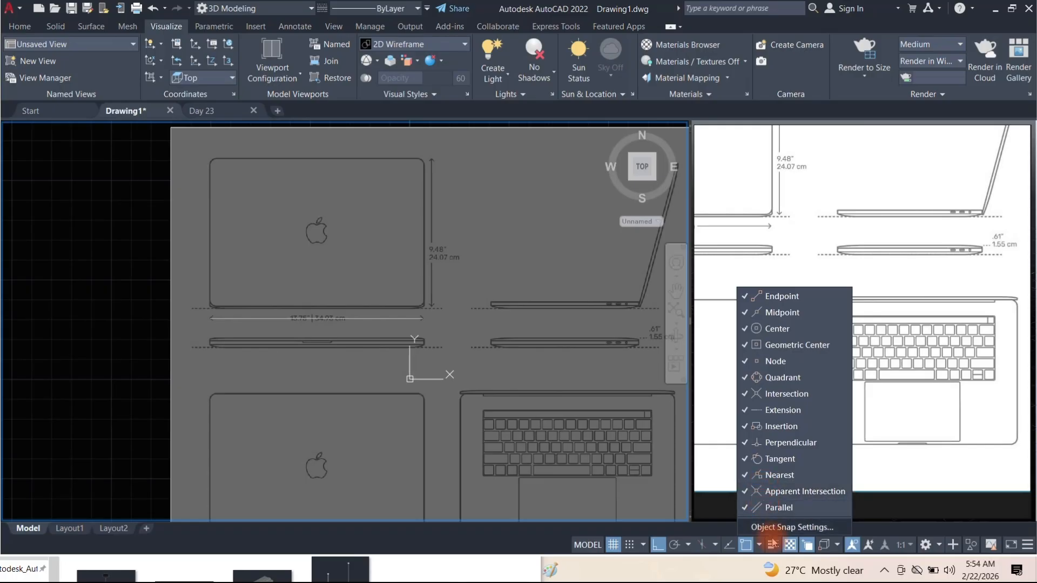
left_click(759, 545)
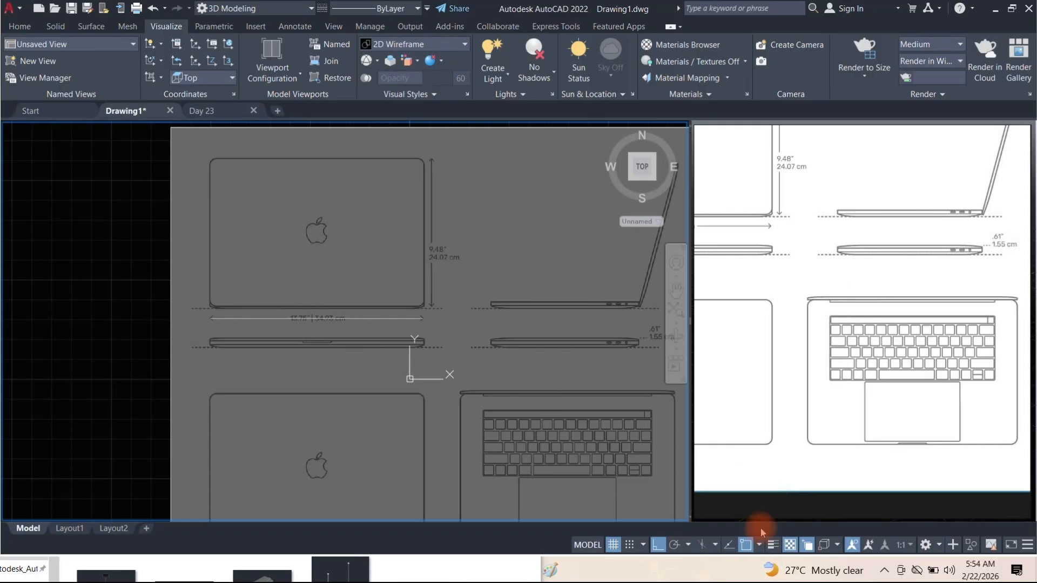
From the left arrowhead of the lid's width dimension, draw a horizontal line about 35 cm long, plus a vertical segment down from its end
key("l")
key("Return")
left_click(211, 318)
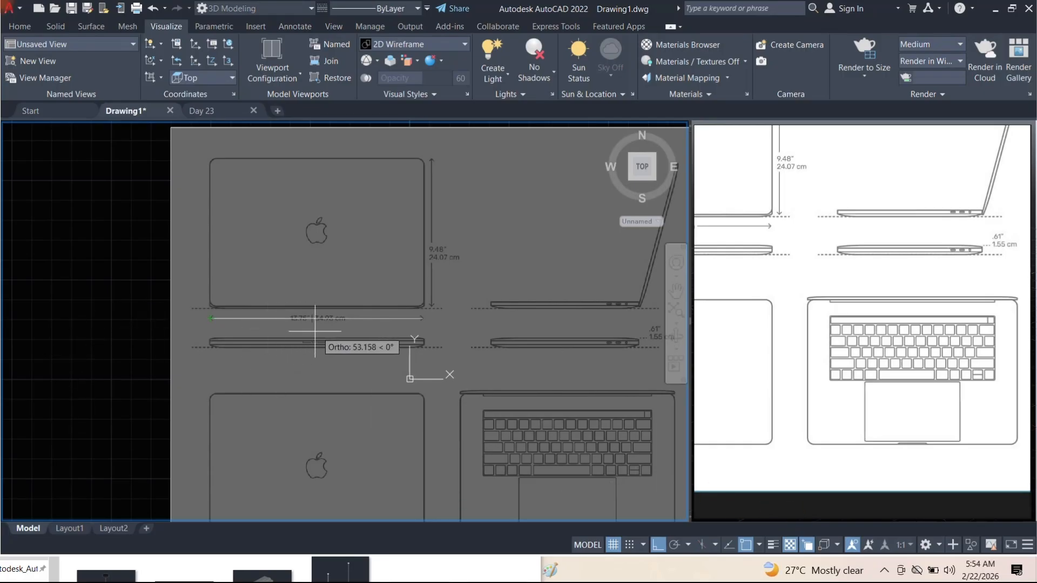
scroll(341, 346, "up", 3)
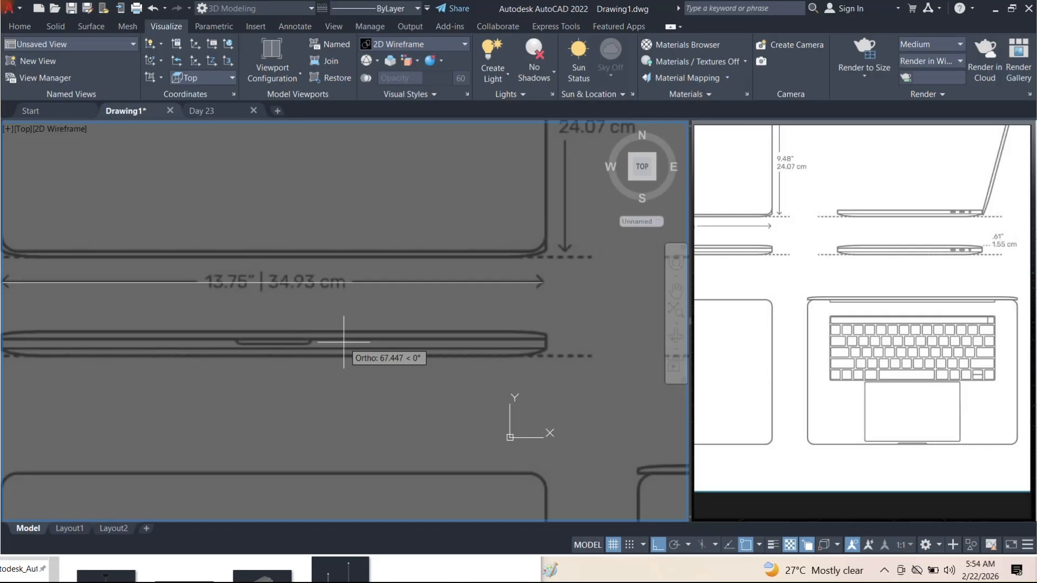
scroll(372, 316, "down", 3)
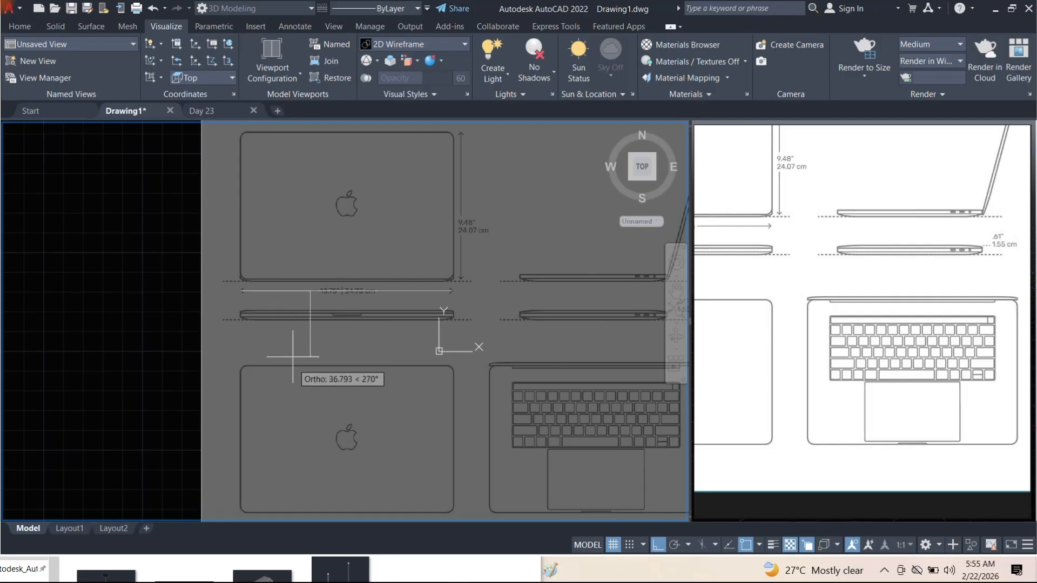
key("Escape")
scroll(297, 347, "up", 3)
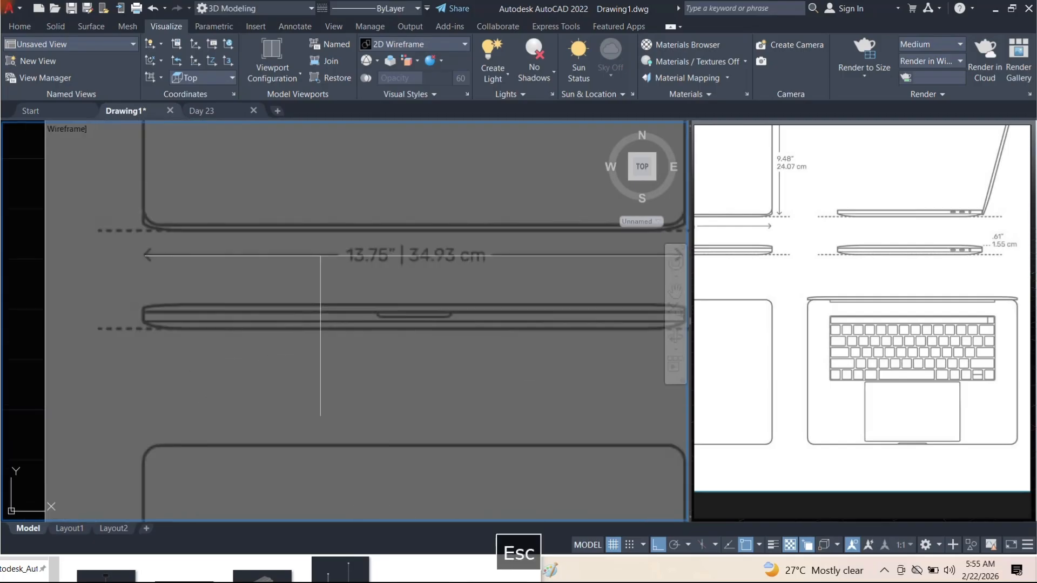
scroll(292, 331, "down", 3)
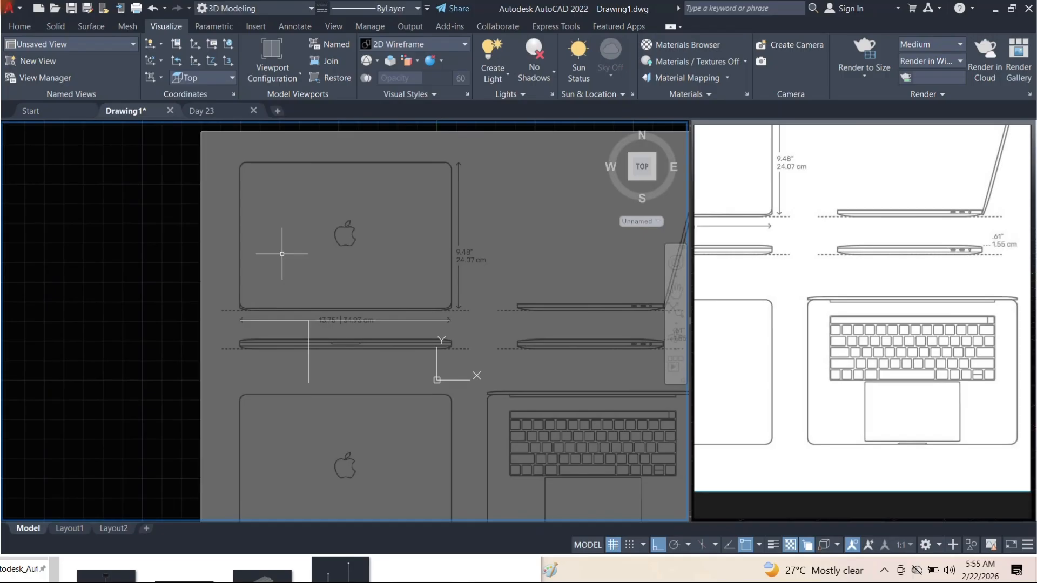
scroll(285, 246, "up", 3)
scroll(274, 249, "down", 3)
scroll(265, 282, "up", 2)
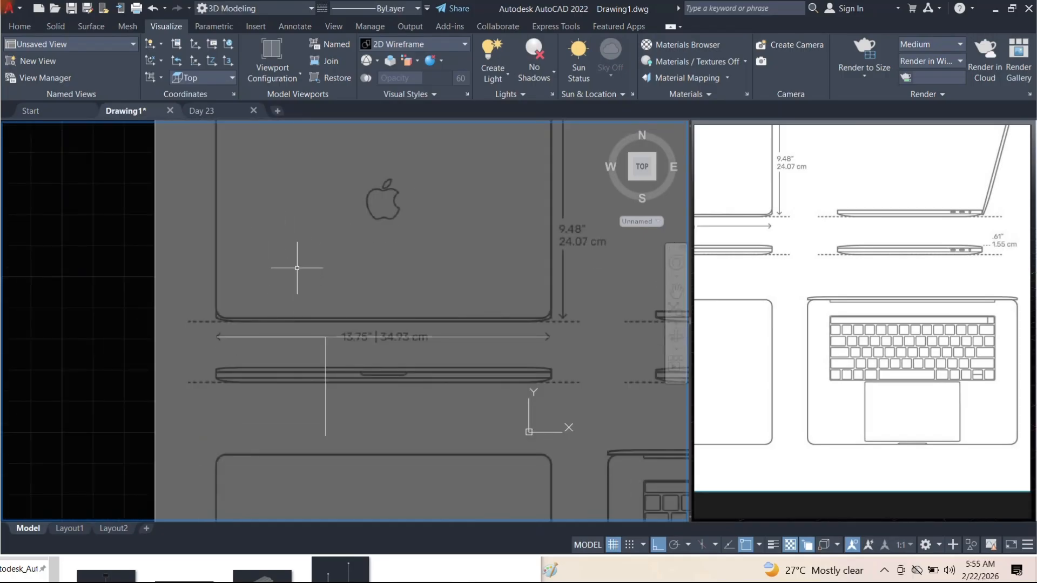
scroll(297, 267, "down", 4)
scroll(313, 265, "up", 4)
left_click(184, 263)
left_click(90, 195)
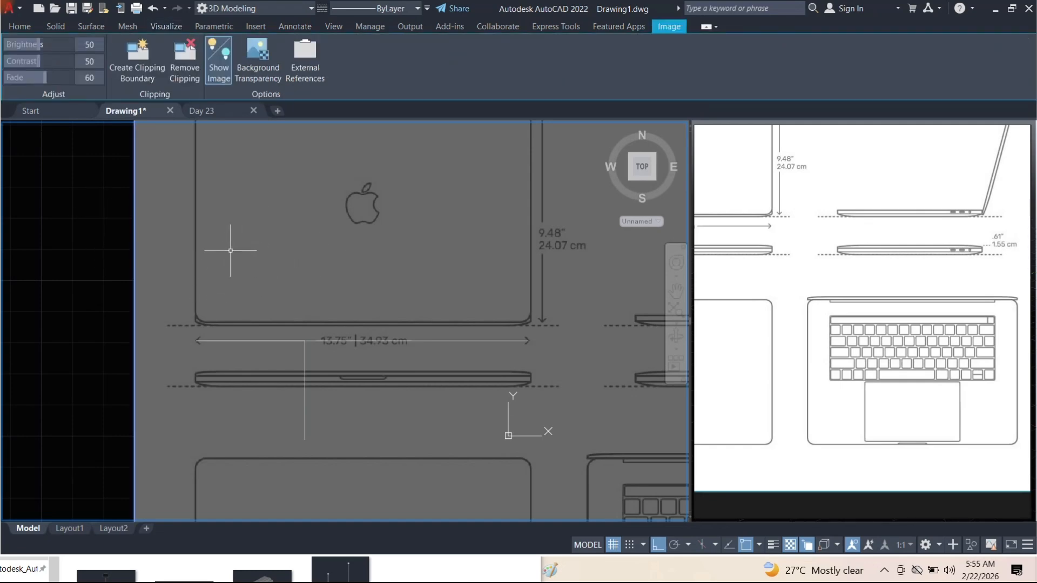
key("Escape")
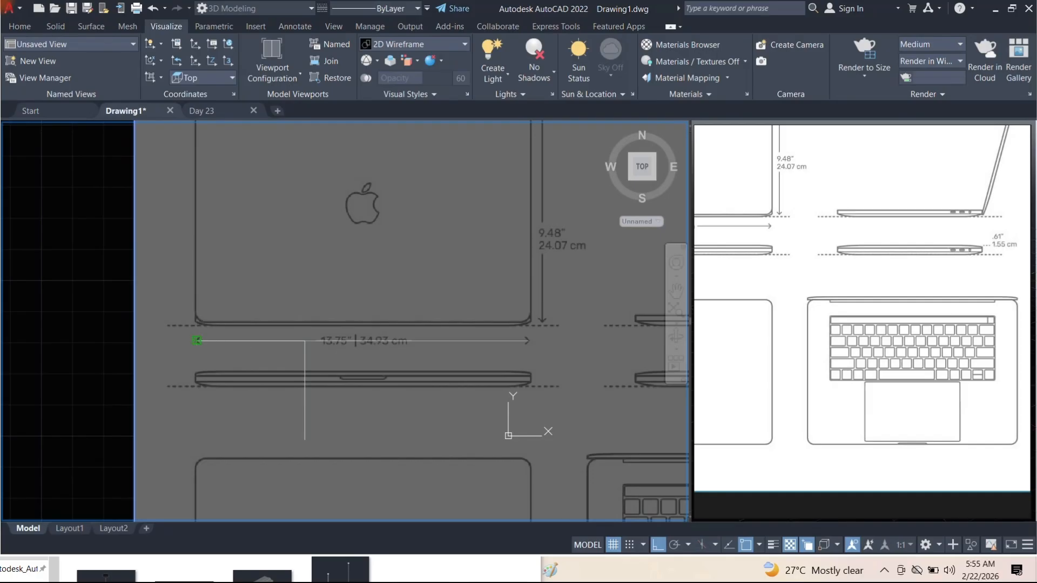
left_click(197, 341)
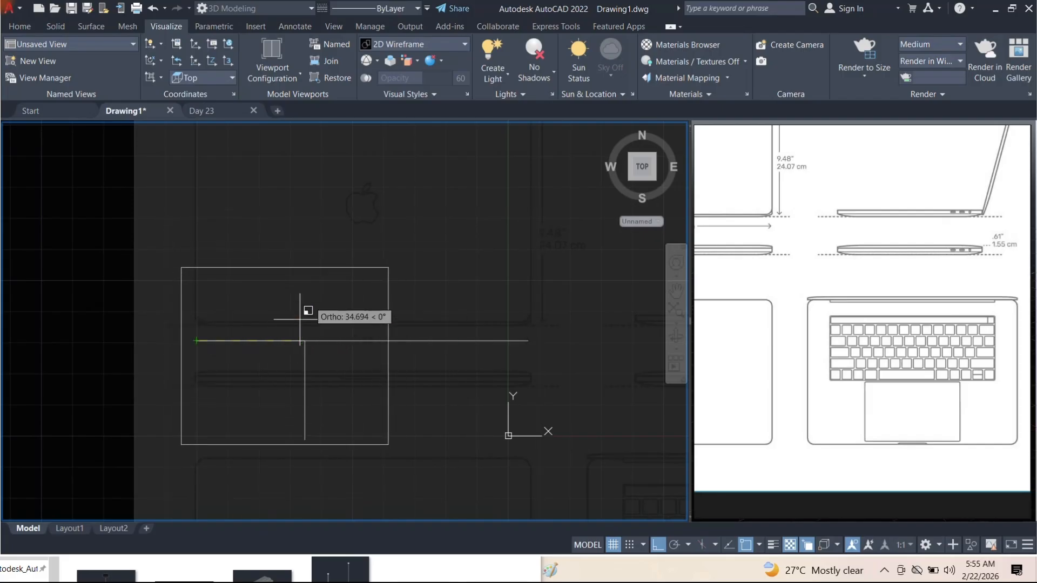
key("Escape")
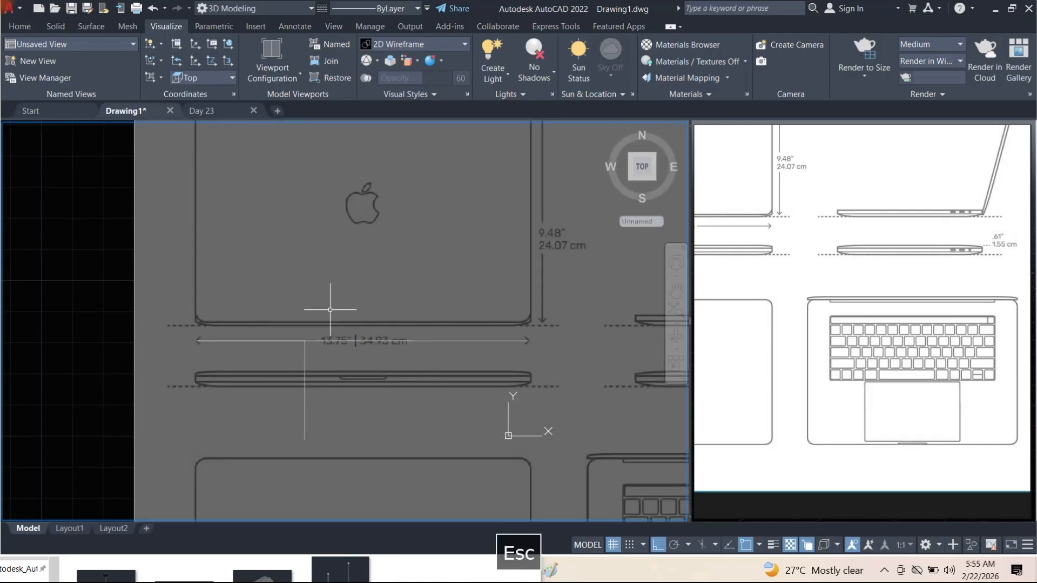
Display the command line and resize and reposition it to span most of the Top viewport's lower edge
key("ctrl+9")
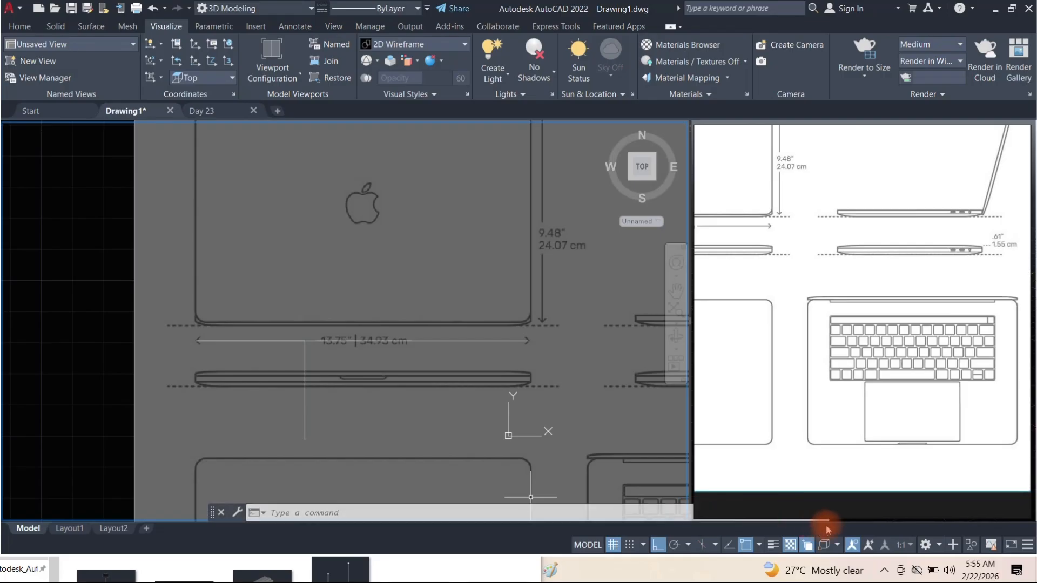
left_click_drag(826, 520, 566, 516)
mouse_move(344, 515)
left_mouse_down()
mouse_move(69, 493)
mouse_move(59, 508)
left_mouse_up()
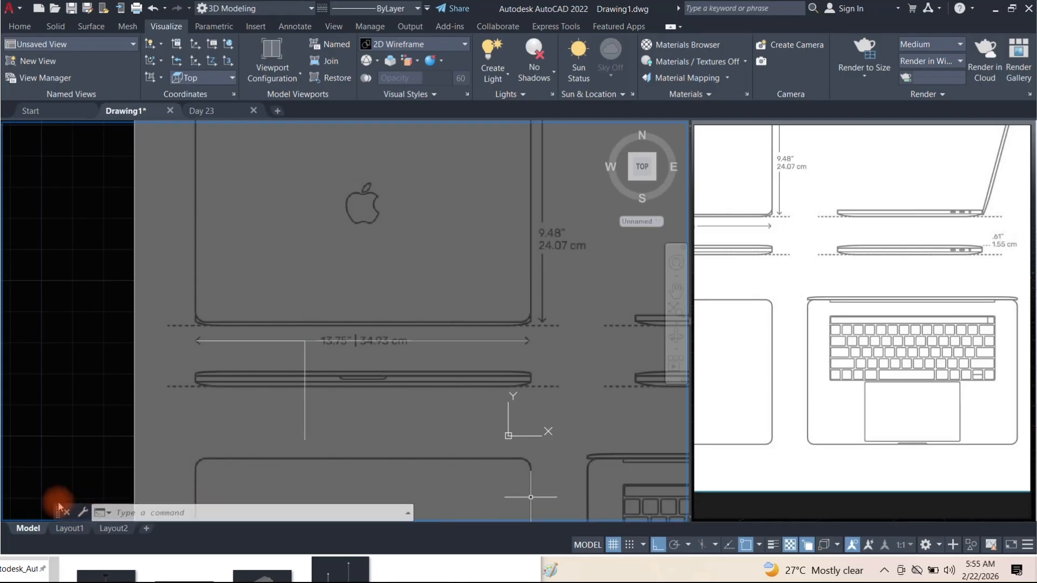
left_click_drag(410, 515, 482, 520)
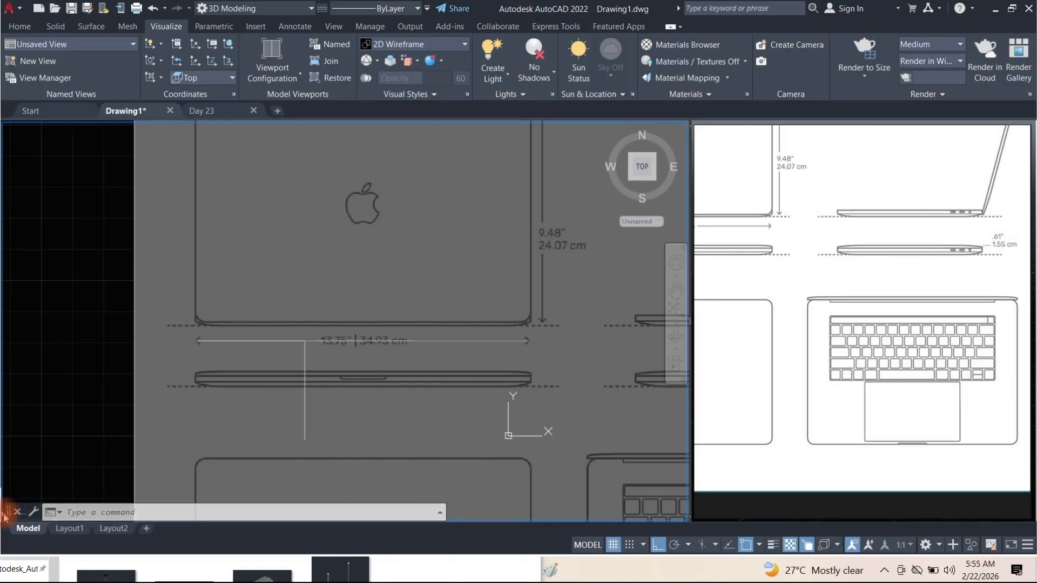
left_click_drag(10, 516, 130, 512)
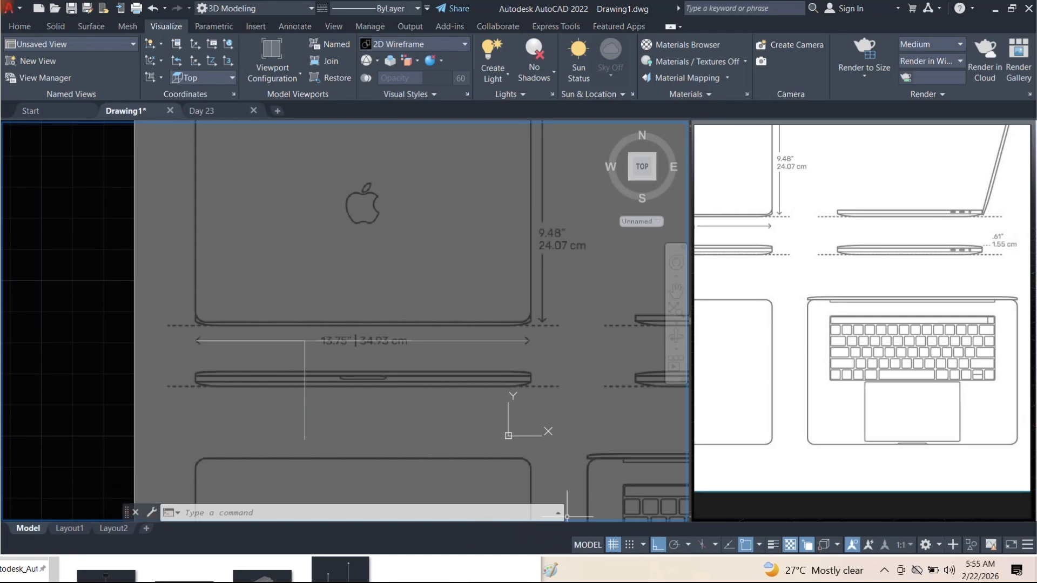
mouse_move(563, 517)
left_mouse_down()
mouse_move(660, 512)
mouse_move(725, 523)
left_mouse_up()
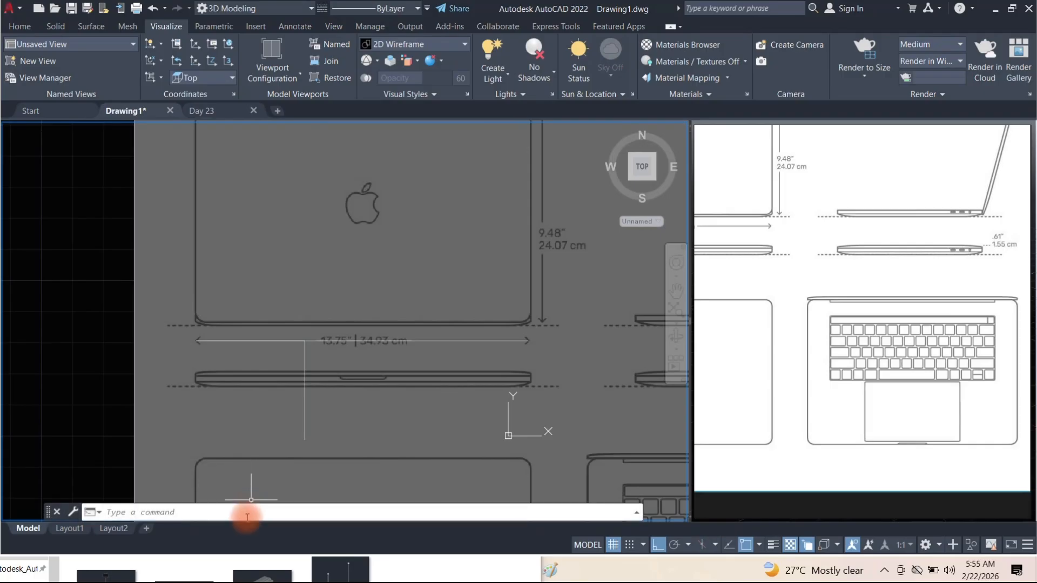
key("Escape")
key("Escape")
Scale the reference image with the Reference option from the width dimension's left arrowhead, matching the traced 34.93 cm dimension to the short horizontal line
left_click(157, 318)
left_click(81, 246)
type("sc")
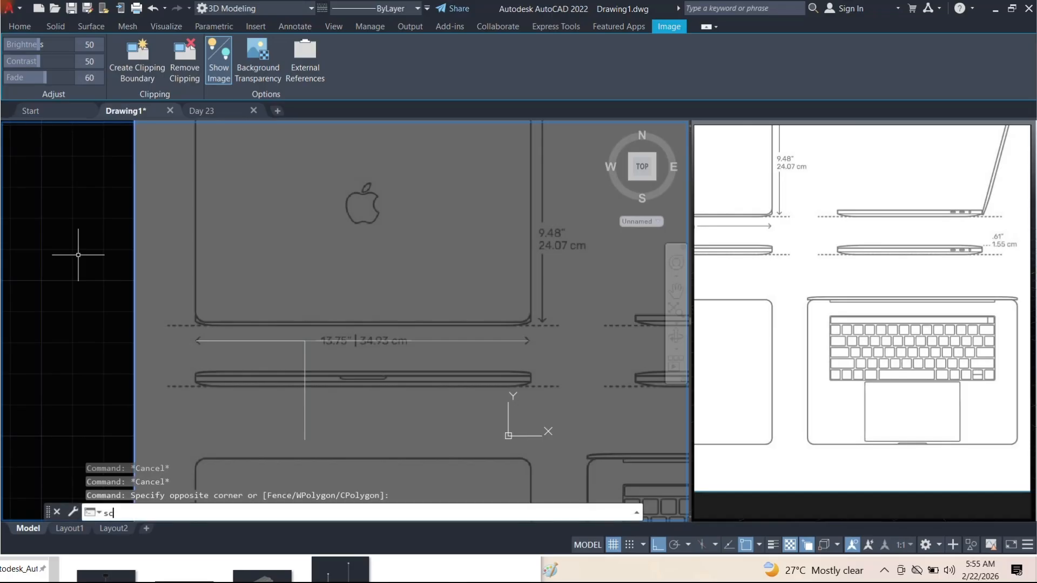
key("Return")
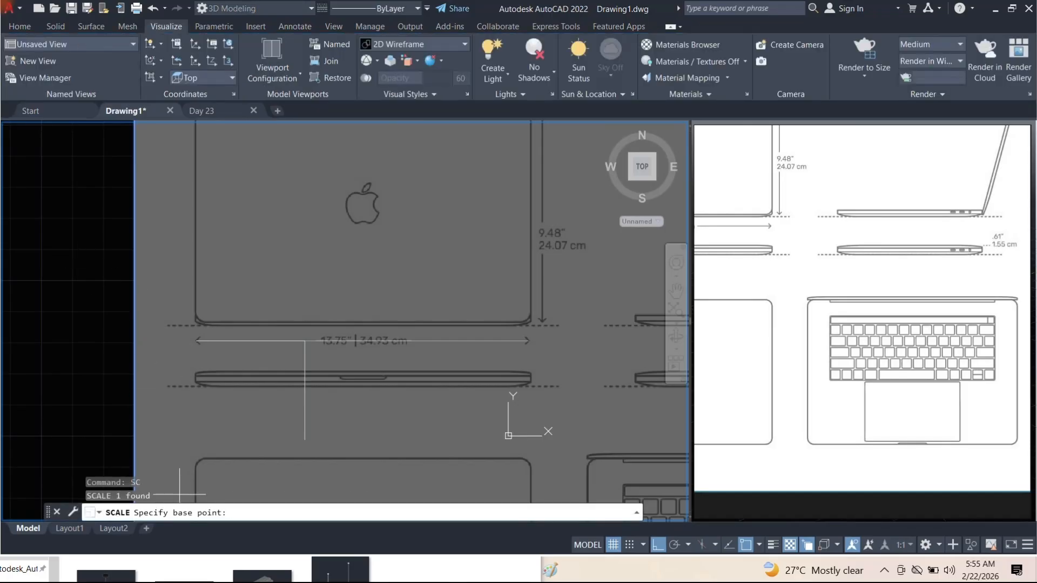
left_click(196, 340)
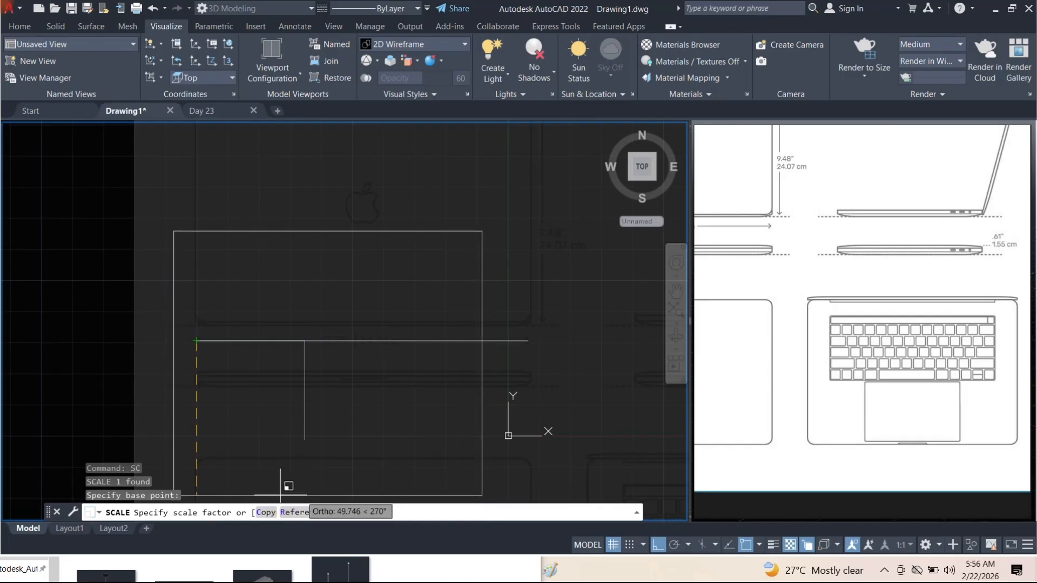
left_click(302, 512)
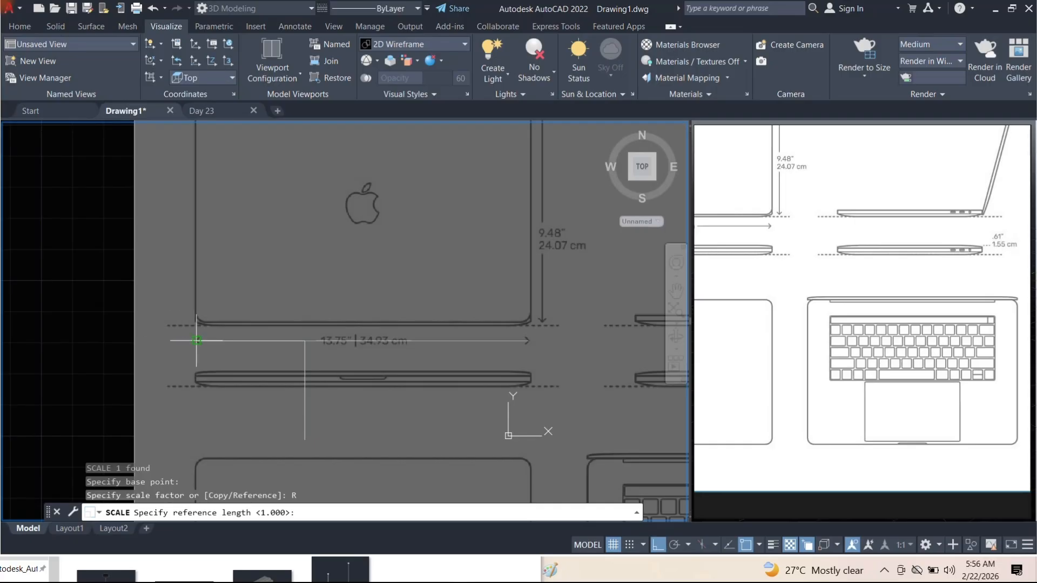
left_click(197, 340)
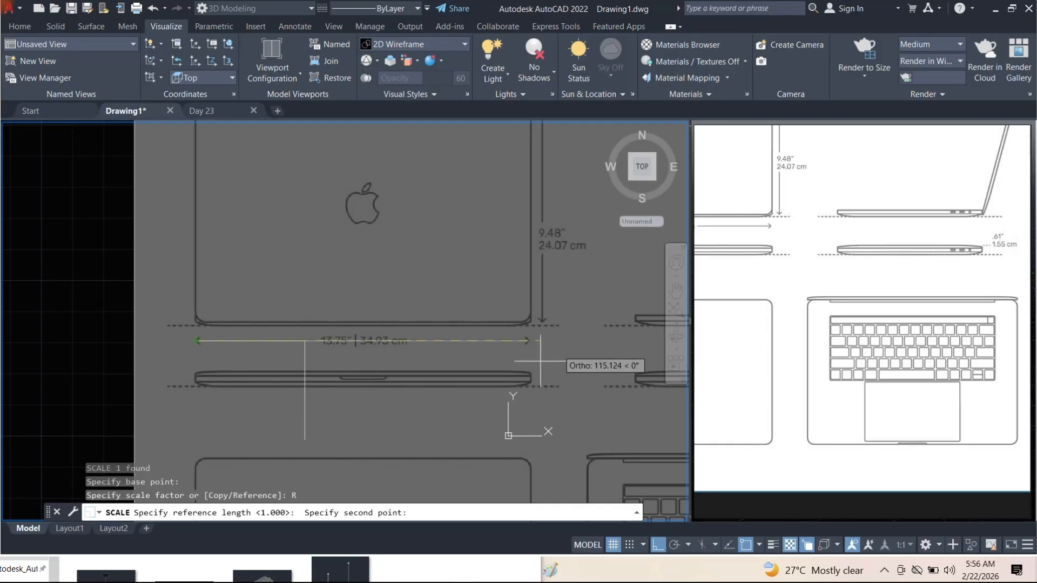
left_click(529, 340)
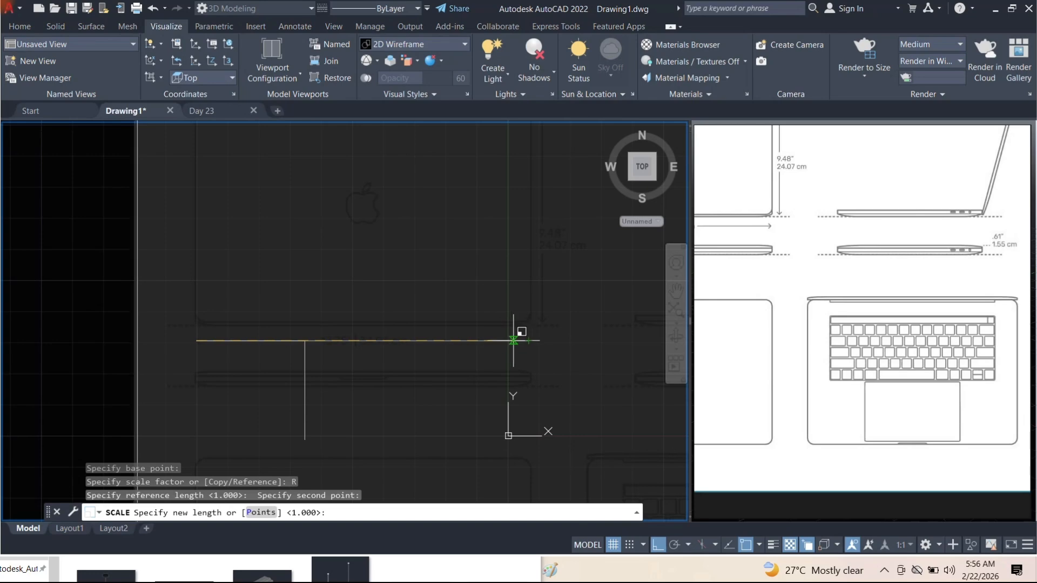
left_click(305, 340)
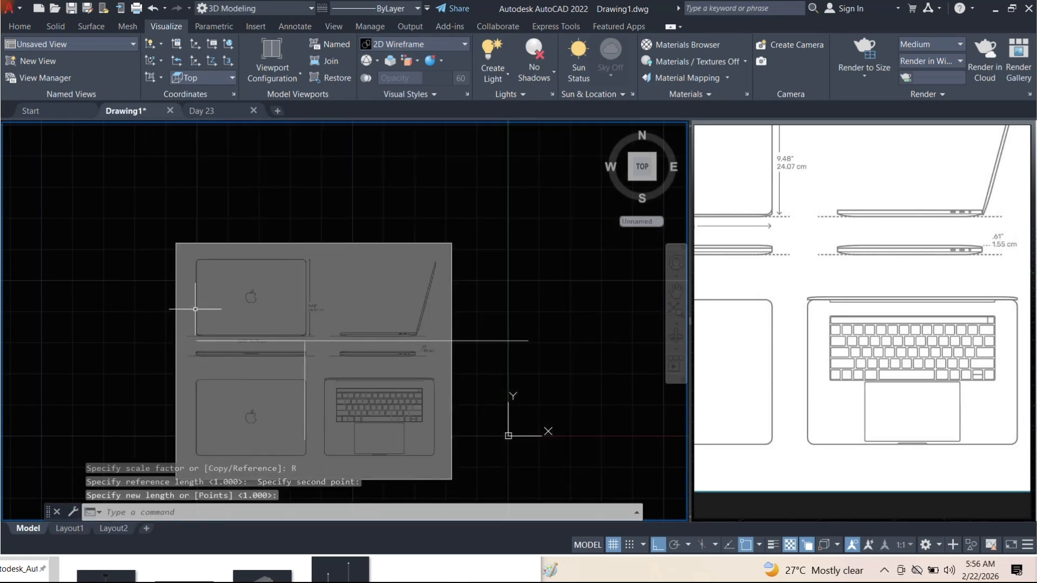
Erase the long traced width line and the short horizontal and vertical helper lines over the reference image
scroll(205, 304, "up", 2)
scroll(282, 297, "up", 2)
scroll(308, 250, "down", 3)
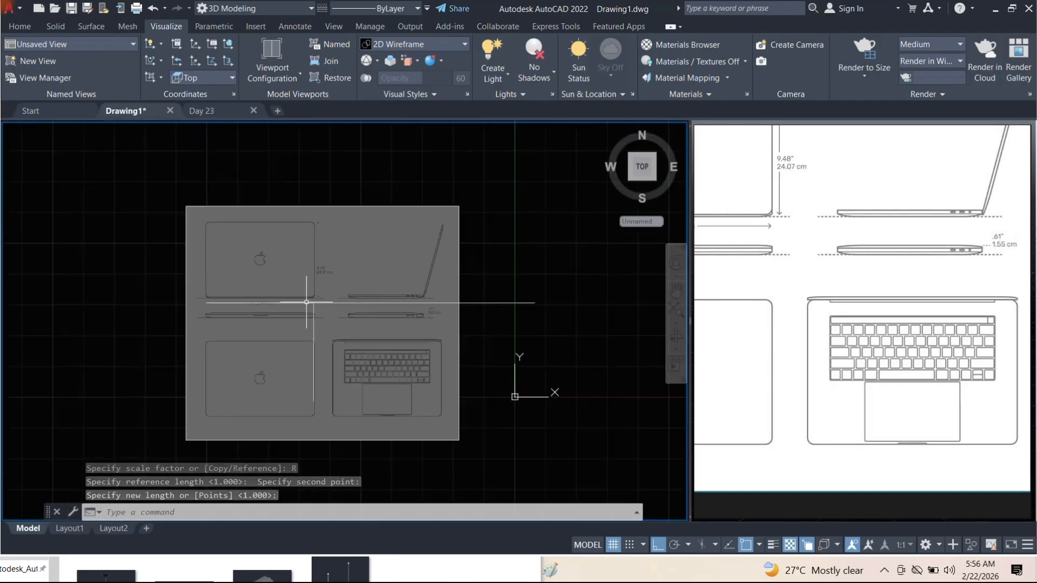
left_click(539, 327)
left_click(502, 275)
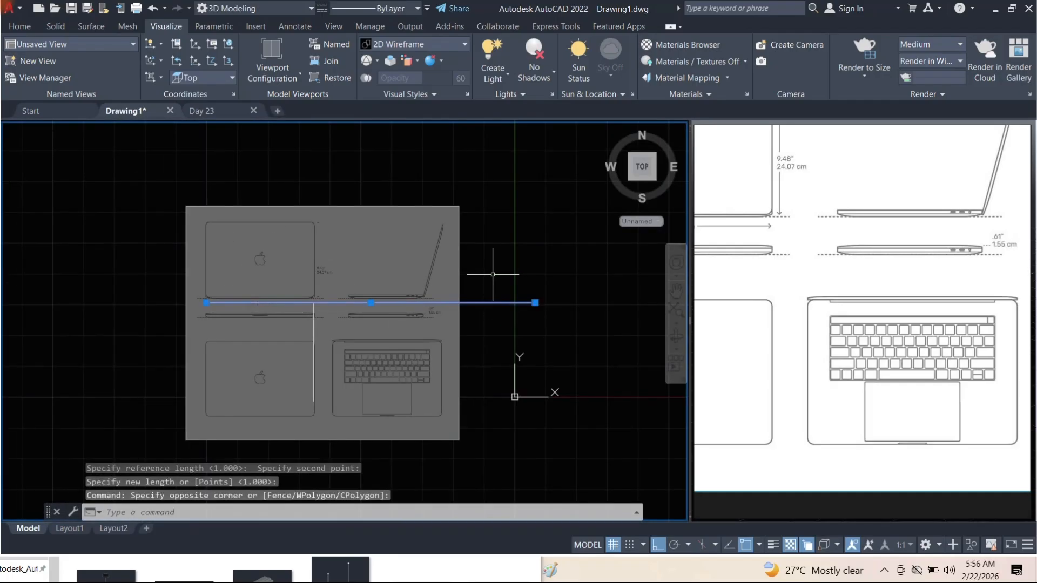
key("Delete")
scroll(333, 303, "up", 3)
left_click(342, 323)
left_click(283, 274)
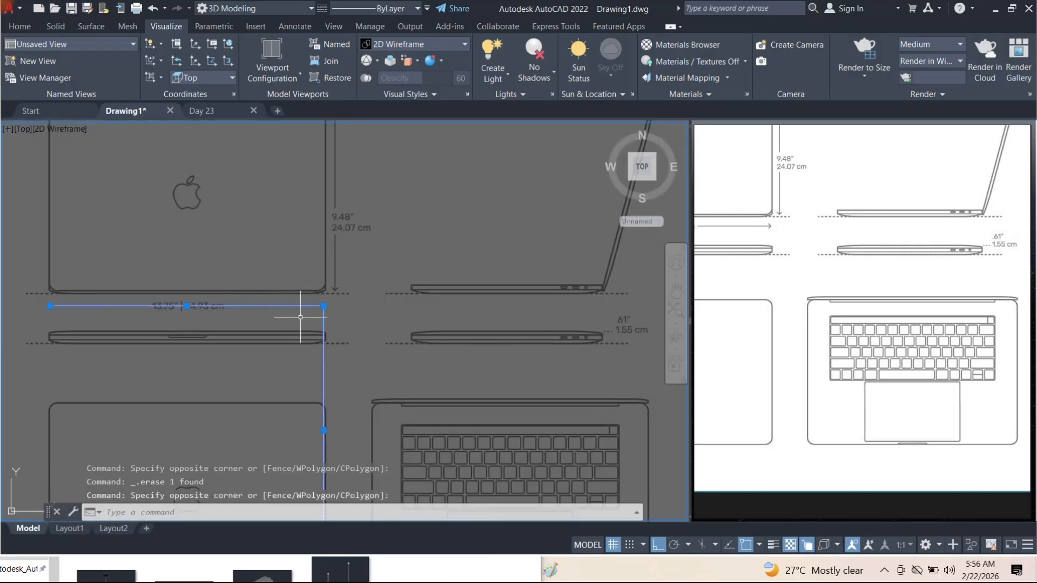
key("Delete")
Move the reference image from a base point at about its centre to the origin 0,0
scroll(308, 319, "down", 3)
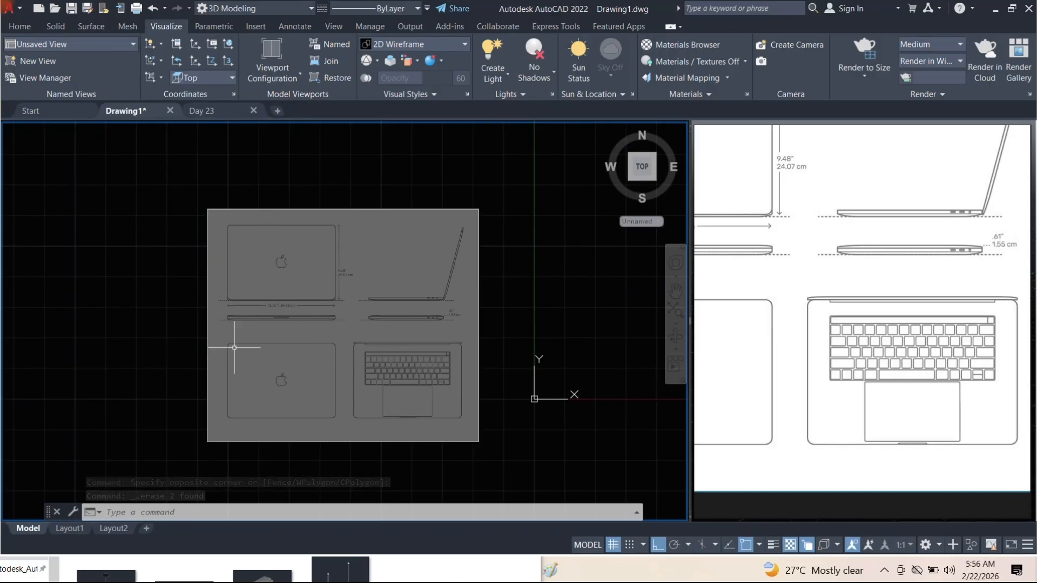
scroll(406, 287, "down", 3)
scroll(413, 285, "up", 5)
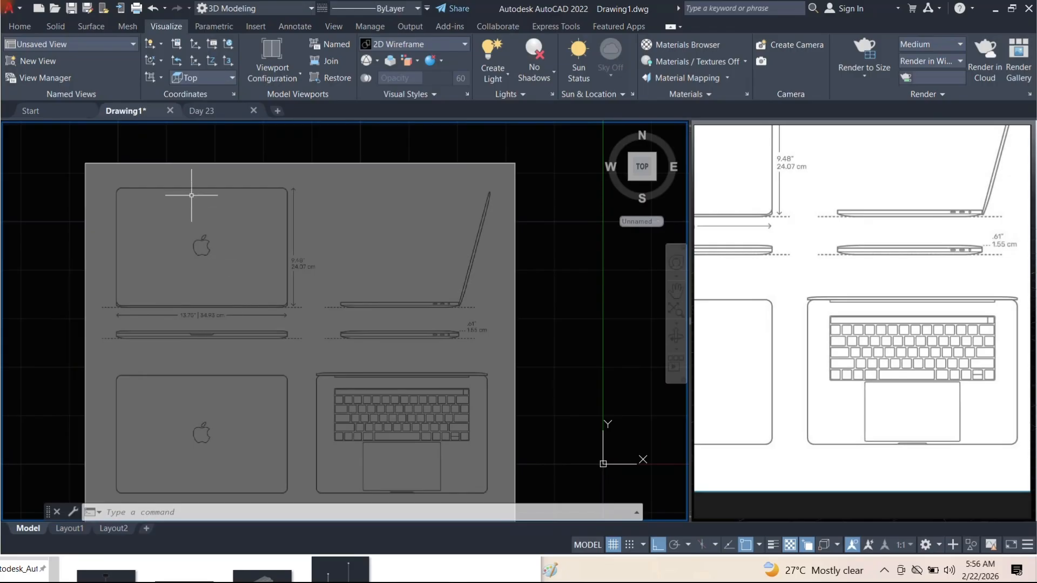
scroll(191, 301, "up", 2)
scroll(190, 301, "down", 2)
middle_click_drag(232, 294, 285, 289)
scroll(310, 267, "down", 3)
left_click(379, 294)
left_click(277, 232)
left_click(363, 383)
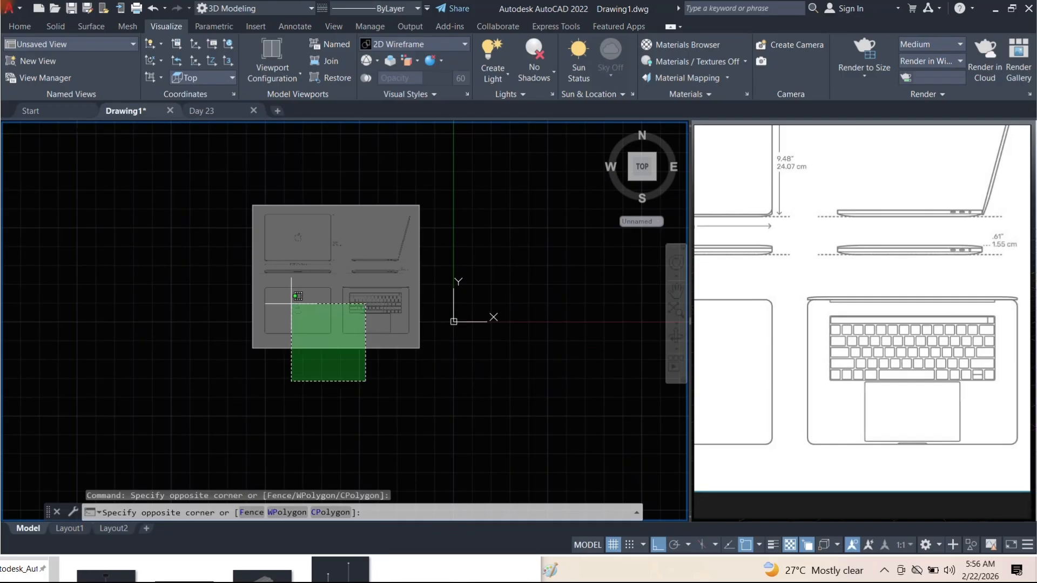
left_click(291, 304)
key("Return")
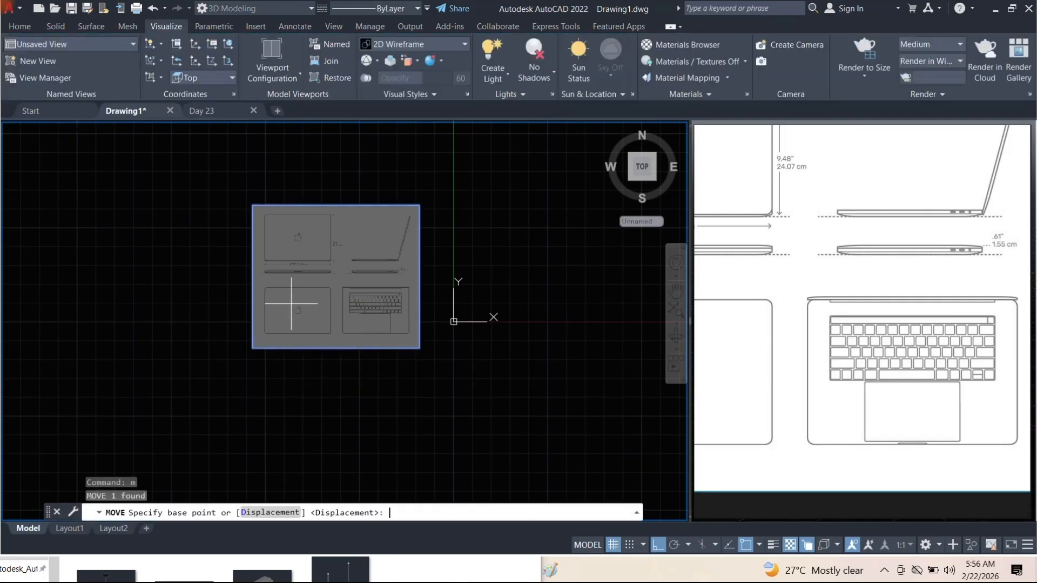
left_click(336, 276)
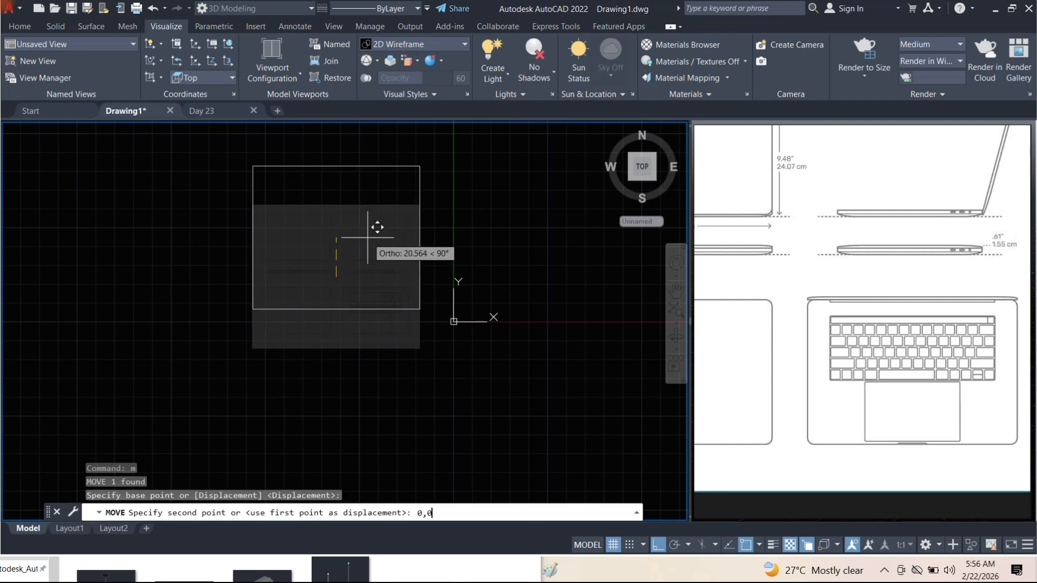
type("0,0")
key("Return")
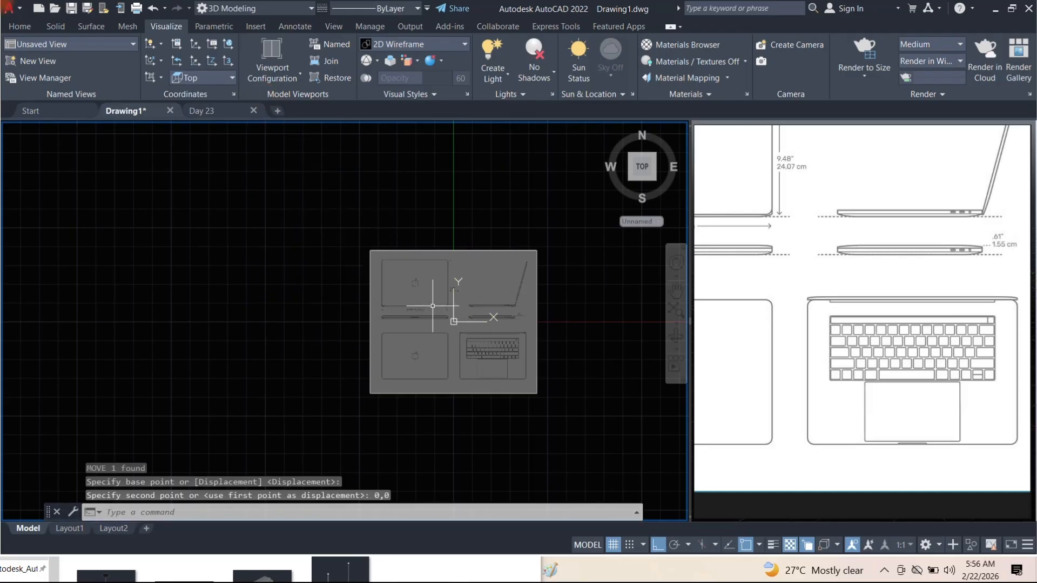
Examine how the four laptop views of the reference image, especially the keyboard view, sit relative to the origin
scroll(433, 306, "up", 5)
scroll(289, 278, "down", 4)
scroll(328, 298, "up", 1)
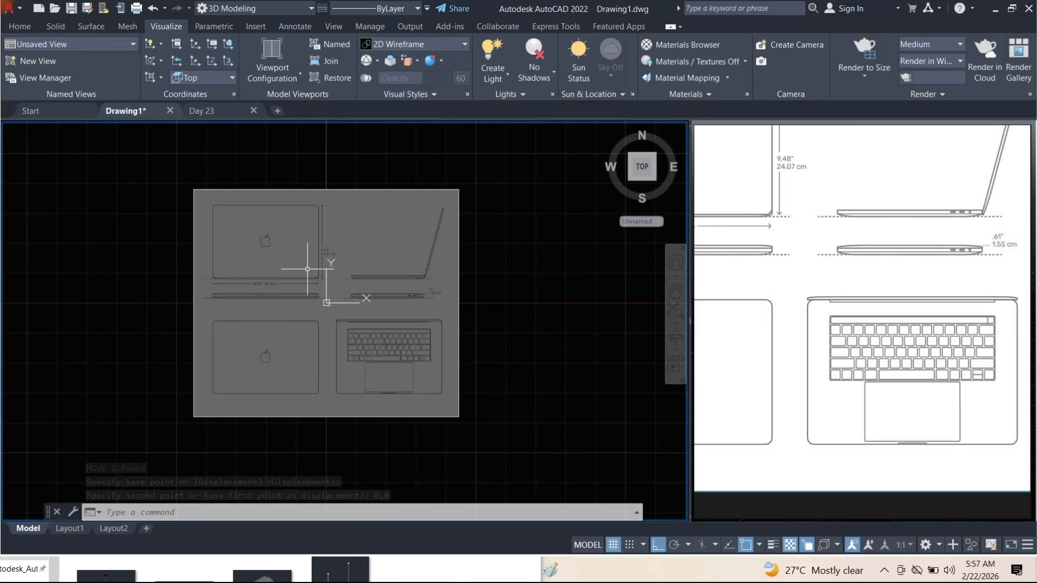
scroll(336, 320, "up", 3)
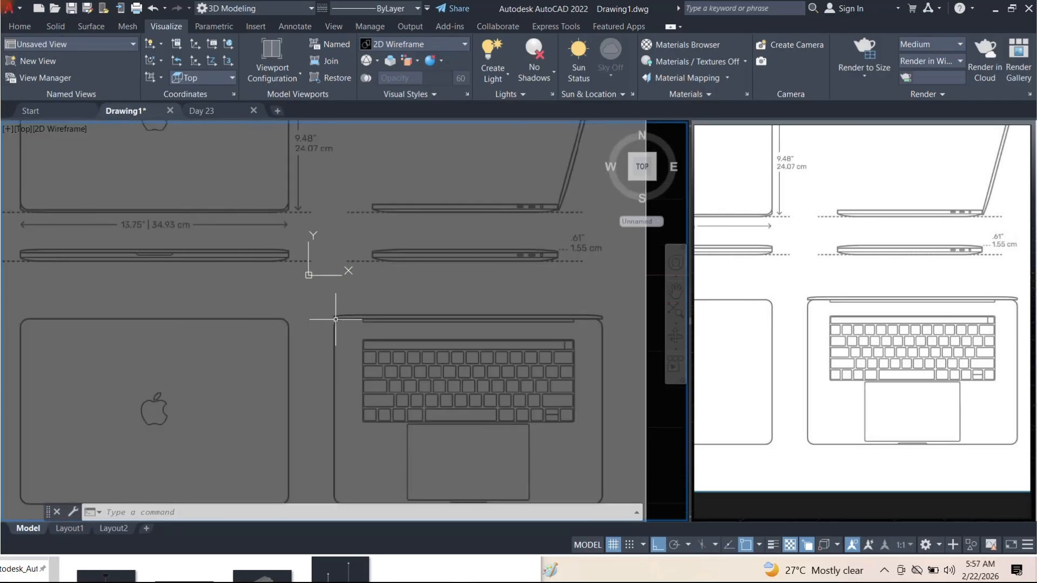
scroll(331, 277, "down", 3)
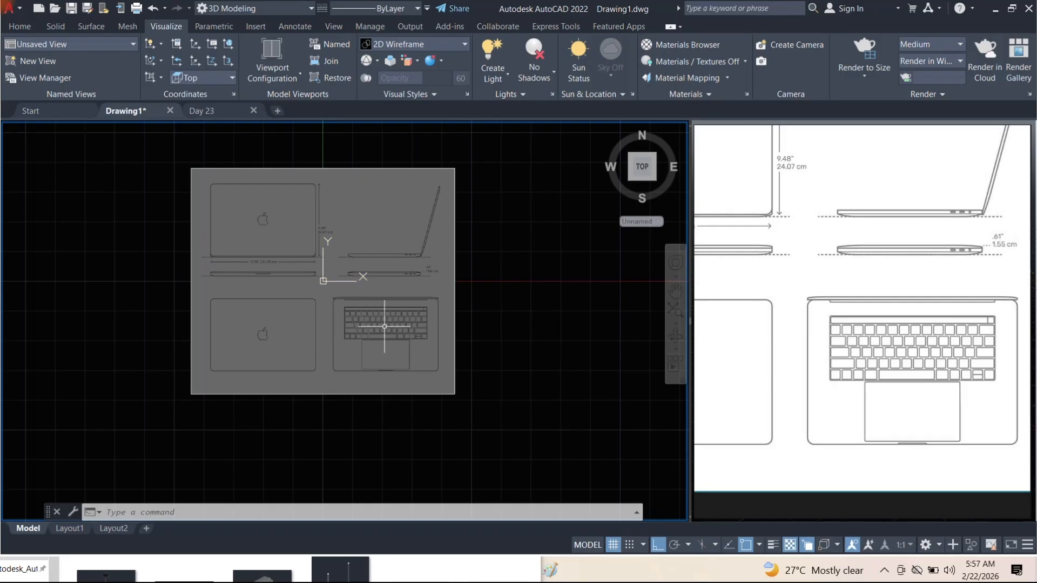
left_click(323, 280)
scroll(301, 263, "up", 4)
scroll(291, 265, "down", 4)
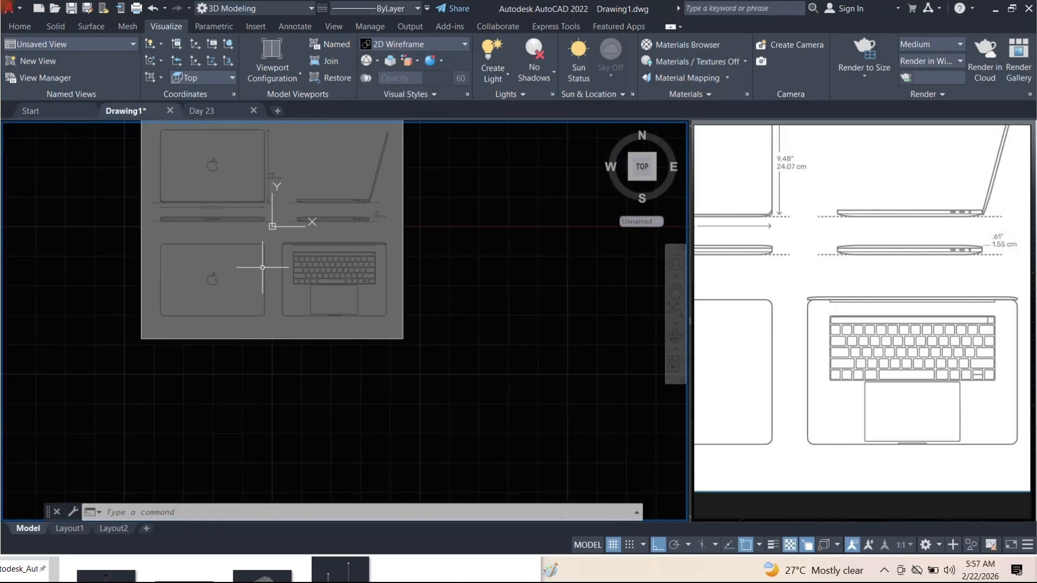
scroll(297, 238, "up", 6)
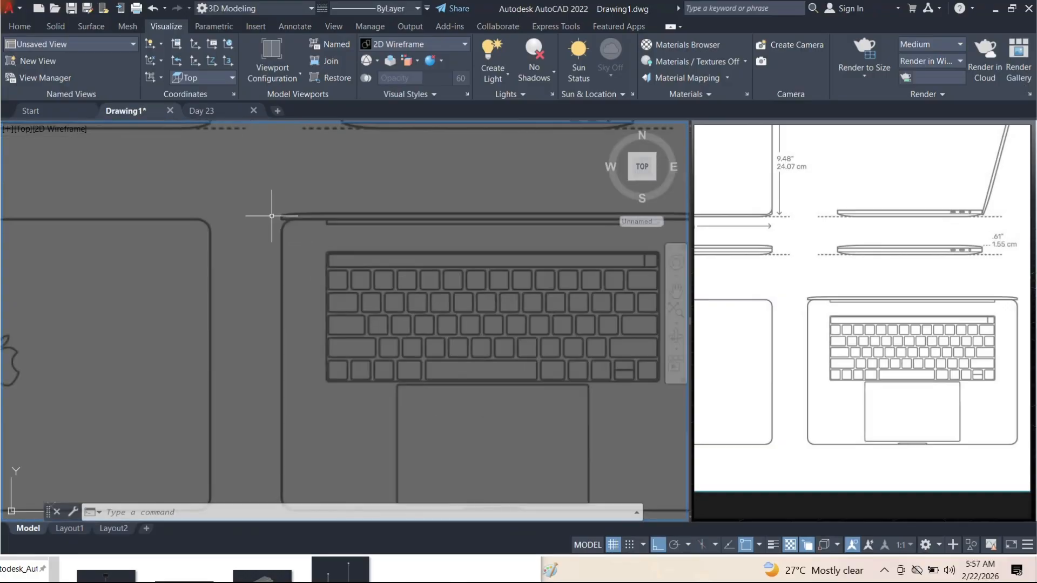
scroll(275, 219, "down", 4)
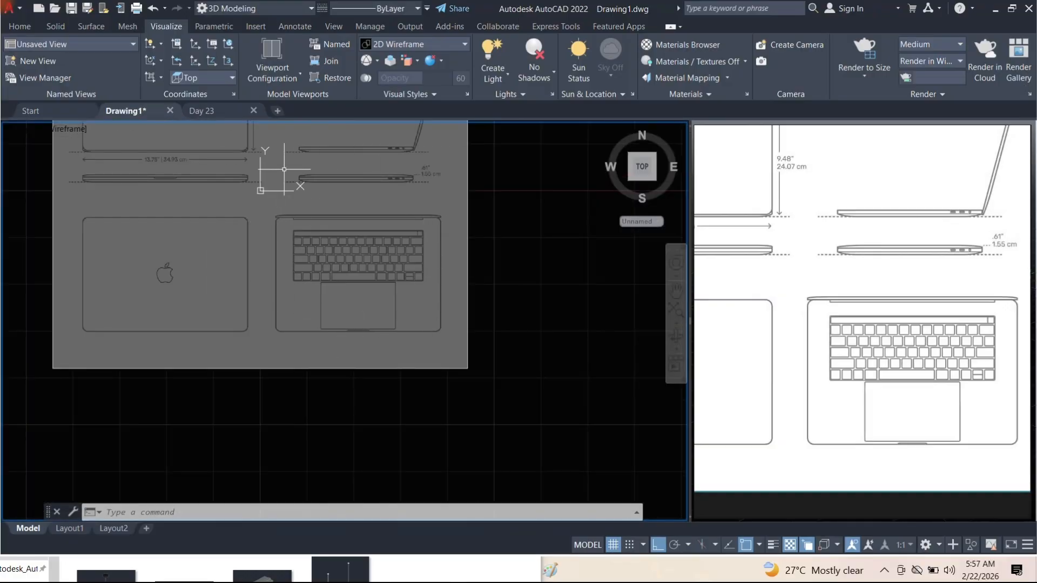
scroll(301, 250, "down", 4)
middle_click_drag(338, 255, 339, 289)
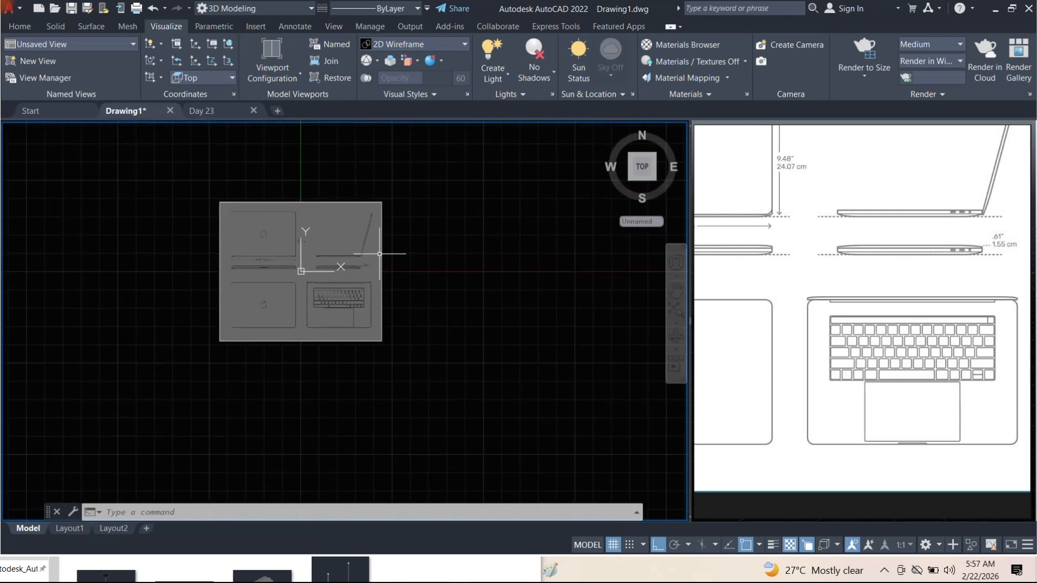
scroll(335, 250, "up", 2)
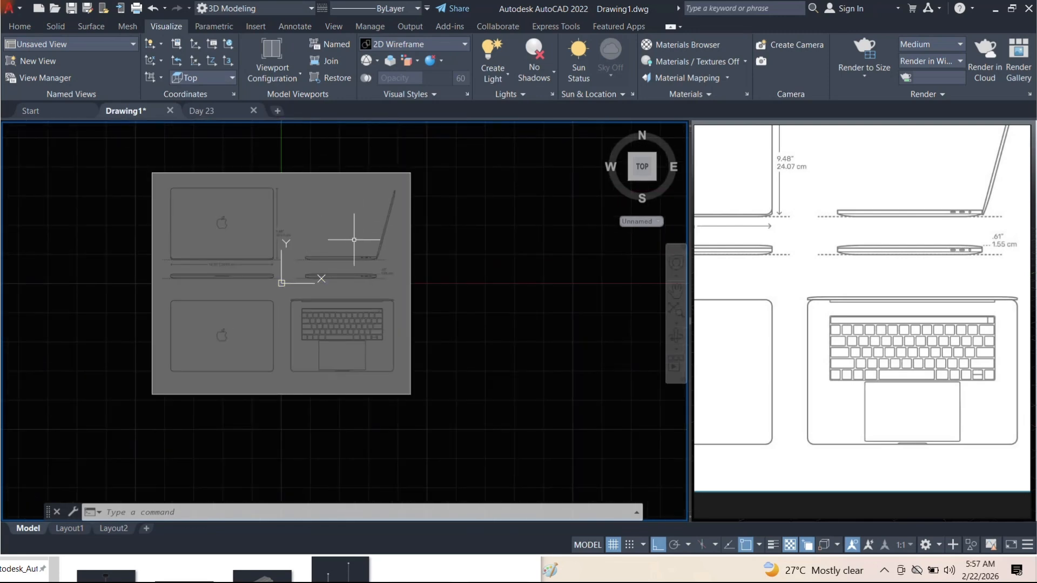
scroll(350, 340, "up", 4)
mouse_move(354, 312)
middle_mouse_down()
mouse_move(365, 312)
mouse_move(340, 330)
mouse_move(359, 328)
middle_mouse_up()
scroll(364, 311, "down", 2)
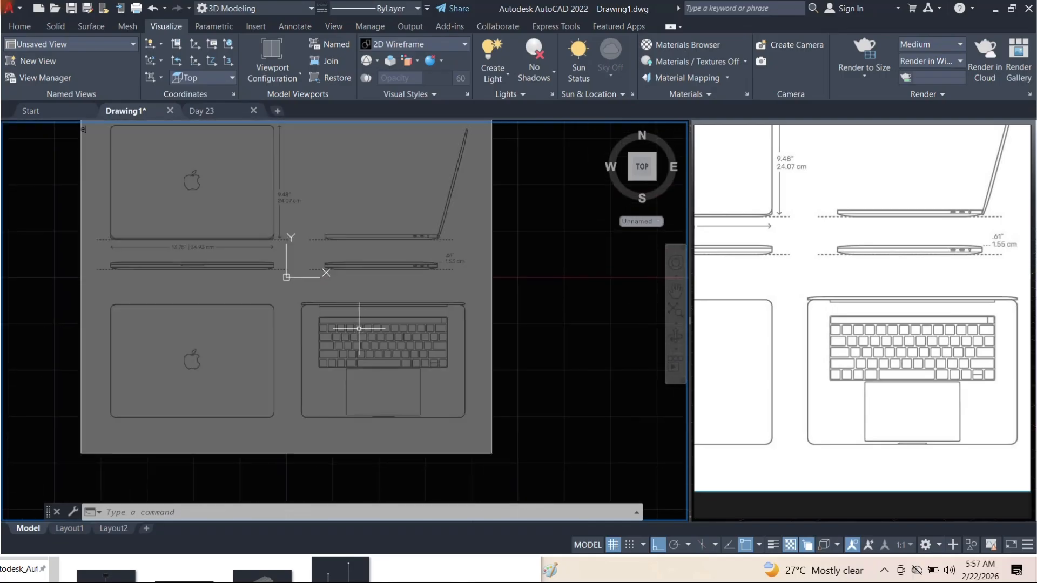
scroll(332, 301, "down", 2)
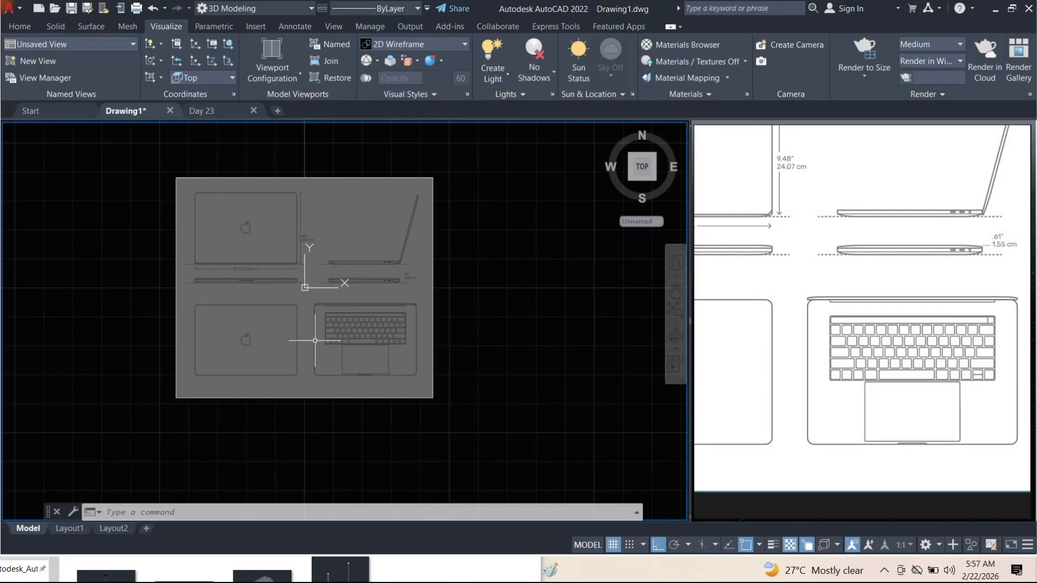
Move the reference image from a base point near the centre of its keyboard view to the origin 0,0
left_click(385, 417)
left_click(312, 364)
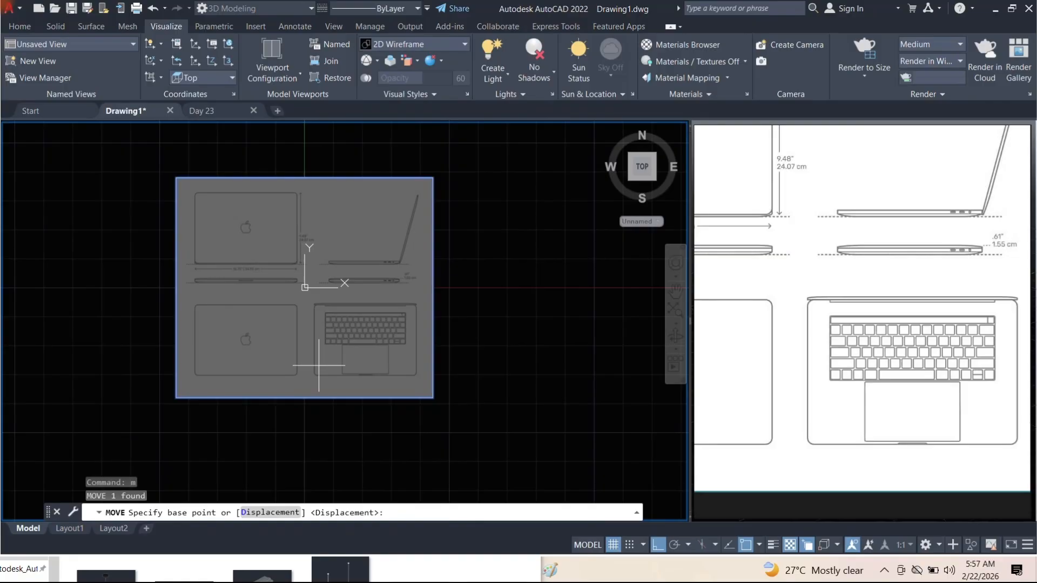
left_click(365, 335)
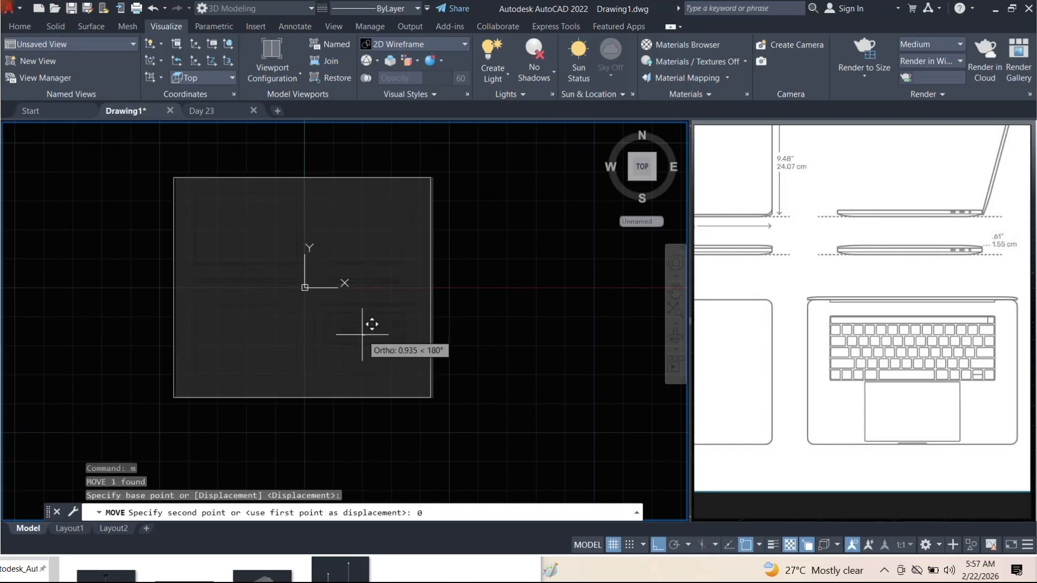
key("Return")
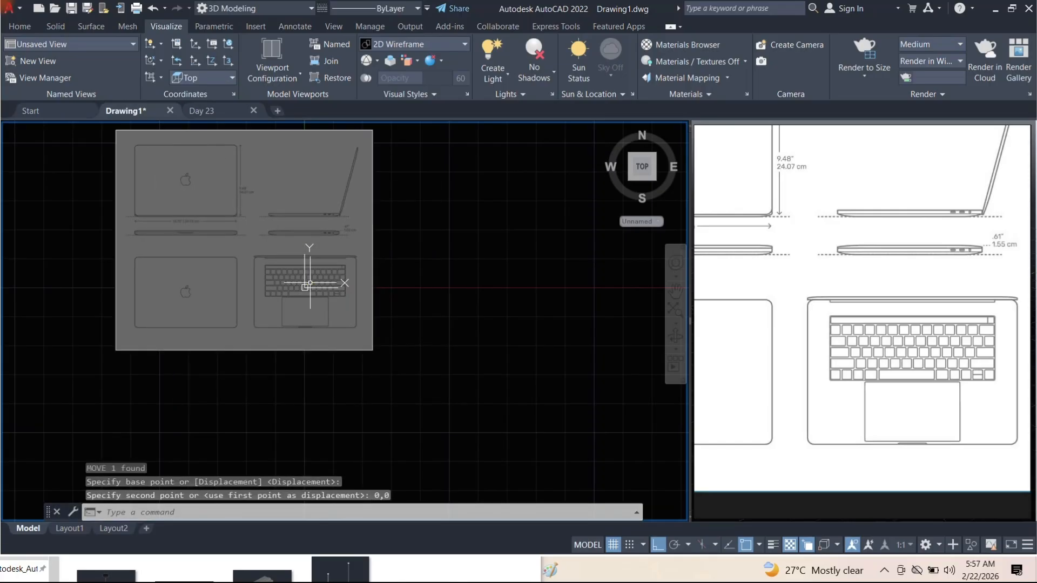
scroll(345, 303, "up", 3)
scroll(294, 286, "down", 3)
scroll(282, 294, "up", 5)
scroll(232, 289, "down", 5)
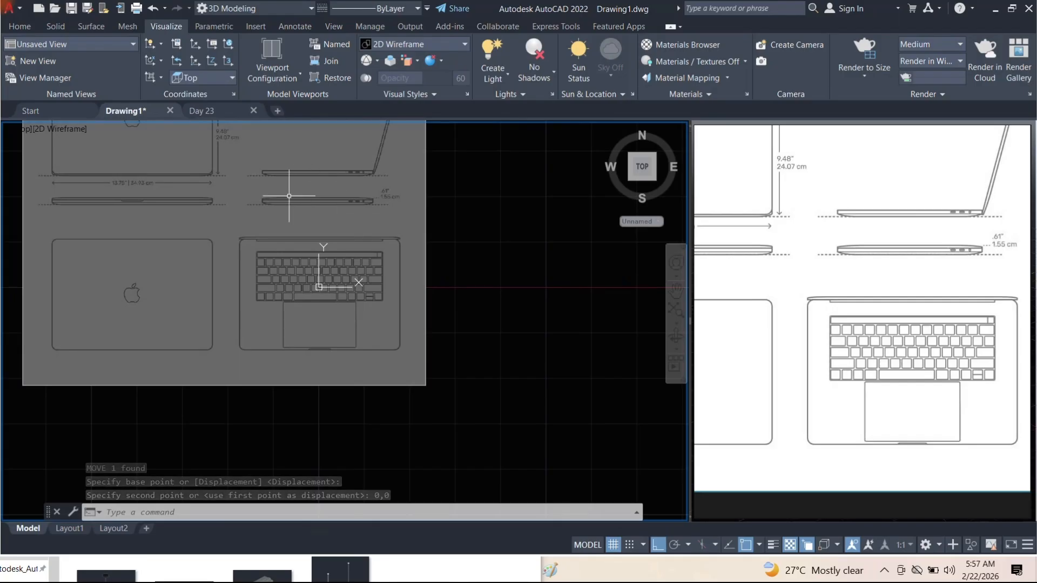
Draw a rectangle over the laptop base outline in the keyboard view, from its lower-left corner to its upper-right corner
left_click(19, 26)
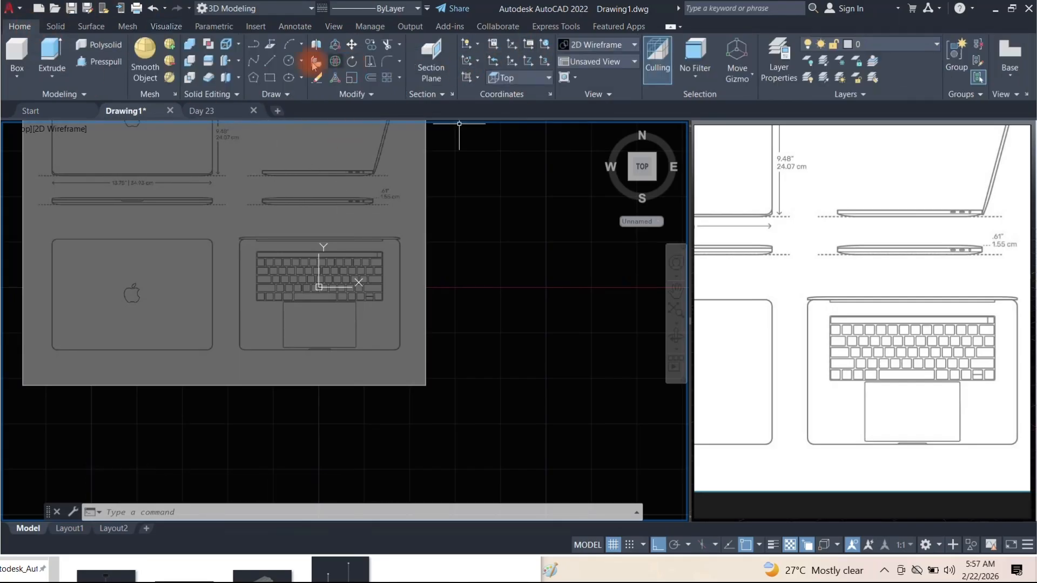
scroll(257, 228, "up", 3)
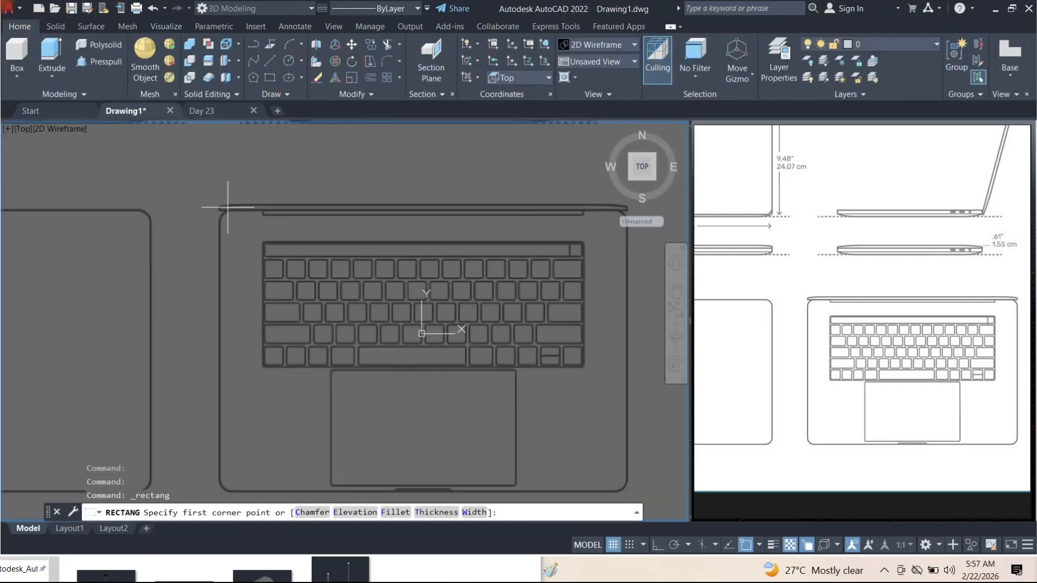
scroll(226, 203, "down", 7)
scroll(210, 159, "up", 5)
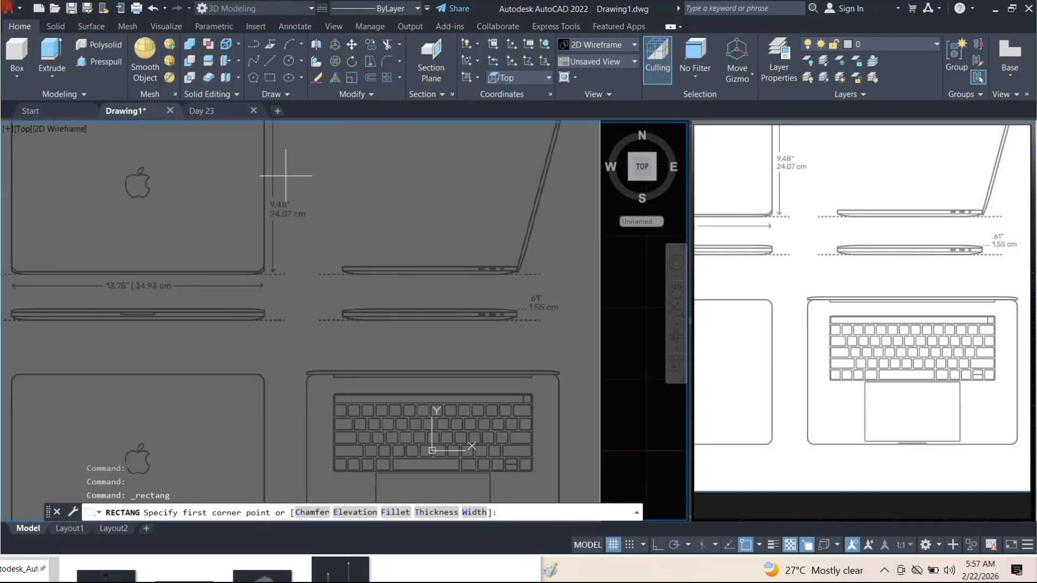
scroll(173, 257, "down", 5)
scroll(238, 229, "up", 7)
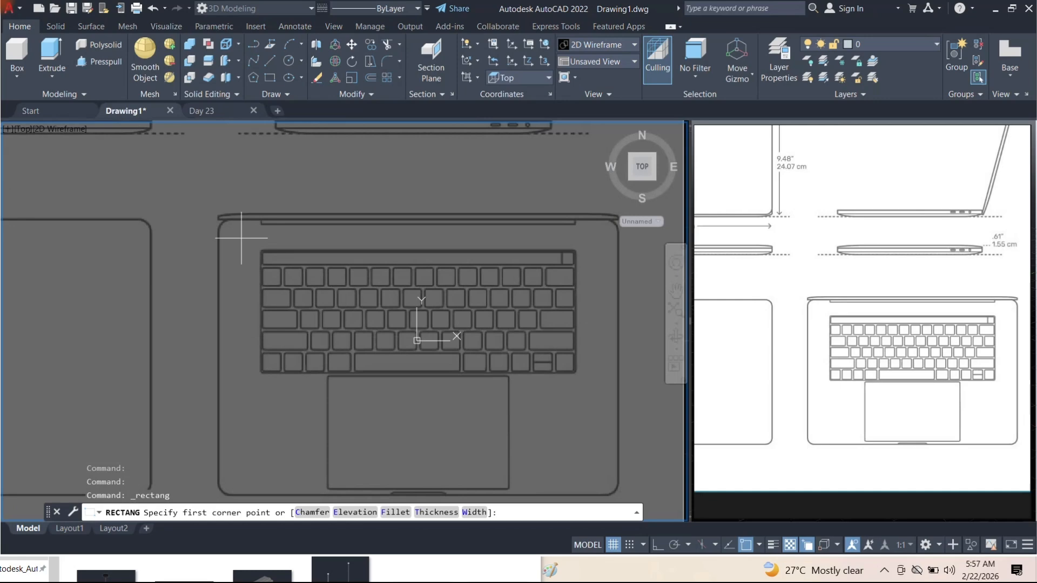
middle_click_drag(229, 417, 223, 393)
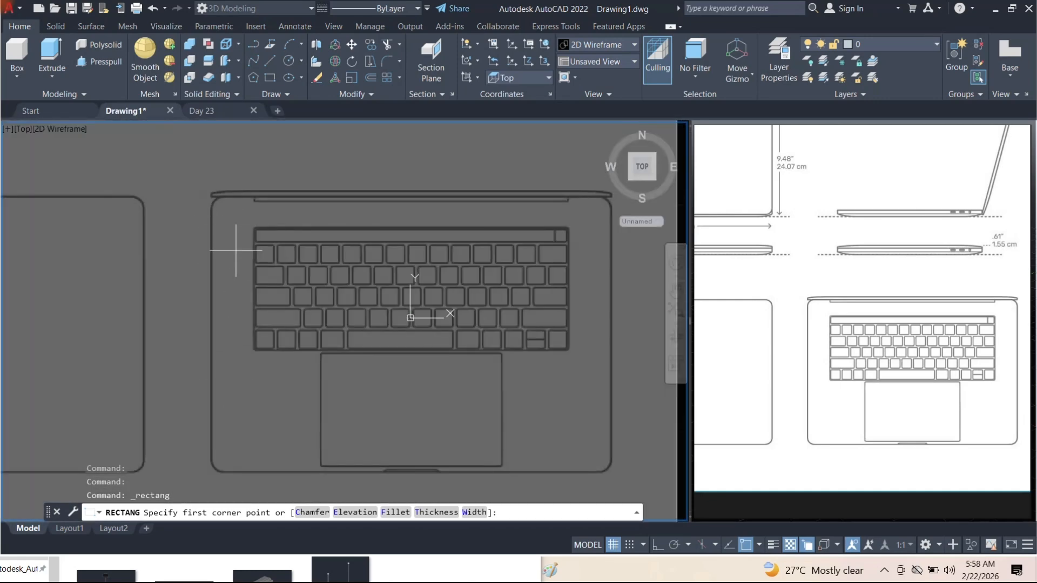
middle_click_drag(267, 348, 264, 260)
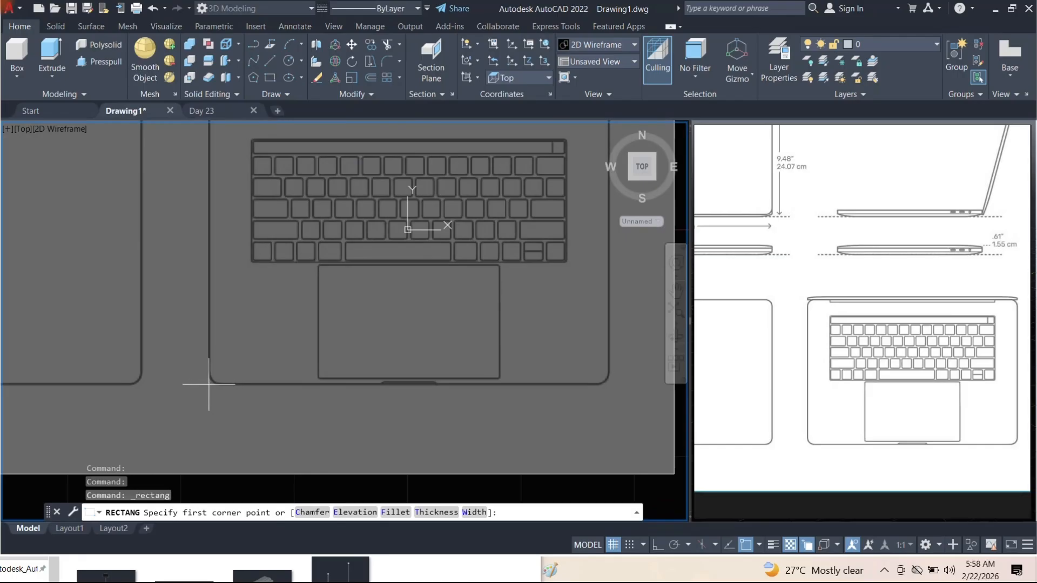
scroll(208, 384, "up", 3)
scroll(209, 383, "down", 3)
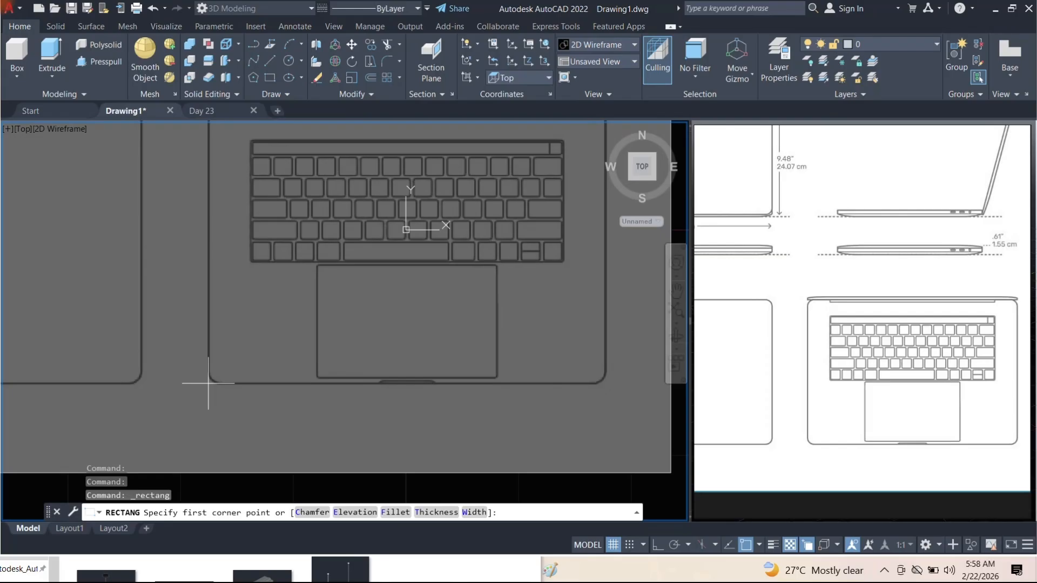
left_click(208, 384)
middle_click_drag(440, 232, 374, 302)
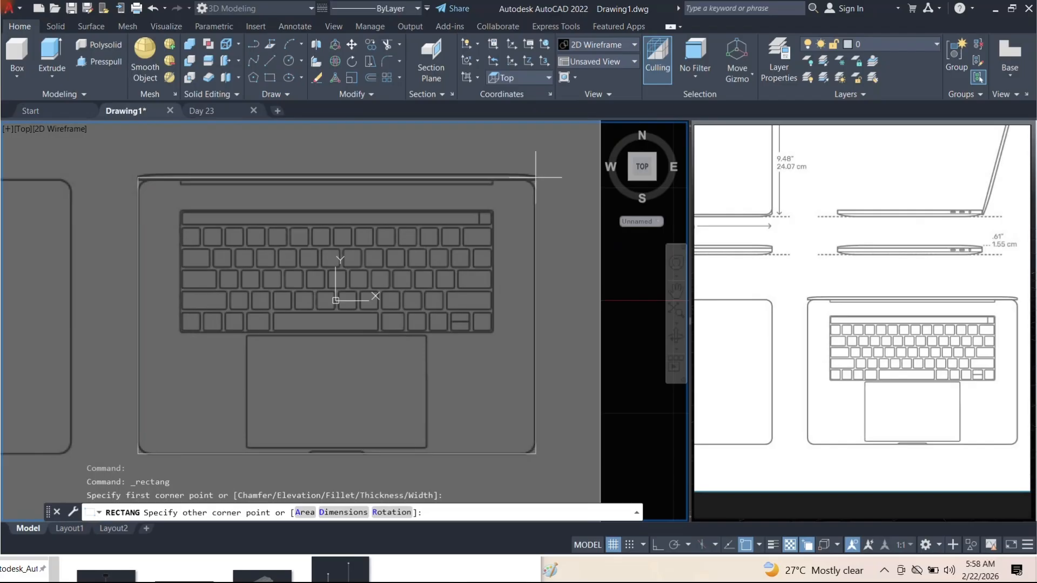
left_click(535, 177)
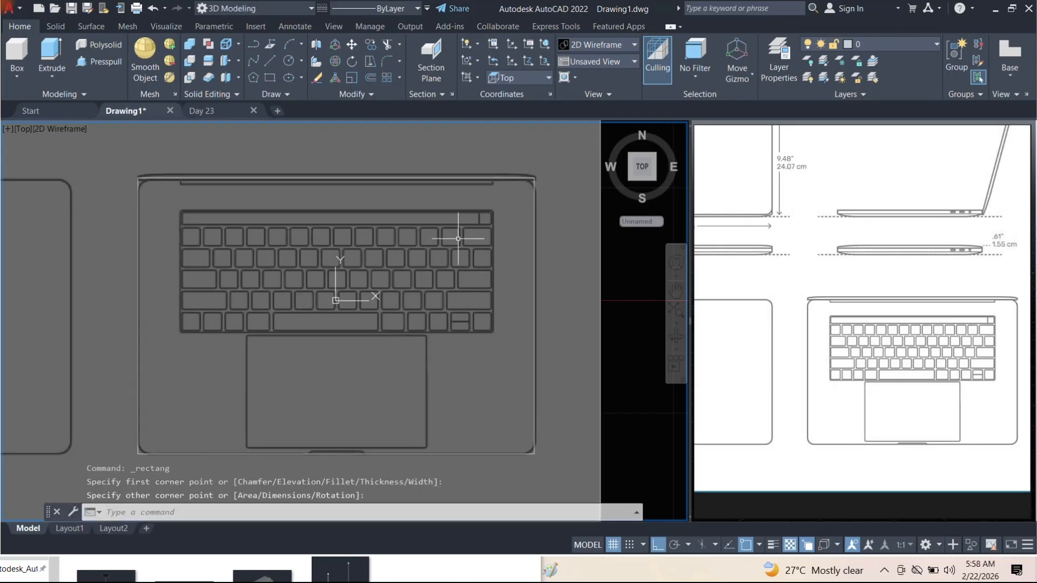
Fillet the lower-right corner of the laptop base rectangle with a radius of 1, trying radii of 5 and 2 first
scroll(457, 242, "down", 2)
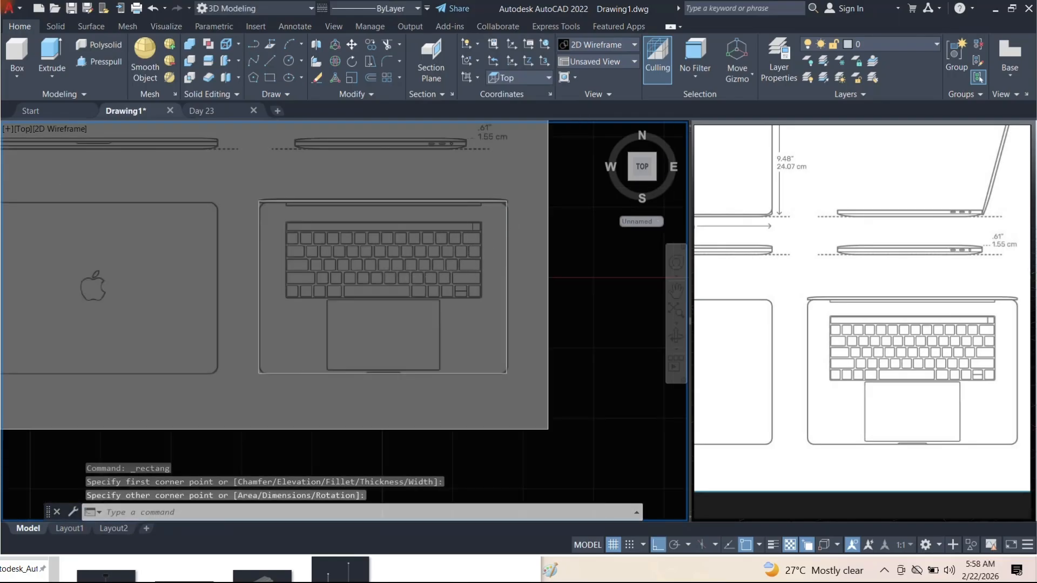
scroll(494, 208, "up", 4)
scroll(502, 184, "down", 2)
scroll(528, 347, "down", 2)
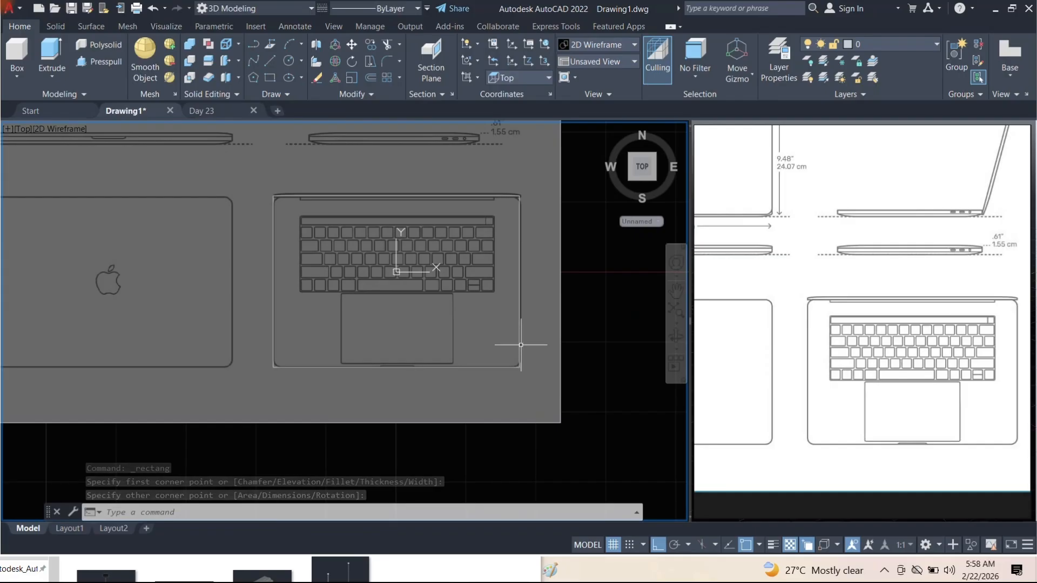
scroll(522, 348, "up", 4)
type("f")
key("Return")
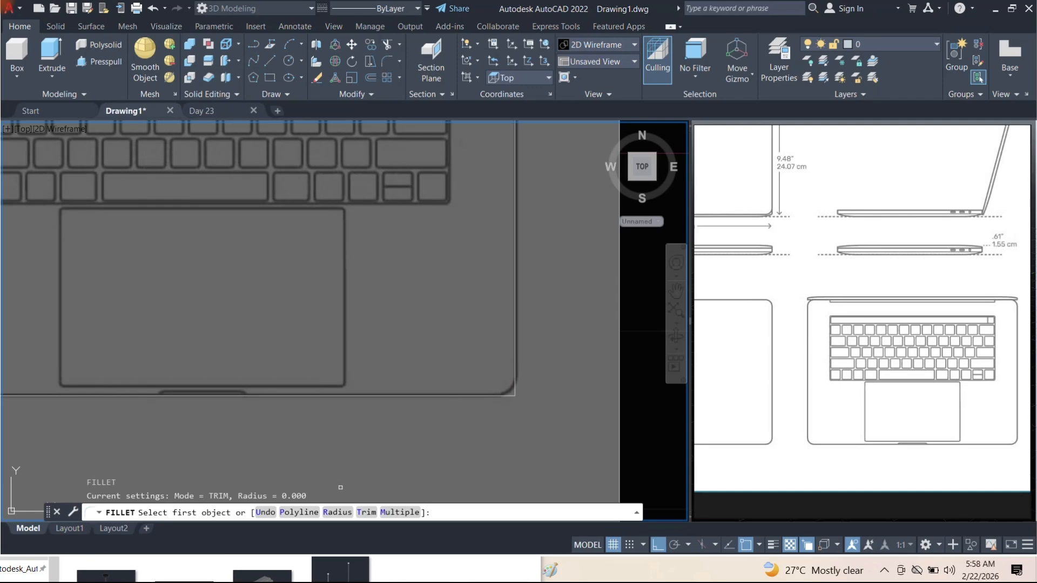
left_click(325, 513)
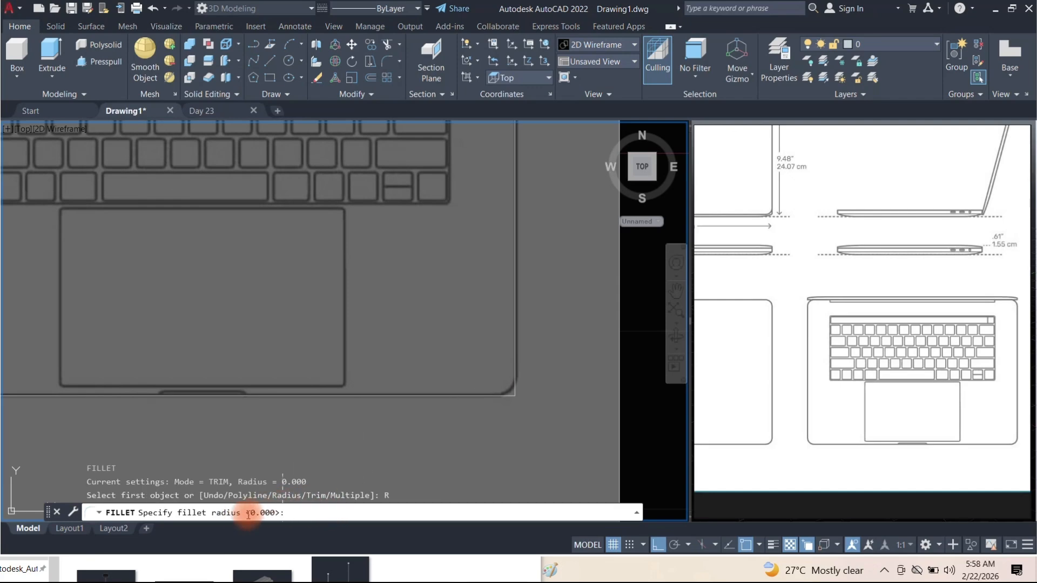
type("5")
key("Return")
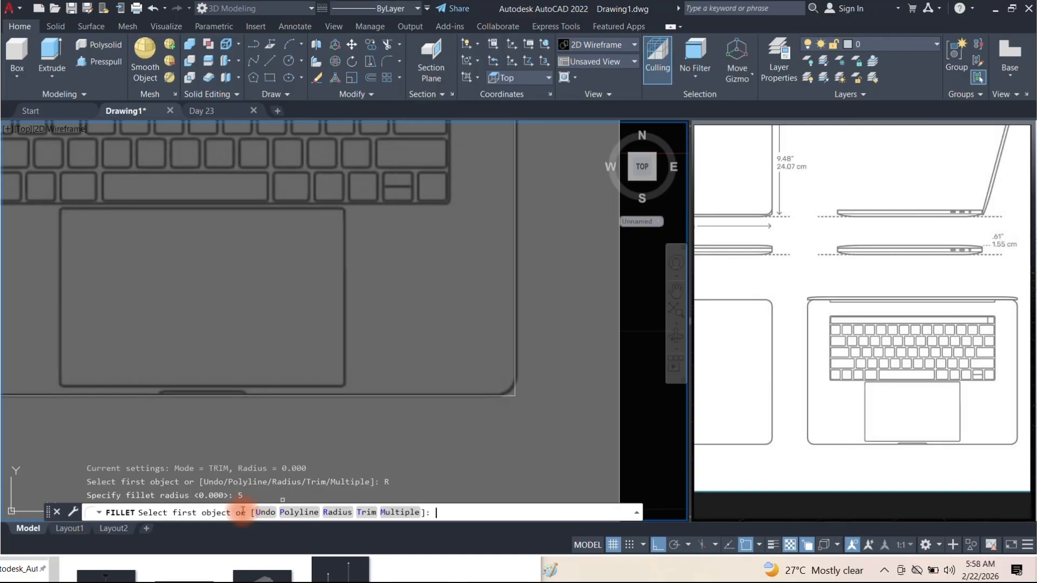
left_click(474, 395)
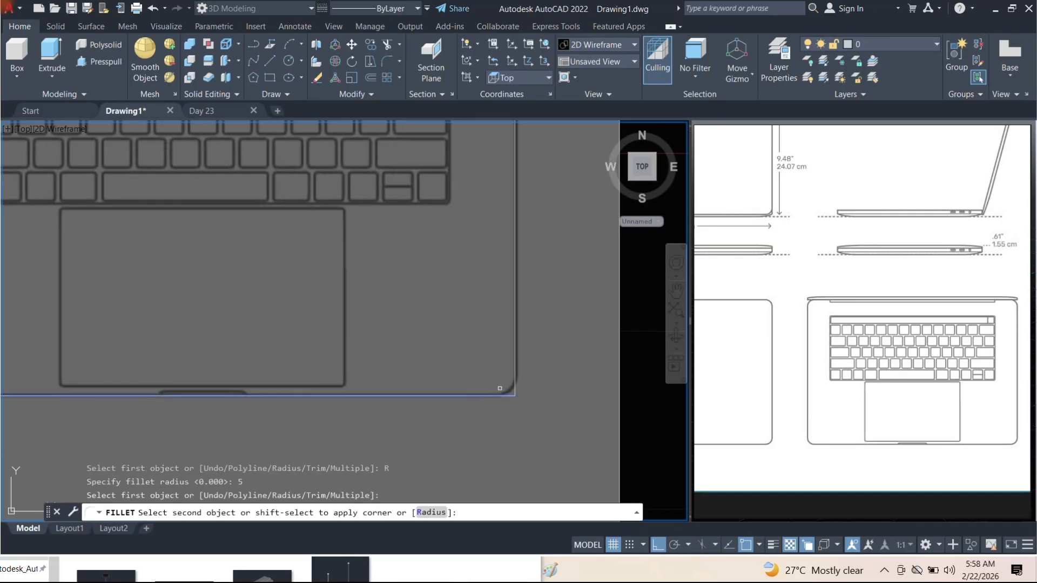
left_click(430, 512)
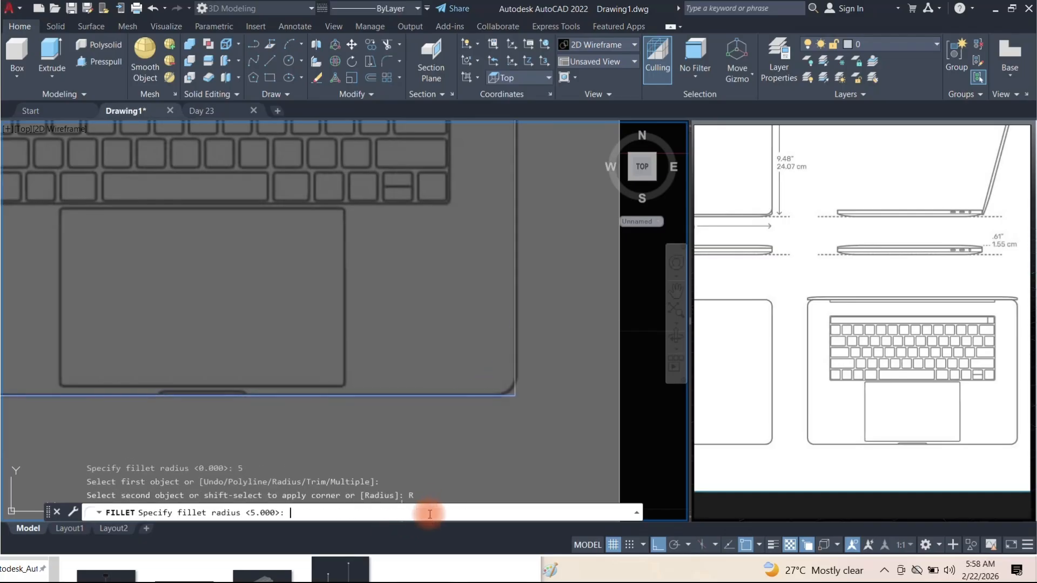
type("2")
key("Return")
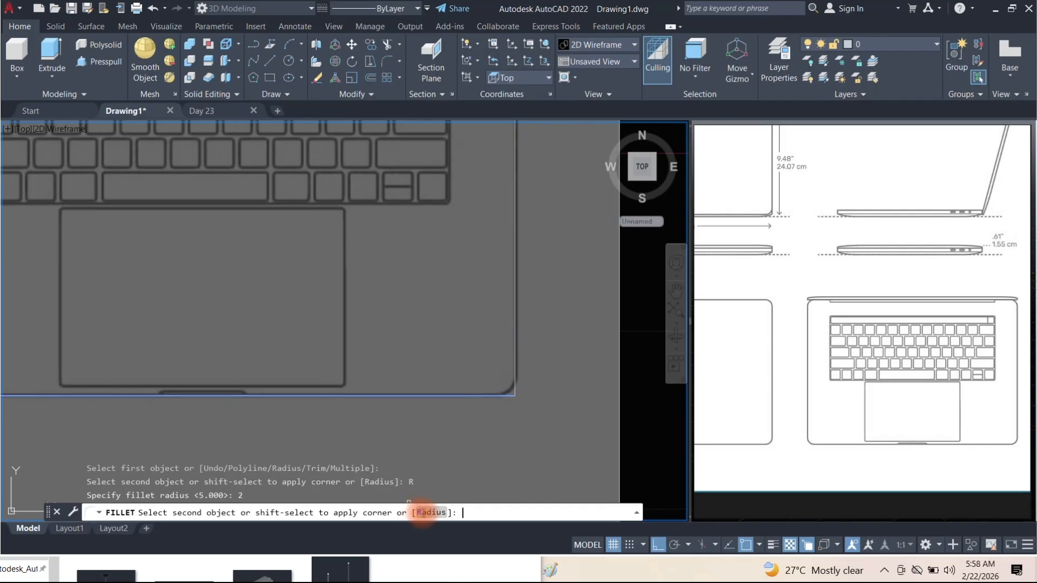
left_click(422, 513)
type("1")
key("Return")
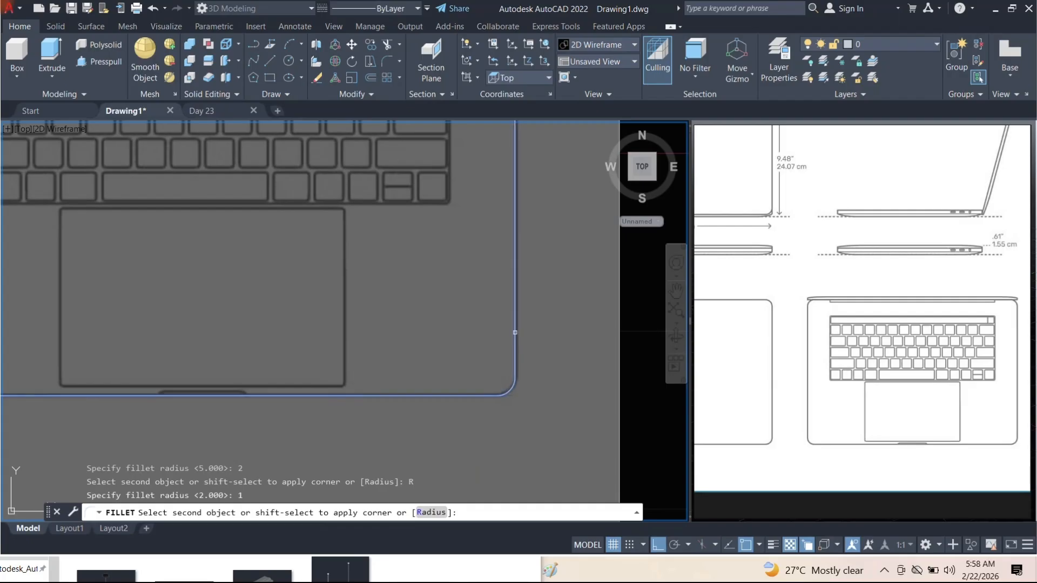
left_click(515, 333)
Fillet the lower-left corner of the laptop base rectangle with the same radius of 1
scroll(371, 359, "down", 3)
scroll(407, 359, "up", 4)
key("space")
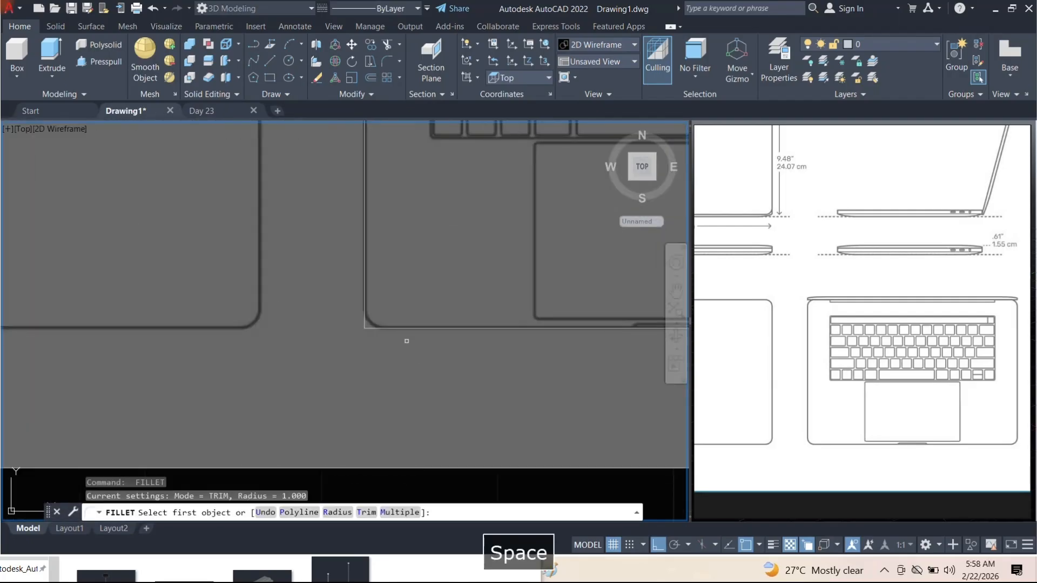
left_click(406, 329)
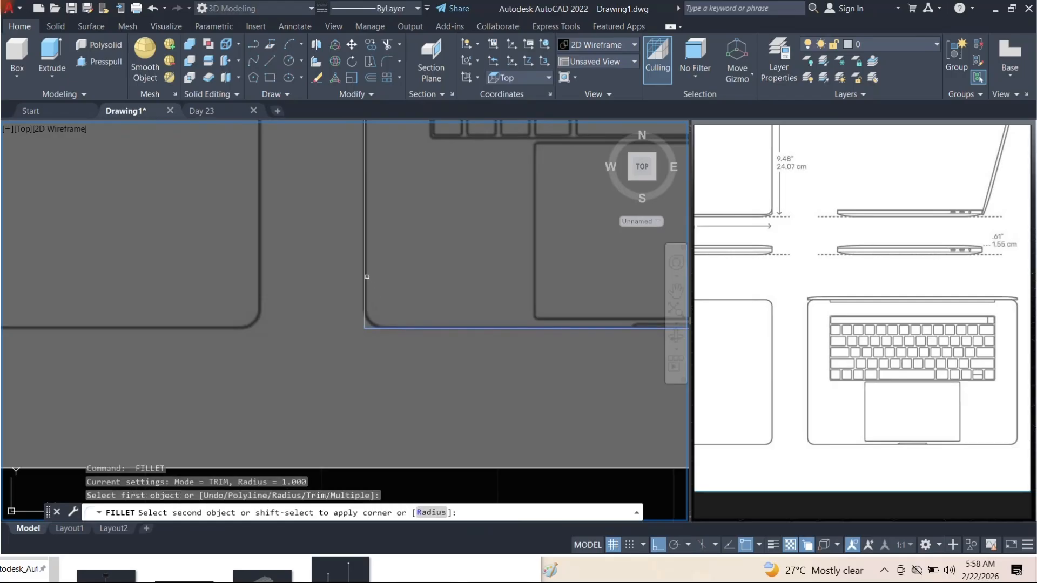
left_click(367, 277)
Fillet the upper-left corner of the laptop base rectangle at radius 1, with the Multiple option on
scroll(359, 307, "down", 4)
scroll(346, 284, "up", 5)
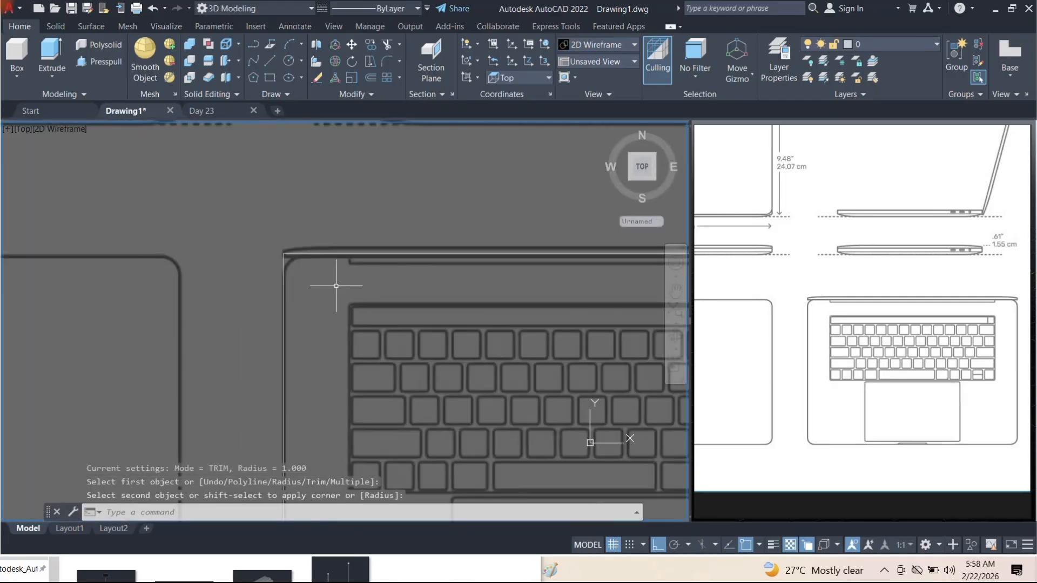
scroll(331, 284, "up", 2)
key("space")
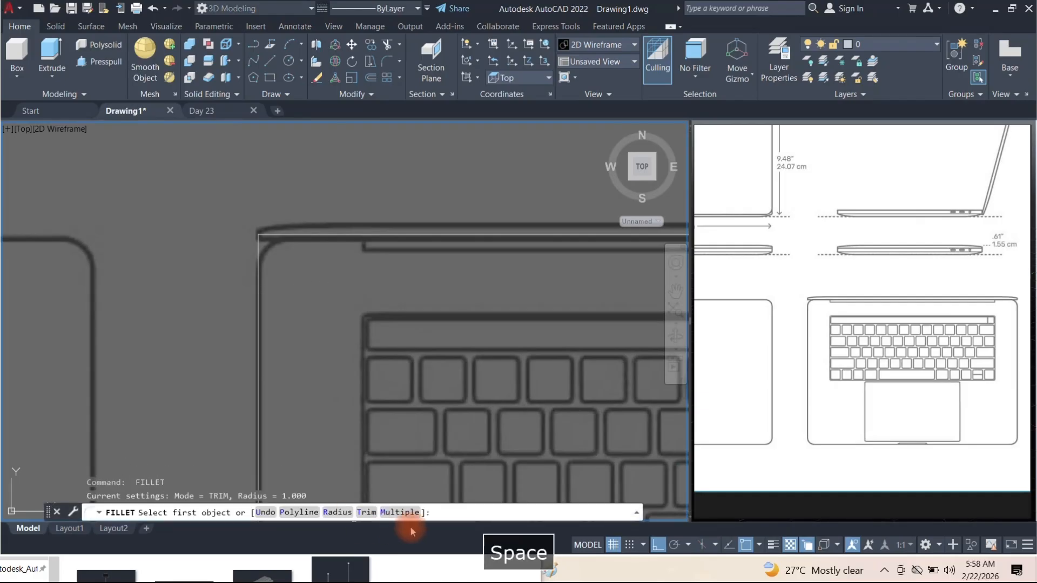
left_click(400, 512)
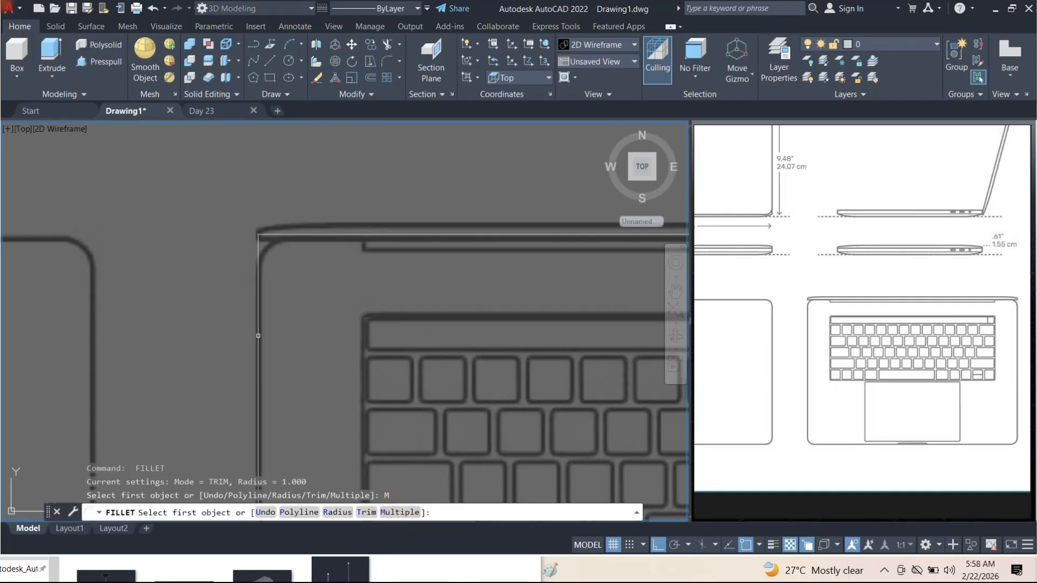
left_click(258, 306)
left_click(325, 236)
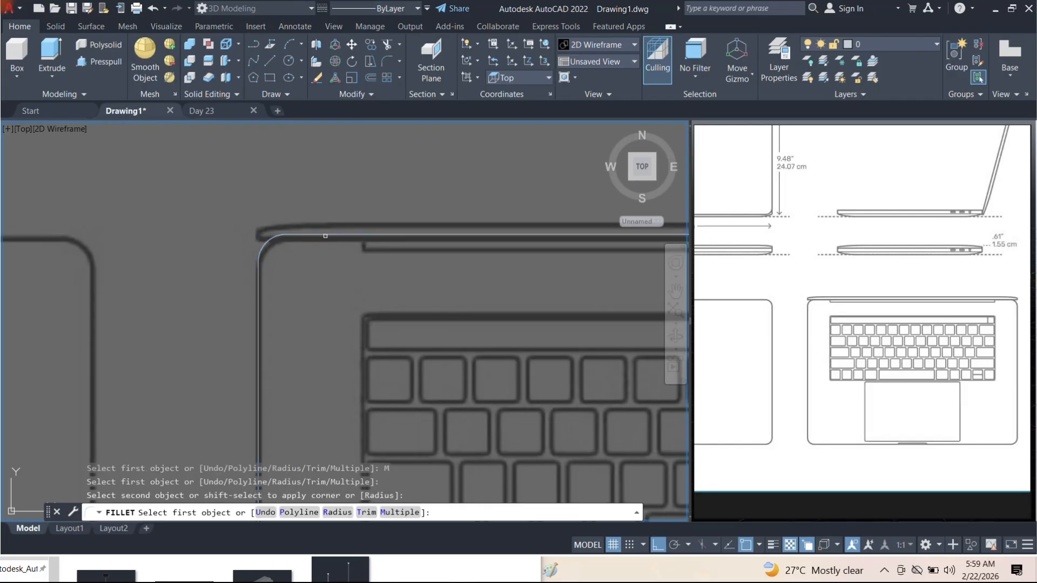
Fillet the upper-right corner of the laptop base rectangle at radius 1 and end the Fillet command
scroll(370, 269, "down", 3)
scroll(442, 264, "up", 3)
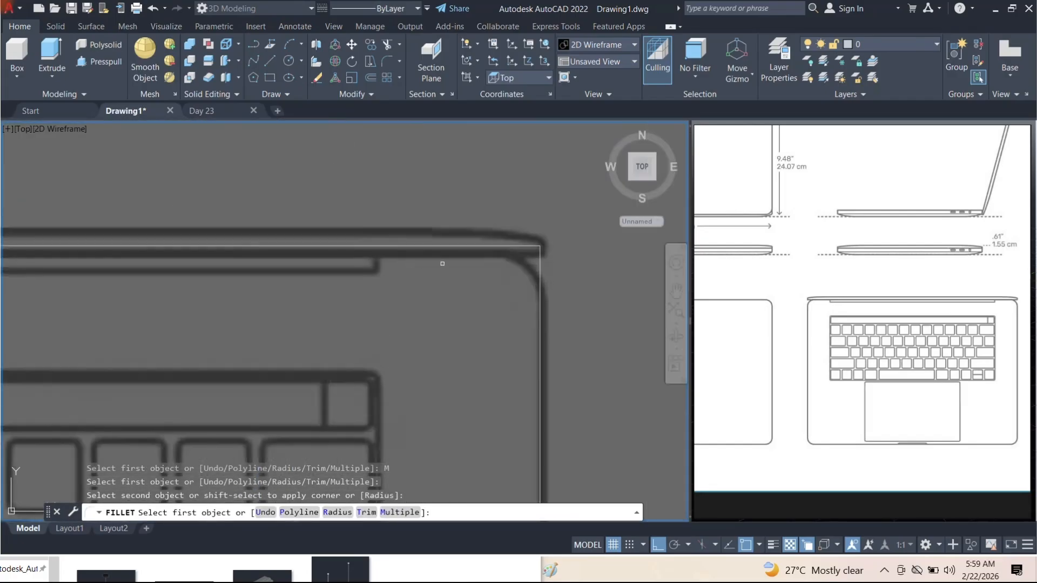
left_click(463, 246)
left_click(541, 326)
scroll(542, 303, "down", 4)
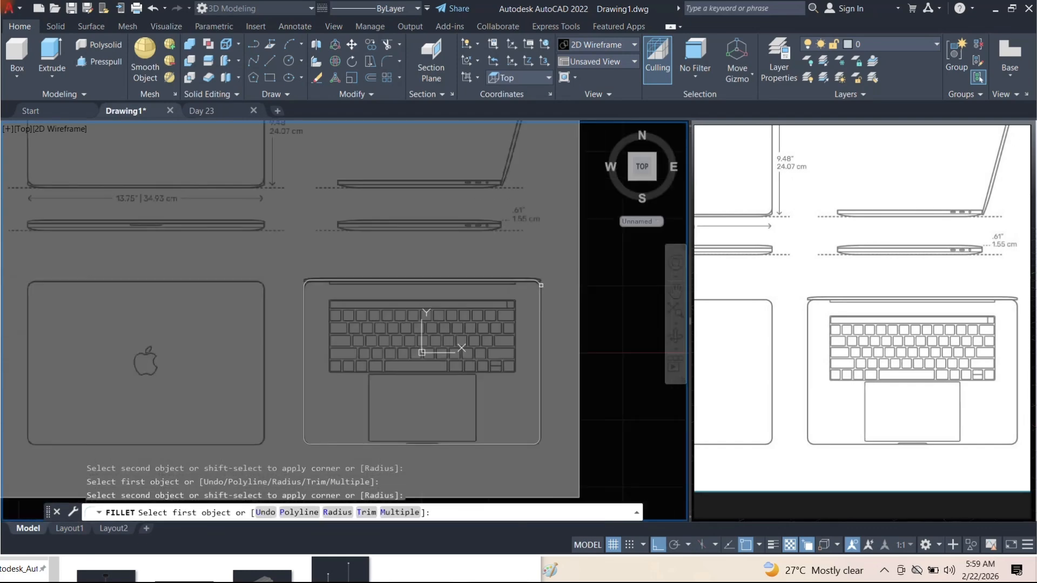
middle_click_drag(422, 353, 401, 359)
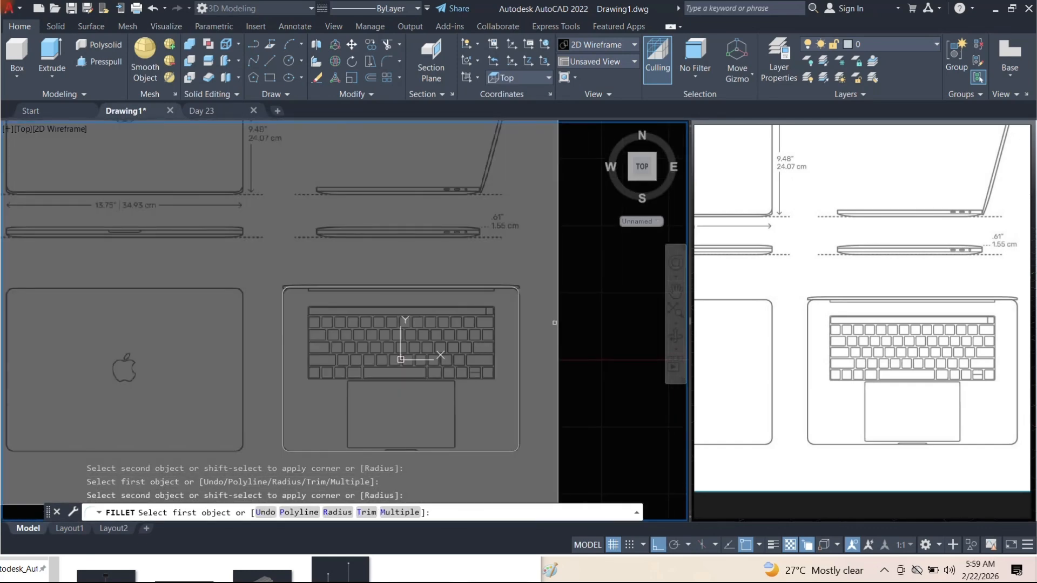
scroll(400, 359, "down", 2)
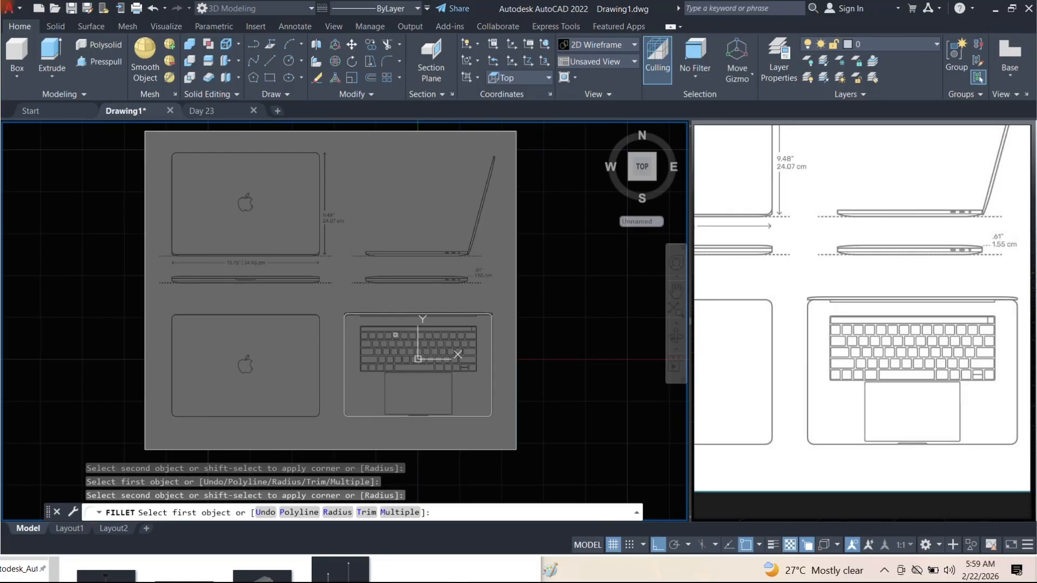
key("Escape")
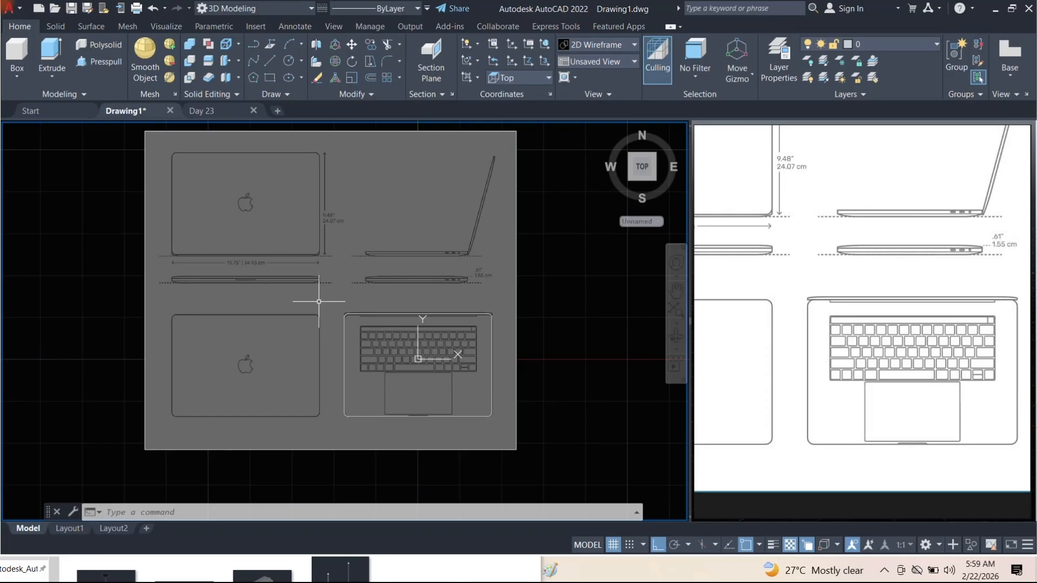
scroll(301, 328, "down", 4)
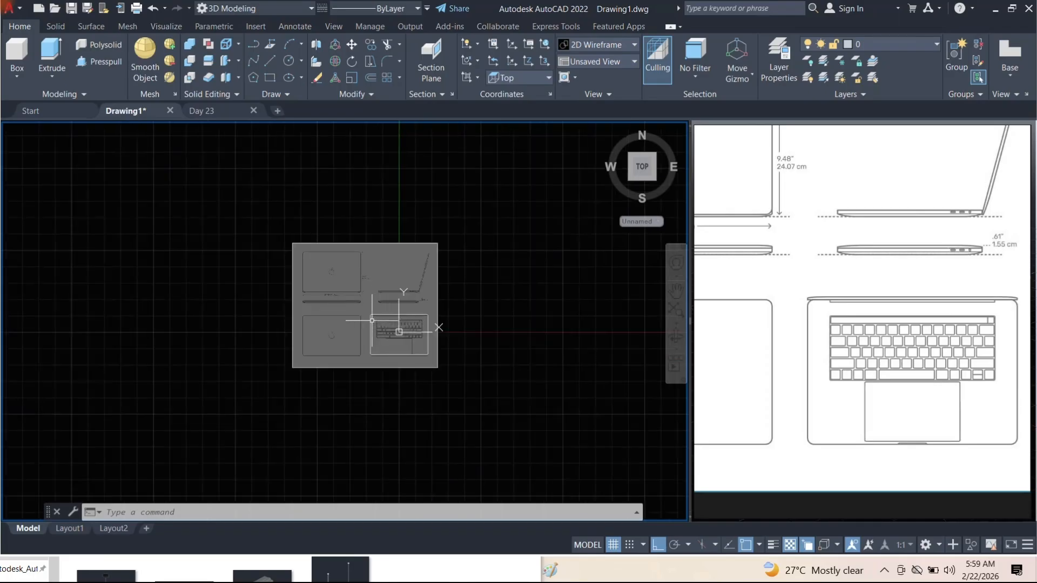
left_click(456, 268)
left_click(396, 221)
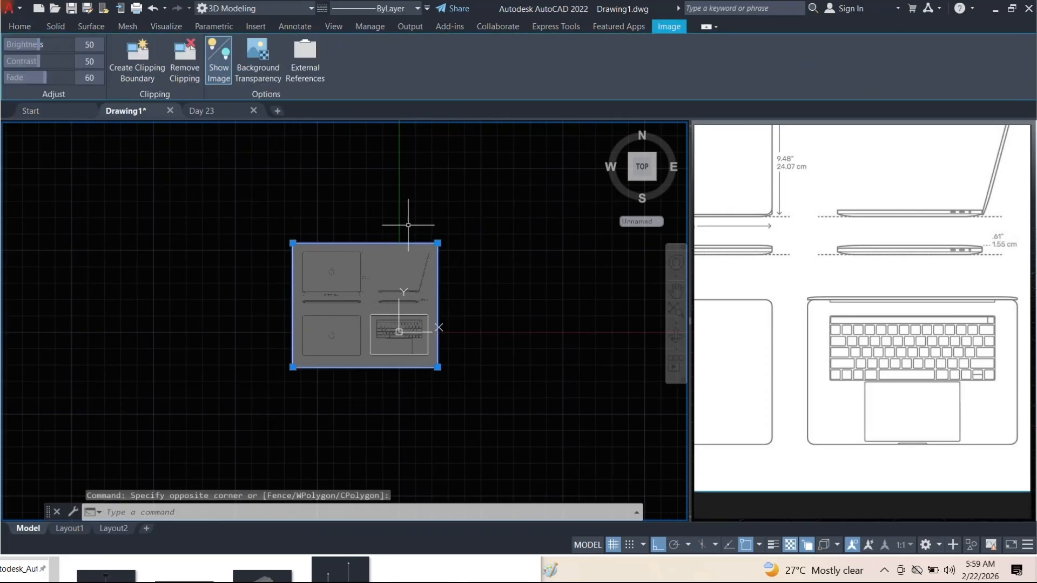
left_click(21, 27)
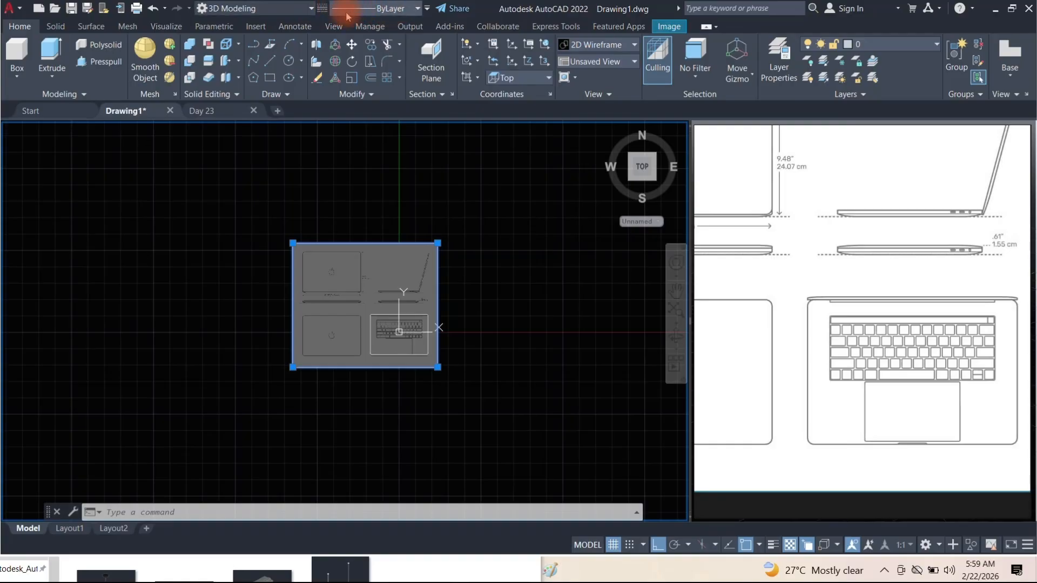
Replace the ByLayer line control on the Quick Access Toolbar with Copy Clip and Paste, taken from the Drafting & Annotation workspace
right_click(322, 8)
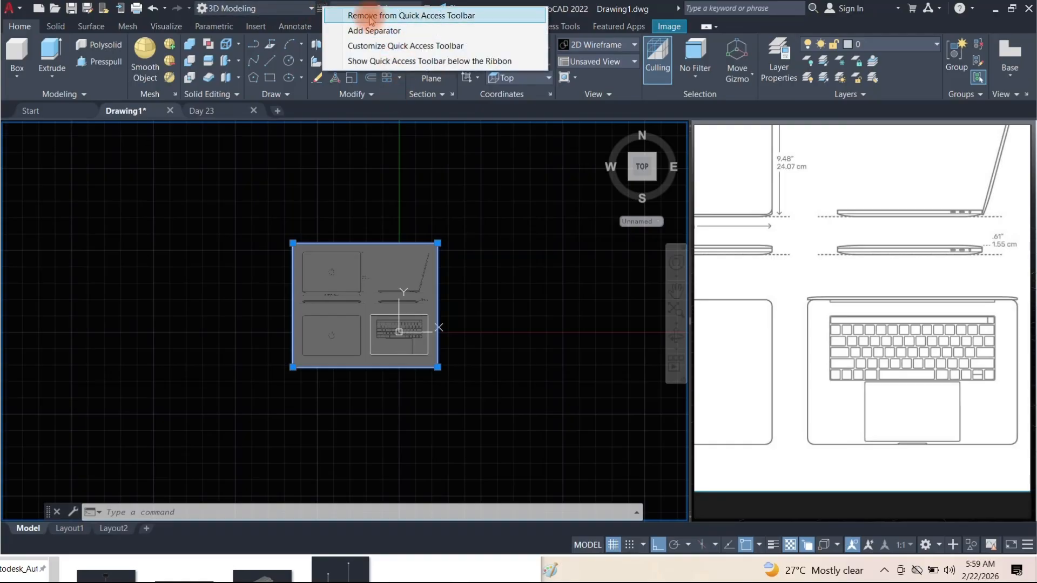
left_click(335, 12)
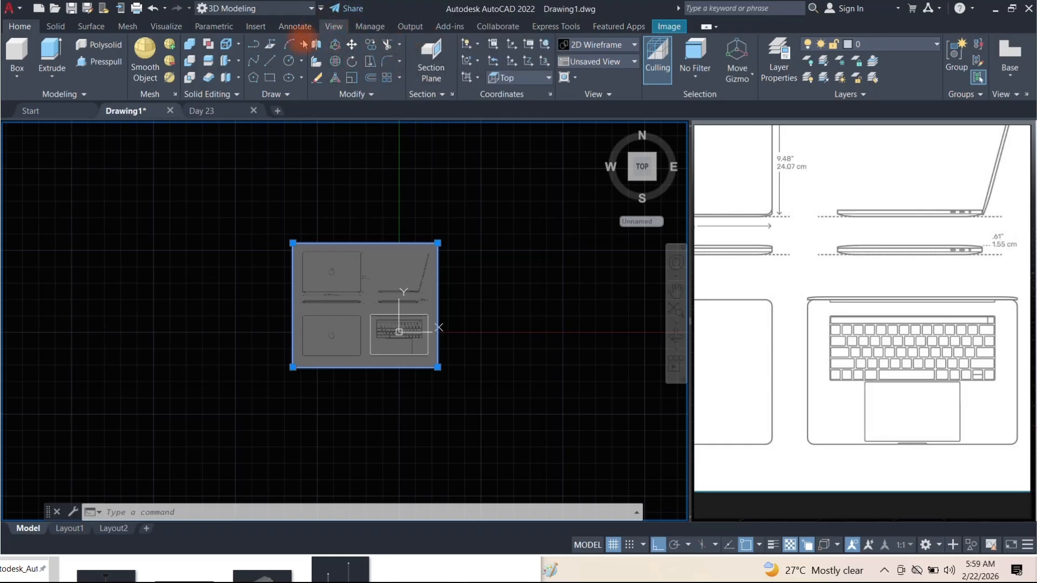
left_click(233, 12)
left_click(246, 21)
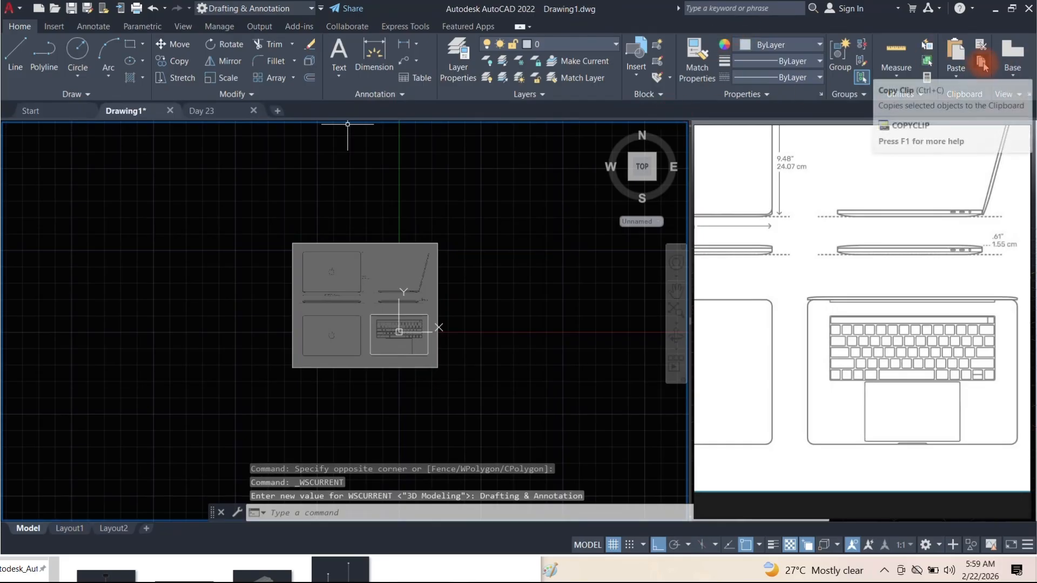
right_click(983, 65)
left_click(889, 71)
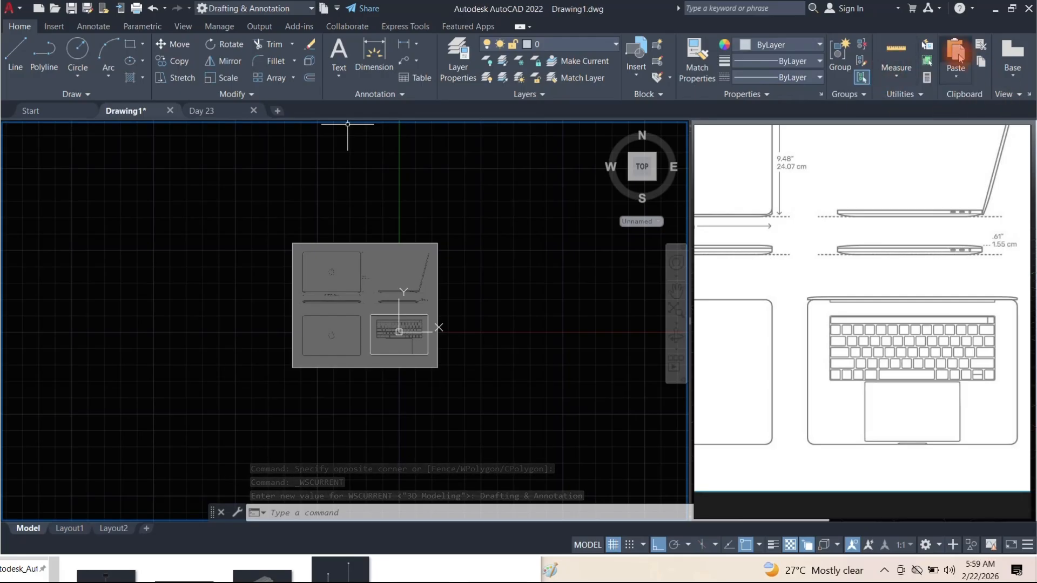
right_click(956, 53)
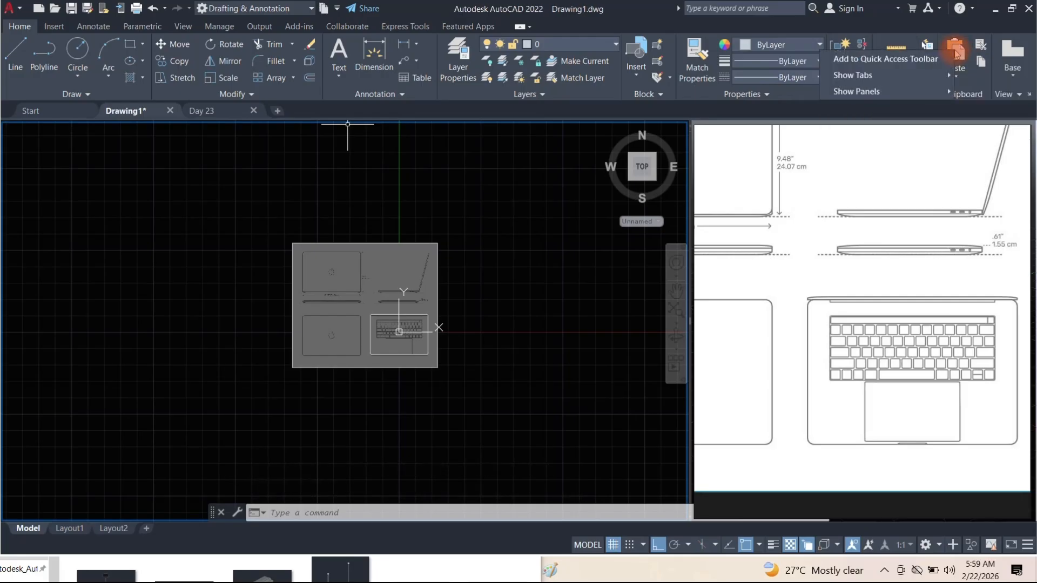
left_click(923, 59)
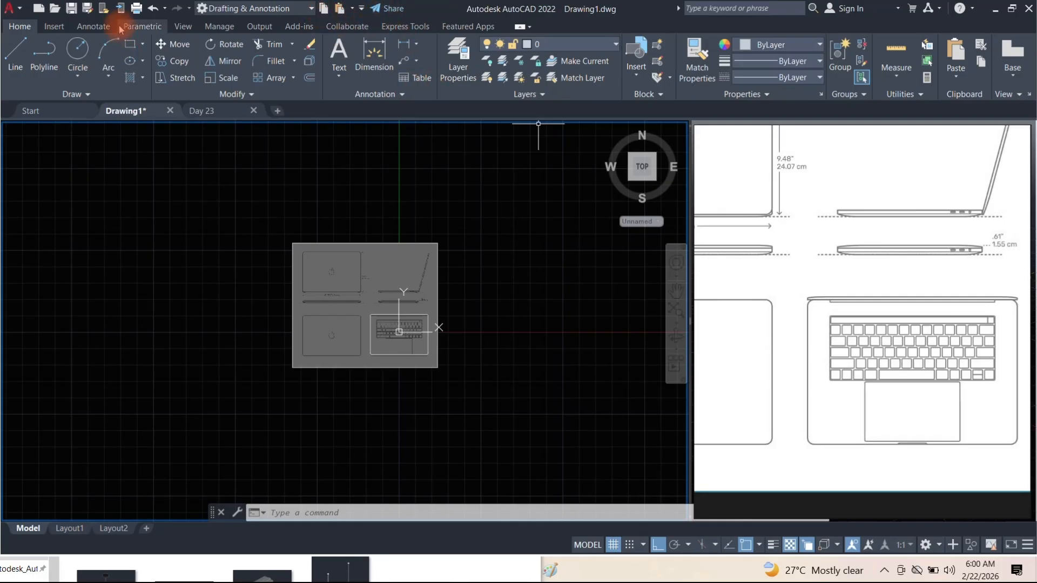
Return to the 3D Modeling workspace and copy the laptop reference image to the clipboard
left_click(249, 8)
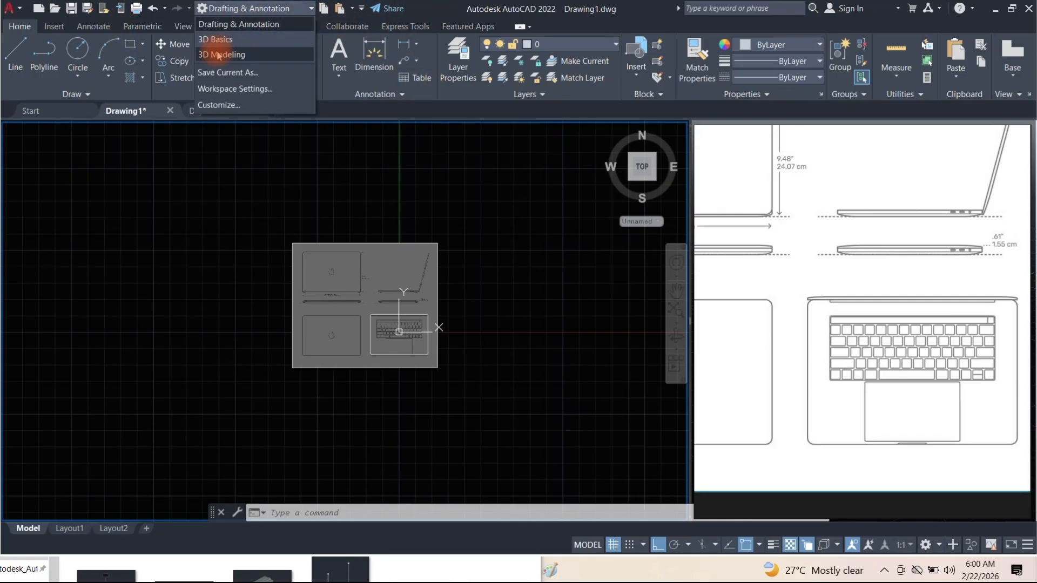
left_click(218, 54)
left_click(471, 267)
left_click(374, 188)
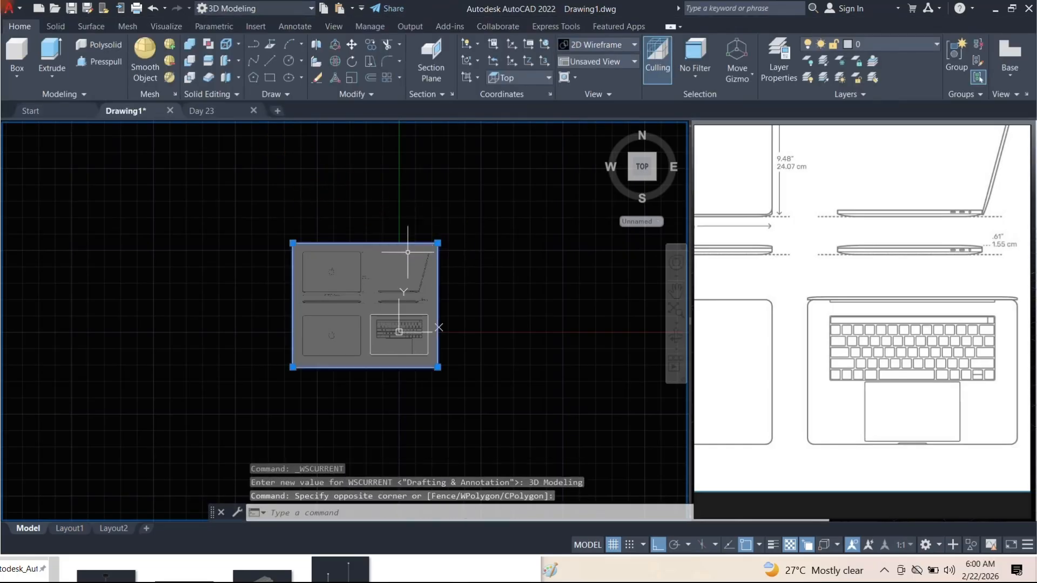
left_click(323, 11)
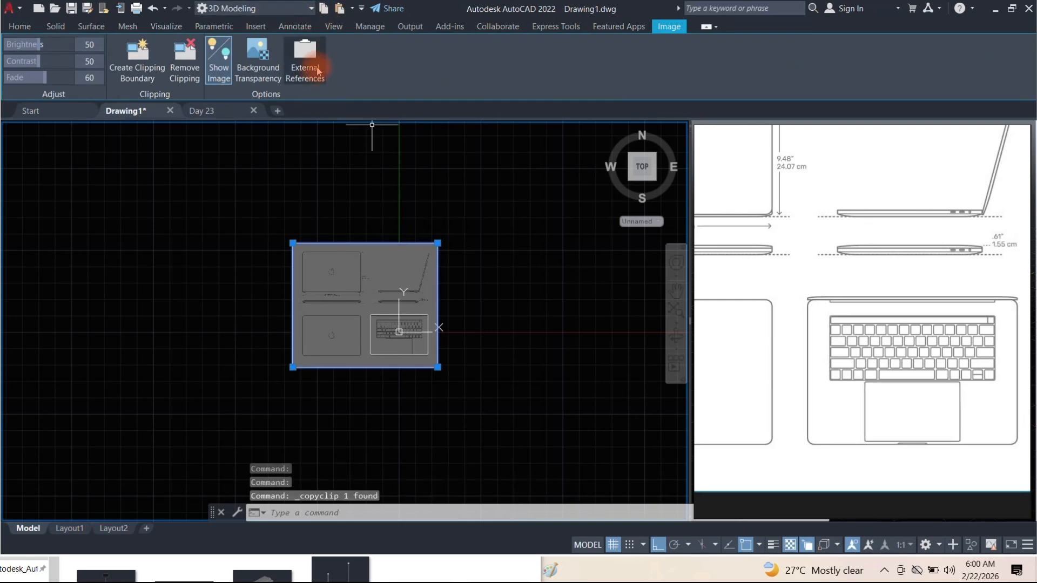
Switch the drawing viewport to the Front view and clear any active selection
left_click(24, 129)
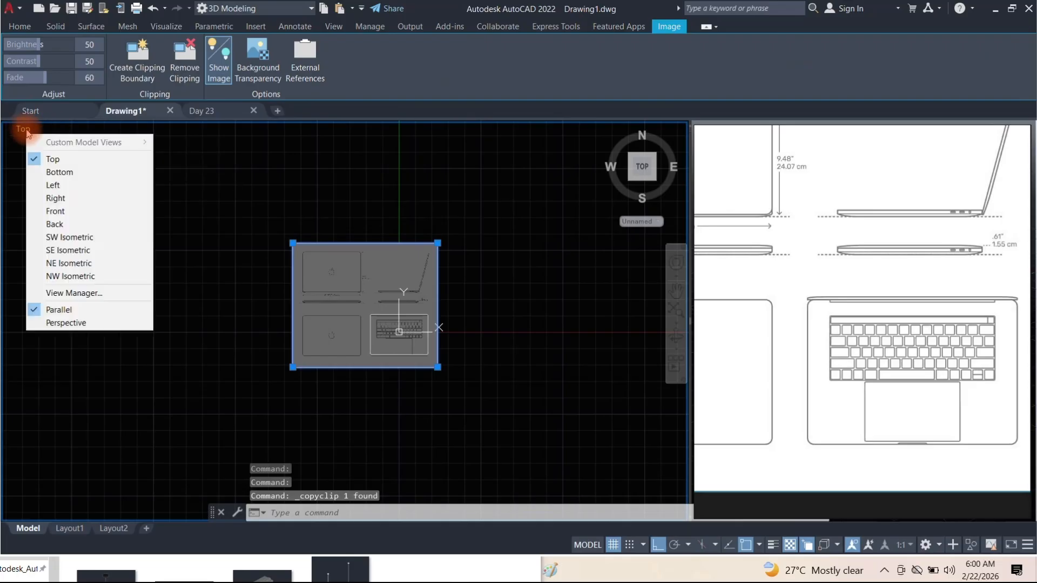
left_click(60, 210)
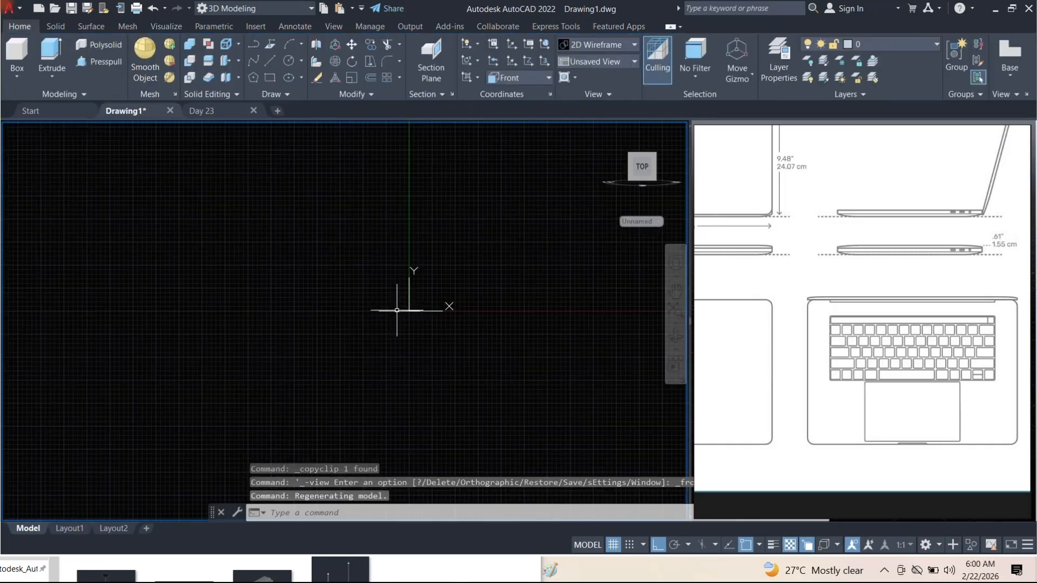
key("Escape")
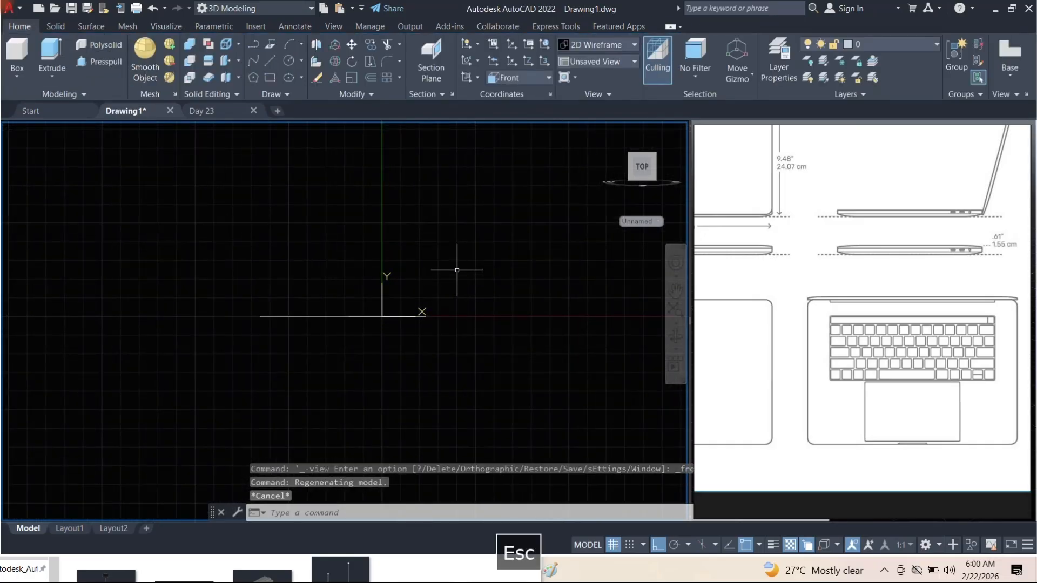
Paste the copied laptop reference image into the Front view, inserted at the left end of the existing horizontal edge
key("Escape")
left_click(355, 10)
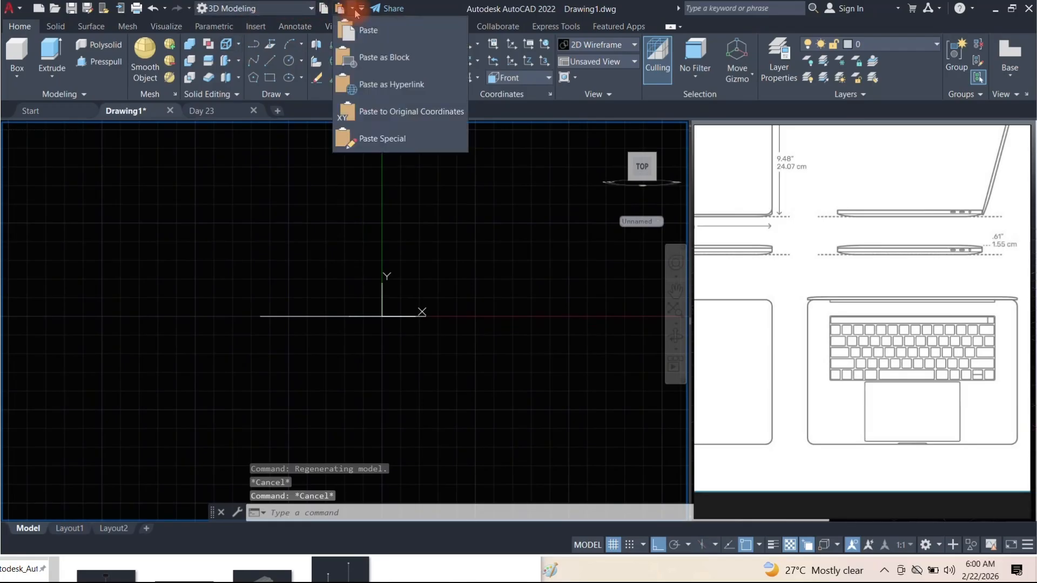
left_click(360, 30)
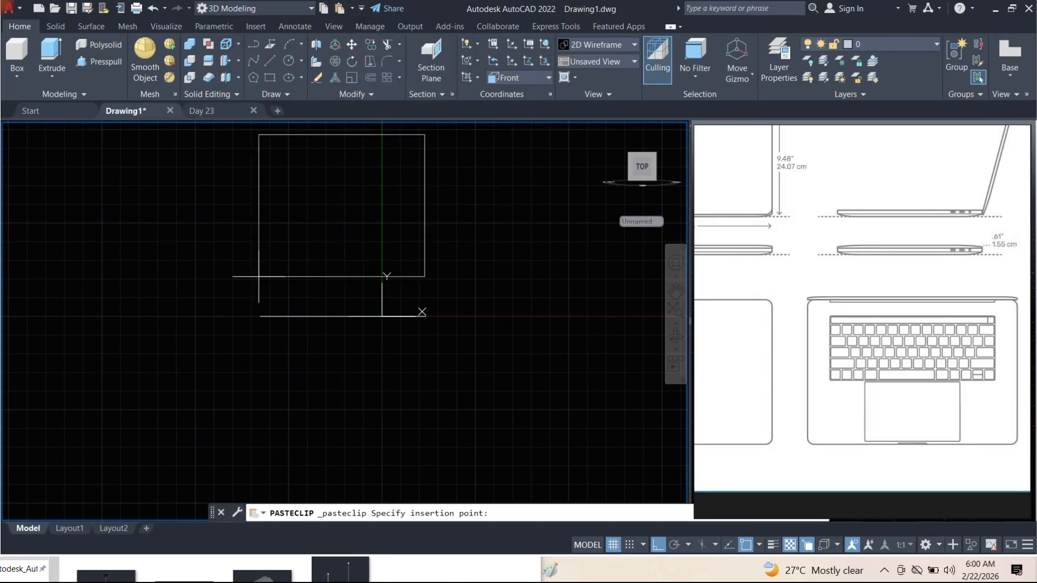
left_click(260, 316)
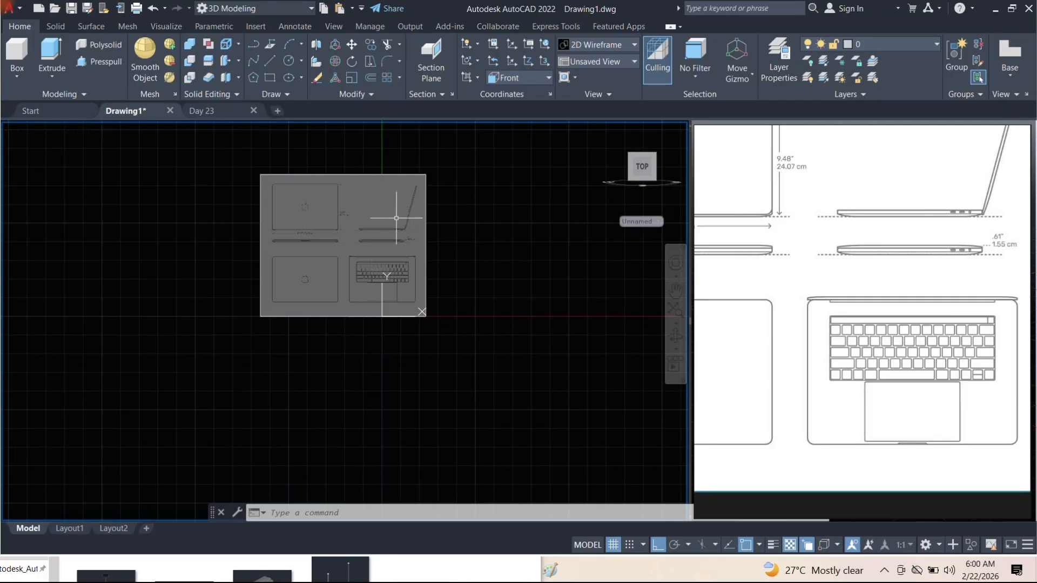
Move the pasted image from the middle of its front elevation, at the lid line above the notch, to the origin 0,0
scroll(270, 208, "up", 4)
scroll(226, 208, "down", 4)
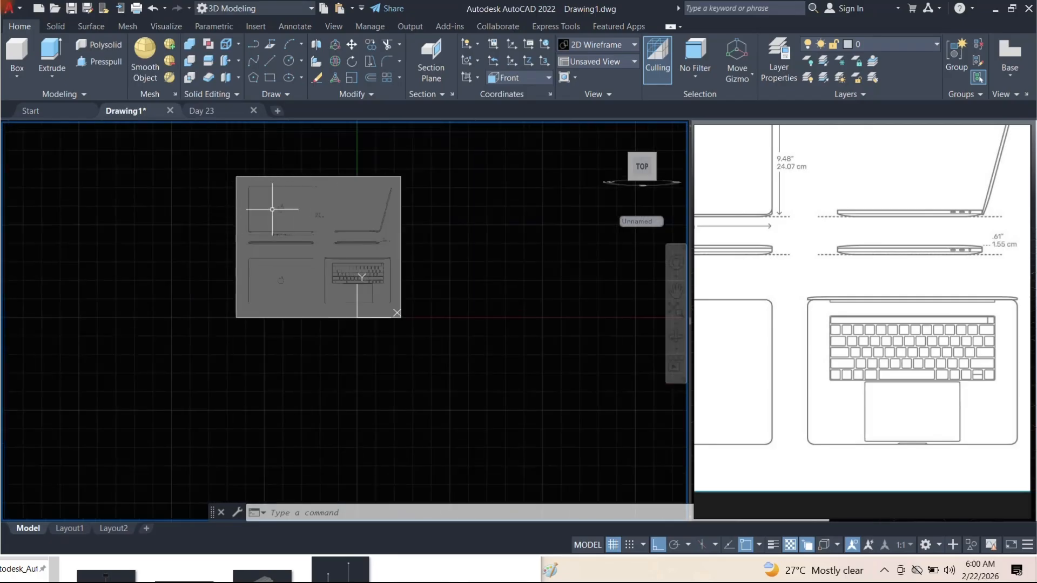
scroll(292, 214, "up", 6)
scroll(255, 204, "down", 4)
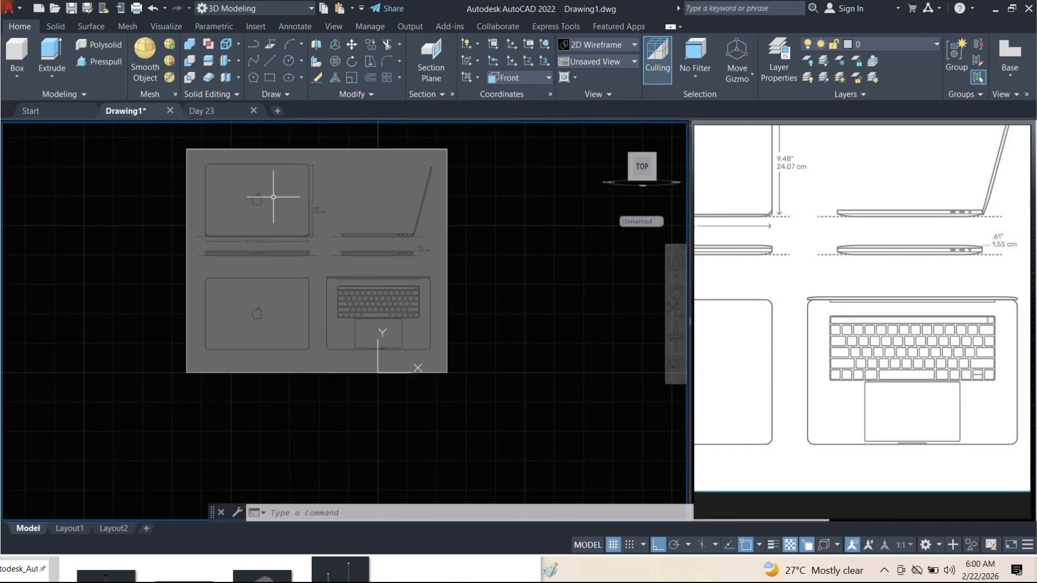
scroll(273, 197, "up", 4)
scroll(336, 262, "down", 4)
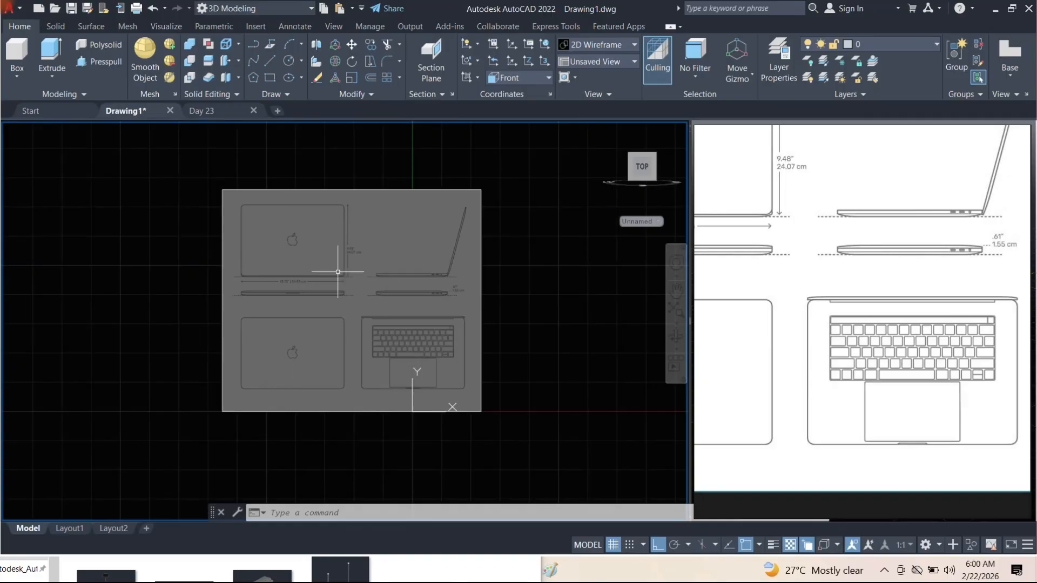
left_click(495, 316)
left_click(430, 282)
scroll(292, 307, "up", 2)
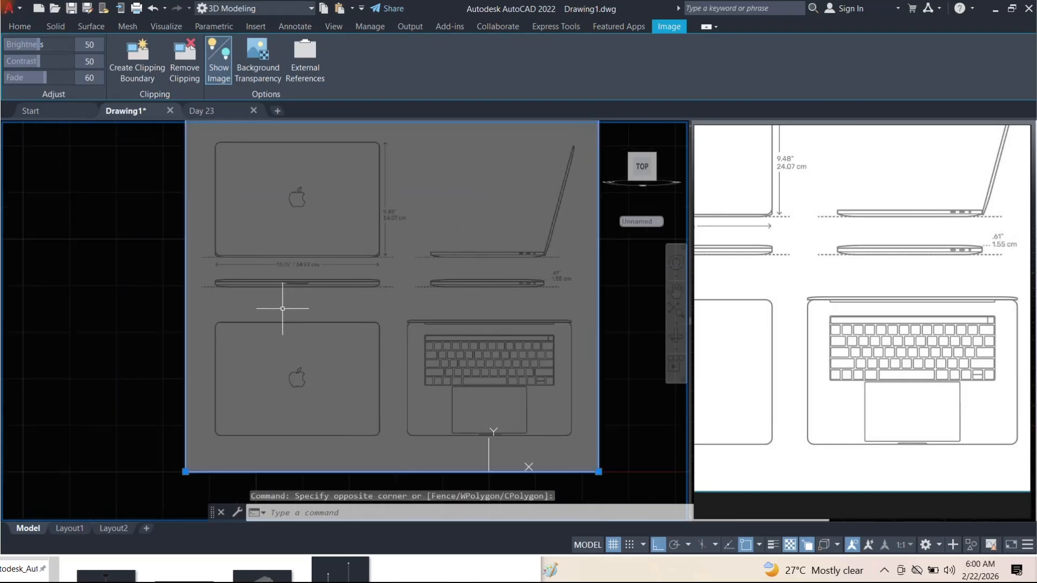
scroll(319, 275, "up", 5)
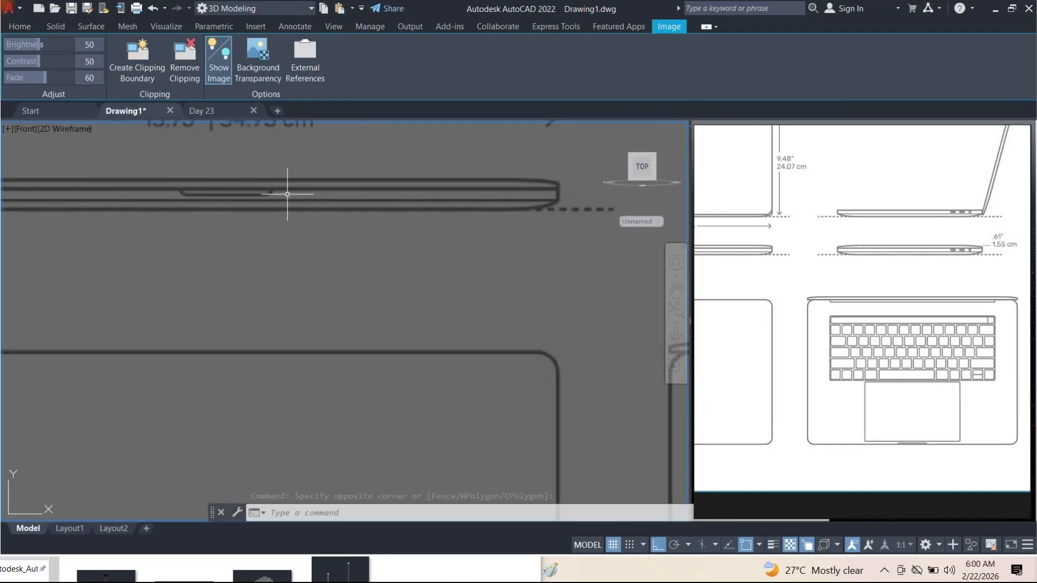
scroll(288, 192, "down", 2)
scroll(501, 387, "down", 2)
middle_click_drag(501, 386, 485, 365)
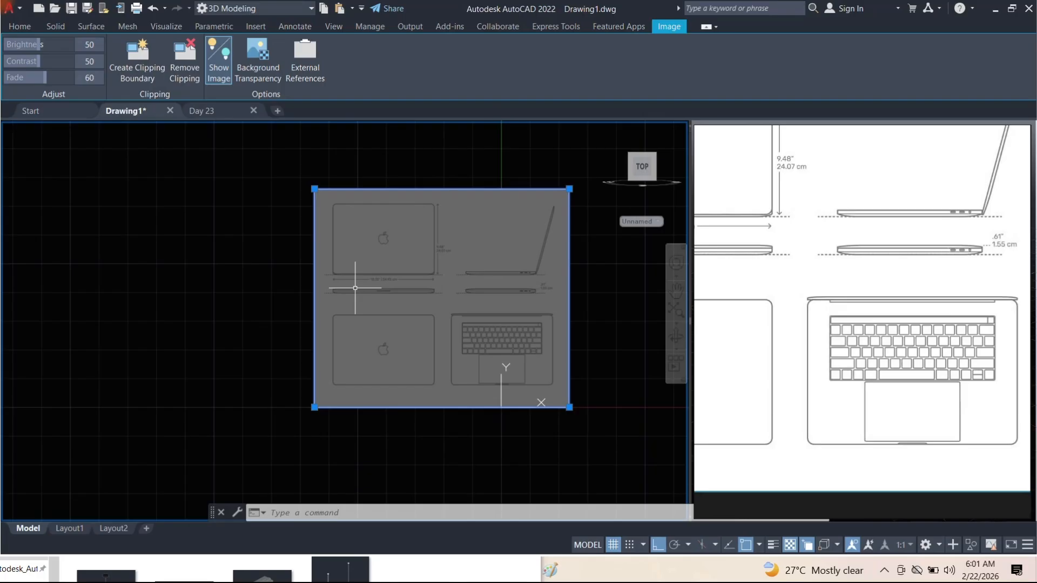
scroll(360, 280, "up", 6)
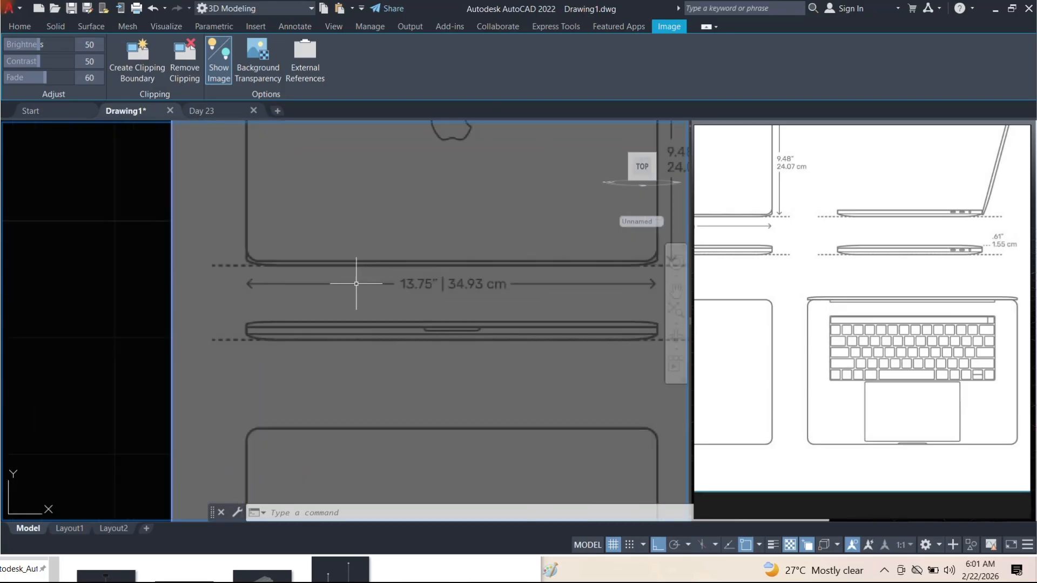
middle_click_drag(387, 298, 348, 263)
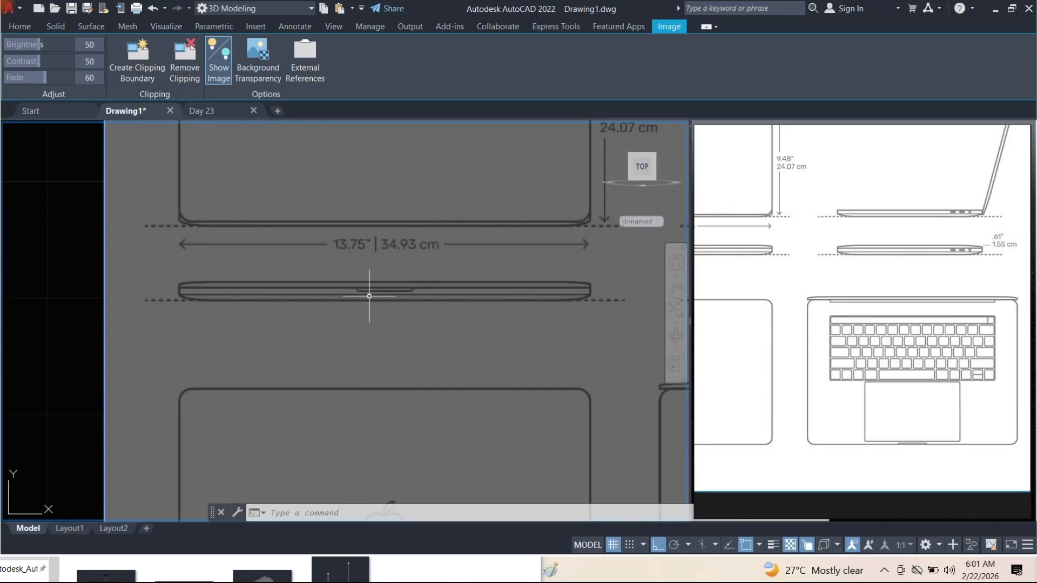
scroll(368, 296, "down", 8)
type("m")
key("Return")
scroll(359, 298, "up", 8)
scroll(356, 297, "up", 4)
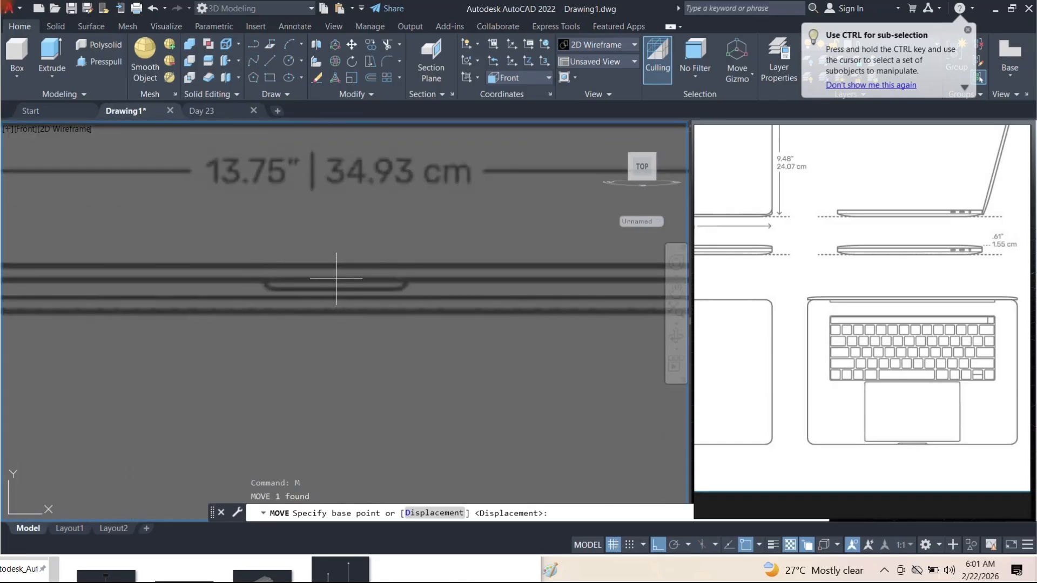
left_click(336, 279)
type("0,0")
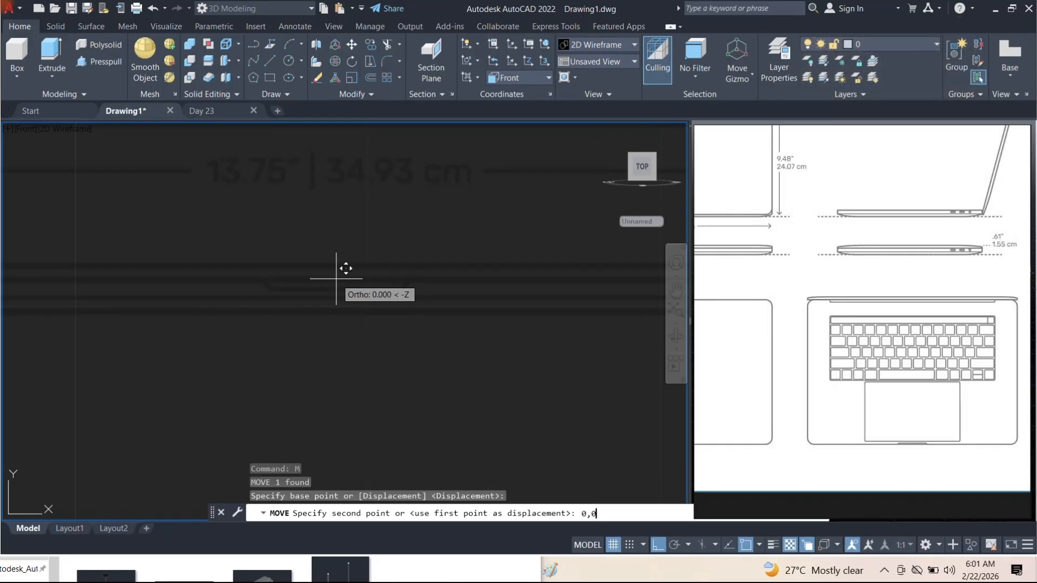
key("Return")
Examine how the closed laptop's front elevation in the image lines up with the origin and the existing edge
scroll(297, 225, "down", 12)
scroll(432, 308, "up", 6)
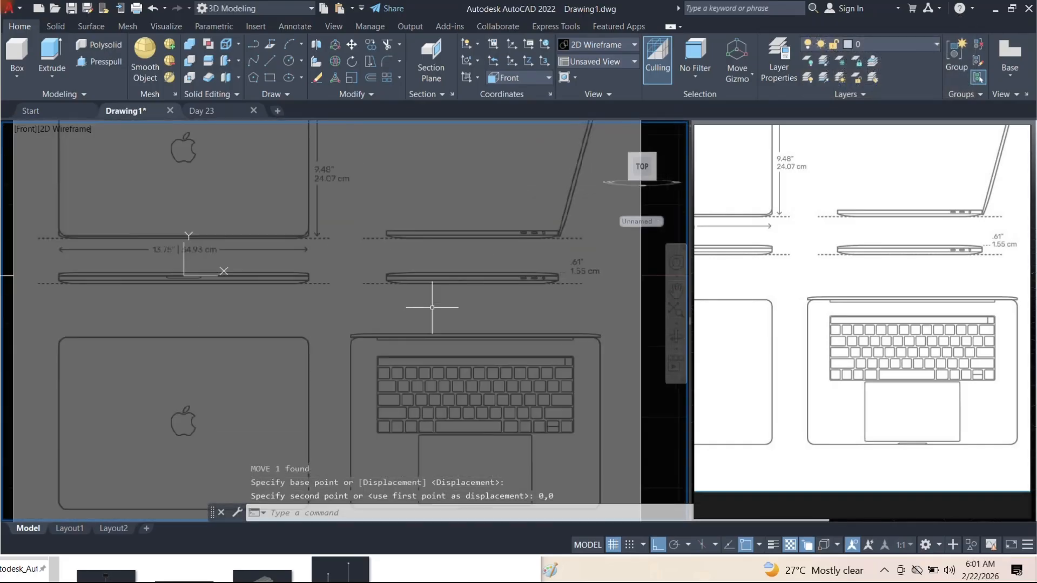
middle_click_drag(210, 300, 352, 287)
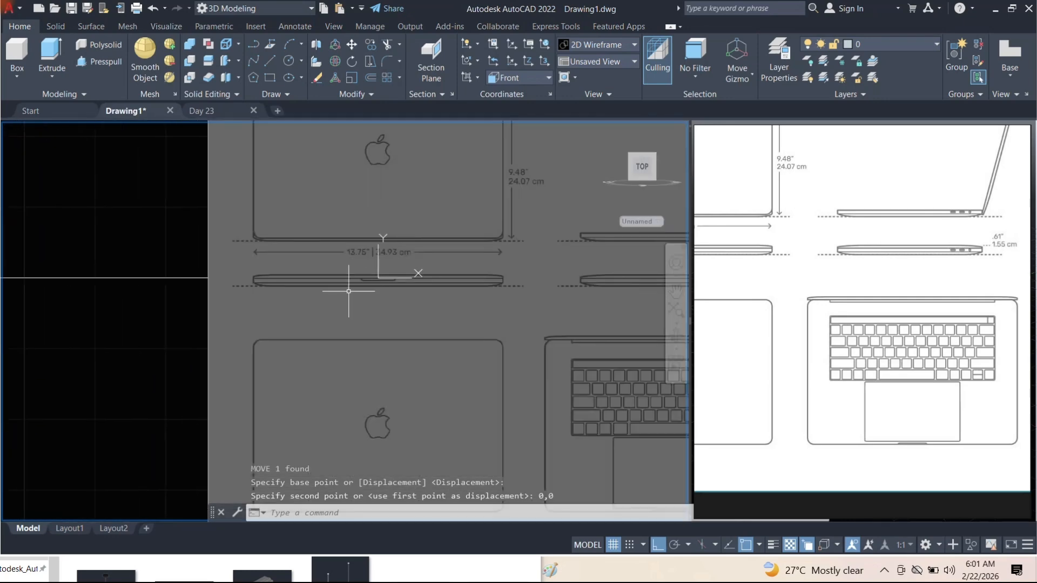
scroll(382, 277, "up", 8)
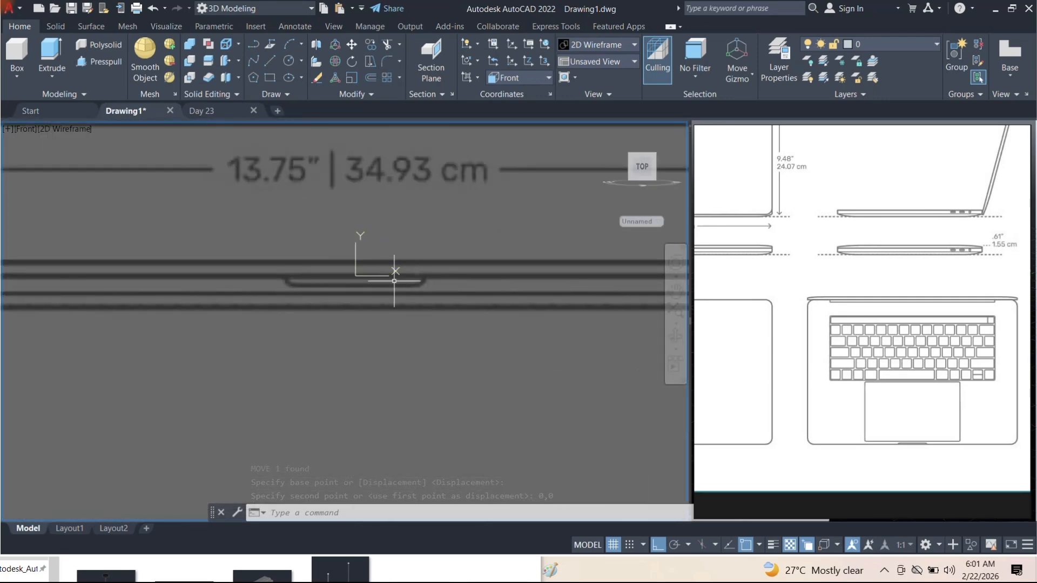
scroll(394, 279, "down", 6)
scroll(395, 282, "up", 6)
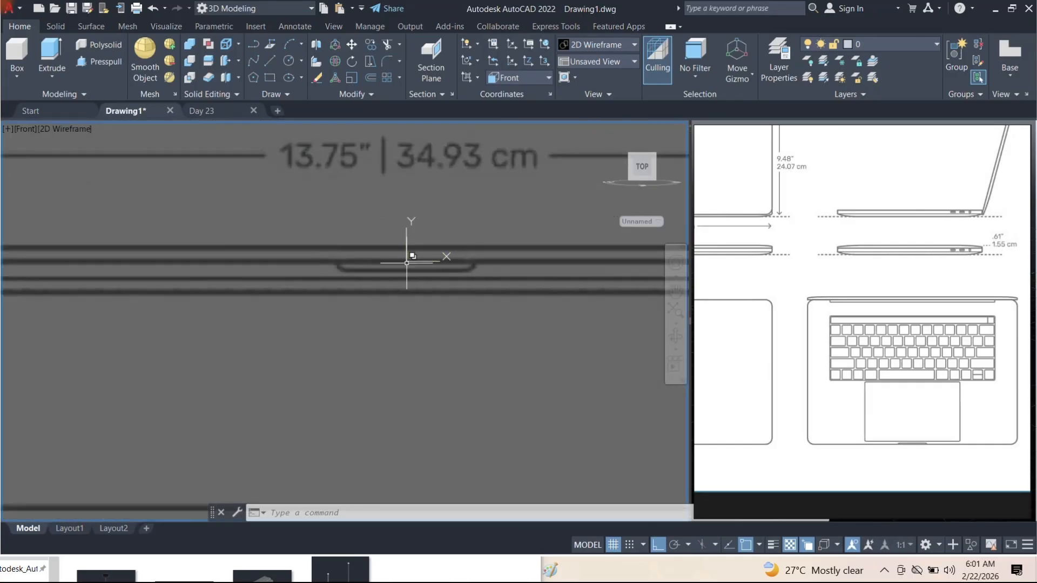
scroll(410, 300, "down", 5)
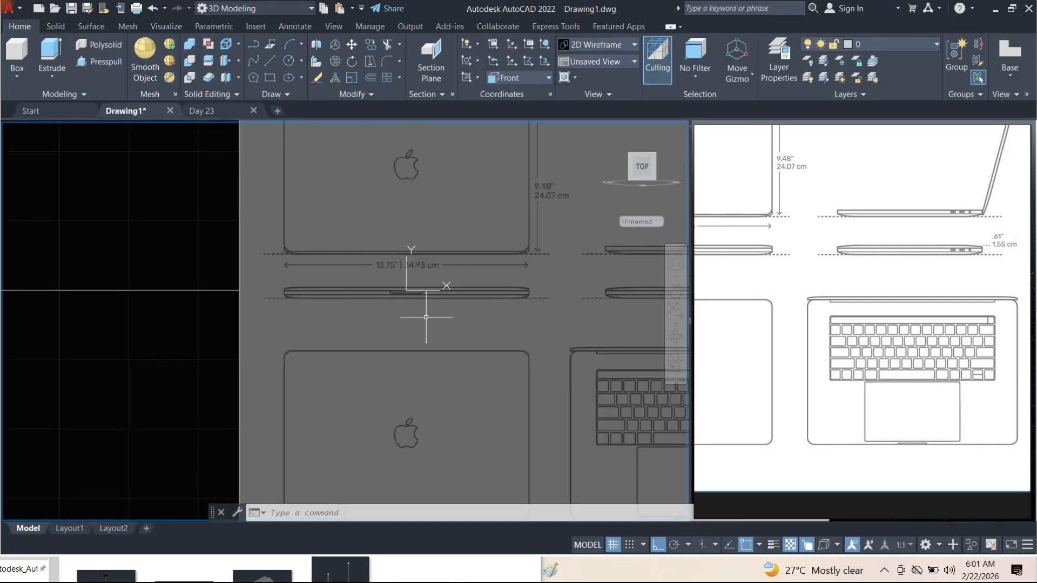
scroll(341, 310, "up", 4)
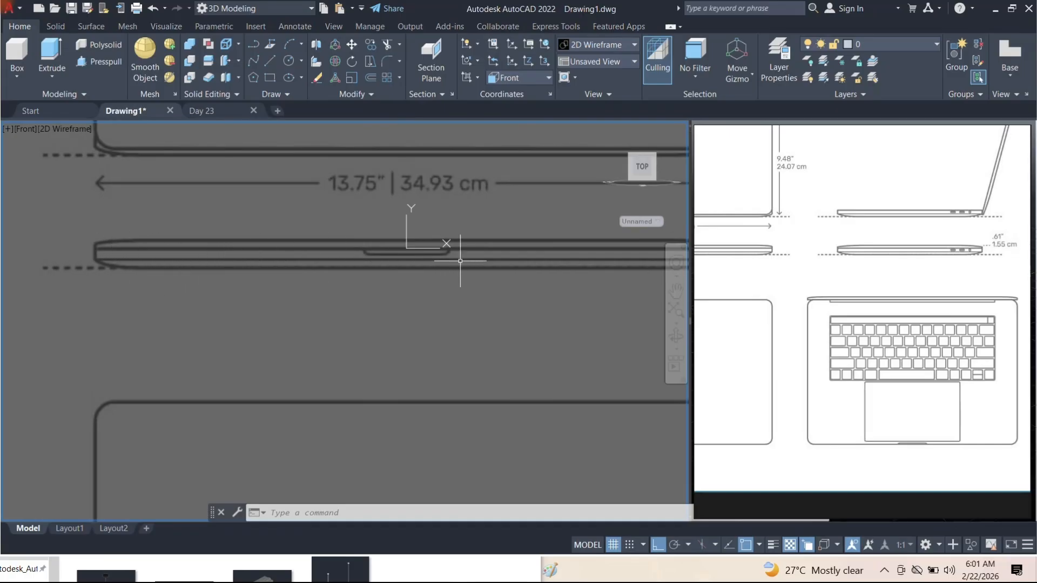
scroll(103, 258, "down", 2)
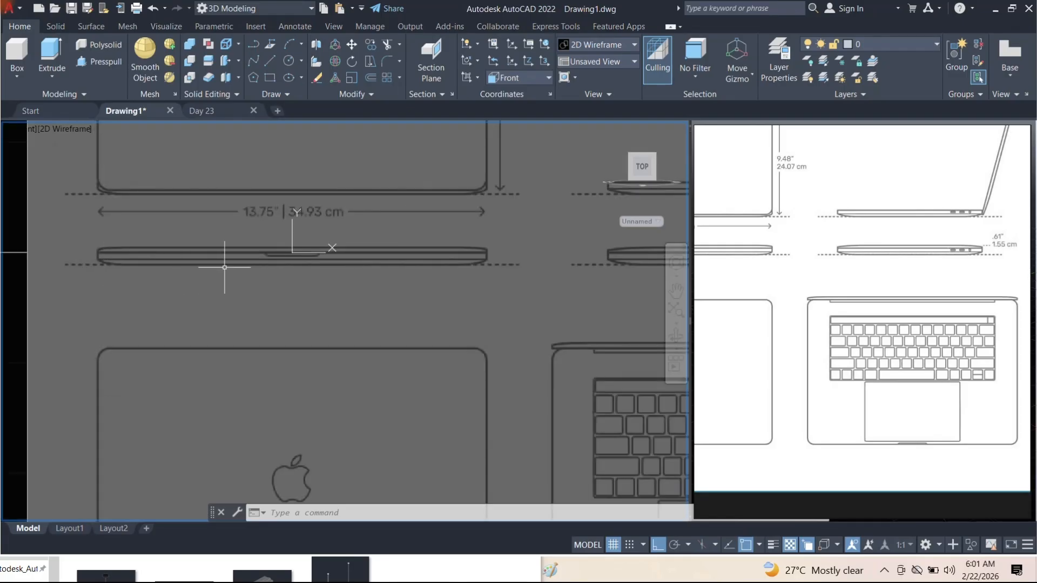
scroll(131, 262, "up", 2)
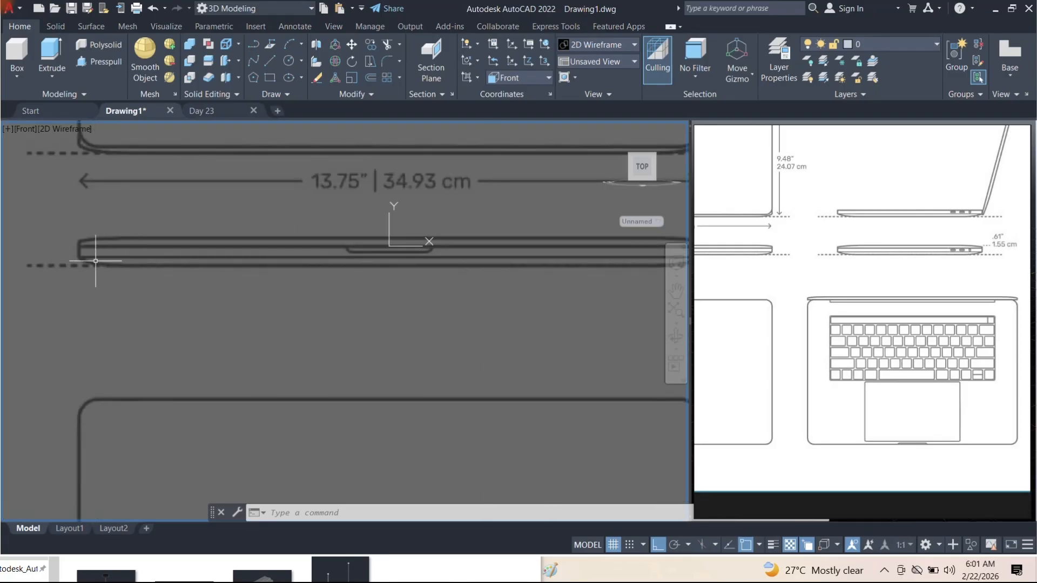
scroll(187, 254, "down", 3)
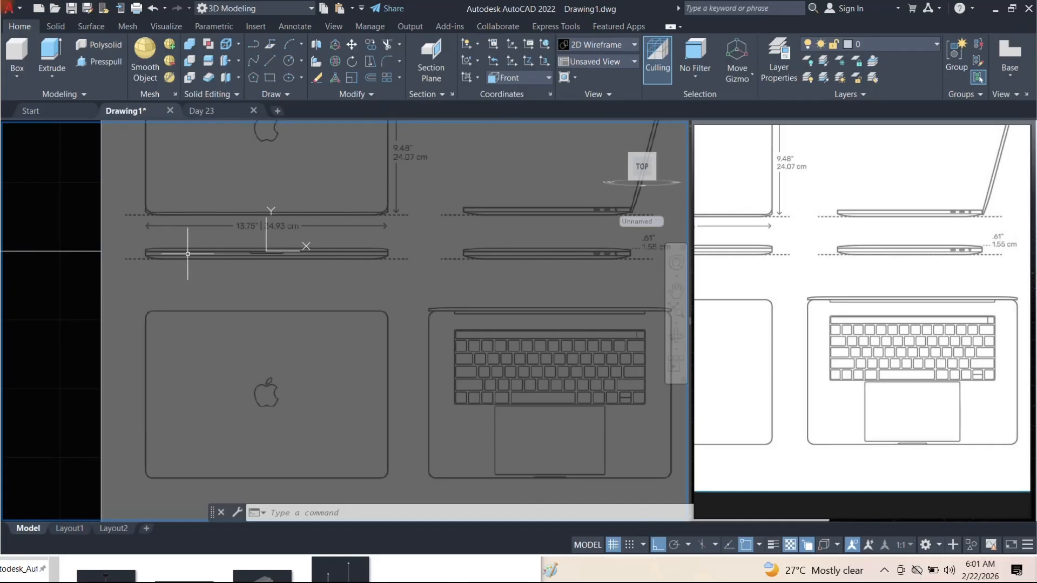
Draw a horizontal line along the lower body line of the front elevation, starting from the laptop's left side
key("Return")
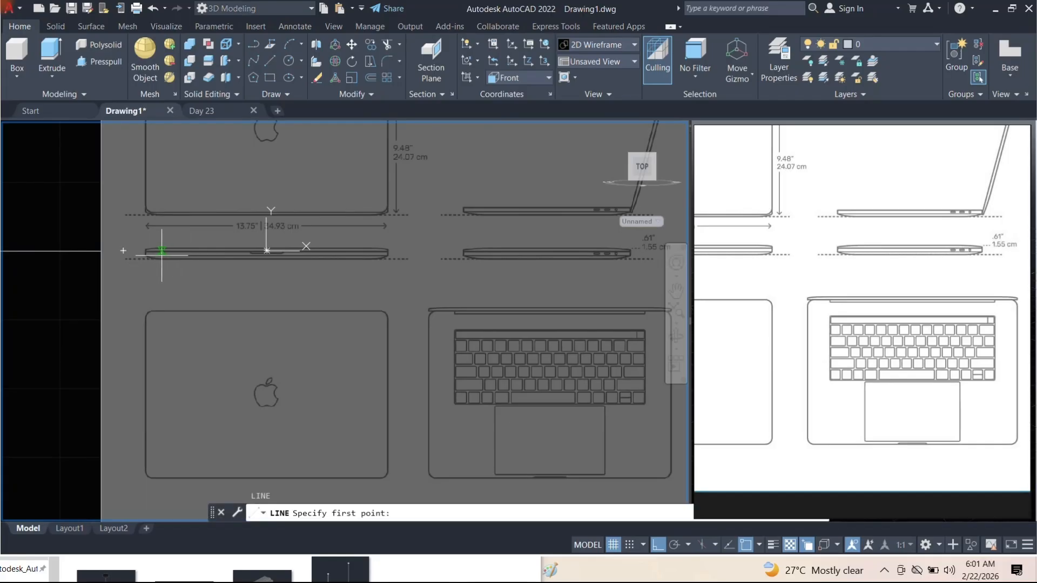
scroll(162, 251, "up", 5)
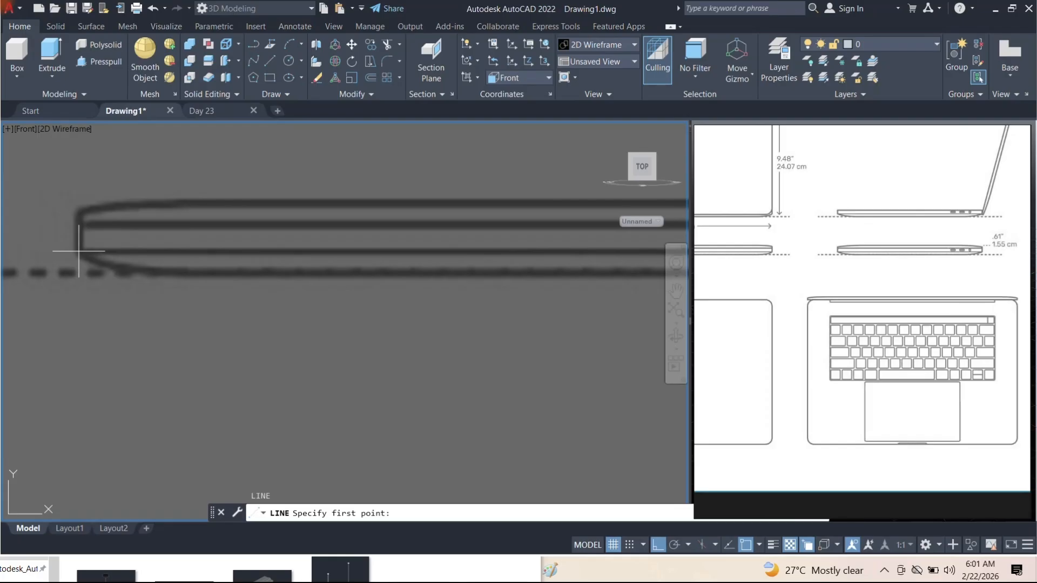
scroll(79, 251, "down", 4)
scroll(209, 252, "up", 4)
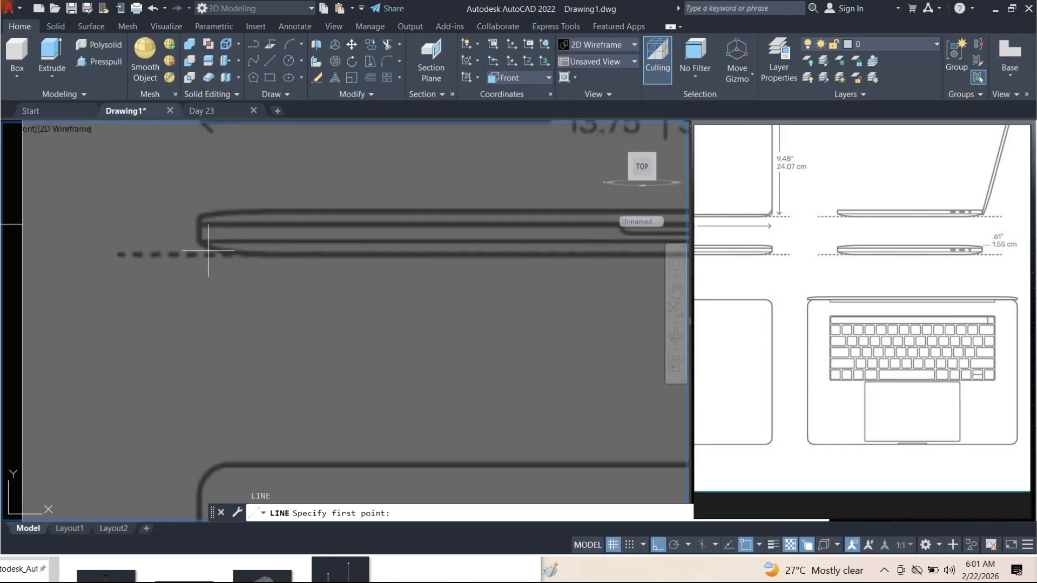
left_click(200, 242)
scroll(200, 242, "down", 3)
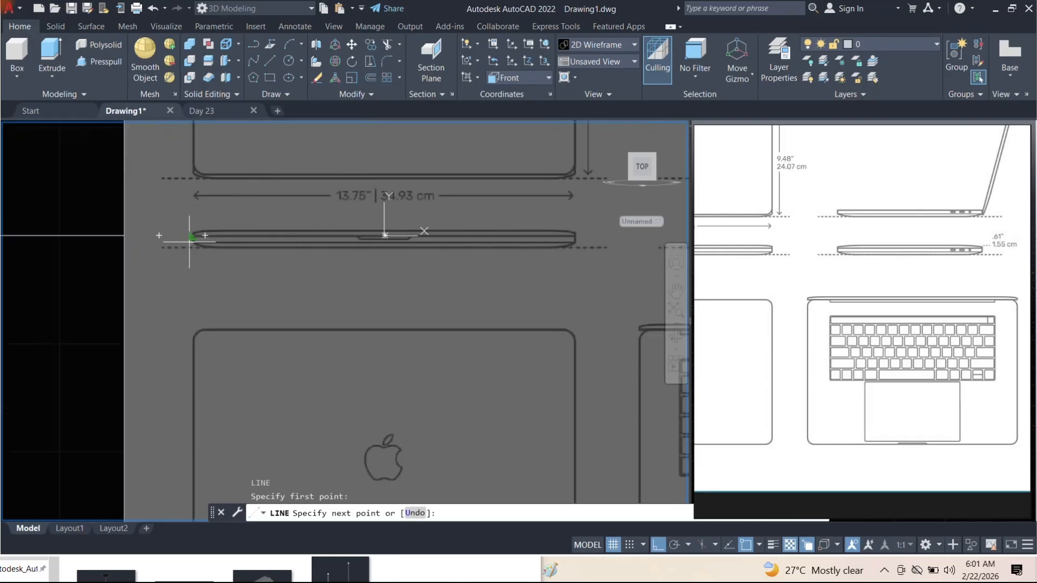
scroll(583, 238, "up", 4)
scroll(583, 238, "down", 2)
key("Escape")
Stretch the left endpoint of the horizontal line outward, past the side of the laptop body
middle_click_drag(331, 281, 546, 287)
middle_click_drag(113, 254, 264, 264)
left_click(233, 254)
left_click(220, 253)
left_click(118, 254)
key("Escape")
Copy the horizontal line about 0.47 straight down onto the laptop's bottom edge at the dotted ground line
scroll(255, 269, "up", 2)
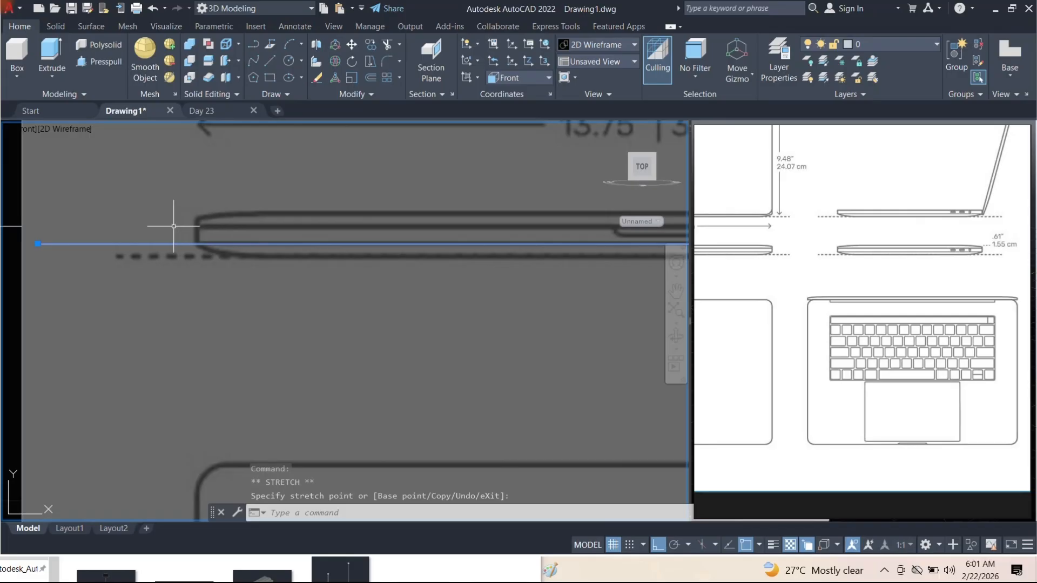
type("co")
key("Return")
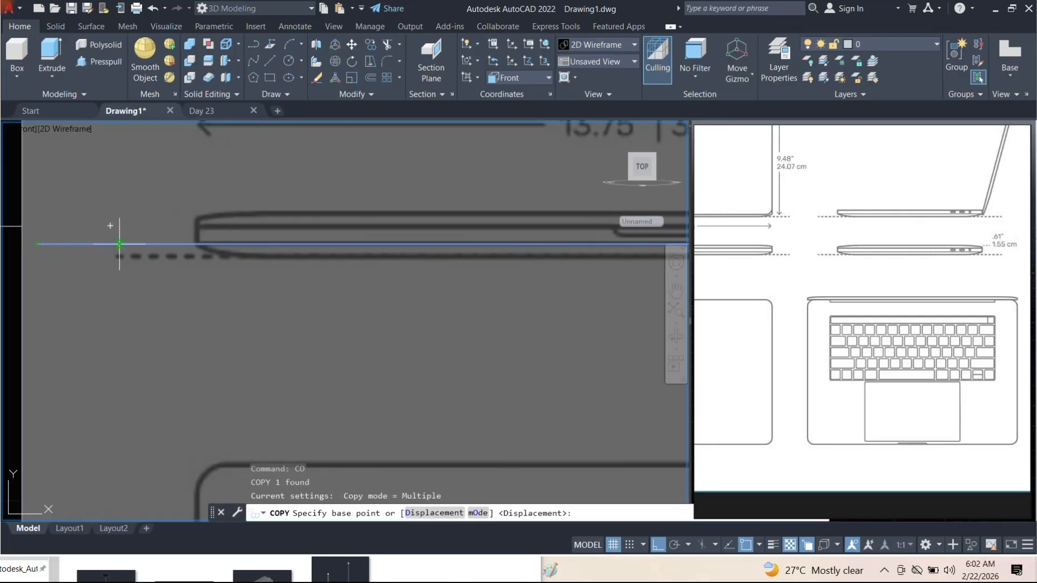
left_click(118, 244)
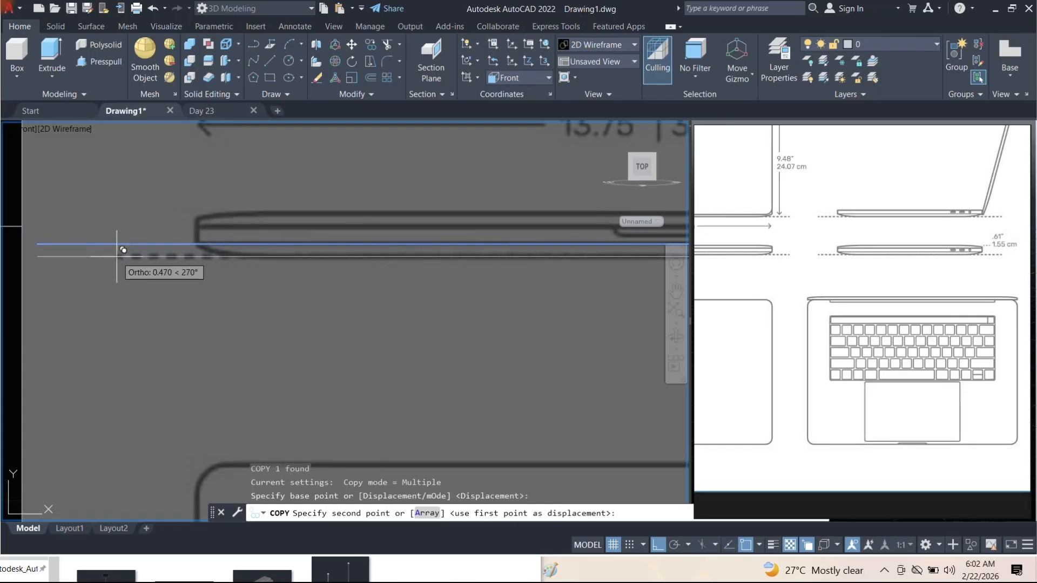
left_click(116, 257)
key("Escape")
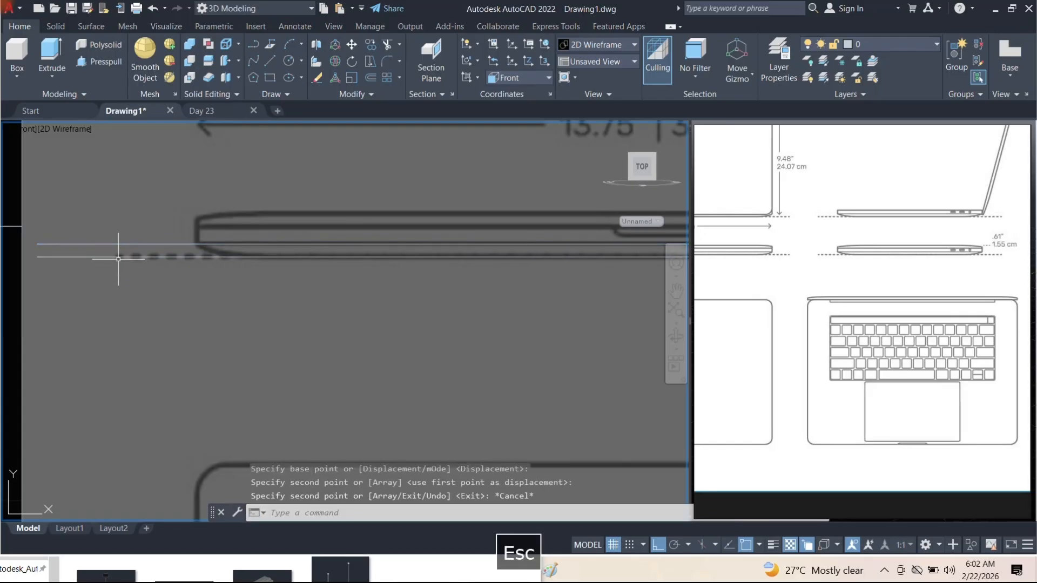
Copy the upper horizontal line from its midpoint to the origin 0,0, along the laptop's lid line
left_click(148, 252)
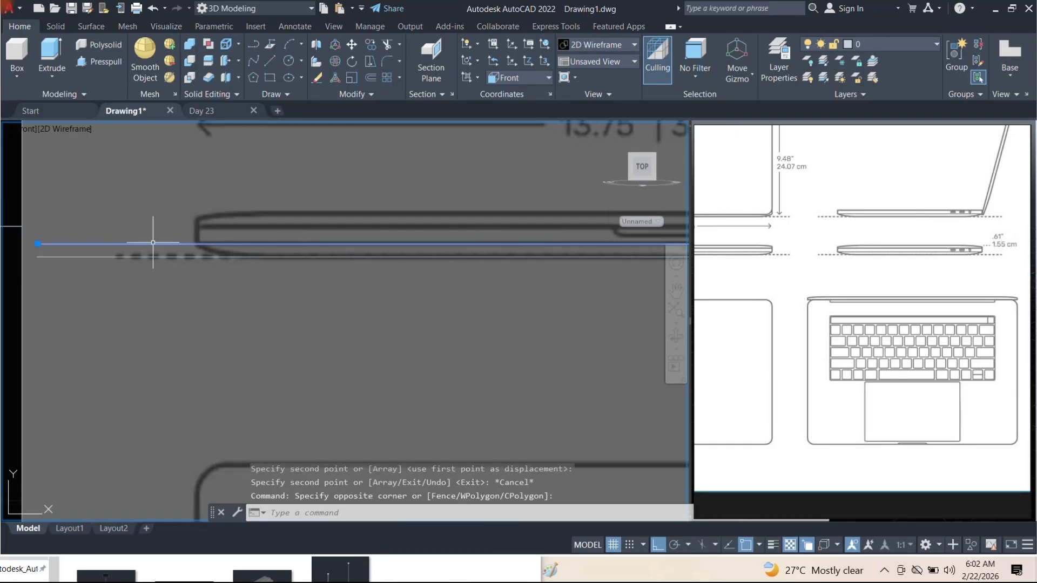
scroll(149, 243, "down", 3)
scroll(363, 242, "up", 2)
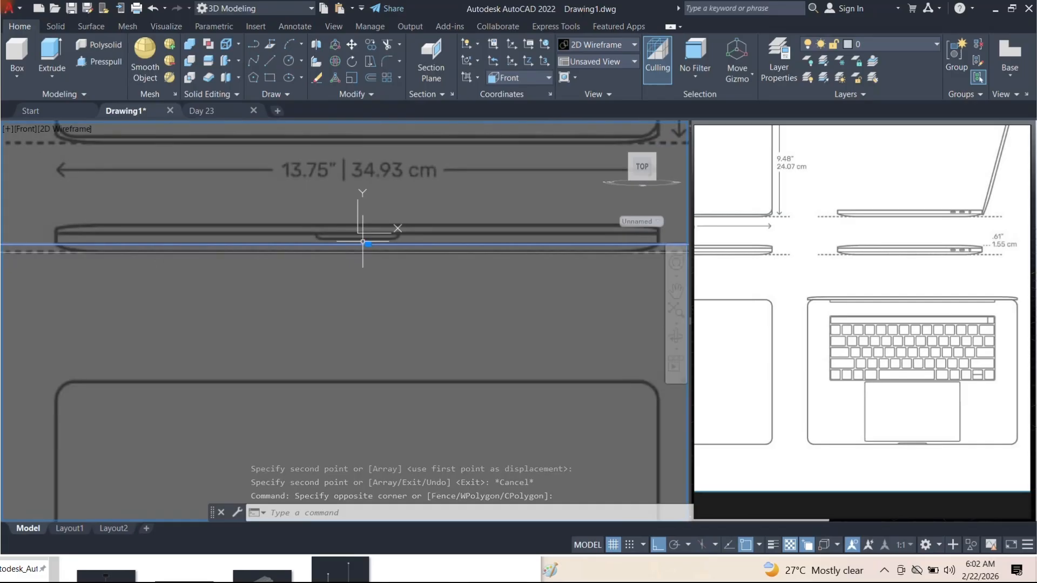
type("CO")
key("Return")
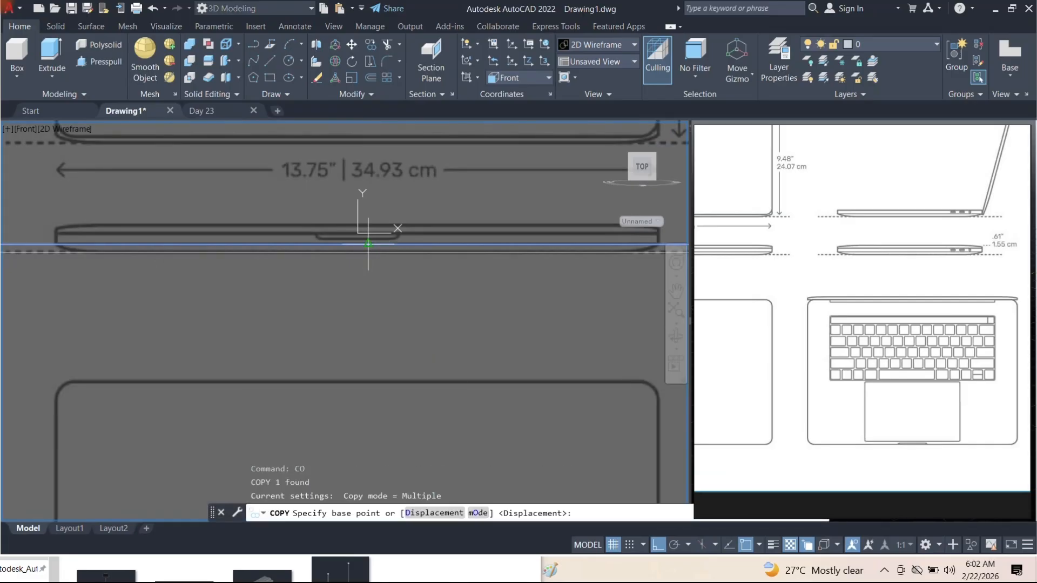
left_click(368, 244)
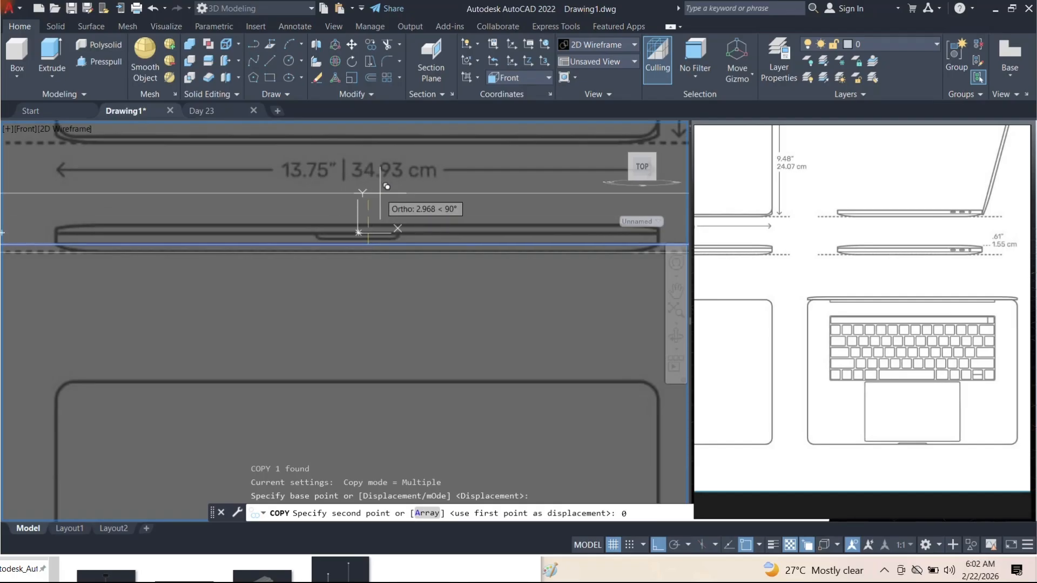
key("Return")
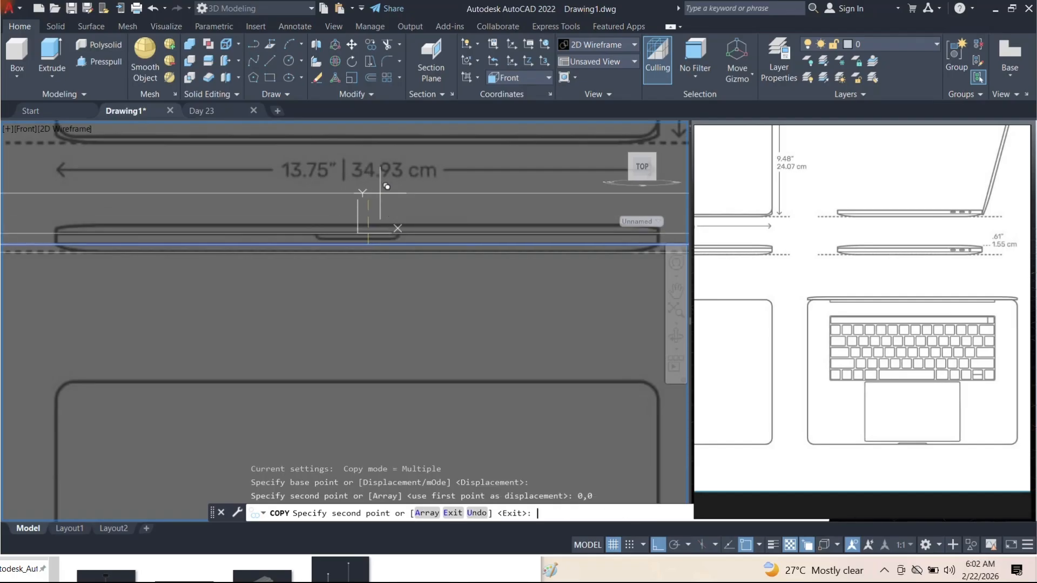
Stretch the near endpoint of the lid-level line outward until it aligns with the endpoints of the two lower lines
key("Escape")
scroll(220, 225, "down", 3)
scroll(352, 225, "up", 5)
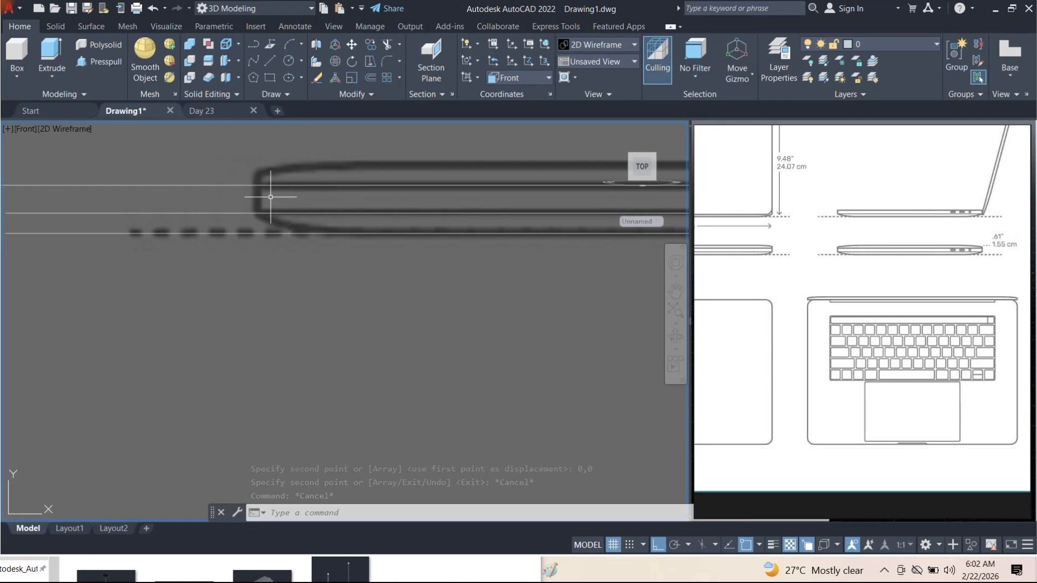
scroll(256, 196, "down", 3)
scroll(313, 227, "down", 4)
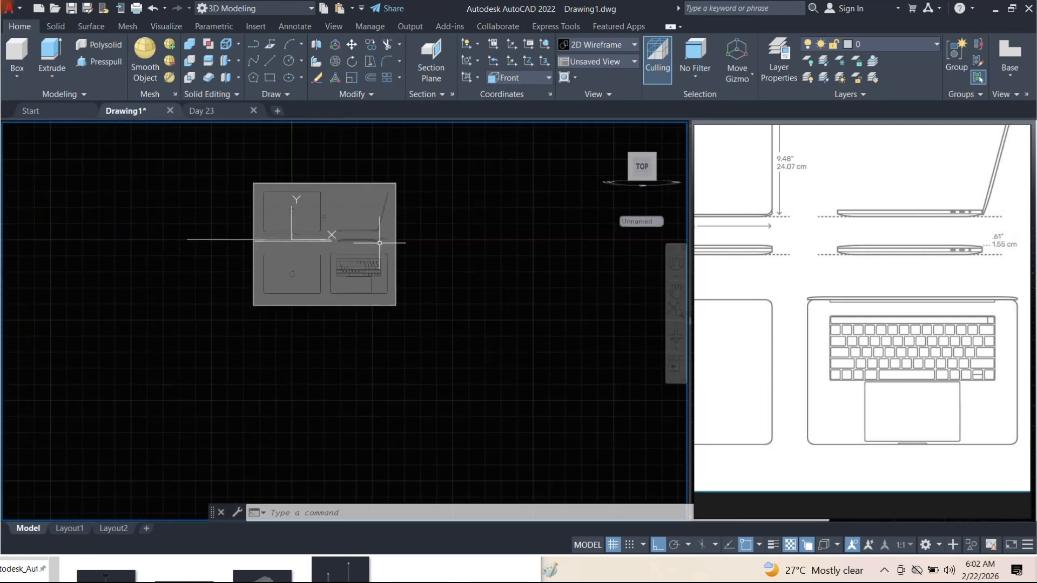
scroll(272, 254, "up", 4)
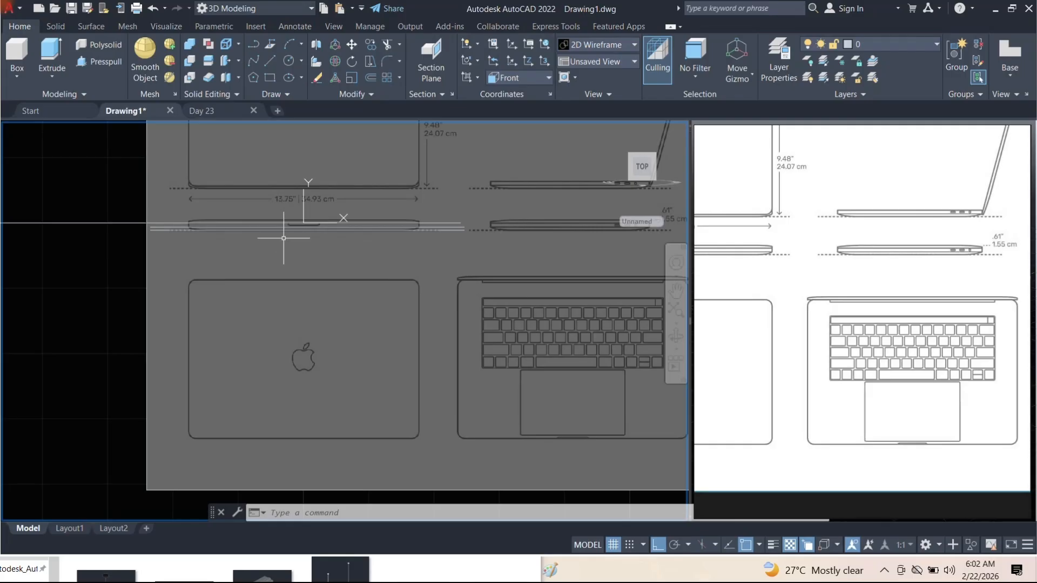
middle_click_drag(283, 238, 499, 281, "shift")
scroll(499, 281, "up", 5)
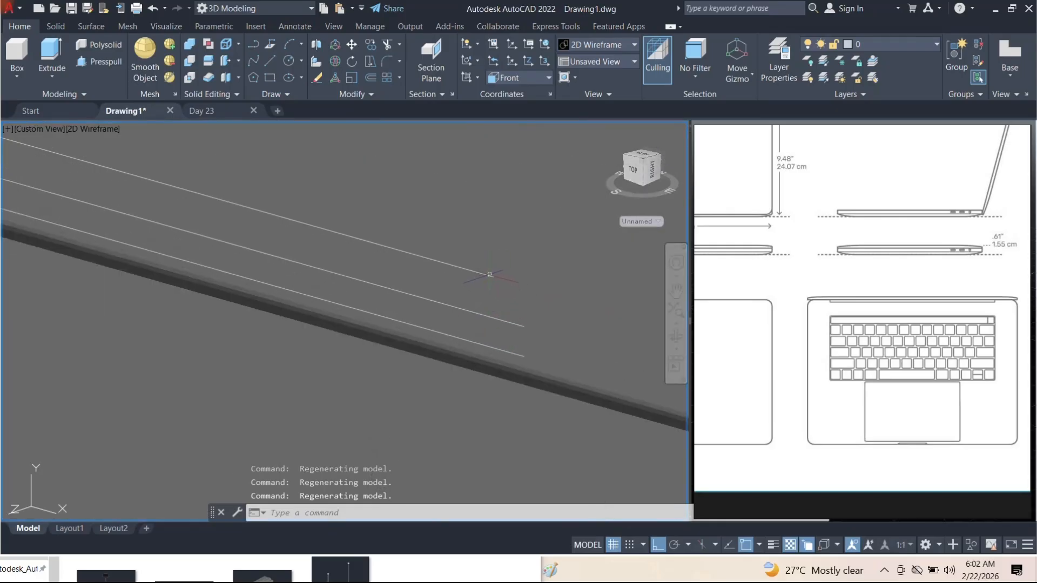
left_click(494, 277)
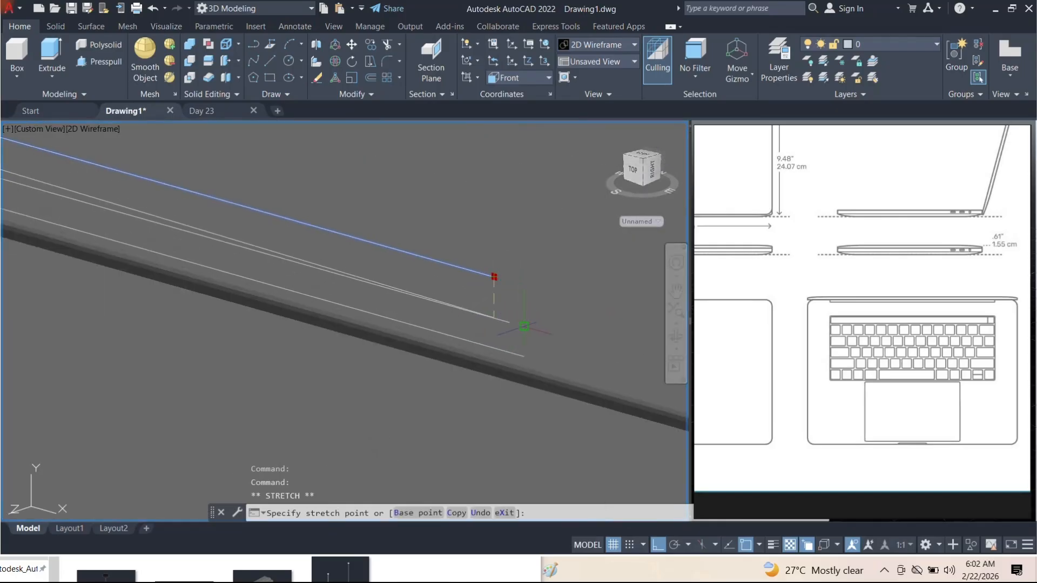
left_click(525, 302)
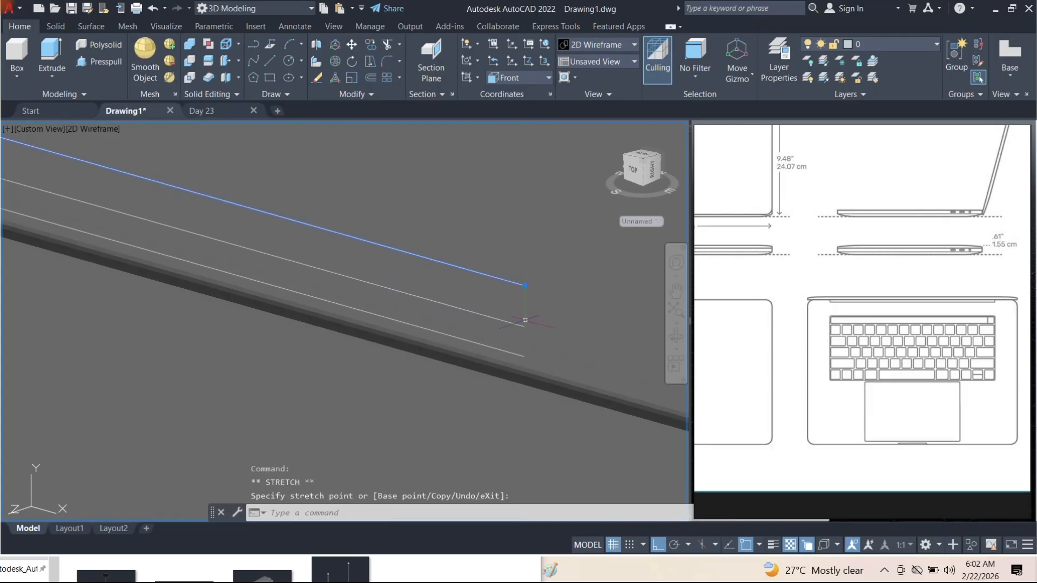
key("Escape")
key("Escape")
Copy the rounded laptop outline straight down from the upper line's endpoint to the levels of the middle and lowest lines
scroll(403, 326, "down", 5)
middle_click_drag(403, 327, 420, 277, "shift")
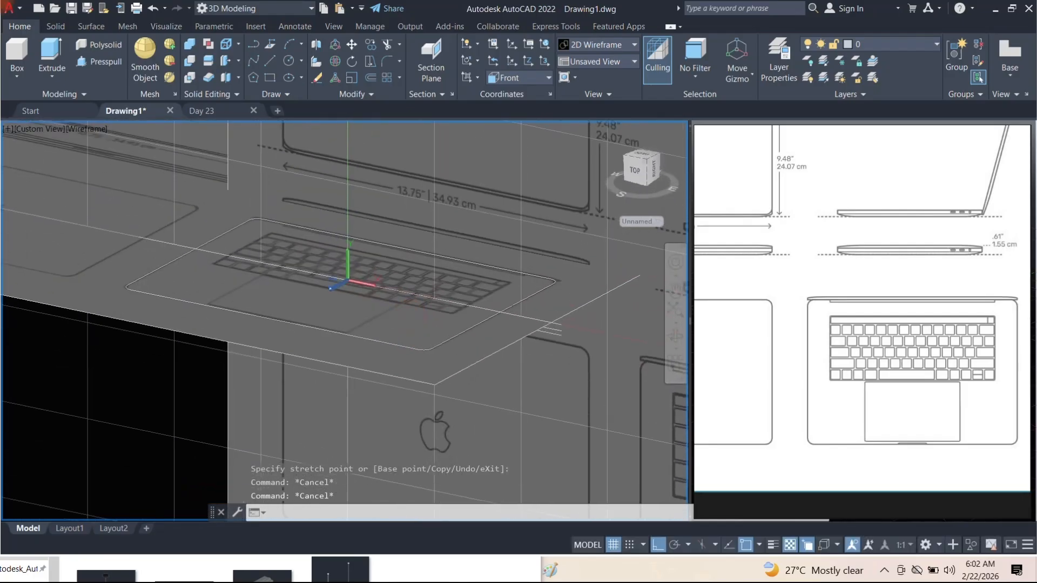
scroll(525, 289, "down", 4)
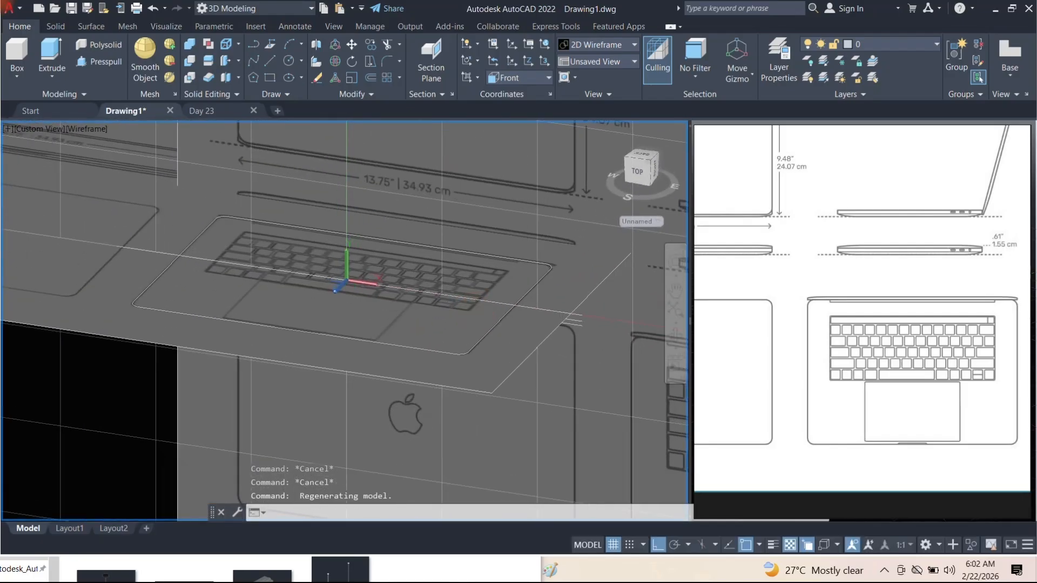
scroll(505, 298, "up", 4)
scroll(476, 285, "down", 5)
middle_click_drag(497, 285, 499, 366, "shift")
middle_click_drag(534, 287, 412, 300, "shift")
scroll(402, 286, "up", 5)
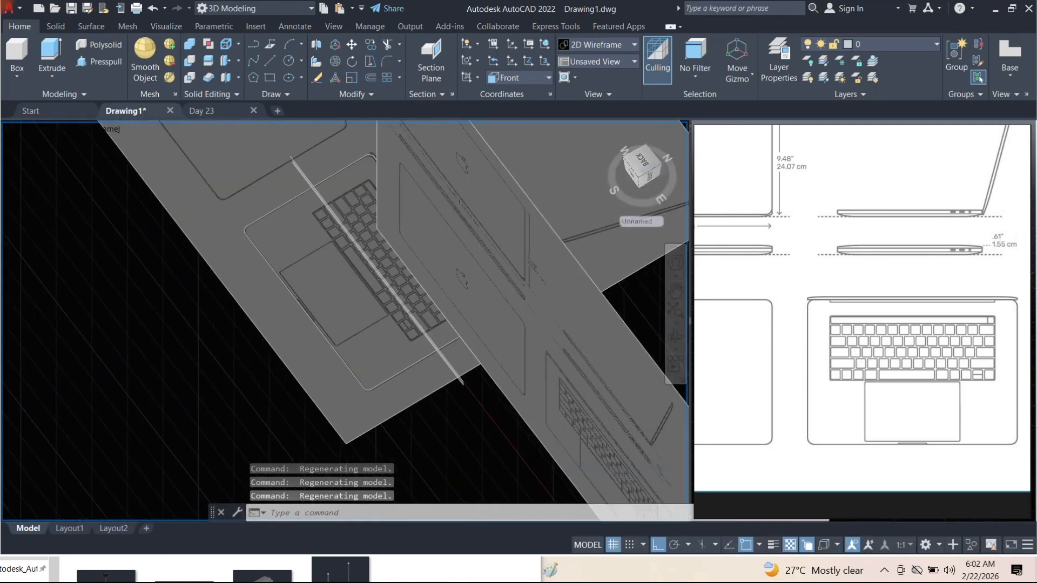
scroll(417, 357, "up", 2)
left_click(402, 375)
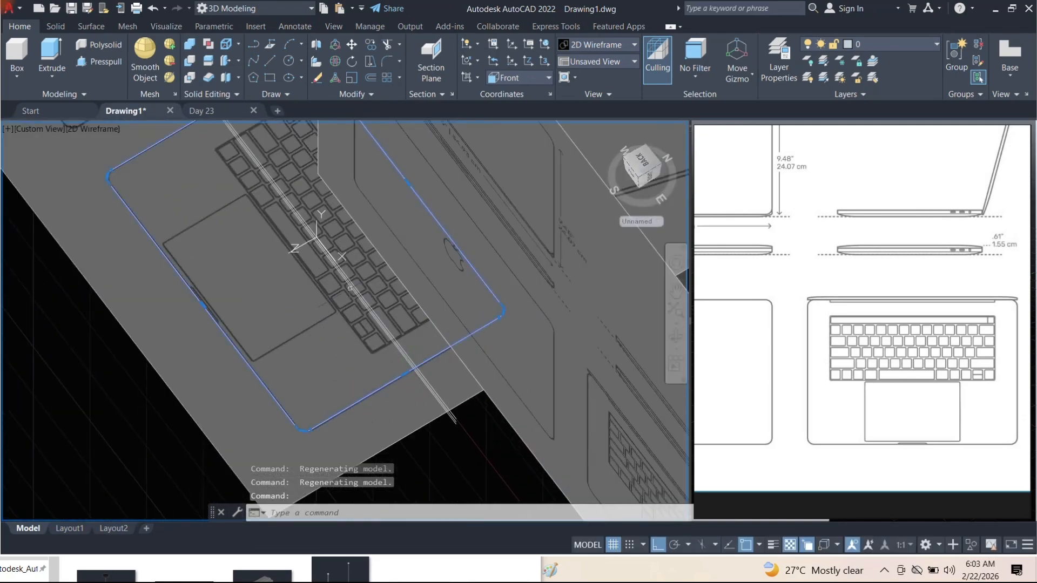
scroll(350, 288, "down", 4)
middle_click_drag(378, 286, 421, 298, "shift")
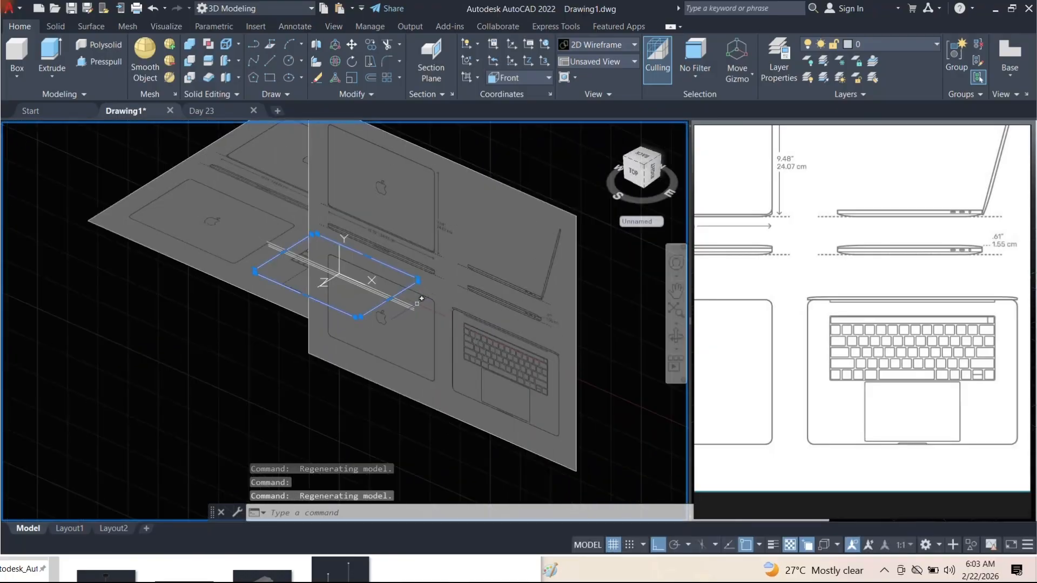
scroll(402, 265, "up", 4)
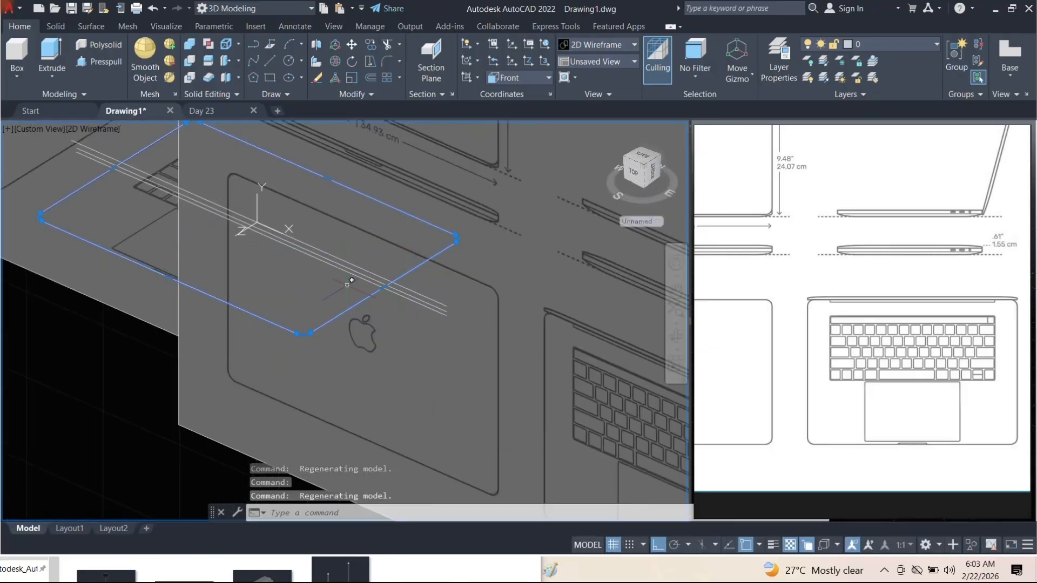
scroll(351, 280, "down", 3)
middle_click_drag(308, 271, 324, 243, "shift")
scroll(486, 222, "up", 5)
mouse_move(487, 222)
middle_mouse_down("shift")
mouse_move(508, 229)
mouse_move(424, 271)
mouse_move(499, 231)
middle_mouse_up("shift")
scroll(483, 239, "down", 2)
scroll(491, 241, "up", 2)
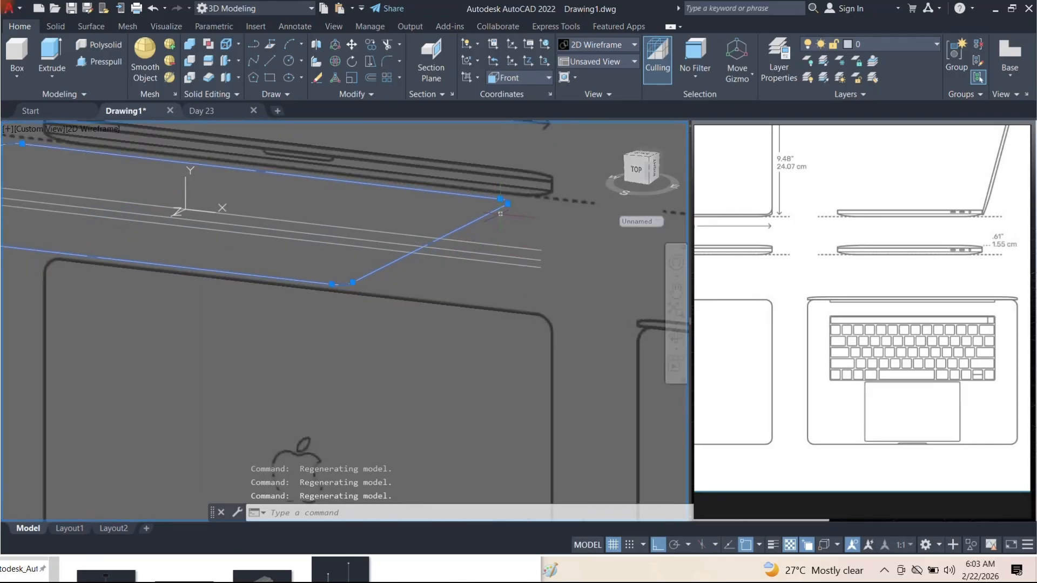
middle_click_drag(508, 214, 484, 263, "shift")
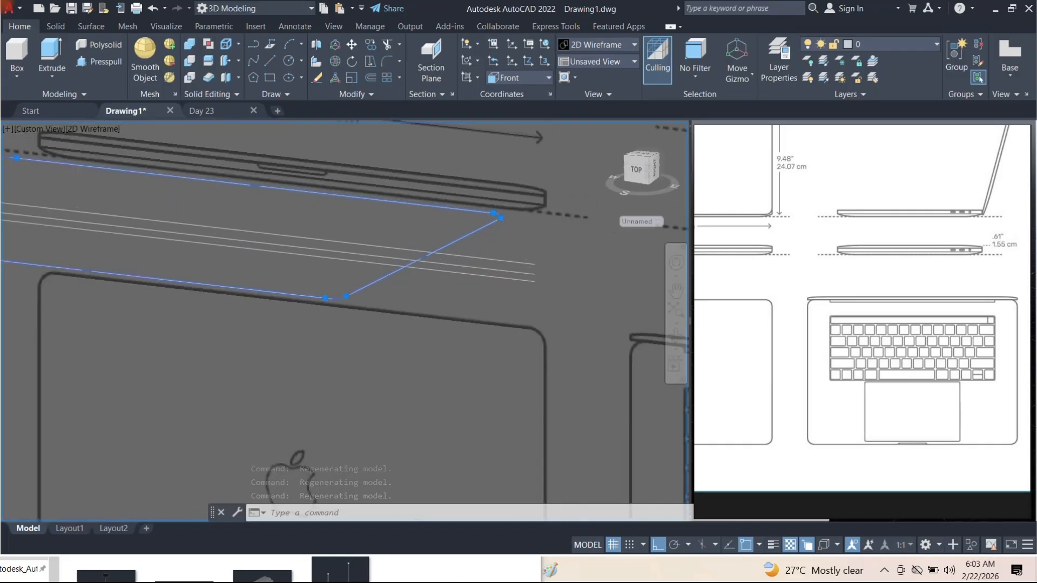
scroll(453, 254, "up", 2)
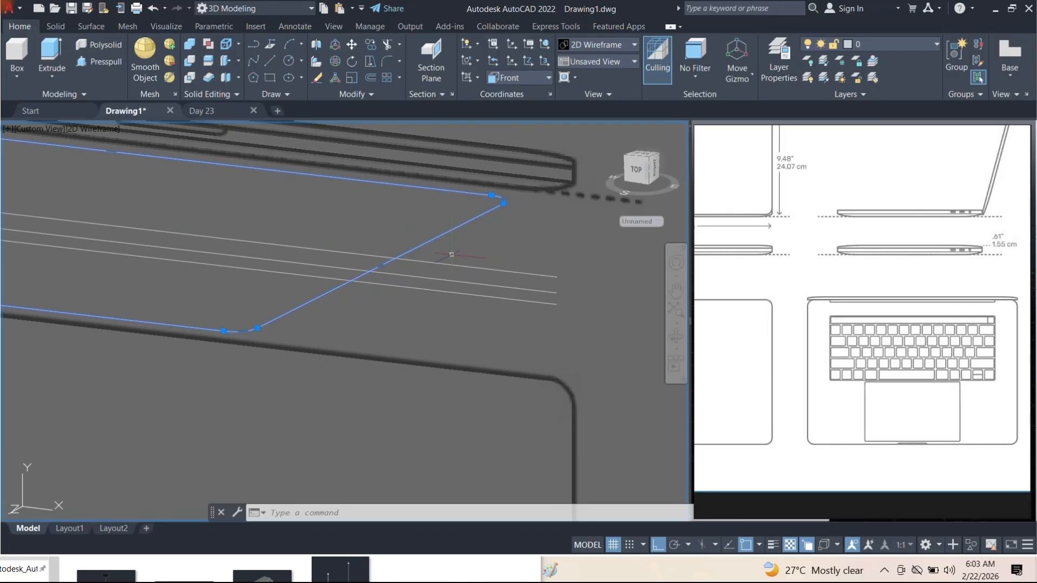
type("CO")
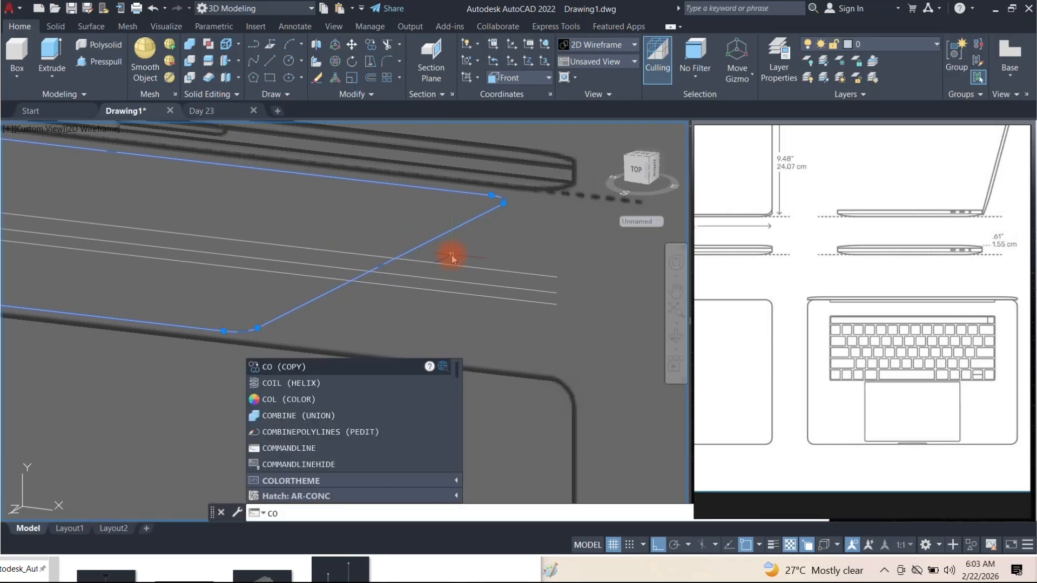
key("Return")
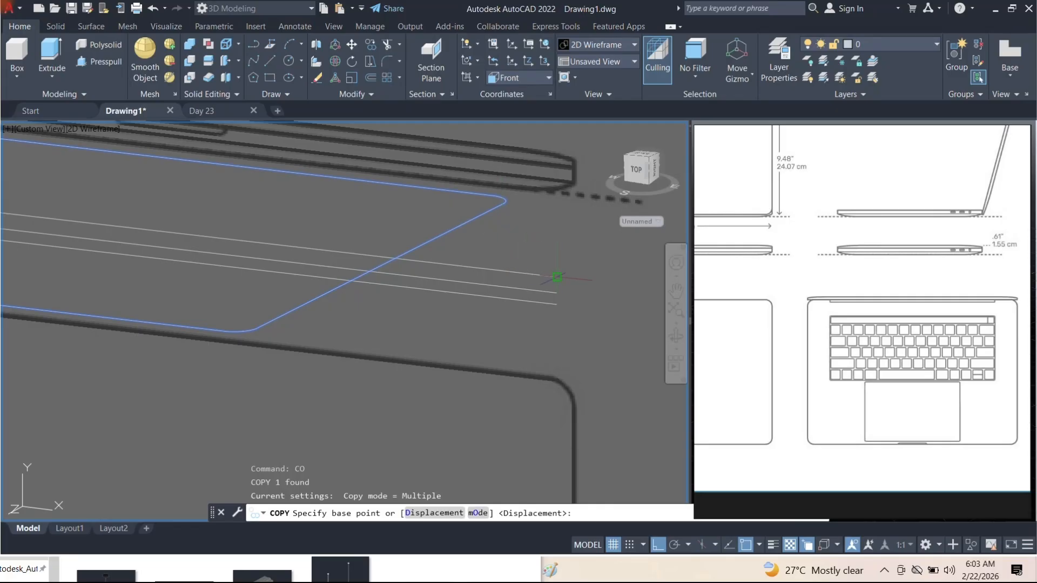
left_click(557, 277)
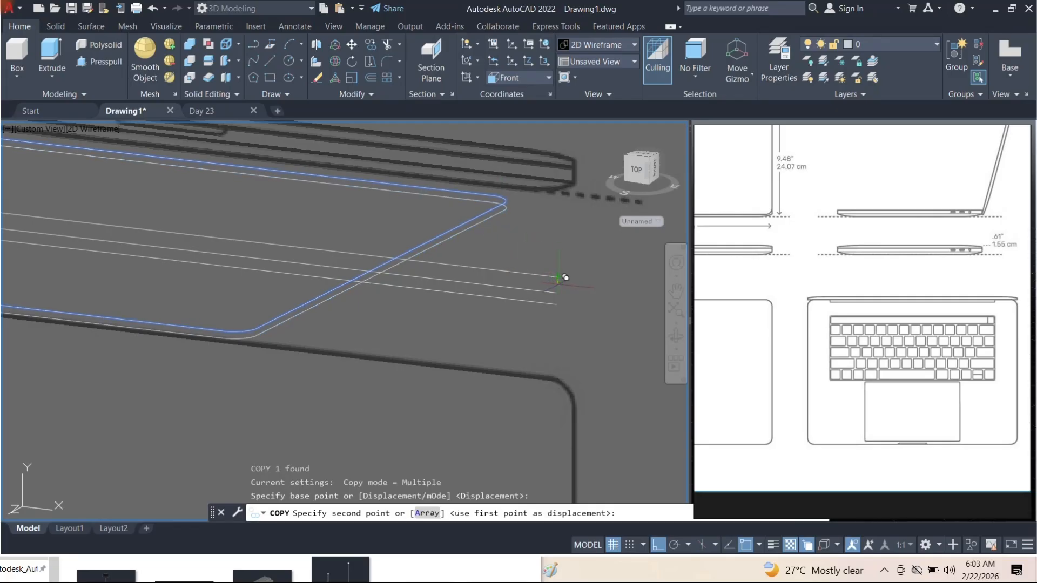
left_click(557, 294)
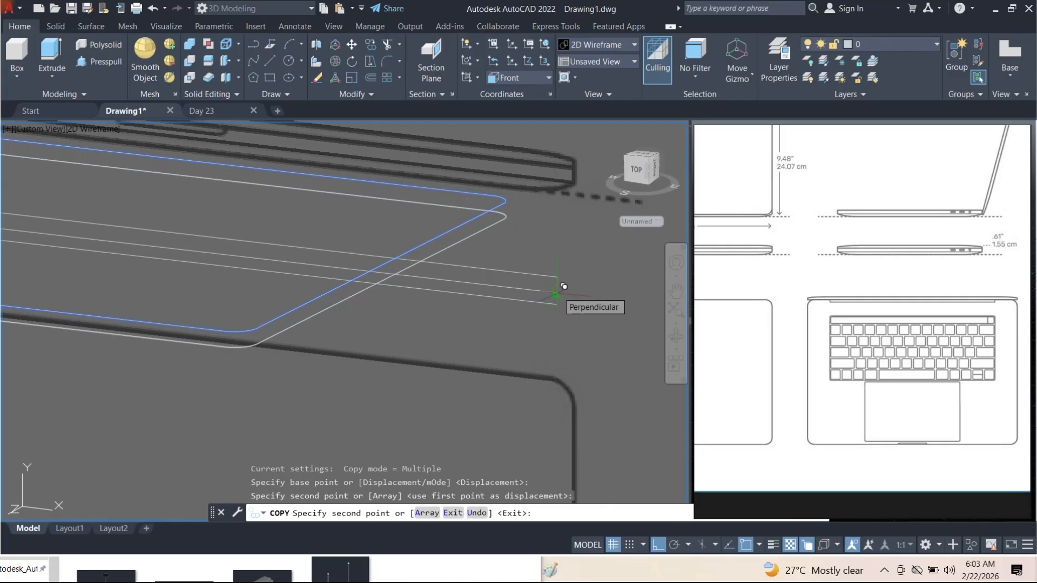
left_click(557, 302)
key("Escape")
Examine the stacked laptop outlines against the reference images from several angles
scroll(557, 303, "down", 5)
middle_click_drag(556, 303, 469, 253, "shift")
scroll(488, 331, "up", 3)
scroll(470, 252, "down", 8)
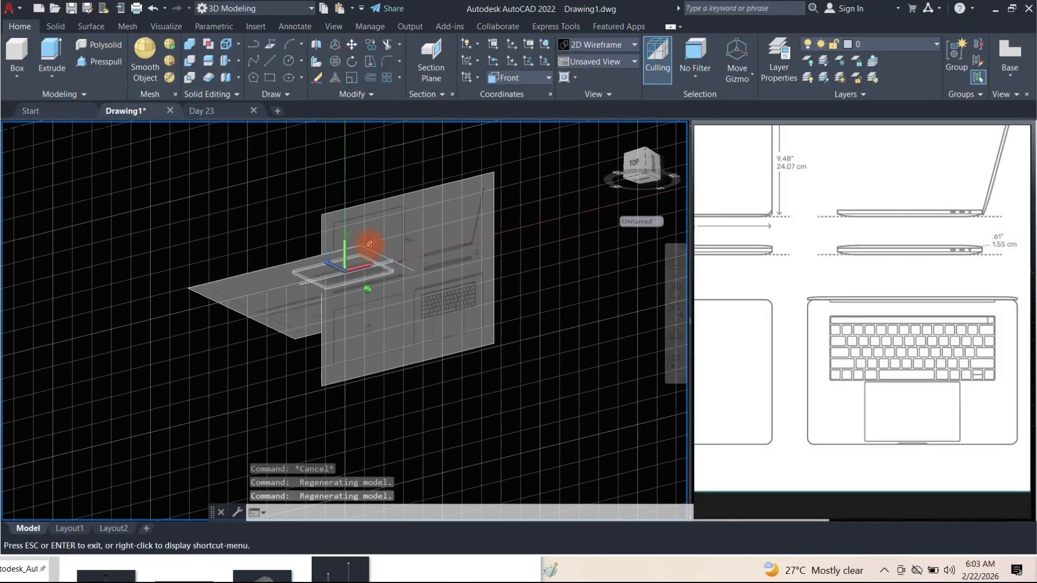
middle_click_drag(369, 244, 357, 324, "shift")
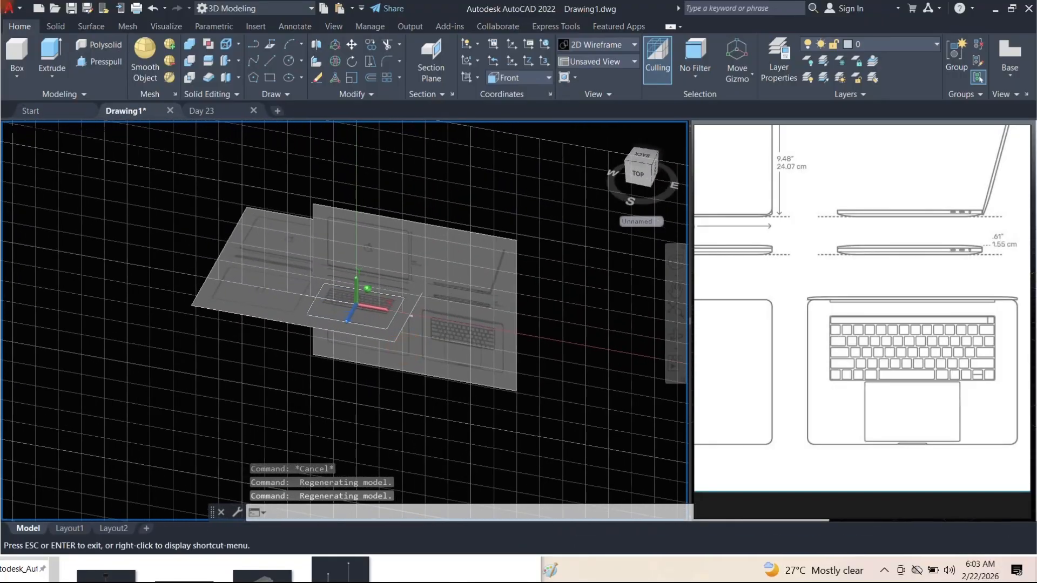
scroll(371, 329, "up", 5)
scroll(417, 285, "down", 6)
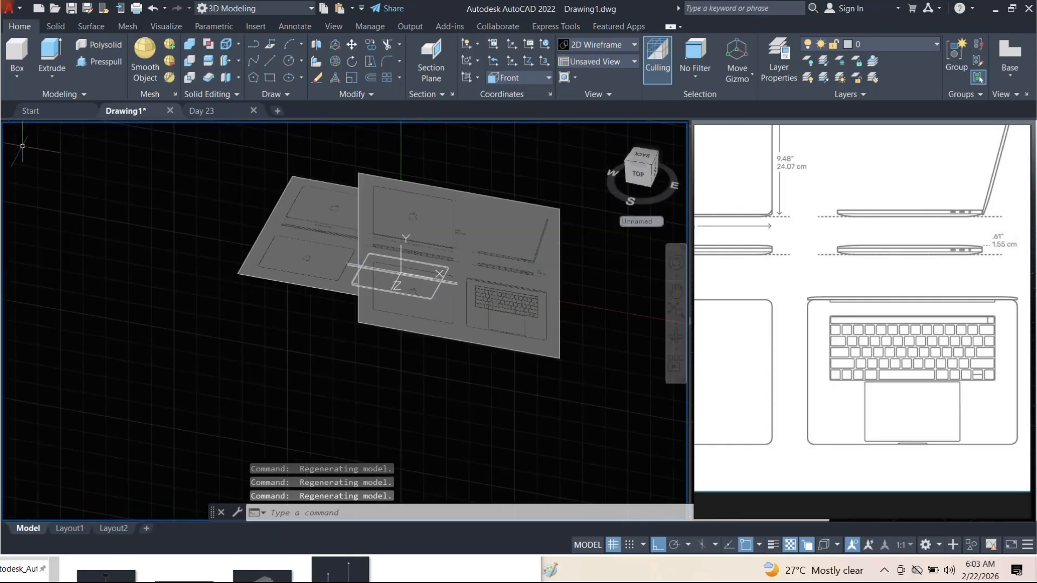
left_click(79, 134)
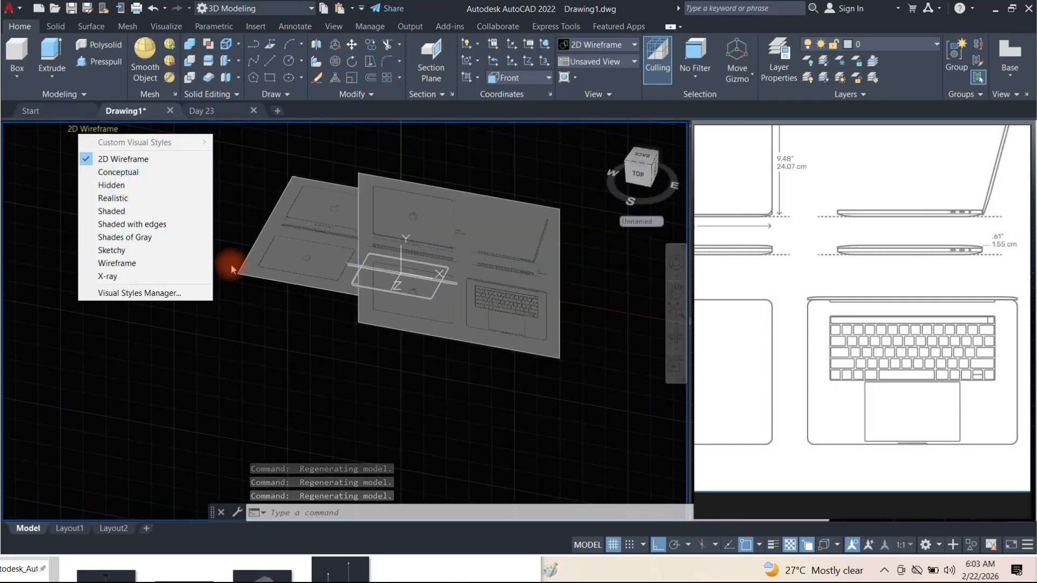
key("Escape")
scroll(353, 299, "up", 6)
middle_click_drag(354, 280, 407, 201, "shift")
scroll(407, 199, "up", 2)
middle_click_drag(381, 237, 351, 340)
scroll(334, 278, "down", 1)
middle_click_drag(334, 278, 396, 310, "shift")
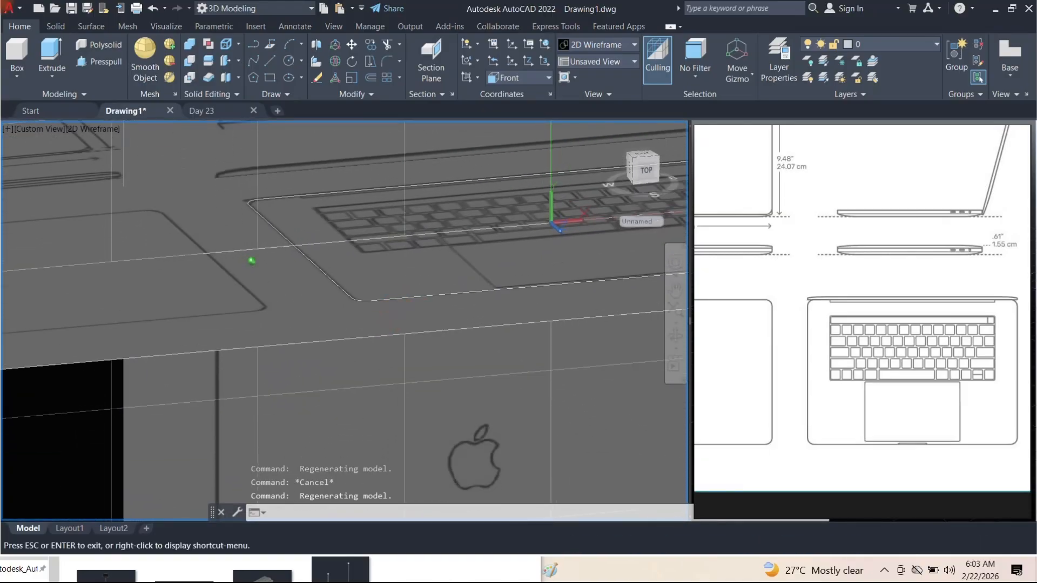
Extrude the uppermost rounded laptop outline downward to the level of the lowest outline copy
left_click(49, 78)
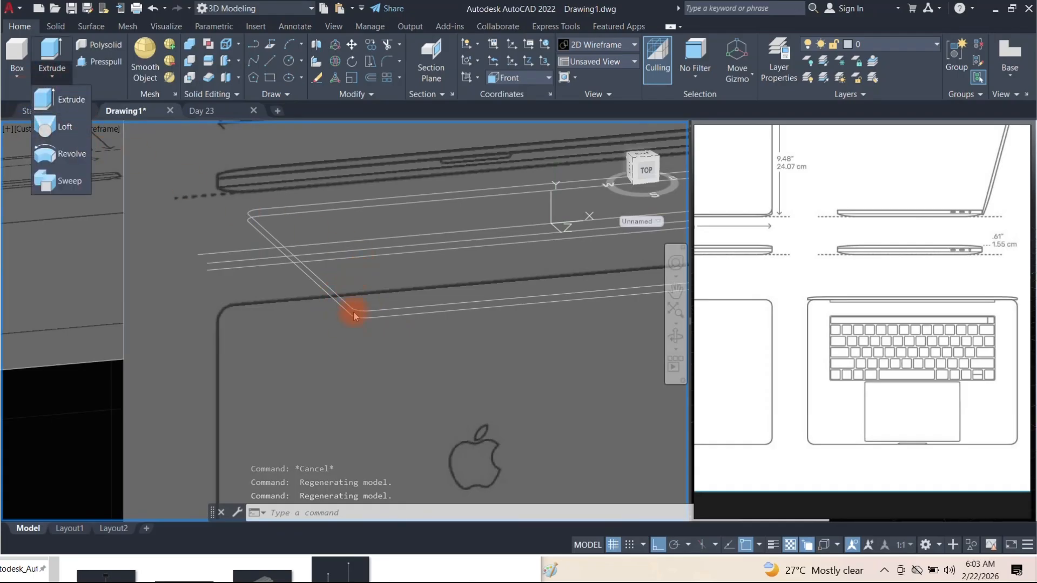
key("Escape")
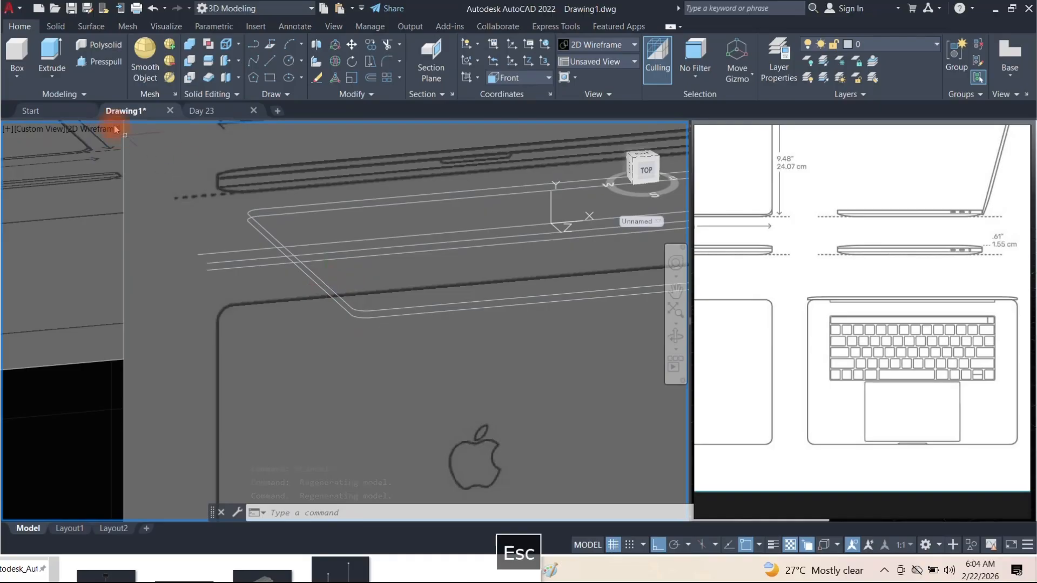
left_click(52, 51)
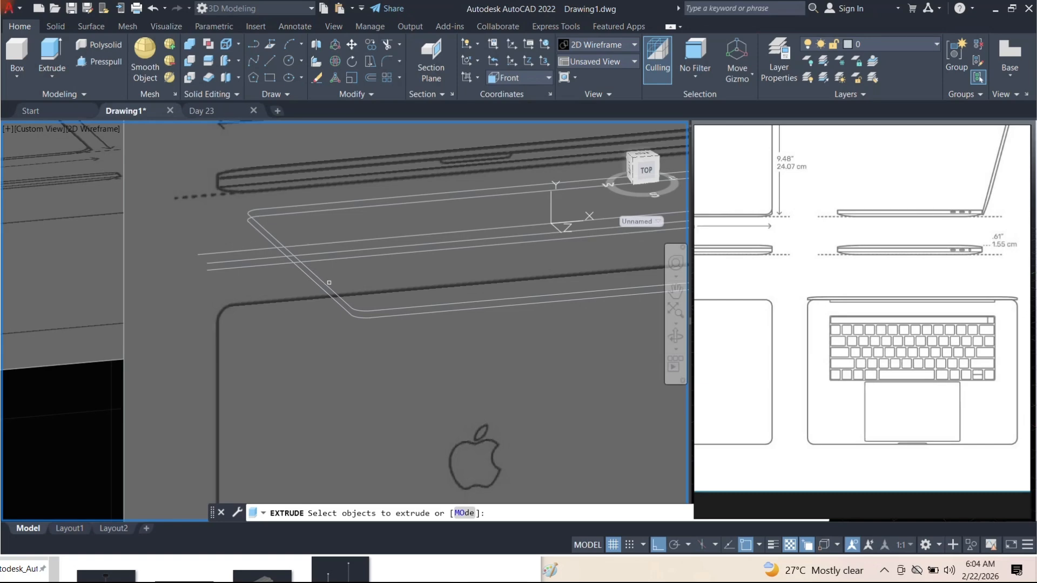
scroll(329, 283, "down", 2)
middle_click_drag(329, 282, 359, 279, "shift")
scroll(325, 296, "down", 3)
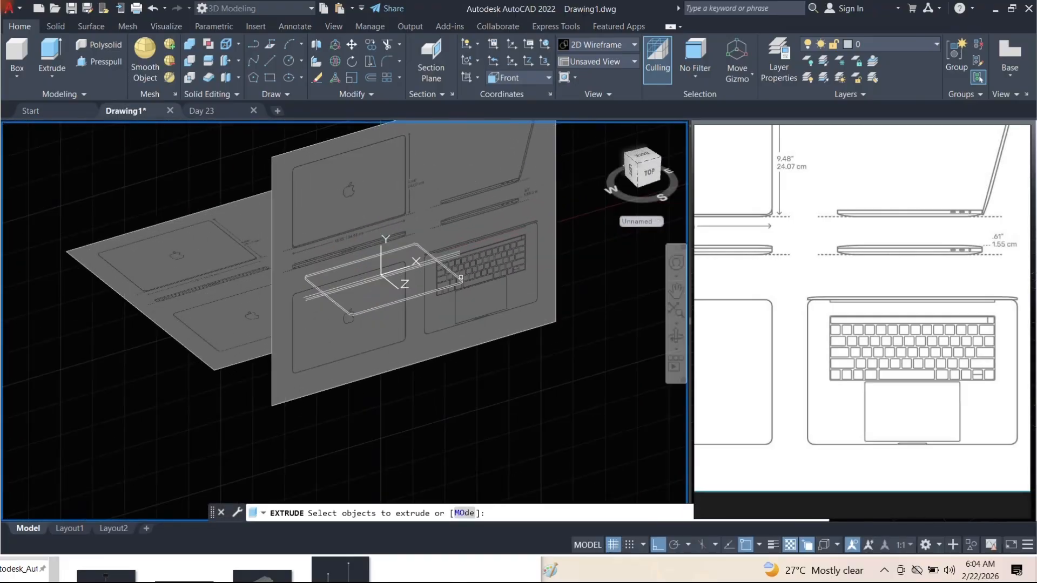
scroll(461, 277, "up", 5)
middle_click_drag(429, 252, 440, 294, "shift")
scroll(454, 284, "up", 5)
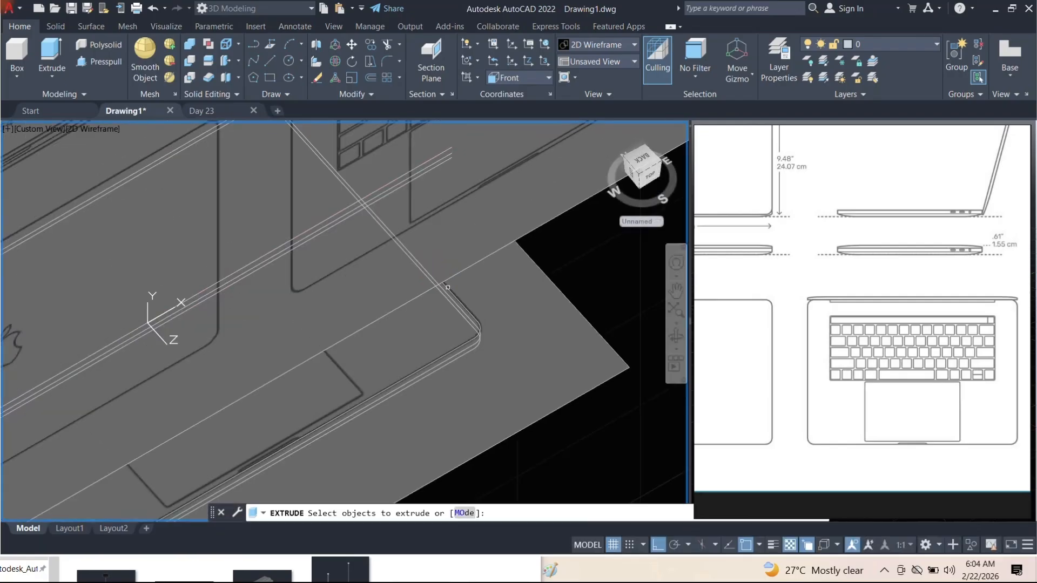
left_click(448, 288)
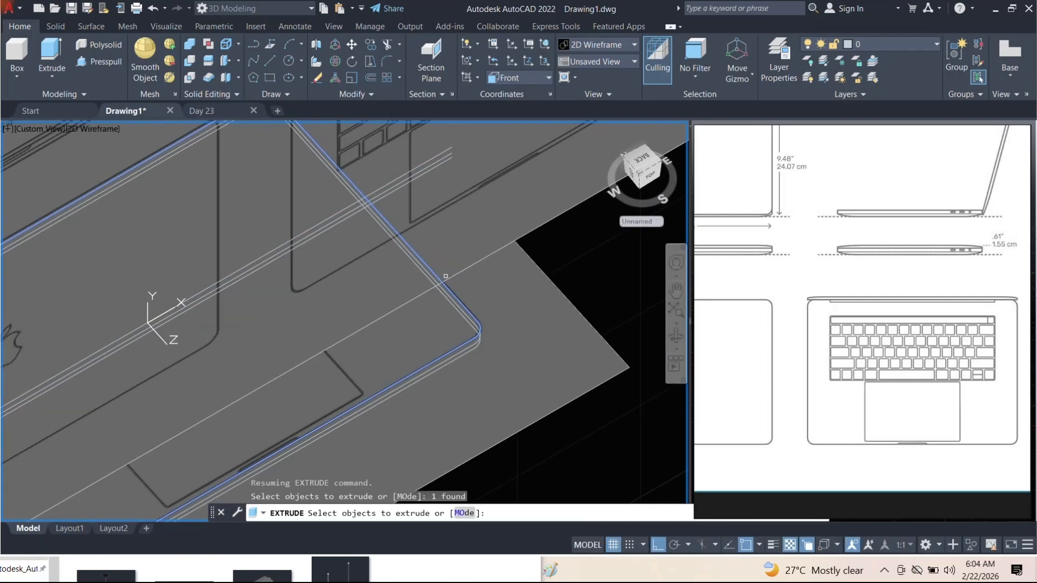
key("Return")
middle_click_drag(451, 285, 389, 230, "shift")
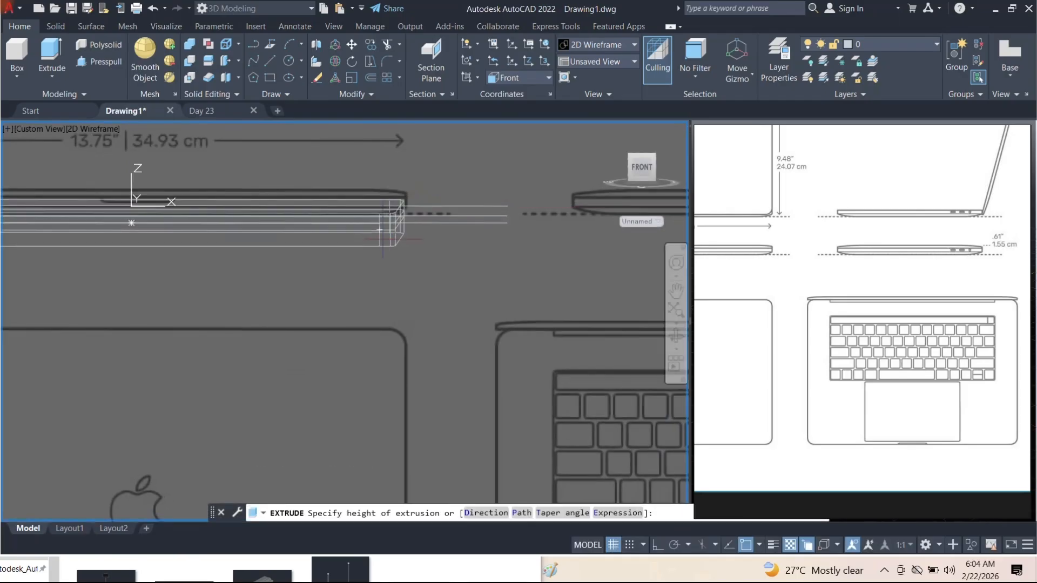
scroll(380, 230, "up", 3)
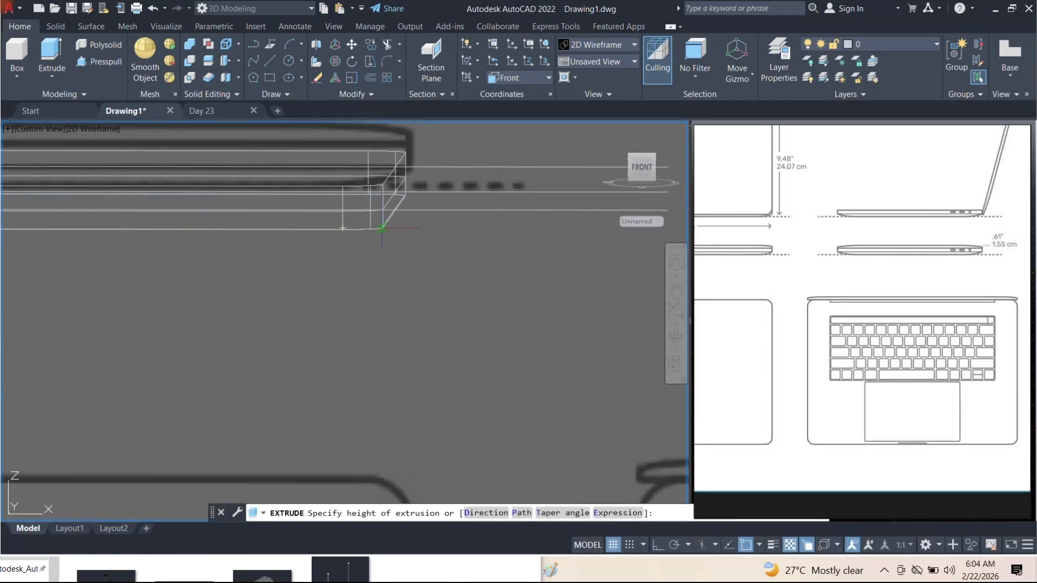
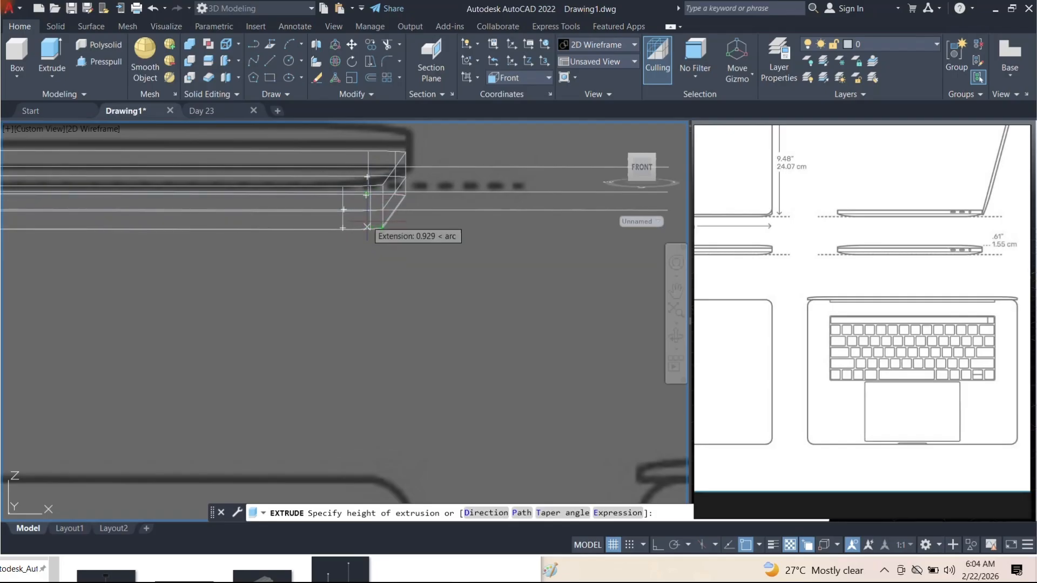
scroll(367, 233, "down", 3)
middle_click_drag(367, 233, 342, 235, "shift")
scroll(346, 233, "up", 6)
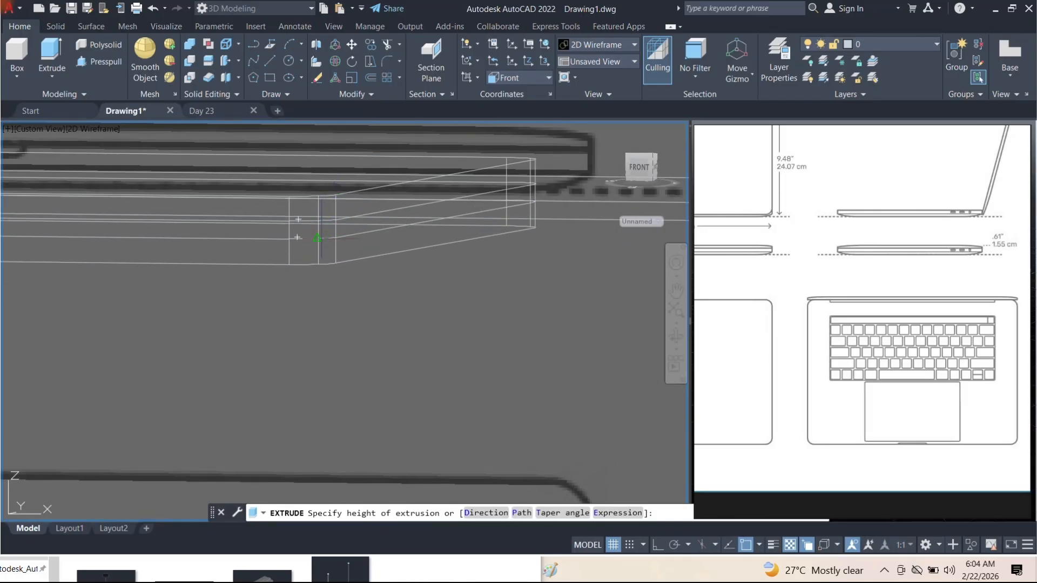
scroll(317, 238, "down", 4)
middle_click_drag(317, 237, 449, 302, "shift")
scroll(380, 284, "up", 3)
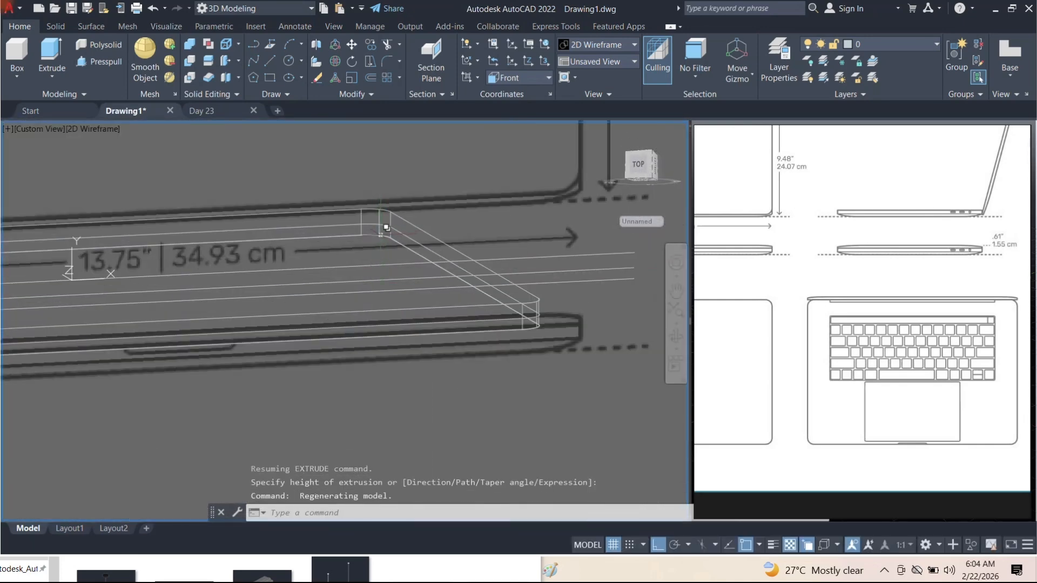
Show the extruded laptop body in the Conceptual visual style
scroll(324, 227, "down", 4)
middle_click_drag(324, 227, 451, 305, "shift")
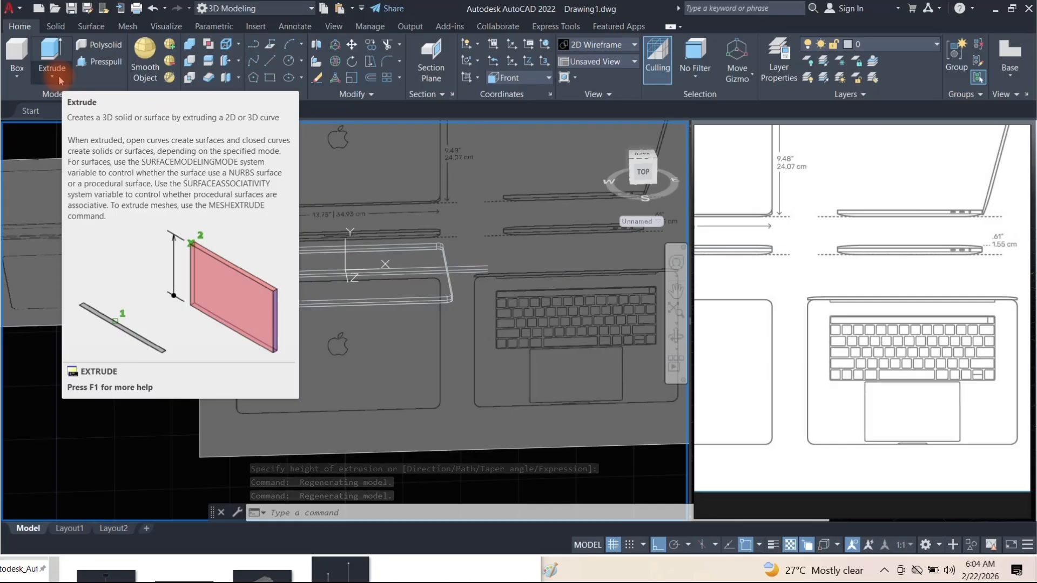
left_click(52, 60)
scroll(441, 262, "up", 5)
middle_click_drag(442, 261, 438, 221, "shift")
scroll(405, 223, "up", 5)
scroll(406, 223, "down", 5)
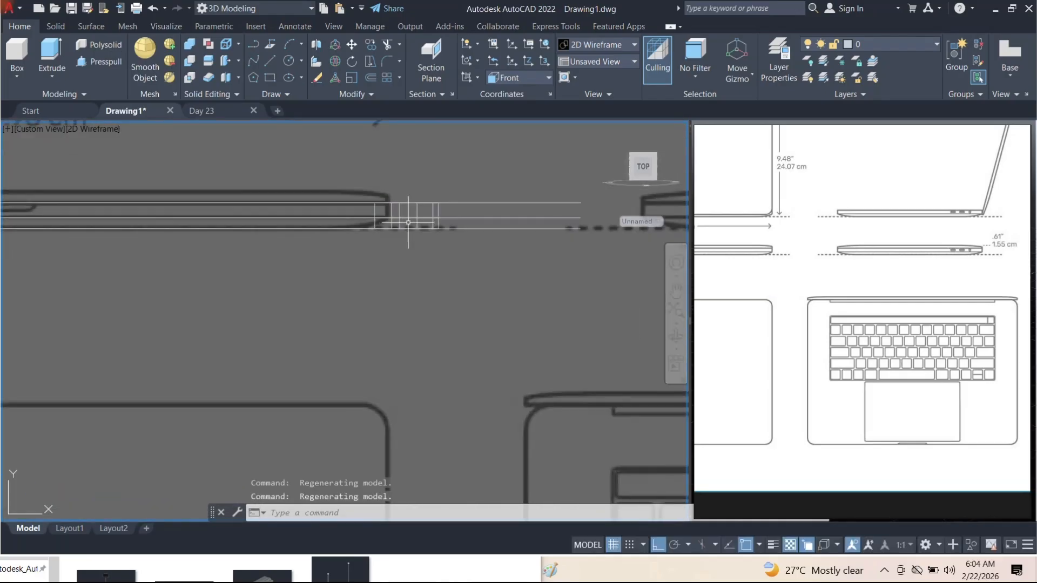
left_click(98, 132)
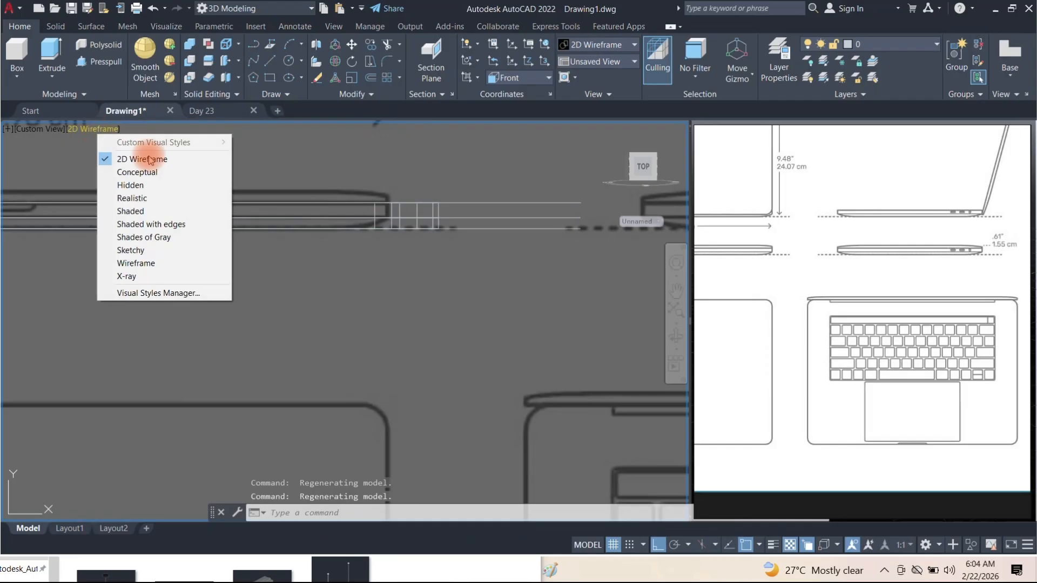
left_click(144, 172)
mouse_move(316, 259)
middle_mouse_down("shift")
mouse_move(199, 303)
mouse_move(276, 298)
mouse_move(315, 249)
mouse_move(319, 258)
middle_mouse_up("shift")
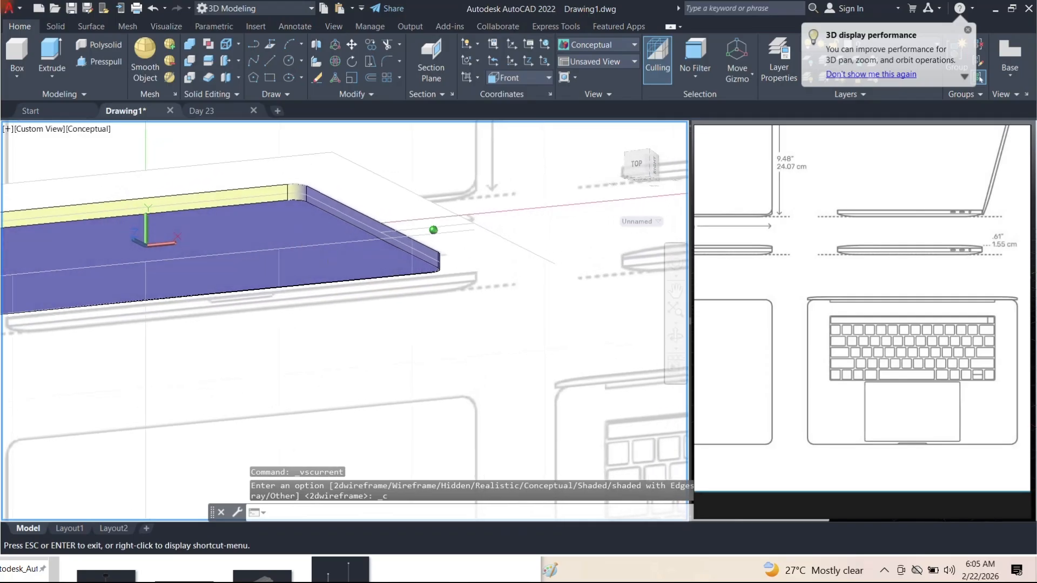
Compare the extruded body's corner and side profile with the curved edge profile in the reference image
scroll(860, 266, "up", 3)
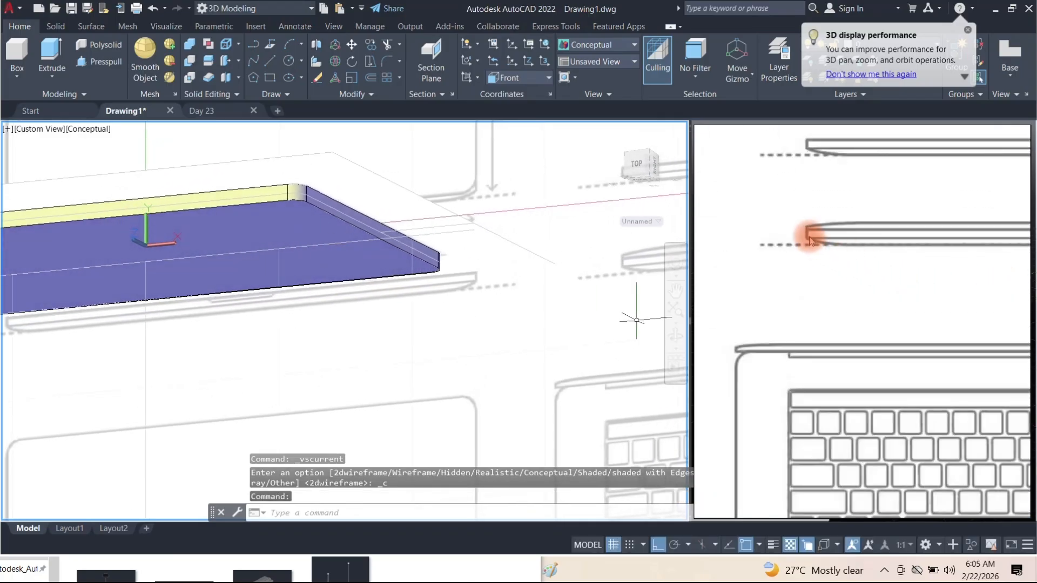
scroll(829, 250, "up", 5)
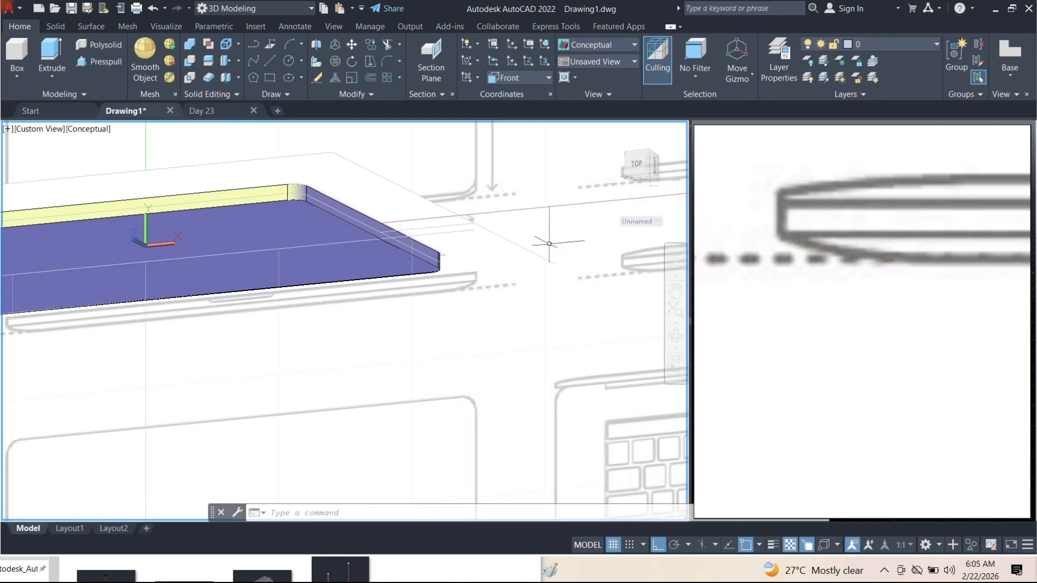
middle_click_drag(324, 204, 328, 225, "shift")
scroll(355, 231, "up", 2)
scroll(319, 208, "up", 3)
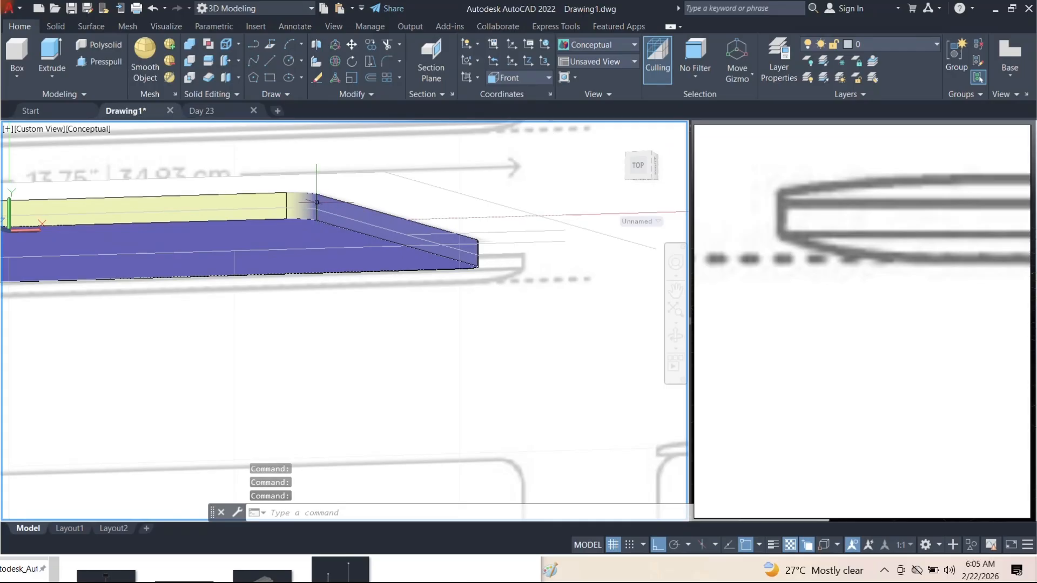
scroll(317, 205, "down", 3)
middle_click_drag(351, 273, 356, 284, "shift")
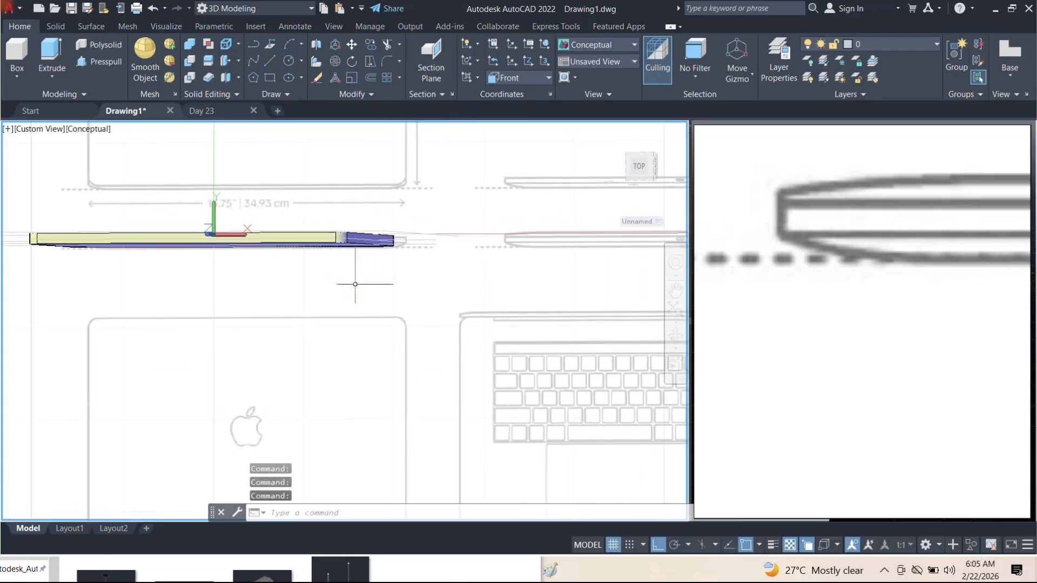
Undo the visual style change and the extrusion of the uppermost laptop outline
key("ctrl+z")
key("ctrl+z")
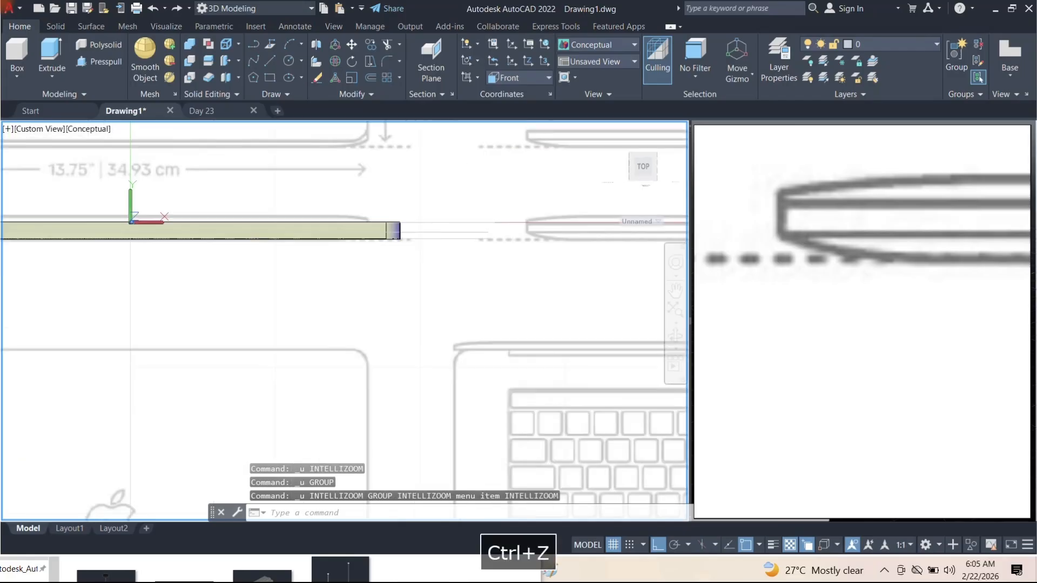
key("ctrl+z")
key("ctrl+z")
key("ctrl+z")
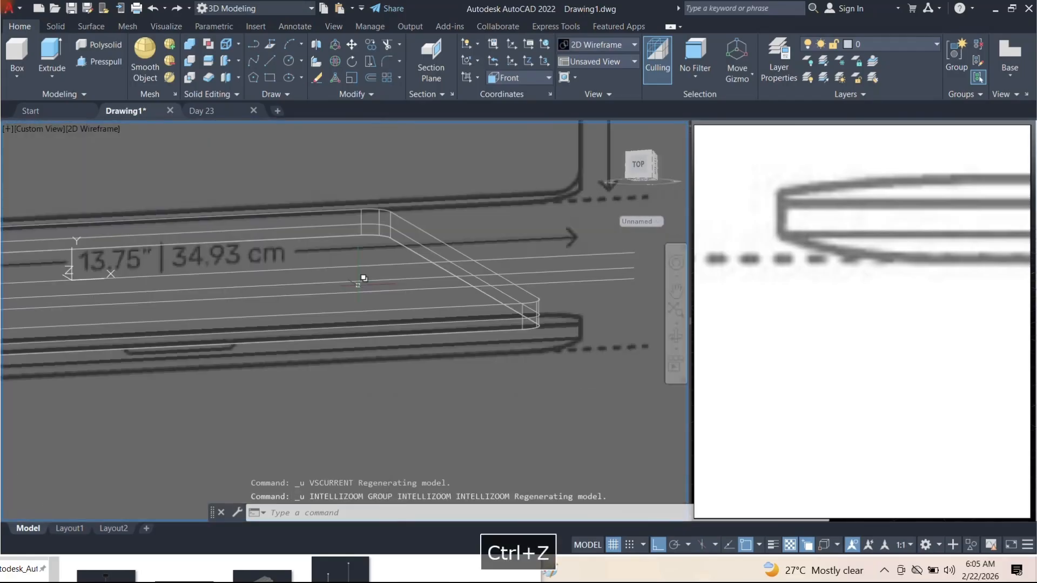
key("ctrl+z")
key("ctrl+z")
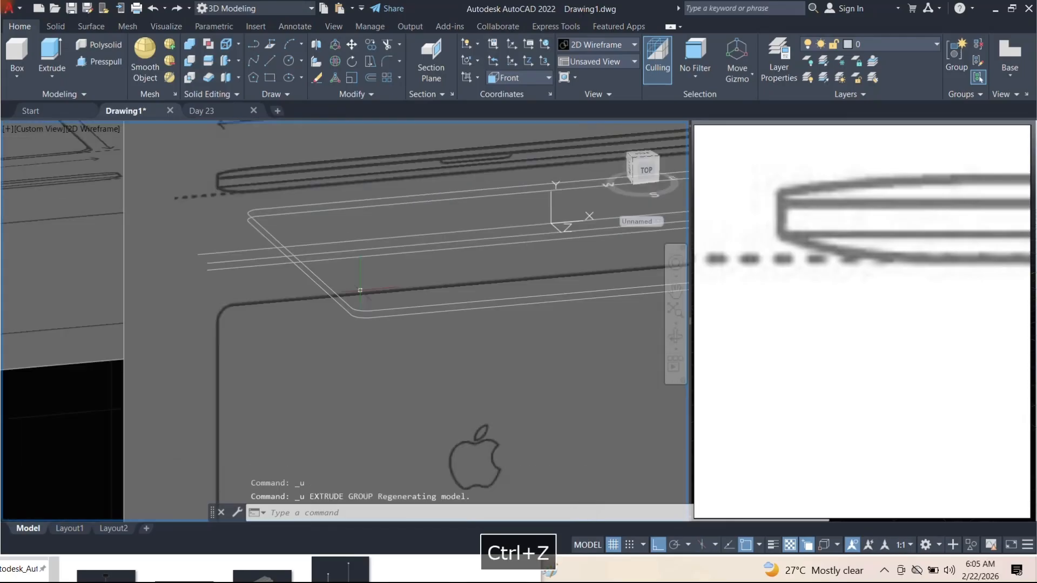
Loft the upper, middle and lowest rounded laptop outlines in order, using cross sections only
scroll(359, 282, "down", 3)
middle_click_drag(359, 282, 335, 248, "shift")
left_click(52, 76)
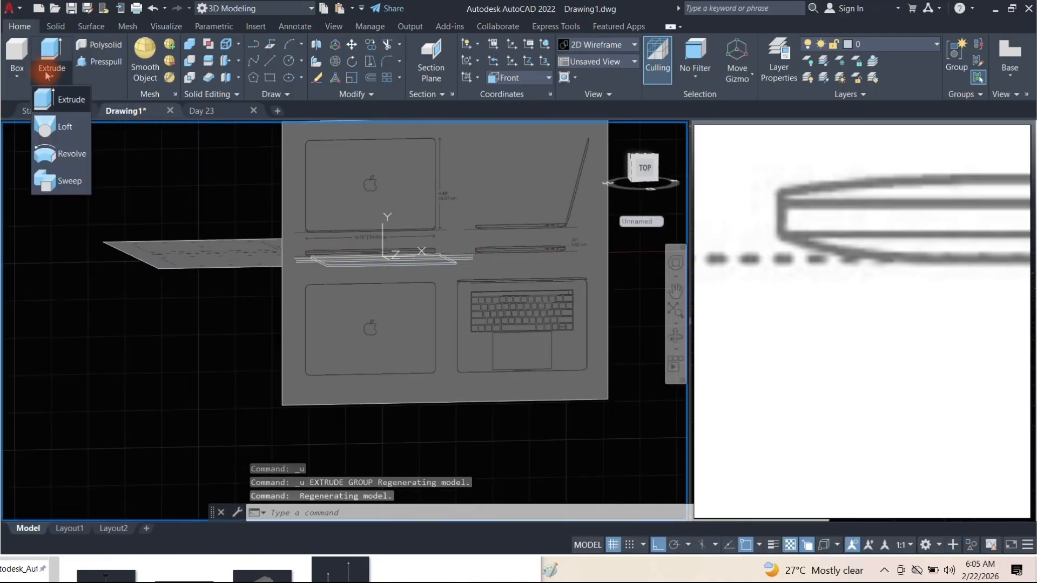
left_click(61, 128)
scroll(430, 260, "up", 5)
middle_click_drag(429, 261, 595, 300, "shift")
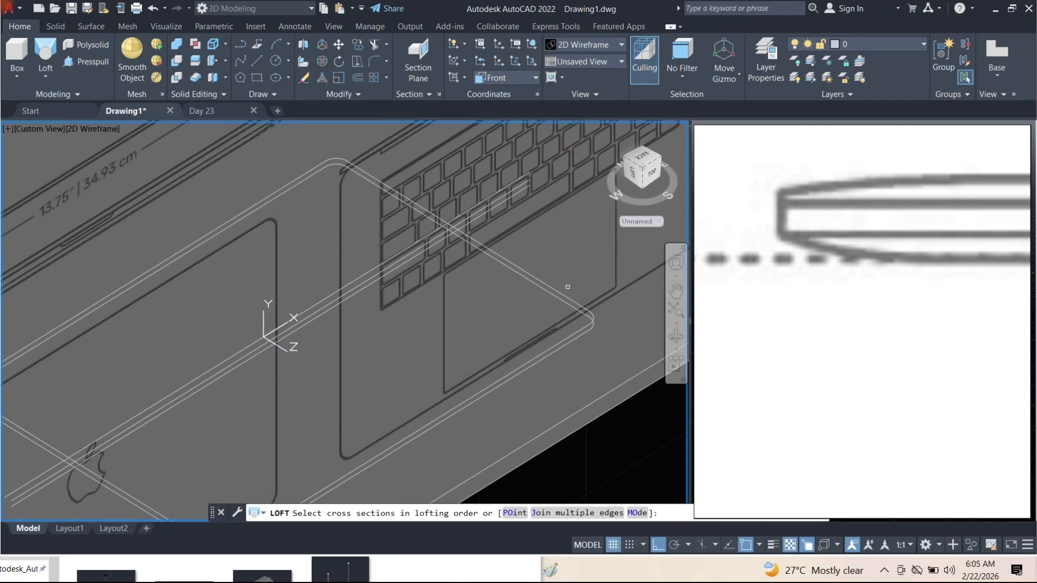
scroll(486, 233, "down", 5)
middle_click_drag(494, 294, 527, 284, "shift")
scroll(545, 254, "up", 4)
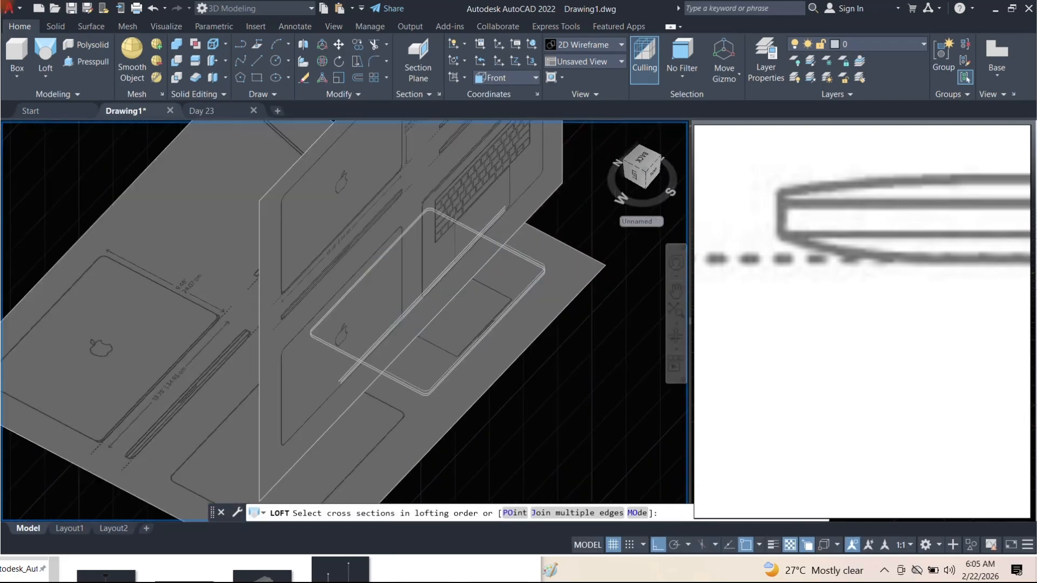
left_click(542, 263)
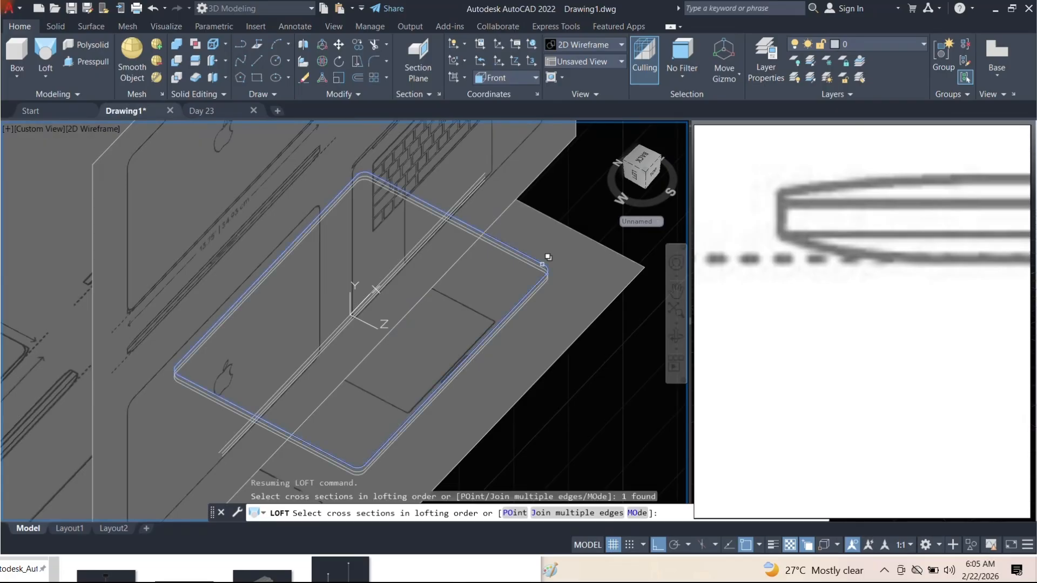
mouse_move(552, 259)
middle_mouse_down("shift")
mouse_move(558, 167)
mouse_move(574, 178)
middle_mouse_up("shift")
left_click(527, 322)
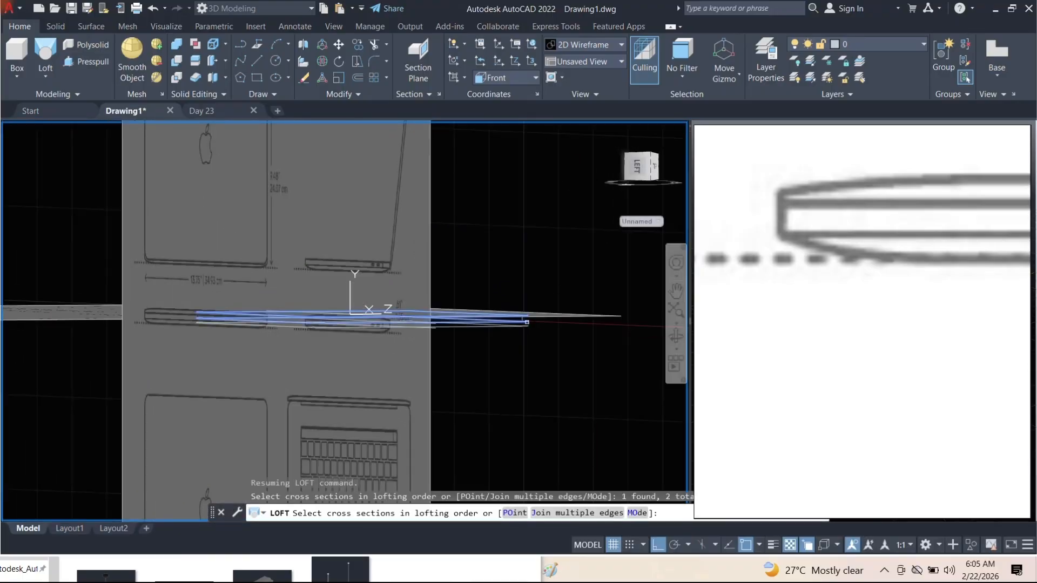
scroll(532, 326, "up", 3)
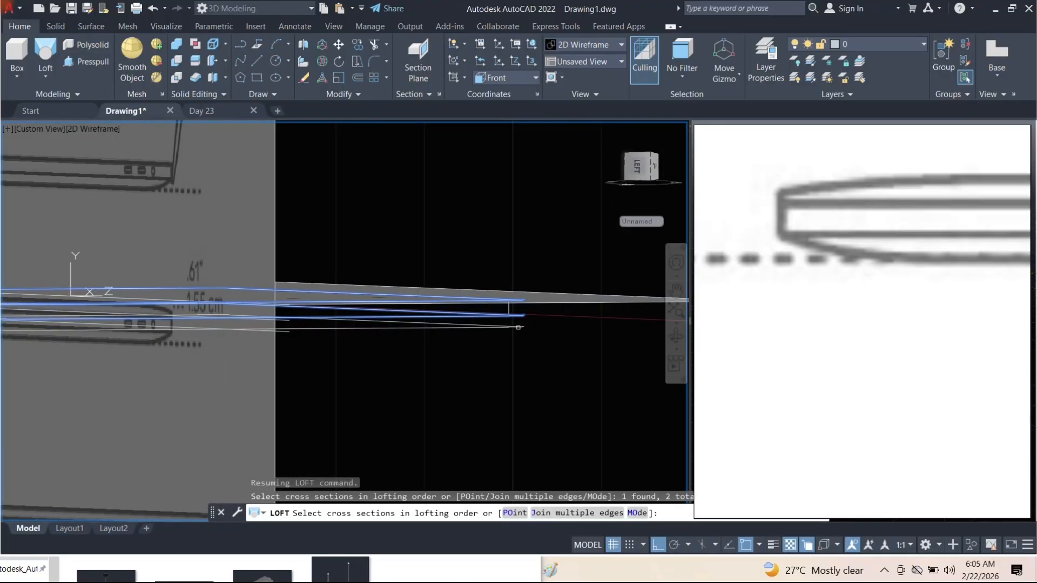
left_click(518, 327)
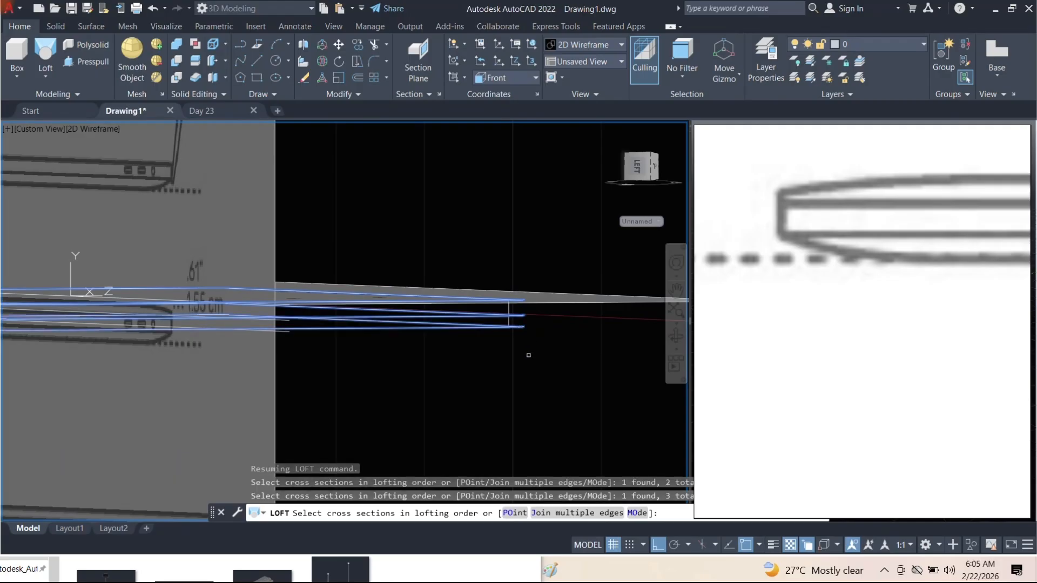
key("Return")
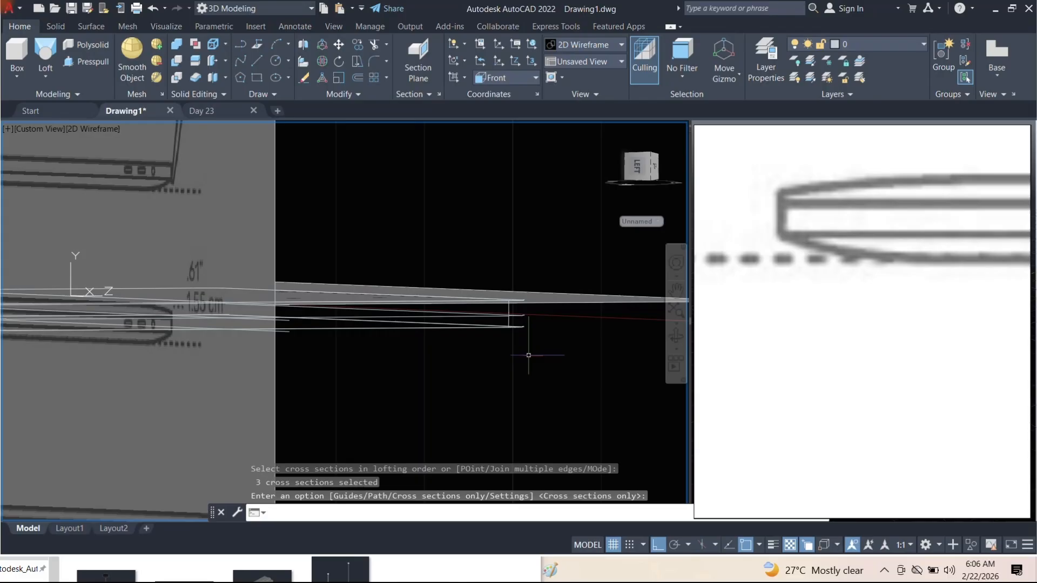
key("Return")
Show the lofted laptop body in the Conceptual visual style and inspect its corner against the reference profile
scroll(528, 355, "down", 5)
middle_click_drag(483, 316, 464, 335, "shift")
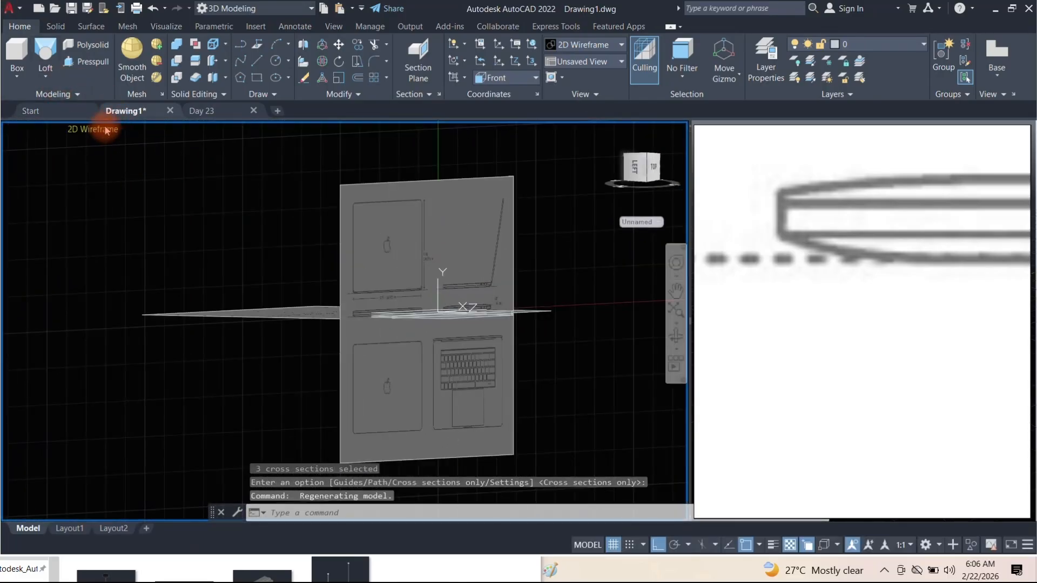
left_click(107, 131)
left_click(128, 173)
scroll(518, 340, "up", 3)
scroll(516, 334, "up", 5)
middle_click_drag(510, 283, 405, 250, "shift")
scroll(402, 233, "up", 3)
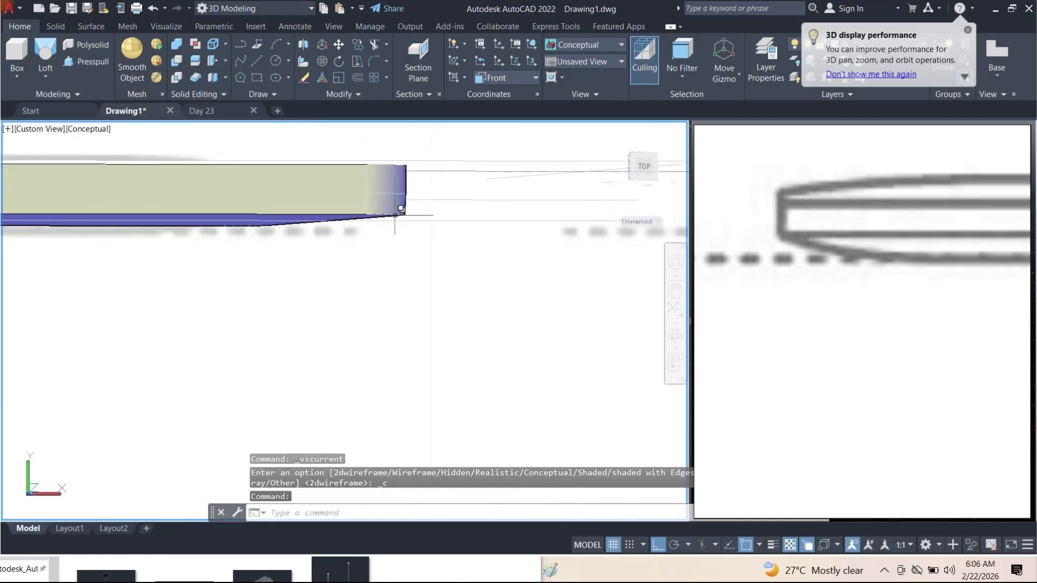
scroll(394, 215, "down", 3)
middle_click_drag(395, 215, 348, 216, "shift")
scroll(345, 217, "up", 4)
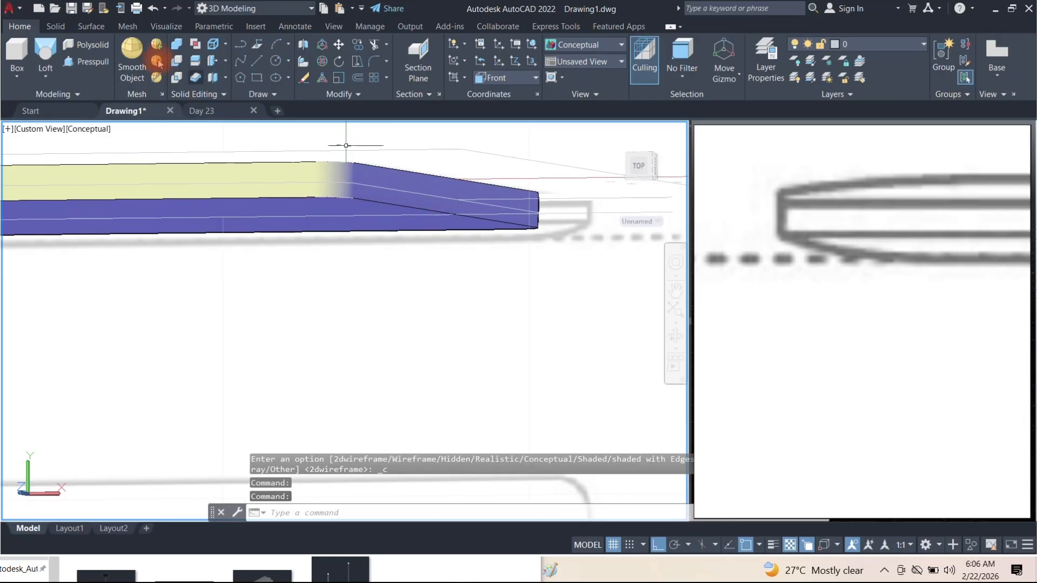
Try to fillet the lower edge at the lofted body's short side with a radius of 2
left_click(91, 26)
left_click(55, 26)
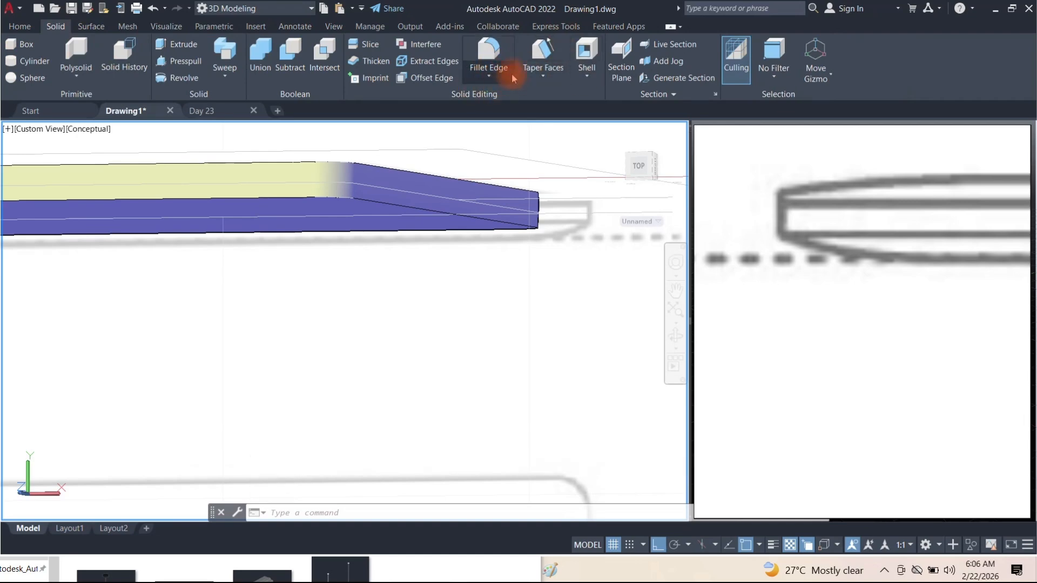
left_click(492, 81)
left_click(489, 97)
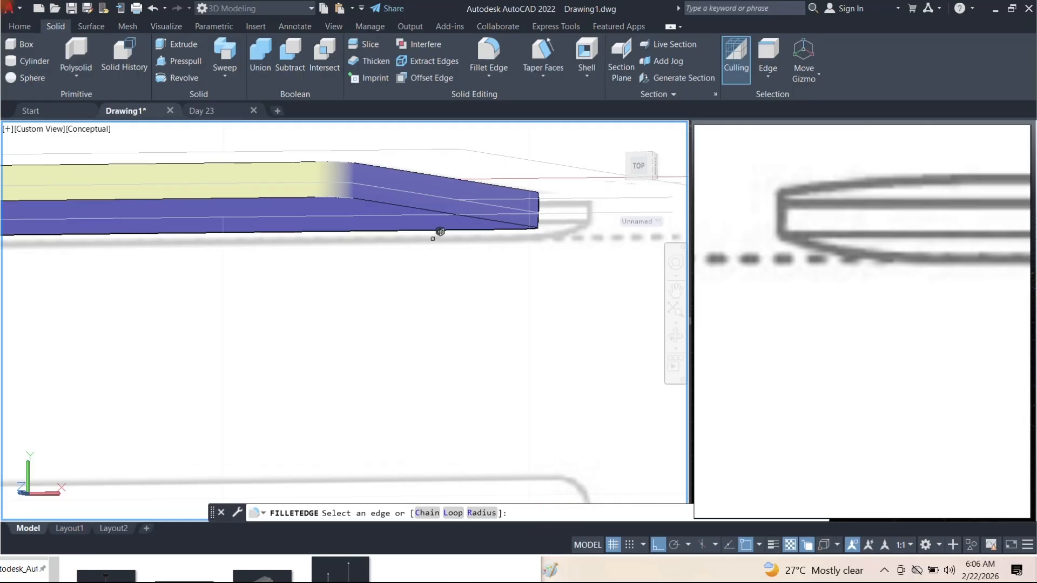
left_click(480, 513)
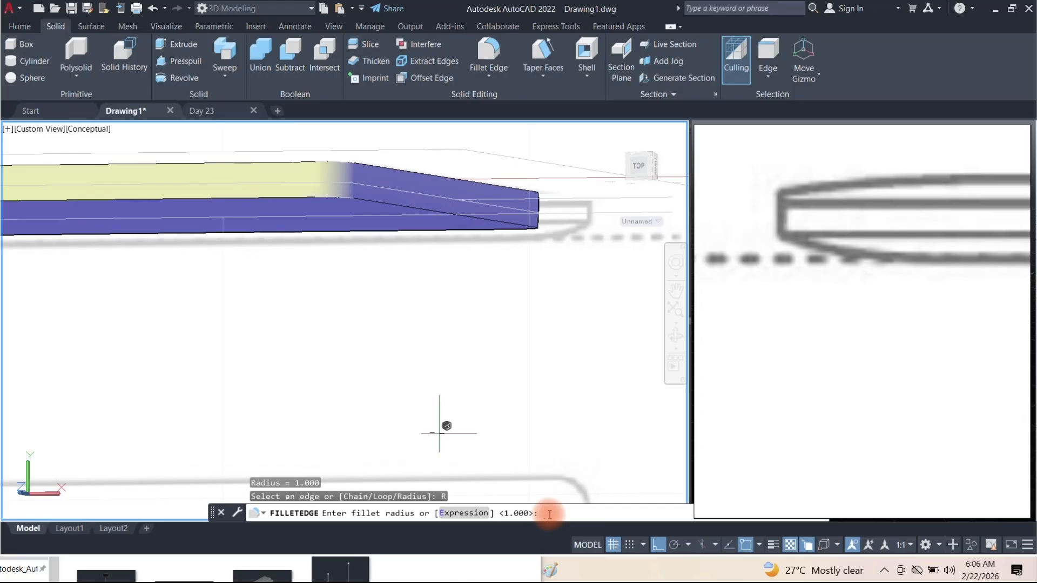
type("2")
key("Return")
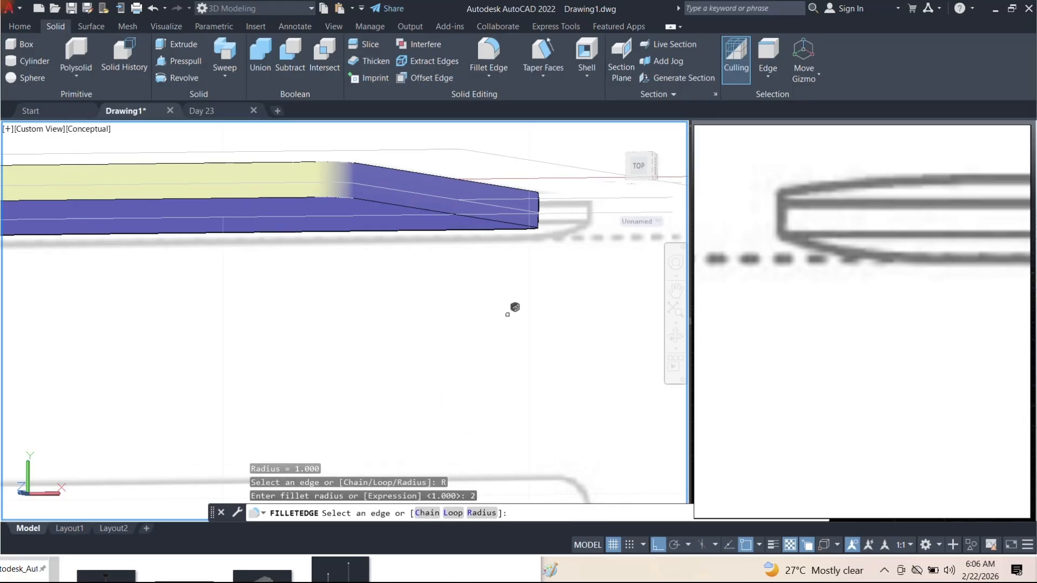
left_click(393, 205)
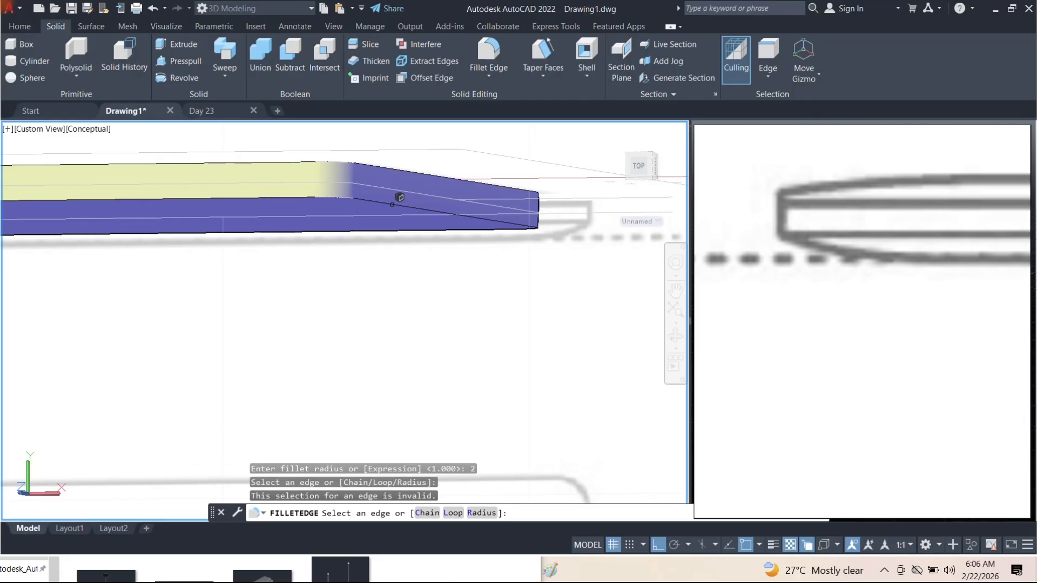
middle_click_drag(409, 257, 426, 259, "shift")
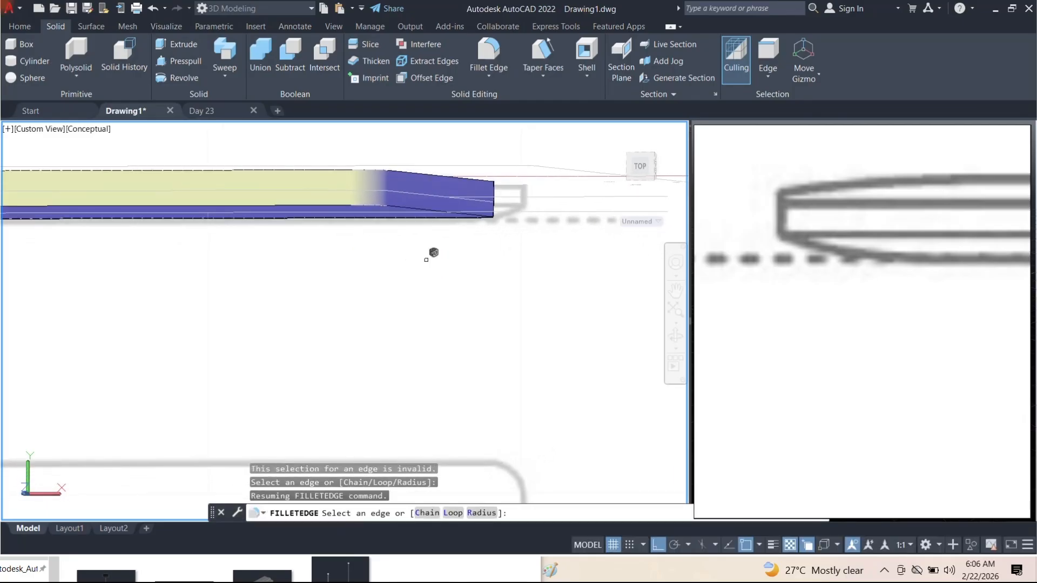
scroll(425, 197, "up", 3)
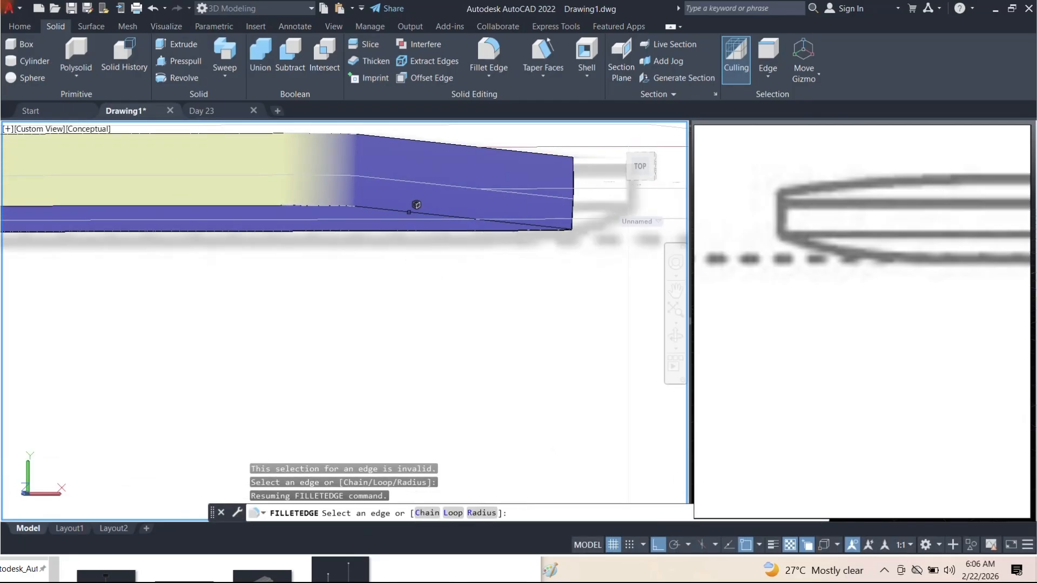
left_click(416, 205)
key("Escape")
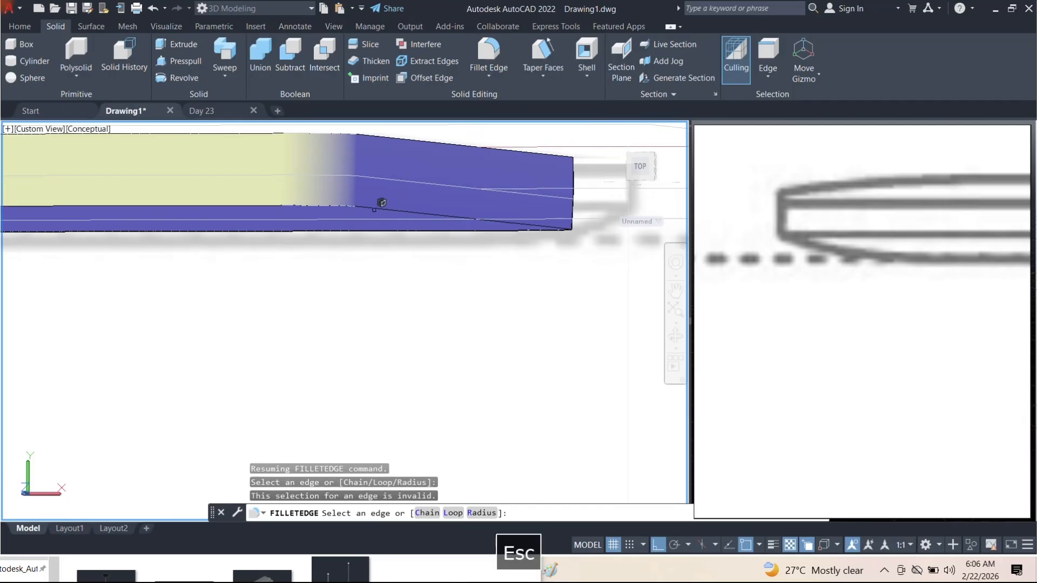
key("Return")
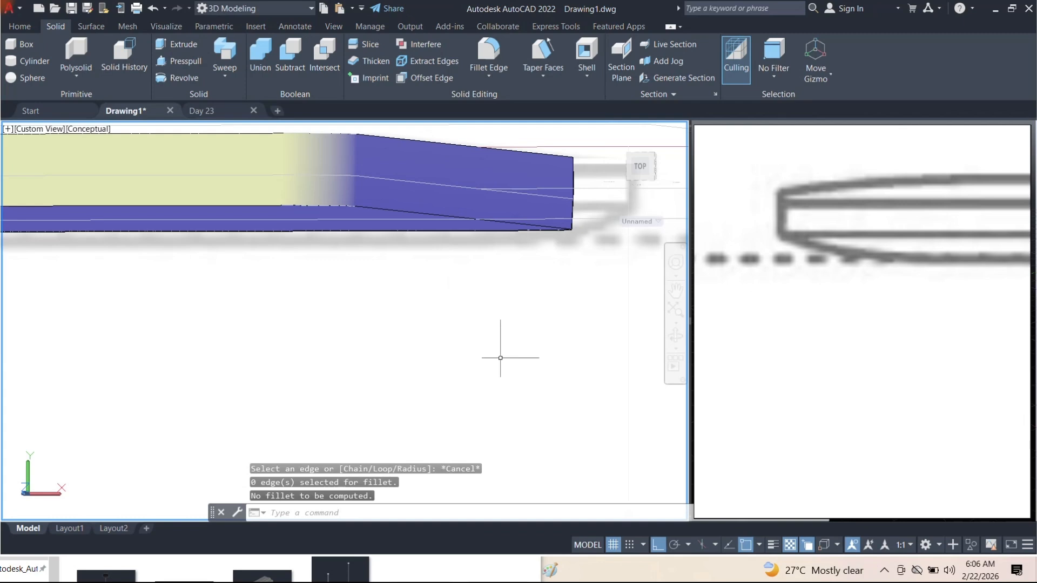
key("Escape")
key("Escape")
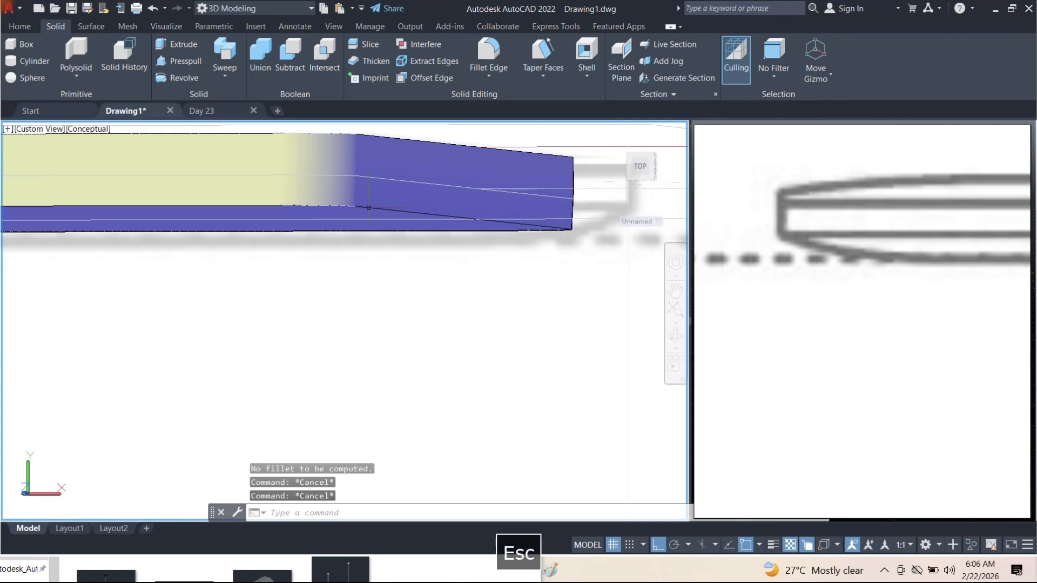
Delete the lowest outline polyline overlapping the bottom edge of the lofted body
left_click(370, 208)
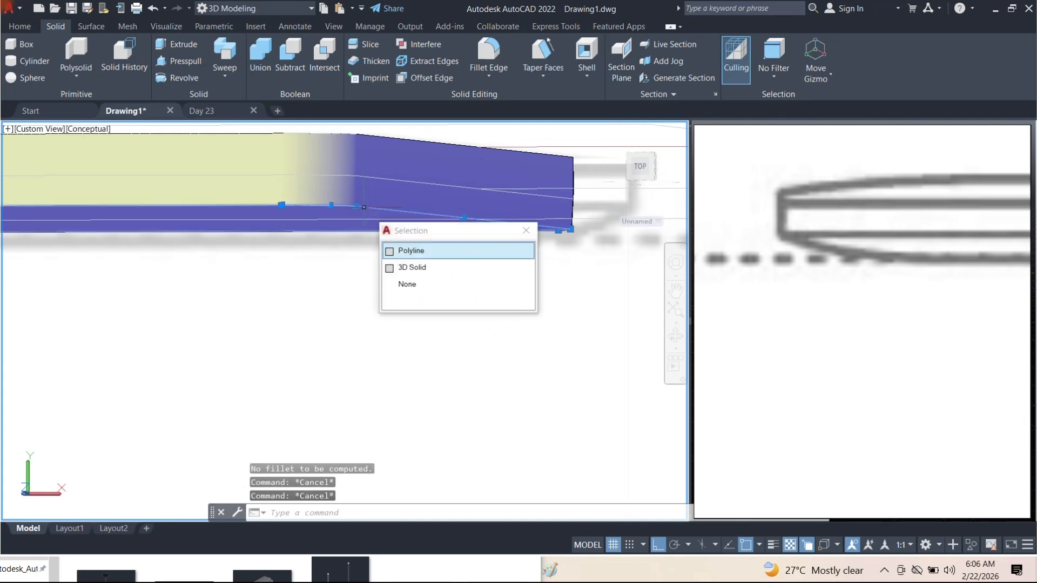
left_click(412, 252)
key("Delete")
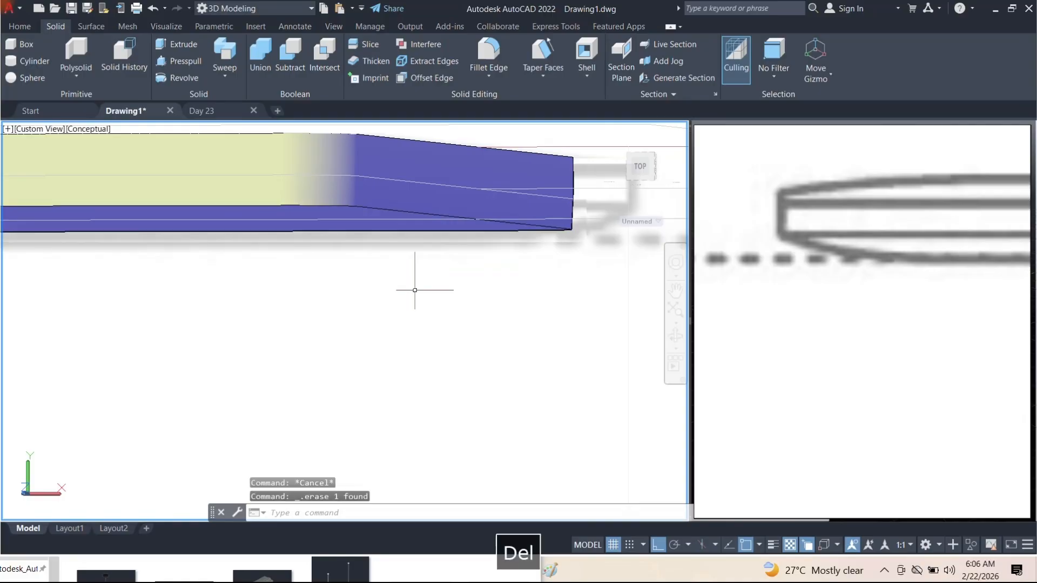
Try to fillet the lofted body's lower edge near its corner with a radius of 2
left_click(489, 56)
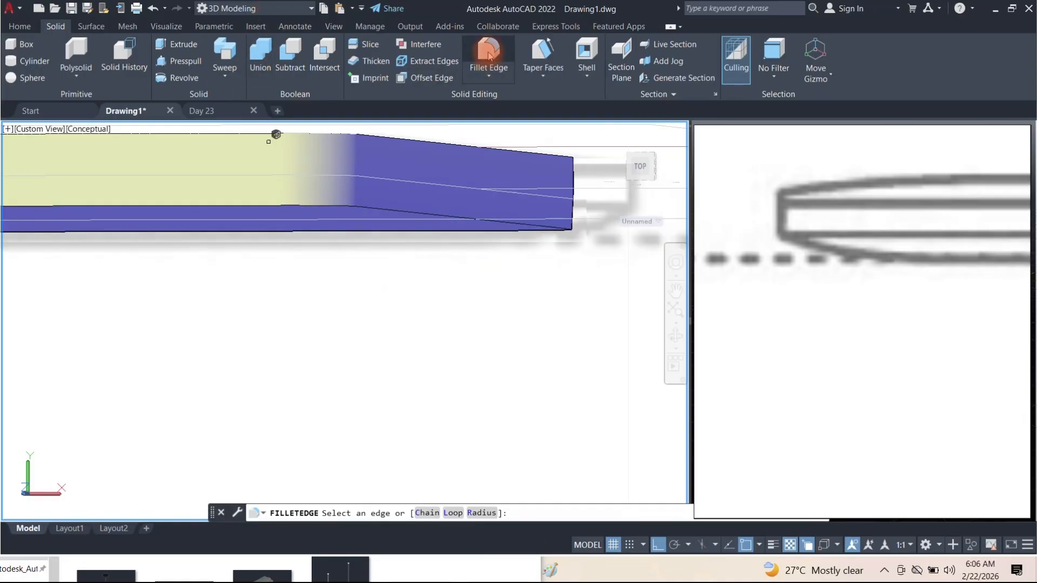
left_click(482, 512)
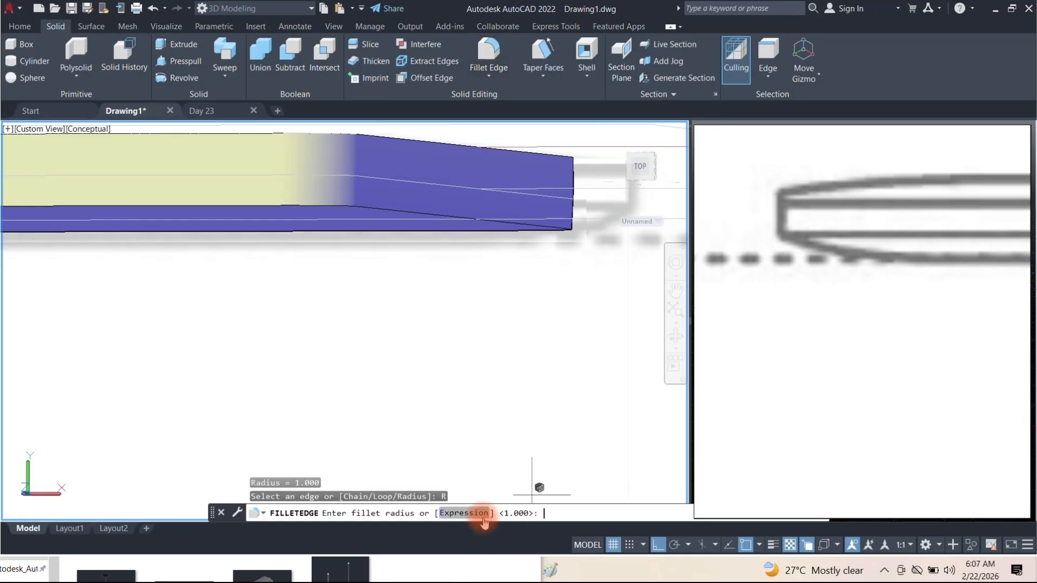
type("2")
key("Return")
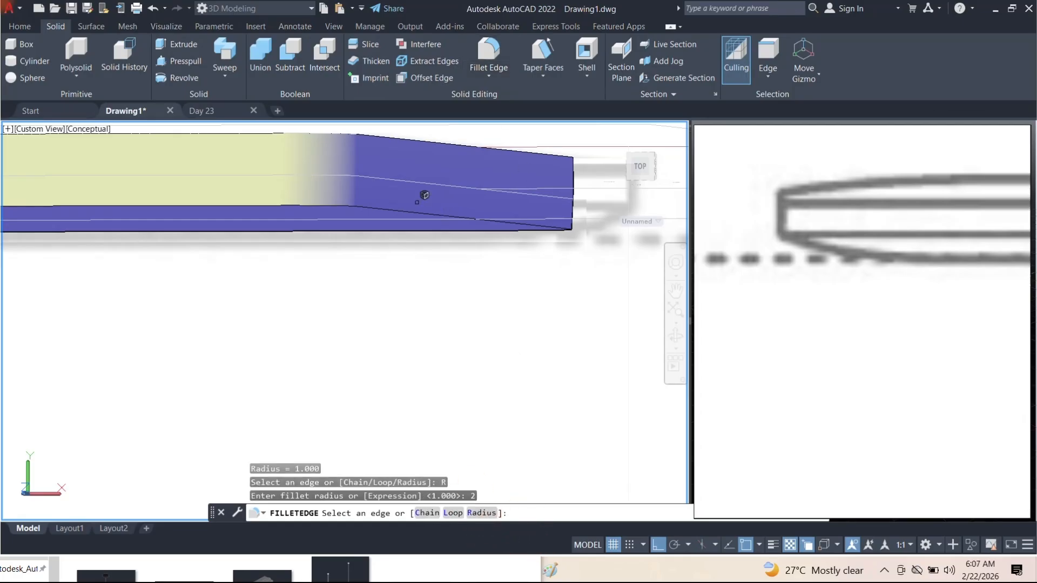
left_click(405, 211)
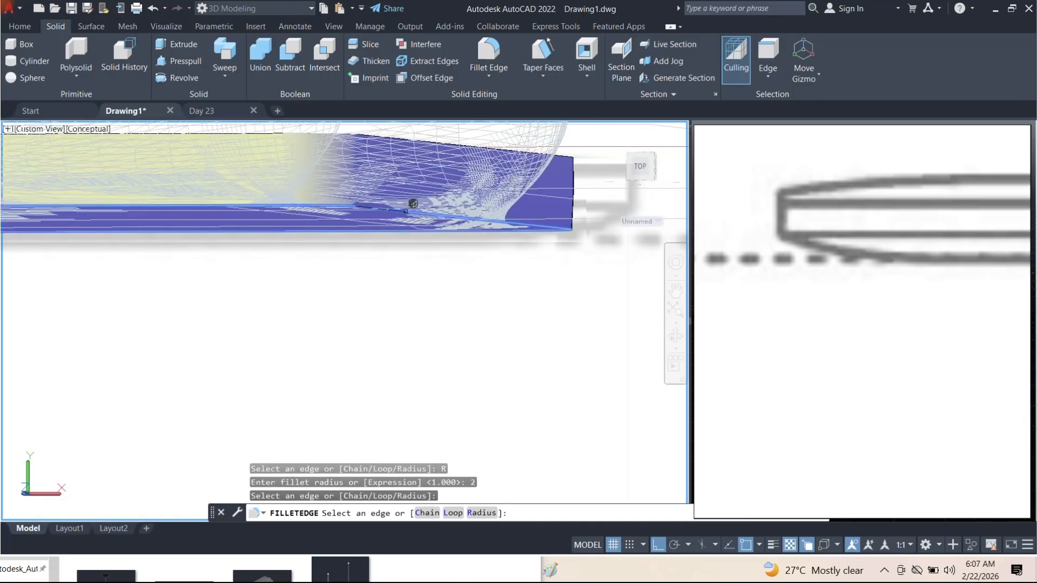
mouse_move(442, 231)
middle_mouse_down("shift")
mouse_move(462, 273)
mouse_move(459, 227)
middle_mouse_up("shift")
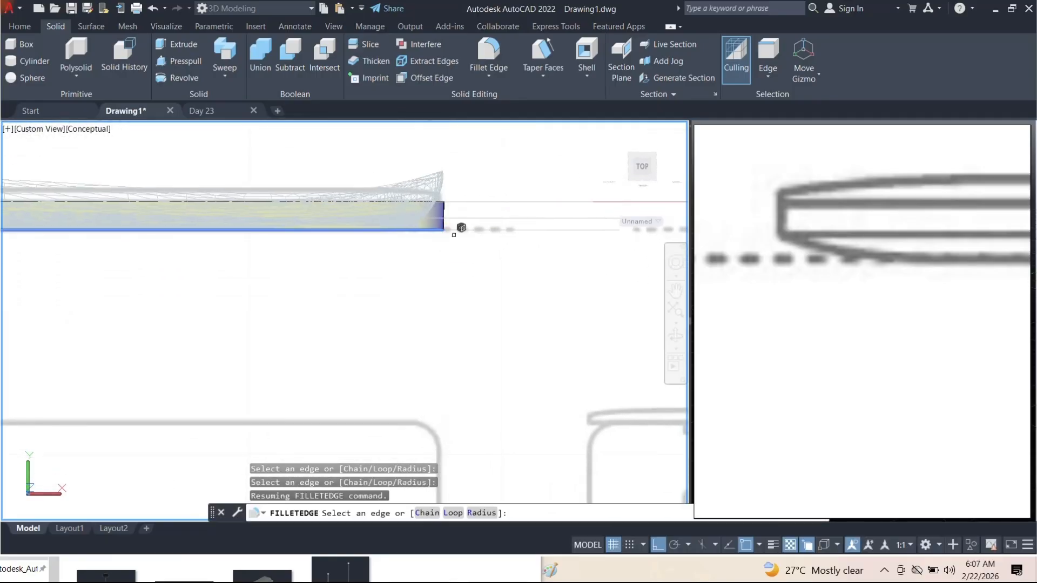
key("Escape")
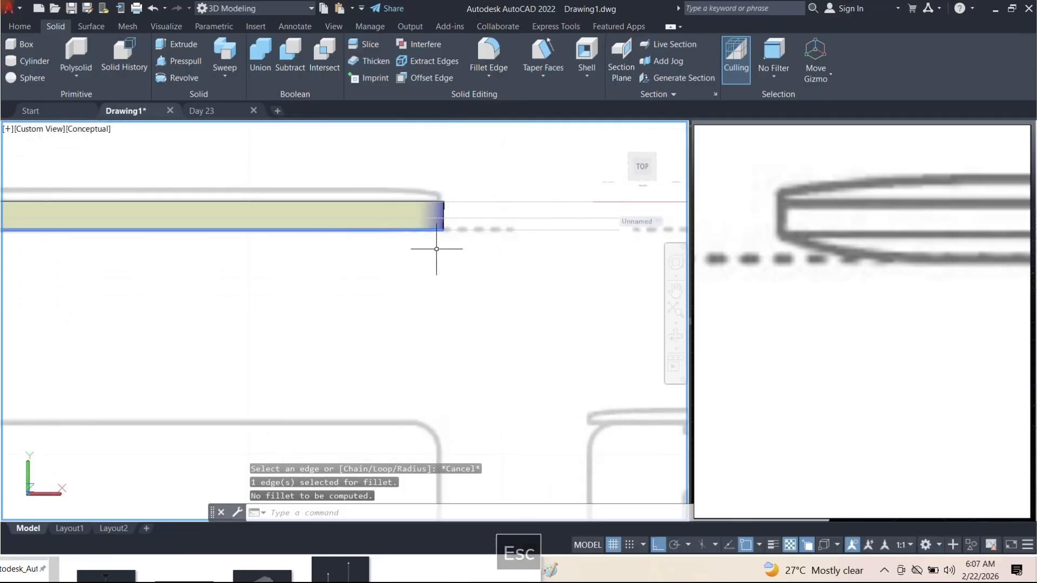
Try to fillet the lofted body's lower edge again with a smaller radius of 0.5
middle_click_drag(447, 243, 423, 238, "shift")
scroll(424, 238, "up", 3)
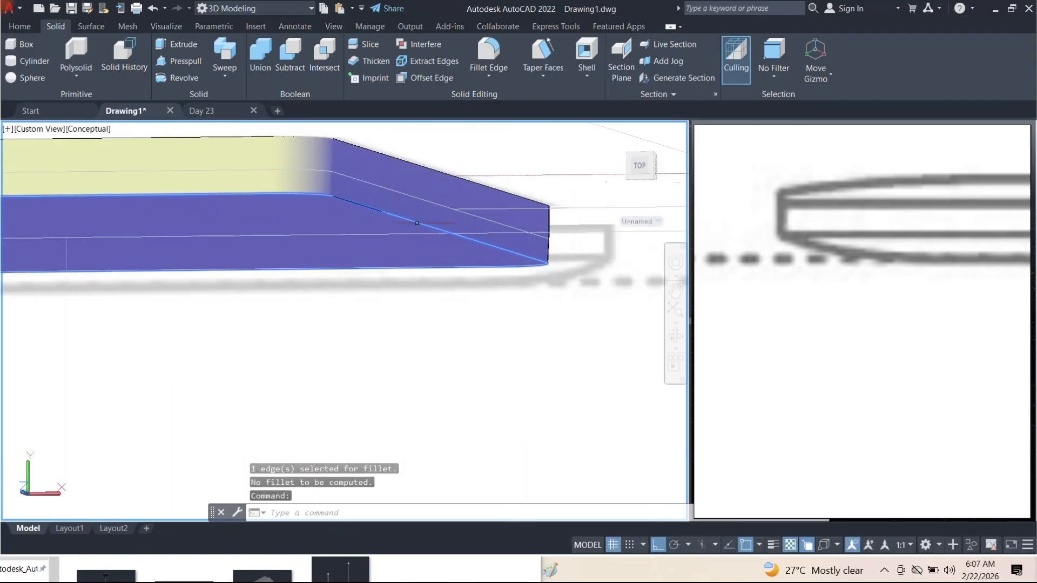
left_click(489, 52)
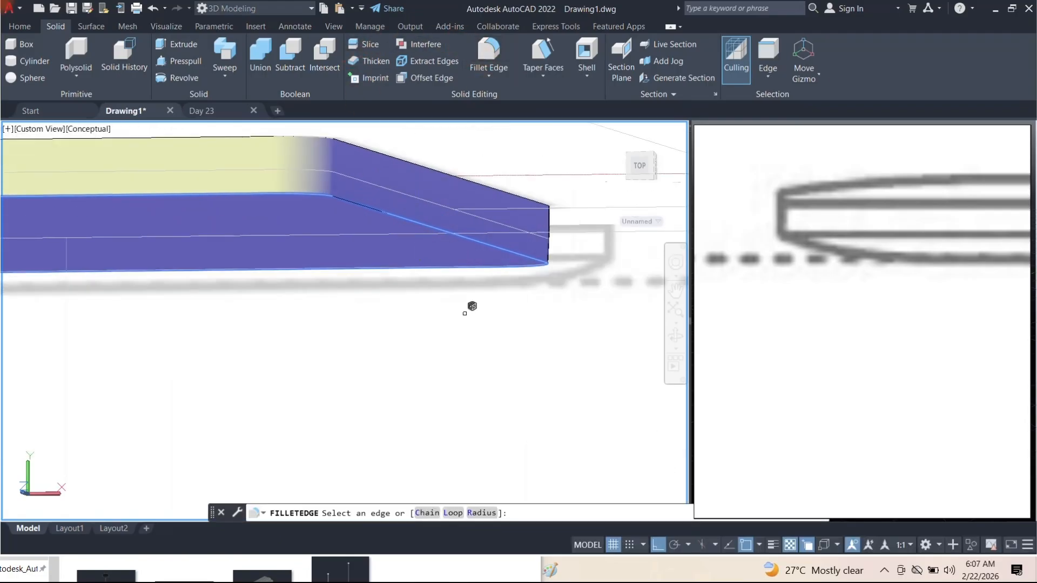
left_click(482, 513)
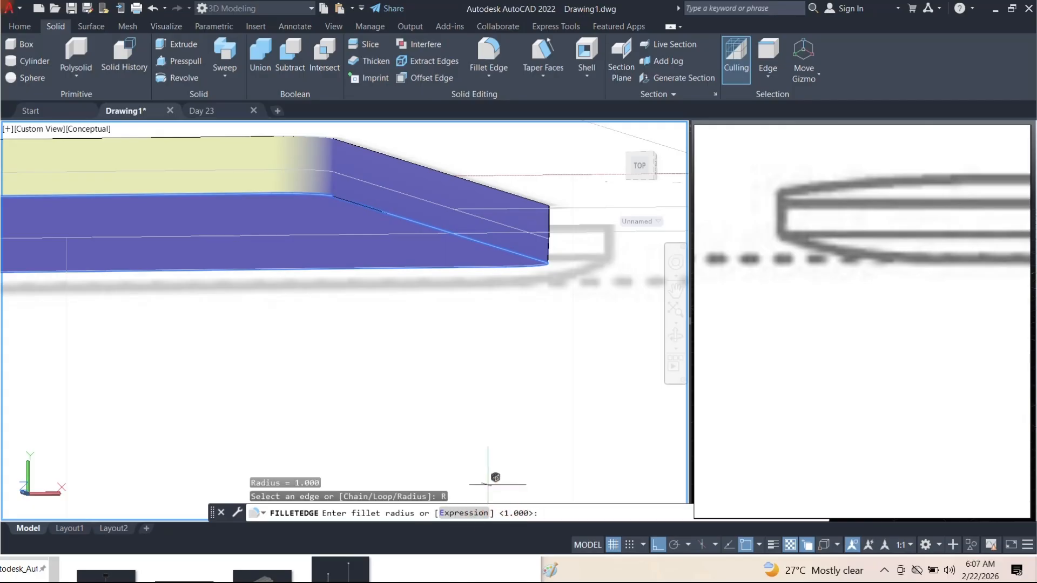
left_click(558, 517)
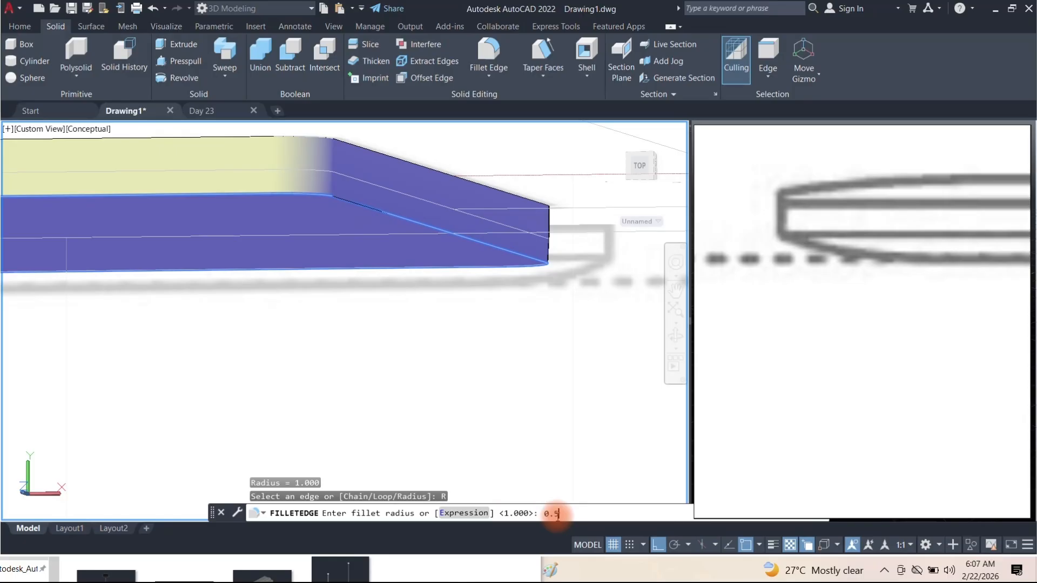
key("Return")
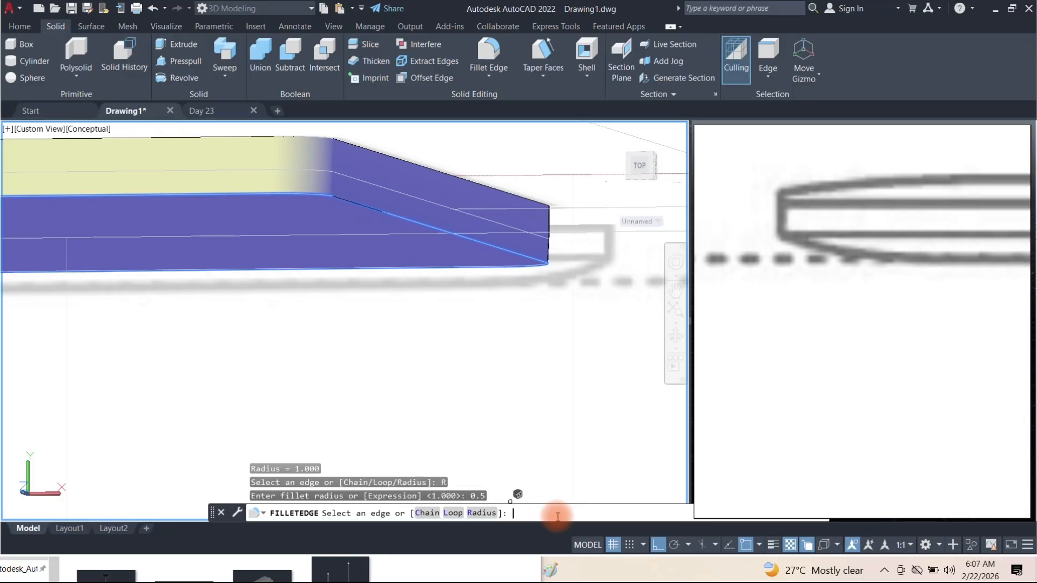
left_click(395, 216)
middle_click_drag(424, 252, 445, 254, "shift")
key("Escape")
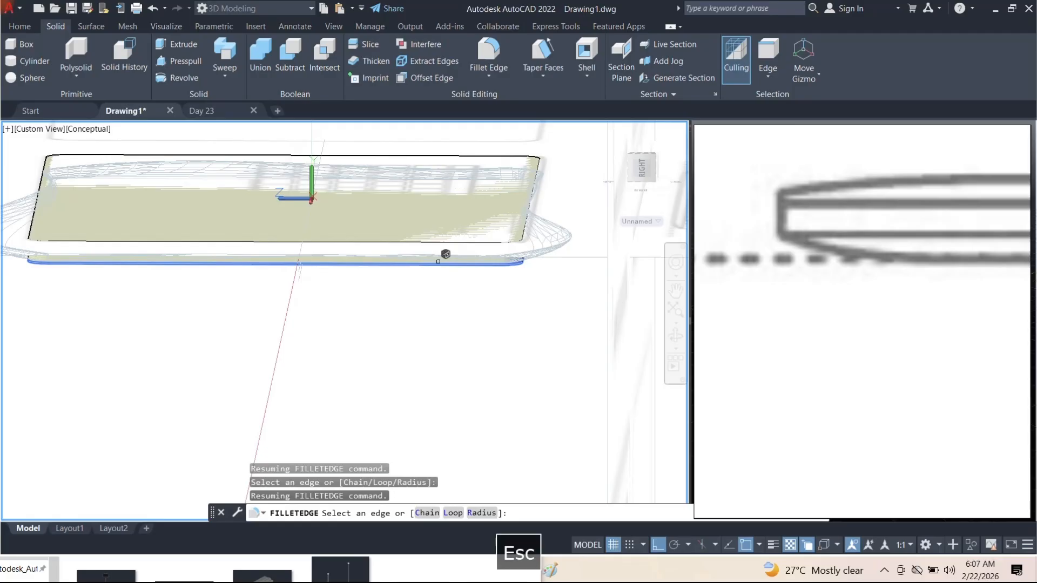
key("Escape")
Try to fillet the lower edge along the body's short side with a radius of 0.3
middle_click_drag(497, 229, 494, 196, "shift")
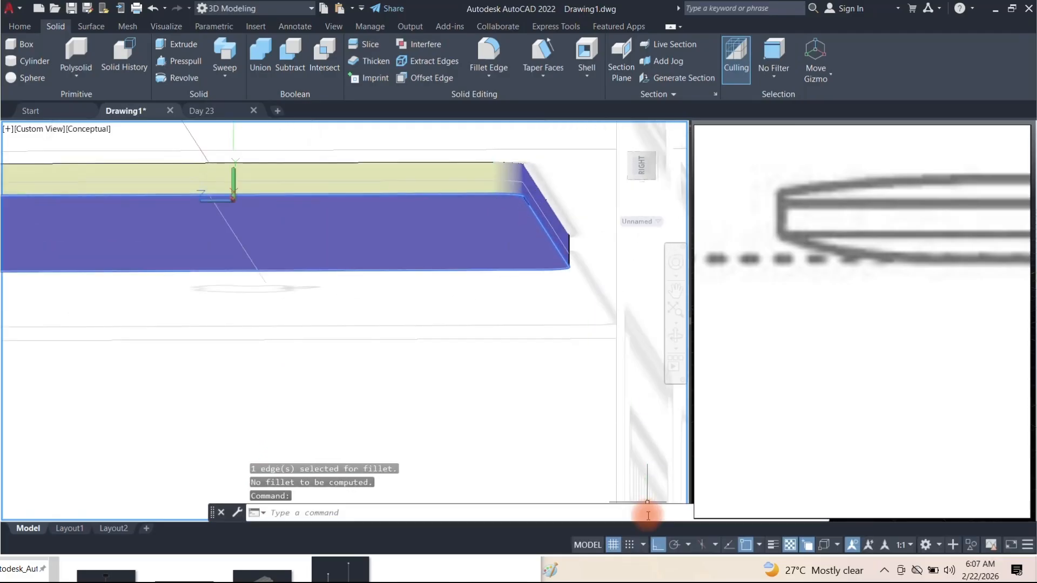
left_click(496, 69)
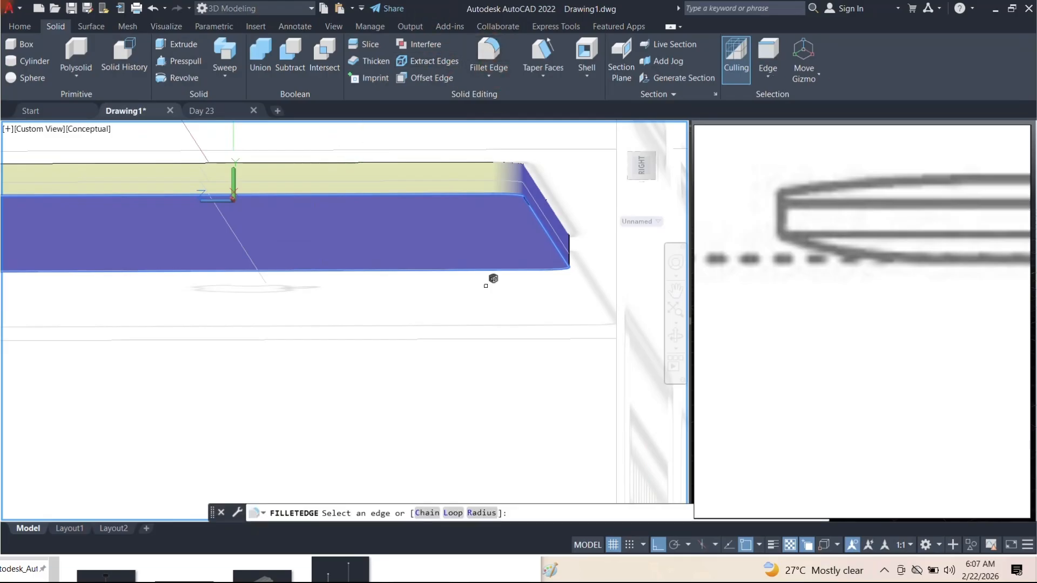
left_click(481, 513)
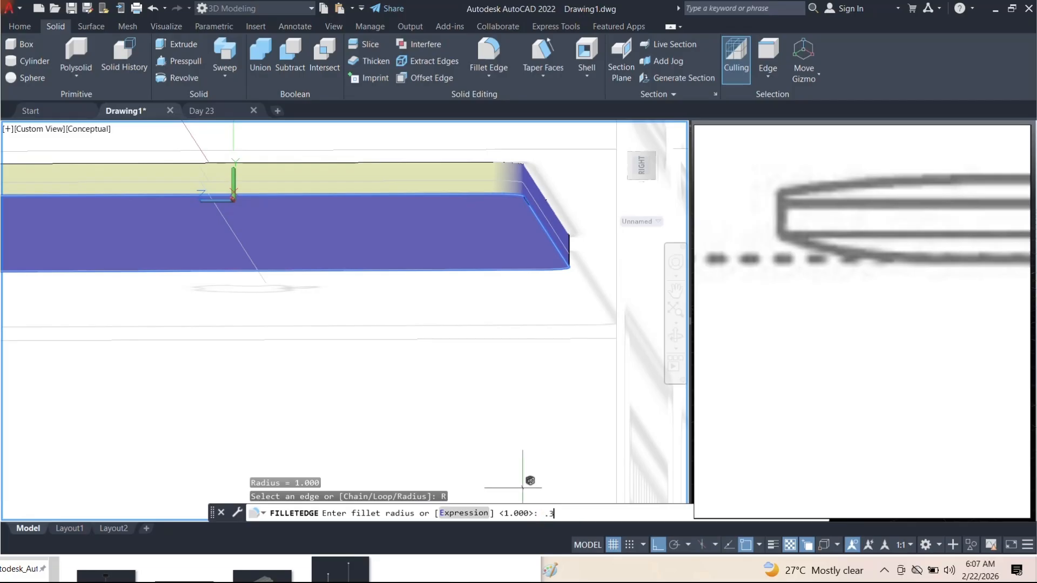
type(".3")
key("Return")
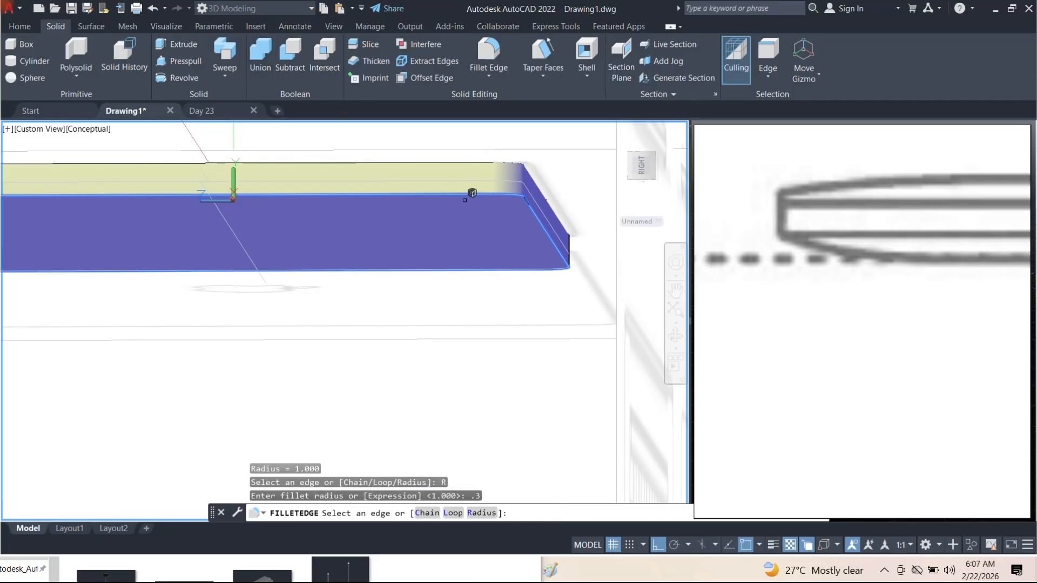
left_click(543, 207)
mouse_move(534, 191)
middle_mouse_down("shift")
mouse_move(527, 127)
mouse_move(567, 162)
mouse_move(510, 228)
mouse_move(535, 248)
mouse_move(551, 178)
mouse_move(542, 188)
middle_mouse_up("shift")
scroll(541, 191, "down", 4)
key("Escape")
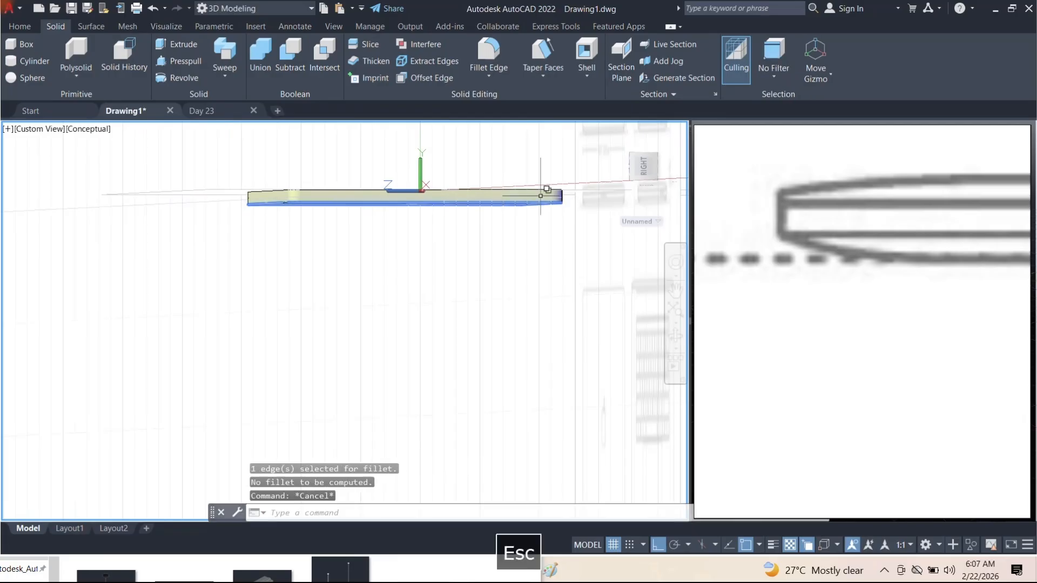
Examine the lofted body's corner and underside, and compare its outline with the reference drawing sheet
middle_click_drag(492, 216, 574, 208, "shift")
scroll(461, 192, "up", 5)
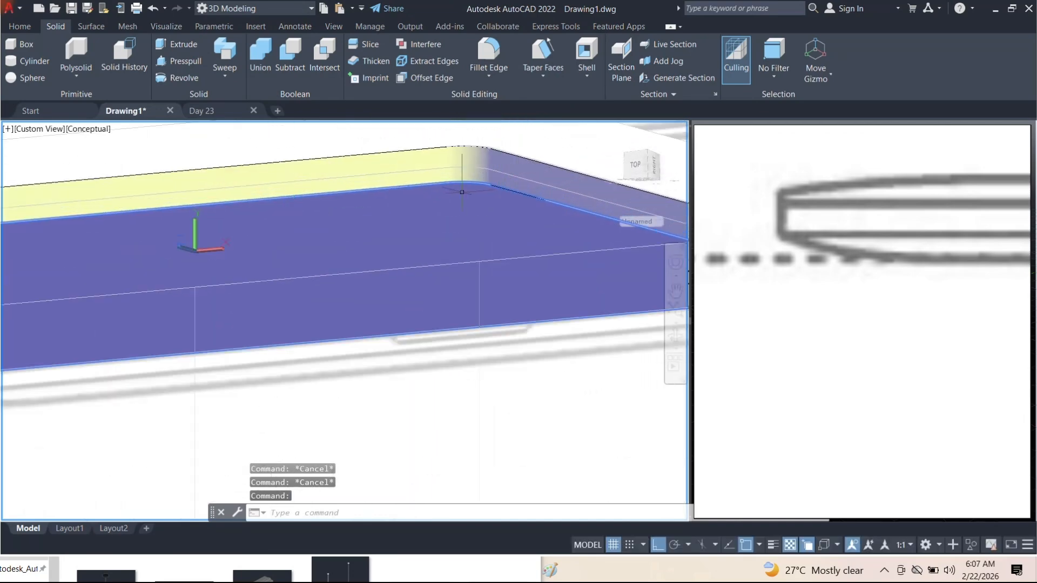
scroll(463, 192, "down", 5)
middle_click_drag(464, 192, 367, 379, "shift")
scroll(435, 208, "up", 4)
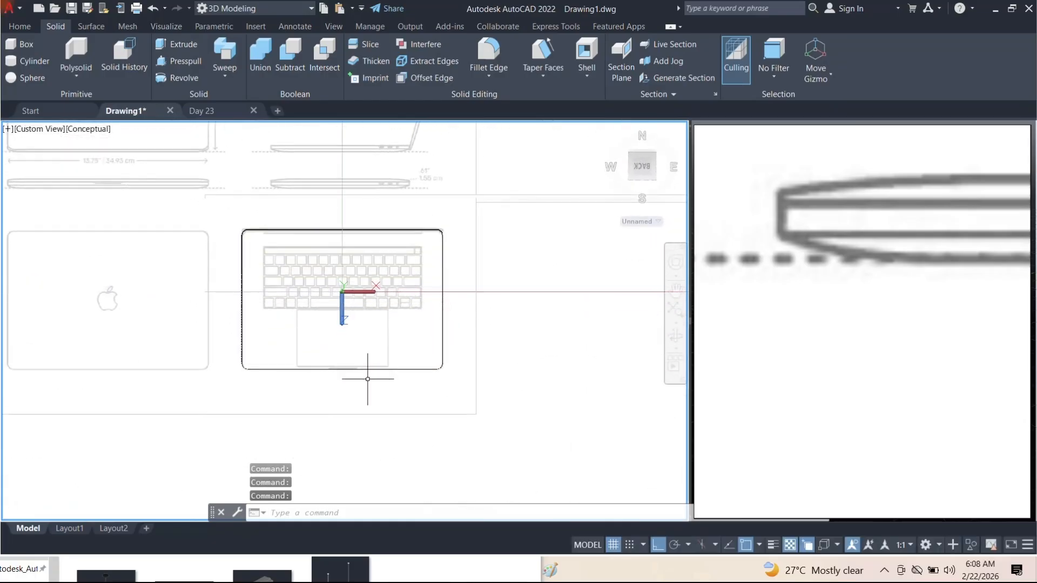
scroll(822, 273, "down", 6)
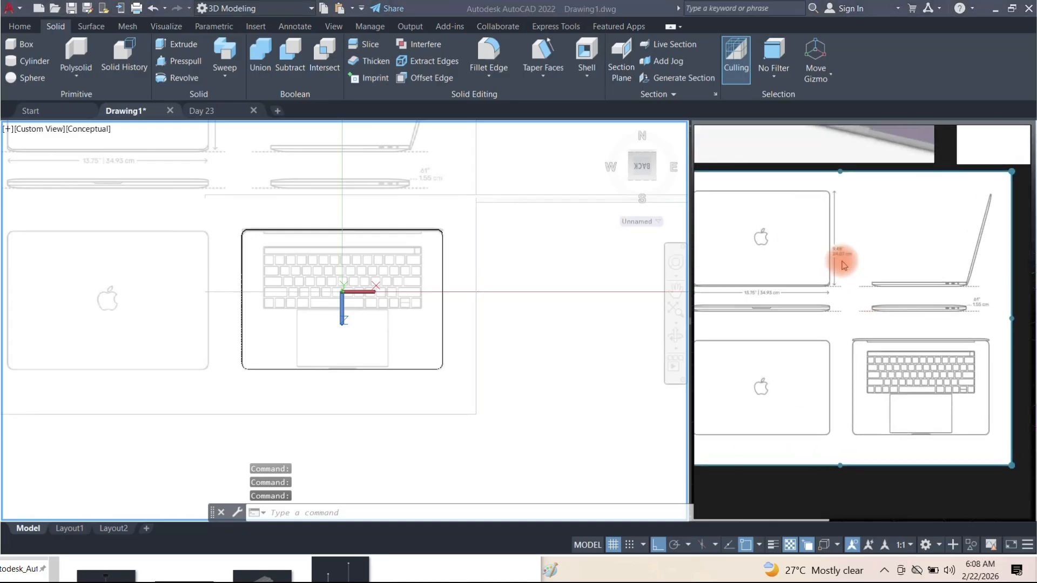
scroll(444, 316, "down", 6)
scroll(391, 222, "up", 6)
scroll(402, 229, "down", 2)
scroll(403, 230, "down", 5)
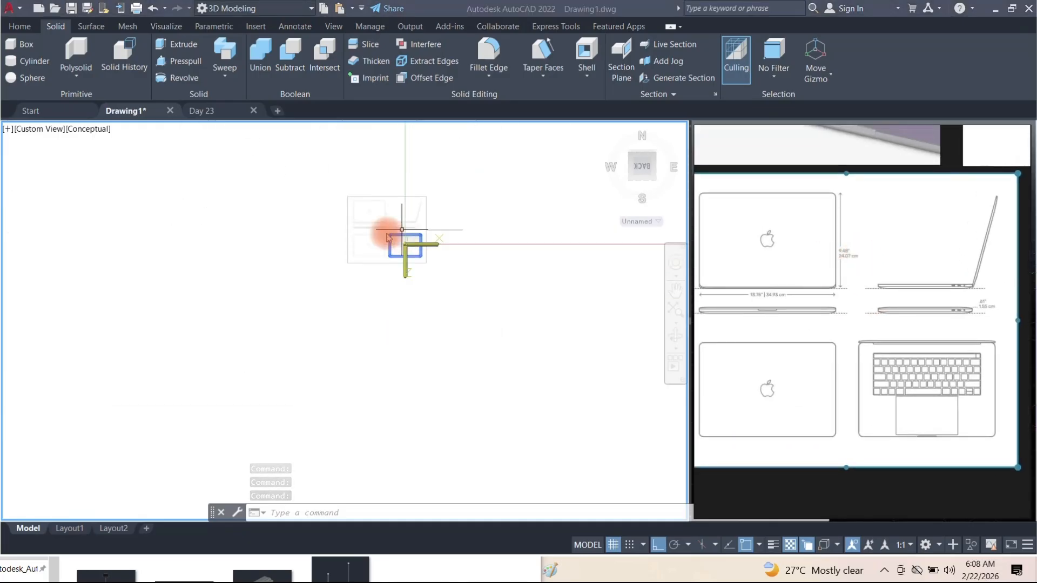
Display the model in the 2D Wireframe visual style and restore the World coordinate system
left_click(86, 130)
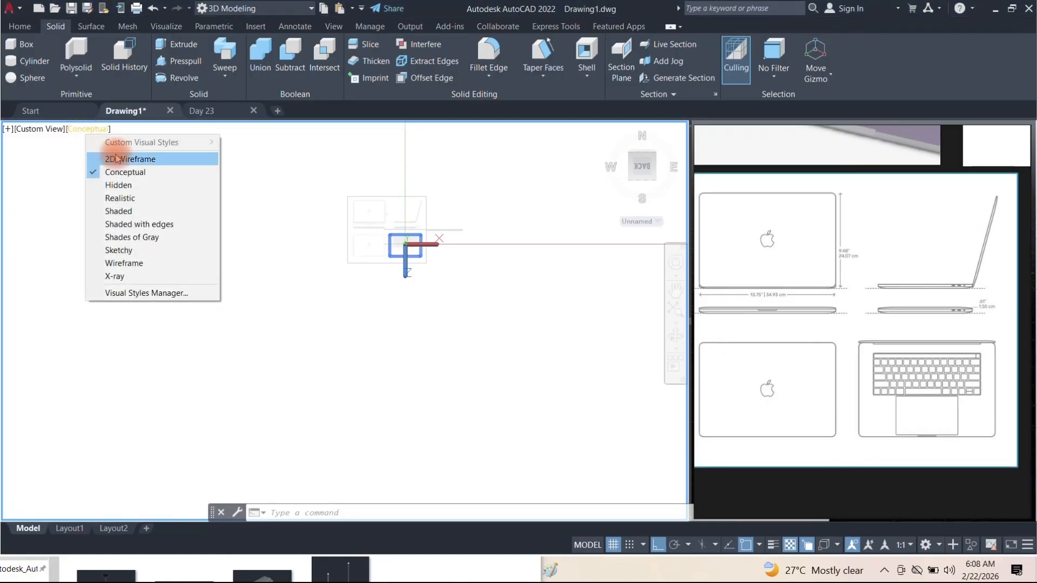
left_click(117, 158)
scroll(346, 222, "up", 4)
scroll(325, 222, "down", 2)
middle_click_drag(468, 241, 345, 98)
middle_click_drag(351, 232, 389, 301, "shift")
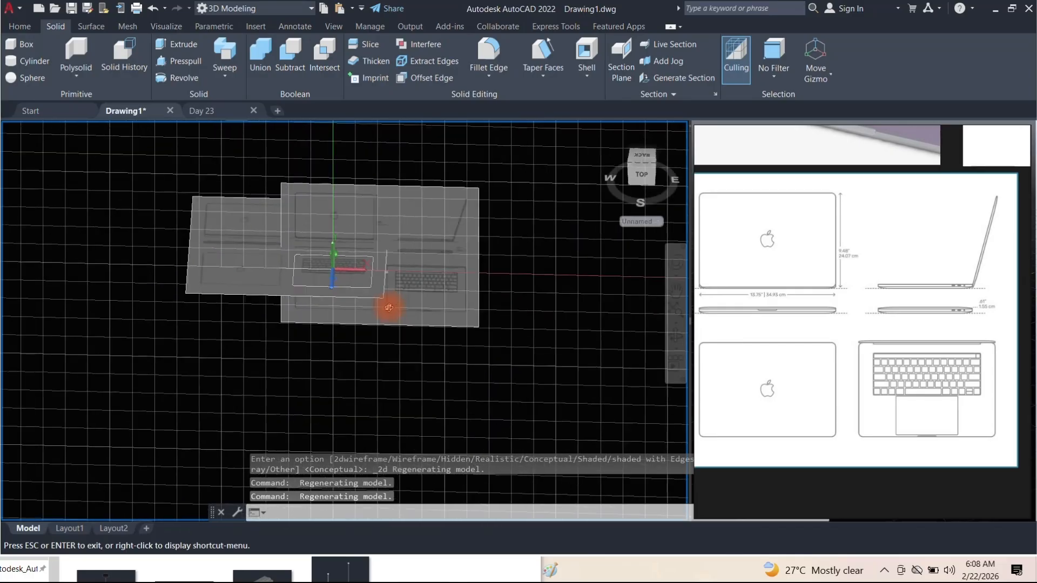
left_click(19, 26)
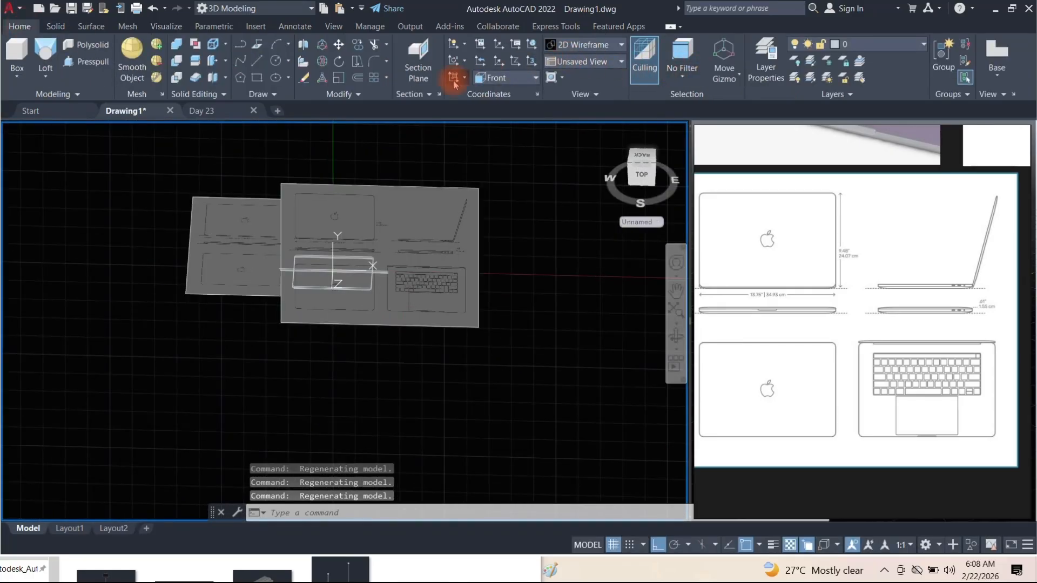
left_click(492, 81)
left_click(489, 89)
Copy the horizontal reference image under the laptop body to the clipboard
middle_click_drag(281, 232, 250, 263, "shift")
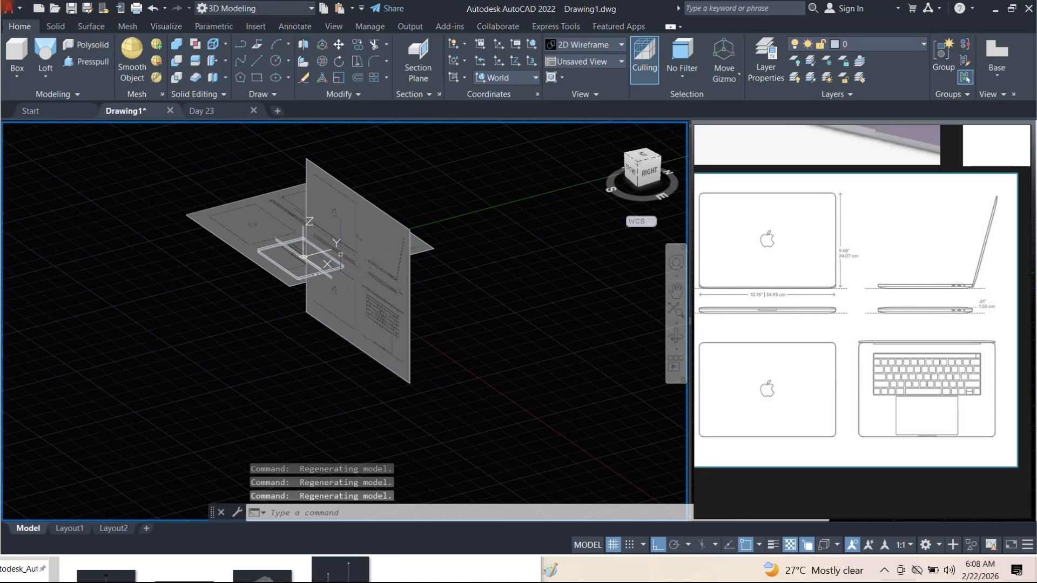
middle_click_drag(249, 226, 427, 308, "shift")
left_click(243, 309)
left_click(215, 295)
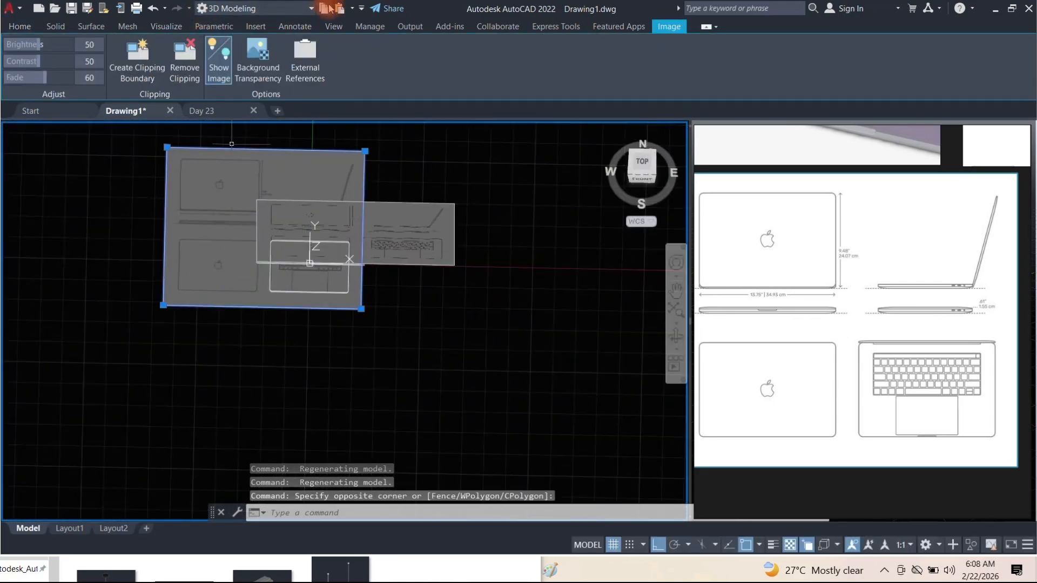
key("ctrl+c")
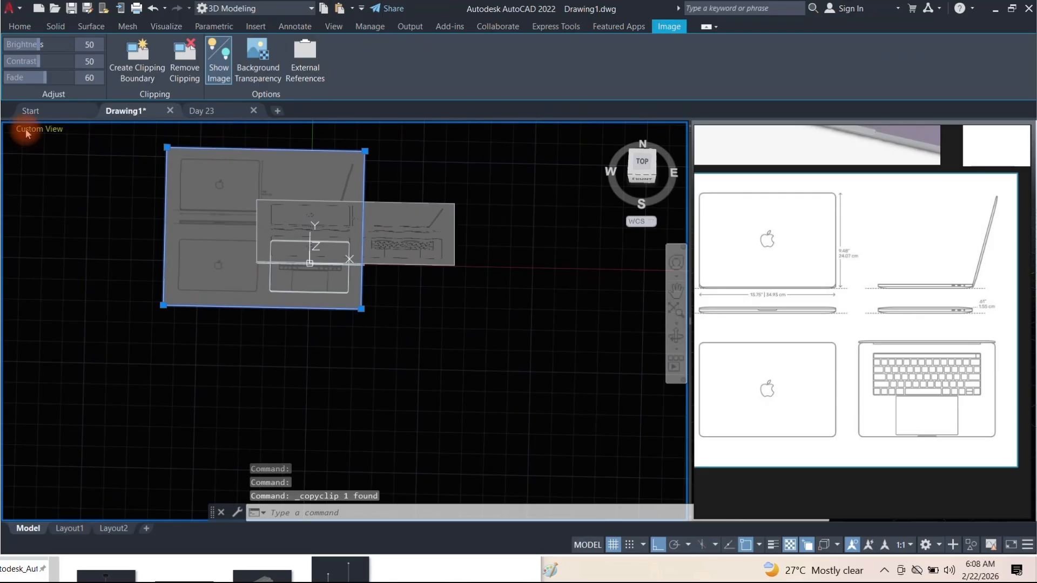
Set the modelling viewport to the Right view, with the edge-on laptop body and reference images in sight
middle_click_drag(27, 134, 243, 166, "shift")
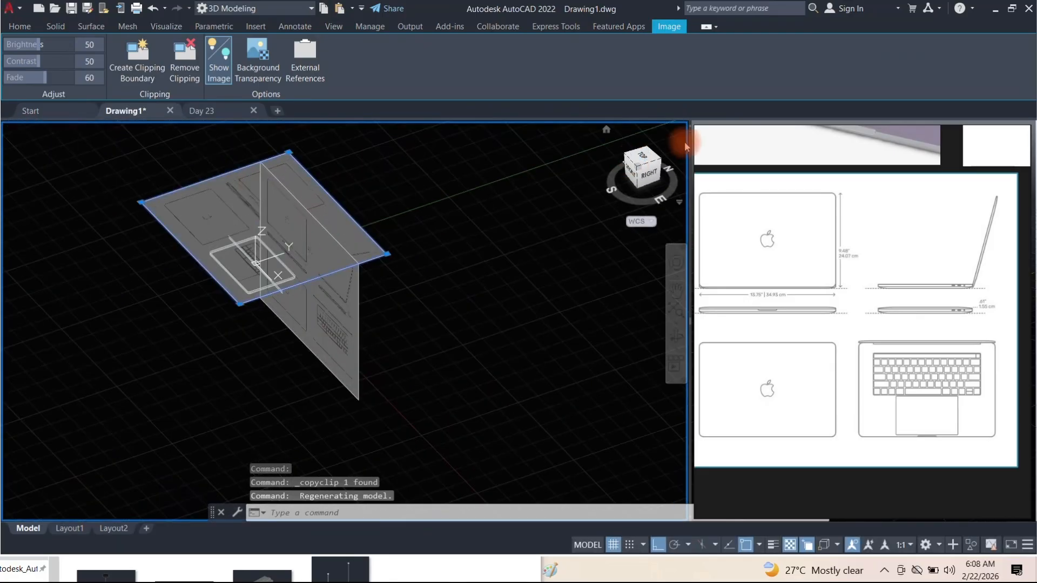
left_click(37, 130)
left_click(62, 198)
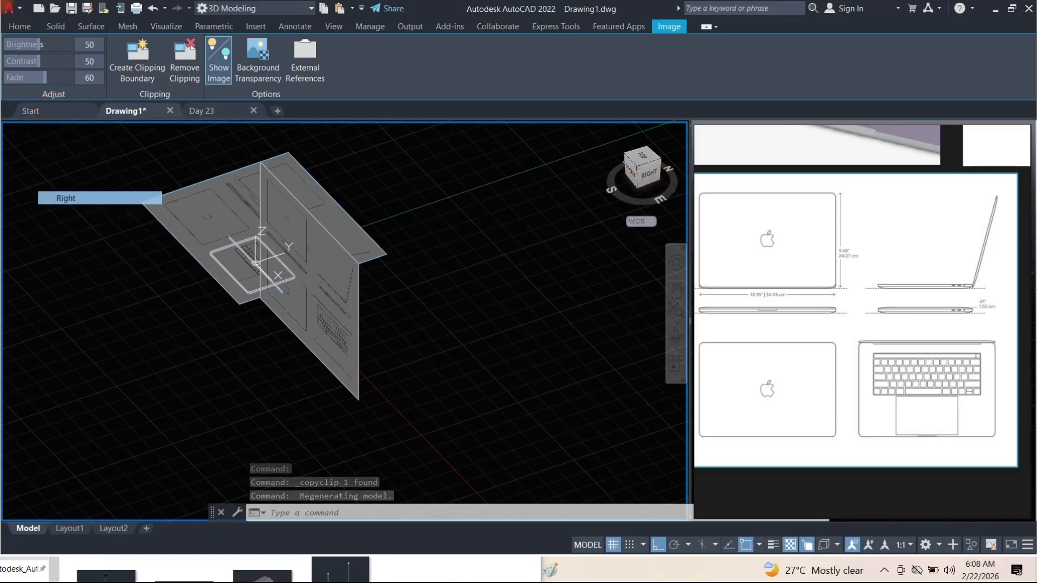
scroll(292, 306, "down", 1)
scroll(317, 310, "up", 2)
middle_click_drag(417, 309, 504, 343)
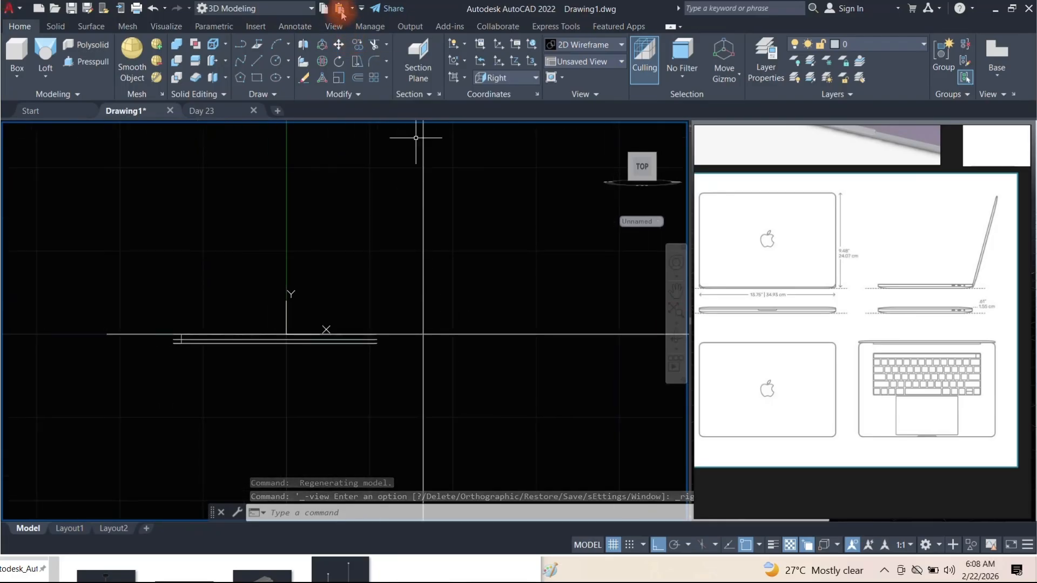
Paste the copied reference image in the Right view, inserting it at the near end of the horizontal image's edge
key("ctrl+v")
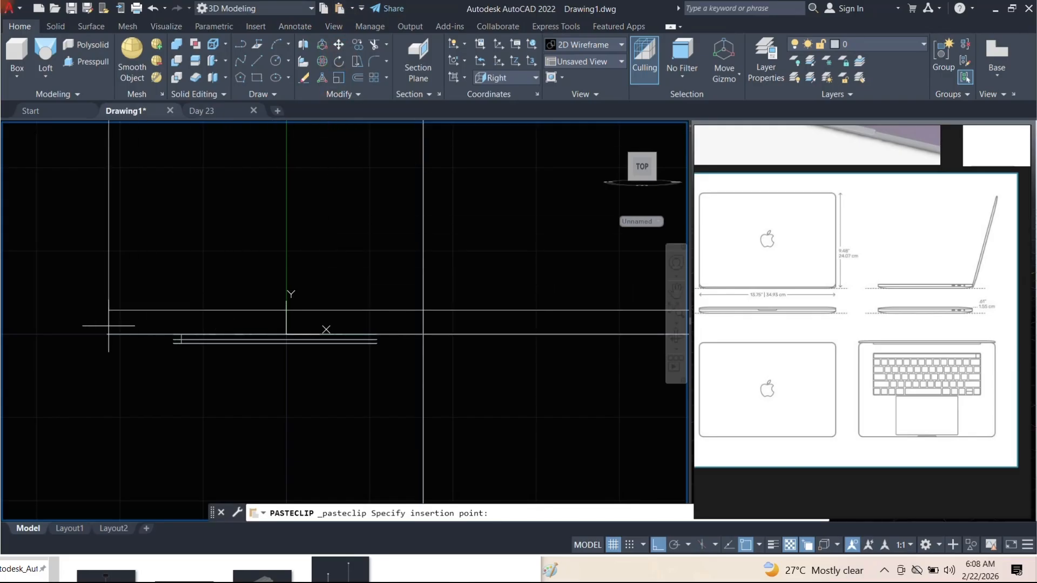
scroll(95, 320, "down", 2)
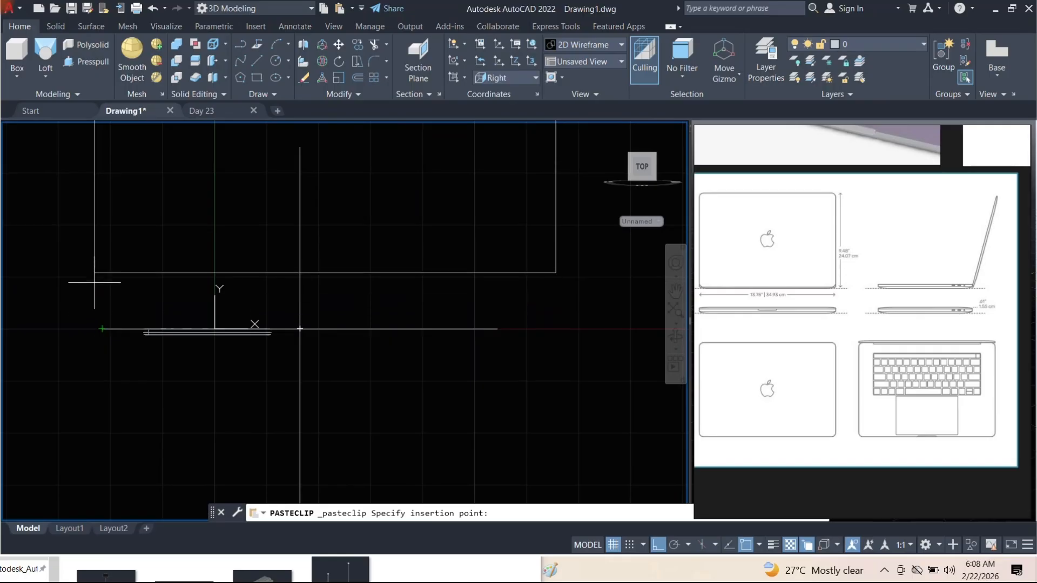
left_click(103, 328)
middle_click_drag(451, 242, 437, 319)
middle_click_drag(489, 201, 481, 238)
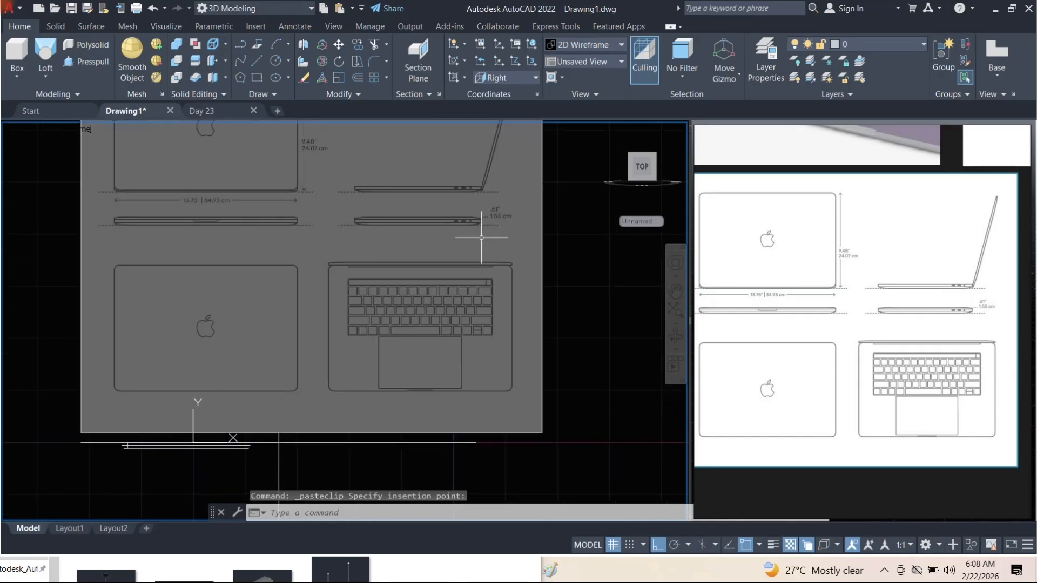
scroll(241, 403, "up", 5)
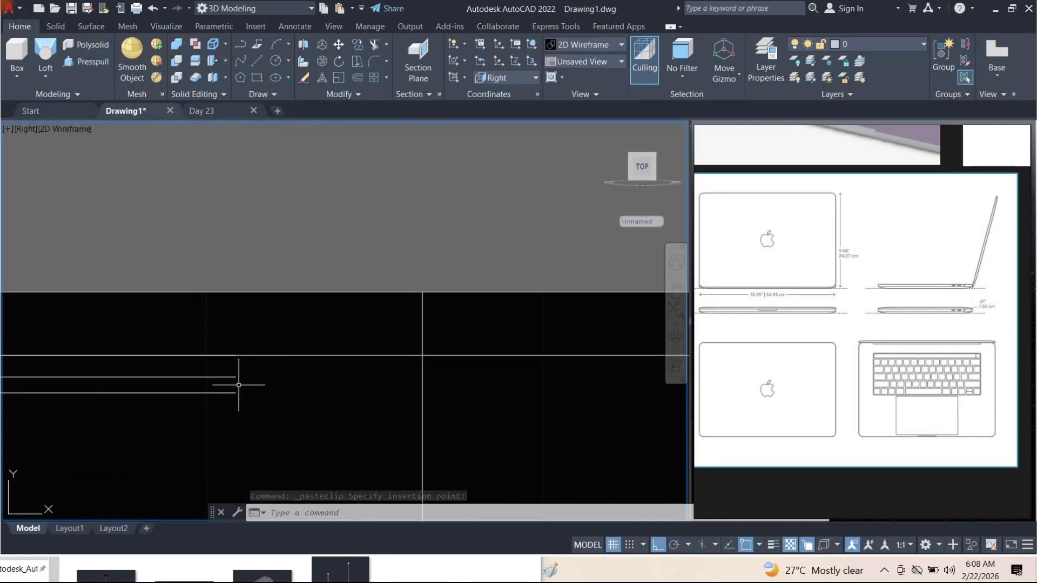
scroll(273, 363, "down", 6)
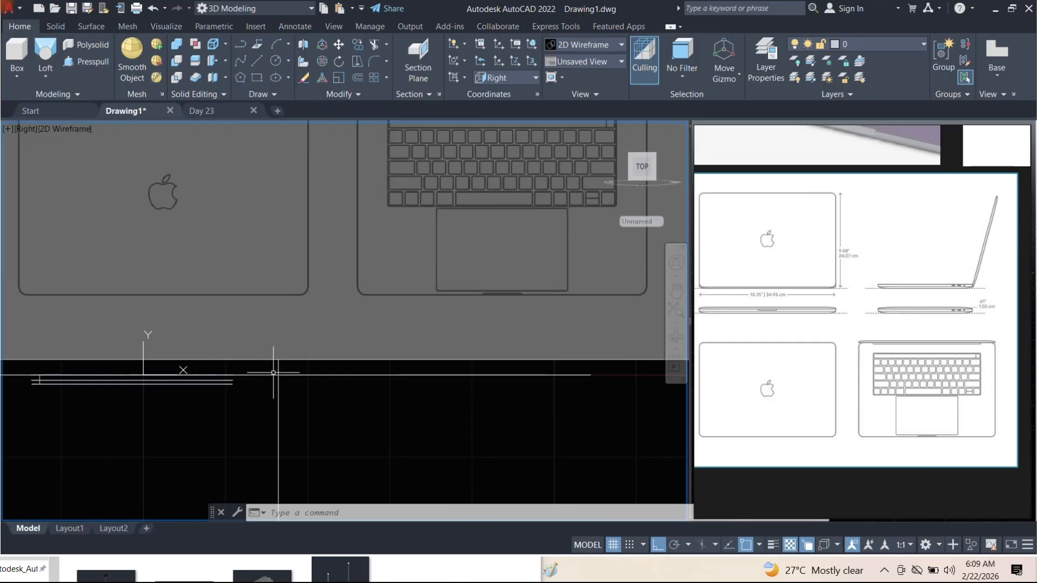
Move the pasted side-view reference image, using the open laptop profile's hinge-end body corner as base point and the matching end of the body's lower edge as destination
middle_click_drag(307, 359, 352, 322)
scroll(367, 265, "up", 5)
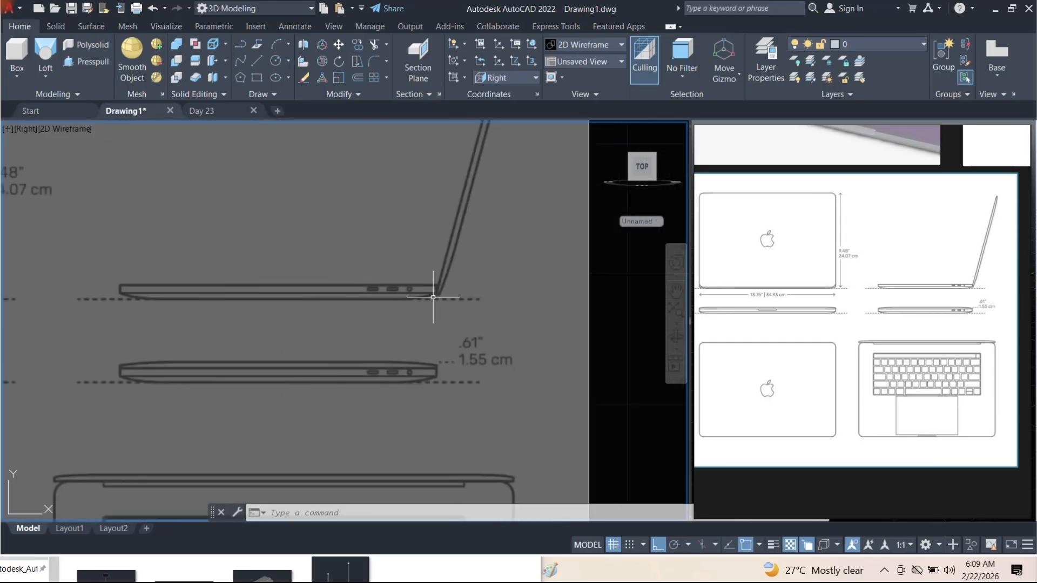
scroll(433, 297, "up", 4)
scroll(427, 300, "down", 8)
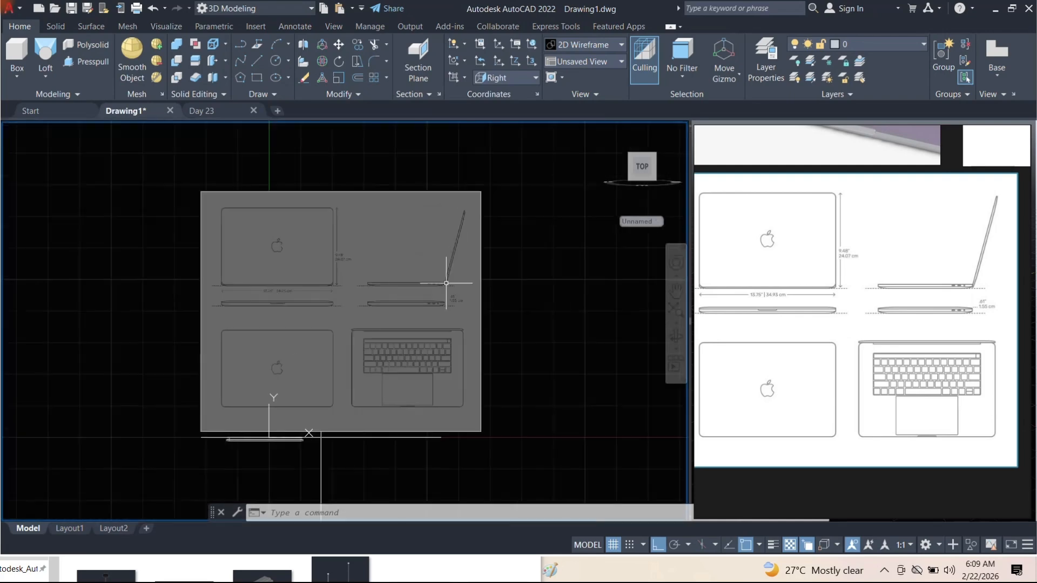
left_click(511, 289)
left_click(430, 262)
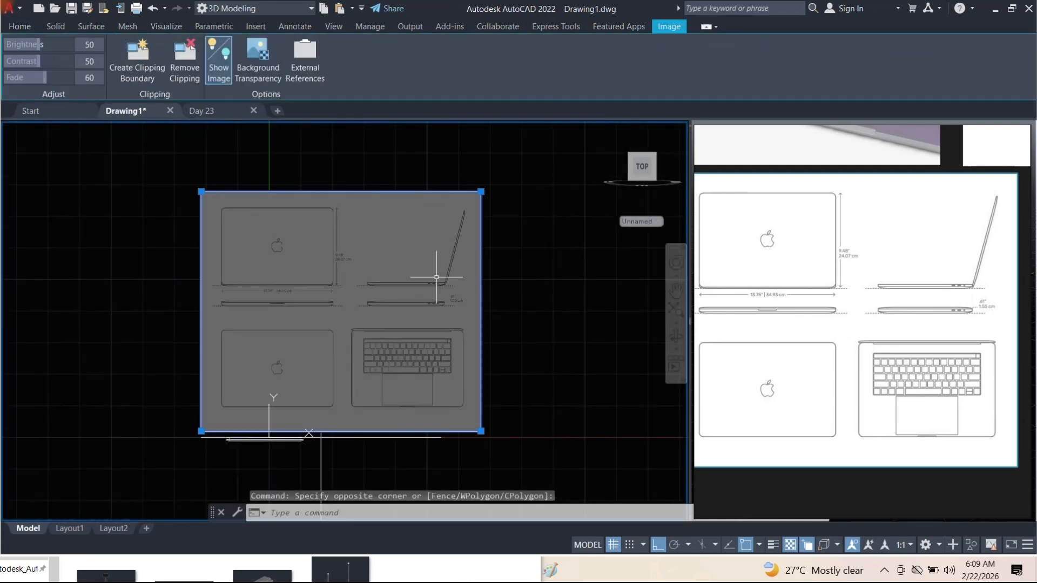
scroll(437, 294, "up", 4)
type("m")
key("Return")
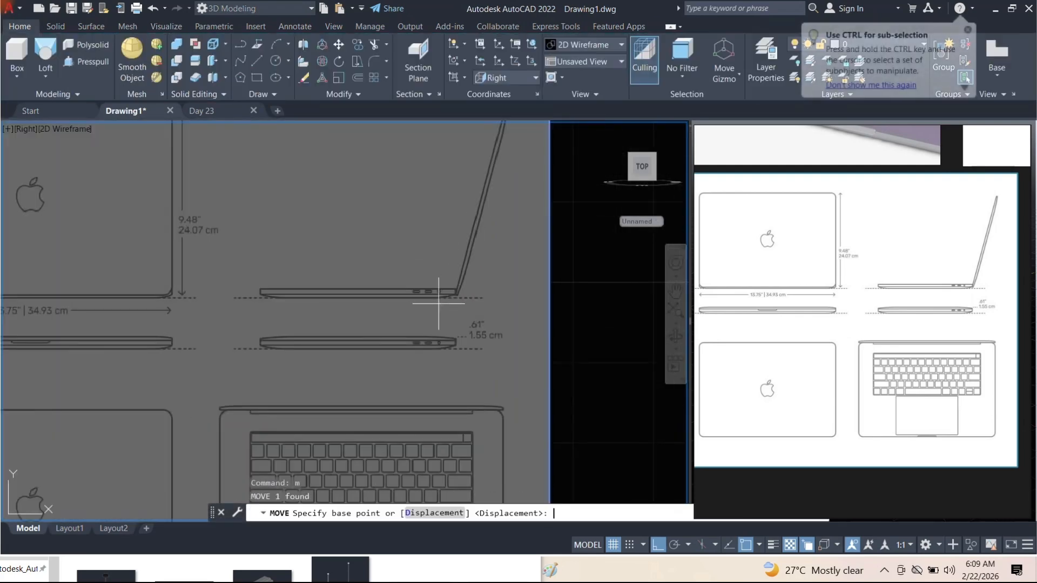
scroll(456, 292, "up", 3)
scroll(457, 292, "up", 2)
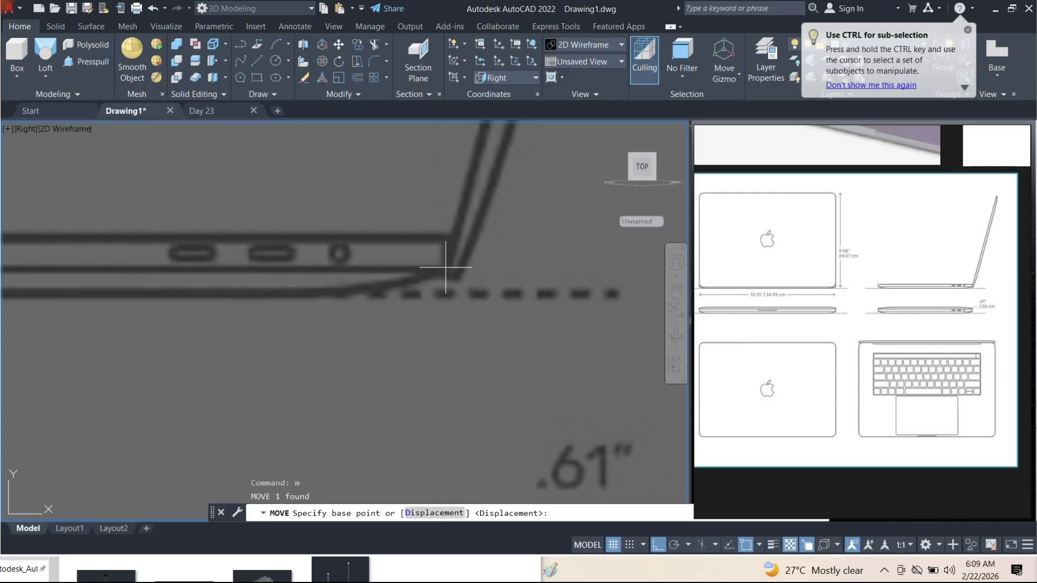
left_click(446, 266)
scroll(454, 259, "down", 8)
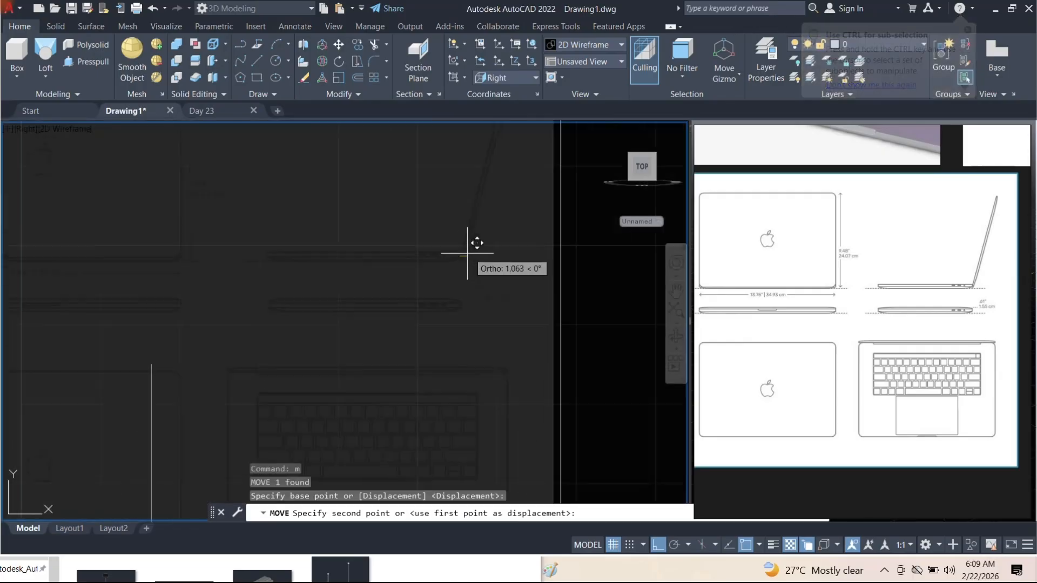
scroll(412, 336, "up", 4)
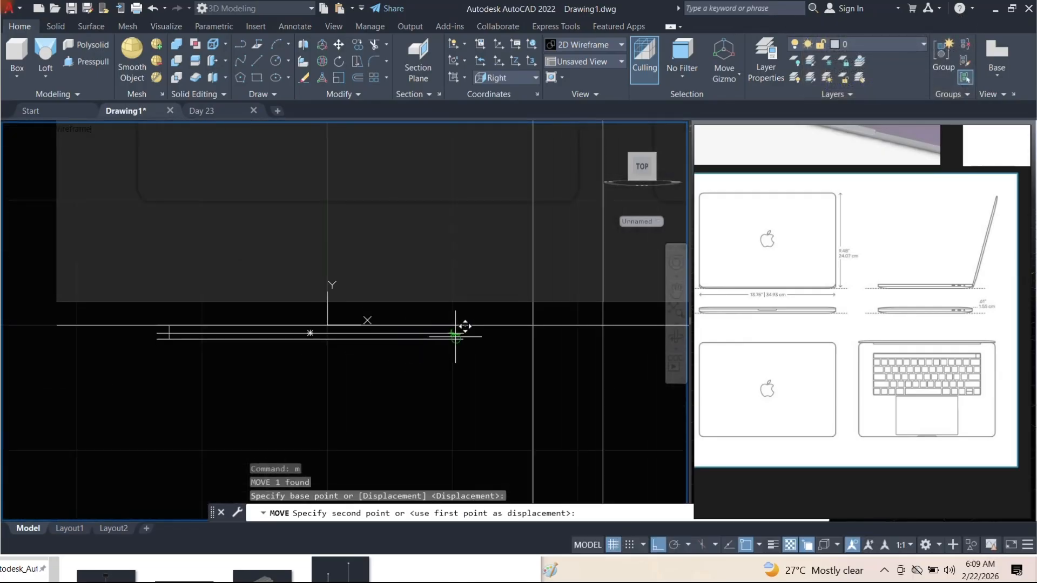
scroll(470, 332, "up", 2)
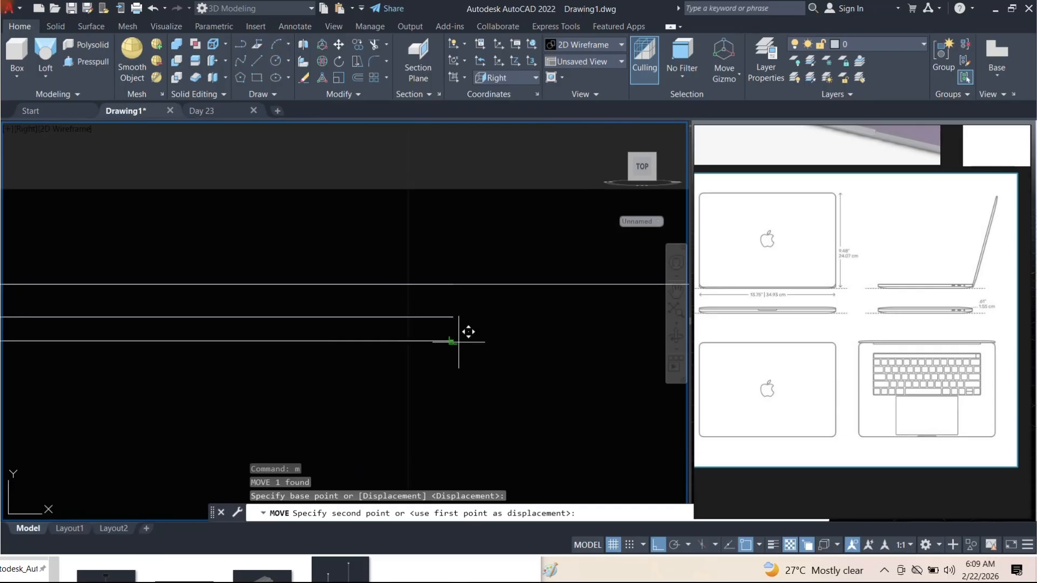
scroll(453, 341, "up", 4)
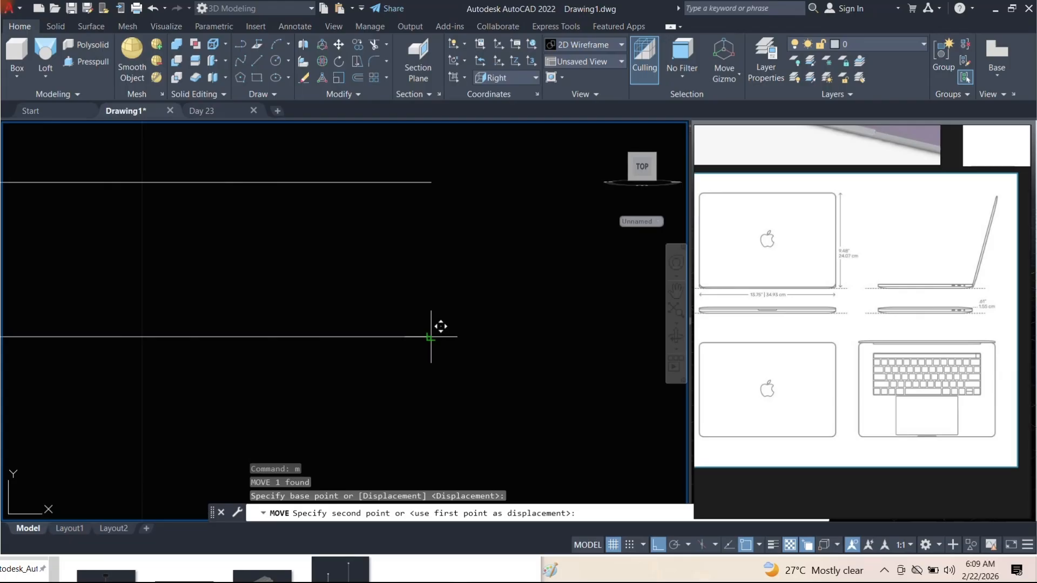
left_click(430, 337)
From a plan view of the laptop, draw a straight line along the outline's short side edge, extending past its front edge
scroll(438, 346, "down", 10)
middle_click_drag(444, 360, 382, 347, "shift")
scroll(546, 318, "up", 5)
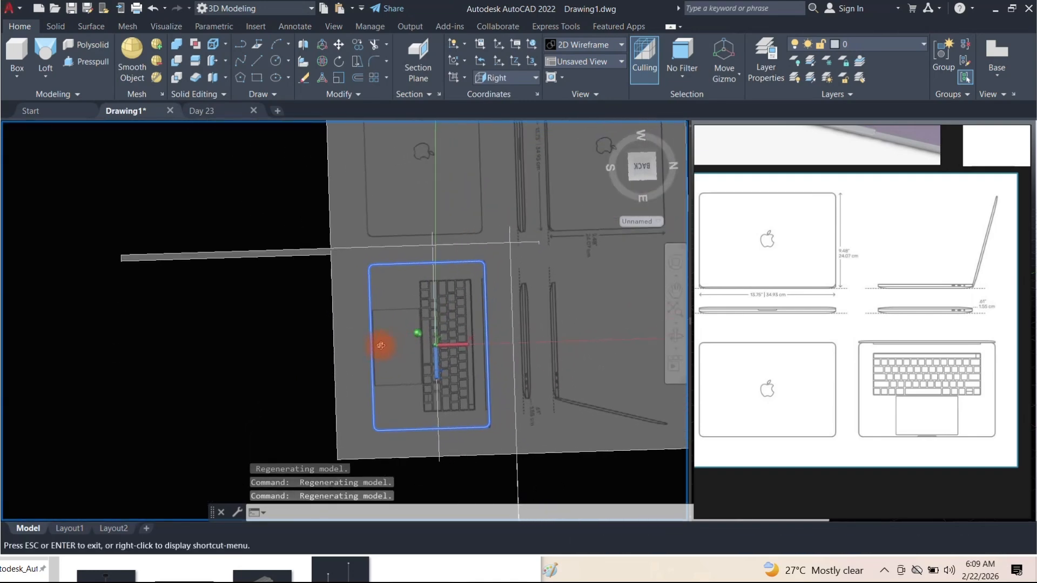
left_click(641, 168)
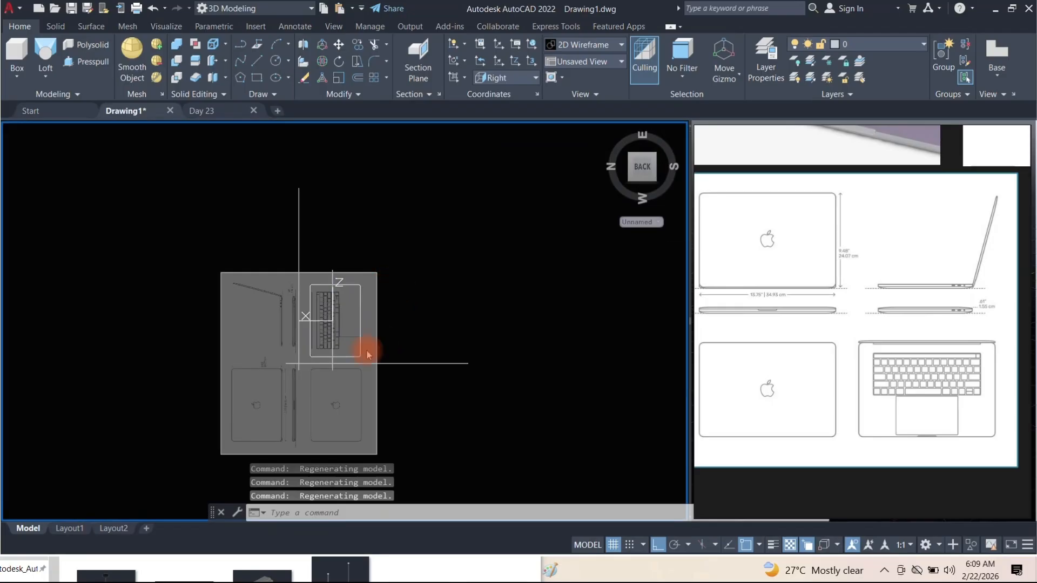
scroll(324, 353, "up", 9)
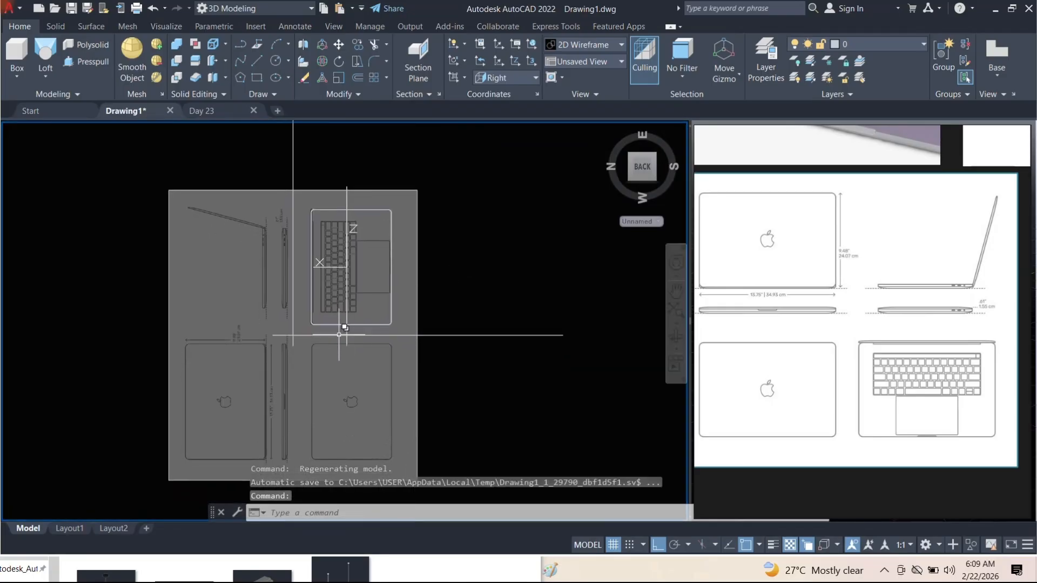
type("l")
key("Return")
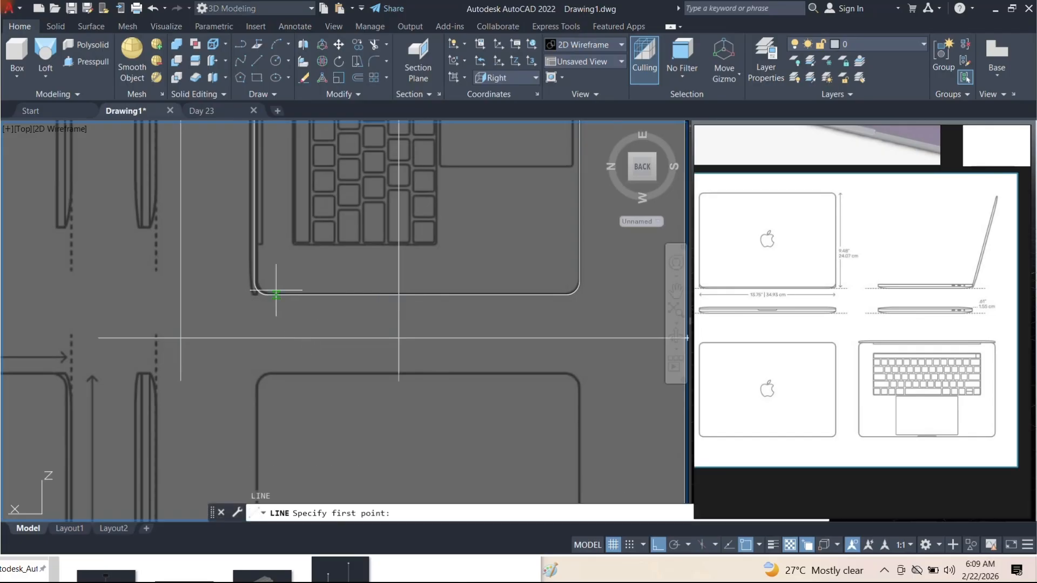
middle_click_drag(316, 296, 171, 297)
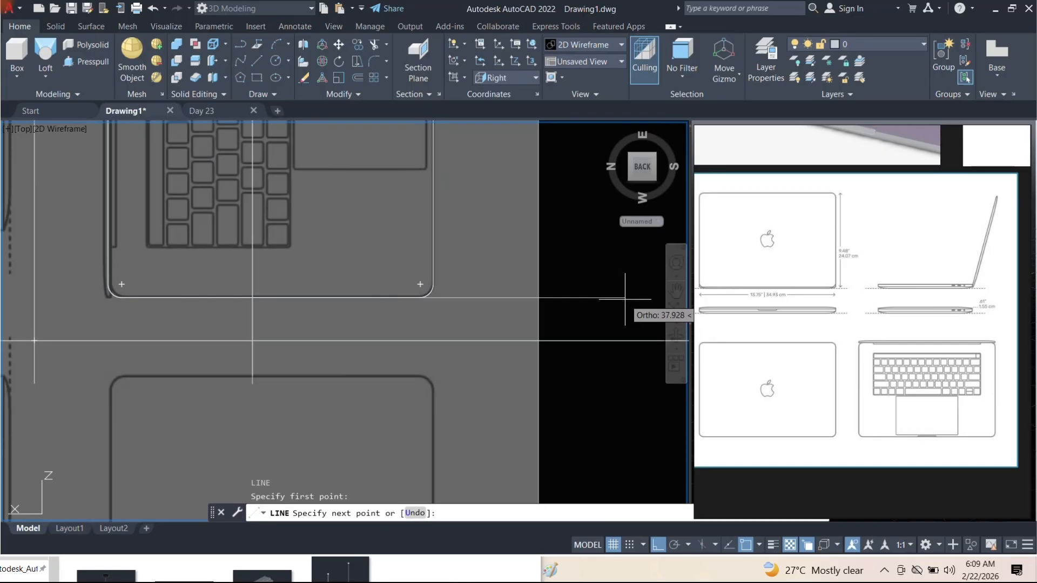
key("Escape")
key("Escape")
middle_click_drag(262, 313, 266, 313)
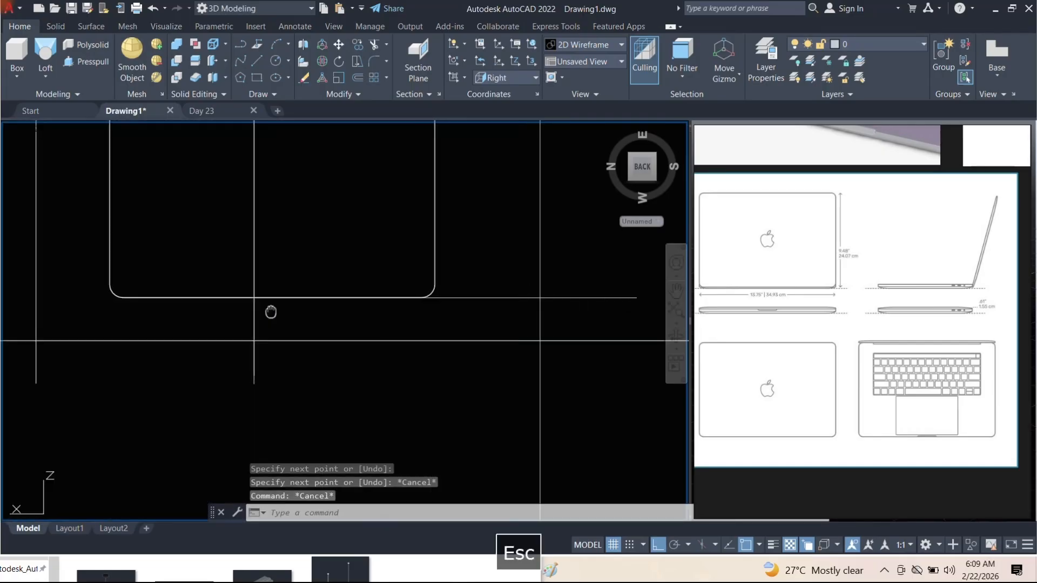
Stretch the guide line's hinge-side end outward, past the edge-on reference images beside the laptop outline
middle_click_drag(387, 323, 430, 324)
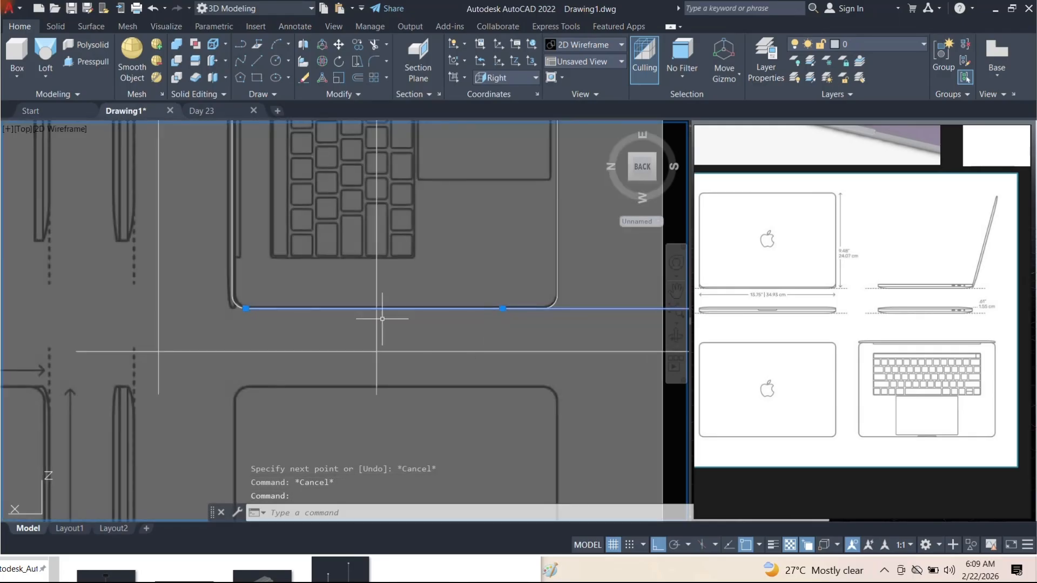
left_click(246, 309)
left_click(54, 309)
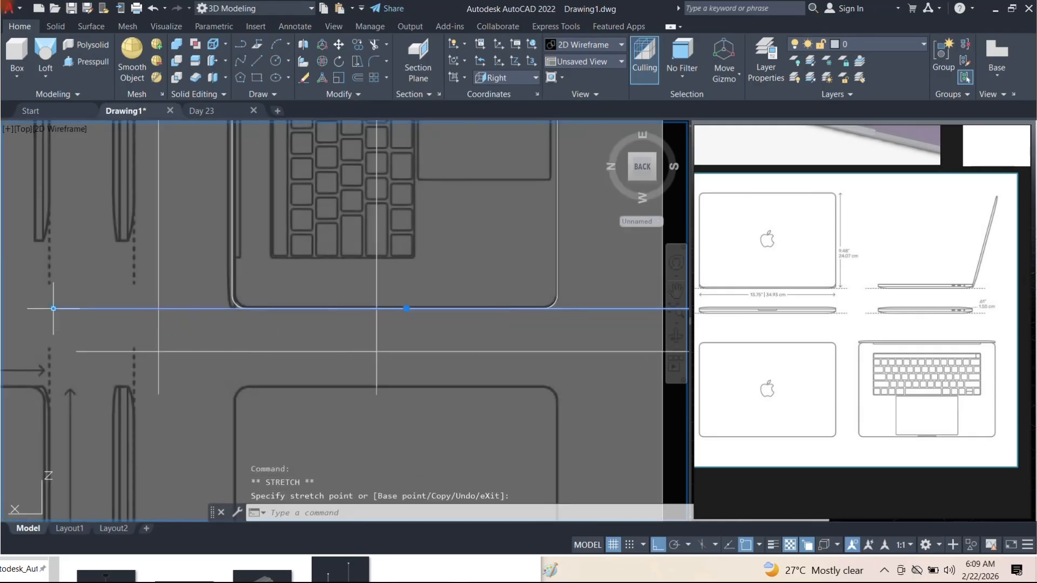
scroll(357, 314, "down", 4)
middle_click_drag(394, 317, 380, 328)
Copy the guide line from the laptop outline's short side edge to the opposite short side edge
type("co")
left_click(381, 331)
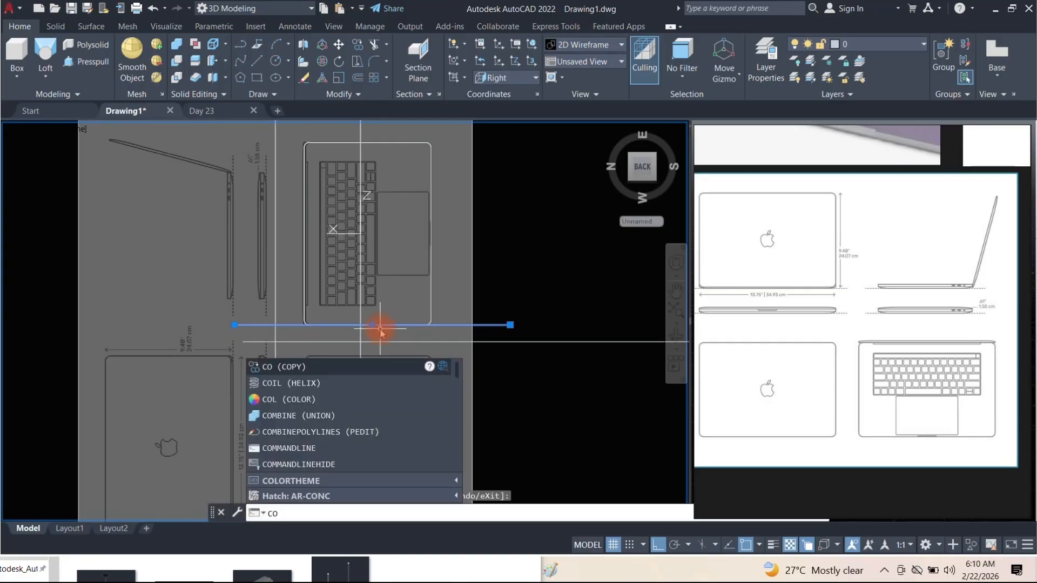
key("Return")
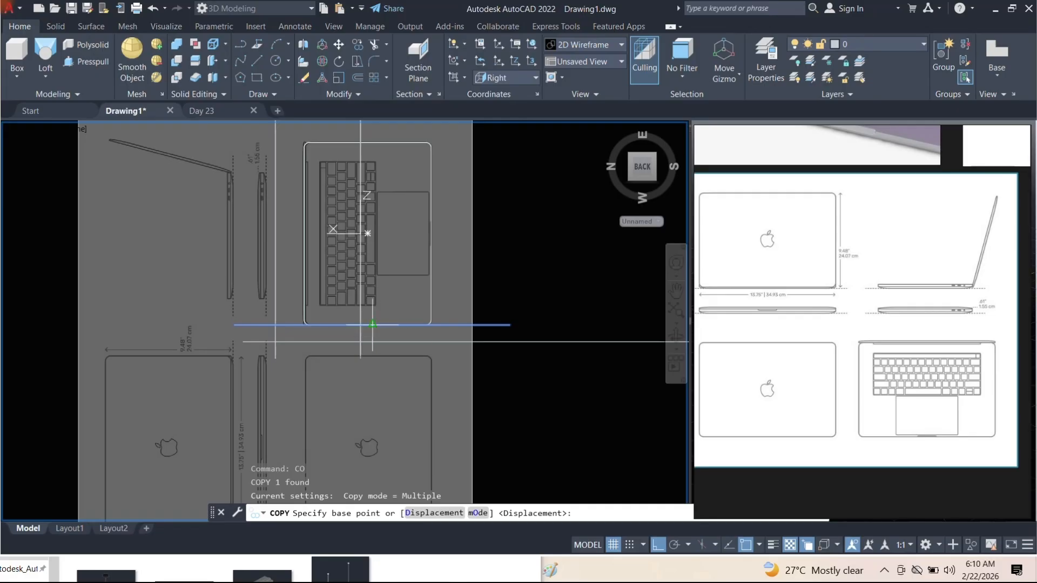
left_click(373, 324)
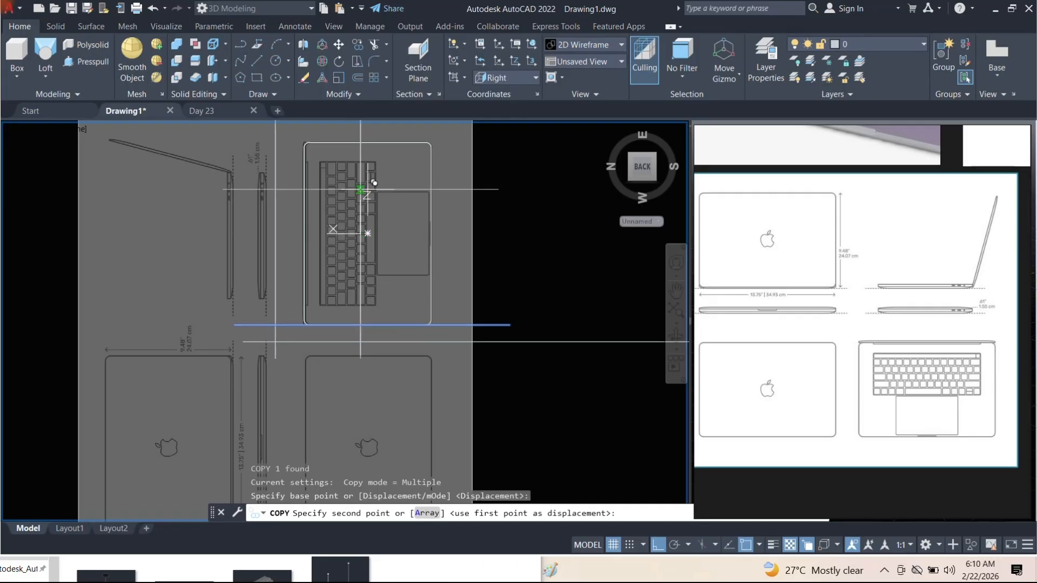
left_click(374, 138)
key("Escape")
key("Escape")
scroll(386, 216, "down", 2)
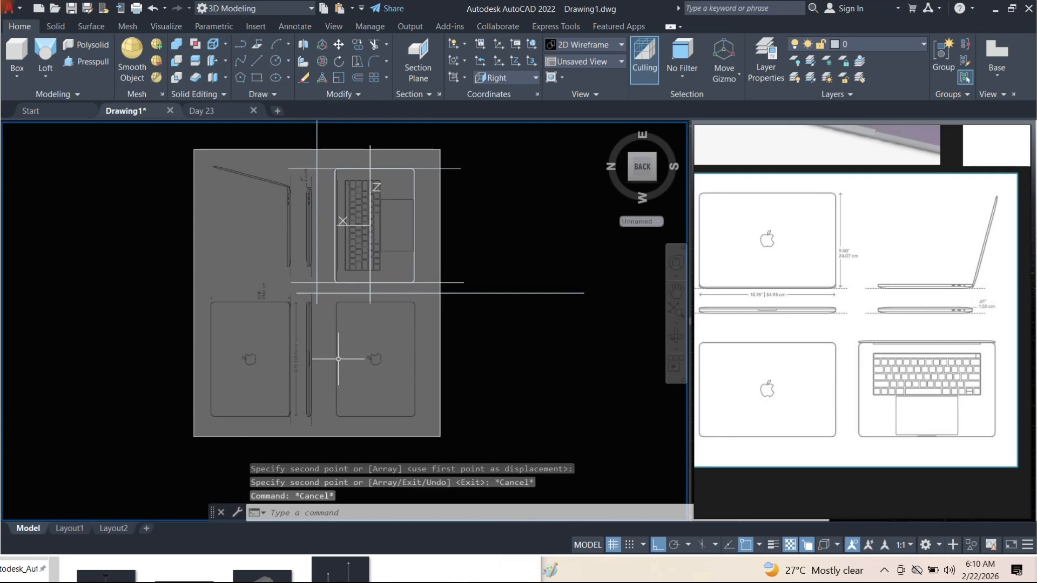
Move the edge-on side-view reference image perpendicularly onto the nearest guide line at the laptop outline's short side edge
left_click(535, 309)
left_click(422, 287)
scroll(332, 280, "up", 2)
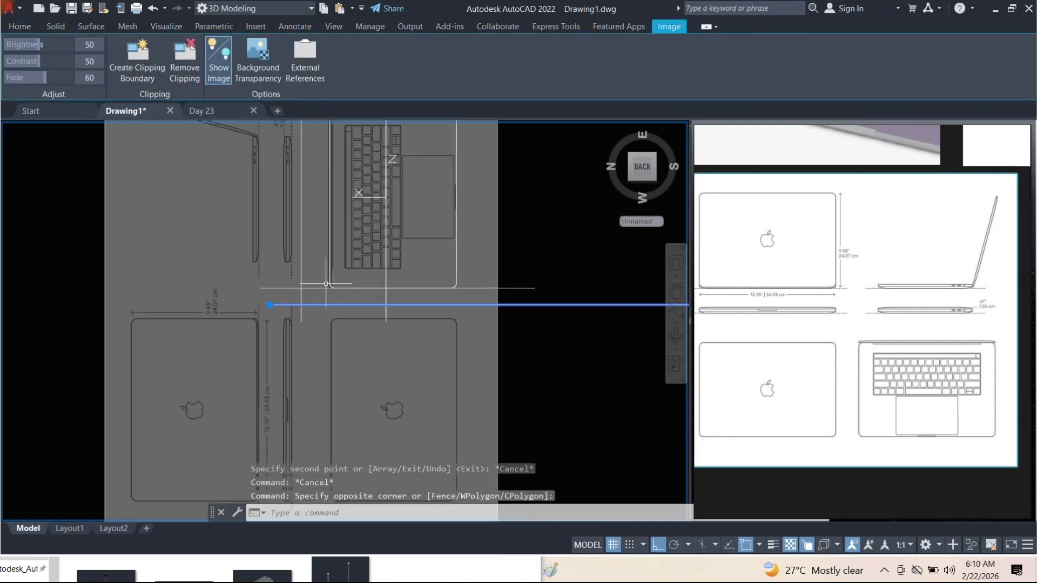
scroll(297, 303, "up", 3)
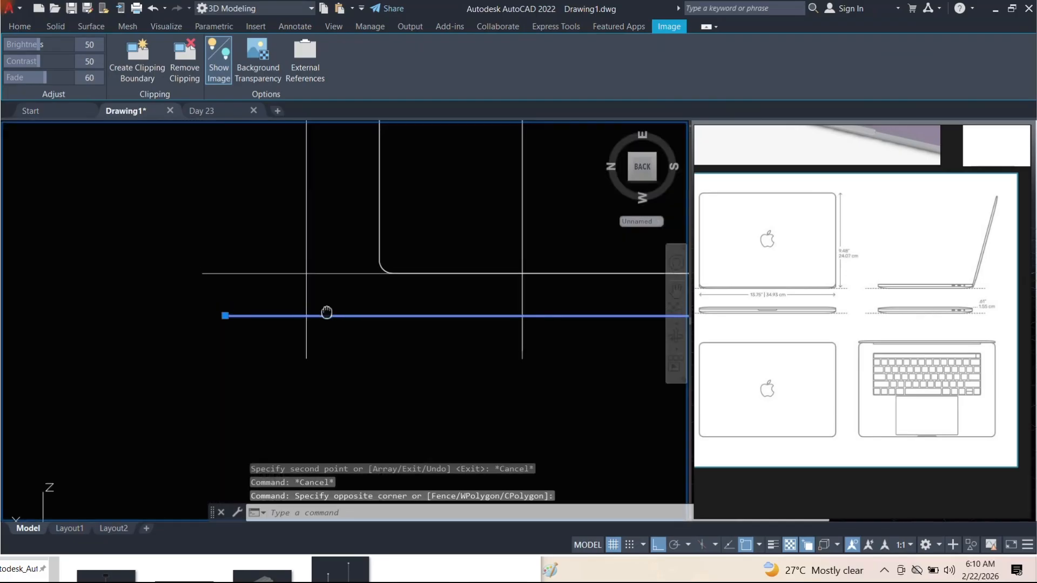
scroll(293, 327, "down", 5)
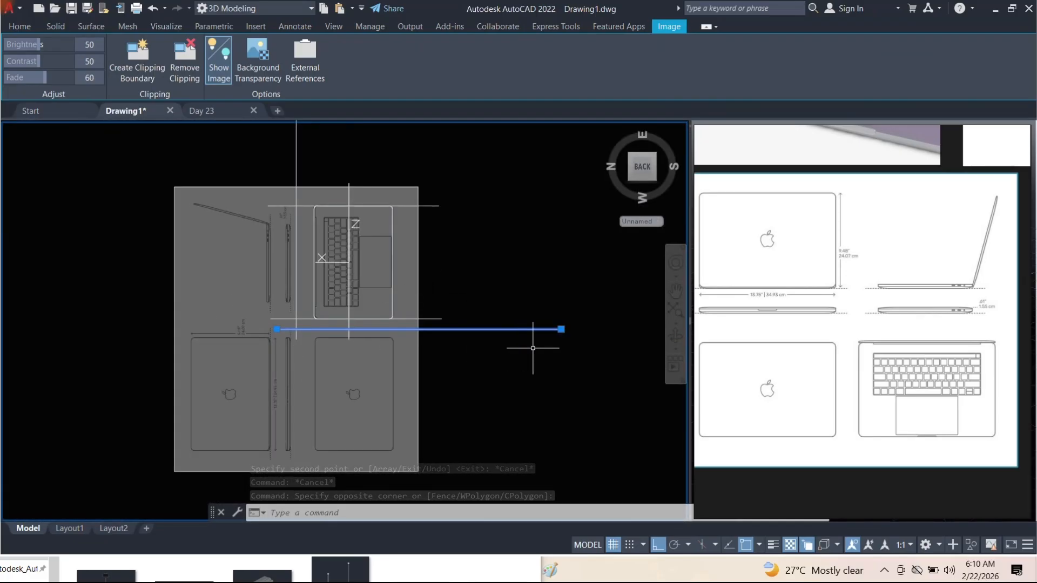
scroll(296, 331, "up", 3)
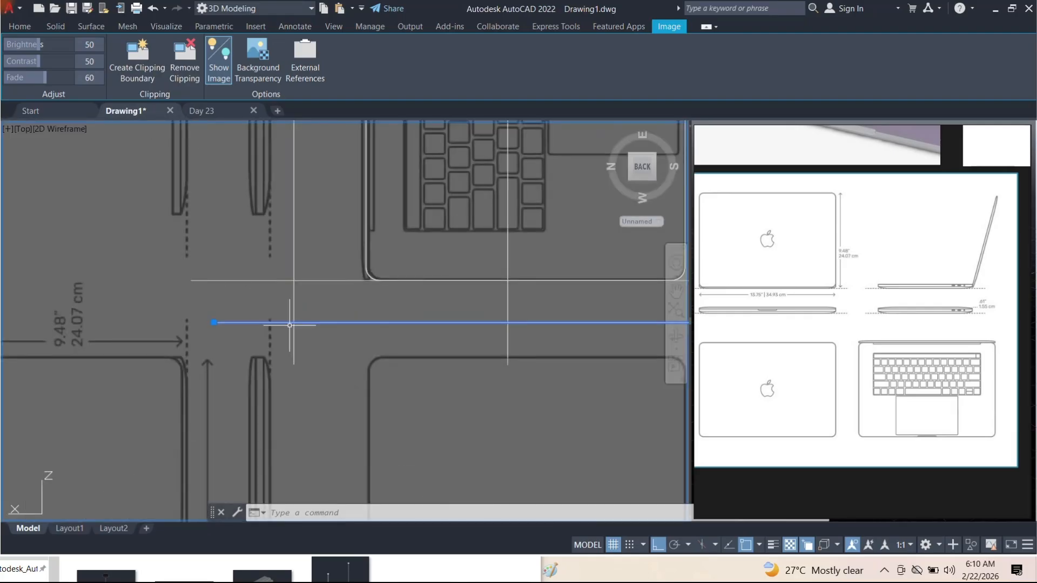
type("m")
key("space")
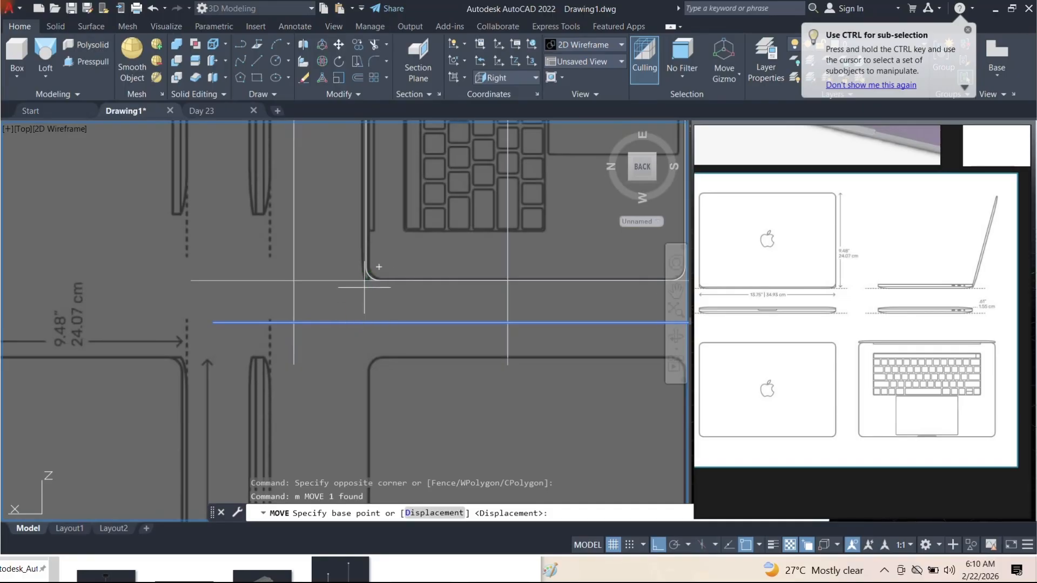
left_click(326, 322)
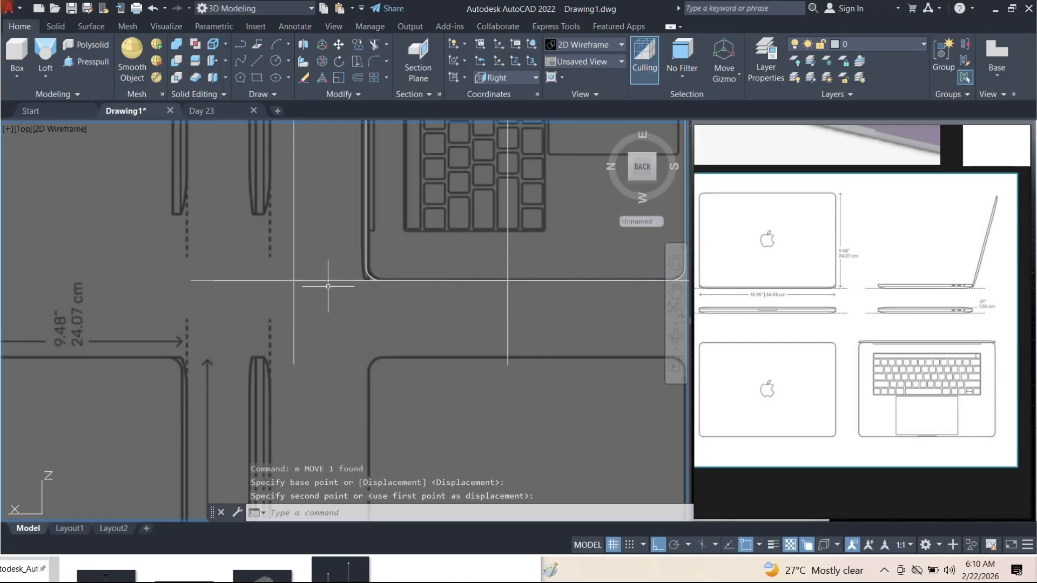
scroll(326, 280, "down", 6)
key("Escape")
scroll(331, 285, "up", 3)
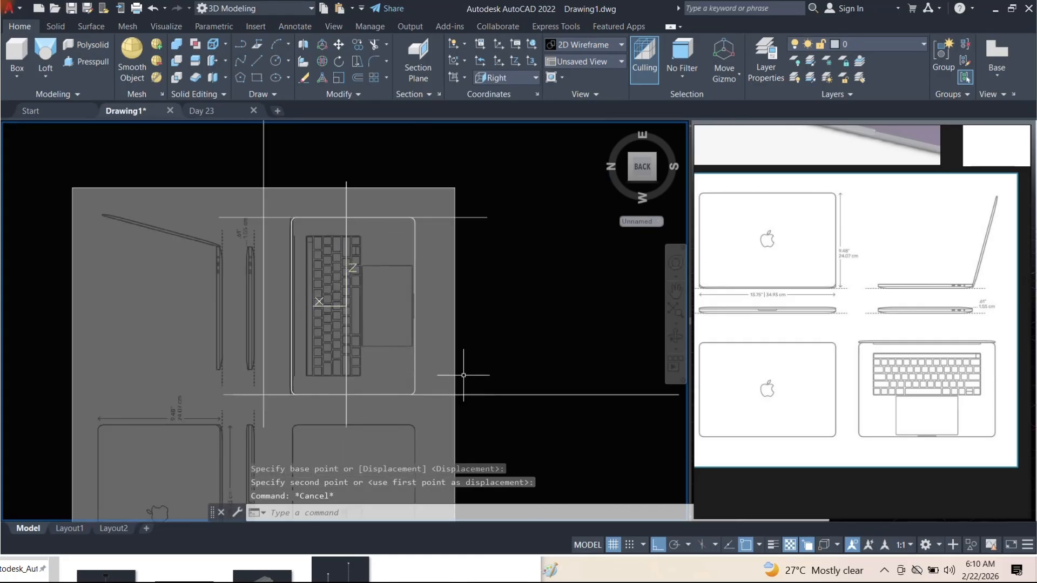
Restore the World coordinate system and set the modelling viewport to the Right view
scroll(282, 353, "down", 4)
middle_click_drag(346, 348, 184, 281, "shift")
scroll(343, 320, "up", 5)
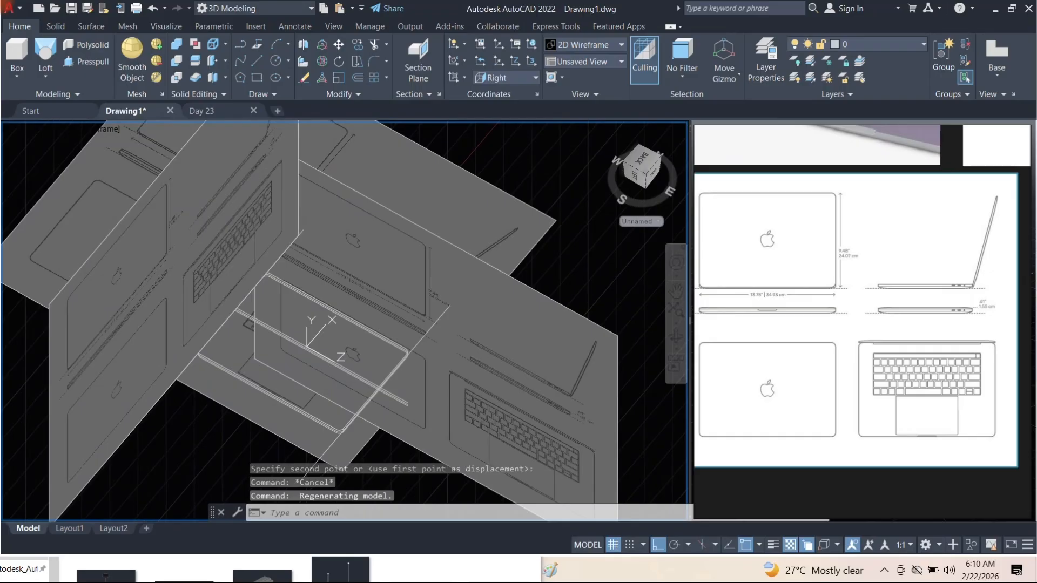
scroll(275, 249, "down", 5)
middle_click_drag(261, 282, 278, 239, "shift")
left_click(507, 81)
left_click(496, 90)
middle_click_drag(419, 277, 287, 227, "shift")
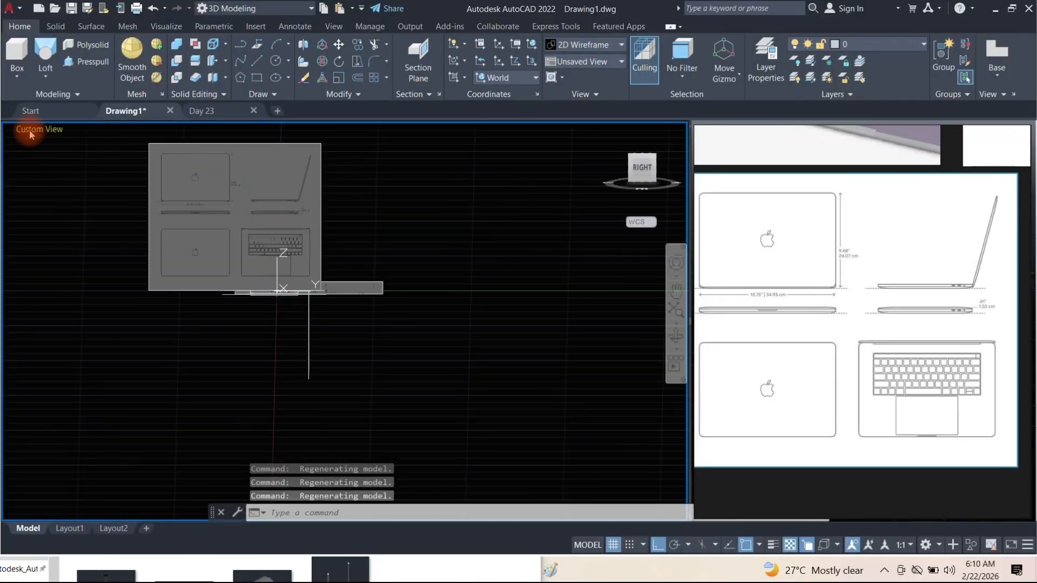
left_click(30, 129)
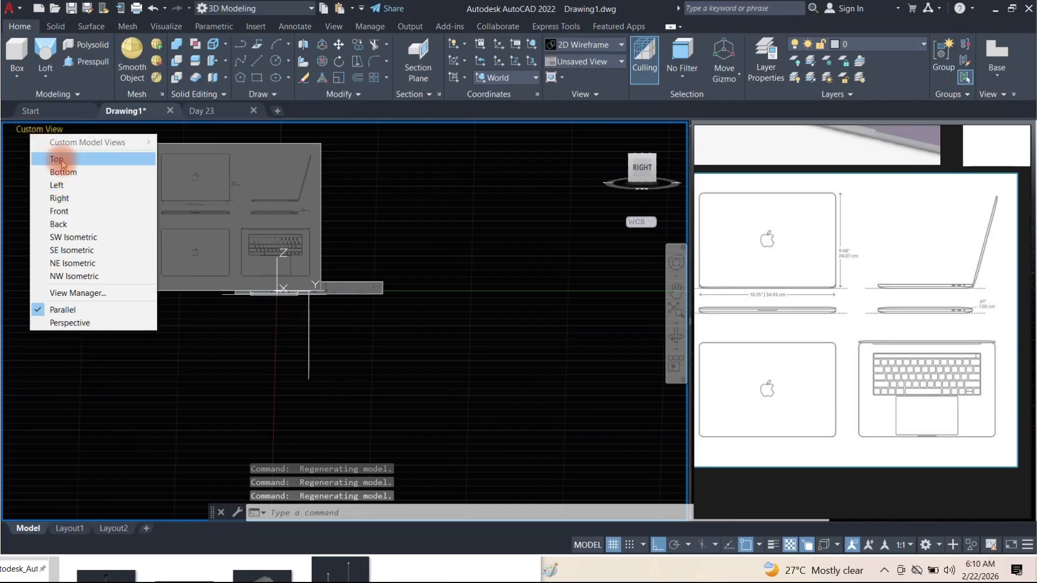
left_click(60, 198)
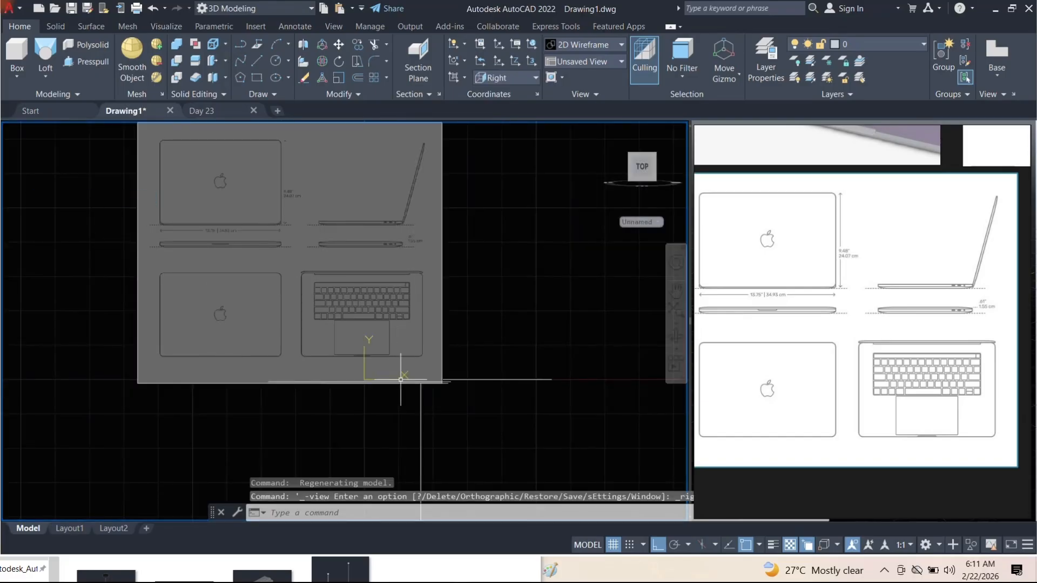
Move the side-view reference image so the open laptop's lower hinge corner meets the hinge-side end of the laptop outline
scroll(423, 394, "up", 3)
scroll(424, 394, "down", 5)
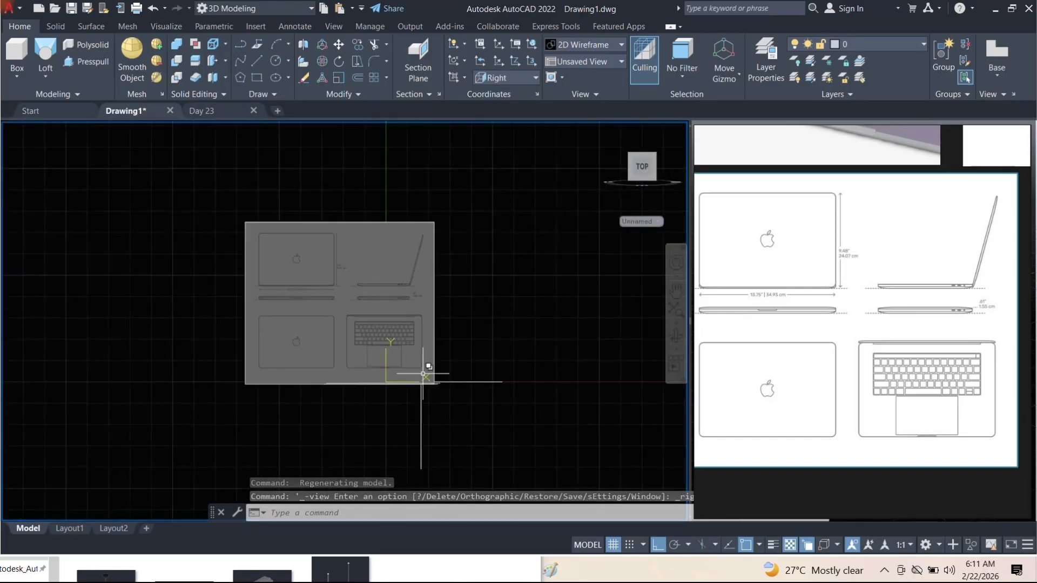
left_click(460, 294)
left_click(417, 278)
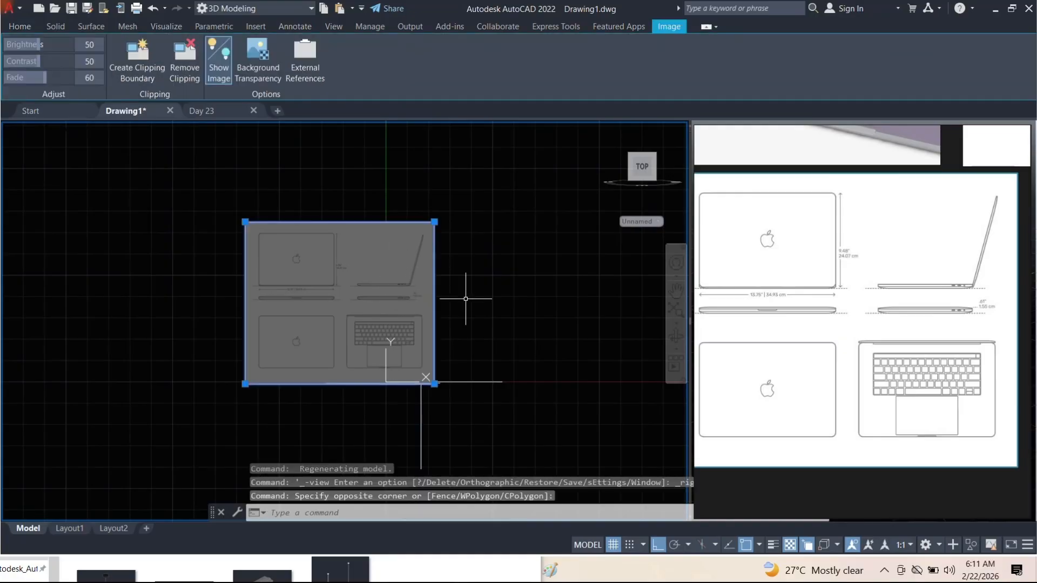
key("Return")
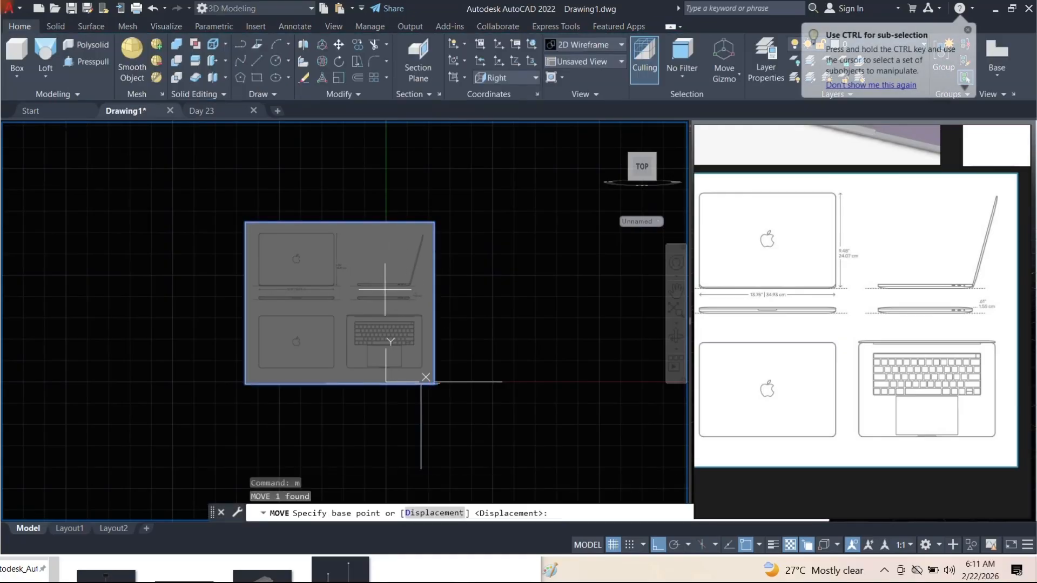
scroll(440, 290, "up", 4)
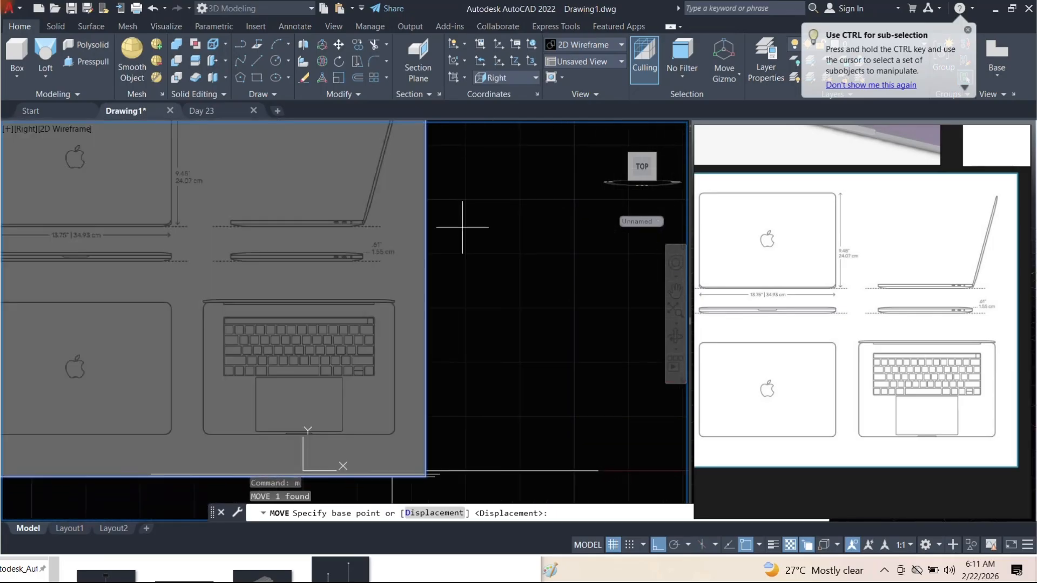
middle_click_drag(468, 318, 472, 312)
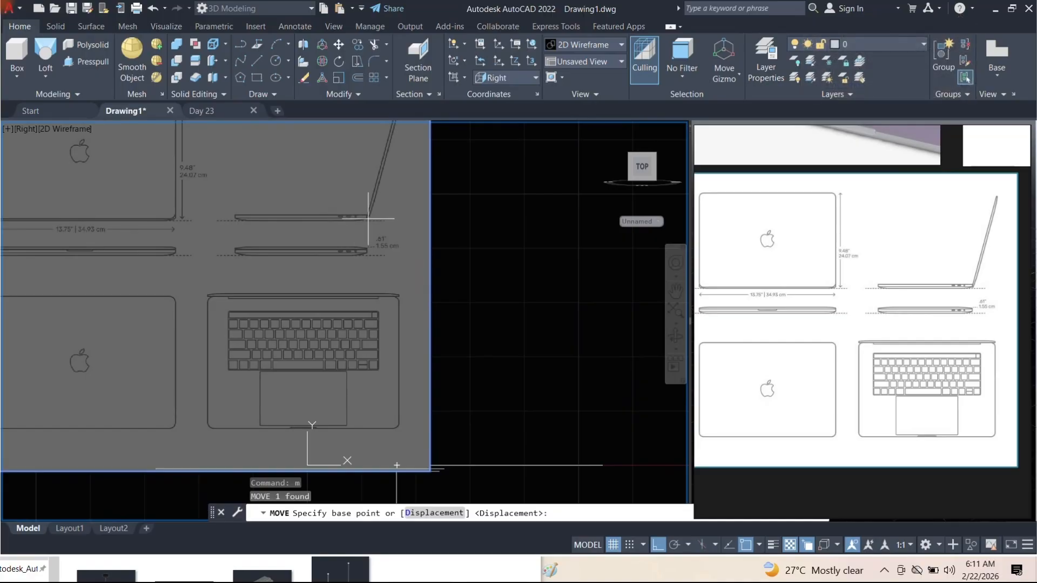
scroll(368, 219, "up", 2)
scroll(369, 219, "up", 4)
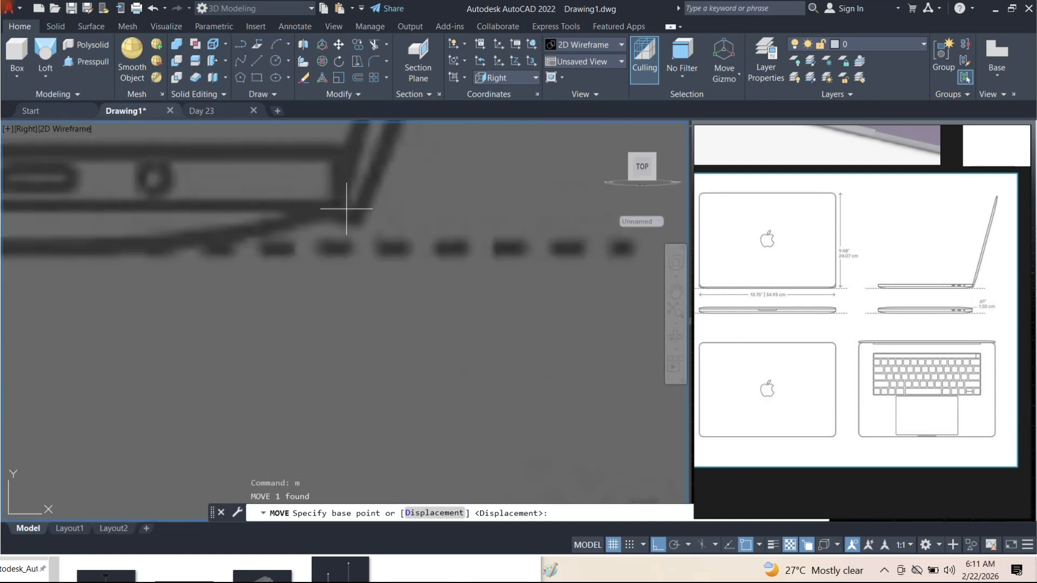
left_click(335, 203)
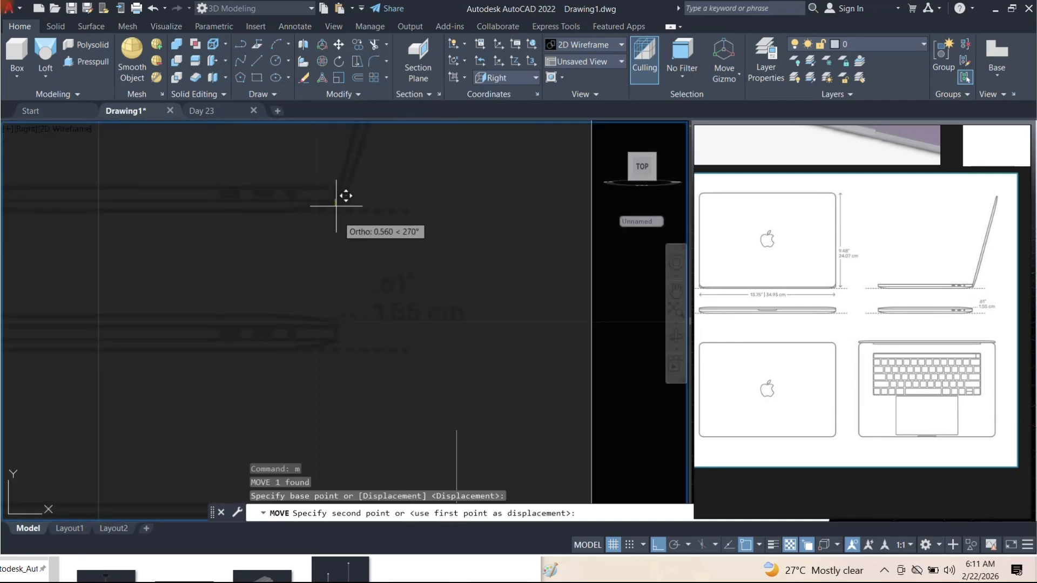
scroll(357, 171, "down", 5)
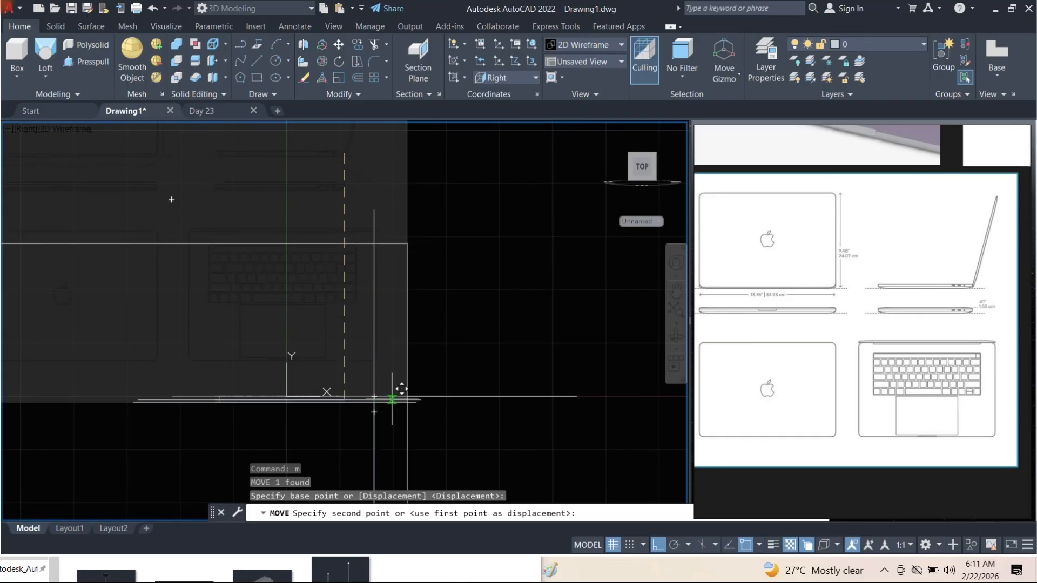
scroll(354, 383, "up", 4)
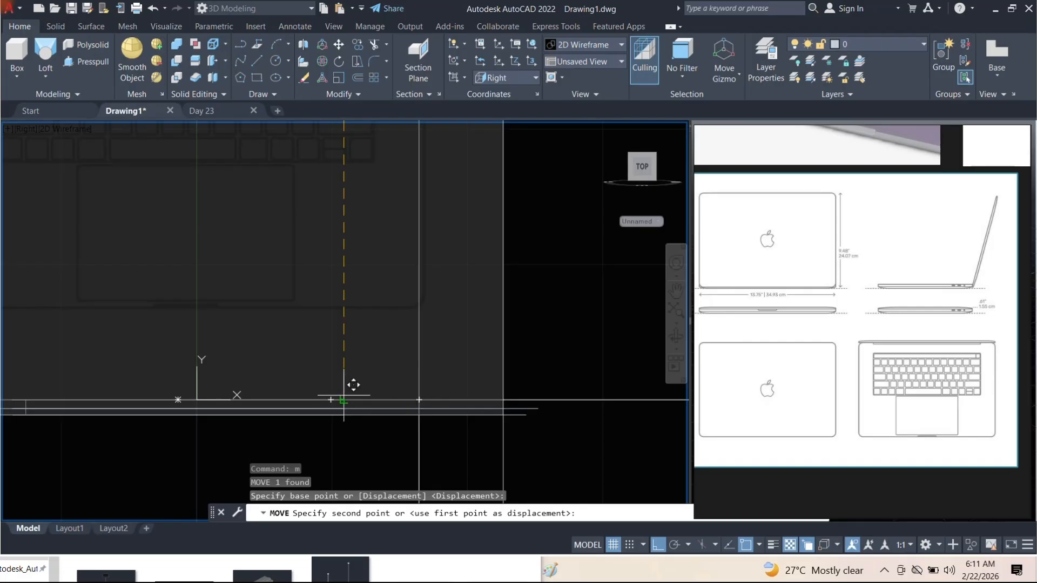
left_click(354, 383)
Check the moved image's placement in 3D, and set the modelling viewport back to the Right view with Ortho off
scroll(356, 382, "down", 6)
middle_click_drag(342, 372, 493, 449, "shift")
scroll(346, 363, "up", 5)
mouse_move(346, 363)
middle_mouse_down("shift")
mouse_move(371, 389)
mouse_move(359, 394)
mouse_move(343, 377)
middle_mouse_up("shift")
scroll(397, 366, "up", 2)
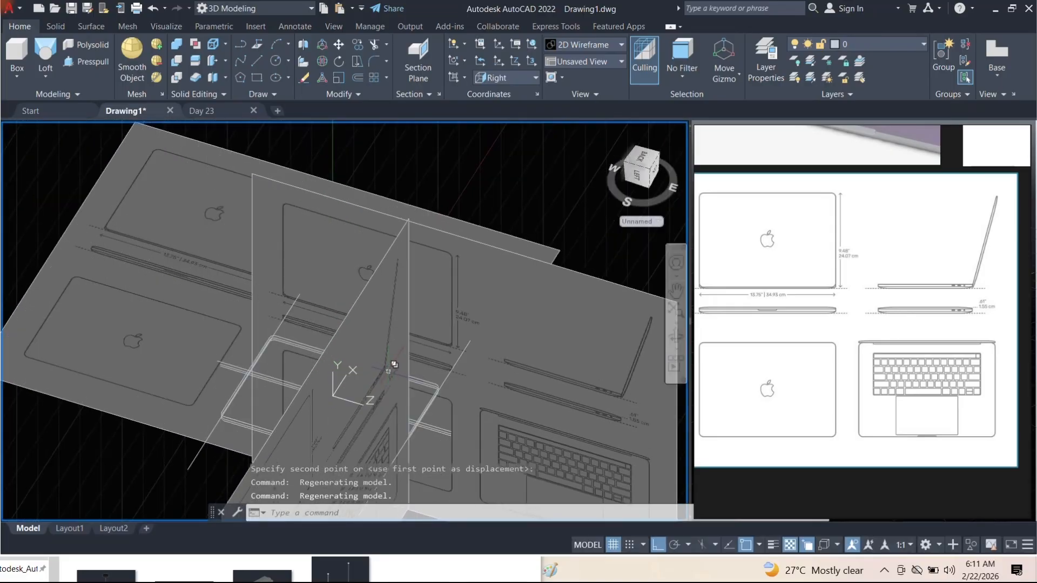
middle_click_drag(395, 348, 313, 335, "shift")
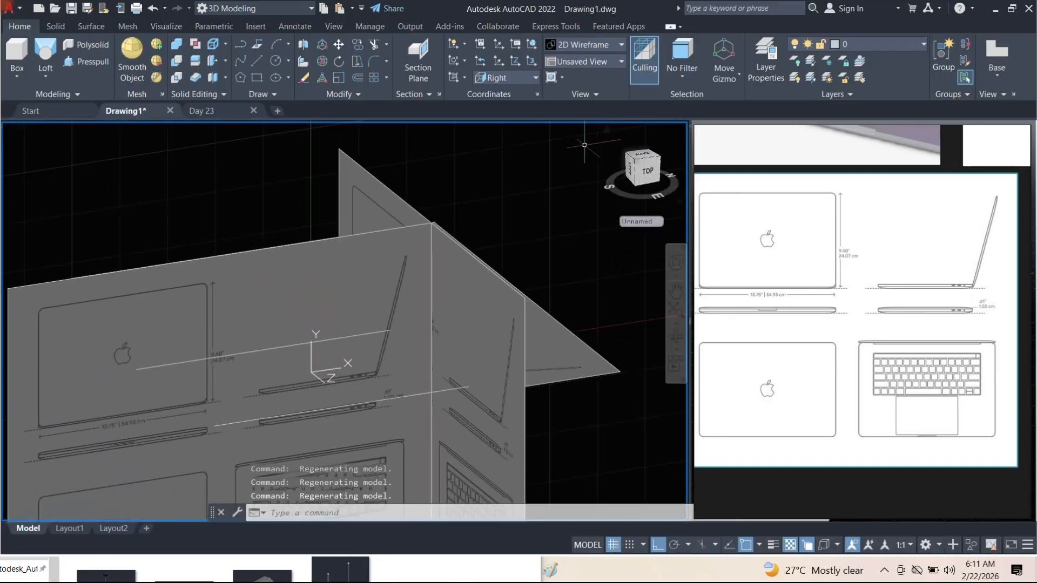
left_click(38, 128)
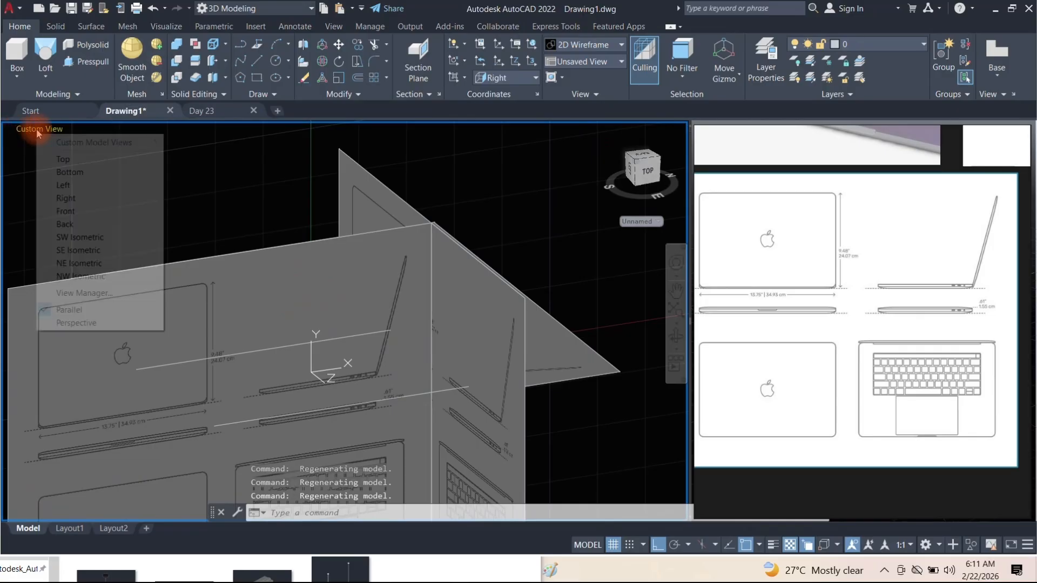
left_click(59, 200)
scroll(462, 195, "up", 5)
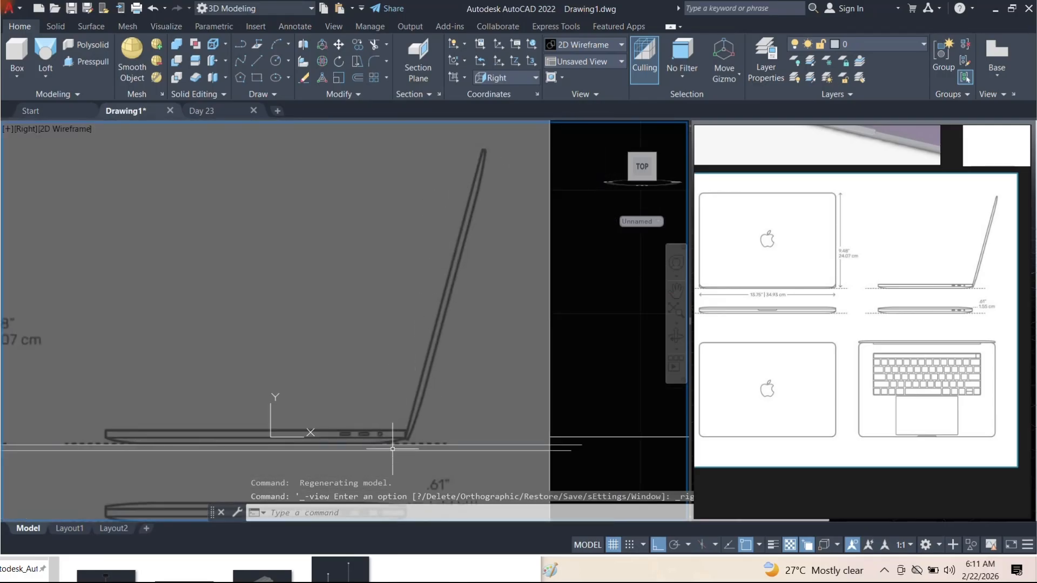
left_click(658, 546)
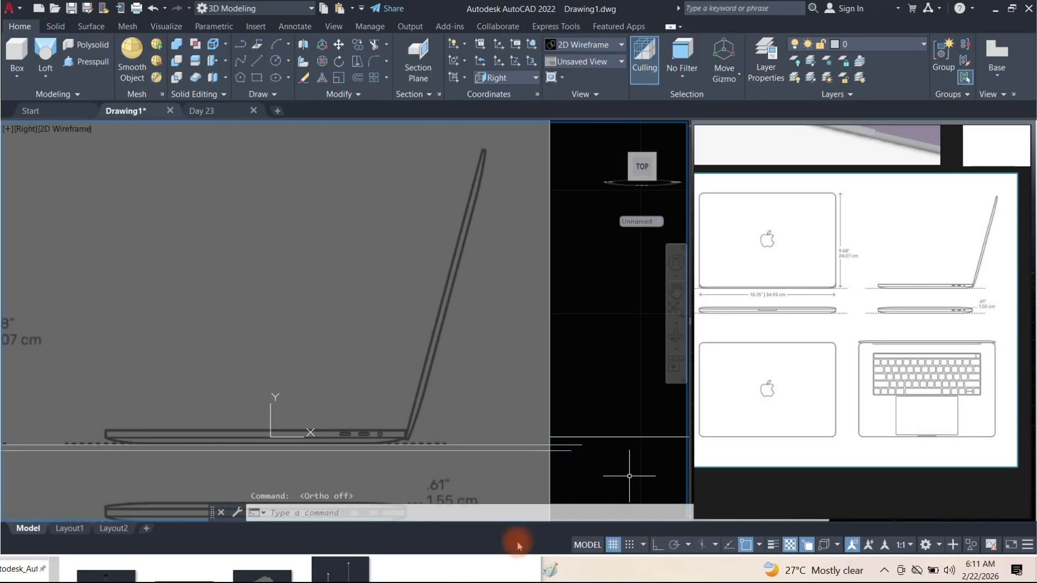
left_click(658, 545)
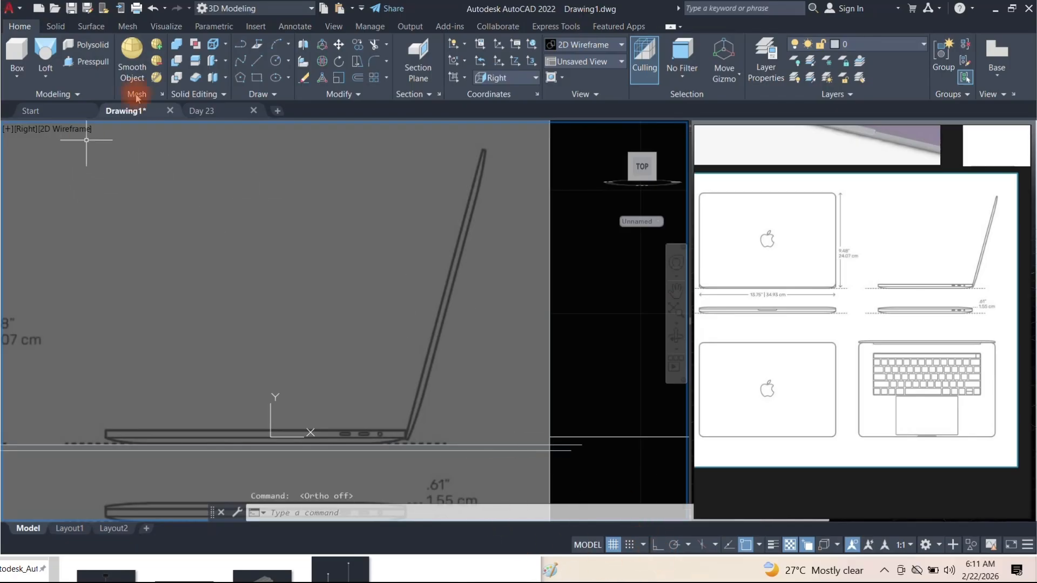
Trace the open lid's inner edge with a polyline from the hinge corner to the tip, and continue it across the tip
type("pl")
key("Return")
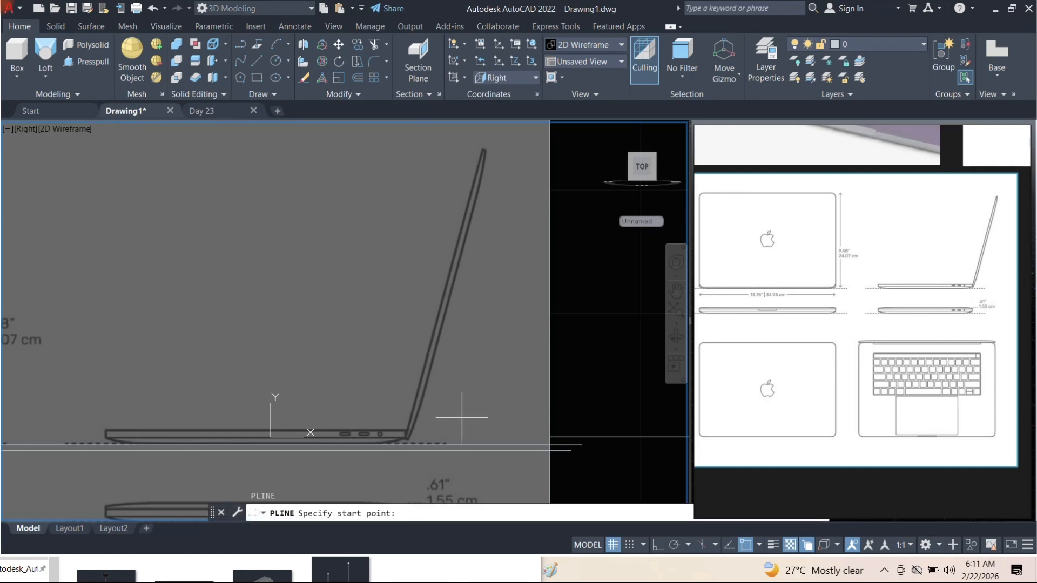
scroll(424, 444, "up", 8)
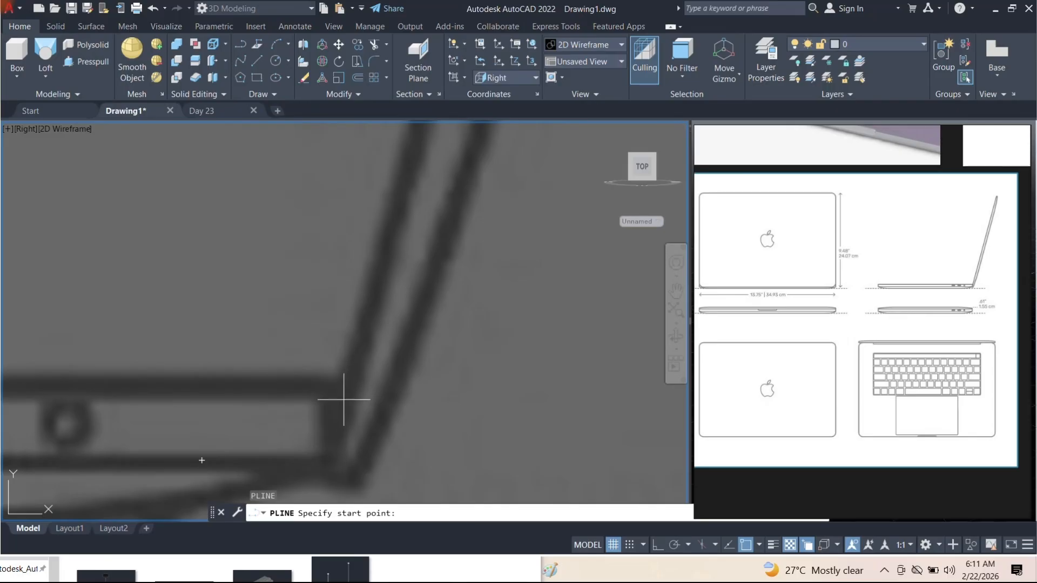
left_click(329, 451)
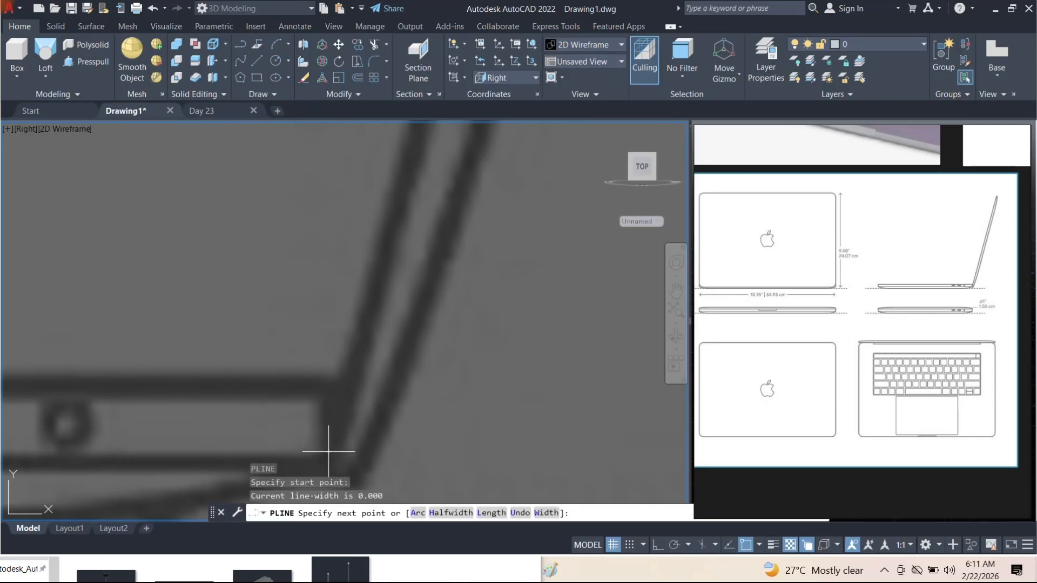
middle_click_drag(391, 194, 385, 324)
middle_click_drag(438, 165, 420, 240)
scroll(421, 236, "up", 3)
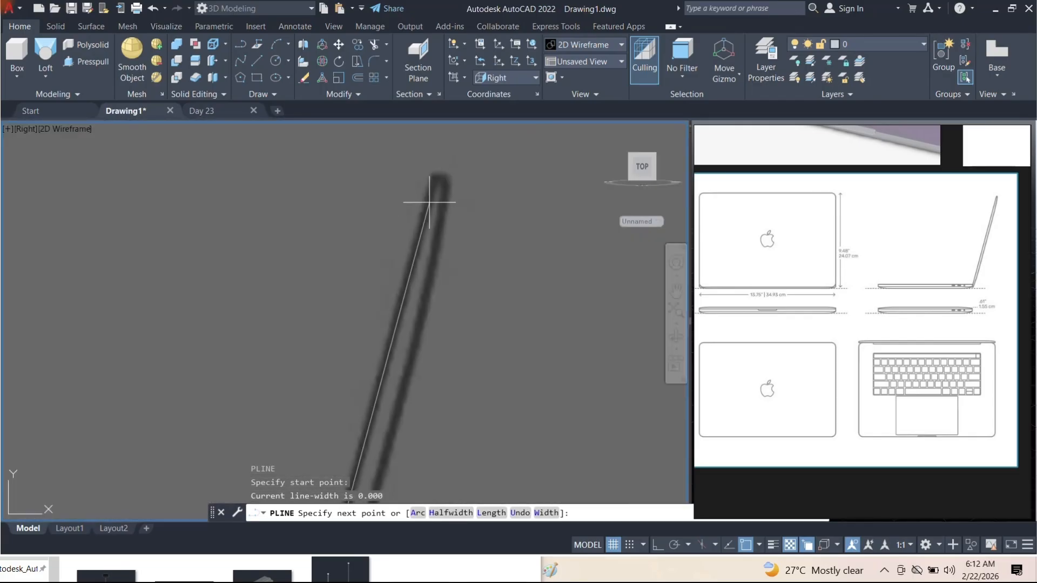
left_click(433, 173)
scroll(462, 172, "up", 3)
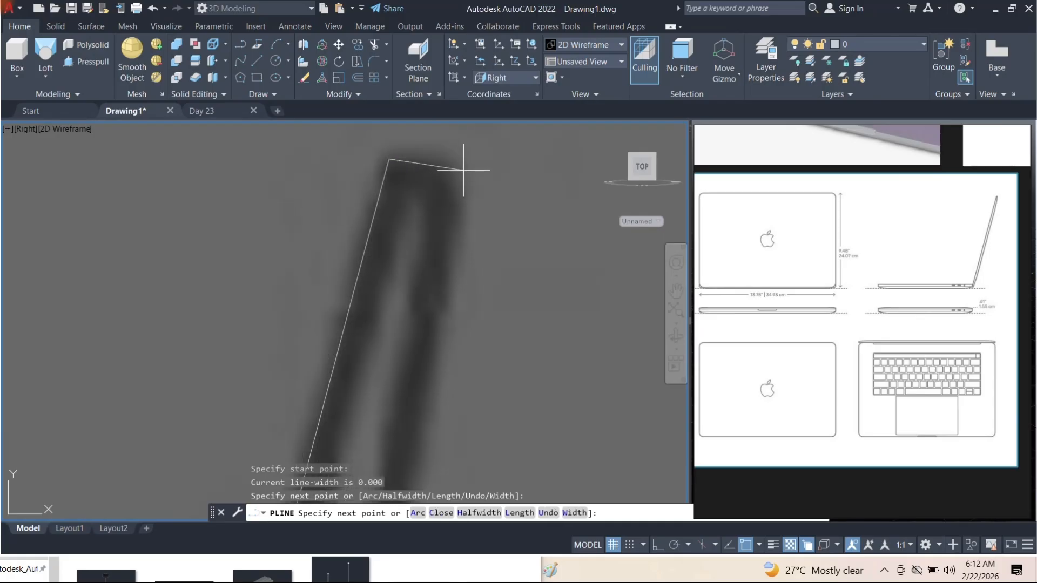
left_click(457, 173)
Continue the polyline with an arc along the upper part of the lid's outer edge, setting its start tangent along that edge
scroll(454, 172, "down", 2)
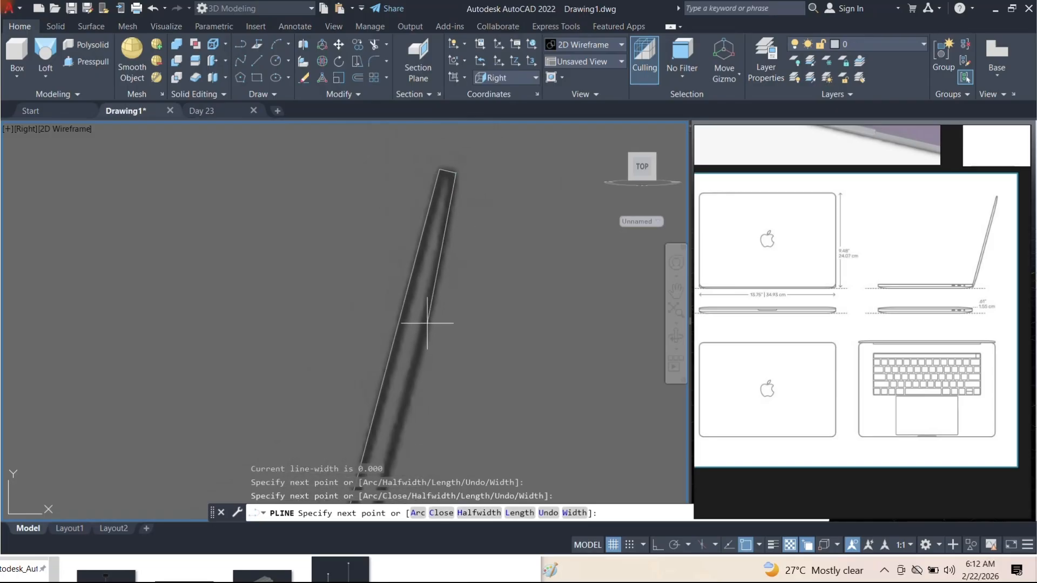
scroll(445, 270, "down", 2)
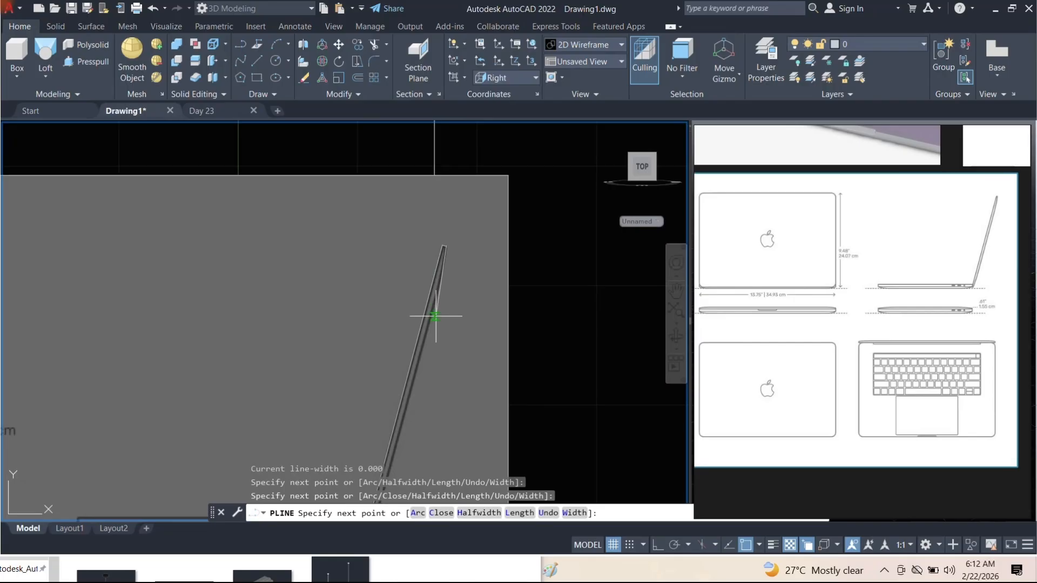
scroll(439, 273, "up", 2)
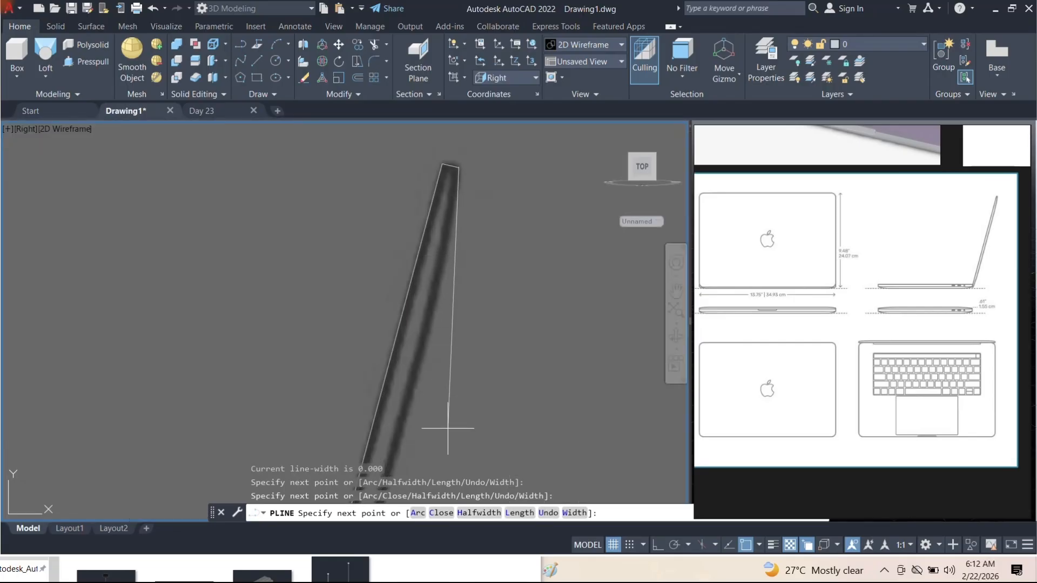
left_click(417, 512)
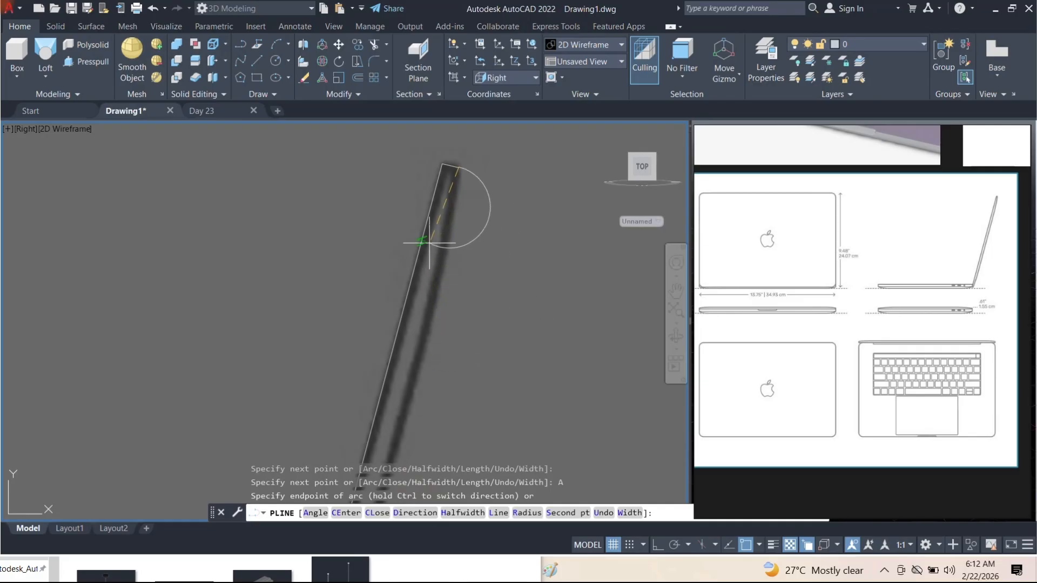
left_click(427, 512)
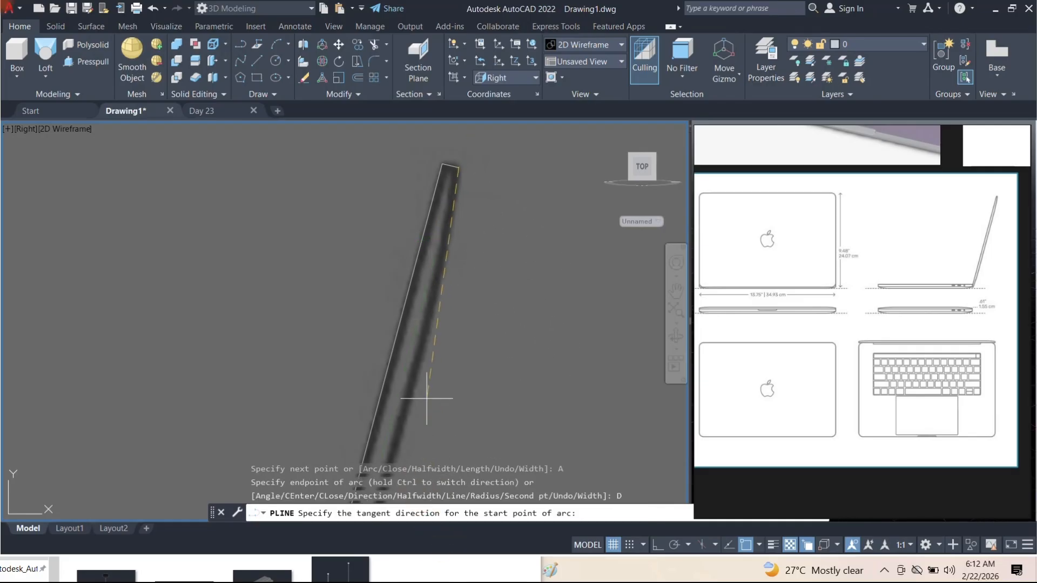
left_click(442, 270)
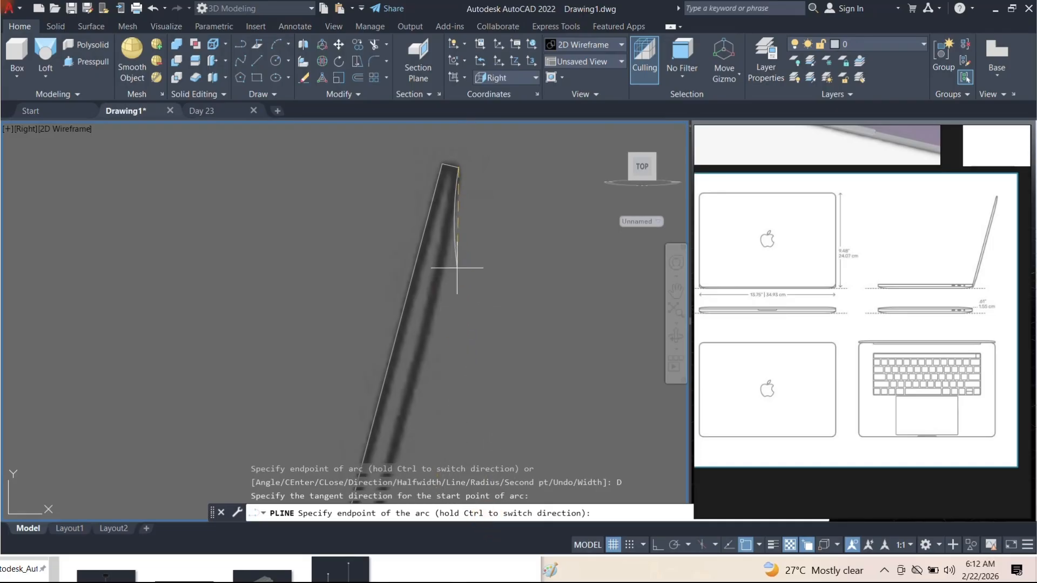
left_click(433, 318)
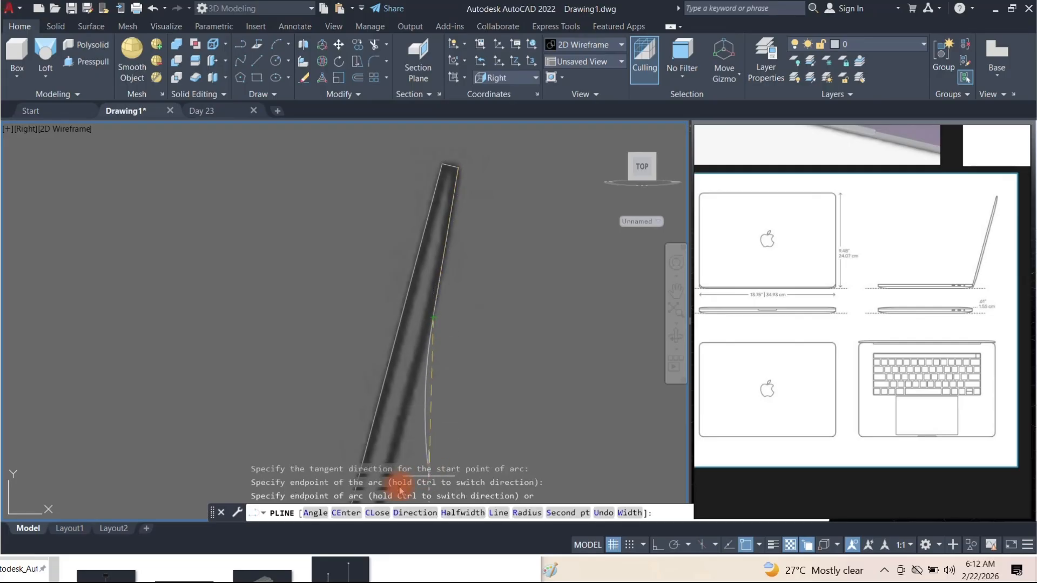
Add a straight polyline segment down the lid's outer edge to just above the hinge
left_click(498, 513)
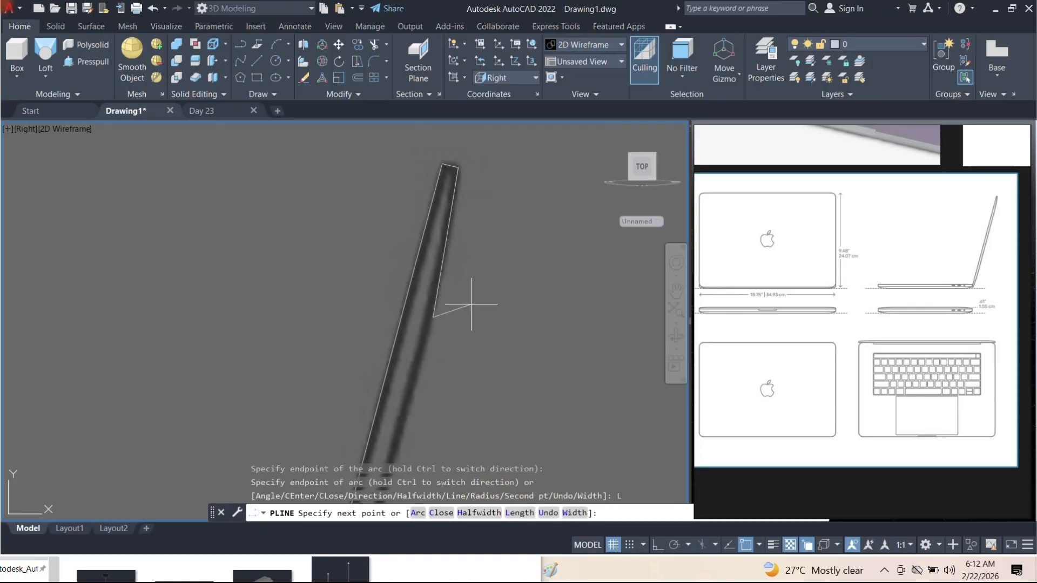
scroll(450, 313, "up", 3)
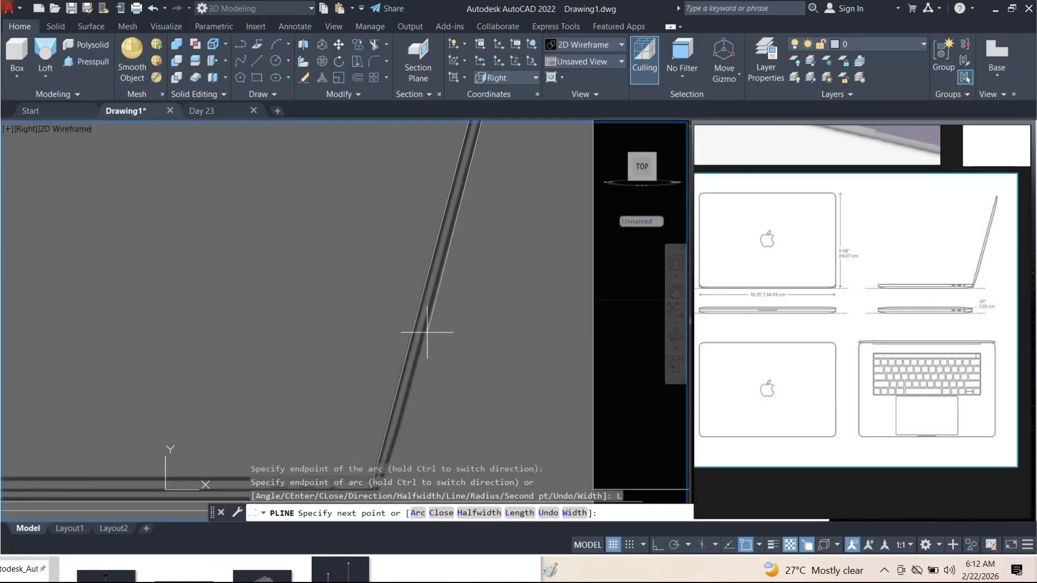
scroll(410, 385, "down", 2)
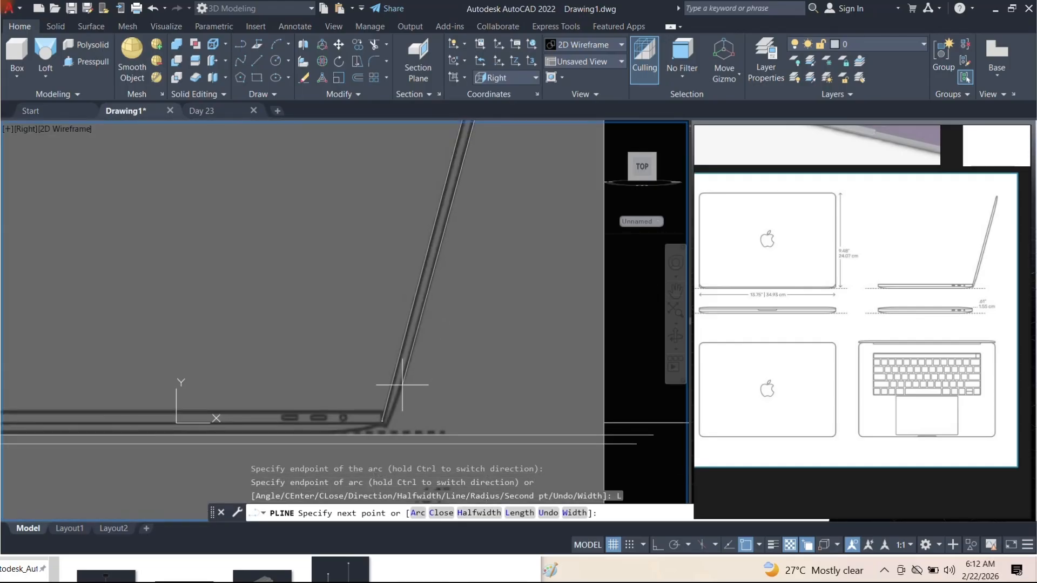
left_click(402, 384)
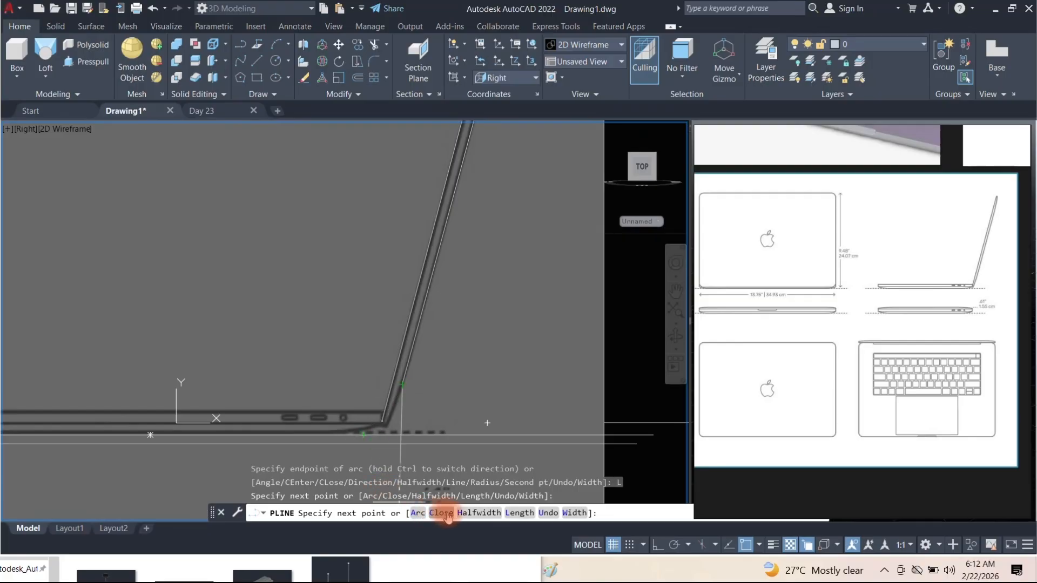
Continue the polyline with an arc along the lid's lower outer edge to the hinge, and finish with a straight segment to its start point
left_click(419, 512)
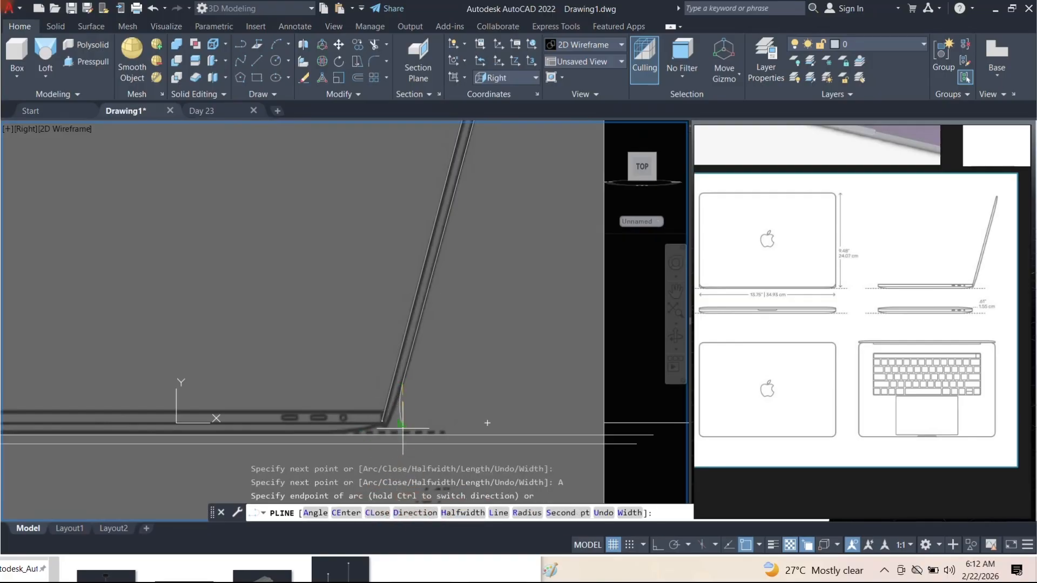
scroll(390, 427, "up", 3)
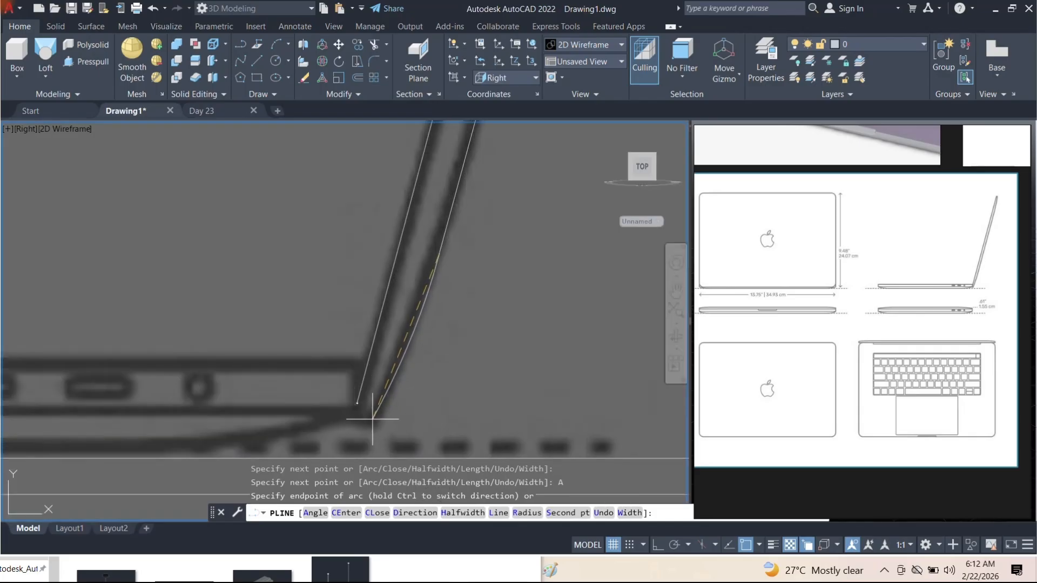
left_click(371, 423)
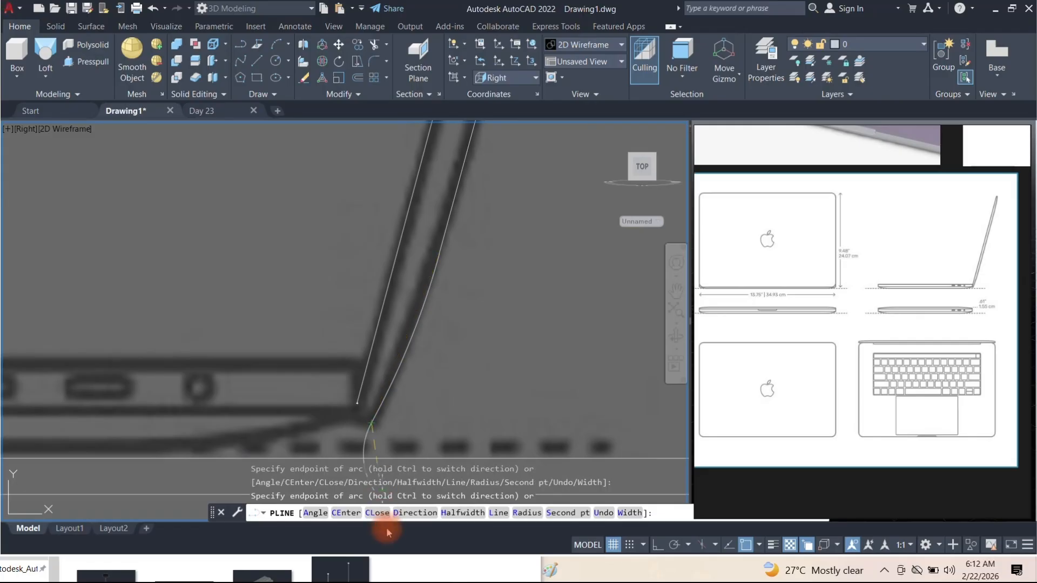
left_click(499, 513)
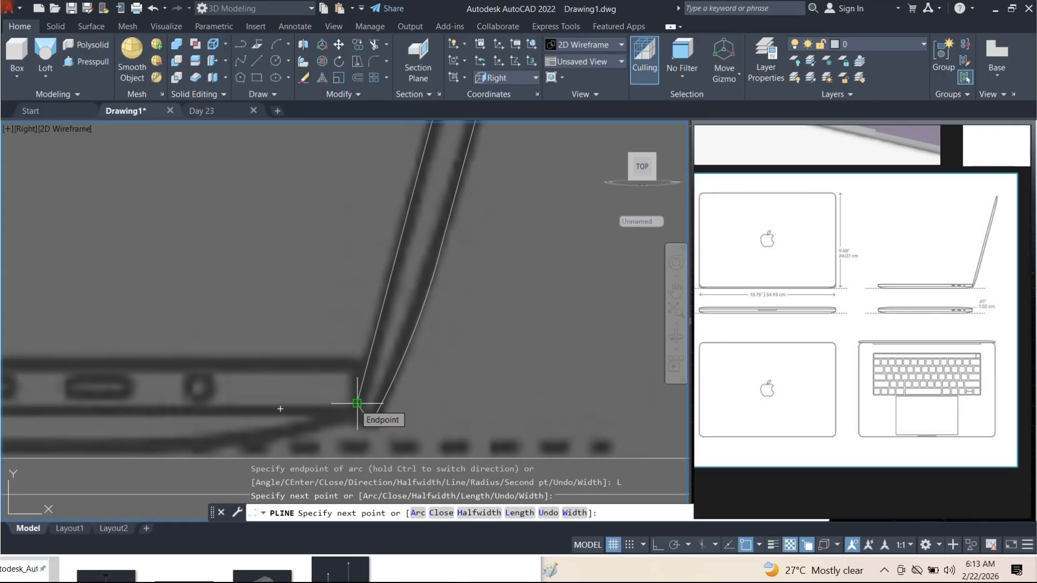
left_click(357, 403)
key("Return")
scroll(413, 418, "down", 4)
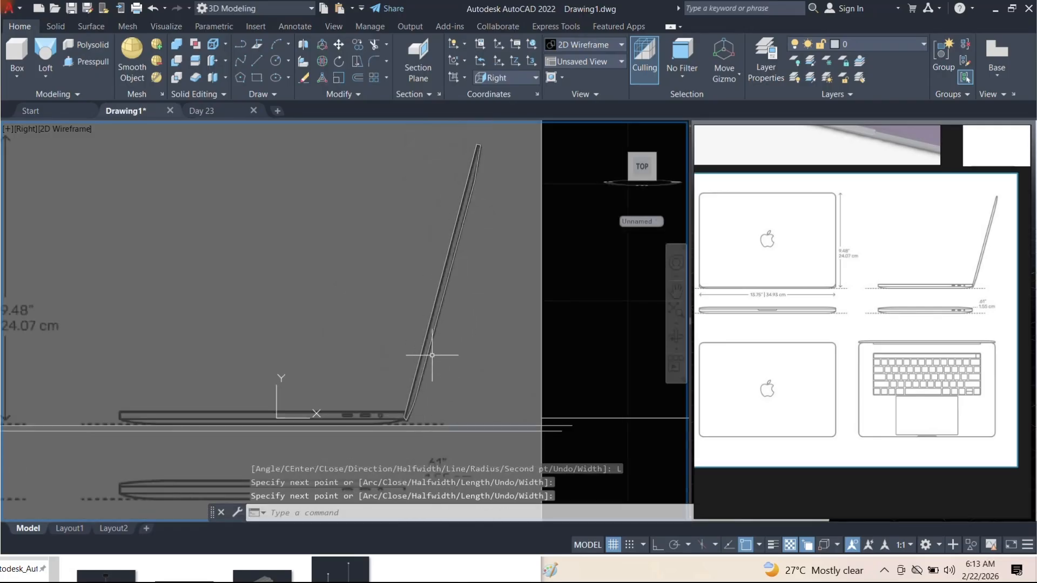
Stretch the midpoint of the upper arc on the lid outline's outer edge to match the reference image, and deselect the polyline
scroll(432, 356, "up", 6)
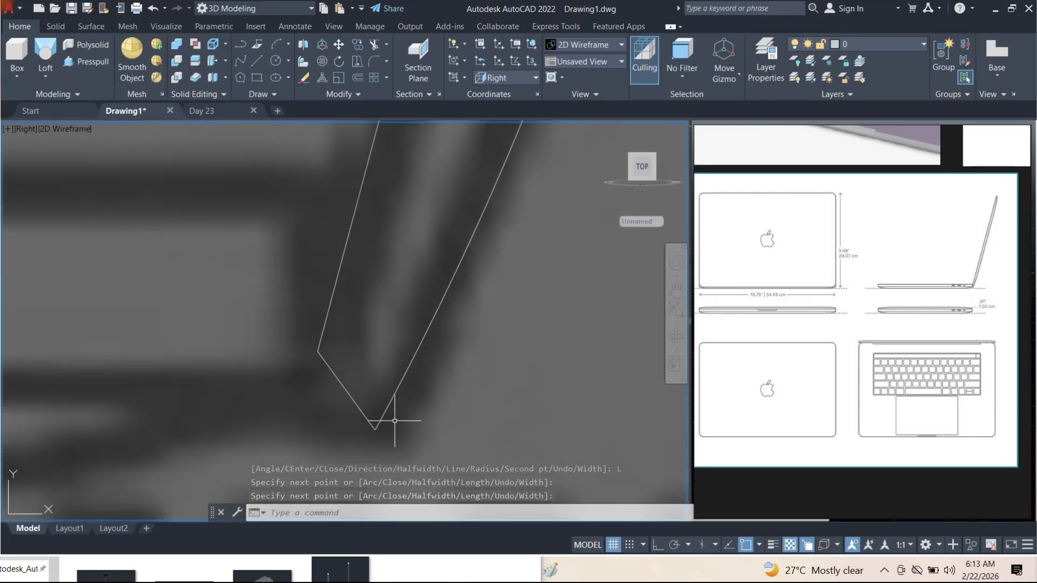
scroll(376, 430, "down", 3)
middle_click_drag(389, 424, 458, 290)
scroll(444, 245, "up", 2)
scroll(440, 346, "up", 2)
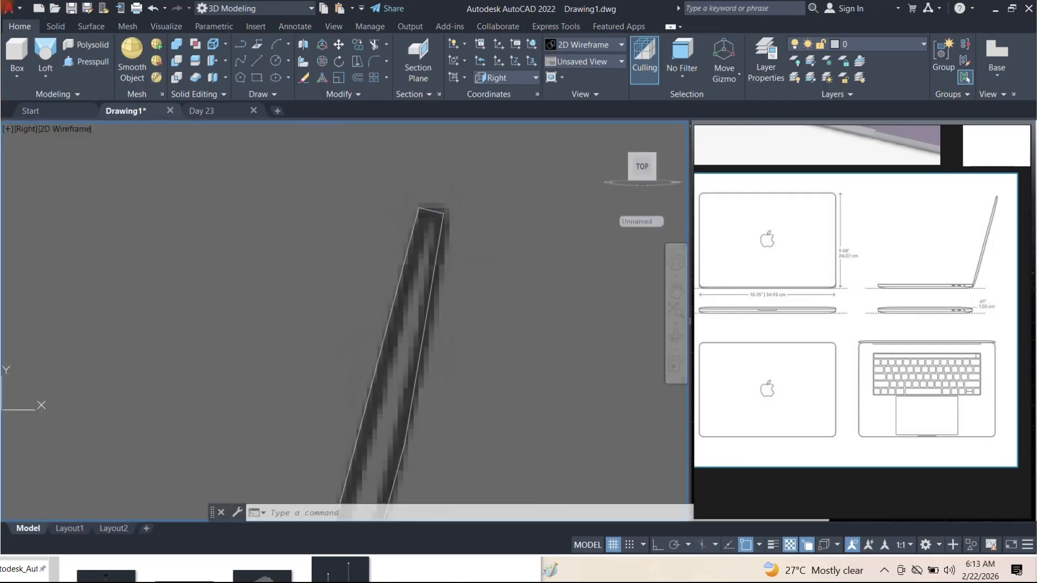
left_click(424, 344)
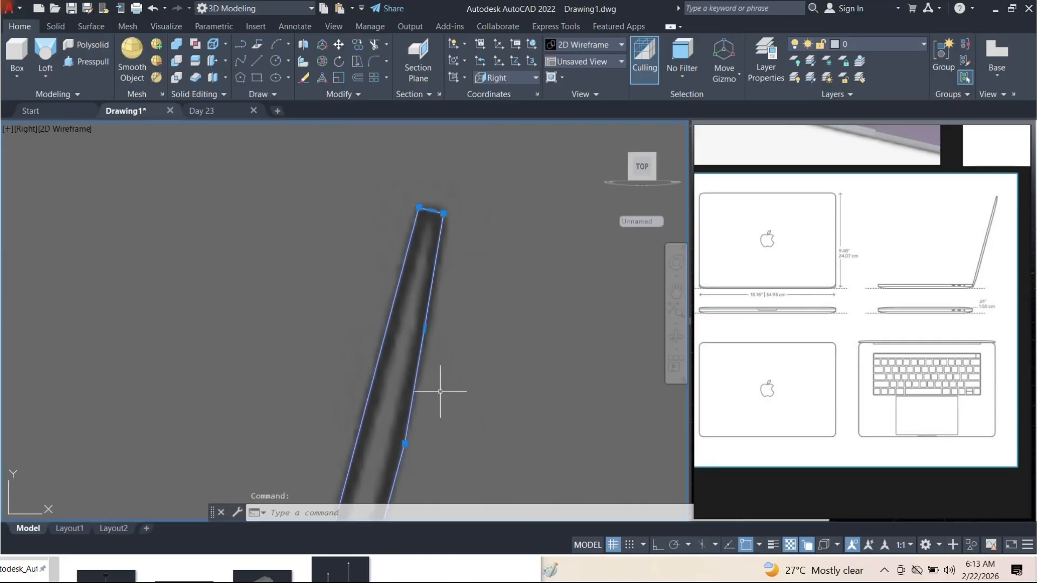
left_click(424, 328)
scroll(430, 329, "up", 2)
scroll(432, 337, "down", 4)
left_click(467, 355)
scroll(476, 292, "up", 3)
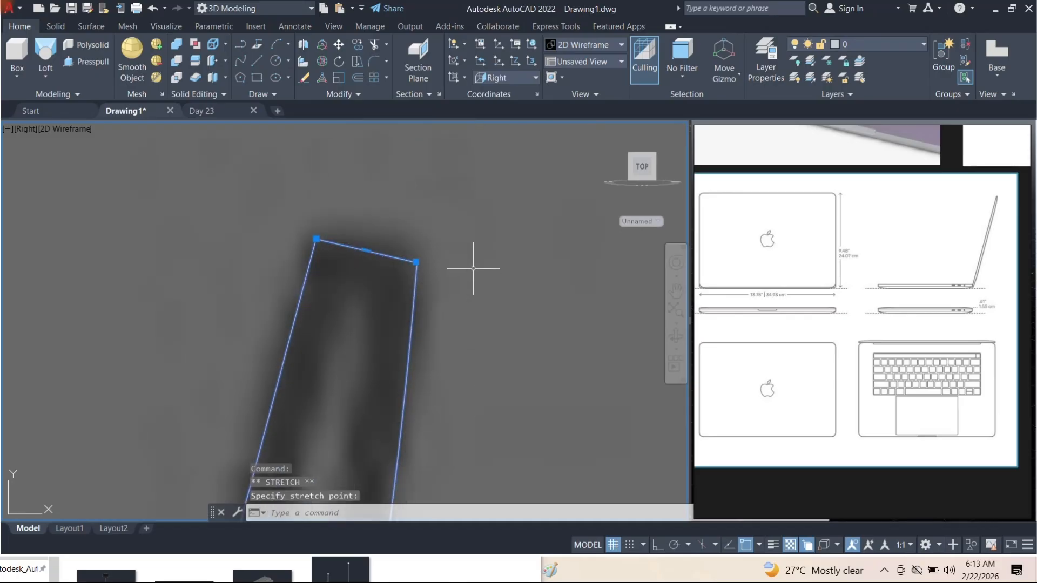
scroll(456, 238, "down", 4)
key("Escape")
key("Escape")
scroll(466, 318, "down", 3)
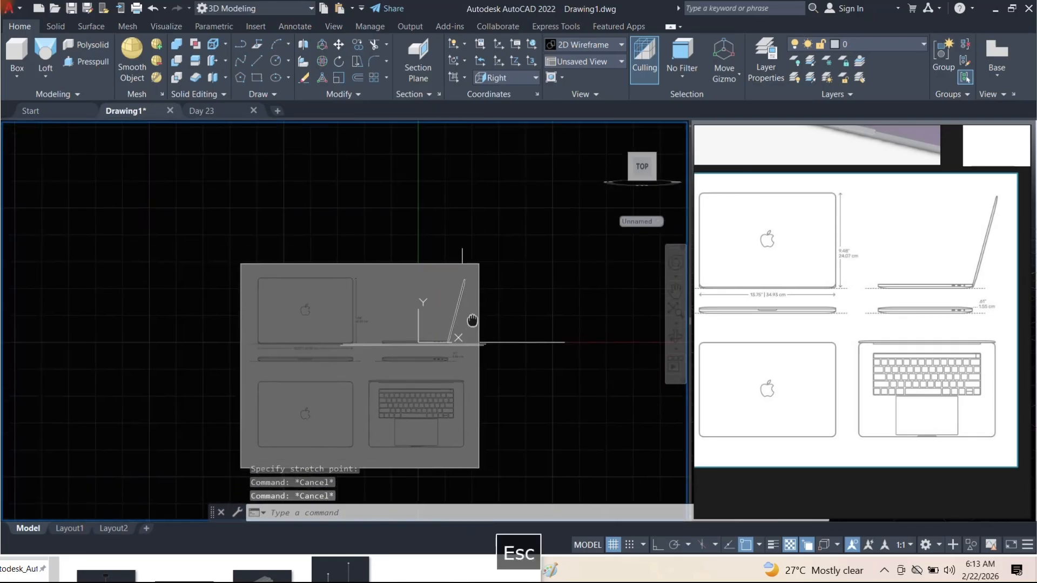
Isolate the tilted lid profile, the laptop base solid and the two side guide lines from the reference images
scroll(470, 303, "up", 3)
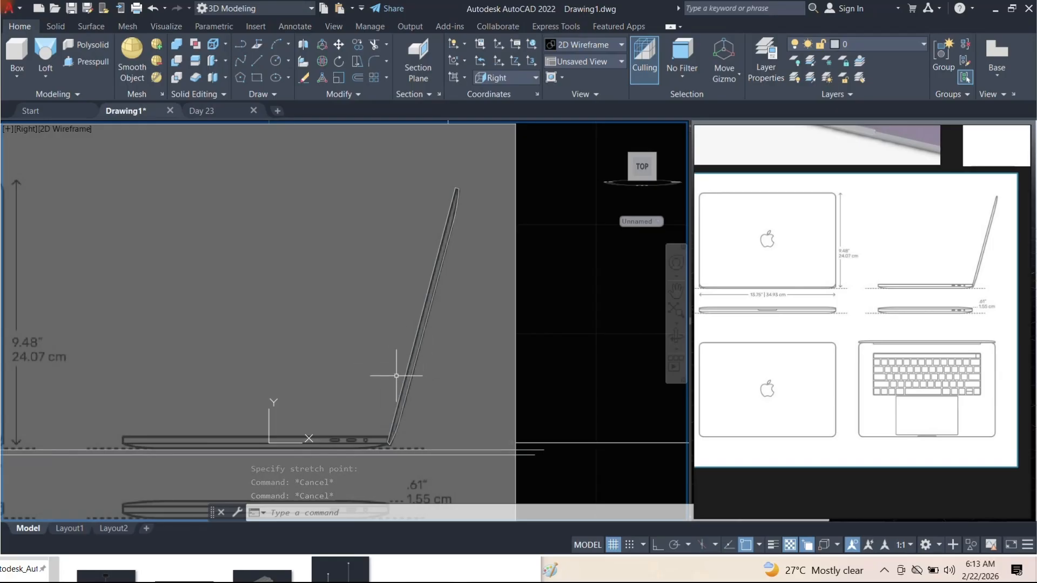
scroll(385, 285, "down", 3)
middle_click_drag(382, 289, 513, 421, "shift")
middle_click_drag(400, 270, 378, 292, "shift")
scroll(352, 292, "up", 5)
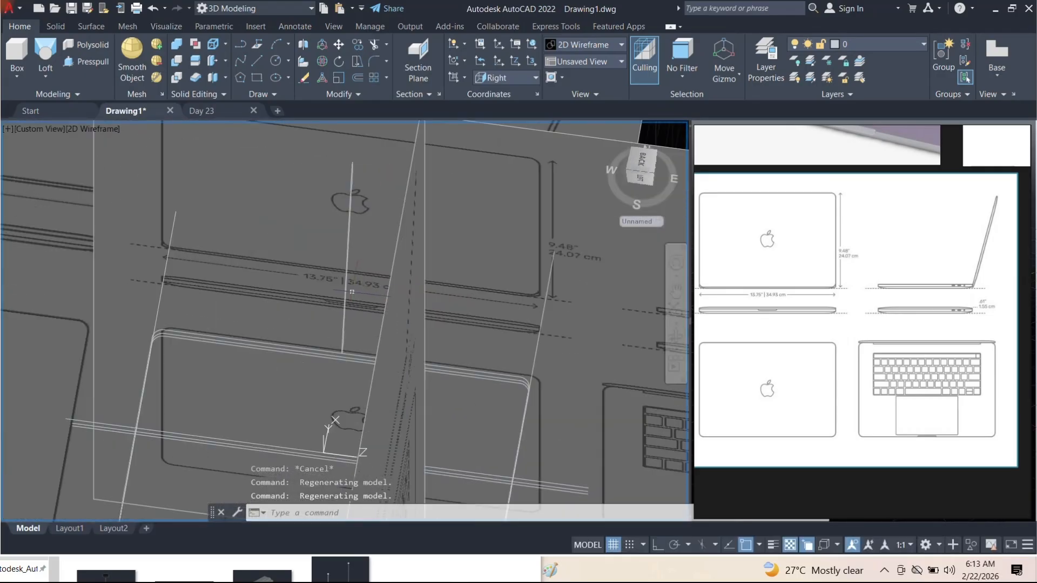
left_click(354, 280)
left_click(339, 261)
middle_click_drag(312, 325, 354, 368, "shift")
scroll(357, 362, "up", 5)
scroll(271, 290, "down", 5)
middle_click_drag(270, 303, 291, 313, "shift")
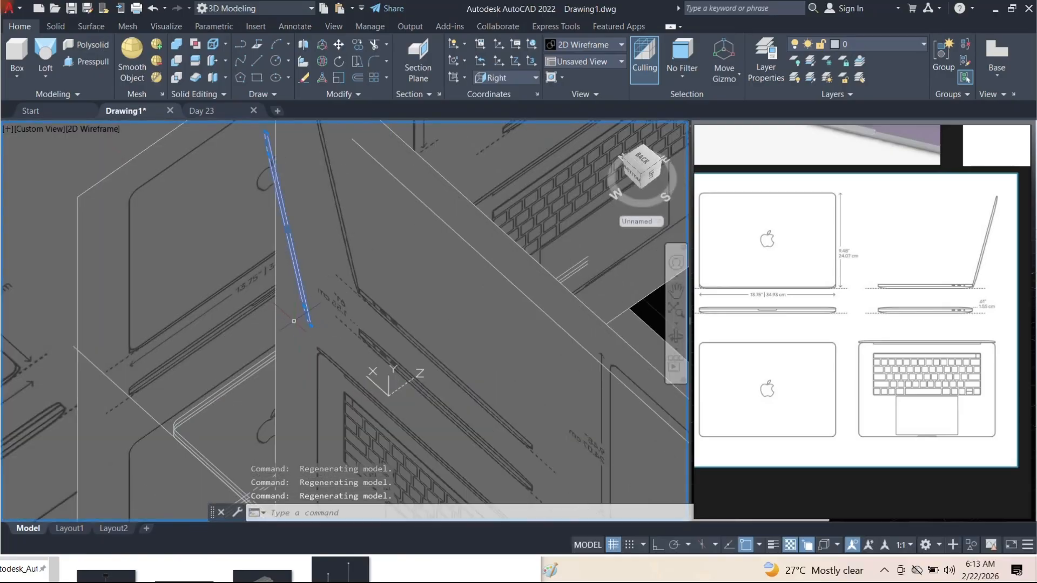
middle_click_drag(376, 307, 416, 288, "shift")
scroll(282, 286, "down", 5)
scroll(263, 280, "up", 5)
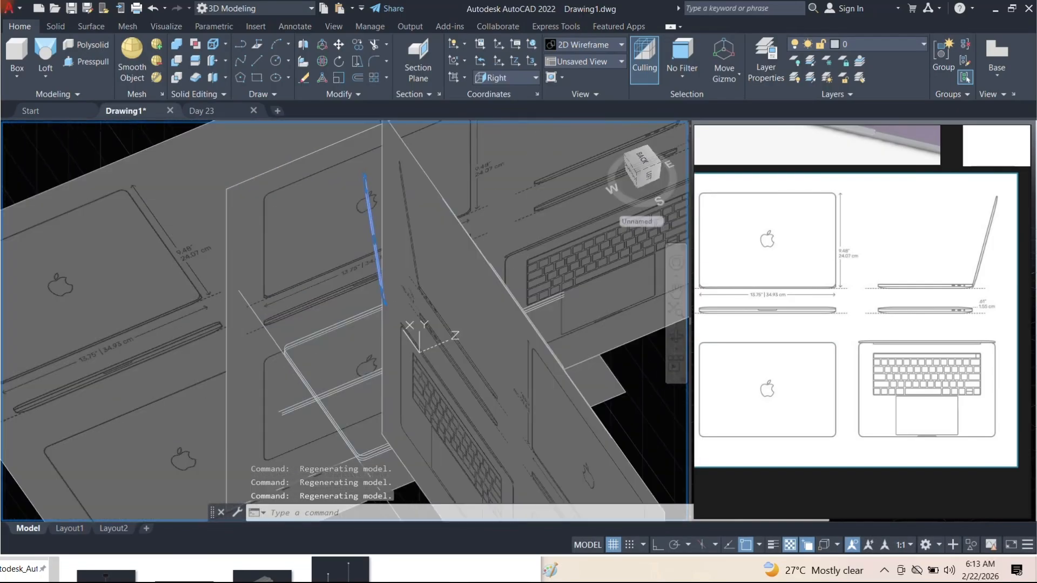
left_click(274, 340)
left_click(322, 326)
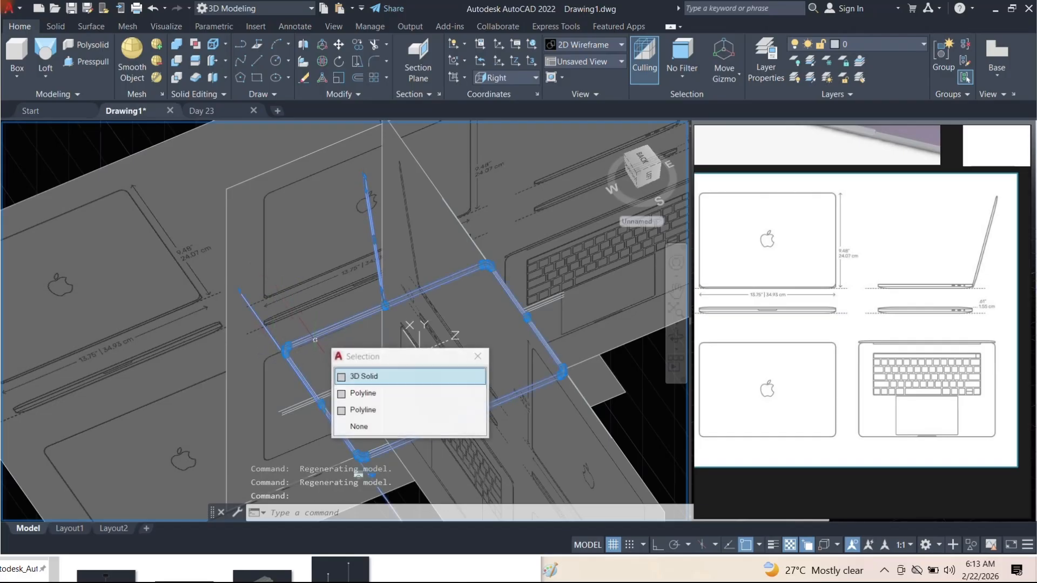
left_click(359, 377)
middle_click_drag(361, 355, 366, 323, "shift")
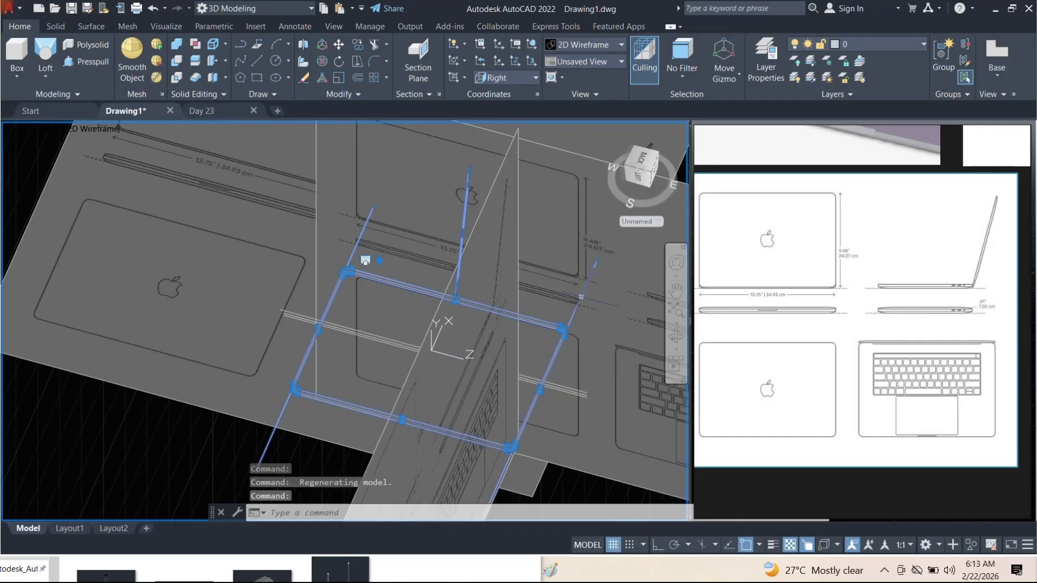
type("ISol")
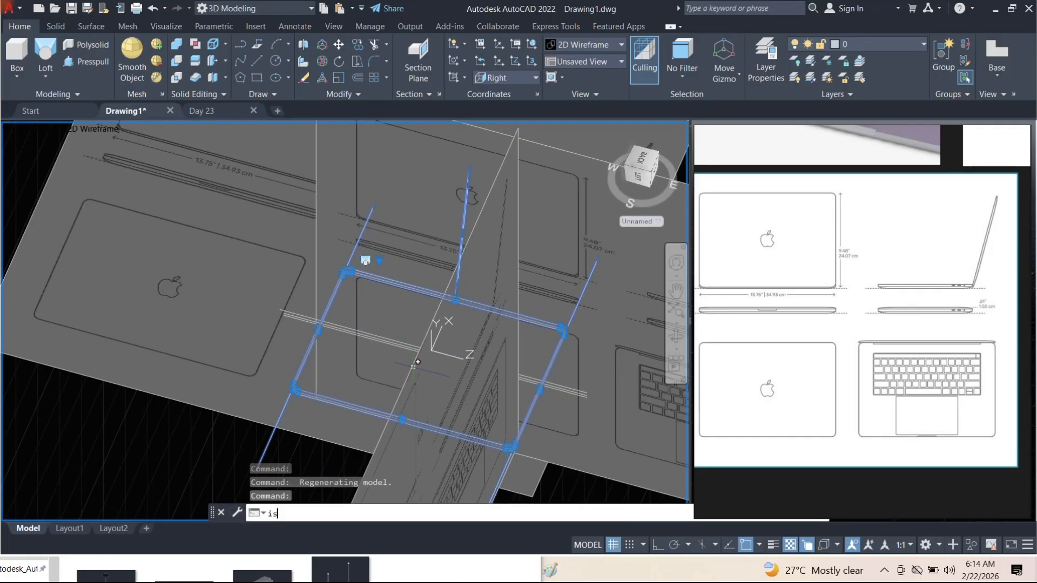
type("ate")
key("Return")
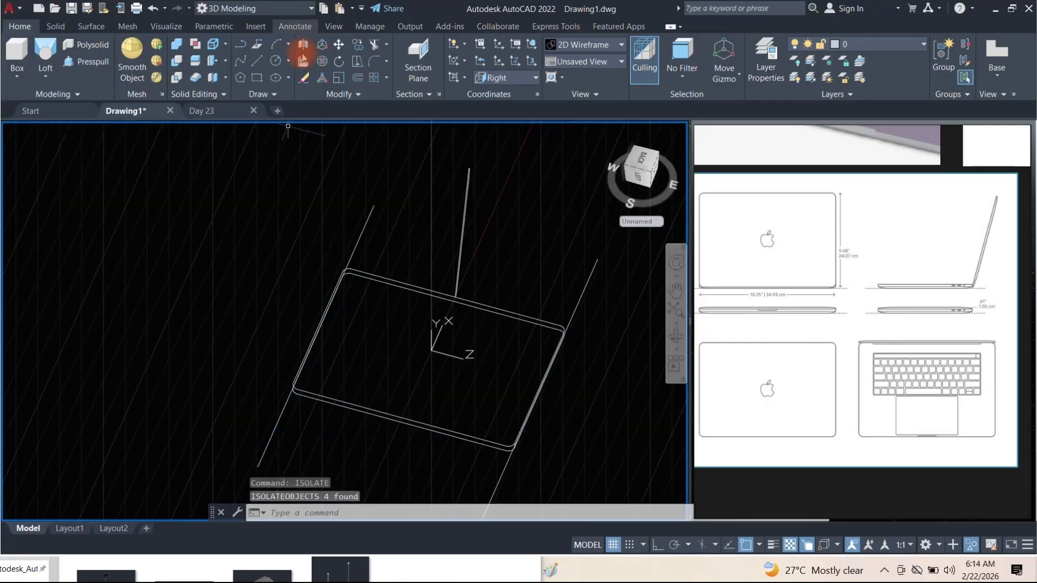
middle_click_drag(383, 211, 445, 282, "shift")
scroll(436, 273, "up", 4)
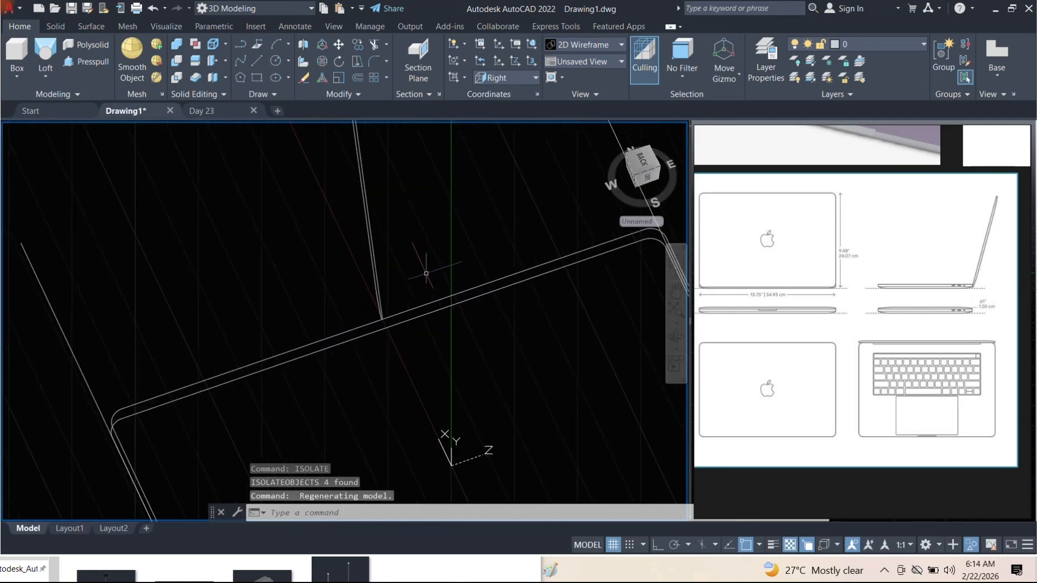
left_click(410, 268)
left_click(342, 222)
scroll(310, 222, "down", 4)
scroll(319, 237, "up", 4)
scroll(343, 259, "down", 4)
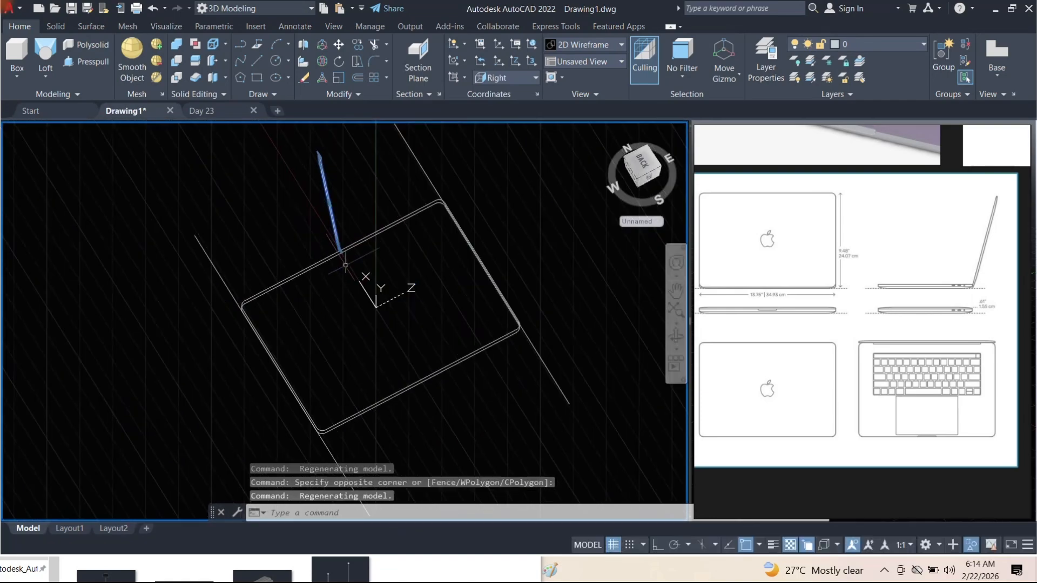
scroll(333, 263, "up", 3)
middle_click_drag(327, 271, 346, 253, "shift")
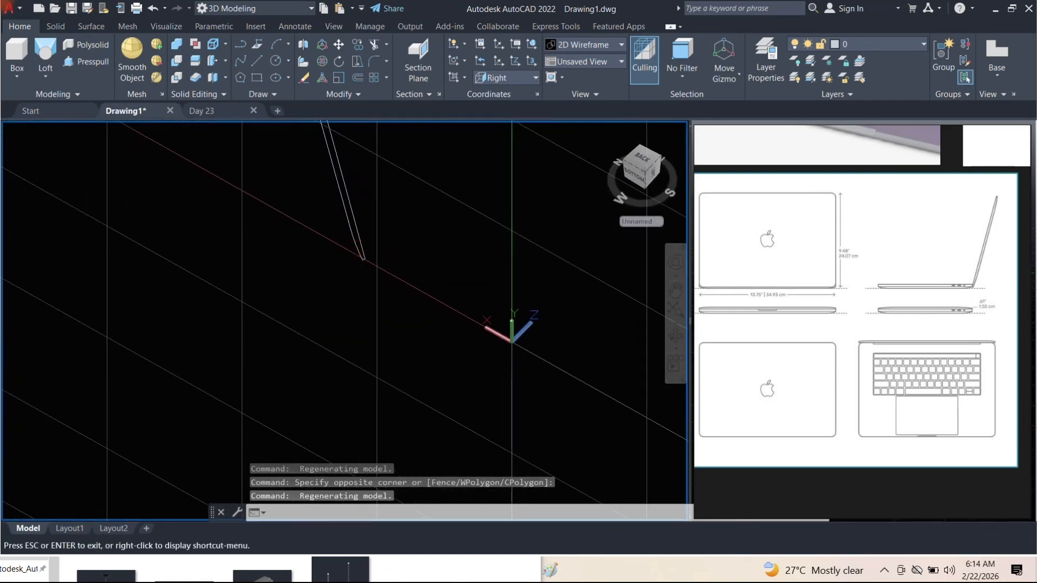
key("Return")
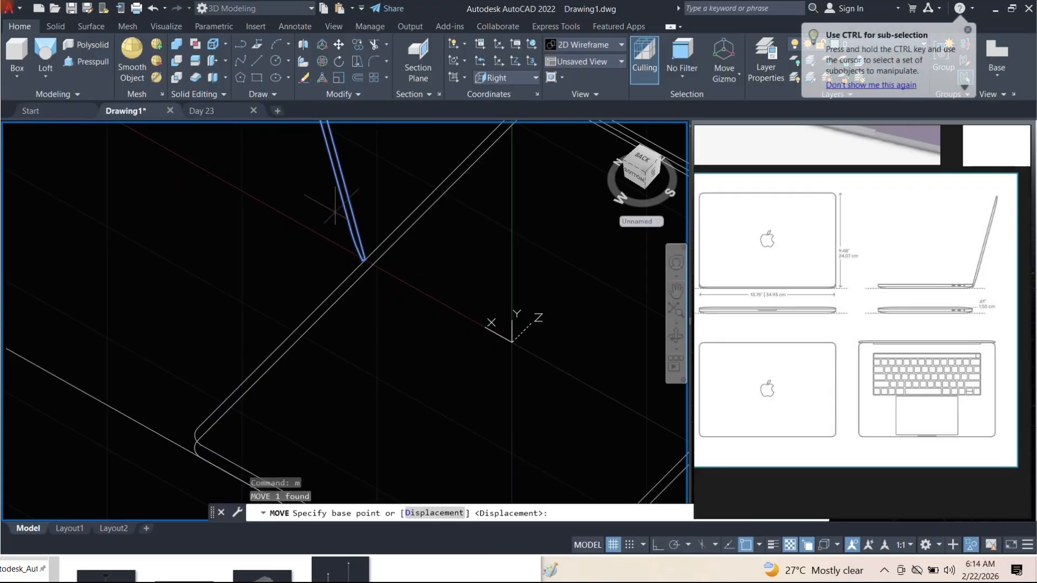
Set the user coordinate system to World
left_click(513, 78)
left_click(500, 93)
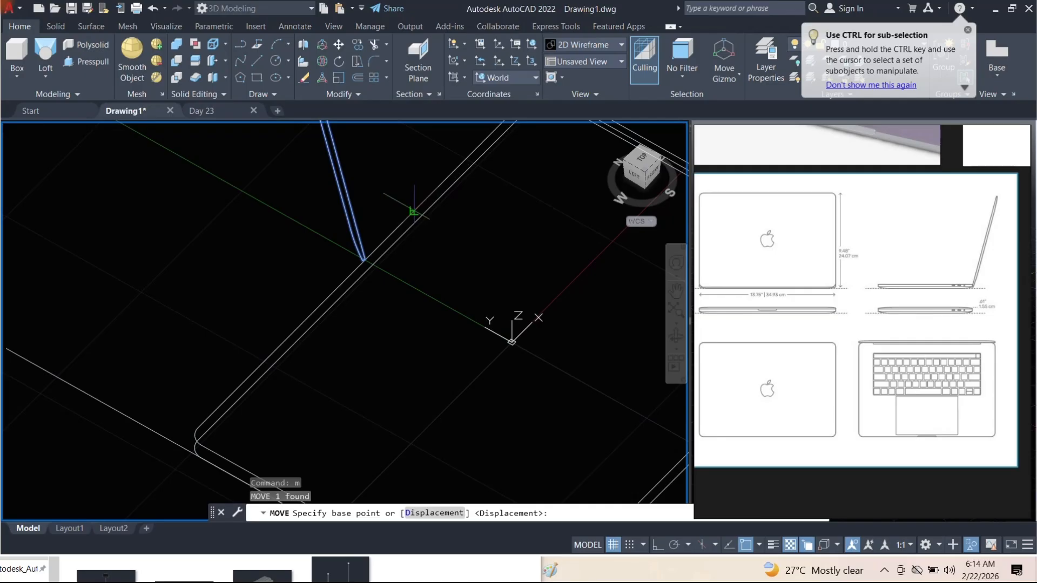
scroll(406, 192, "up", 4)
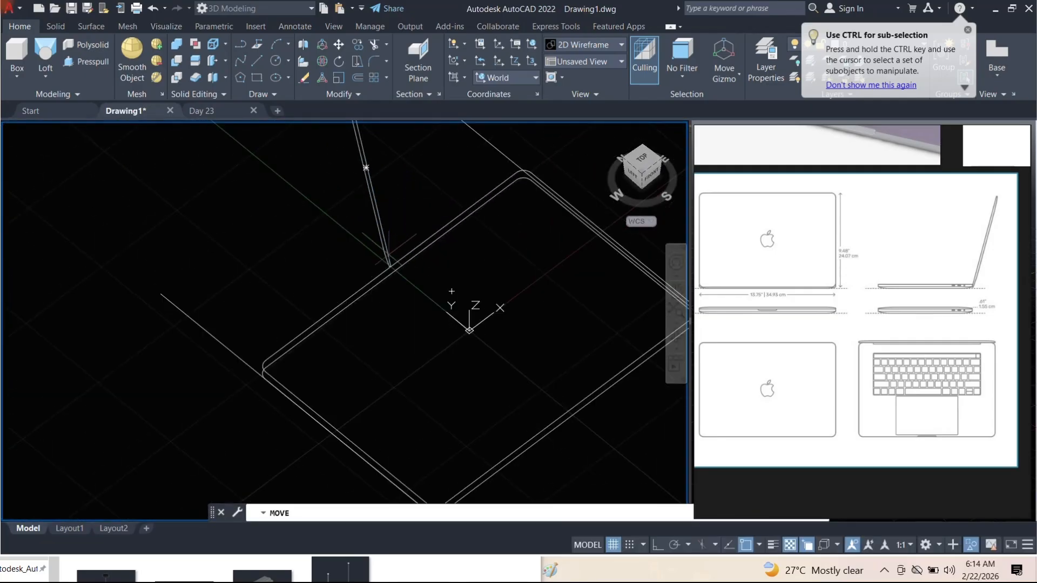
scroll(393, 267, "up", 2)
Move the lid profile from its lower end onto the guide line at the base's rear-left corner
left_click(394, 215)
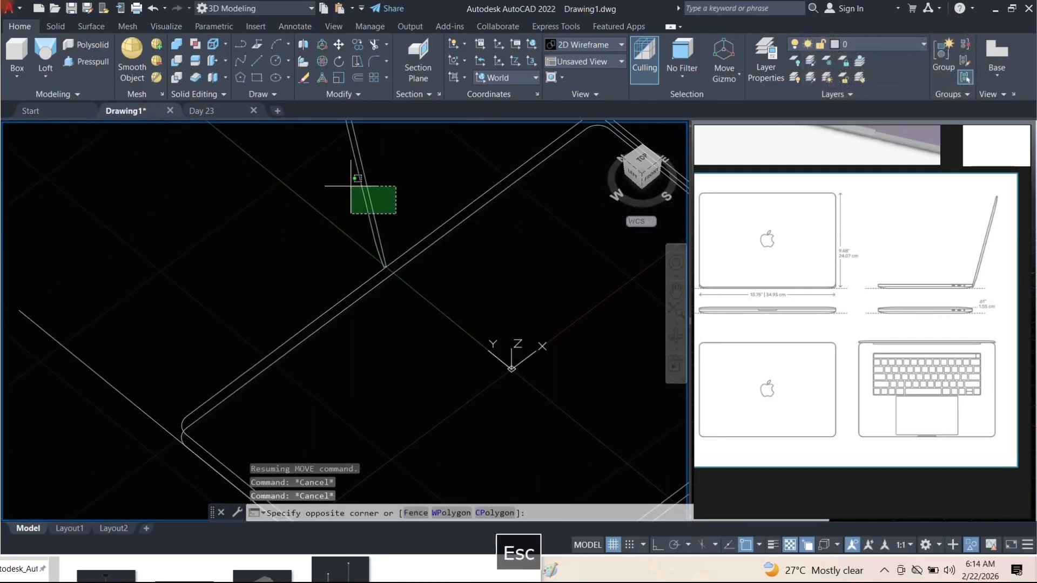
left_click(344, 182)
type("mv")
key("Return")
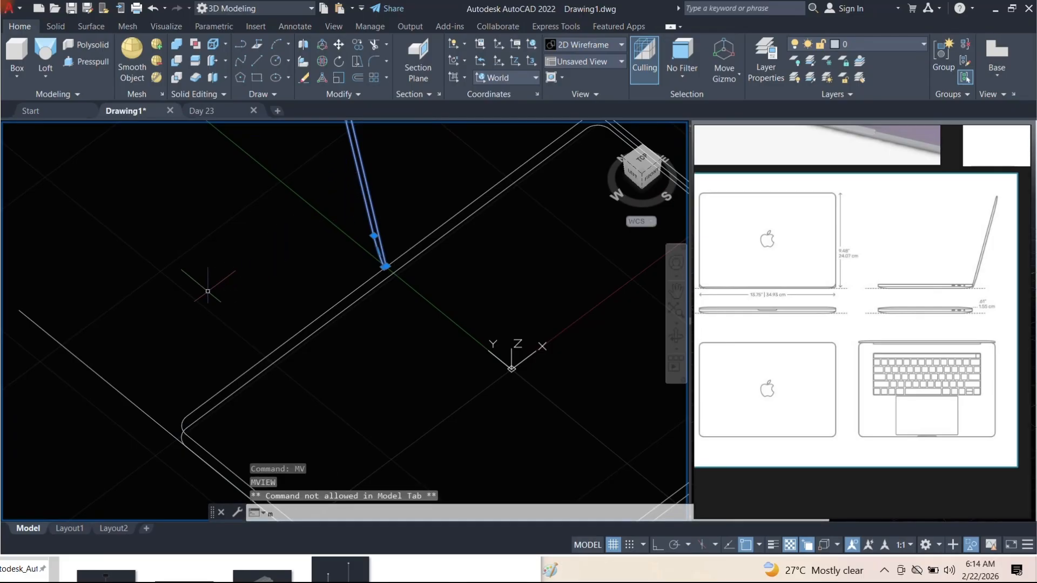
type("m")
key("Return")
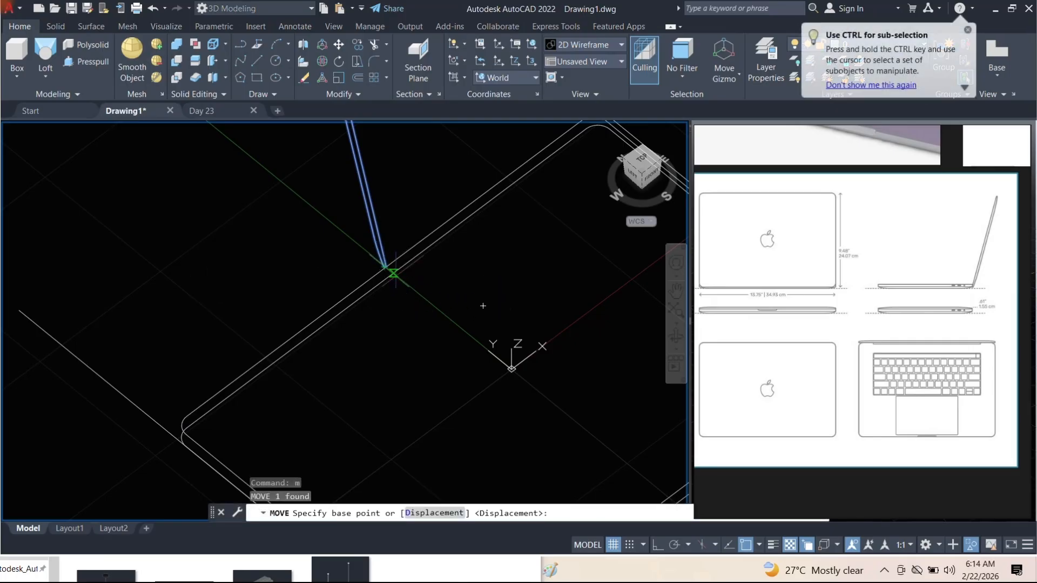
left_click(387, 267)
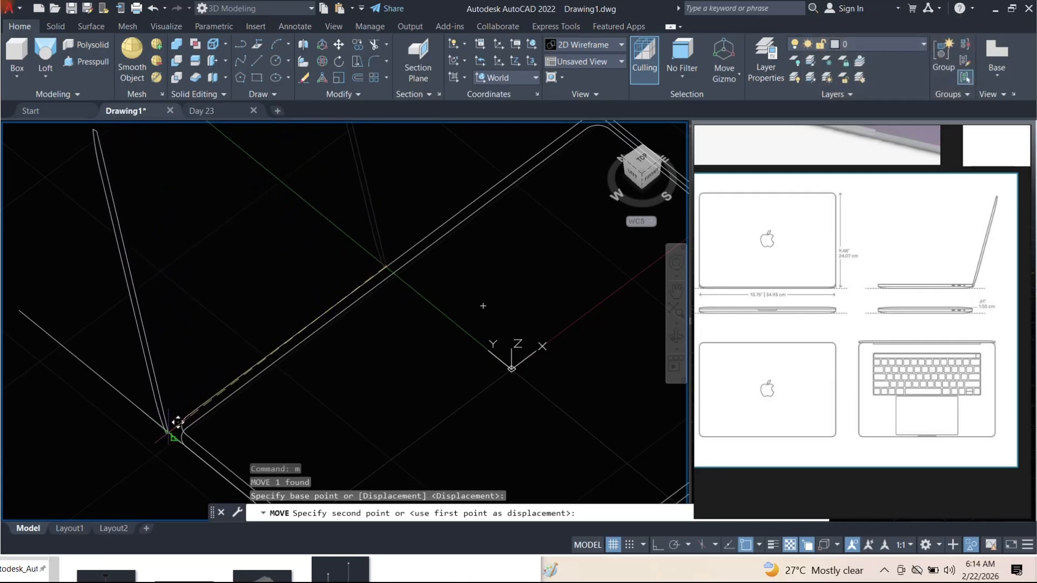
left_click(176, 432)
Extrude the lid profile across the full width of the base, up to the opposite guide line
middle_click_drag(232, 386, 261, 351, "shift")
left_click(49, 73)
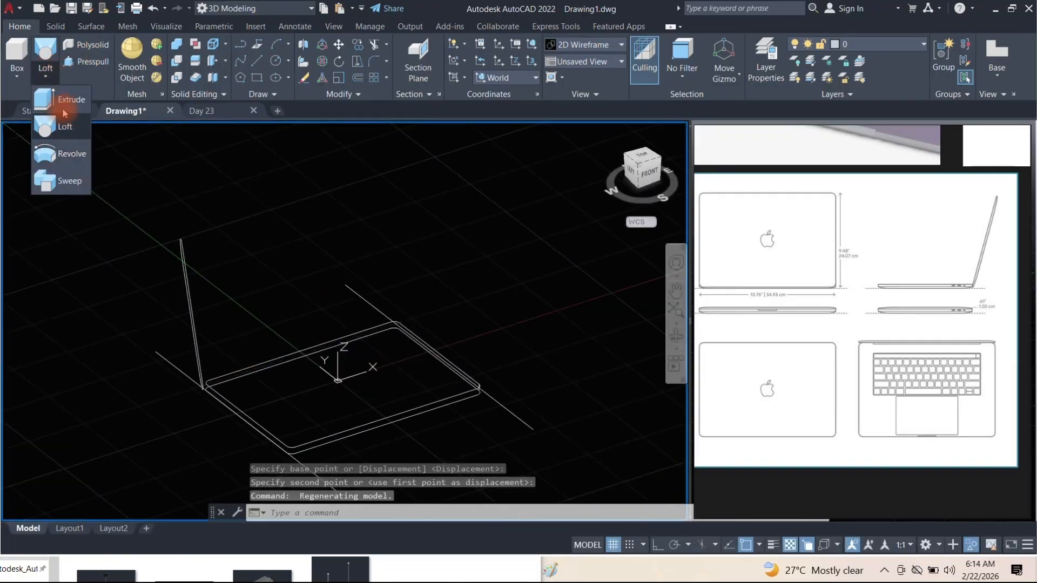
left_click(49, 99)
left_click(187, 288)
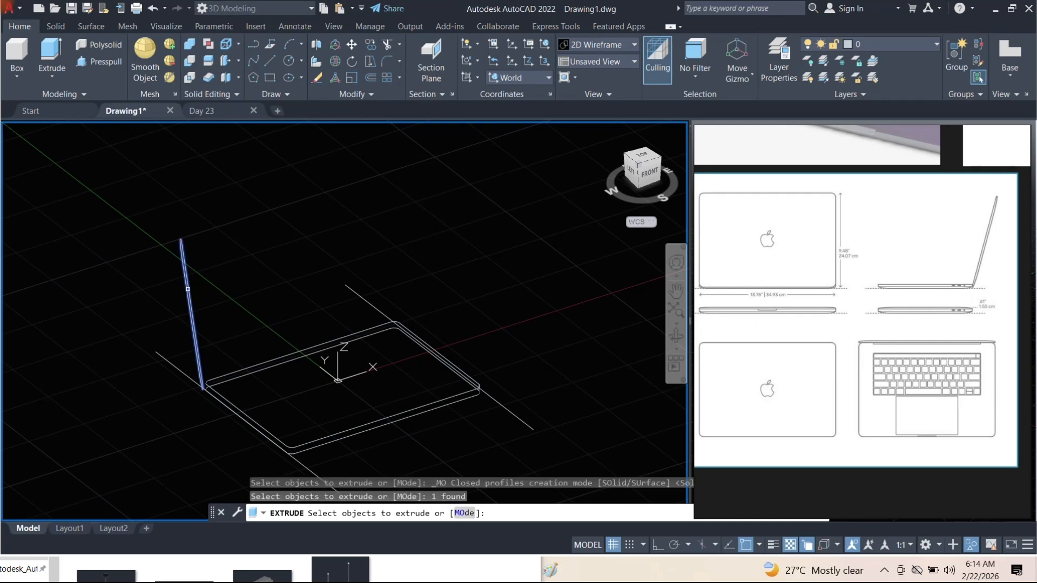
key("Return")
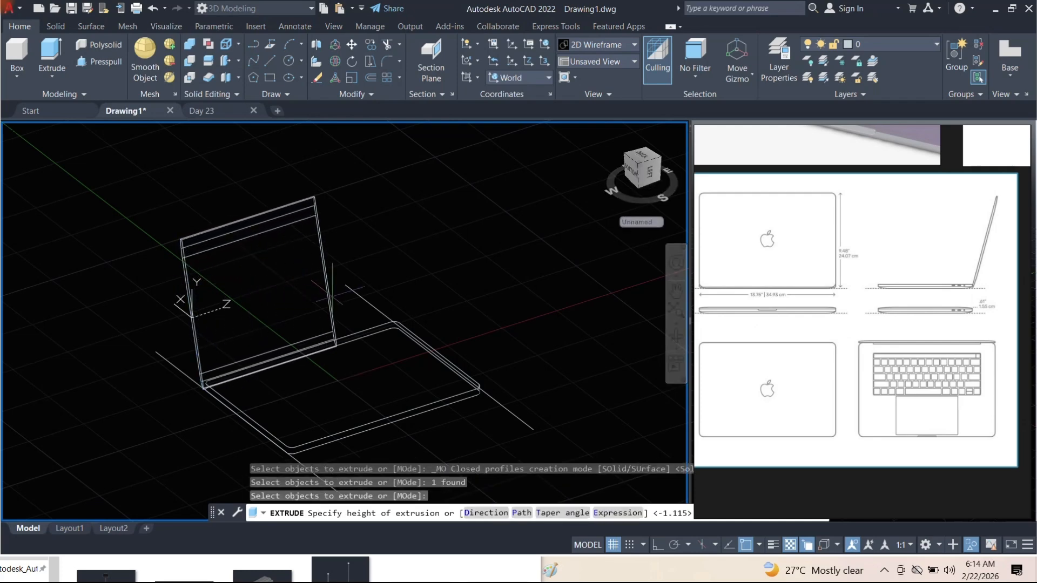
scroll(384, 316, "up", 5)
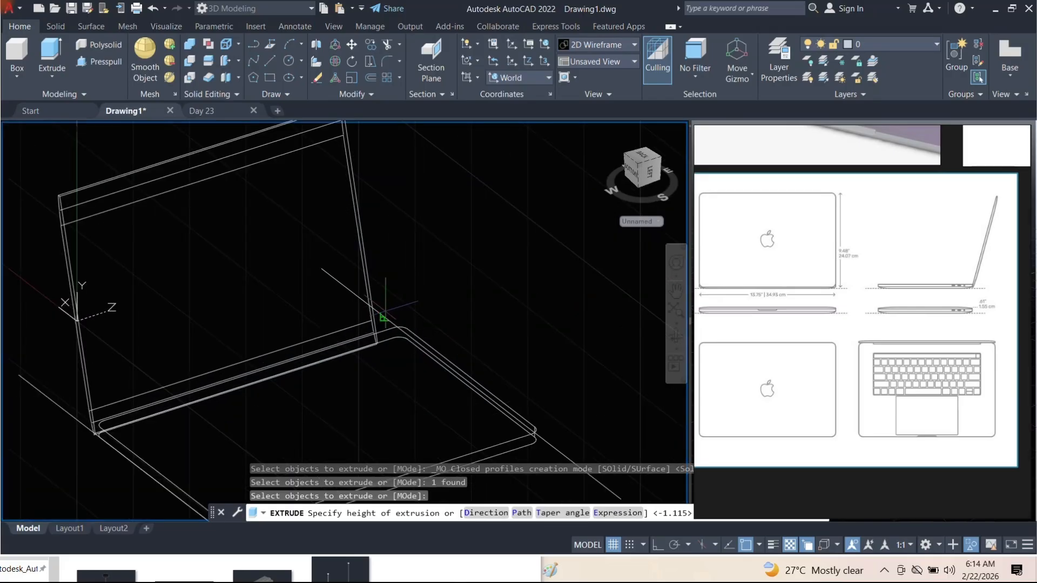
scroll(381, 331, "down", 8)
Apply the Conceptual visual style and inspect the open laptop model around the hinge
middle_click_drag(381, 331, 287, 310, "shift")
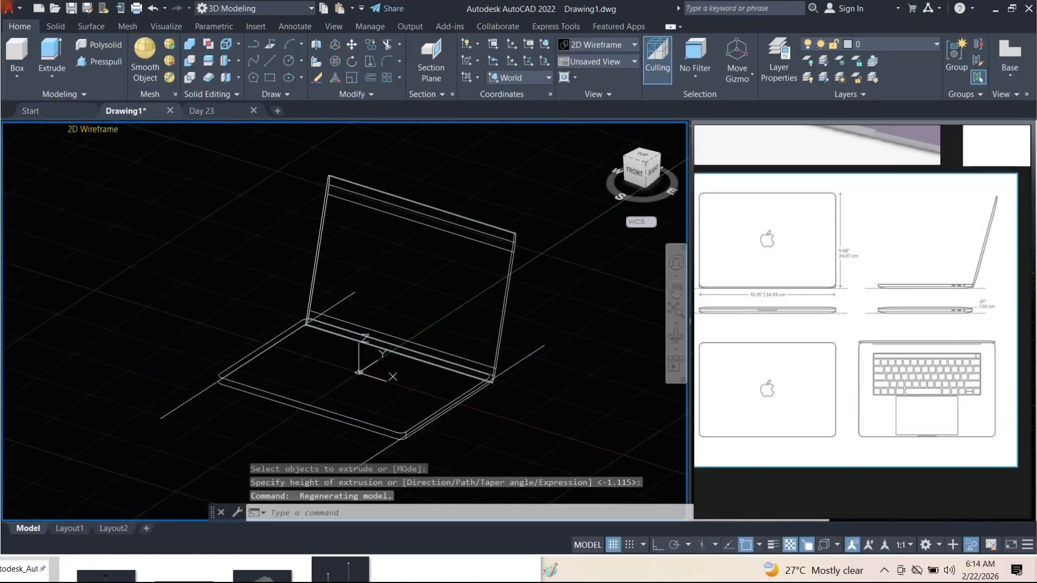
left_click(86, 133)
left_click(120, 172)
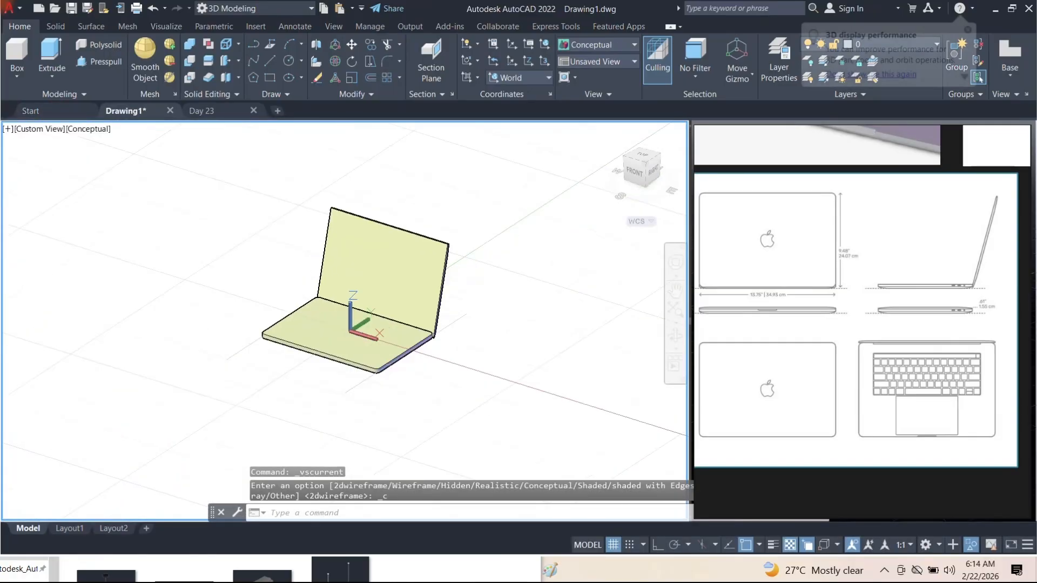
mouse_move(410, 286)
middle_mouse_down("shift")
mouse_move(347, 286)
mouse_move(146, 233)
mouse_move(183, 222)
mouse_move(299, 266)
mouse_move(428, 295)
mouse_move(460, 338)
middle_mouse_up("shift")
scroll(381, 314, "up", 5)
middle_click_drag(393, 313, 261, 257, "shift")
Examine the side views and the hinge edge above the keyboard in the reference line drawing
left_click(890, 299)
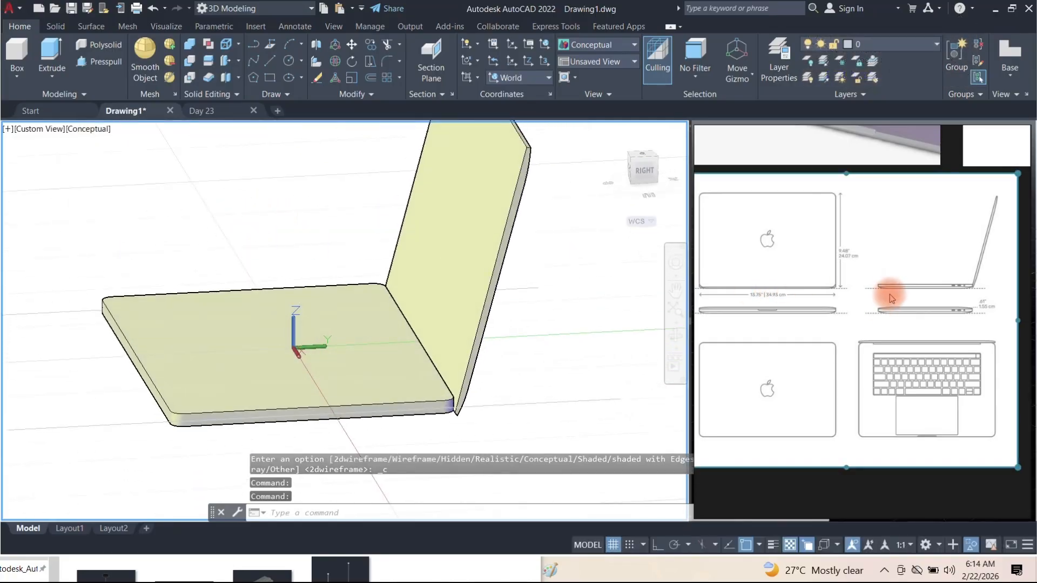
scroll(986, 350, "up", 3)
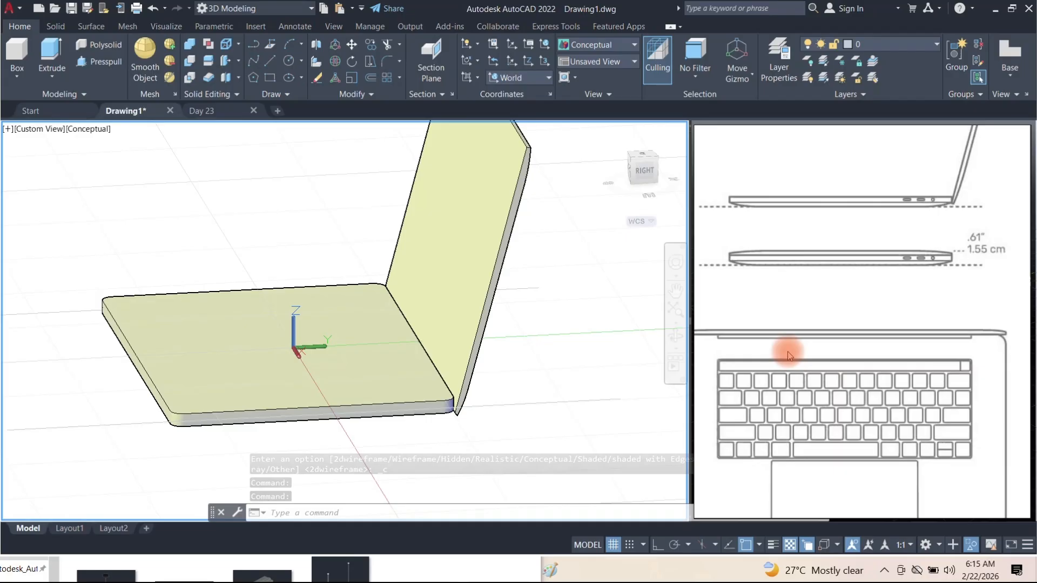
scroll(731, 343, "up", 2)
scroll(711, 336, "up", 1)
scroll(710, 336, "down", 6)
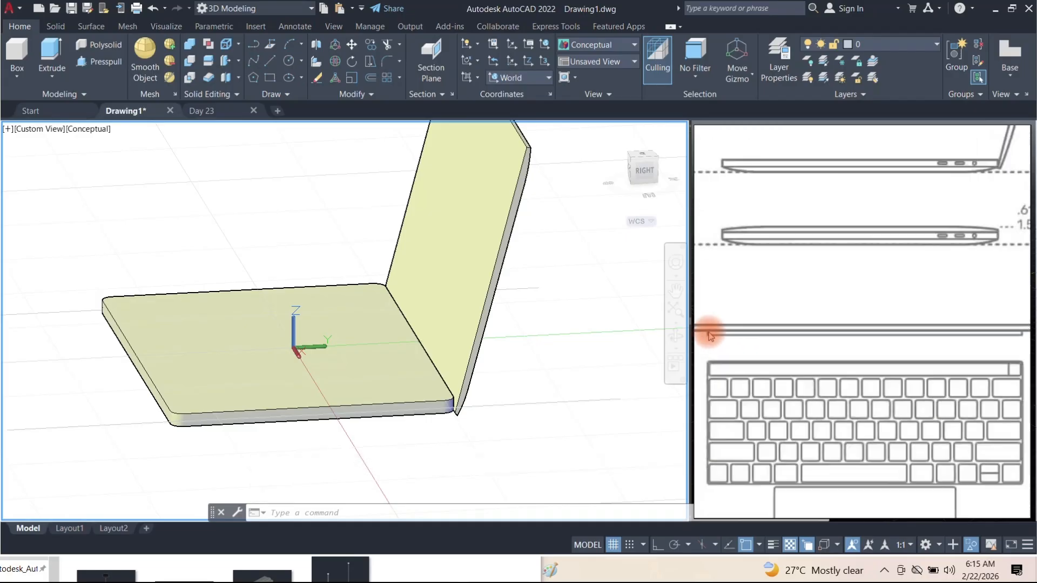
scroll(892, 239, "up", 6)
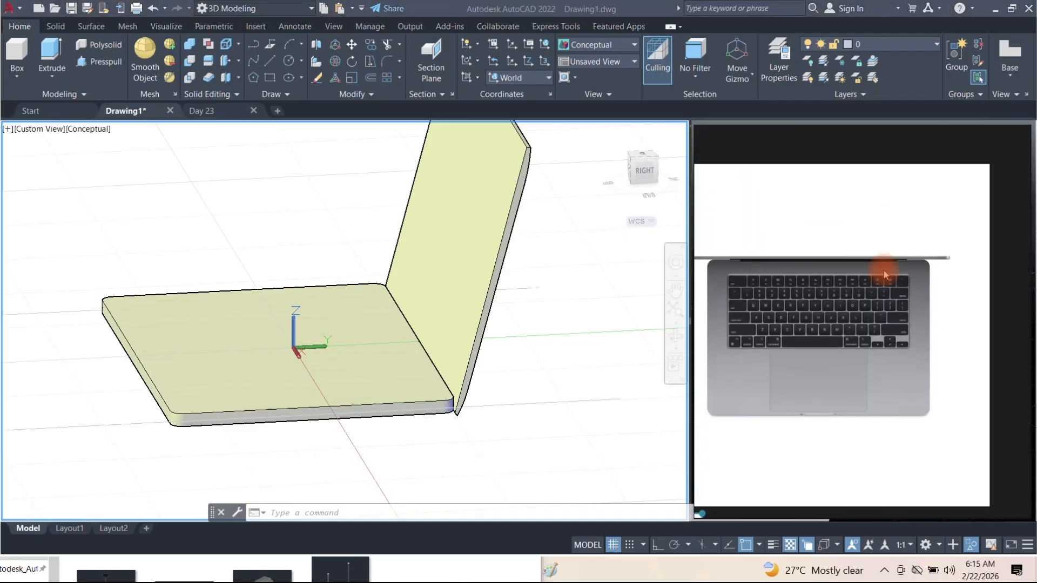
Examine the hinge strip and keyboard area in the top-view laptop photo and compare them with the model
scroll(943, 234, "down", 4)
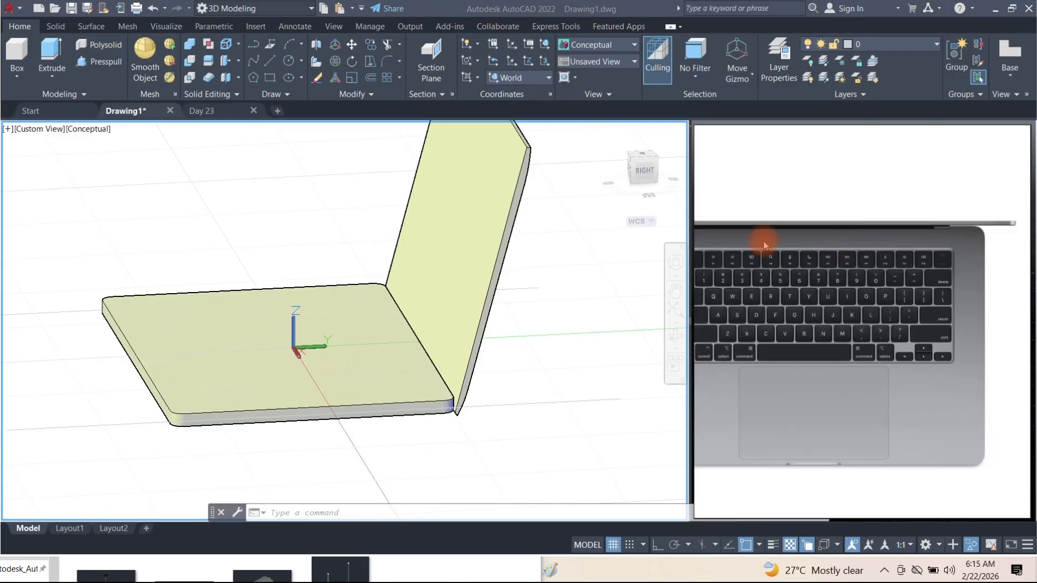
scroll(754, 208, "up", 4)
scroll(738, 205, "down", 4)
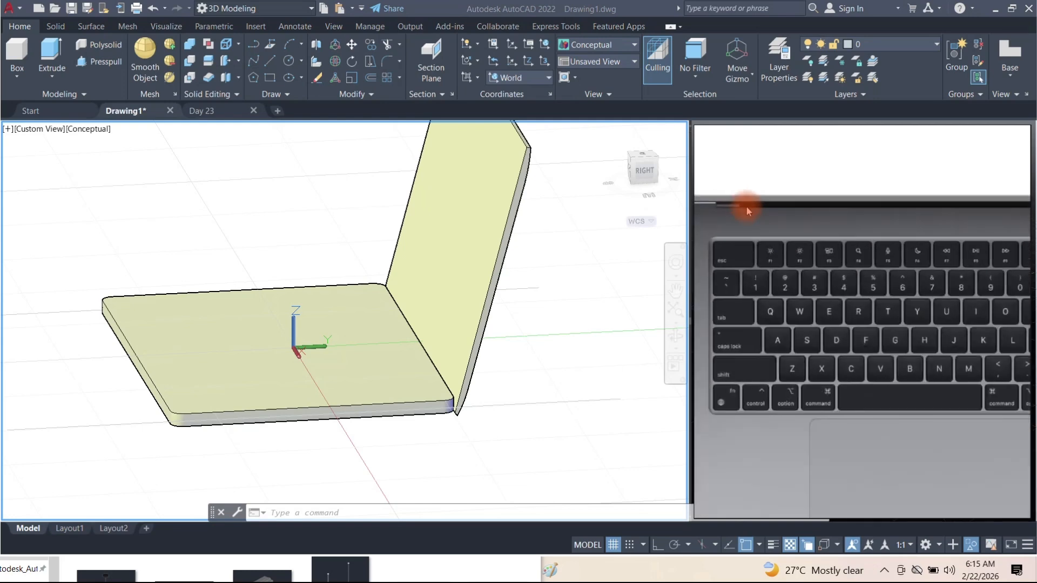
scroll(747, 206, "up", 4)
scroll(754, 209, "down", 1)
scroll(798, 223, "down", 2)
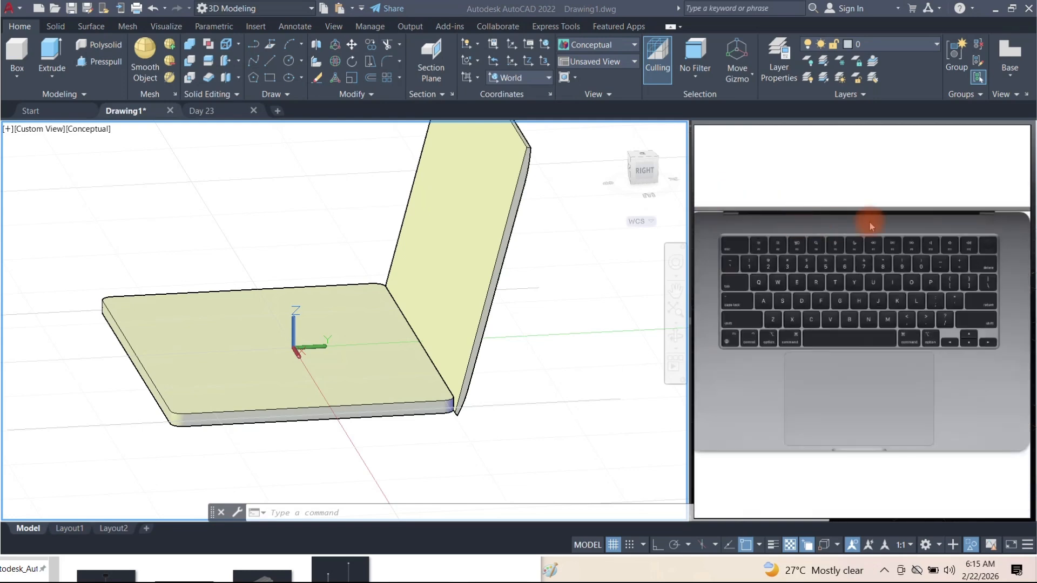
scroll(951, 208, "up", 4)
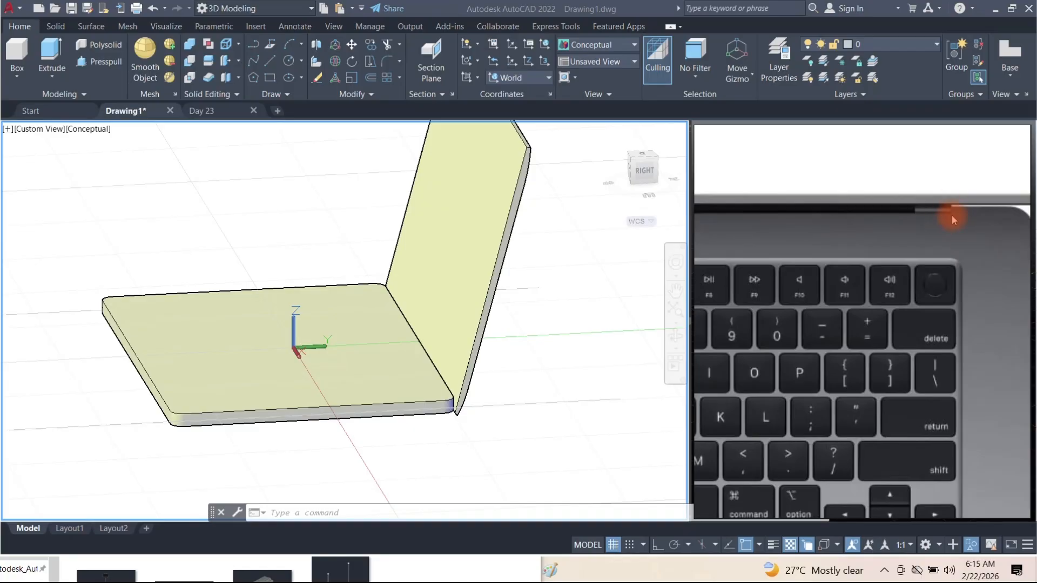
scroll(952, 212, "up", 2)
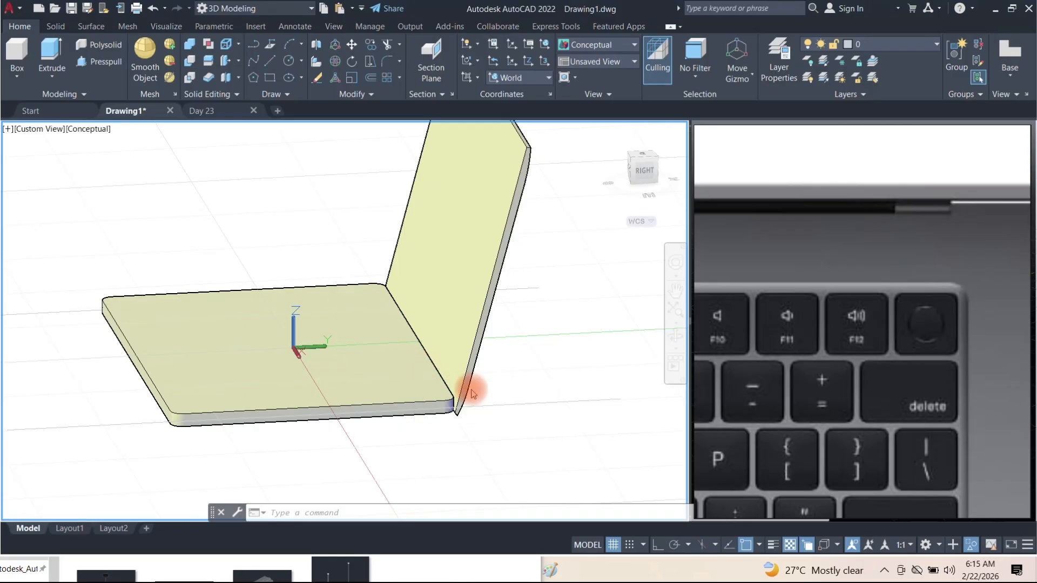
middle_click_drag(466, 398, 371, 363, "shift")
scroll(371, 363, "down", 4)
left_click(766, 396)
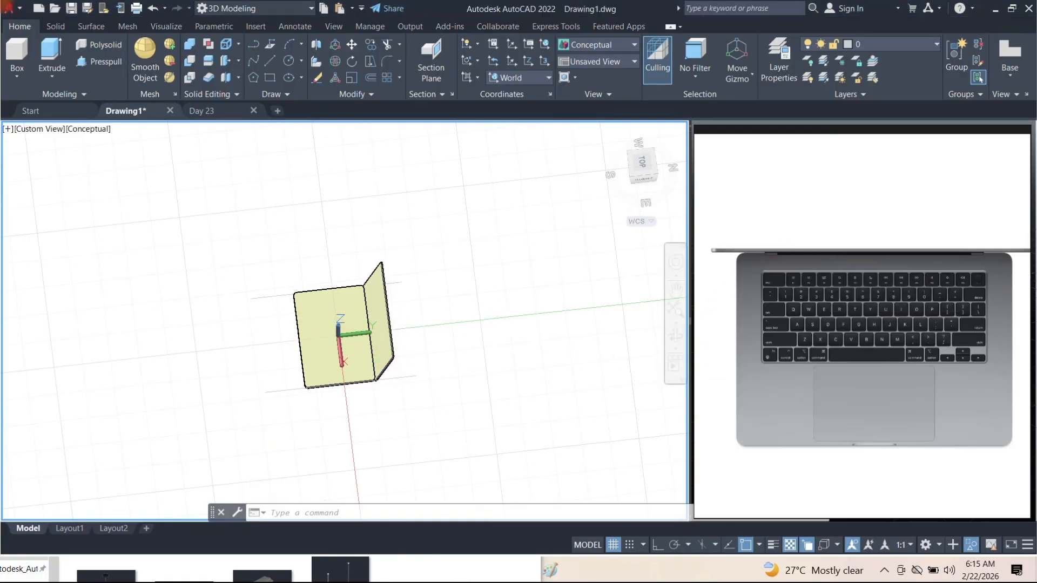
middle_click_drag(332, 356, 410, 378, "shift")
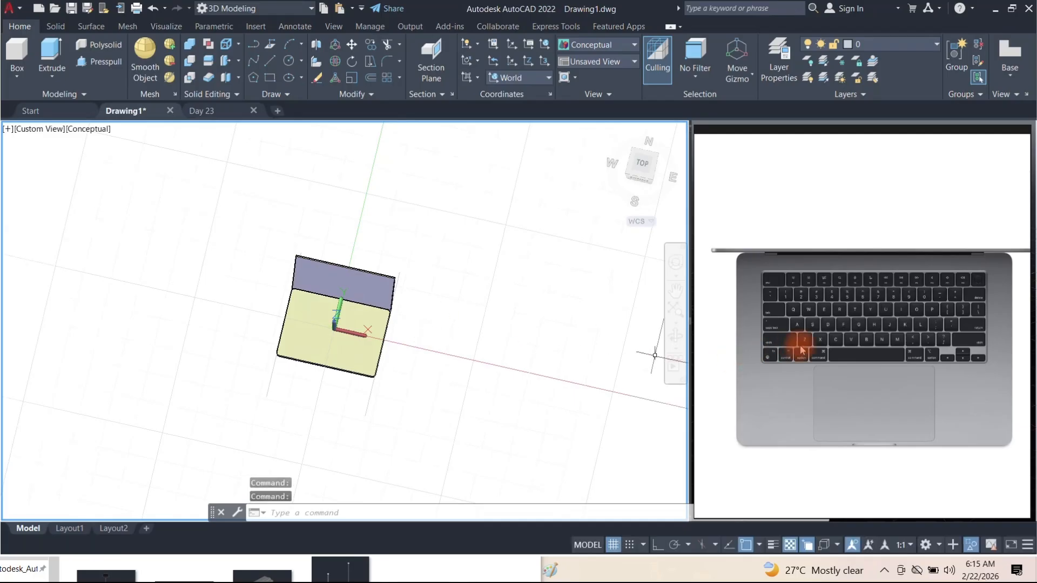
Examine the keyboard recess and its rounded corner in the top-view and perspective laptop photos
scroll(789, 347, "up", 3)
scroll(751, 348, "up", 4)
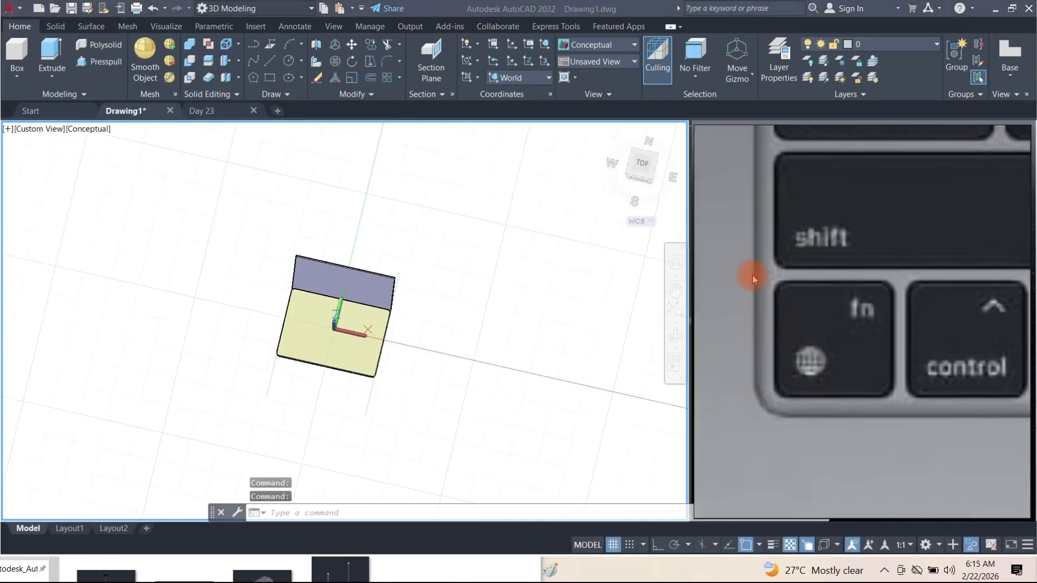
scroll(773, 400, "down", 10)
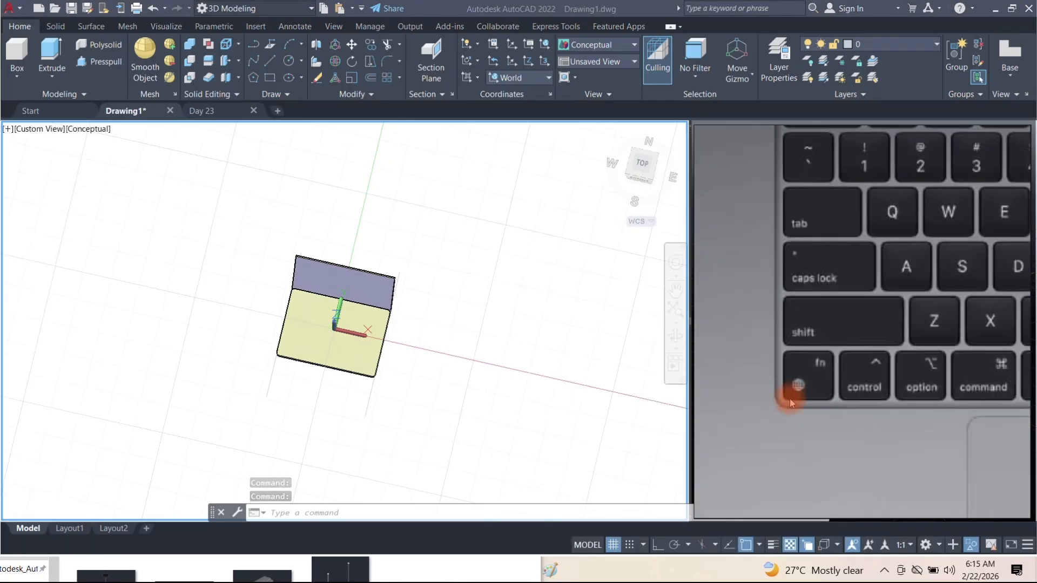
scroll(742, 355, "up", 8)
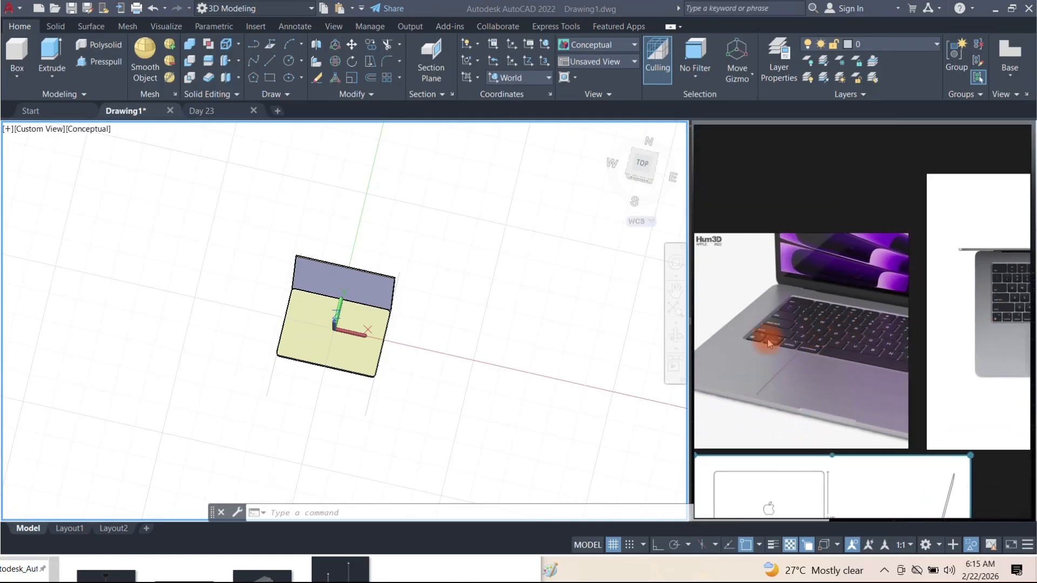
scroll(789, 255, "down", 2)
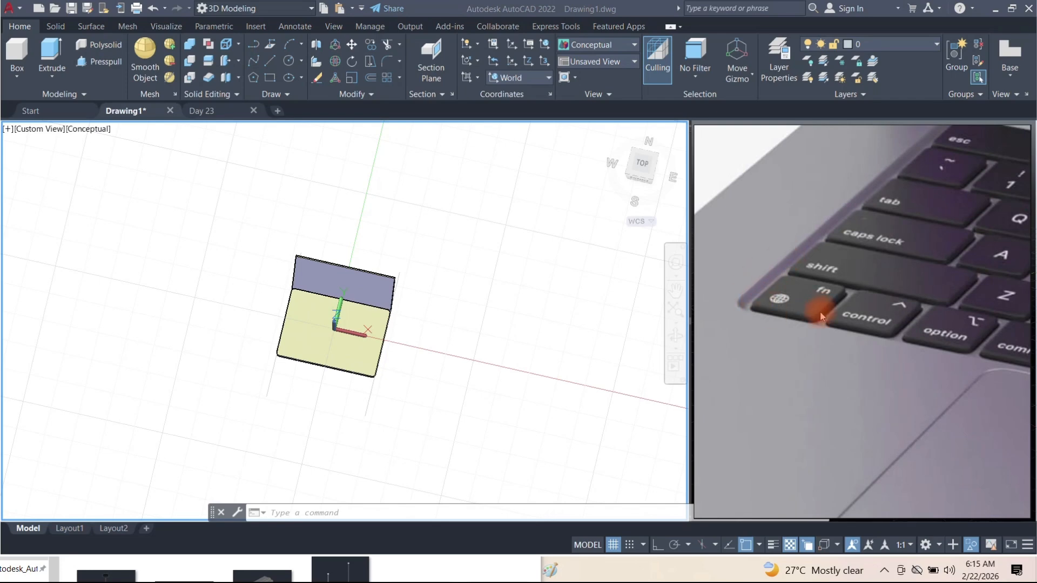
scroll(820, 316, "down", 5)
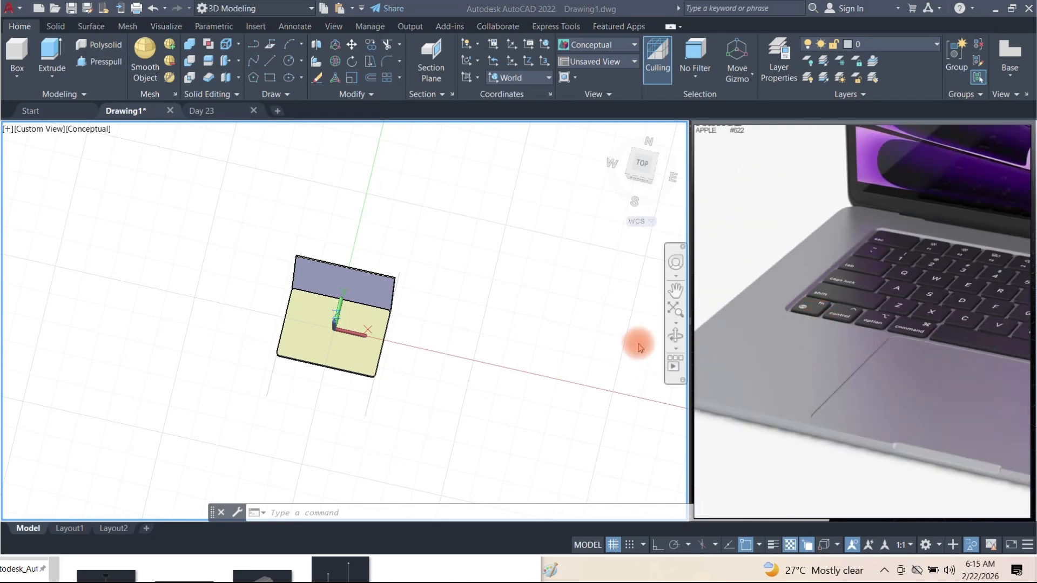
Unisolate the hidden reference objects and display the model in the Top view with the 2D Wireframe visual style
left_click(48, 135)
left_click(49, 136)
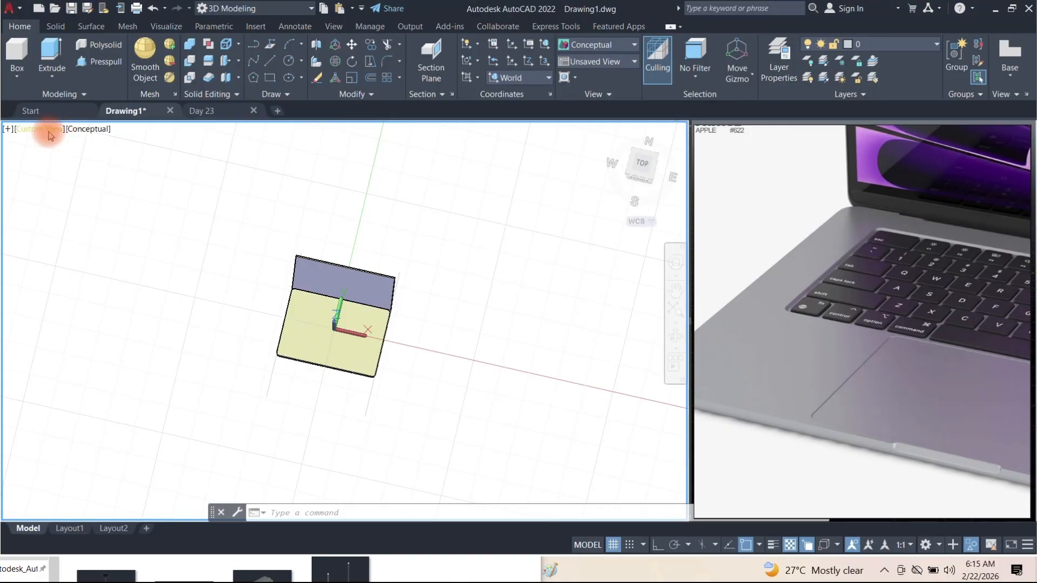
left_click(78, 157)
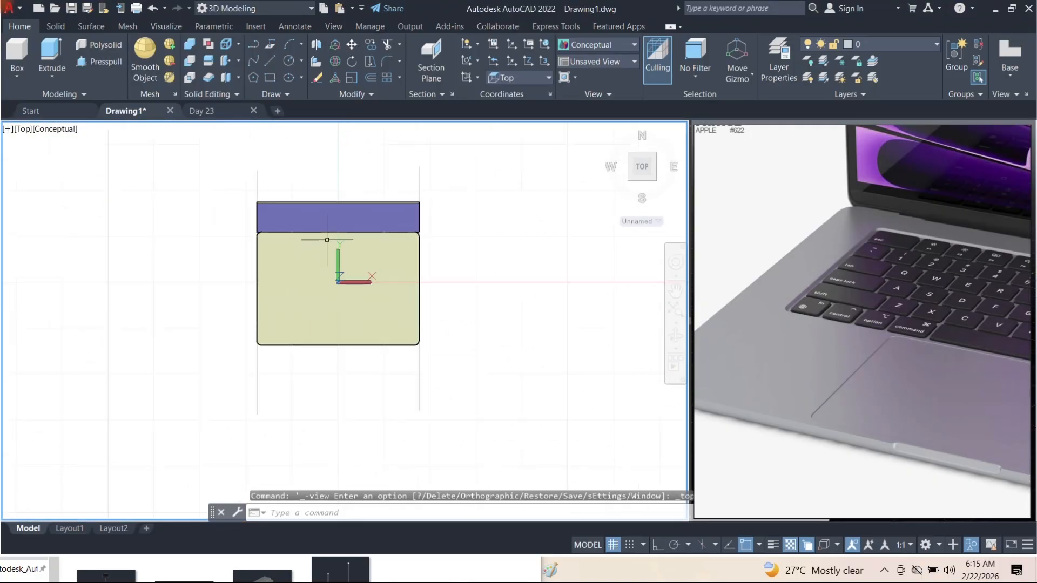
type("uniso")
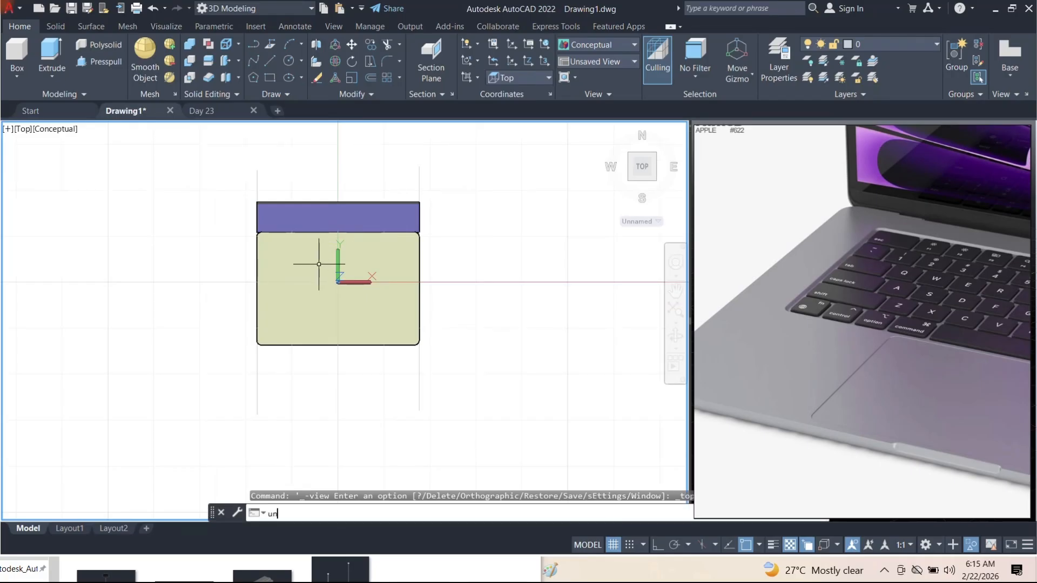
type("late")
key("Return")
left_click(64, 128)
left_click(84, 155)
Draw a rectangle tracing the outer boundary of the keyboard area in the top-view reference drawing, from upper-left to lower-right corner
scroll(329, 316, "up", 5)
scroll(296, 282, "down", 3)
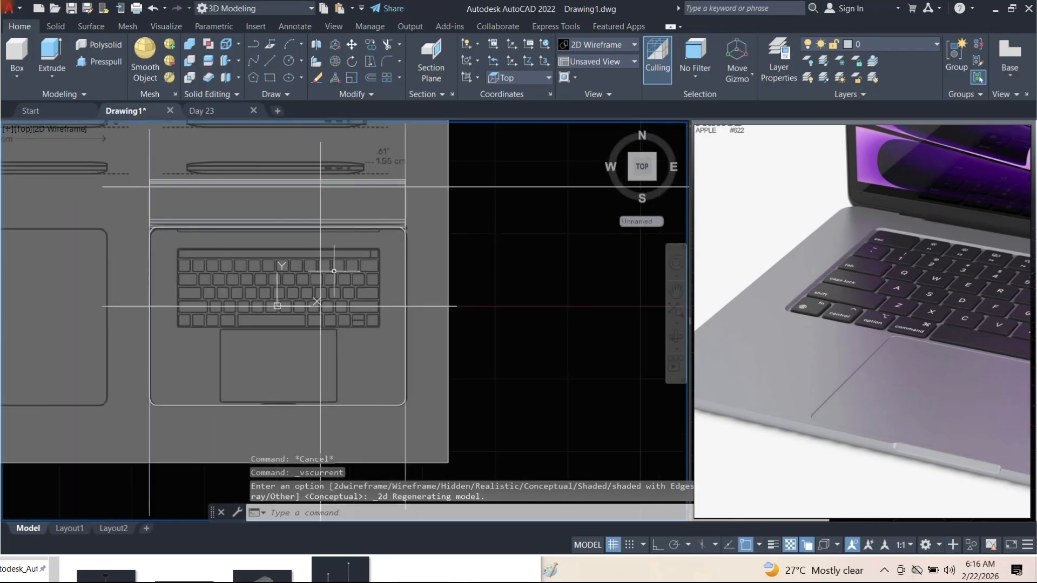
scroll(205, 254, "down", 1)
scroll(324, 270, "down", 3)
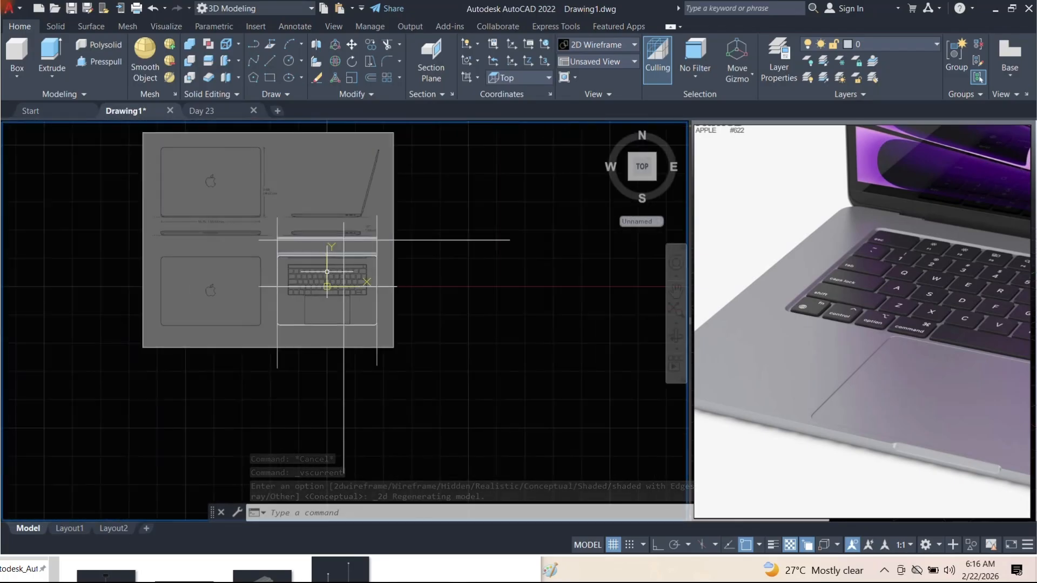
scroll(295, 272, "up", 5)
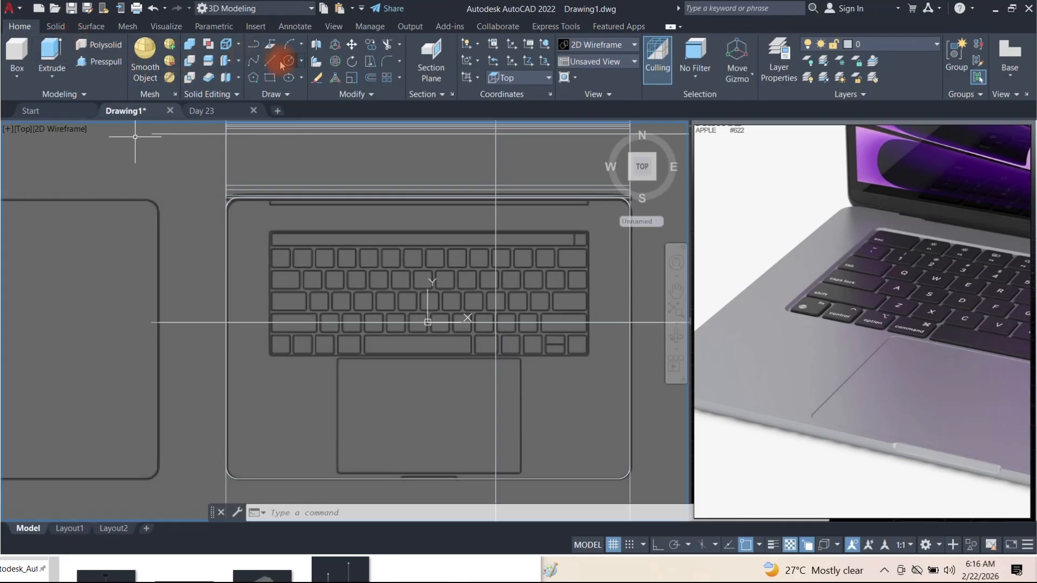
left_click(270, 78)
scroll(281, 244, "up", 7)
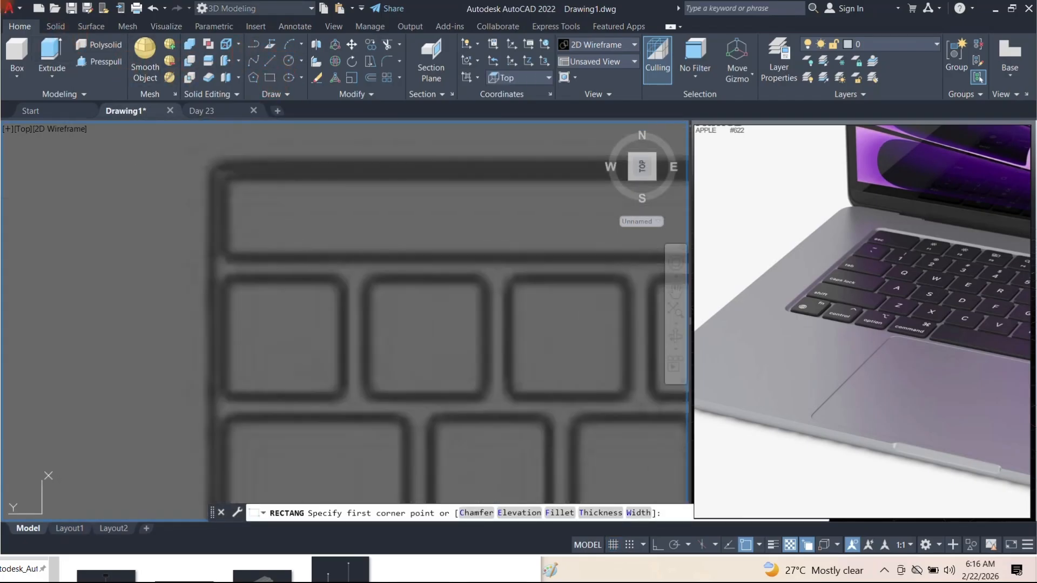
left_click(210, 161)
scroll(216, 157, "down", 6)
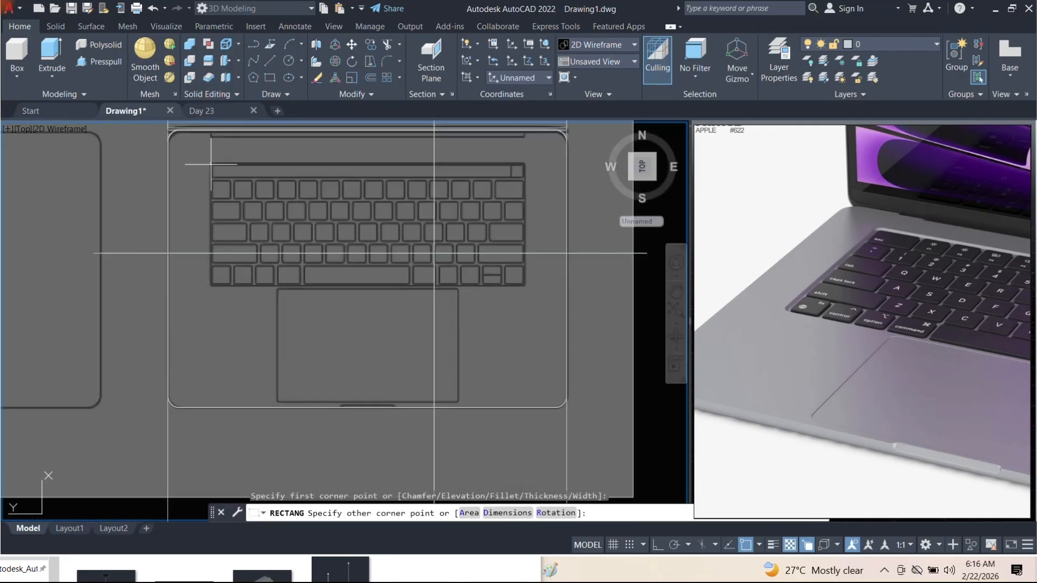
scroll(513, 280, "up", 5)
scroll(515, 278, "up", 2)
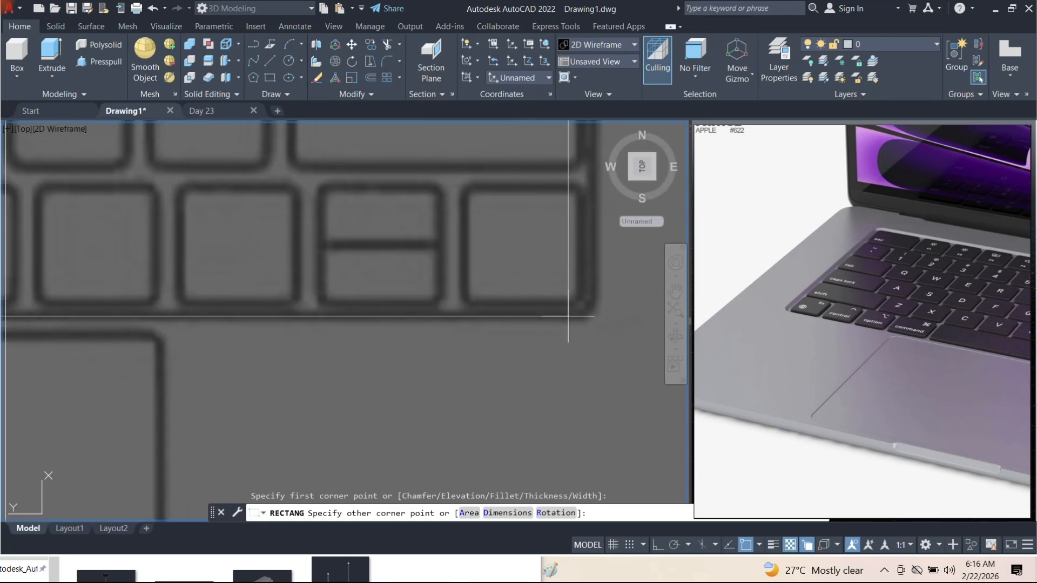
left_click(595, 319)
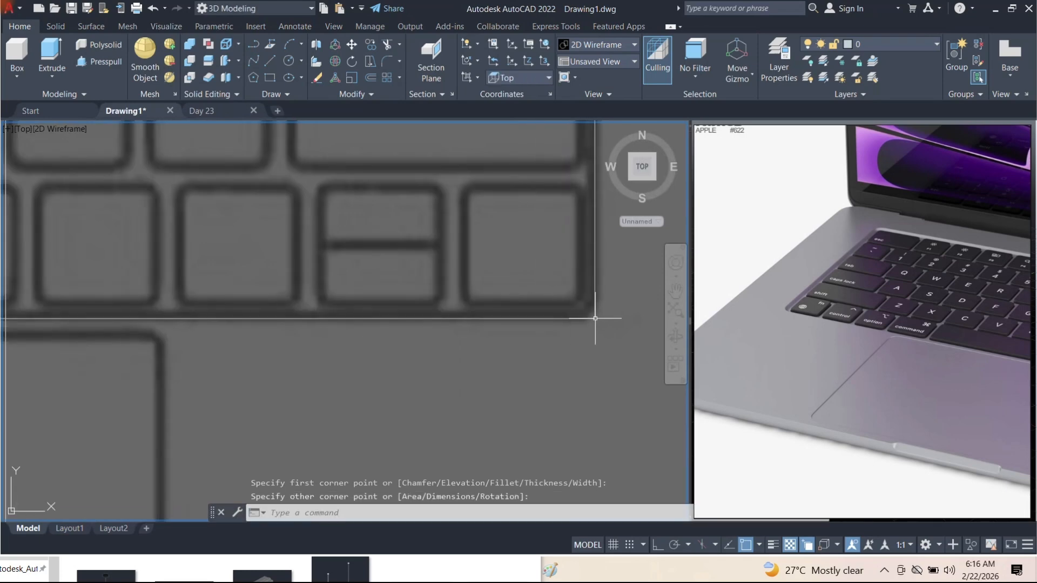
scroll(444, 313, "down", 8)
key("F7")
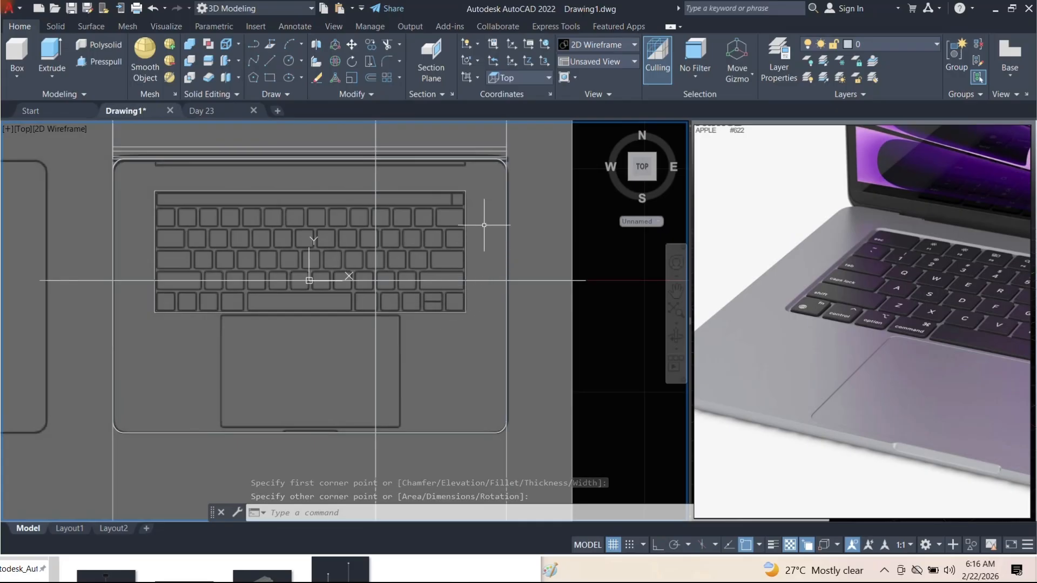
Start a Fillet from the keyboard rectangle's left edge and try a radius of 0.2
scroll(452, 243, "down", 4)
scroll(431, 244, "up", 4)
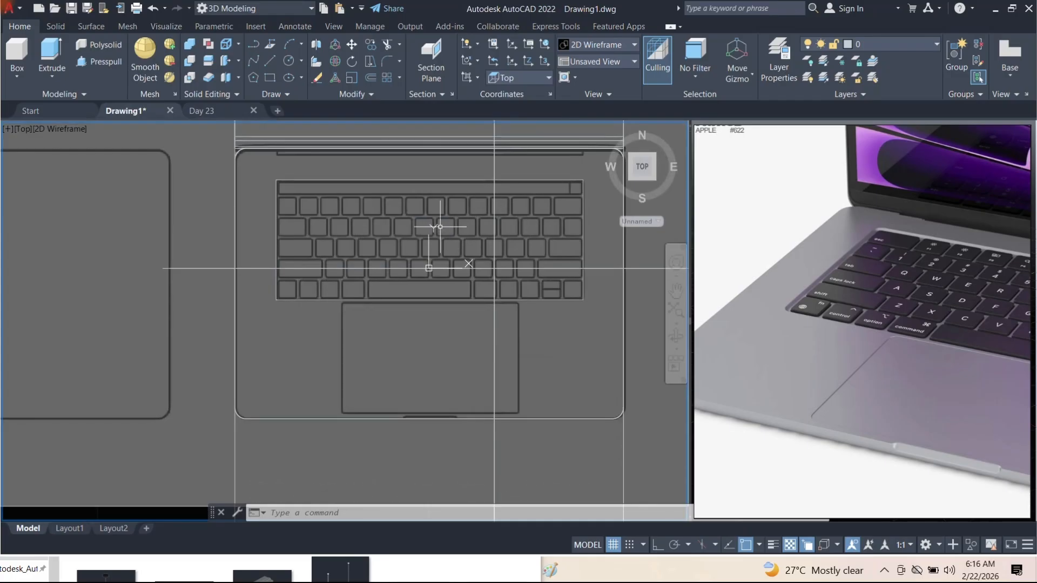
scroll(275, 189, "up", 5)
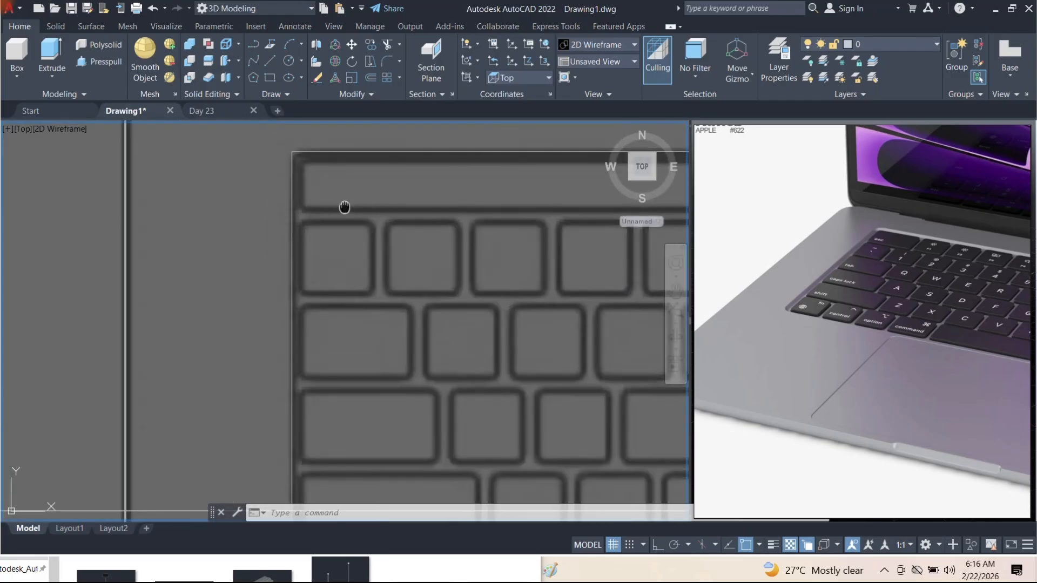
middle_click_drag(345, 207, 295, 253)
type("f")
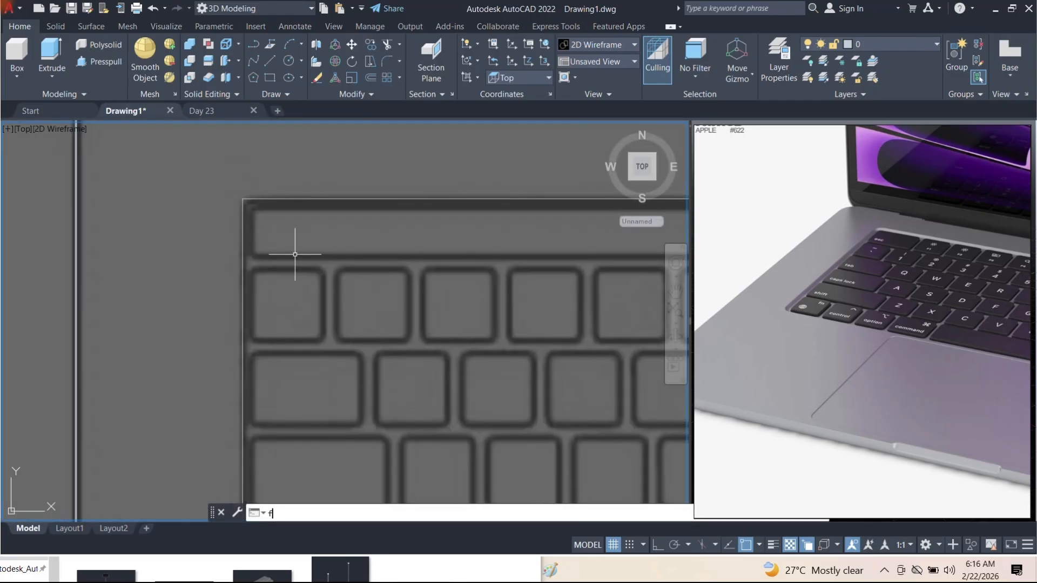
key("Return")
left_click(502, 513)
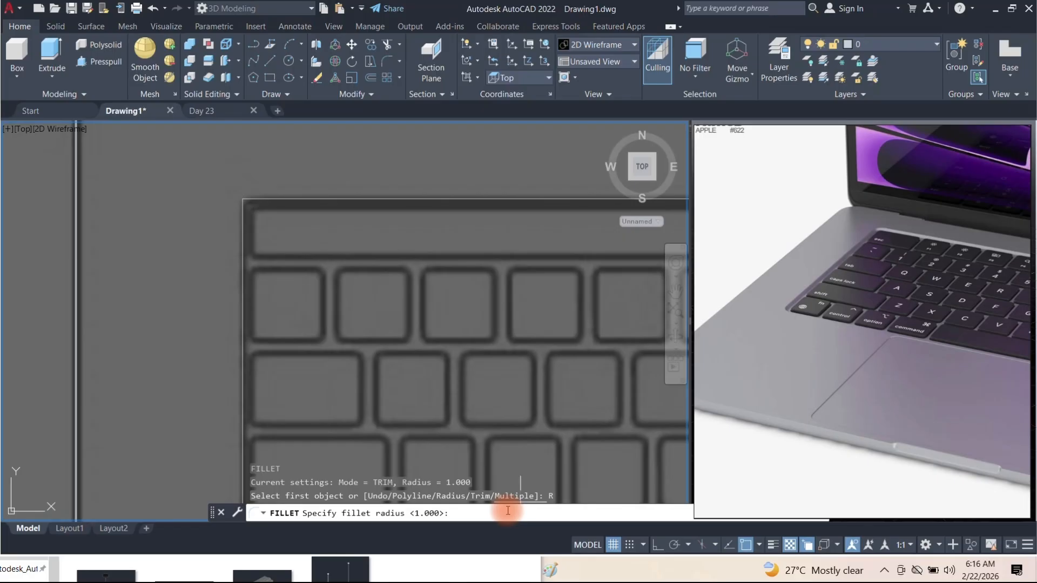
key("Return")
left_click(241, 250)
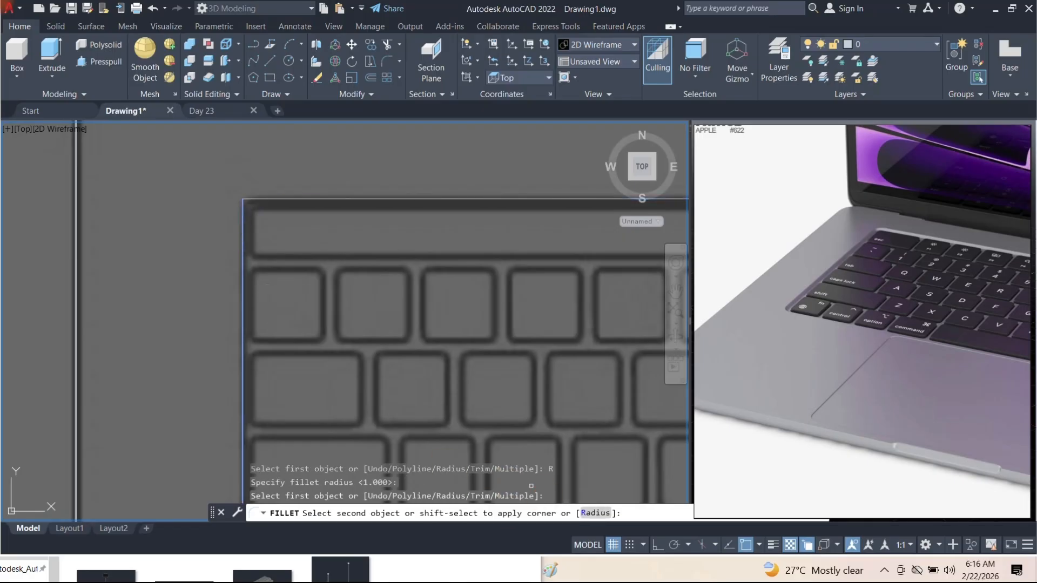
left_click(596, 514)
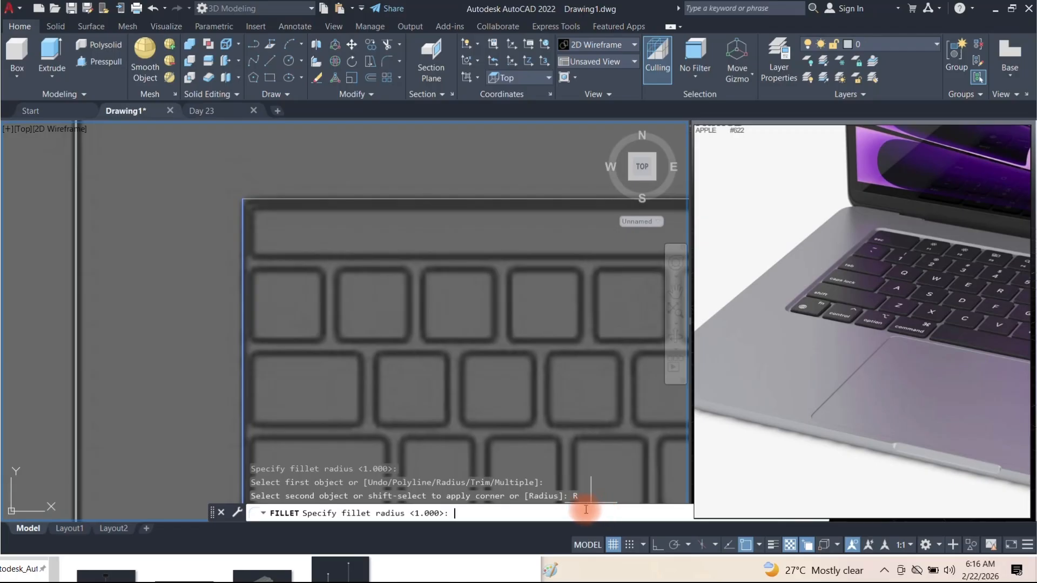
type(".2")
key("Return")
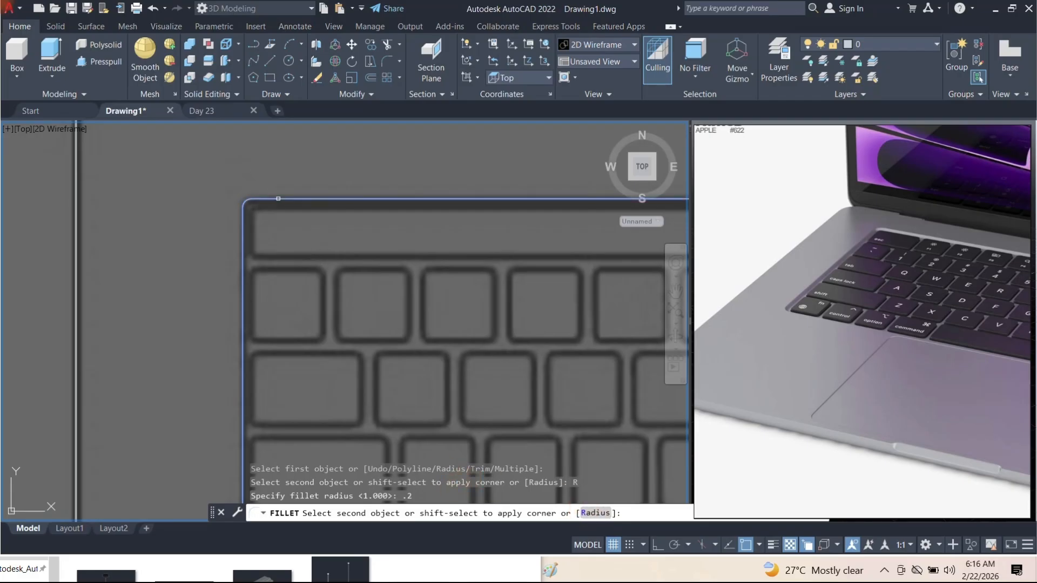
Set the fillet radius to 0.3 and round the keyboard rectangle's lower-left corner
scroll(278, 199, "down", 2)
scroll(259, 332, "up", 6)
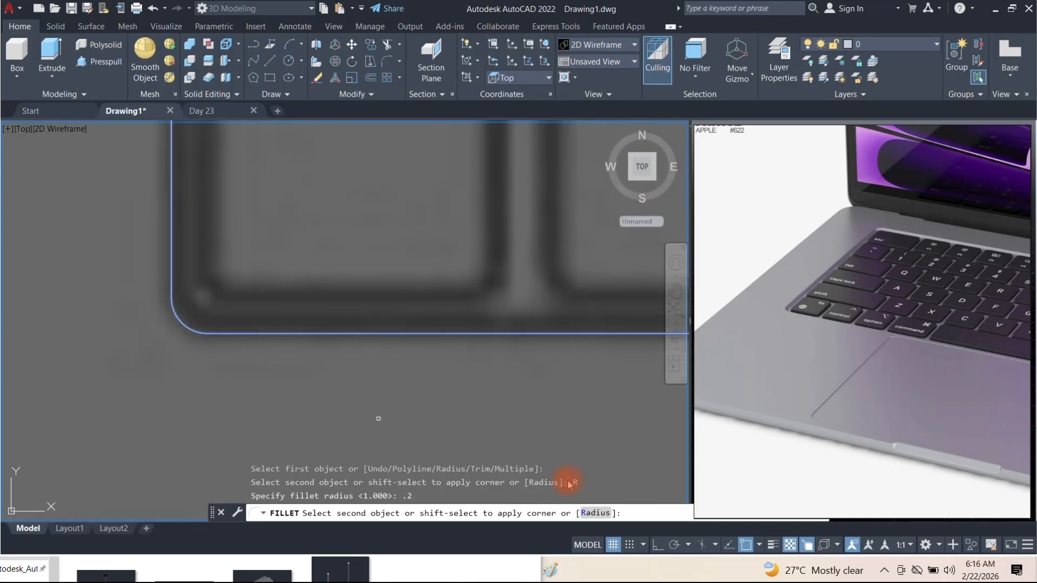
left_click(595, 513)
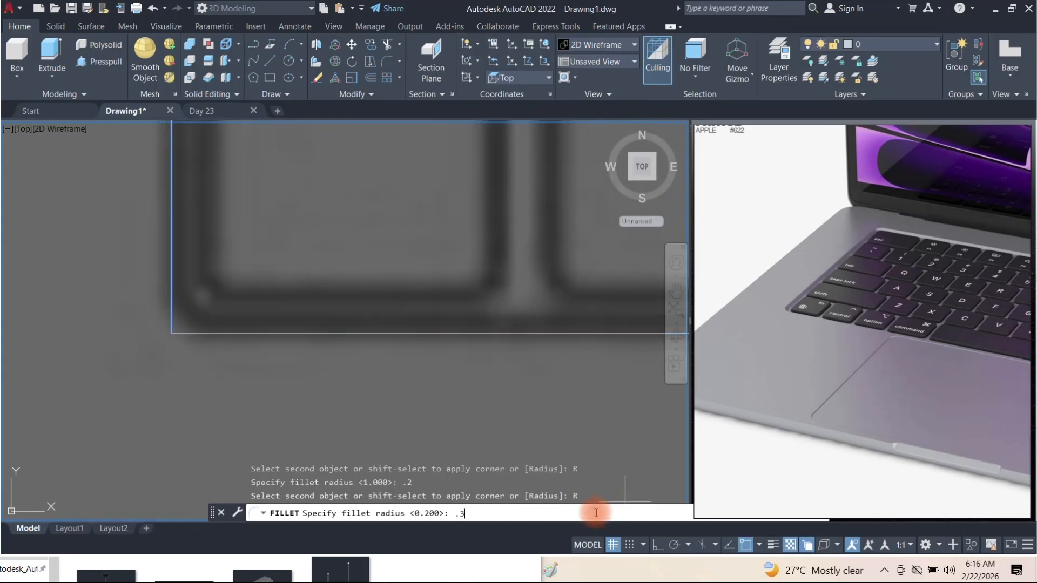
key("Return")
left_click(331, 333)
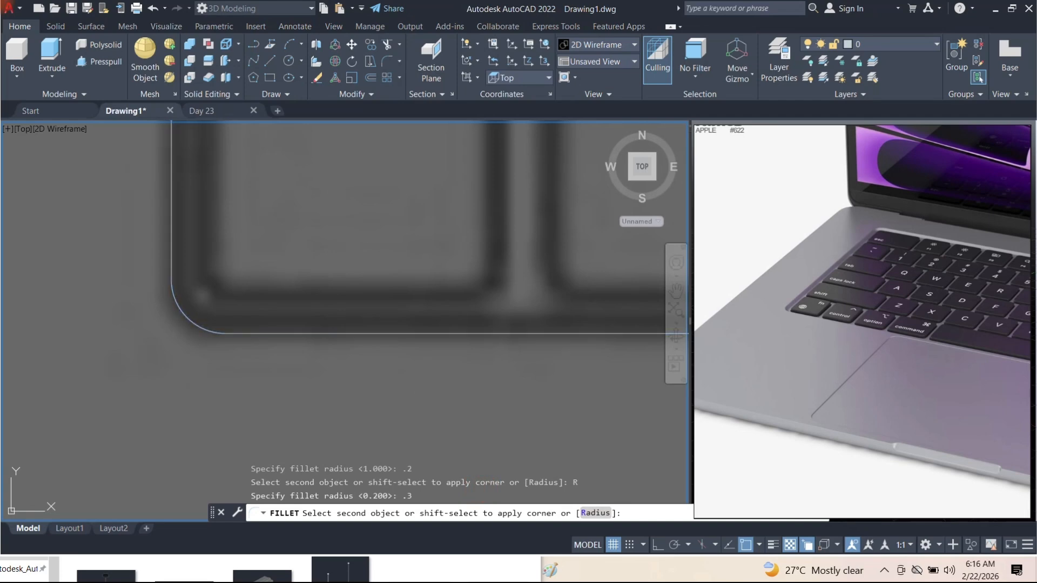
Fillet the keyboard rectangle's lower-right corner with the same radius, using the Multiple option
scroll(429, 339, "down", 4)
middle_click_drag(428, 339, 234, 320)
key("space")
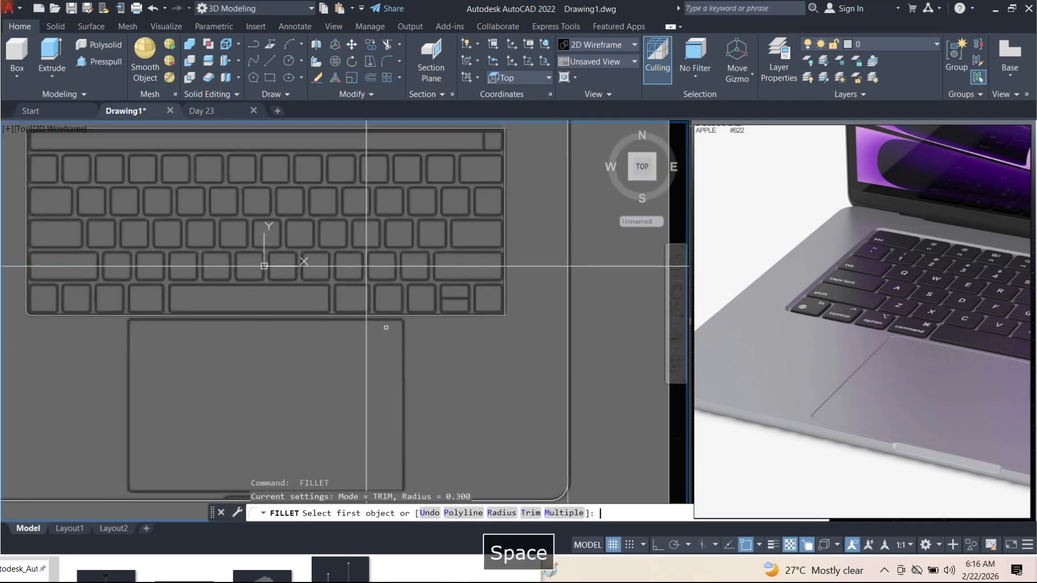
scroll(489, 327, "up", 2)
left_click(558, 513)
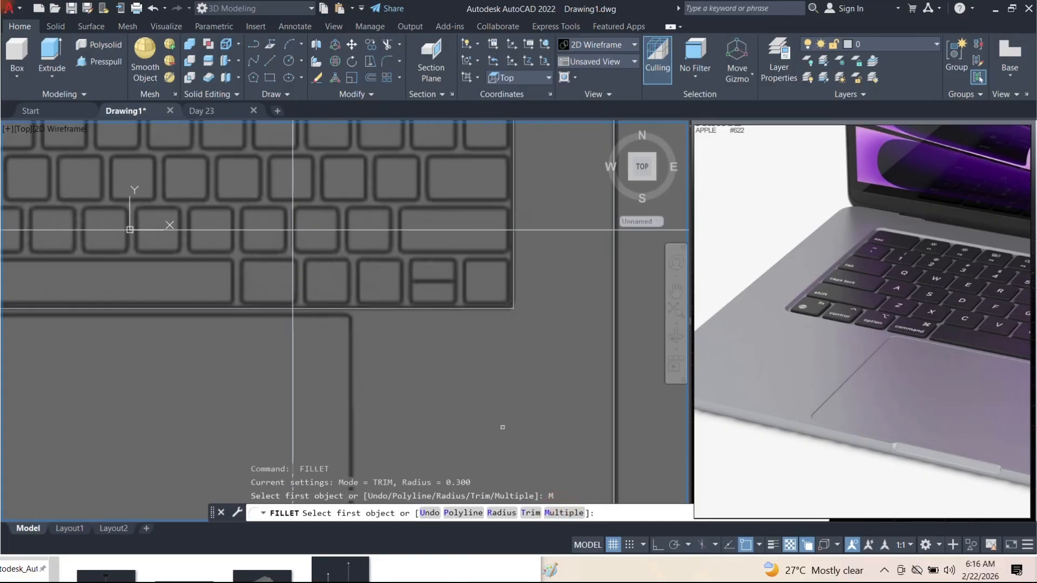
scroll(486, 351, "up", 4)
left_click(512, 207)
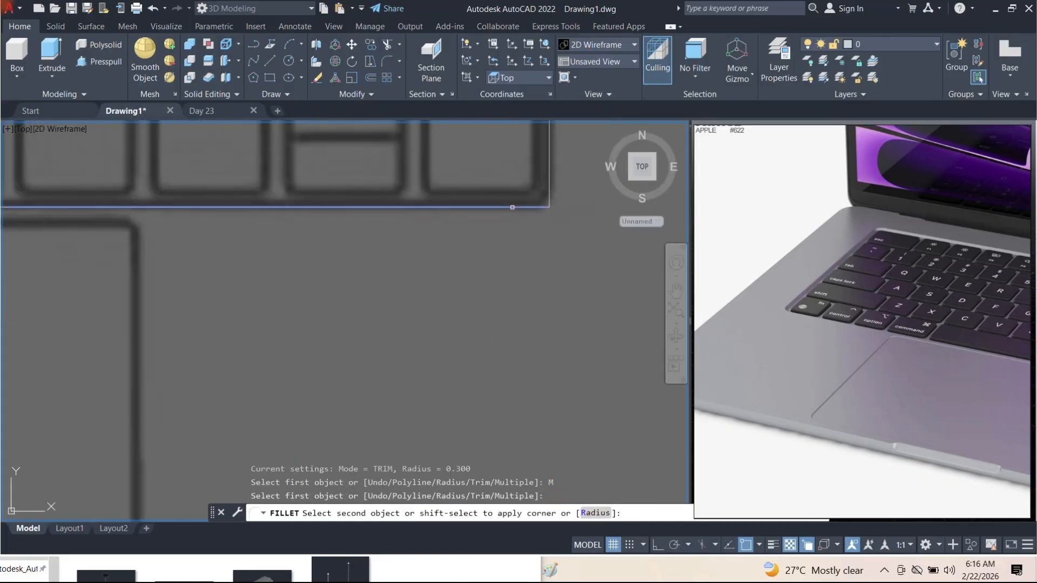
left_click(548, 174)
Fillet the keyboard rectangle's upper-right and upper-left corners with the same 0.3 radius
scroll(509, 306, "down", 5)
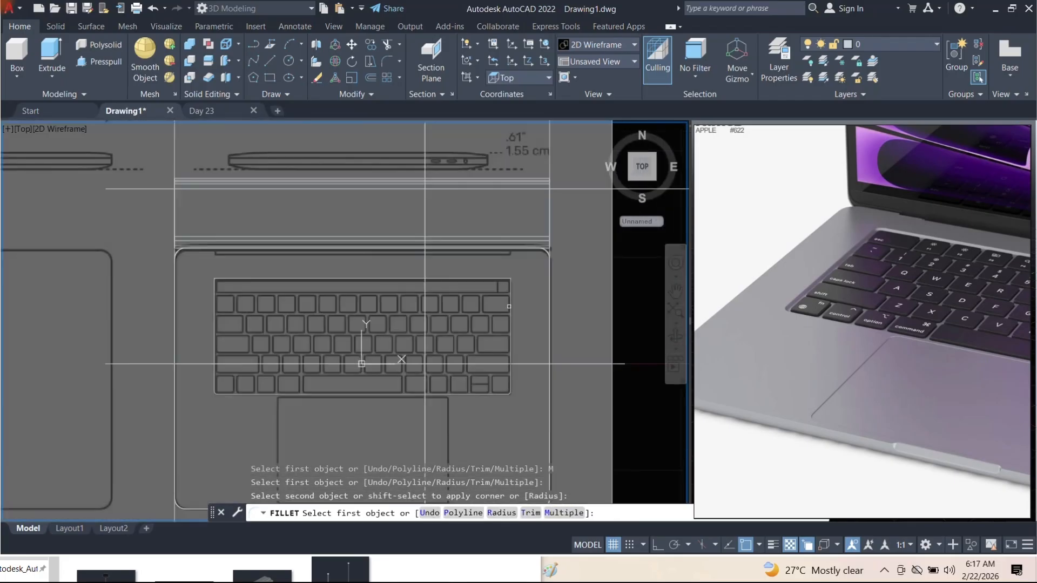
scroll(509, 306, "up", 8)
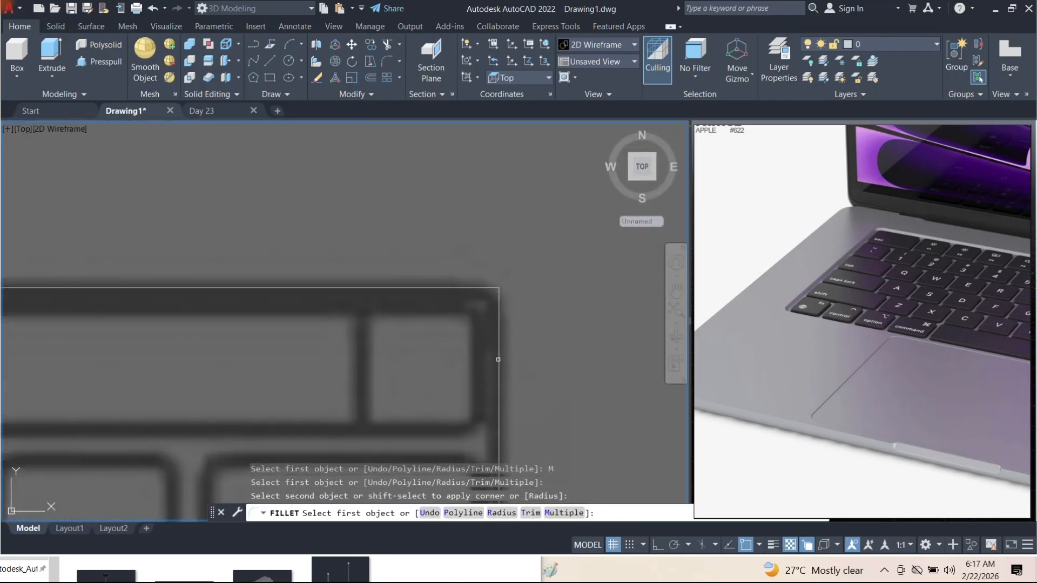
left_click(498, 359)
left_click(413, 289)
scroll(473, 296, "down", 7)
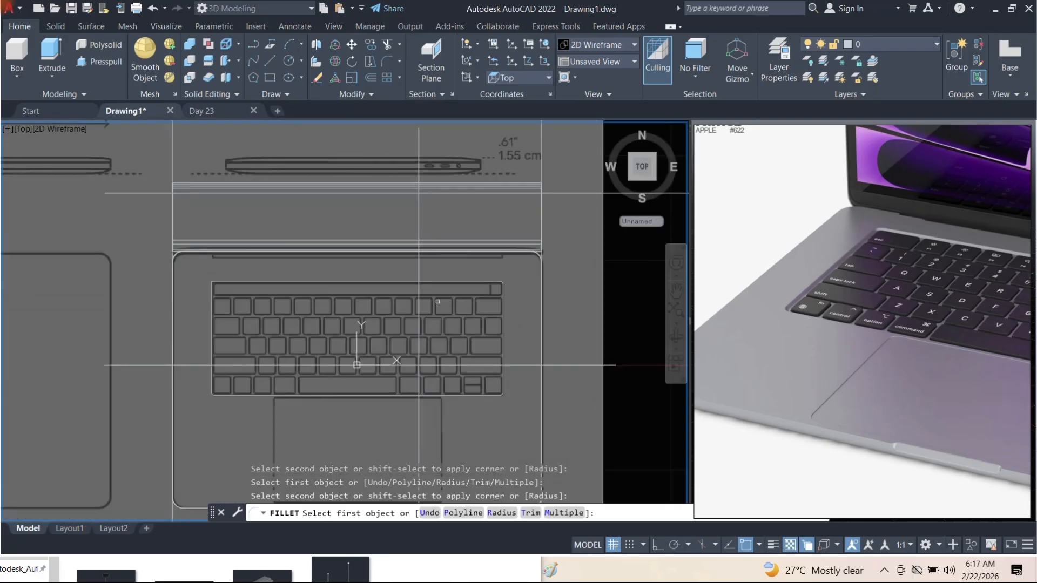
scroll(203, 283, "up", 8)
left_click(241, 229)
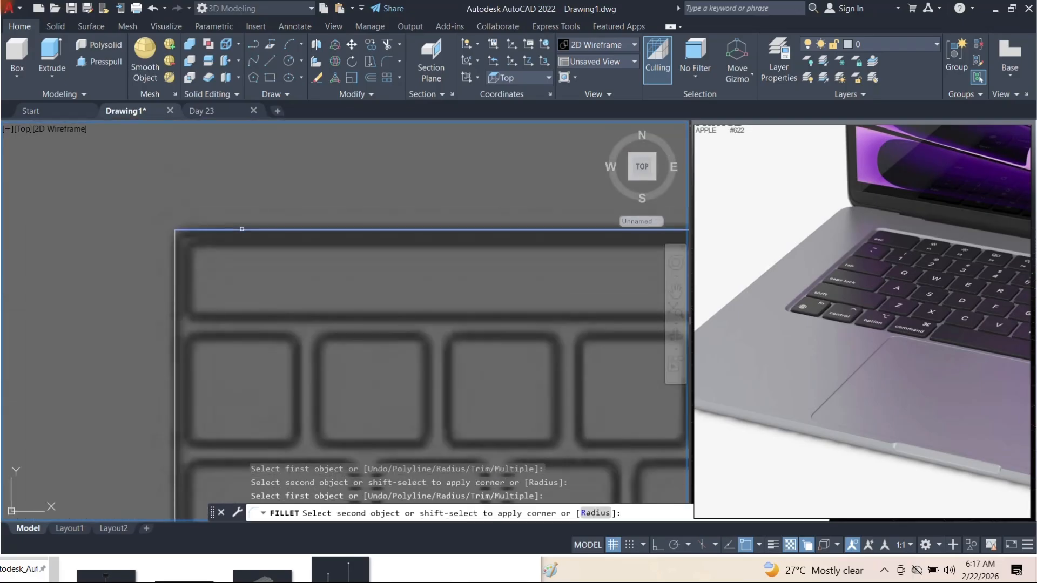
left_click(175, 276)
scroll(282, 243, "down", 8)
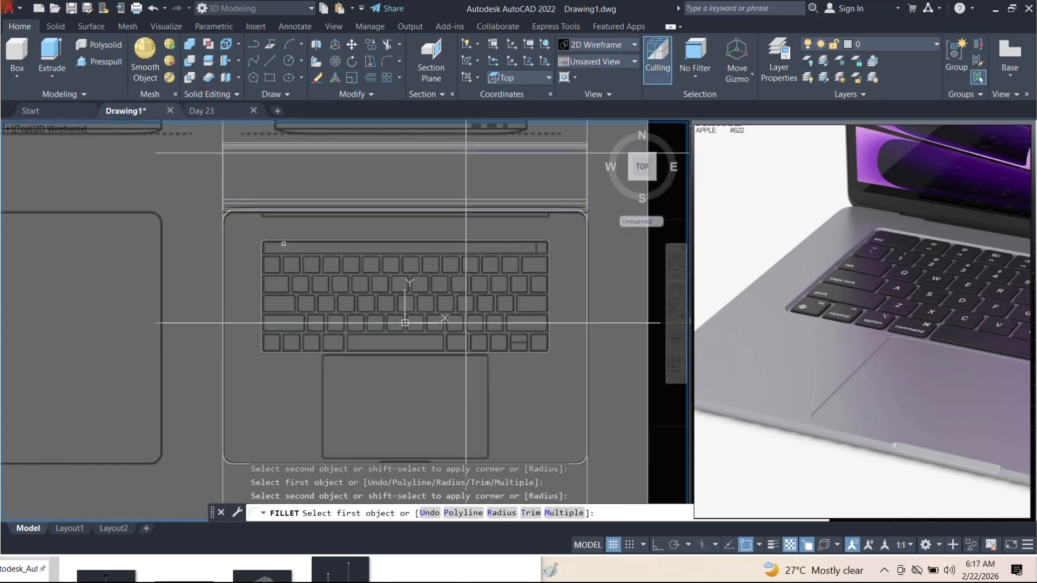
middle_click_drag(425, 286, 409, 287)
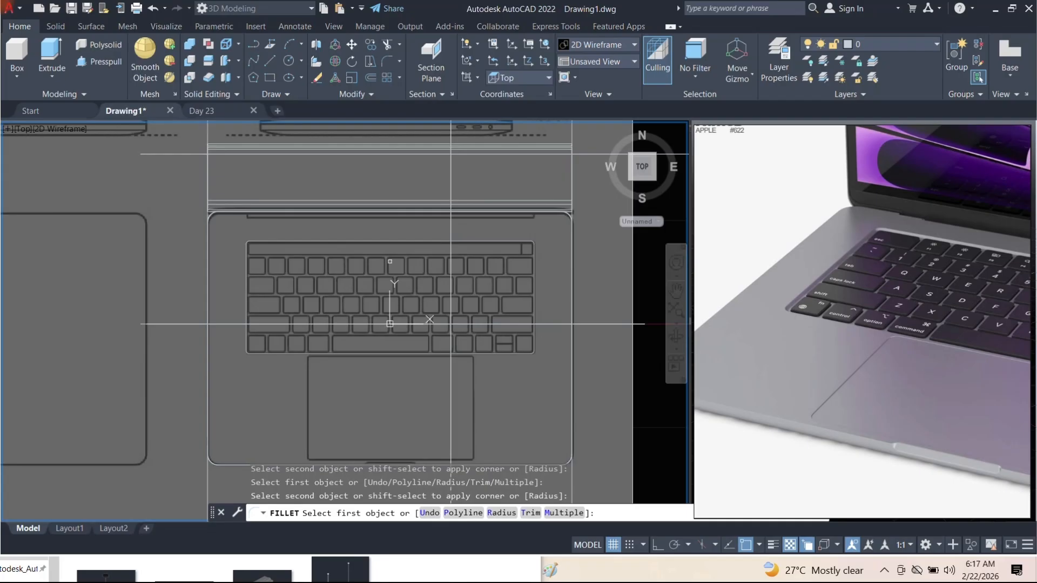
Draw a rectangle over the trackpad outline in the reference image, from its upper-left to its lower-right corner
key("Escape")
scroll(886, 346, "up", 3)
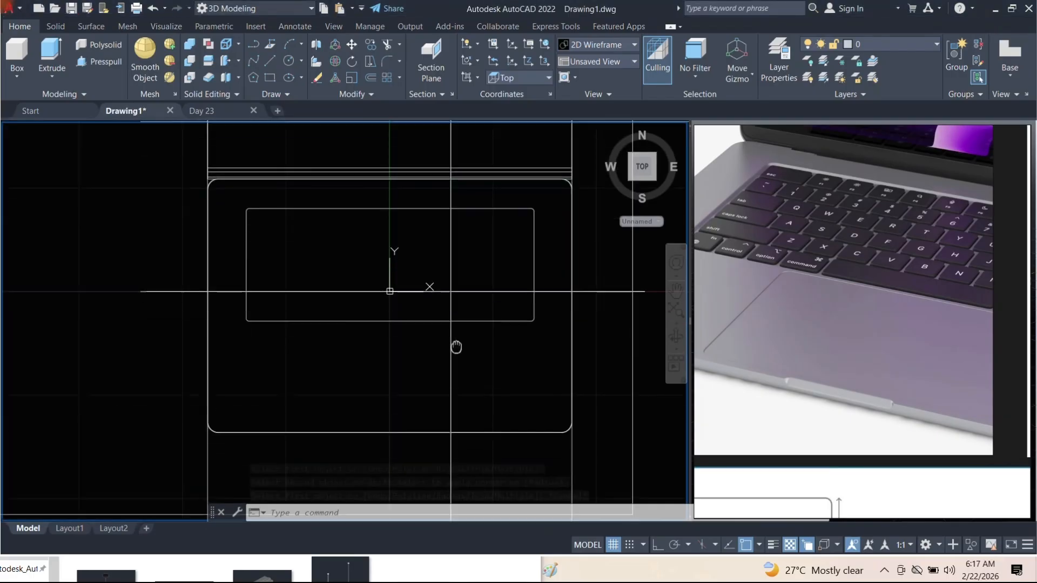
scroll(318, 294, "up", 3)
type("ec")
key("space")
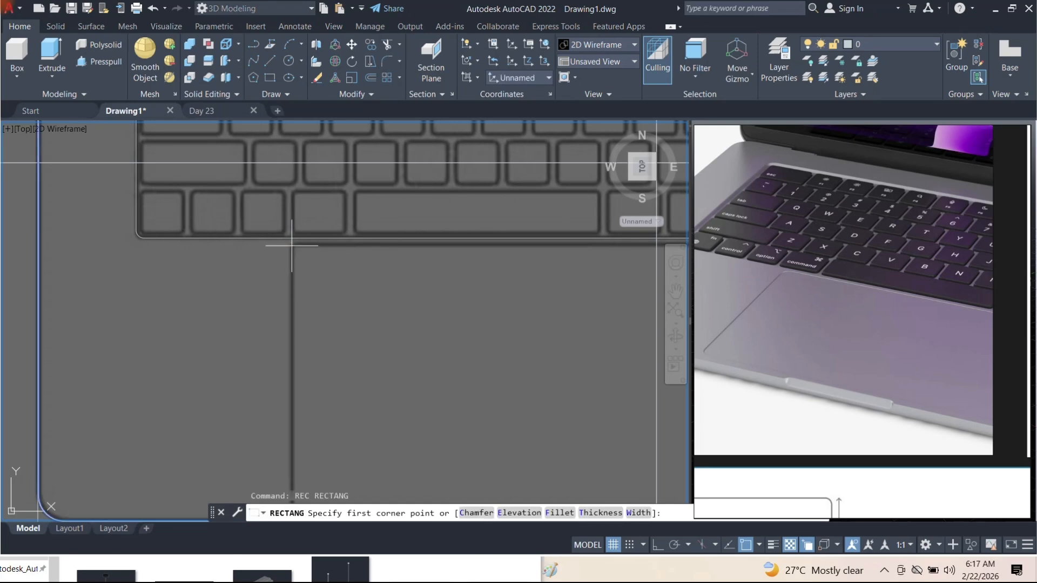
scroll(291, 246, "up", 5)
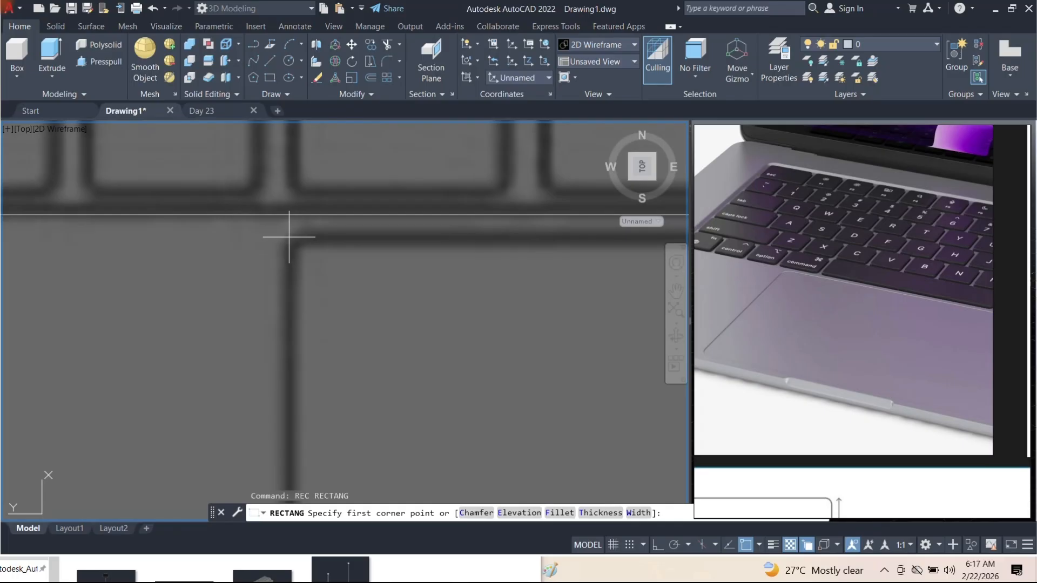
left_click(289, 237)
scroll(289, 237, "down", 5)
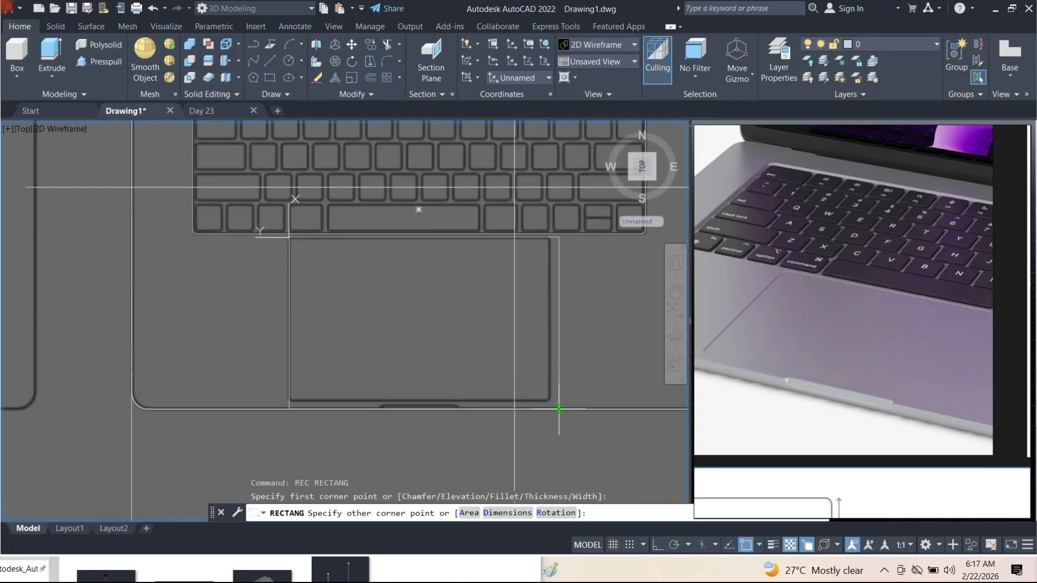
scroll(559, 409, "up", 5)
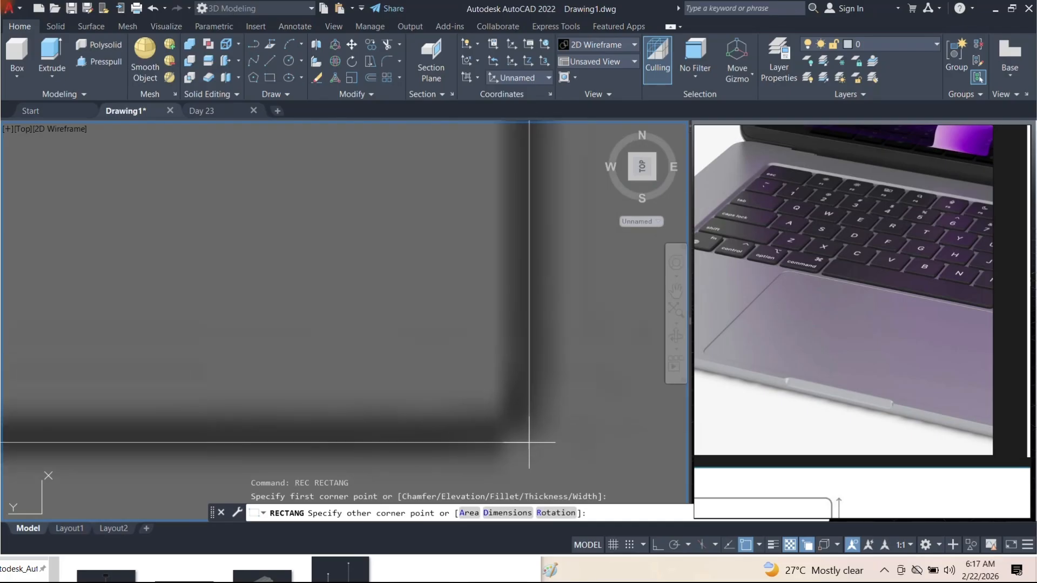
left_click(526, 438)
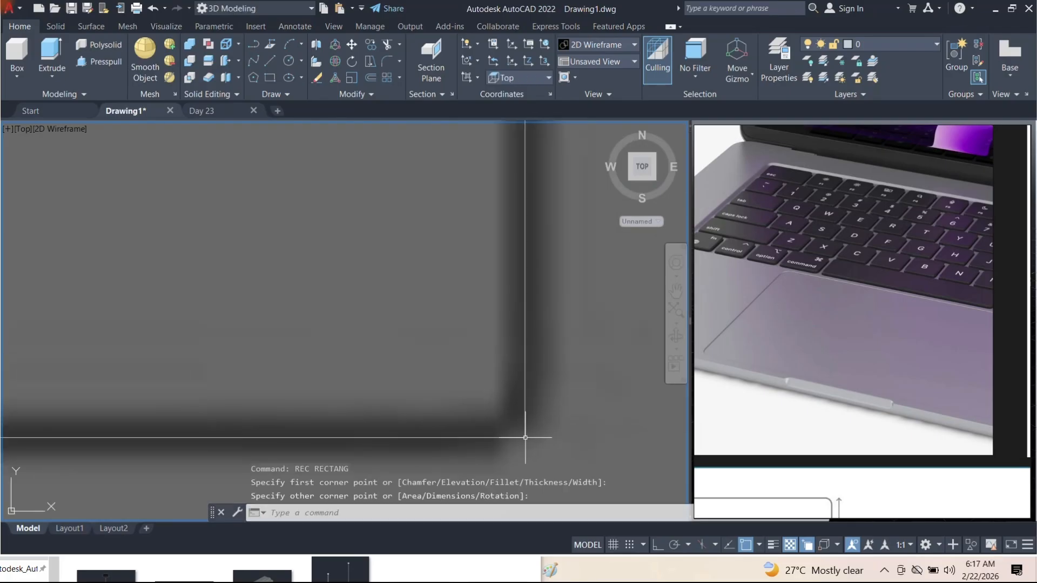
Fillet the trackpad rectangle's lower-right corner with radius 0.2, using the Multiple option
type("f")
key("Return")
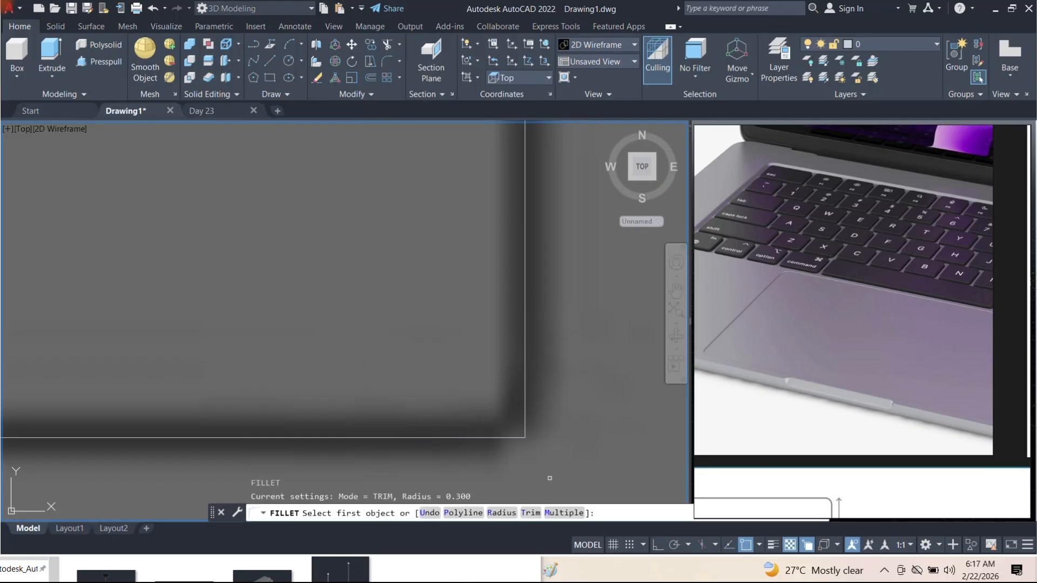
left_click(564, 513)
left_click(502, 513)
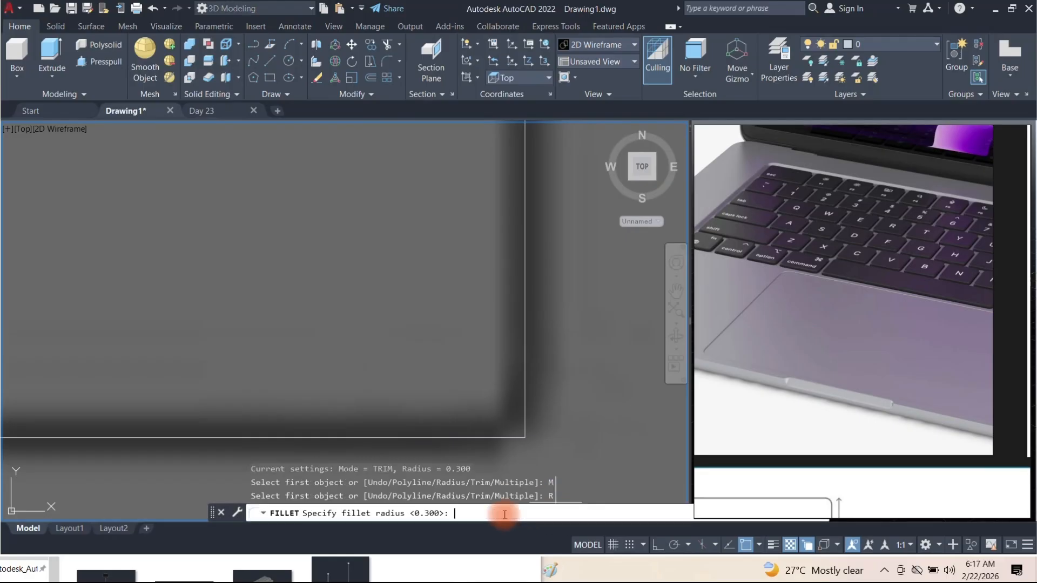
key("Return")
left_click(497, 437)
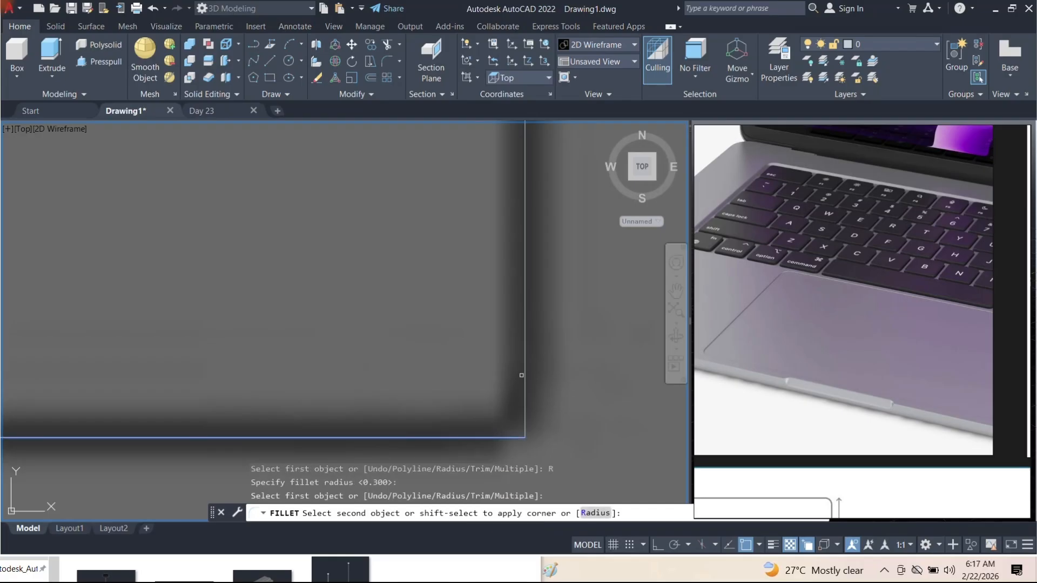
left_click(524, 365)
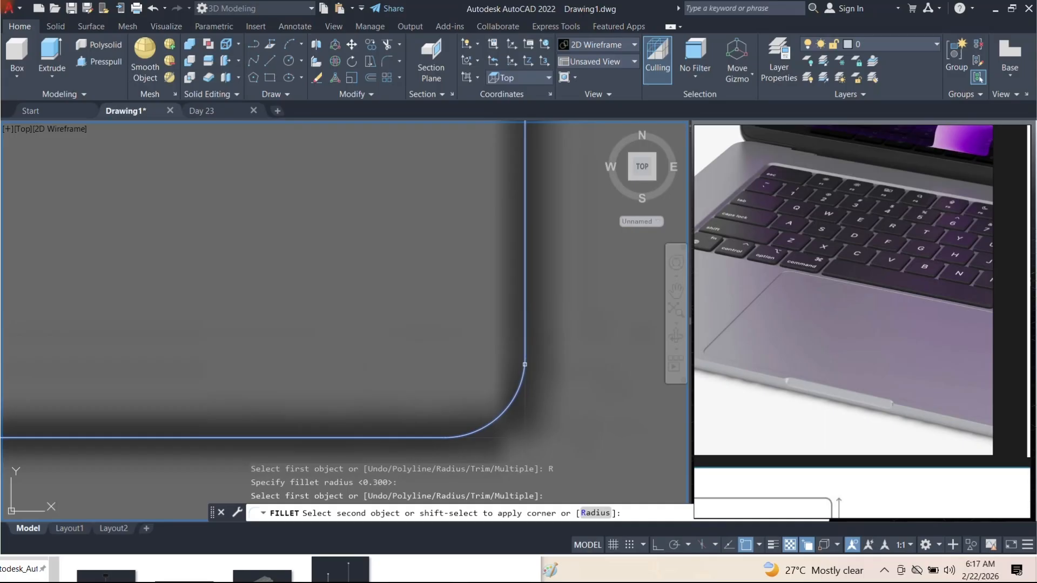
left_click(595, 513)
type("0.2")
key("Return")
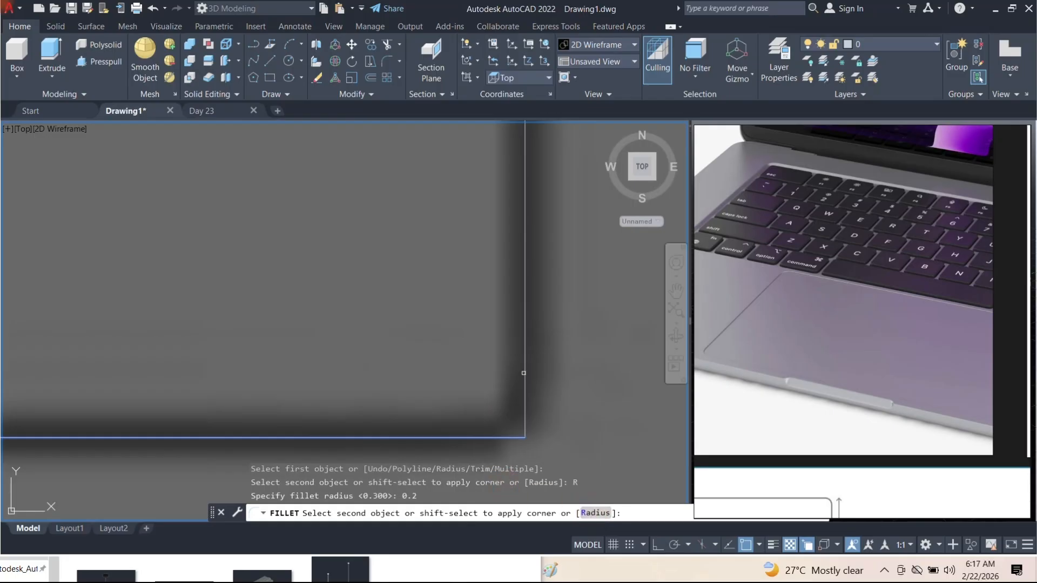
left_click(525, 361)
Fillet the trackpad rectangle's upper-right corner with the same radius
scroll(528, 372, "down", 5)
middle_click_drag(540, 298, 535, 333)
middle_click_drag(529, 179, 527, 384)
scroll(525, 249, "up", 6)
middle_click_drag(508, 232, 511, 373)
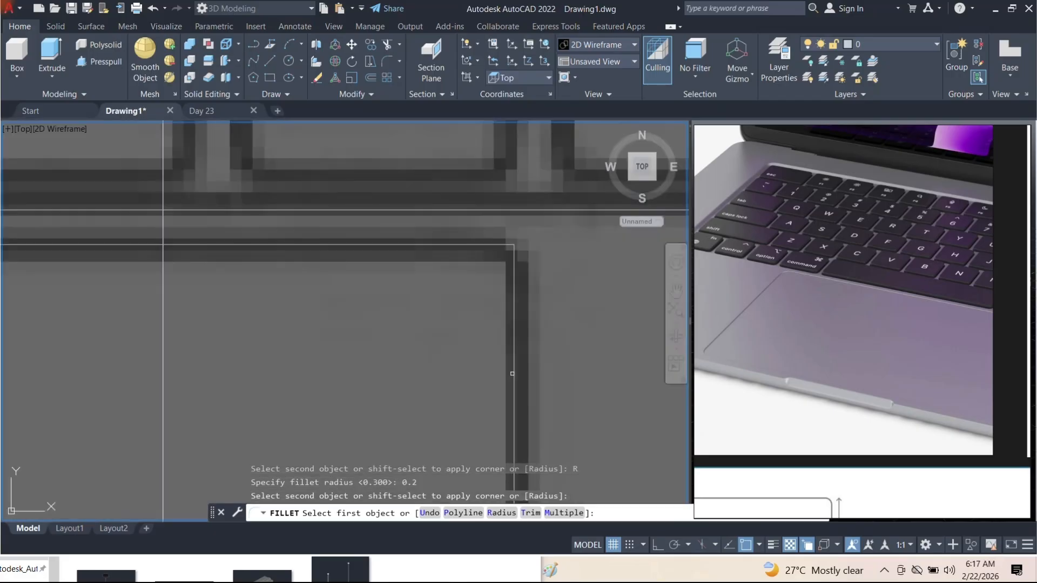
left_click(513, 351)
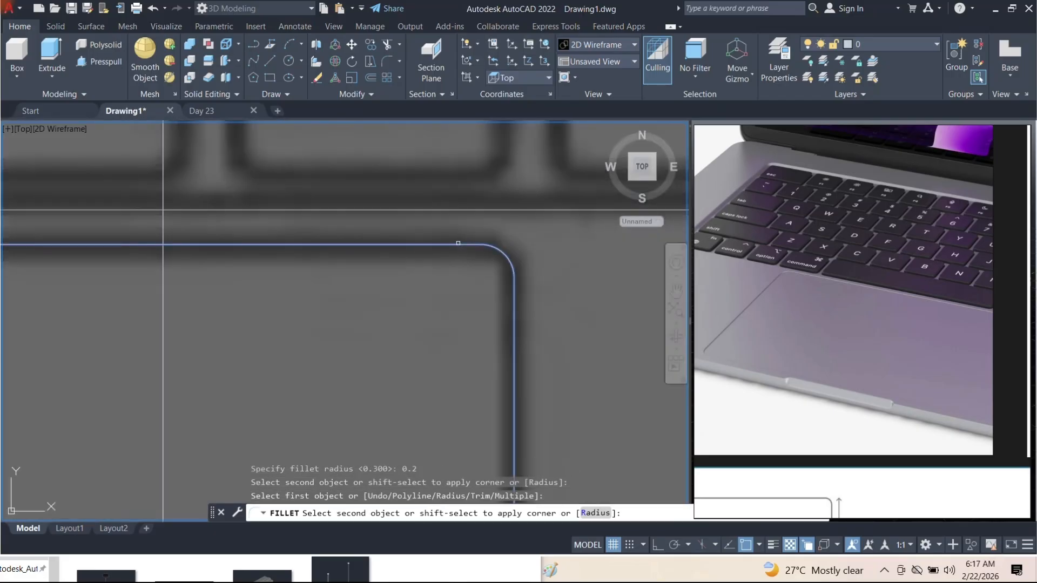
left_click(458, 243)
Round the trackpad rectangle's upper-left corner with the same 0.2 fillet
scroll(542, 280, "down", 8)
middle_click_drag(197, 324, 217, 322)
scroll(120, 270, "up", 6)
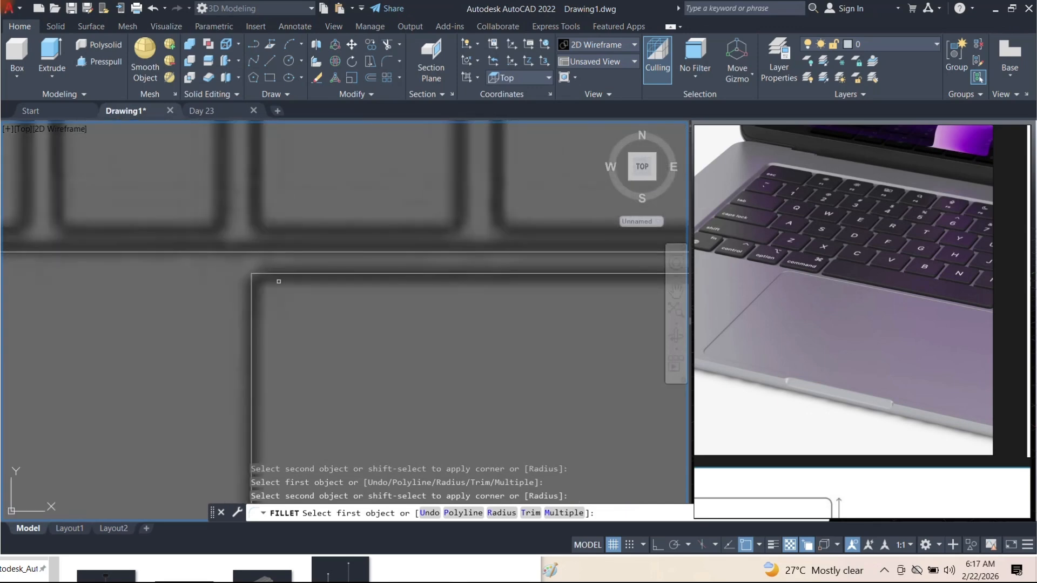
left_click(283, 275)
left_click(252, 324)
Fillet the trackpad rectangle's remaining lower-left corner with the same radius
scroll(262, 372, "down", 4)
middle_click_drag(262, 371, 273, 191)
scroll(256, 319, "up", 7)
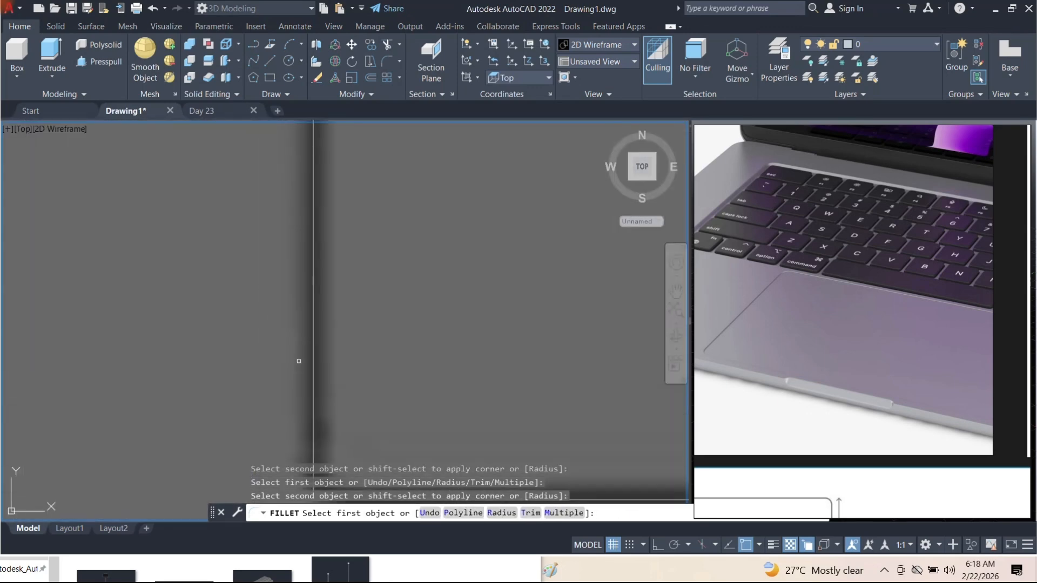
left_click(312, 387)
scroll(312, 387, "down", 3)
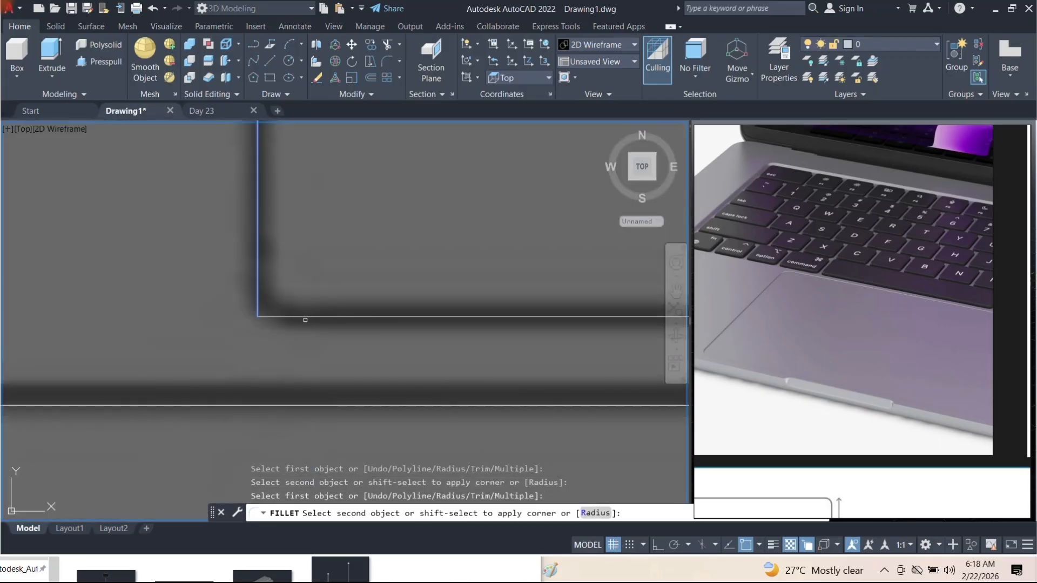
left_click(306, 316)
Examine the lid-opening notch on the base's front edge below the trackpad and end the Fillet command
scroll(335, 335, "down", 5)
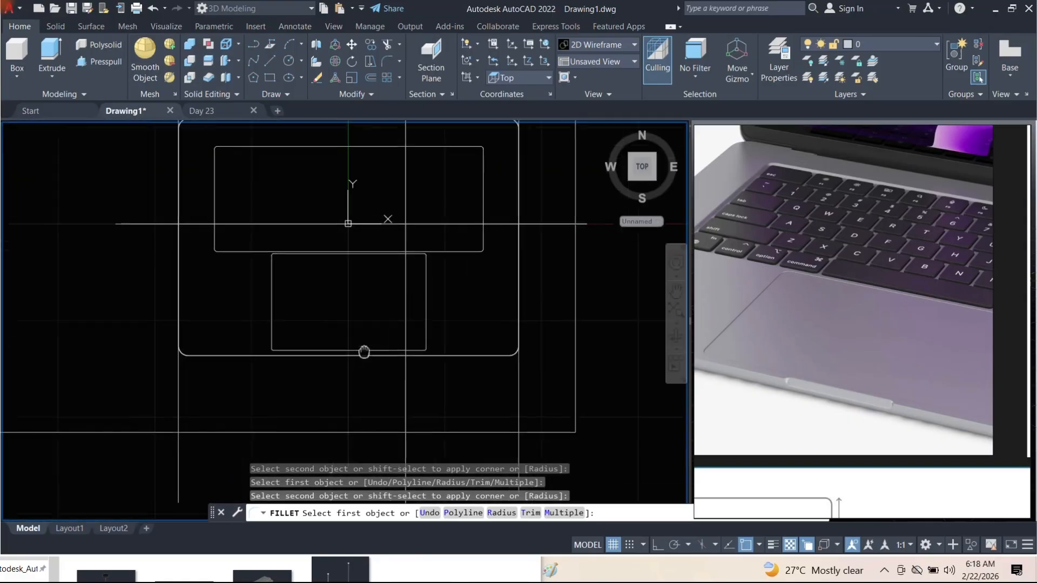
middle_click_drag(364, 352, 361, 318)
scroll(361, 317, "up", 7)
scroll(304, 296, "down", 2)
middle_click_drag(215, 283, 261, 310)
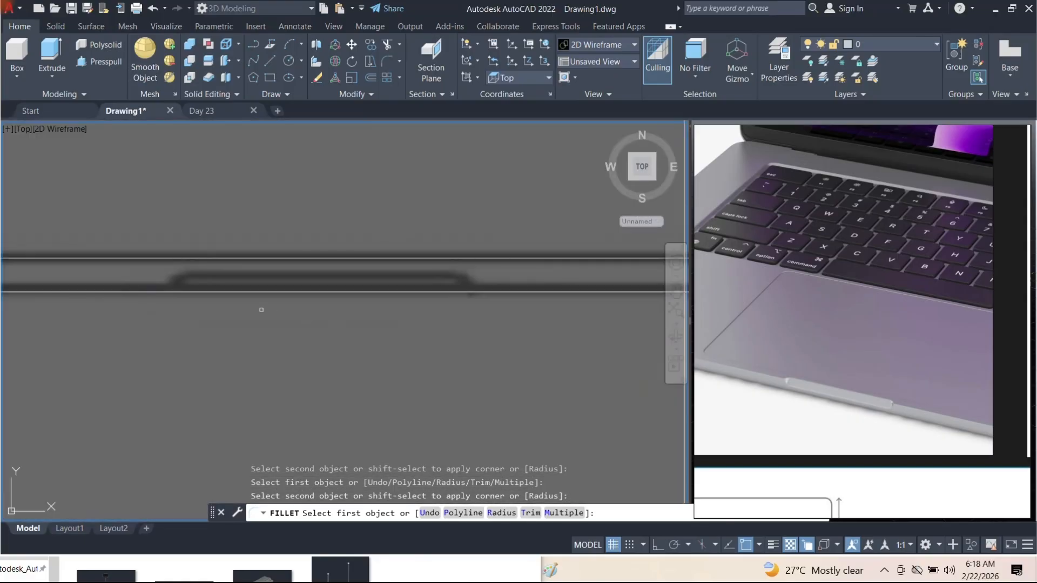
scroll(397, 376, "down", 6)
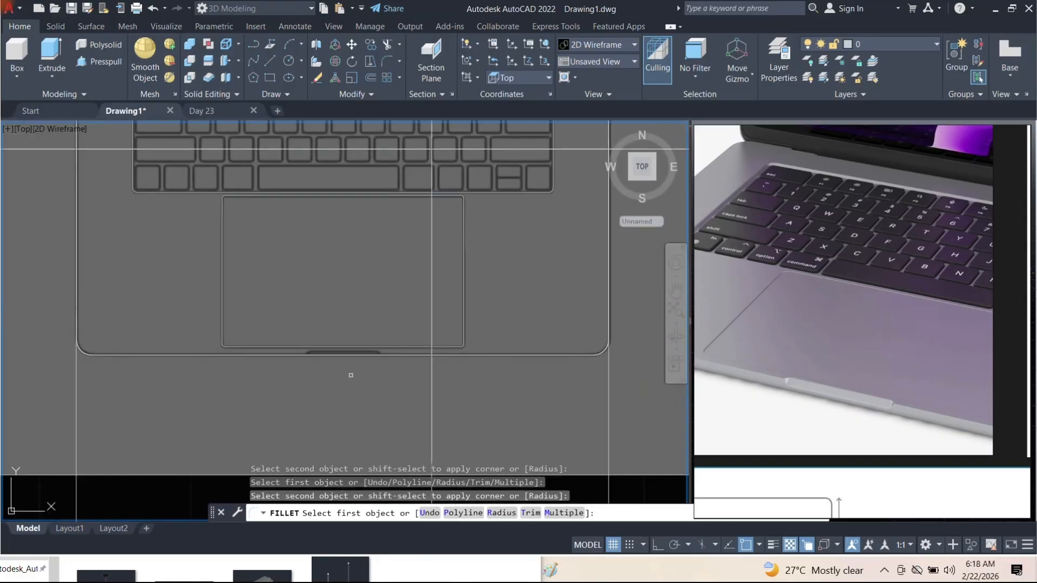
scroll(360, 329, "up", 2)
scroll(351, 302, "down", 2)
key("Escape")
key("Escape")
scroll(333, 259, "down", 8)
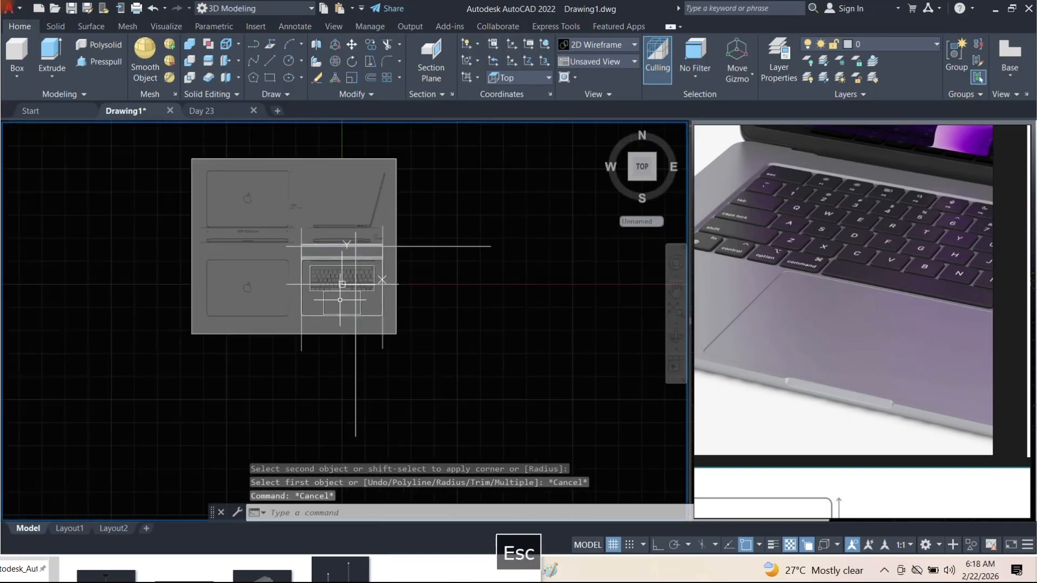
Turn on Ortho in an oblique 3D view and try to Presspull the area inside the base outline
mouse_move(342, 284)
middle_mouse_down("shift")
mouse_move(278, 234)
mouse_move(294, 232)
mouse_move(359, 282)
middle_mouse_up("shift")
scroll(358, 283, "up", 5)
scroll(358, 283, "up", 3)
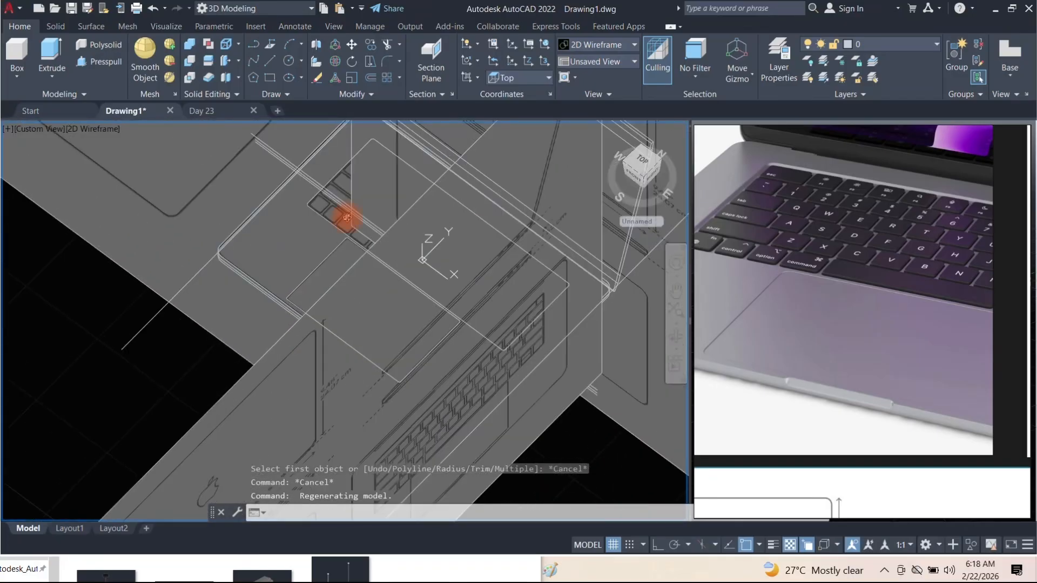
middle_click_drag(358, 282, 465, 216, "shift")
scroll(347, 266, "up", 3)
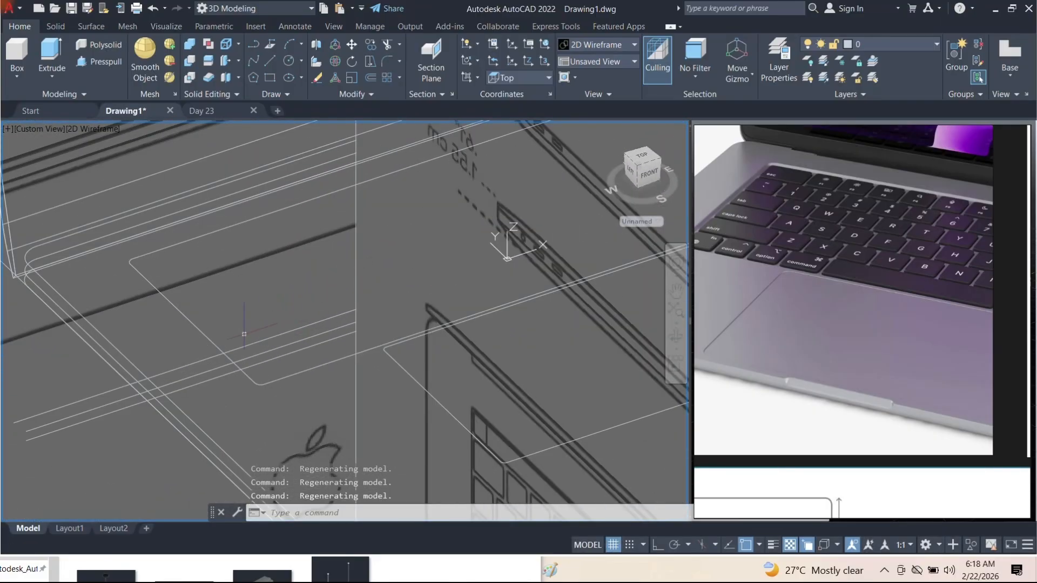
scroll(244, 334, "down", 4)
middle_click_drag(244, 333, 285, 351, "shift")
scroll(222, 303, "up", 2)
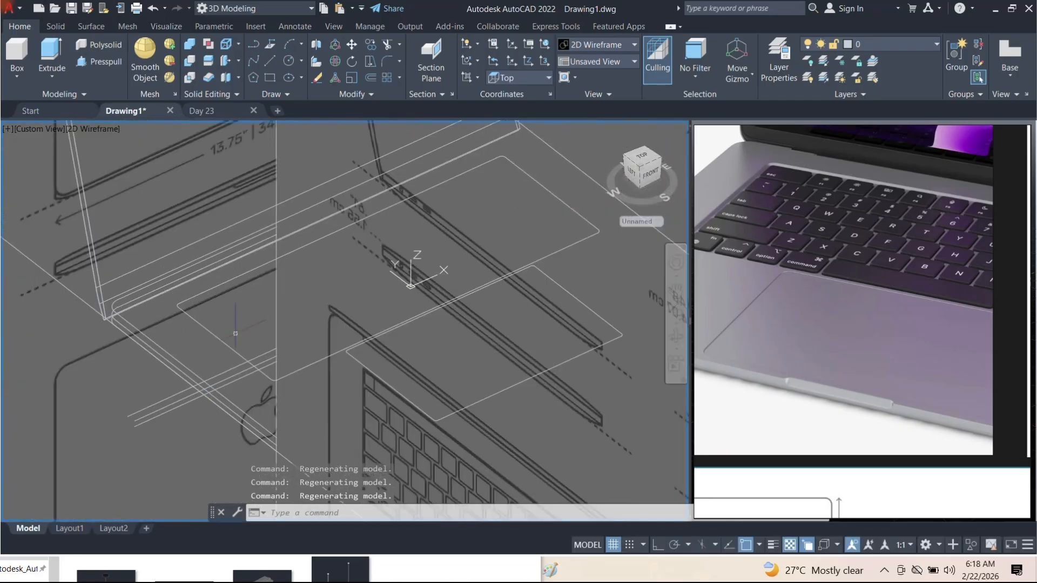
left_click(657, 544)
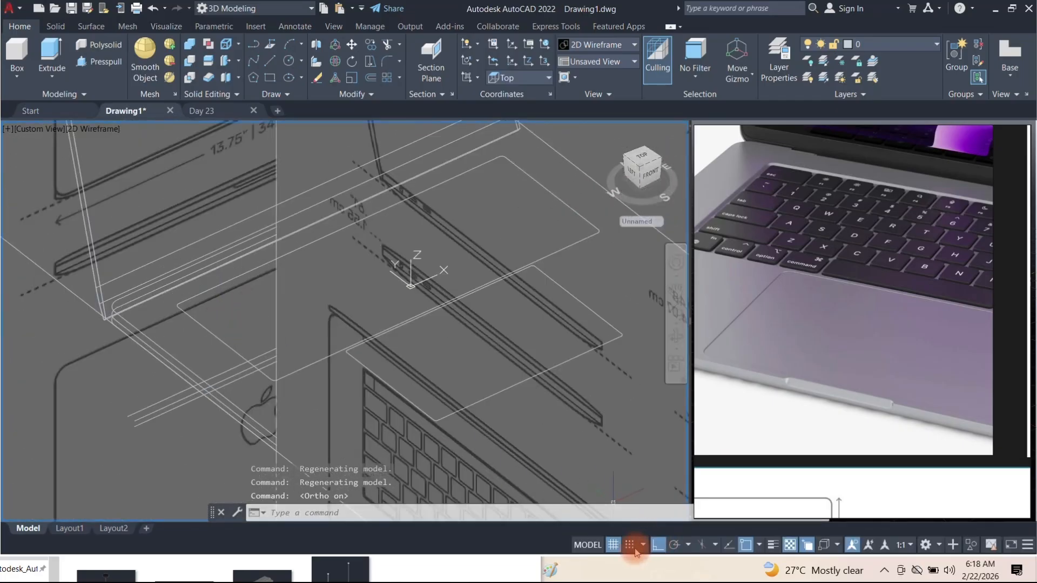
left_click(99, 62)
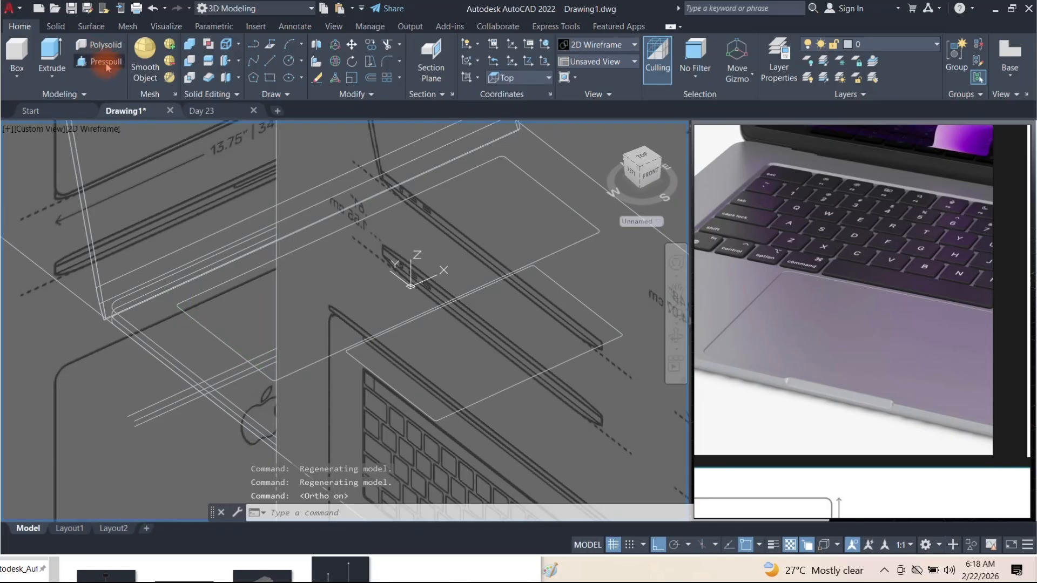
left_click(194, 271)
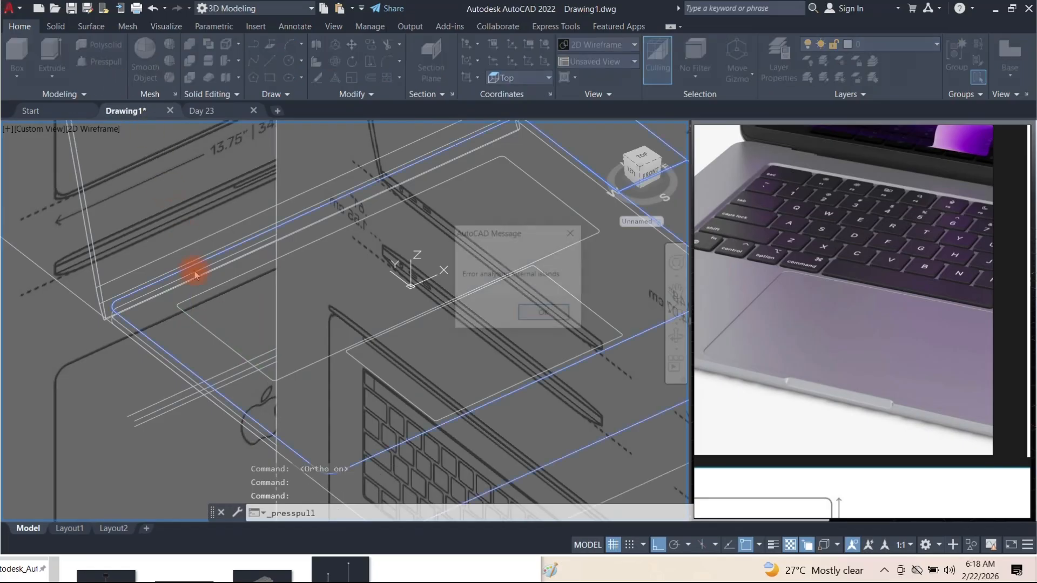
left_click(546, 315)
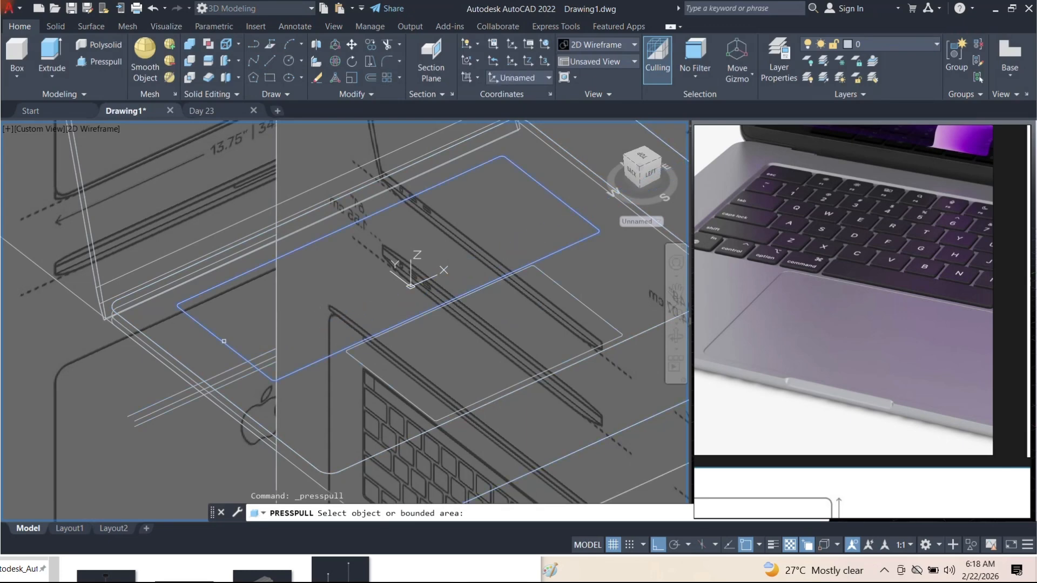
Presspull the keyboard rectangle slightly downward into a thin slab, with object snap turned off
left_click(225, 341)
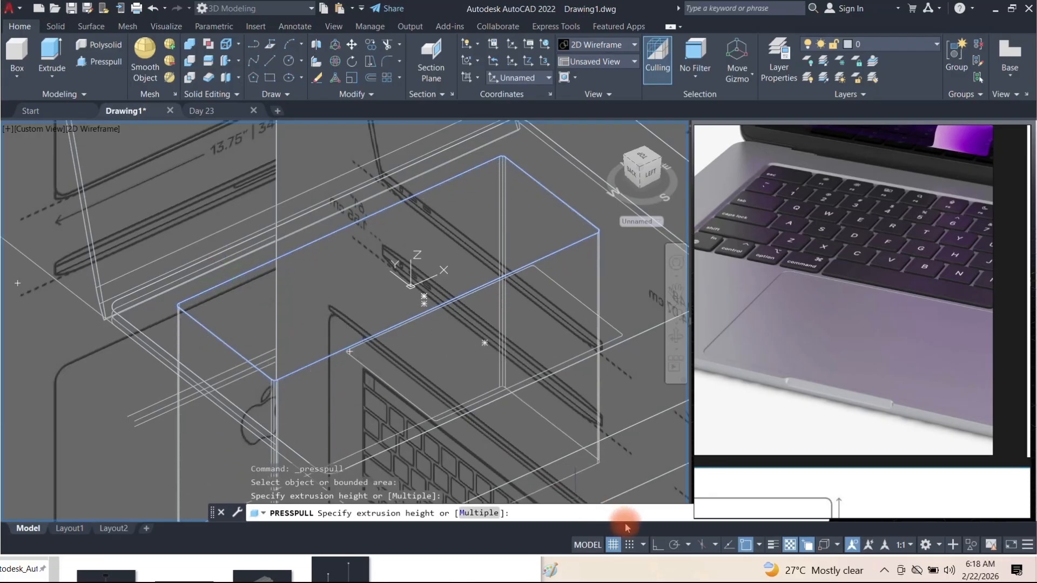
left_click(745, 544)
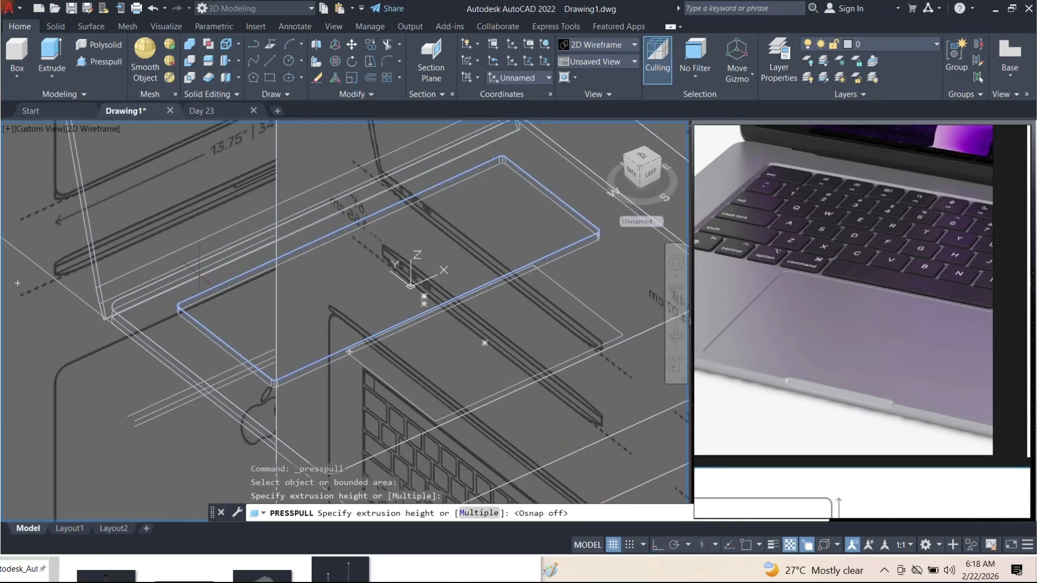
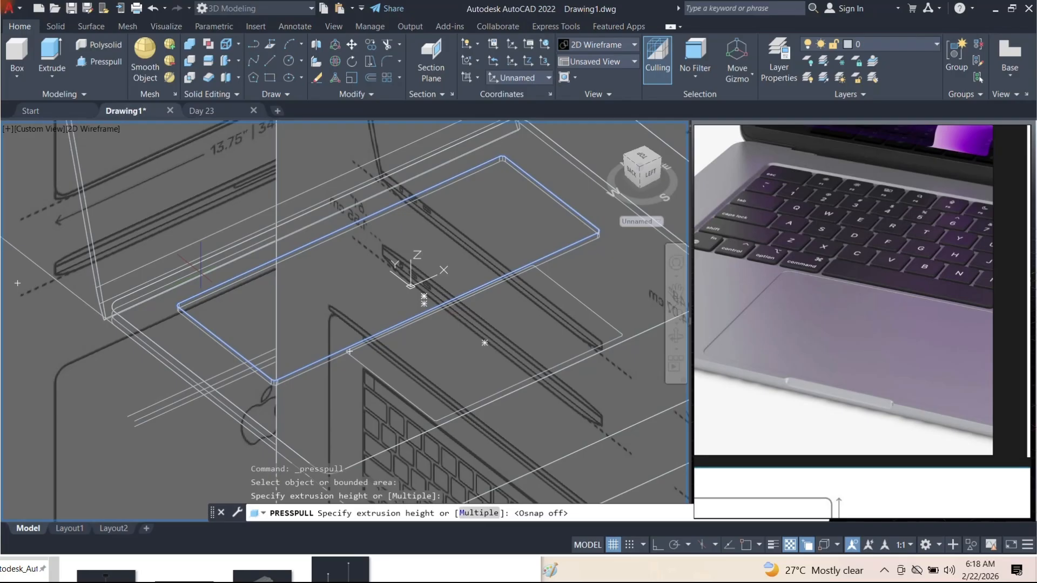
left_click(202, 273)
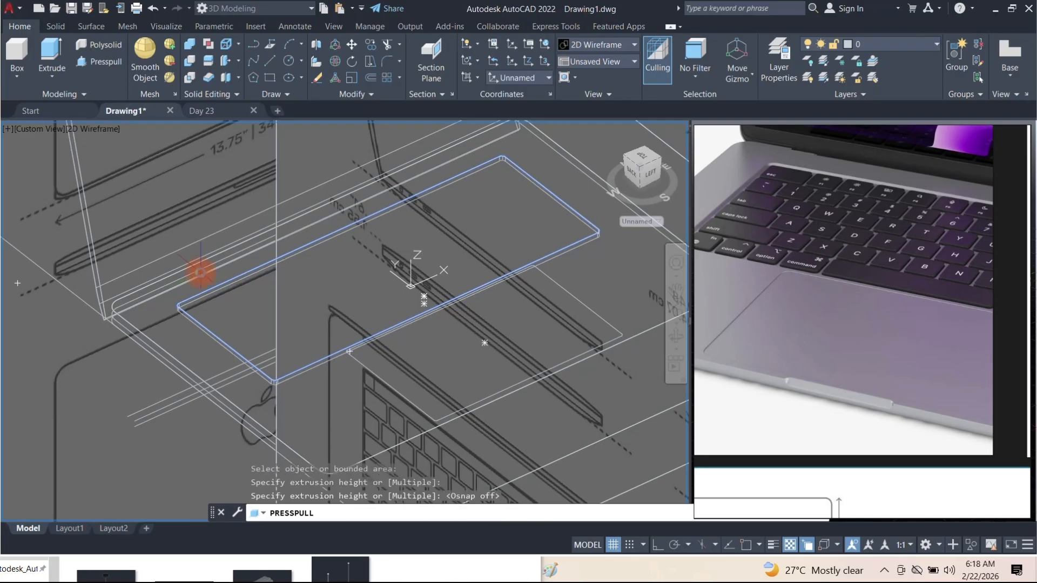
Try to Presspull the bounded areas of the base around the keyboard slab and trackpad, and end the command
left_click(229, 311)
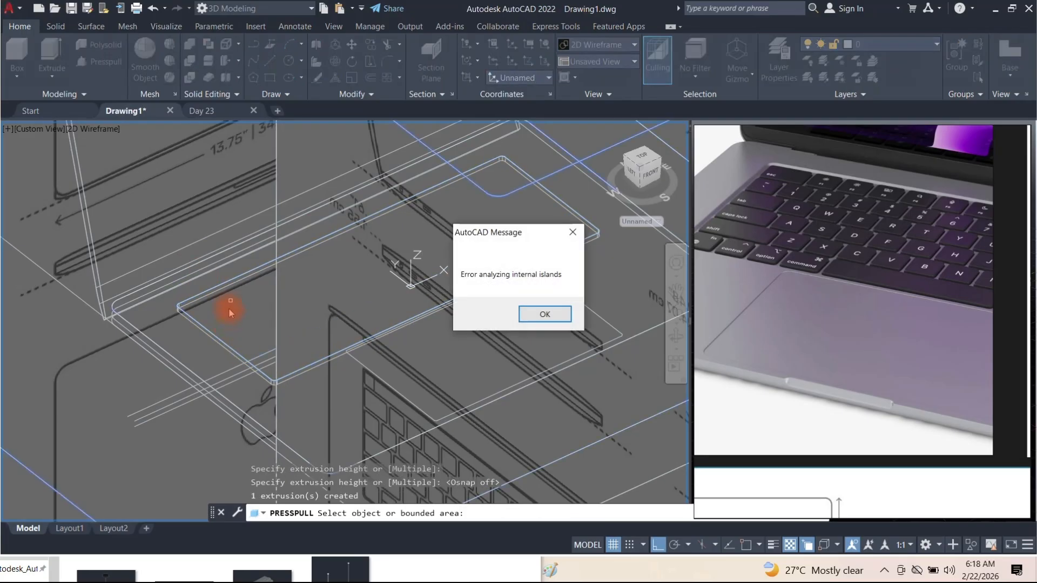
left_click(546, 315)
left_click(354, 319)
left_click(546, 315)
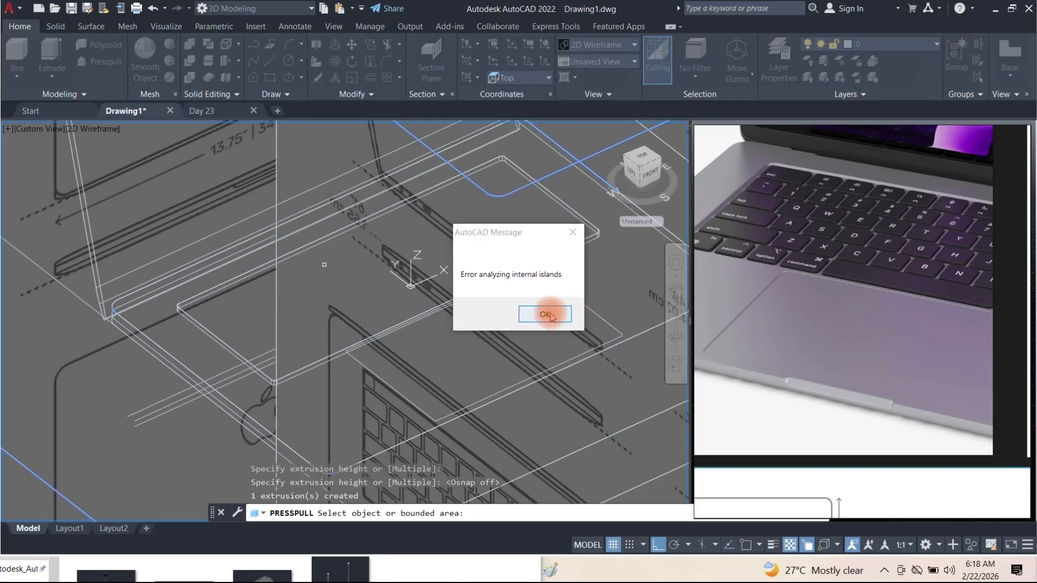
left_click(540, 404)
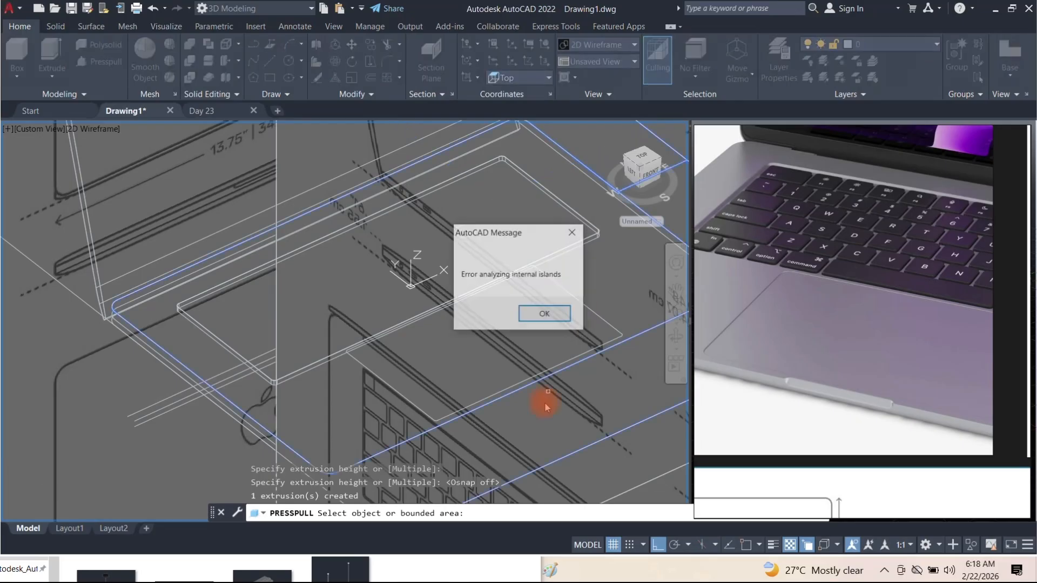
left_click(549, 320)
key("Escape")
key("Escape")
scroll(494, 357, "down", 2)
middle_click_drag(490, 356, 352, 325)
scroll(332, 351, "up", 3)
scroll(302, 335, "down", 6)
scroll(298, 325, "up", 5)
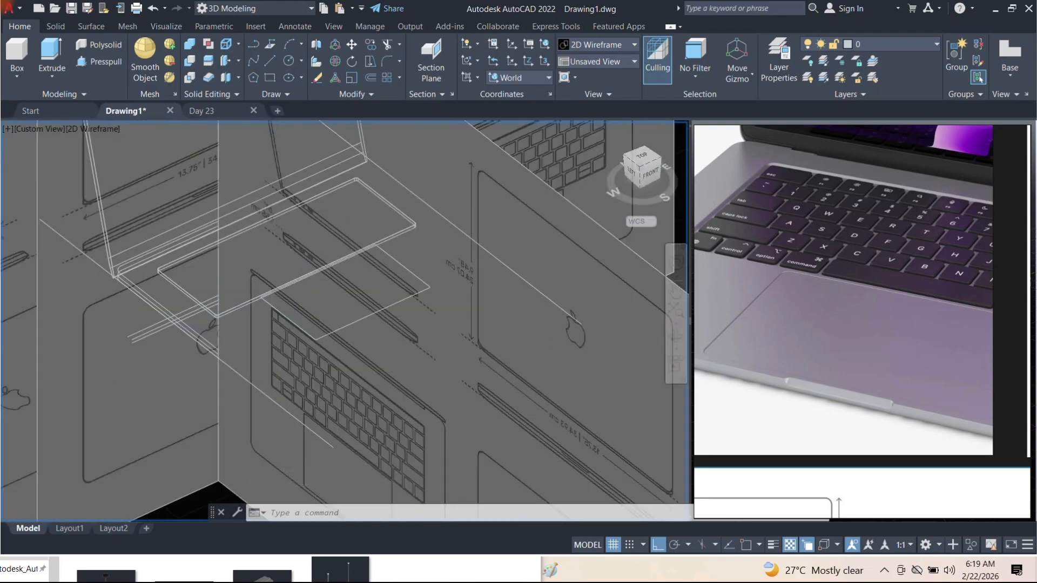
Try to hide the vertical reference image that crosses the laptop with HIDE, and restore the display with UNHIDE
scroll(298, 324, "down", 3)
scroll(297, 325, "down", 2)
middle_click_drag(341, 325, 540, 340, "shift")
left_click(550, 343)
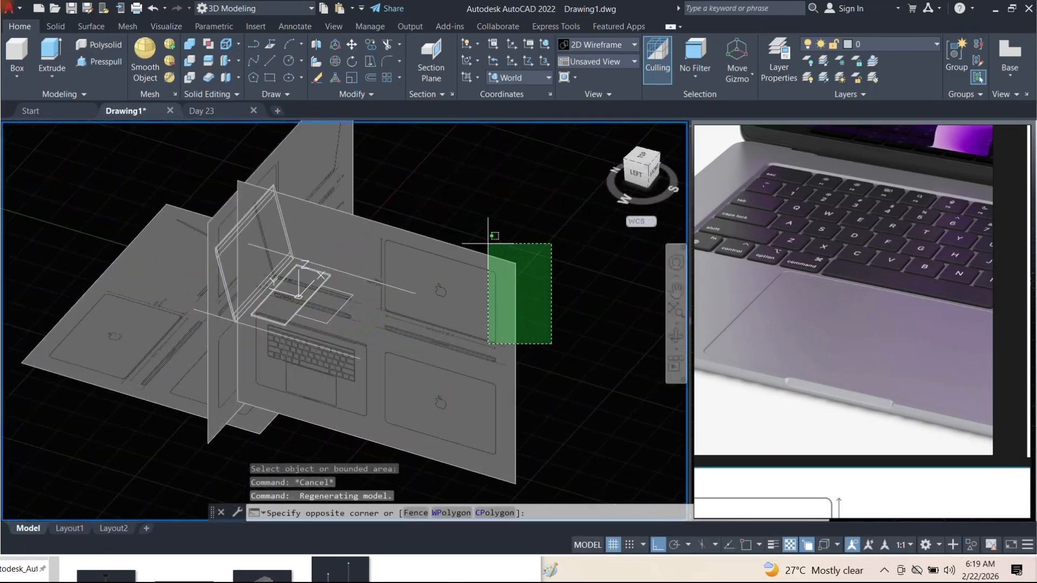
left_click(488, 244)
scroll(494, 301, "down", 2)
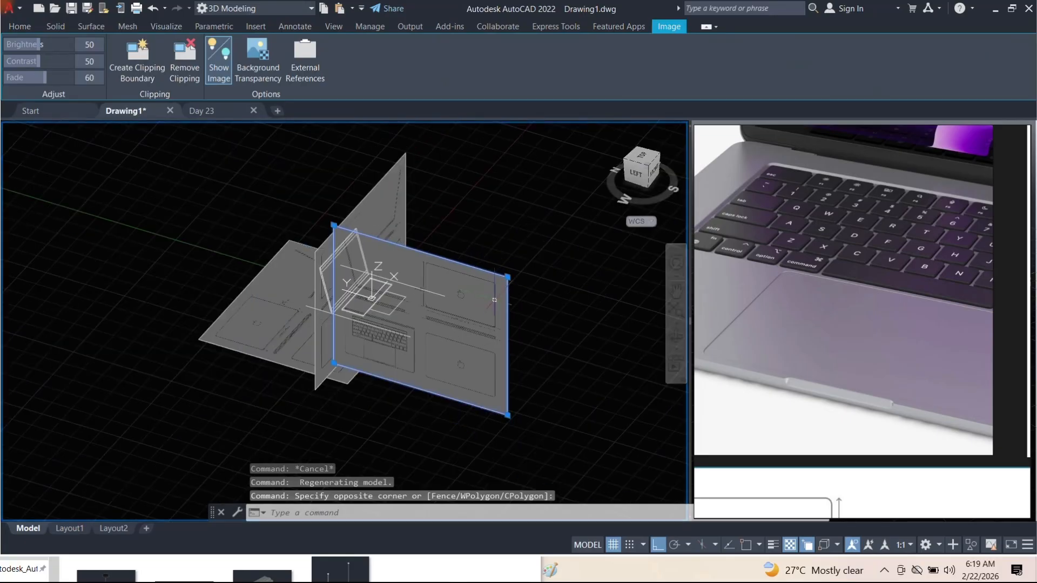
type("id")
key("Return")
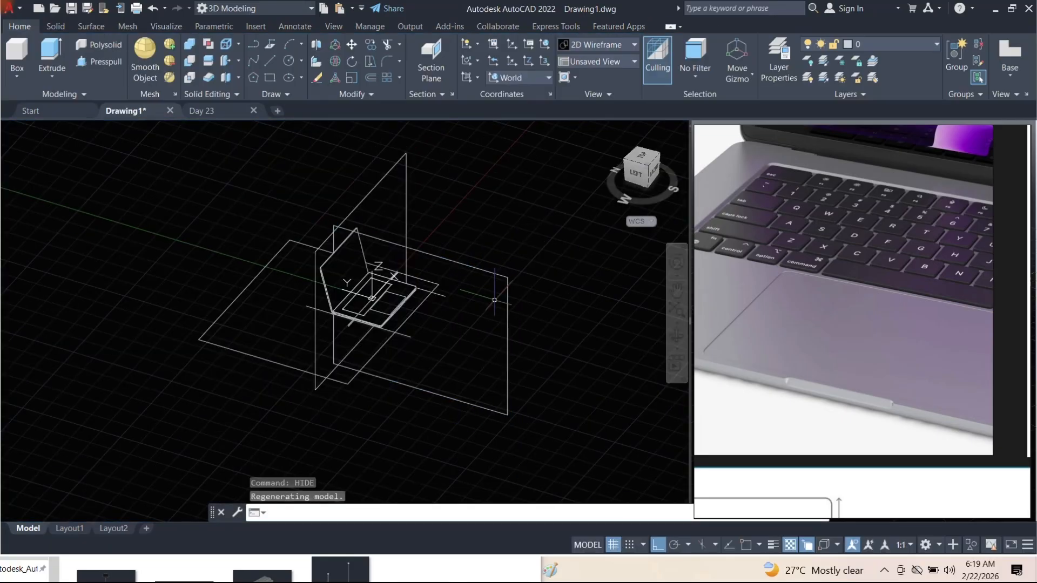
key("Escape")
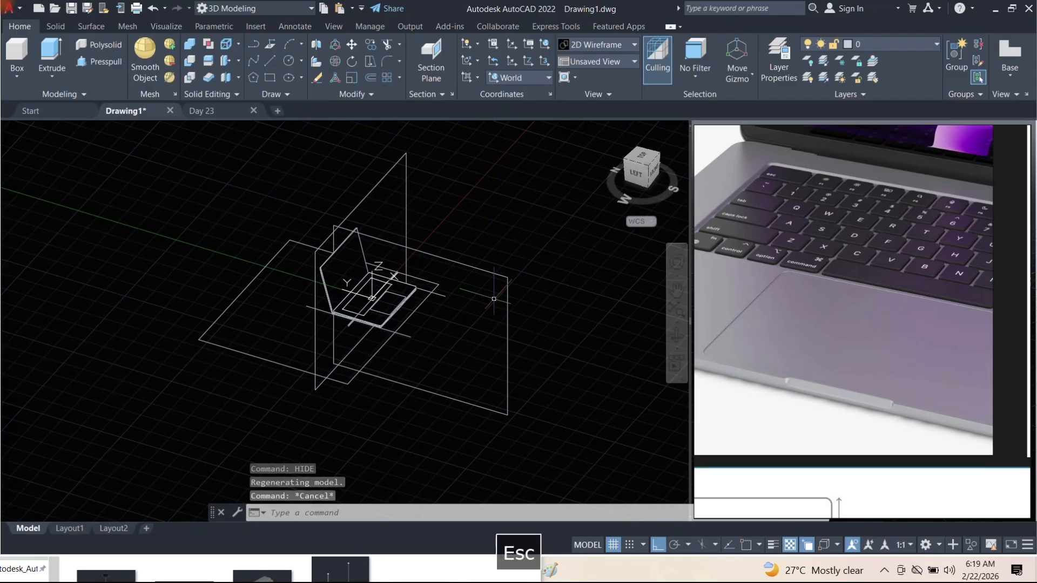
type("unhid")
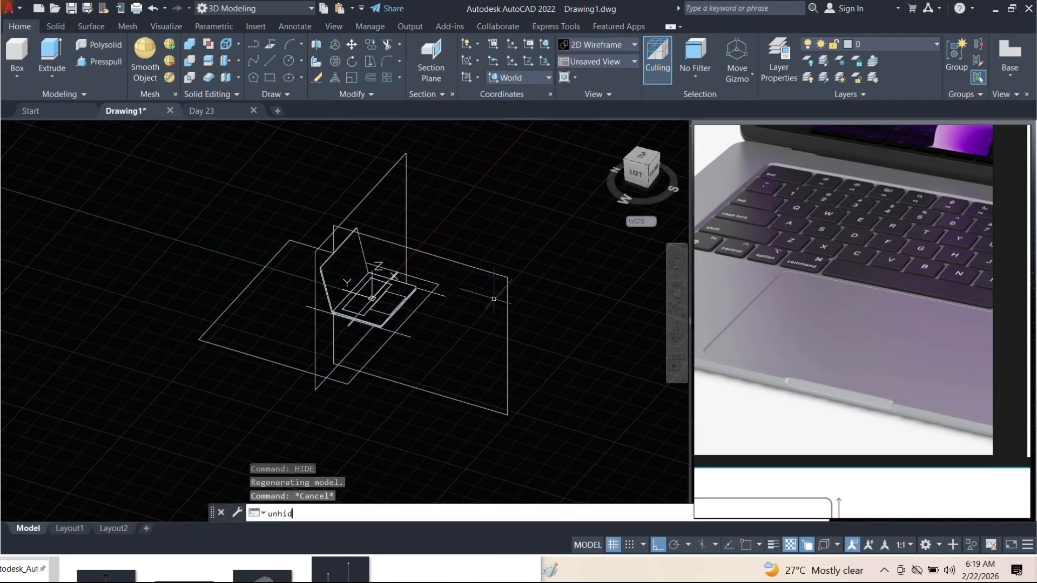
type("e")
key("Return")
Retry HIDE on the selected vertical reference image and run UNHIDE to bring the images back
left_click(494, 299)
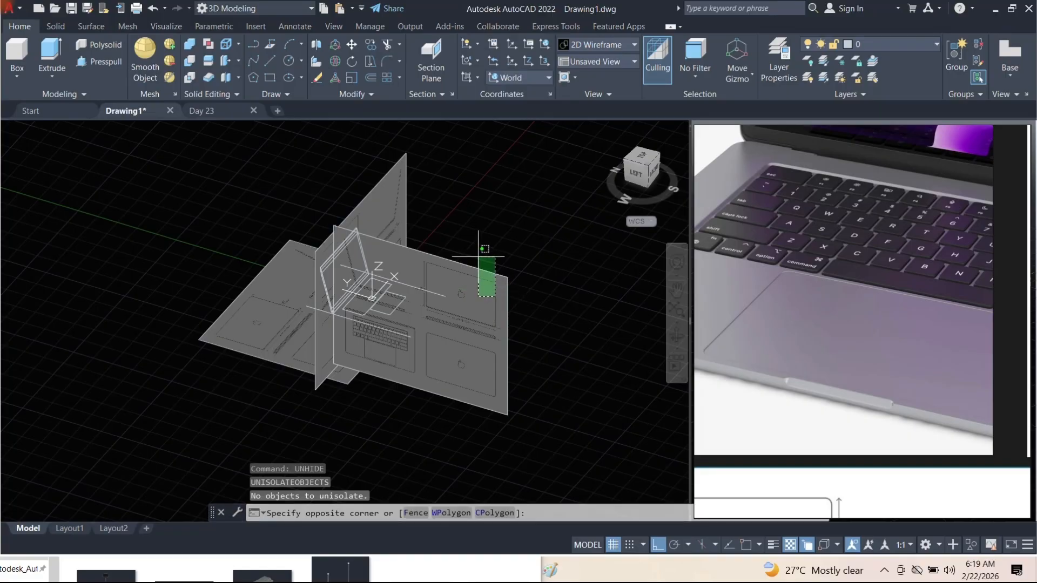
left_click(477, 256)
type("hide")
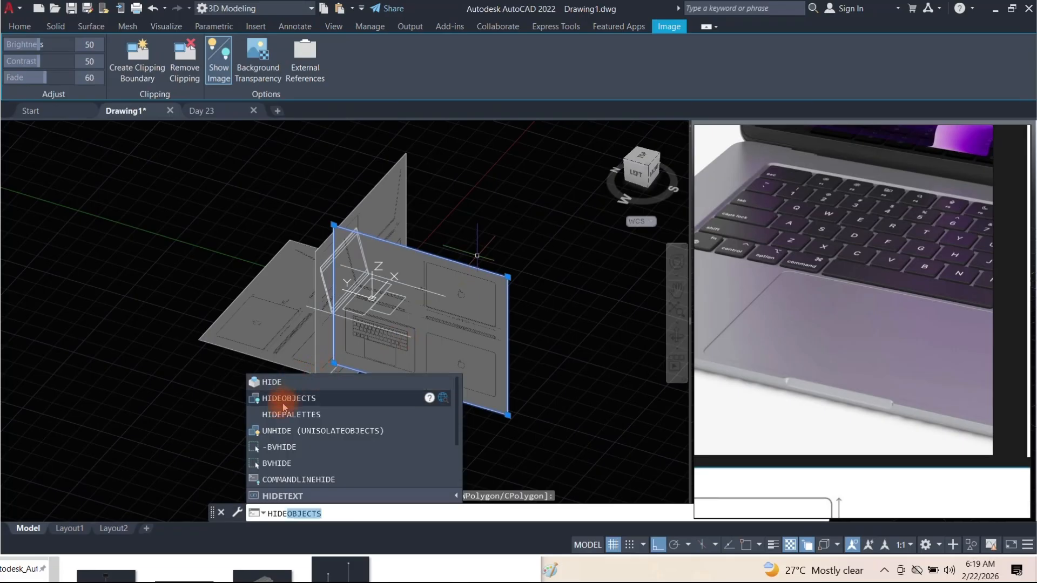
left_click(286, 384)
type("unhide")
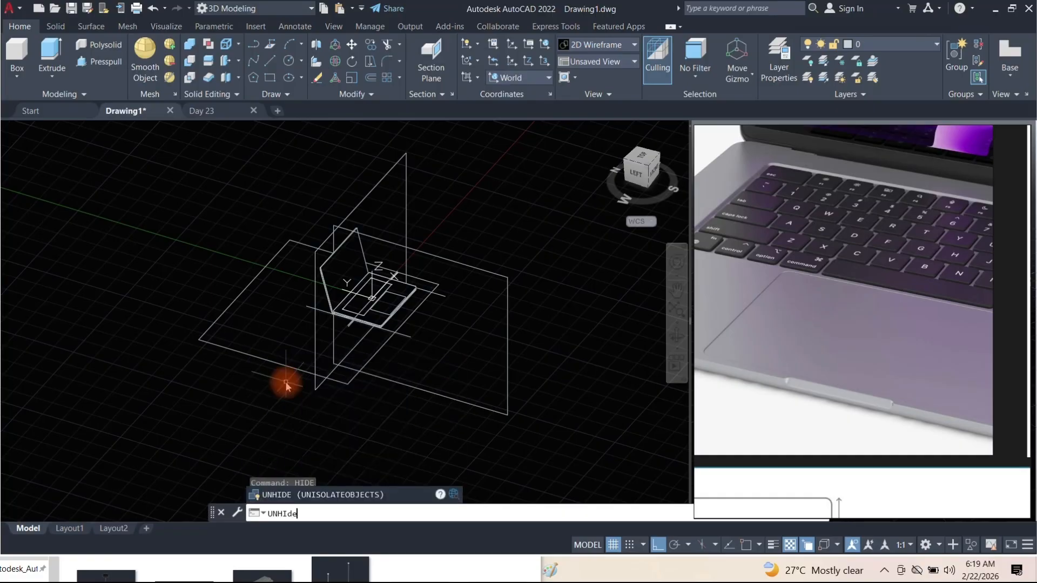
key("Return")
Fade the vertical reference image crossing the laptop to 100 and delete it
left_click(537, 313)
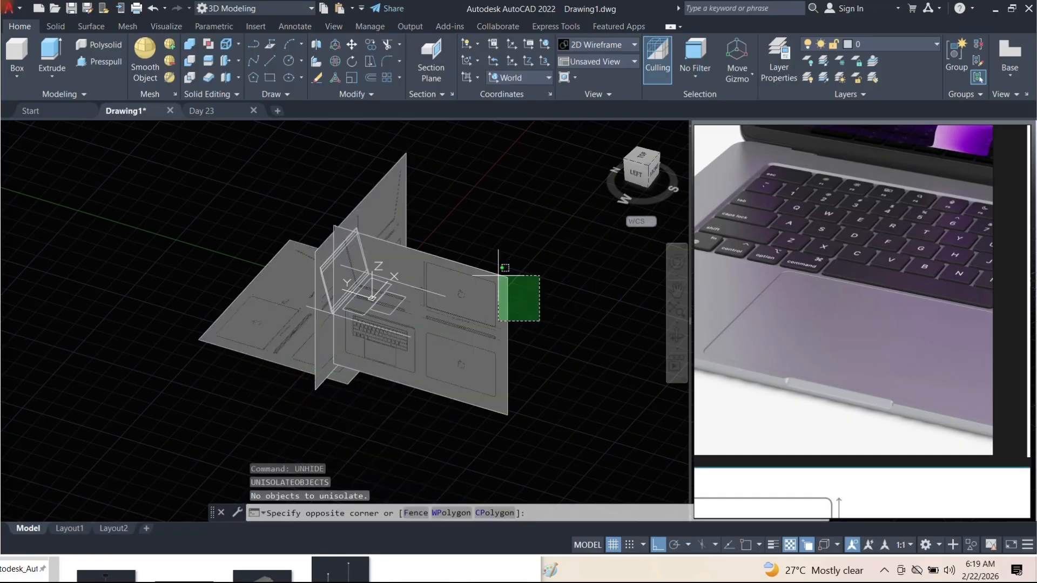
left_click(477, 346)
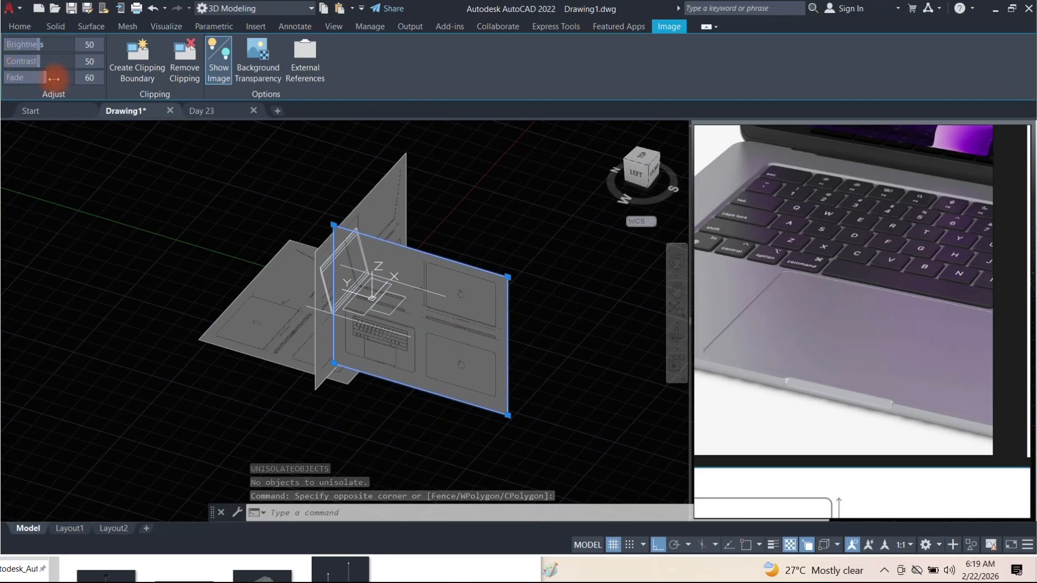
left_click(211, 81)
middle_click_drag(443, 248, 378, 302, "shift")
left_click(535, 299)
left_click(504, 254)
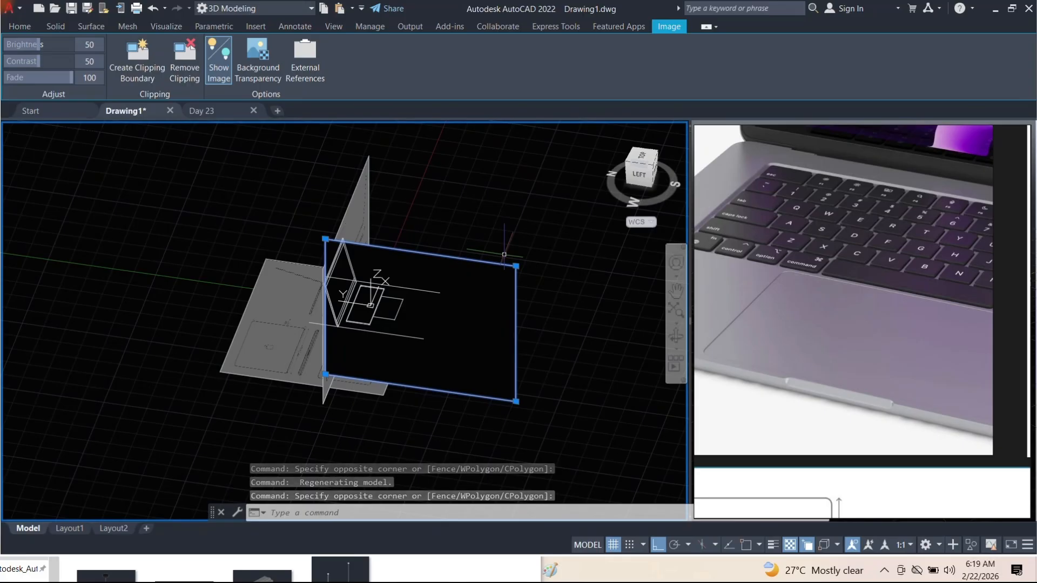
key("Delete")
Presspull the trackpad rectangle slightly downward to form a shallow recess in the base, and end the command
middle_click_drag(370, 306, 281, 246, "shift")
scroll(346, 310, "up", 3)
scroll(335, 303, "up", 5)
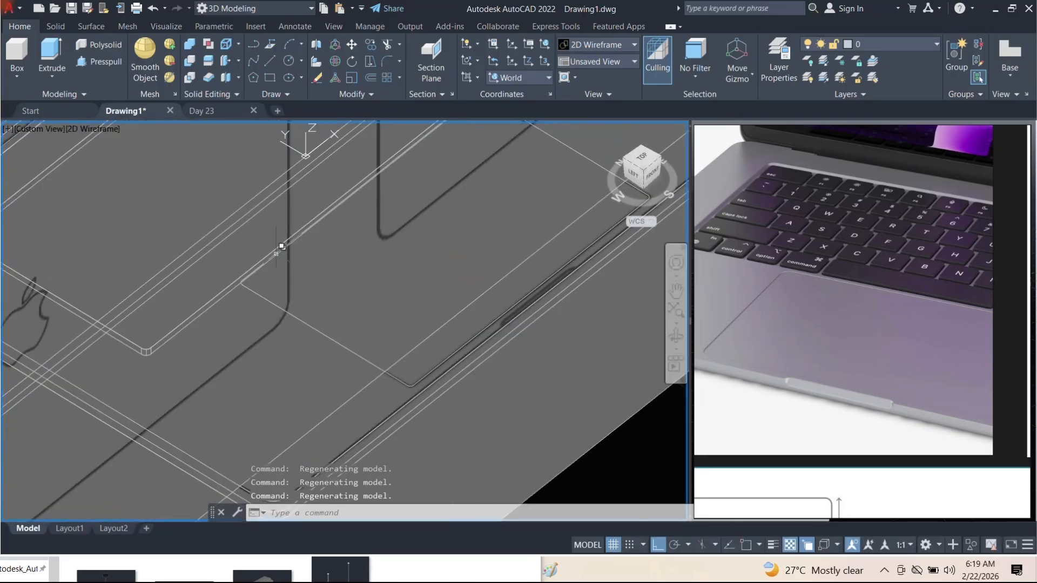
left_click(112, 66)
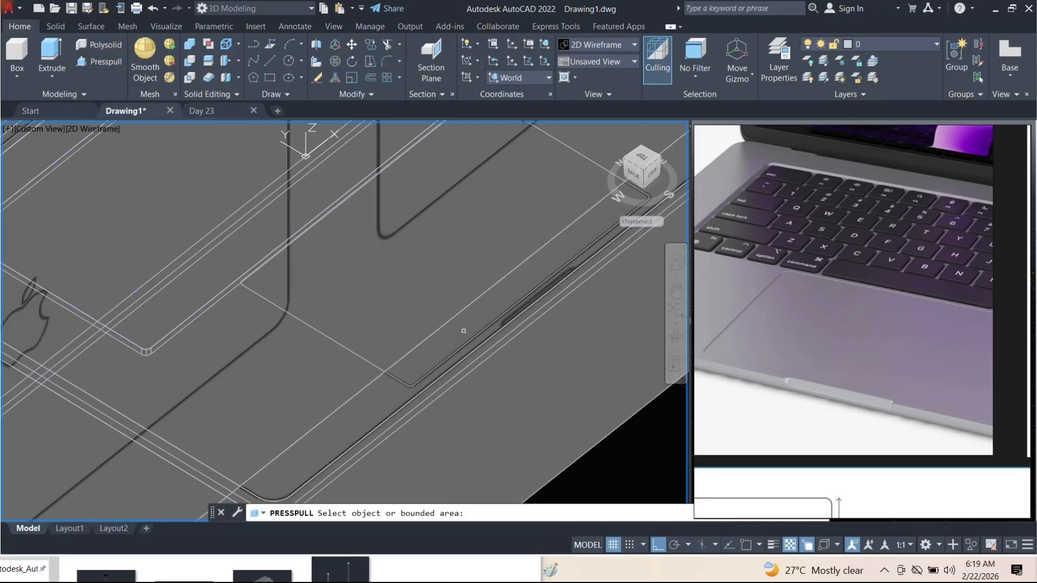
left_click(454, 300)
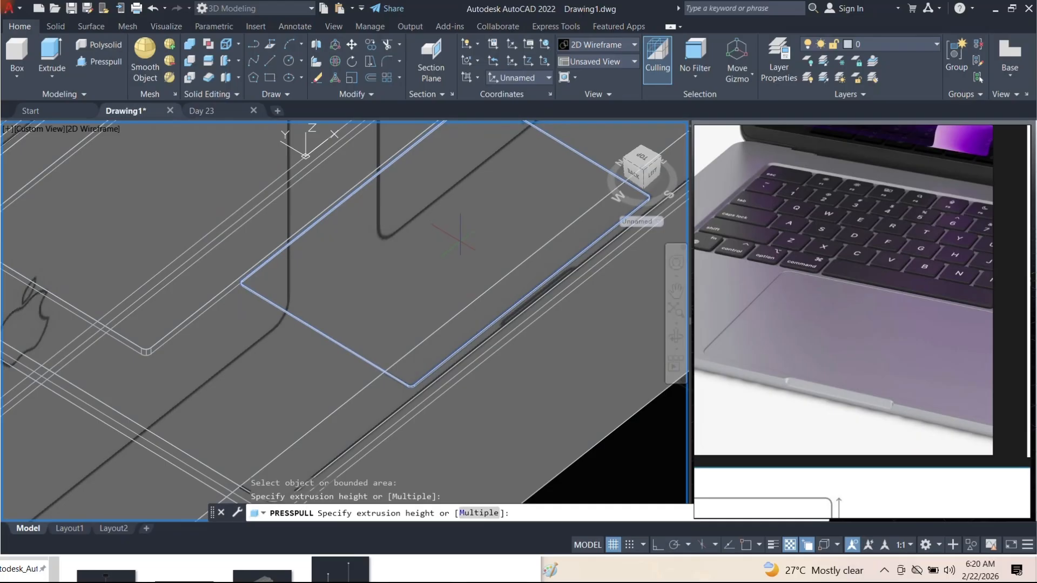
left_click(440, 259)
middle_click_drag(440, 259, 259, 319, "shift")
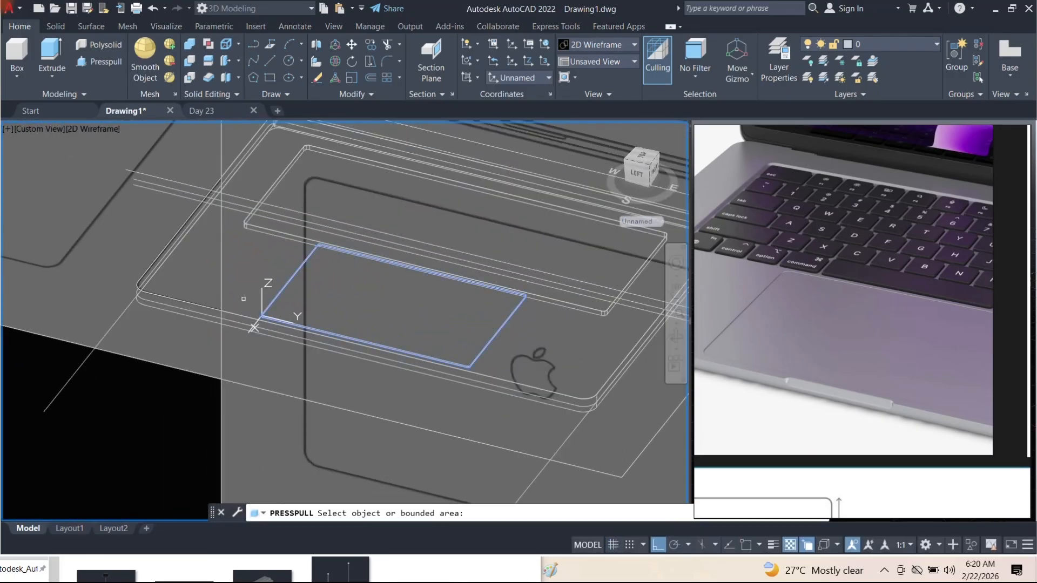
key("Escape")
key("Escape")
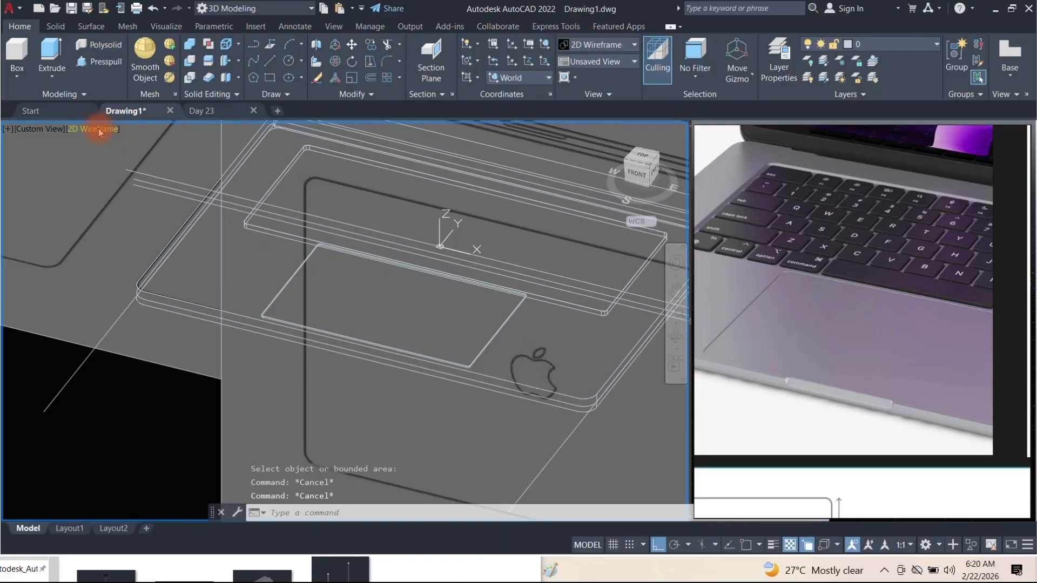
Switch the model to the Conceptual visual style and examine the keyboard and trackpad areas of the base
left_click(110, 130)
left_click(157, 169)
middle_click_drag(285, 244, 351, 238, "shift")
scroll(250, 234, "up", 5)
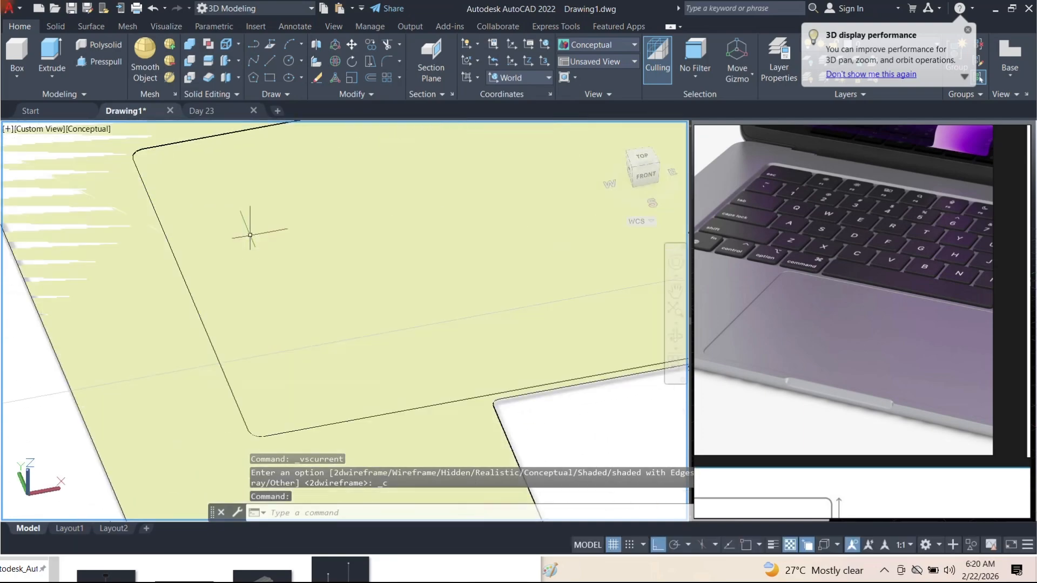
scroll(250, 234, "down", 8)
middle_click_drag(248, 228, 154, 191, "shift")
scroll(266, 213, "up", 10)
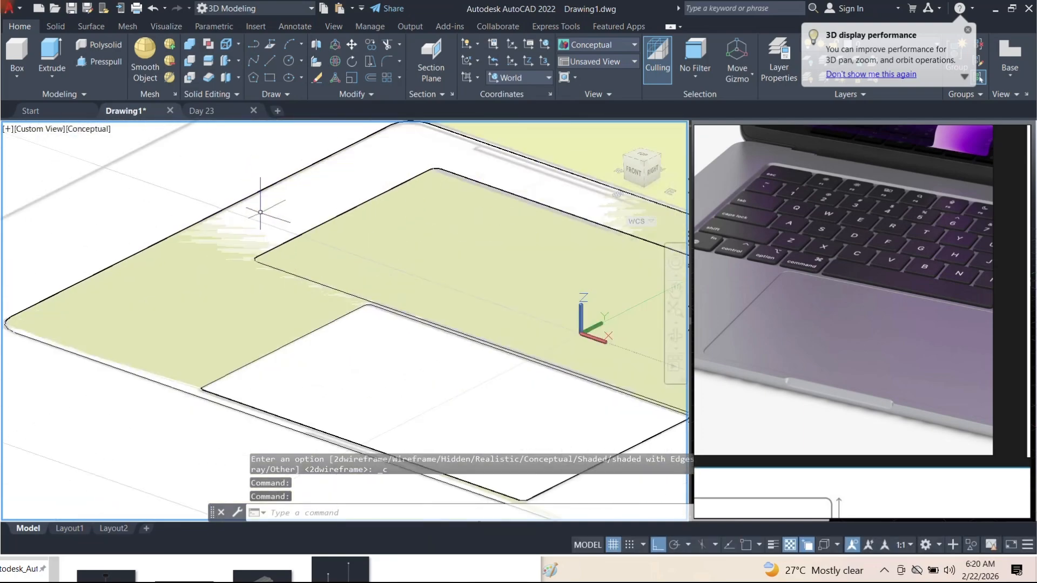
scroll(304, 198, "down", 10)
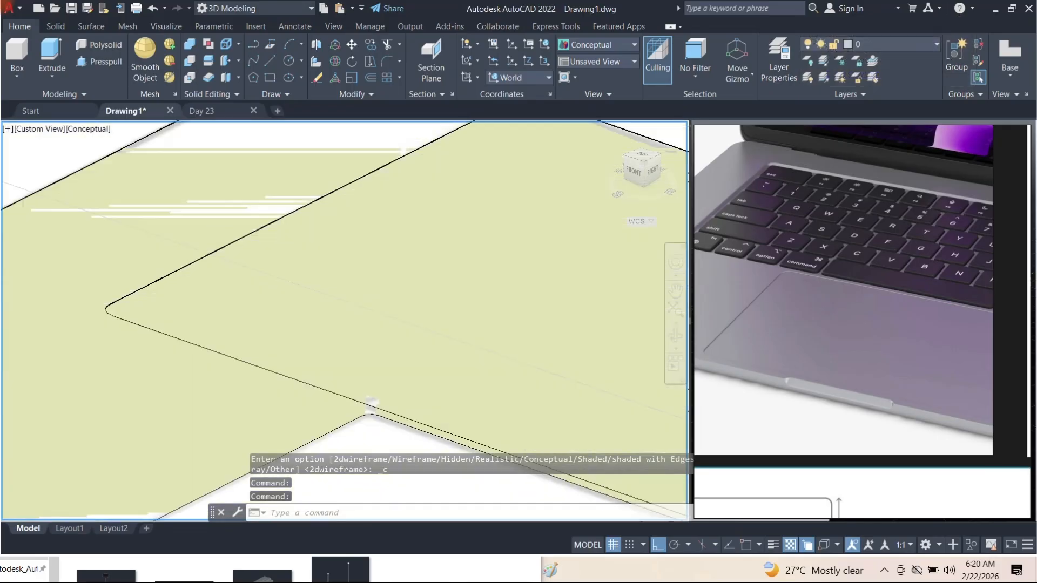
middle_click_drag(331, 232, 307, 199, "shift")
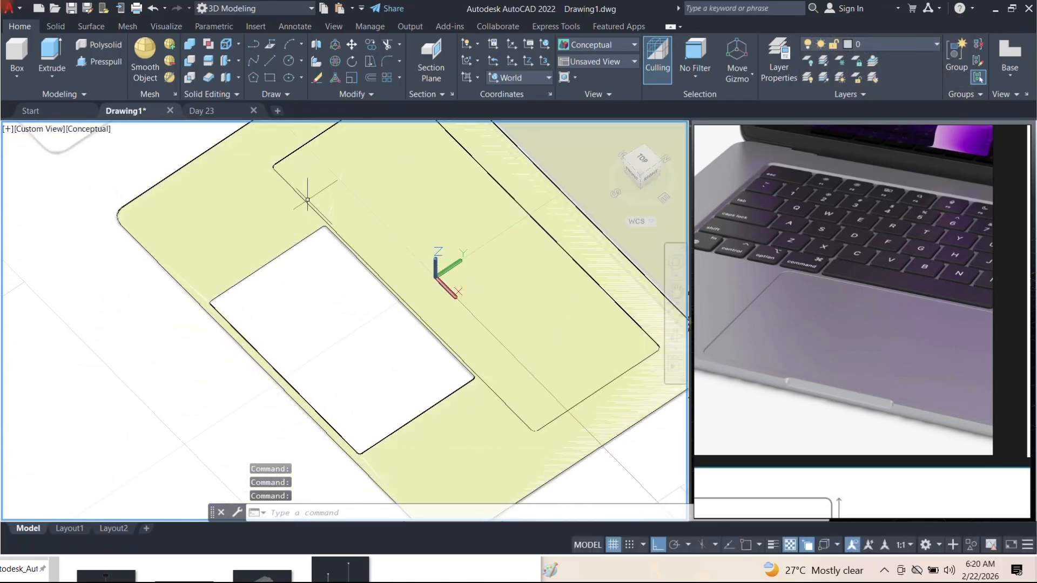
scroll(284, 171, "down", 6)
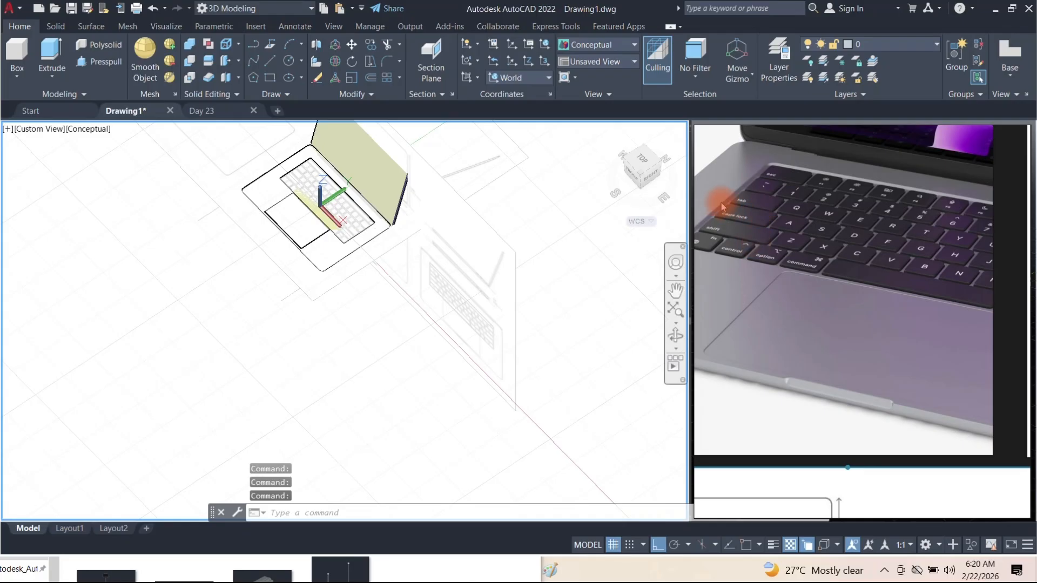
middle_click_drag(278, 228, 294, 251, "shift")
scroll(301, 250, "up", 3)
scroll(301, 250, "down", 3)
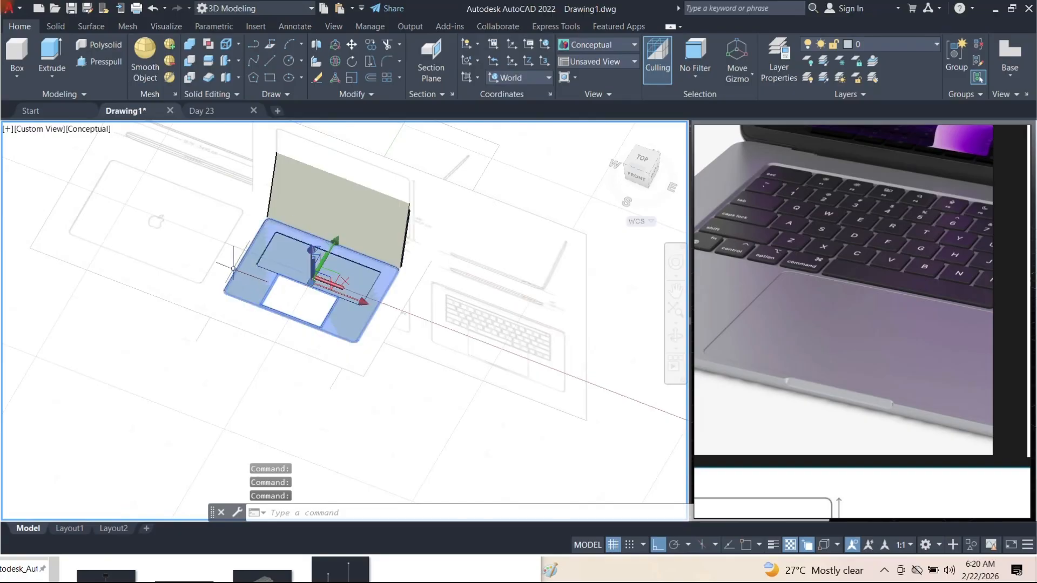
Isolate the base solid and examine its top face and trackpad recess from several sides
type("isolate")
key("Return")
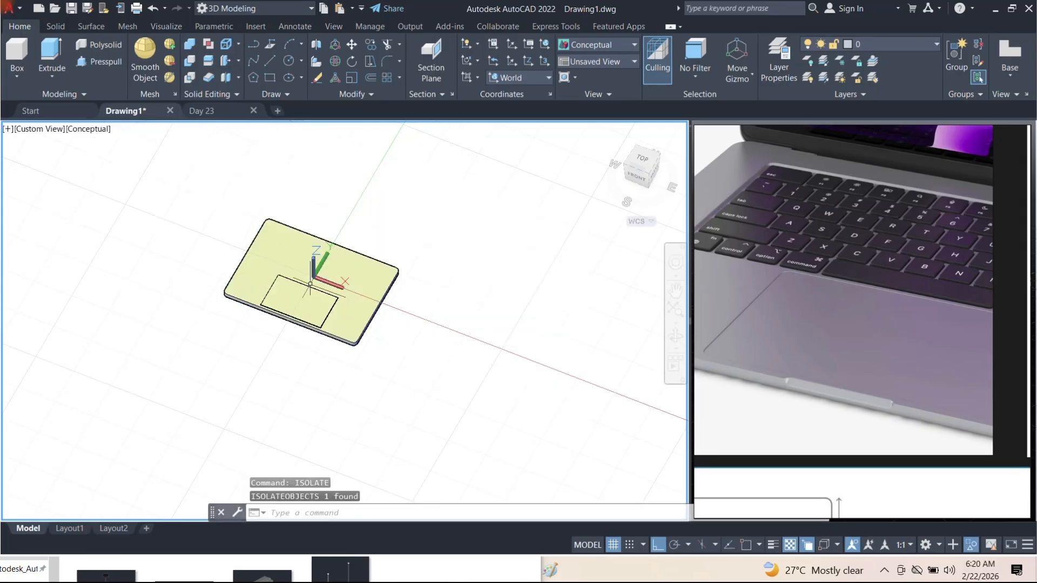
scroll(289, 279, "up", 4)
scroll(289, 279, "down", 2)
middle_click_drag(289, 280, 238, 250, "shift")
scroll(238, 249, "up", 3)
scroll(263, 297, "up", 2)
scroll(180, 259, "up", 4)
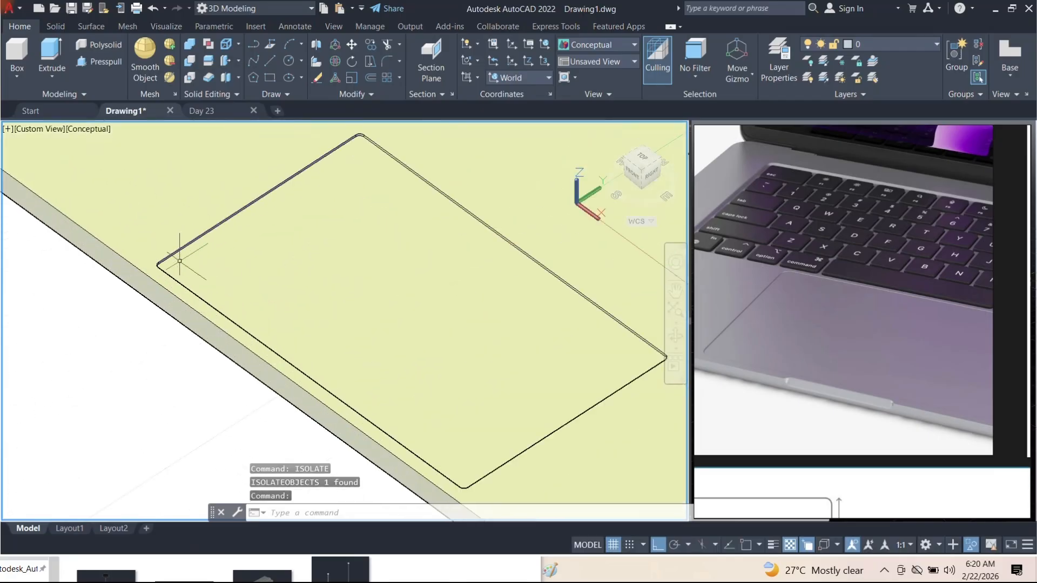
scroll(180, 266, "down", 8)
middle_click_drag(241, 275, 400, 227, "shift")
scroll(412, 220, "up", 4)
scroll(354, 236, "down", 3)
scroll(308, 243, "up", 4)
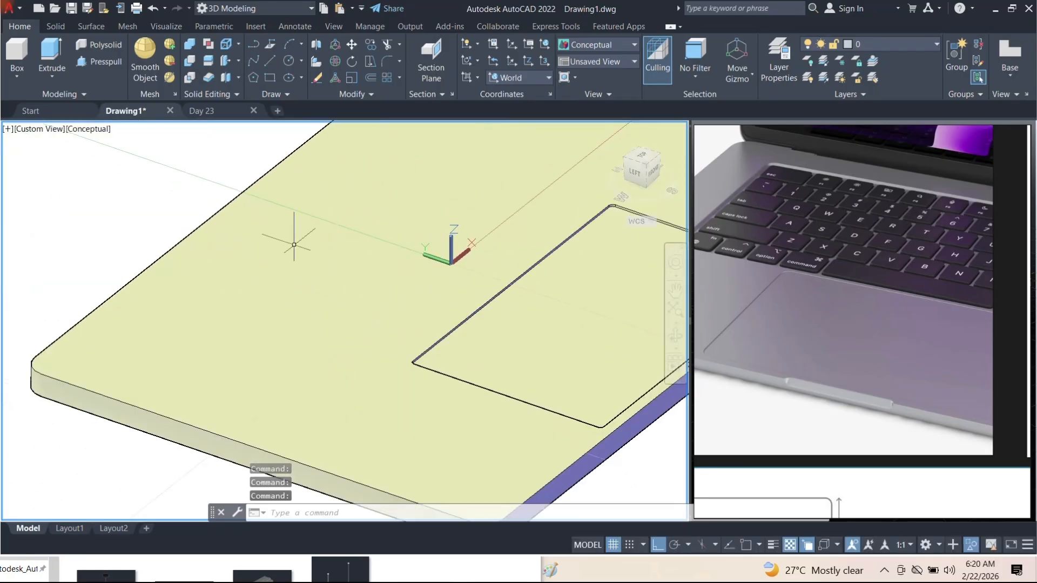
scroll(297, 225, "down", 6)
mouse_move(334, 248)
middle_mouse_down("shift")
mouse_move(309, 273)
mouse_move(346, 238)
middle_mouse_up("shift")
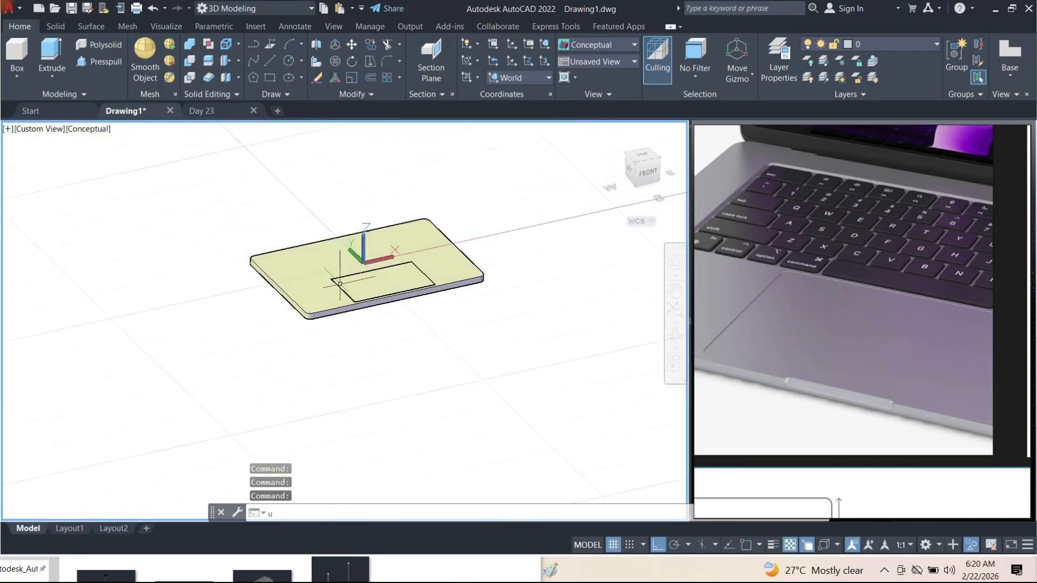
Unisolate all objects, and isolate only the keyboard outline polyline together with the base solid
type("isolate")
key("Return")
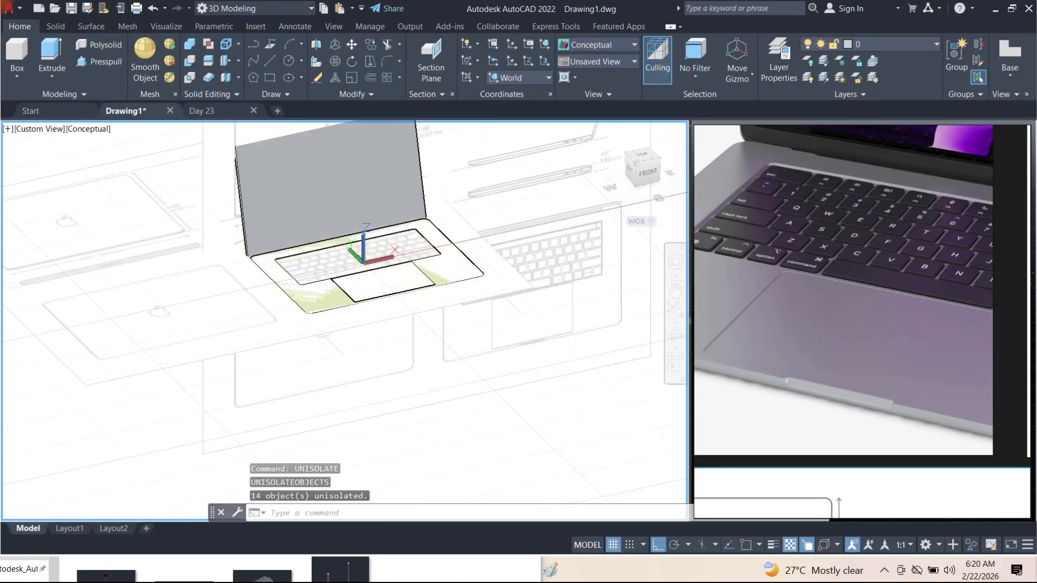
scroll(290, 257, "up", 5)
scroll(261, 195, "up", 3)
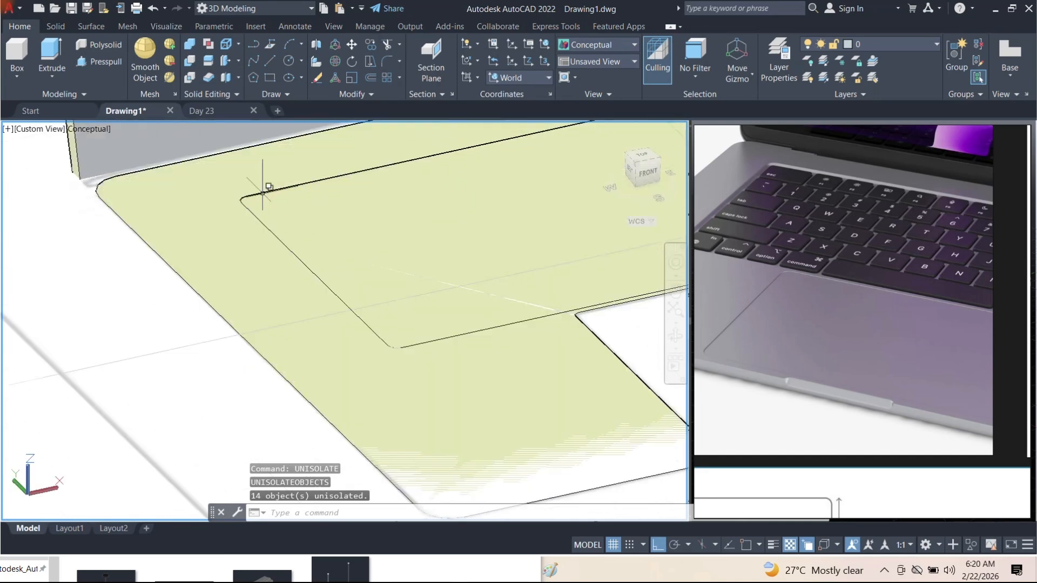
left_click(262, 190)
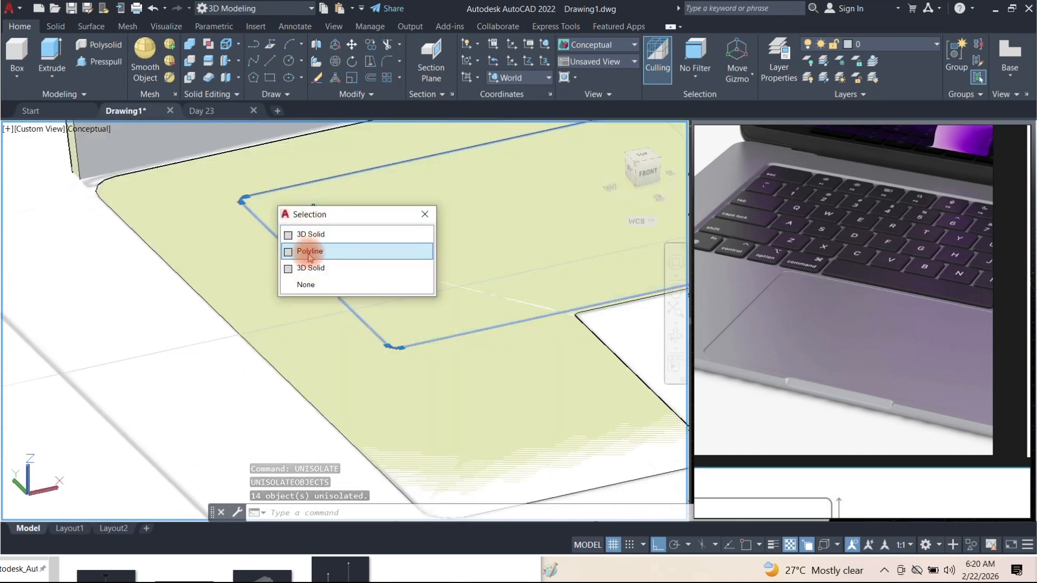
left_click(309, 252)
scroll(313, 239, "down", 3)
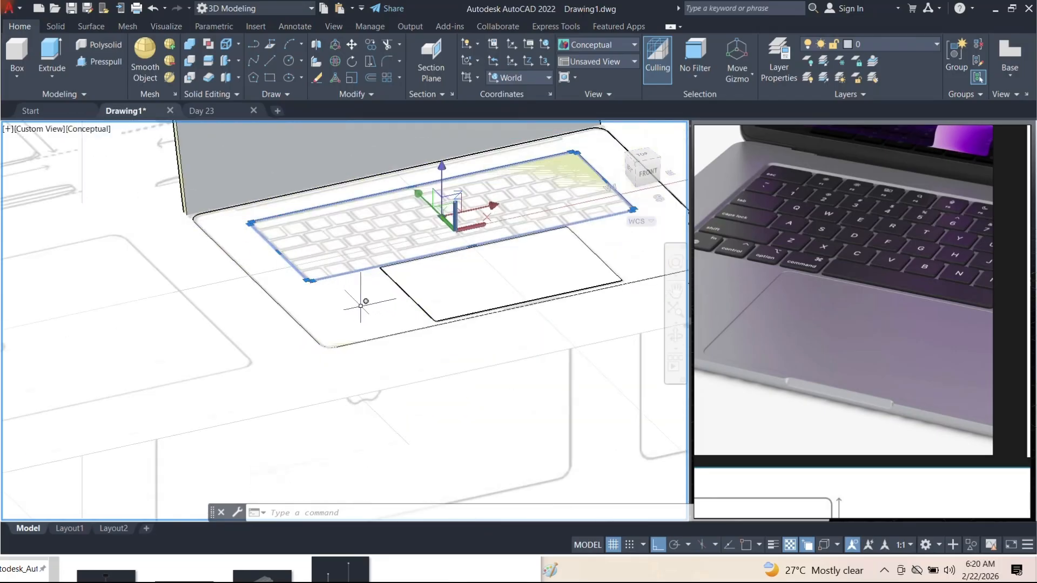
scroll(344, 316, "up", 3)
left_click(315, 320)
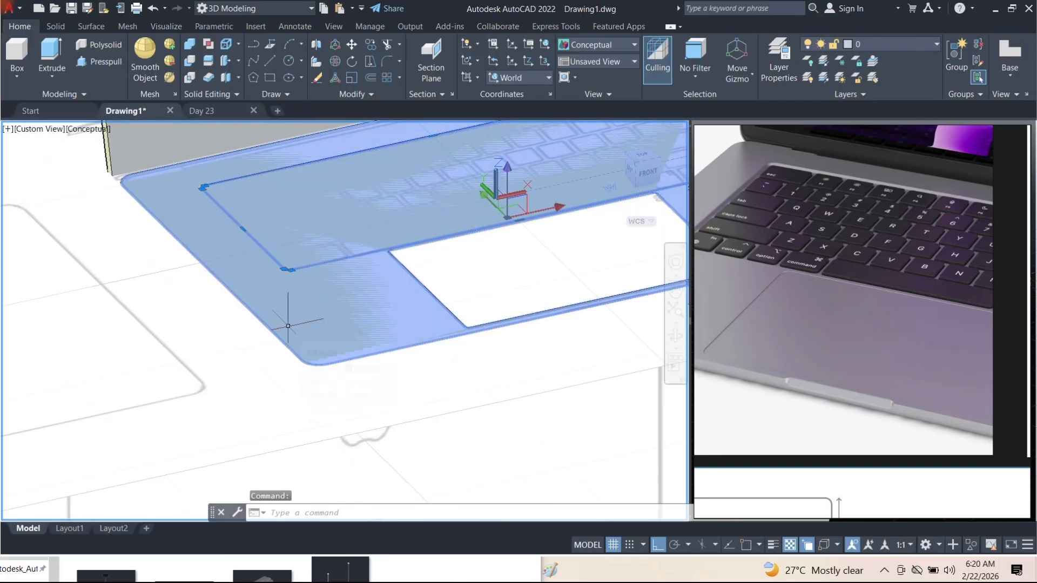
type("isolate")
key("Return")
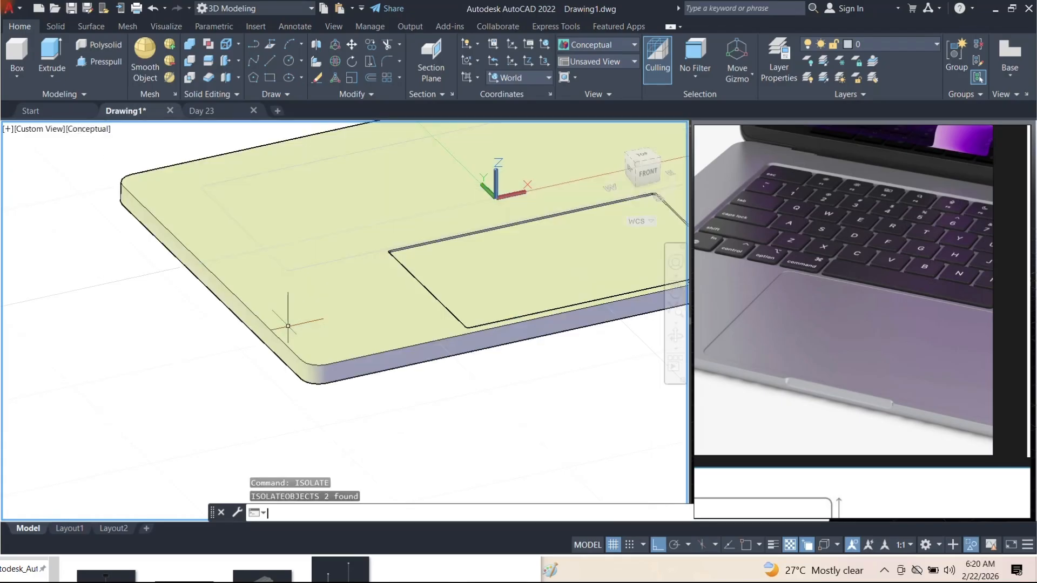
Examine how the keyboard outline sits on the isolated base in the Left view and oblique views
middle_click_drag(270, 276, 305, 257, "shift")
left_click_drag(333, 236, 350, 235)
middle_click_drag(349, 235, 434, 227, "shift")
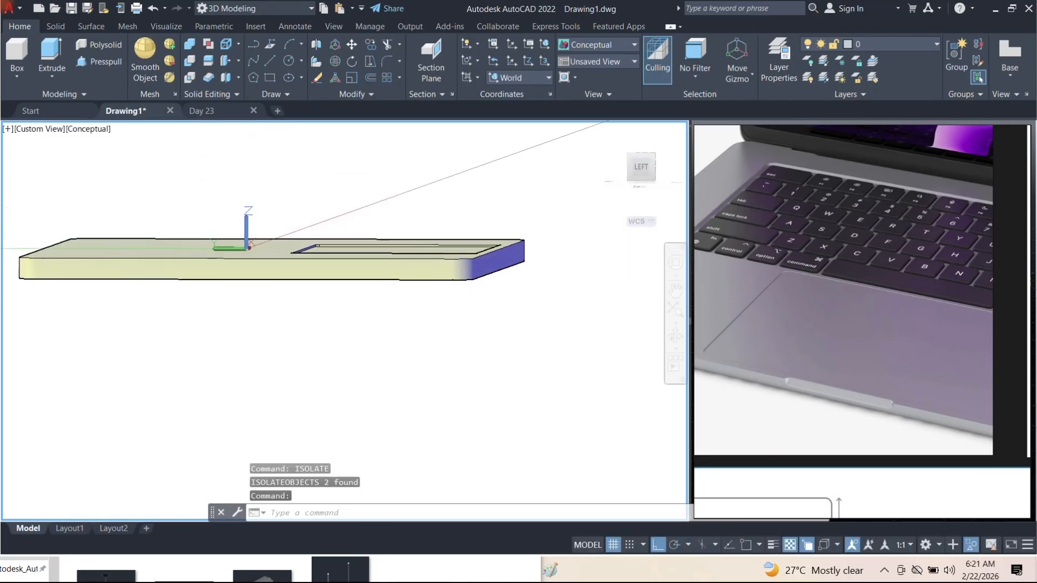
left_click(640, 169)
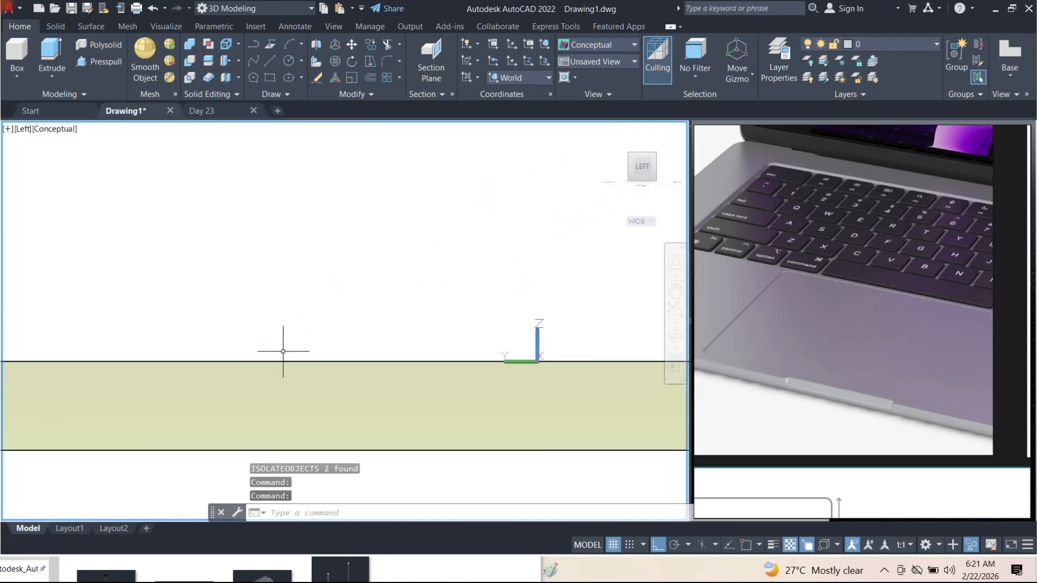
middle_click_drag(284, 377, 343, 298, "shift")
scroll(268, 335, "down", 4)
scroll(260, 328, "up", 4)
middle_click_drag(264, 326, 258, 331, "shift")
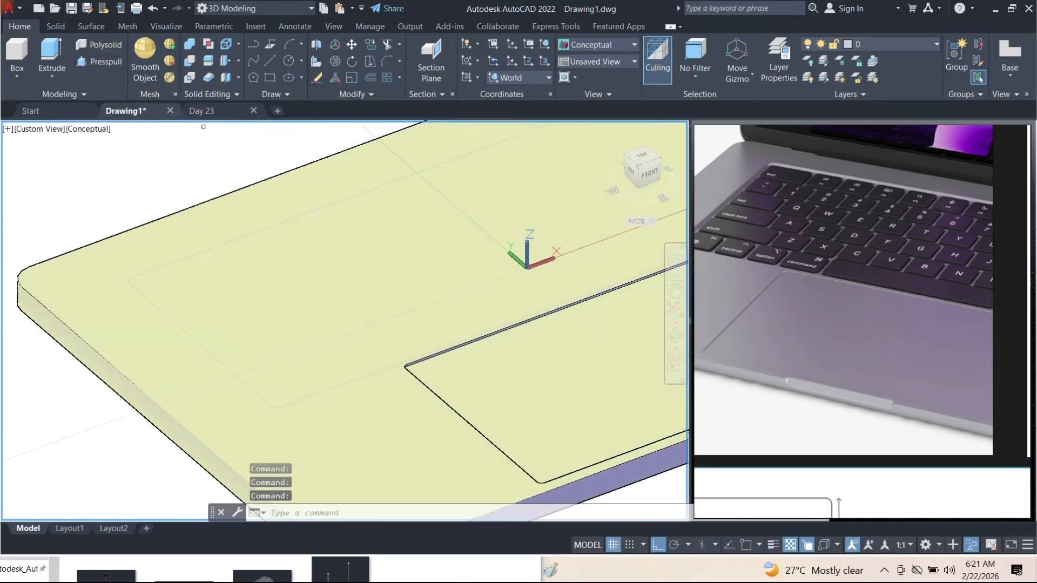
key("ctrl+shift+e")
left_click(210, 297)
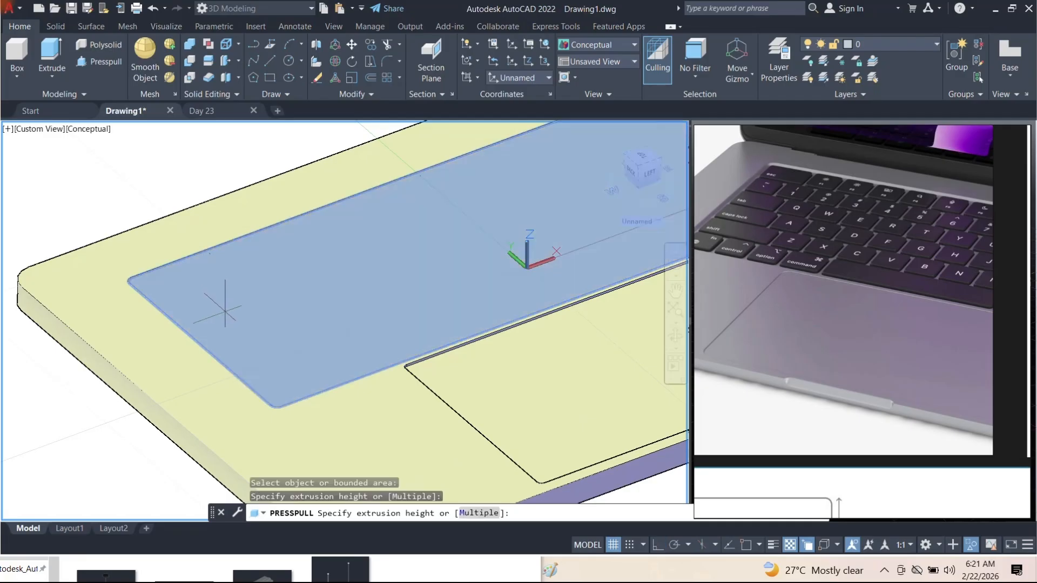
key("Escape")
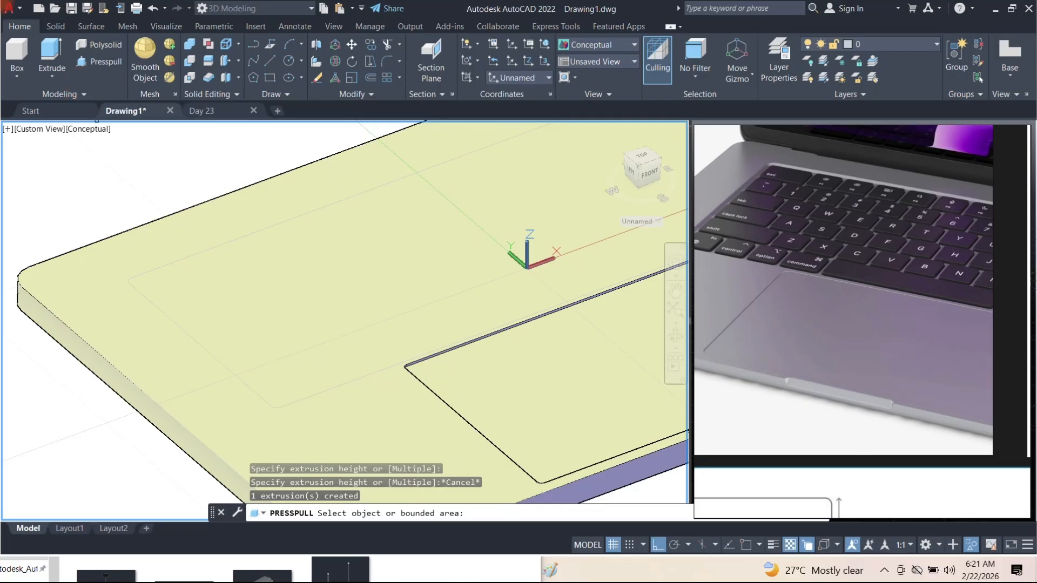
key("Escape")
key("Escape")
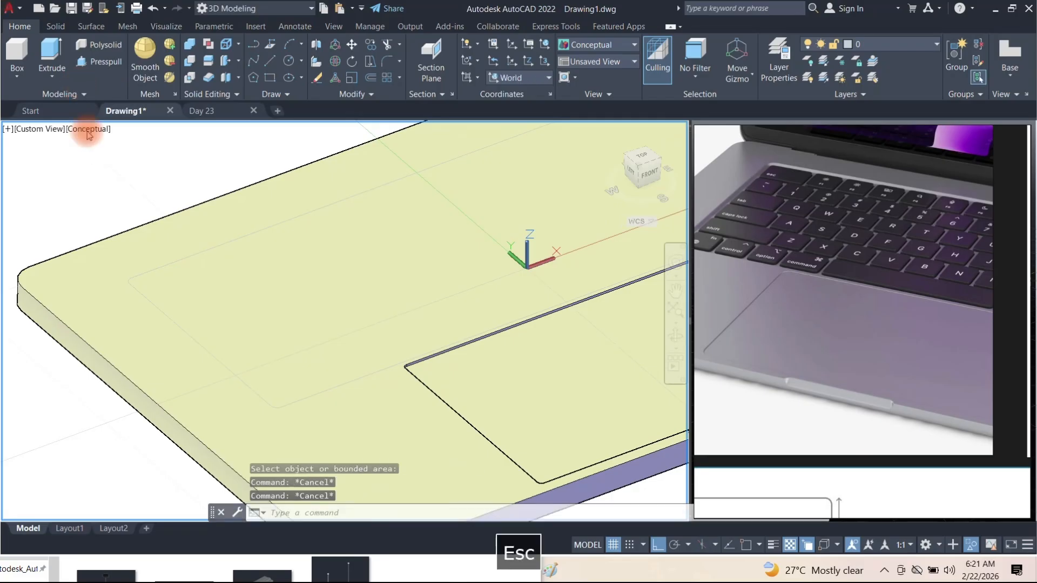
Switch the model view to the 2D Wireframe visual style
left_click(86, 128)
left_click(129, 159)
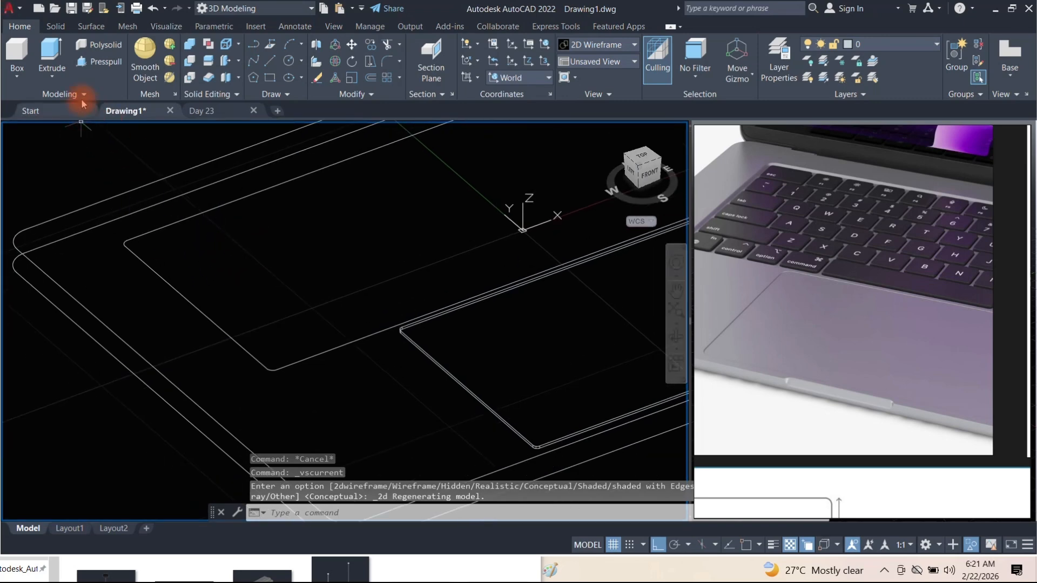
Try to press-pull the keyboard outline a short way down into the base
left_click(96, 62)
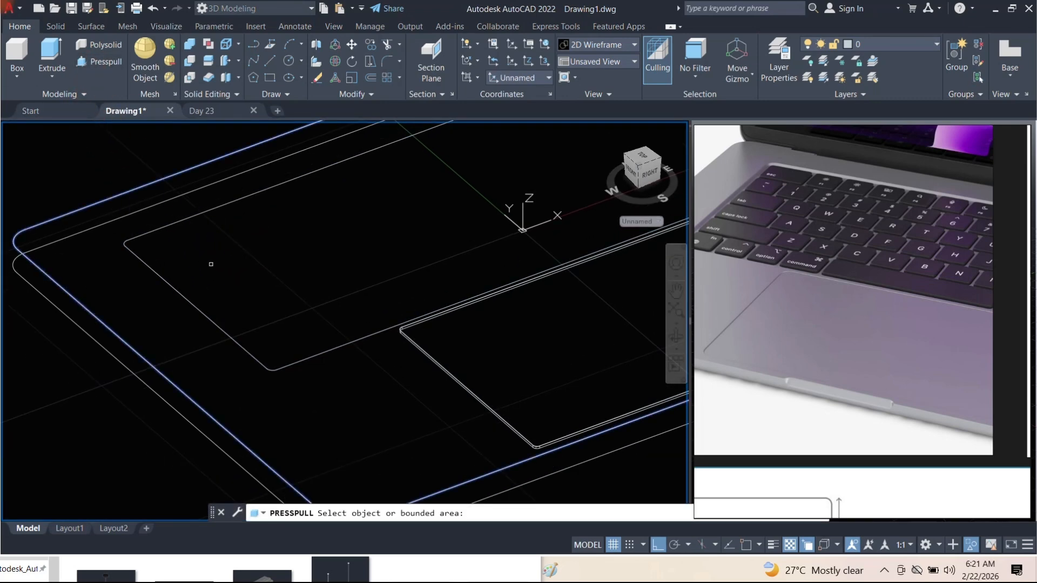
left_click(164, 231)
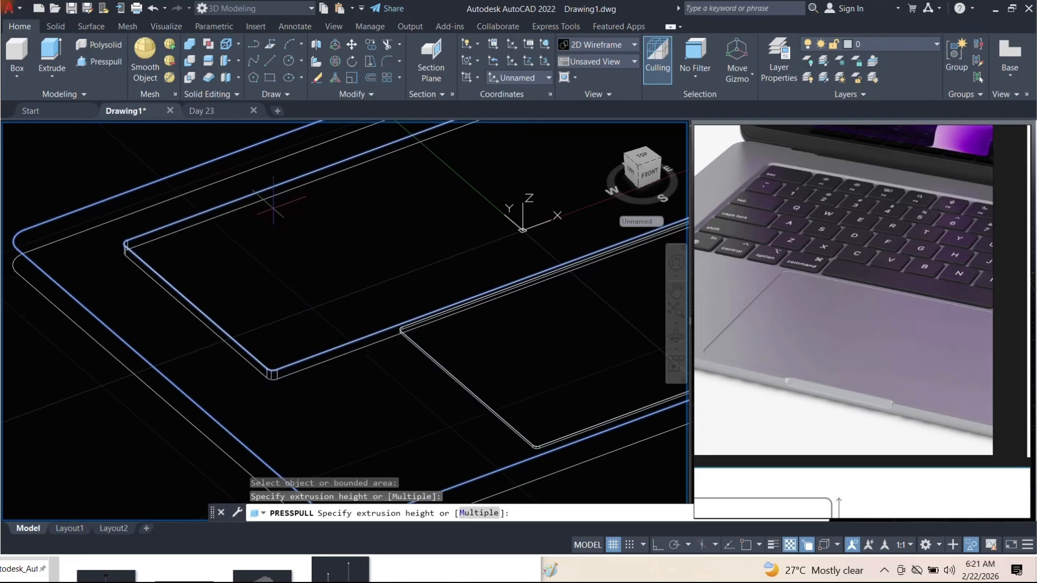
left_click(274, 209)
scroll(218, 269, "down", 5)
middle_click_drag(218, 268, 180, 273, "shift")
key("Escape")
key("Escape")
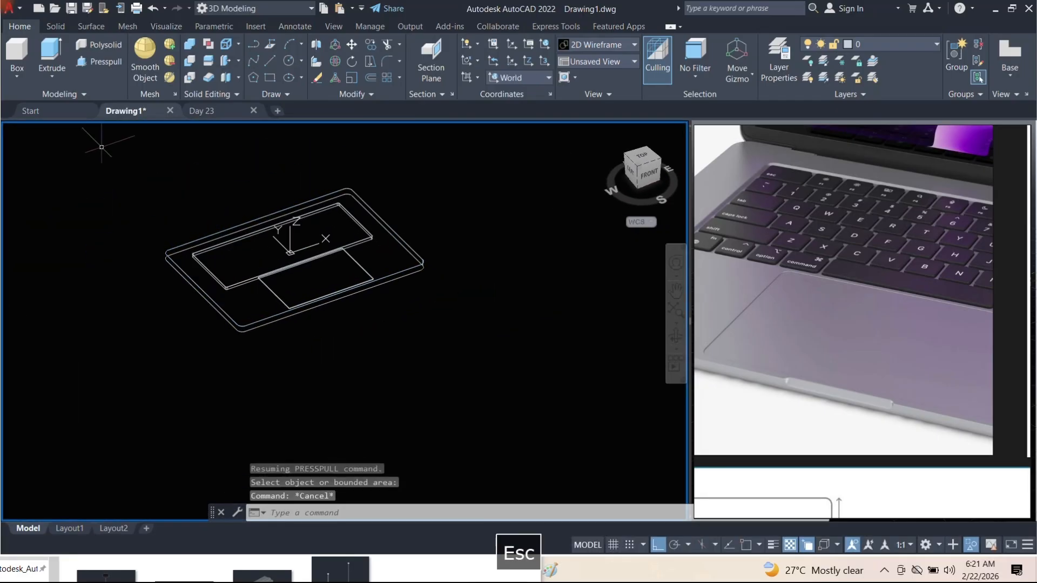
Switch to the Conceptual visual style and examine the keyboard area of the base from several sides
left_click(90, 134)
left_click(124, 171)
scroll(222, 289, "up", 5)
scroll(247, 292, "down", 4)
middle_click_drag(247, 291, 21, 238, "shift")
scroll(276, 215, "up", 6)
mouse_move(229, 236)
middle_mouse_down("shift")
mouse_move(194, 217)
mouse_move(200, 227)
middle_mouse_up("shift")
scroll(162, 211, "up", 6)
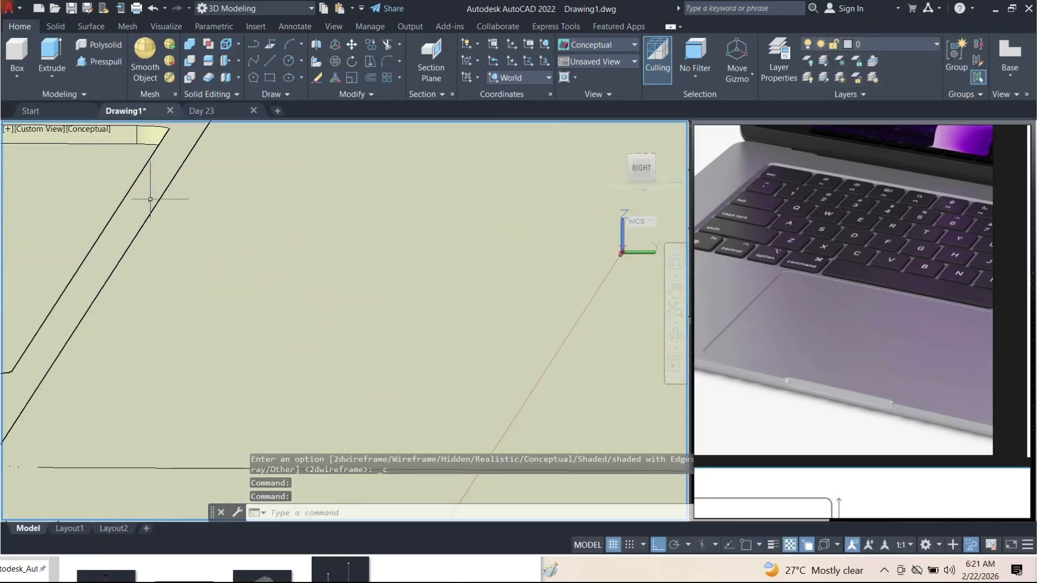
scroll(150, 200, "down", 5)
mouse_move(150, 199)
middle_mouse_down("shift")
mouse_move(290, 255)
mouse_move(413, 255)
middle_mouse_up("shift")
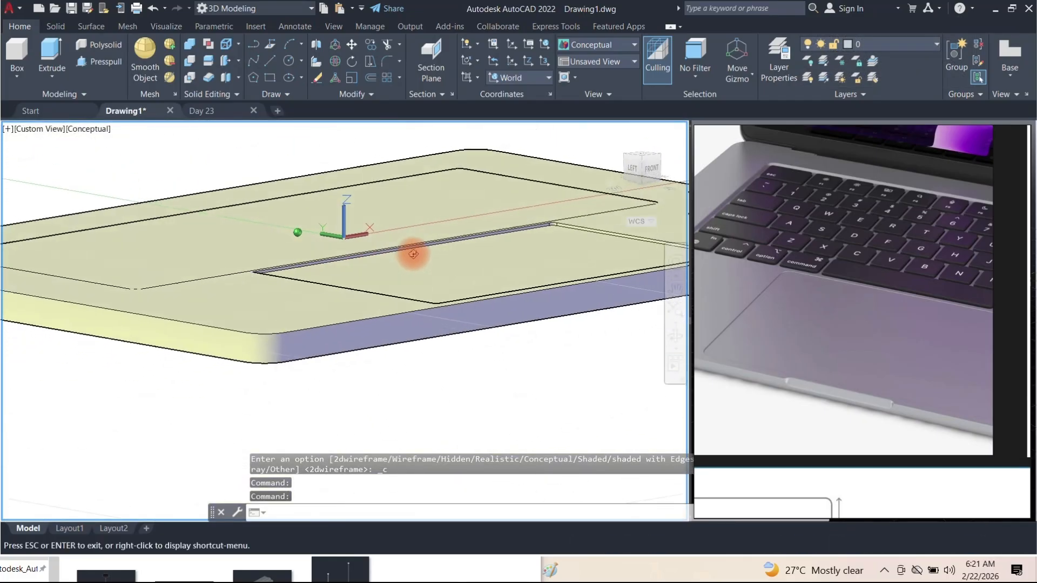
scroll(303, 250, "down", 5)
Undo the switch to the Conceptual style and the press-pull of the keyboard outline
key("ctrl+z")
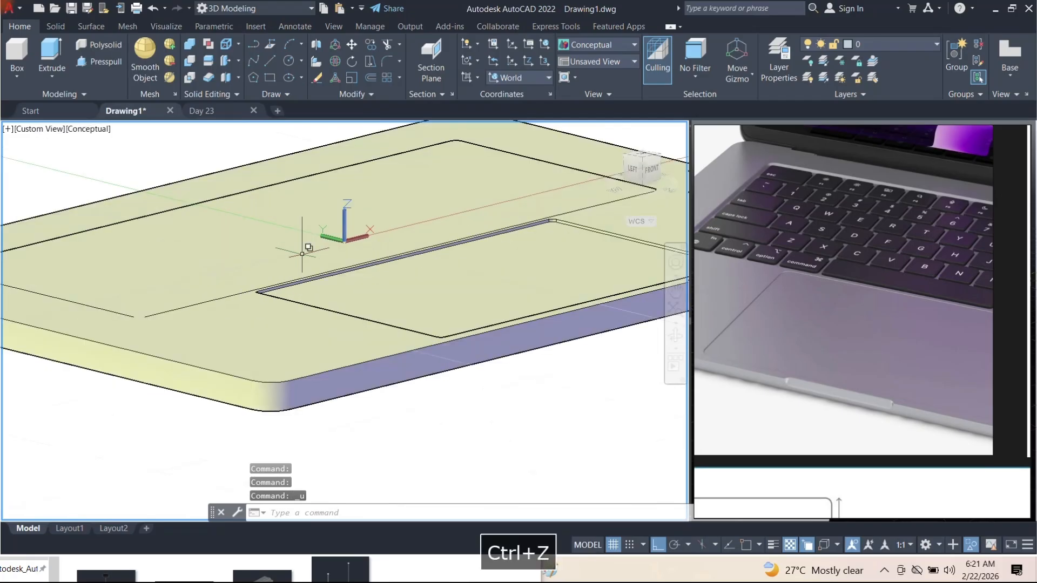
key("ctrl+z")
key("ctrl+z")
key("ctrl+z")
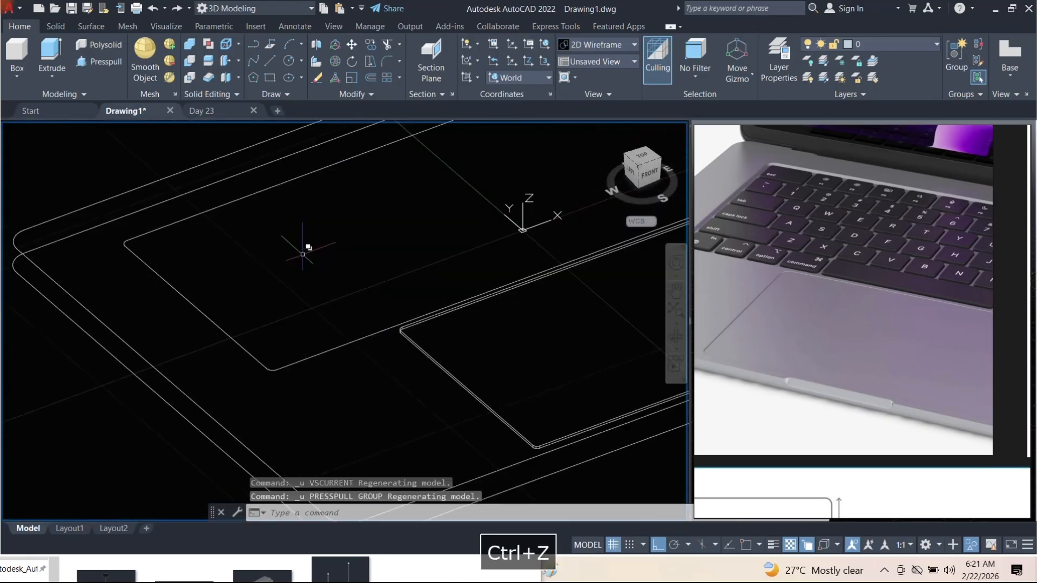
Select the keyboard outline and set the model view to Left so the base is seen edge-on
left_click(158, 274)
scroll(195, 321, "down", 5)
middle_click_drag(200, 321, 302, 276, "shift")
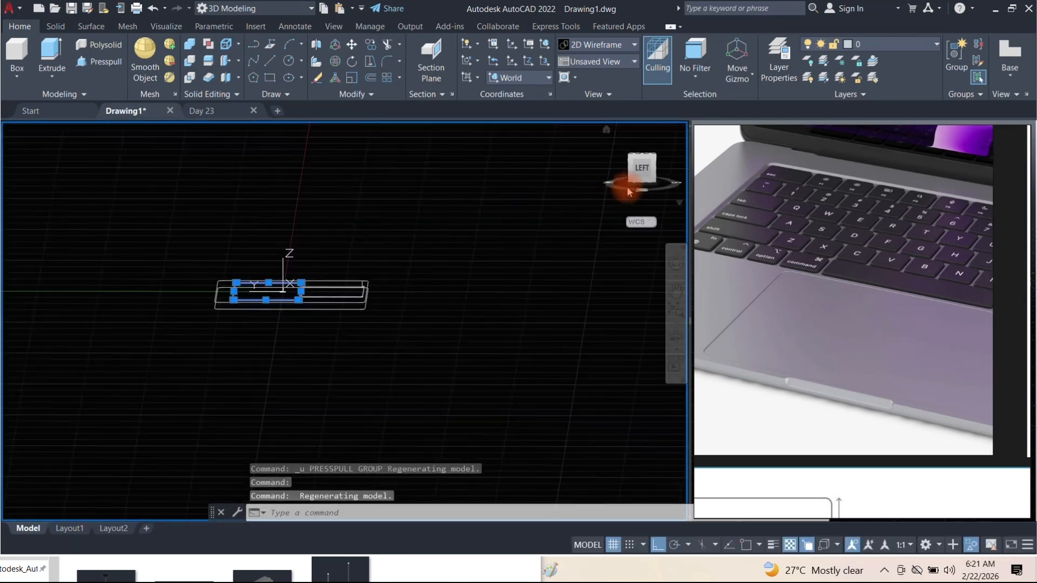
left_click(31, 135)
left_click(54, 185)
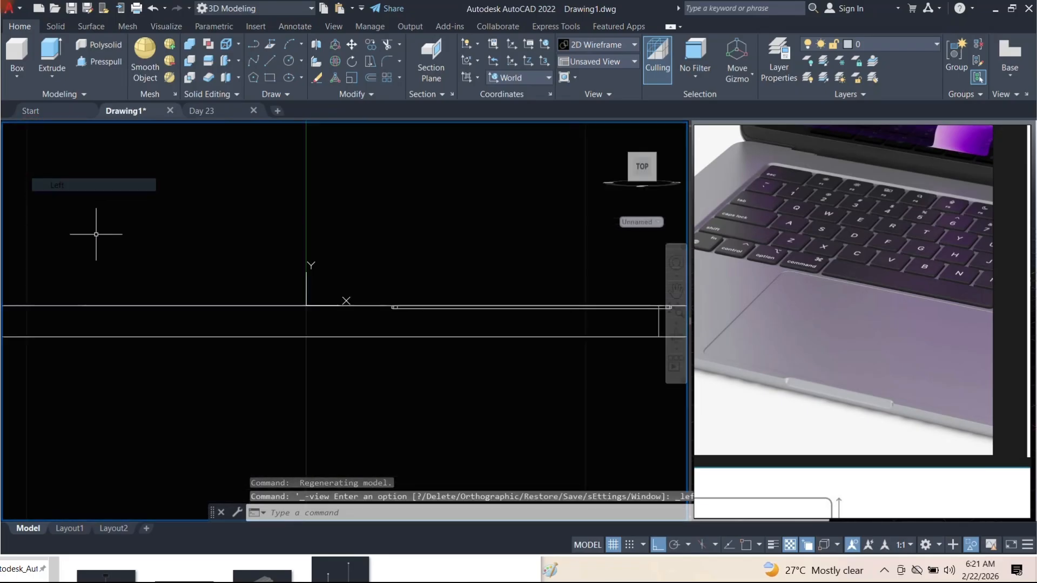
scroll(286, 315, "down", 2)
scroll(192, 318, "up", 2)
scroll(171, 264, "down", 2)
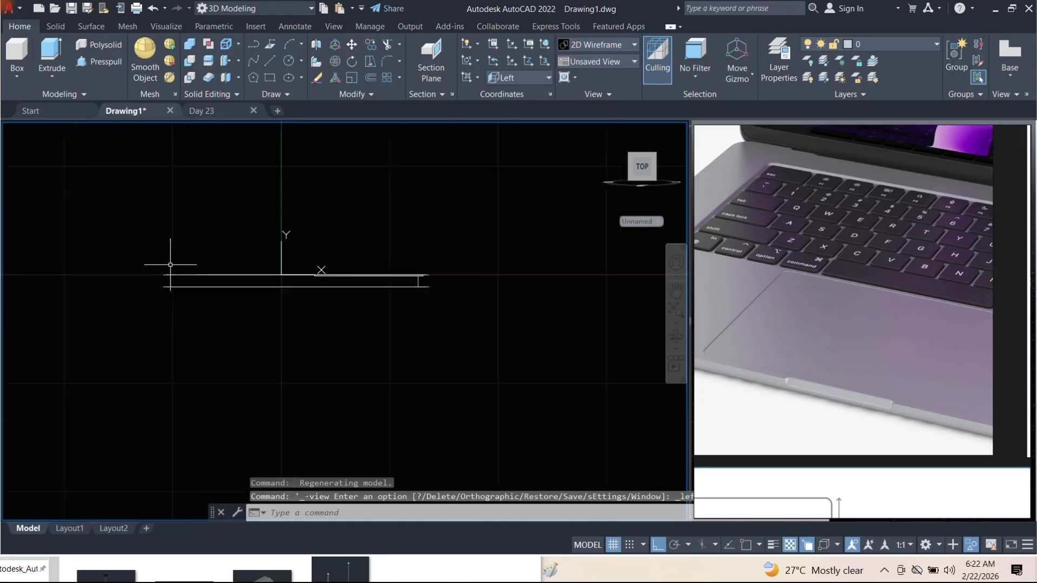
scroll(324, 280, "up", 2)
scroll(302, 270, "down", 4)
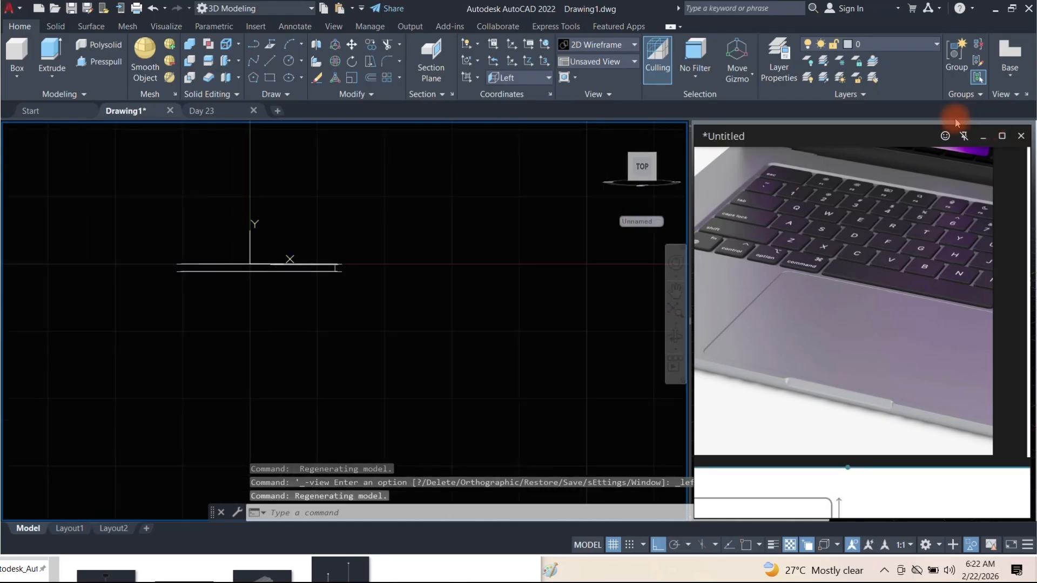
Hide the reference image window, enlarge the Realistic viewport to more than half the drawing area, and frame the base's top face in it
left_click(1001, 139)
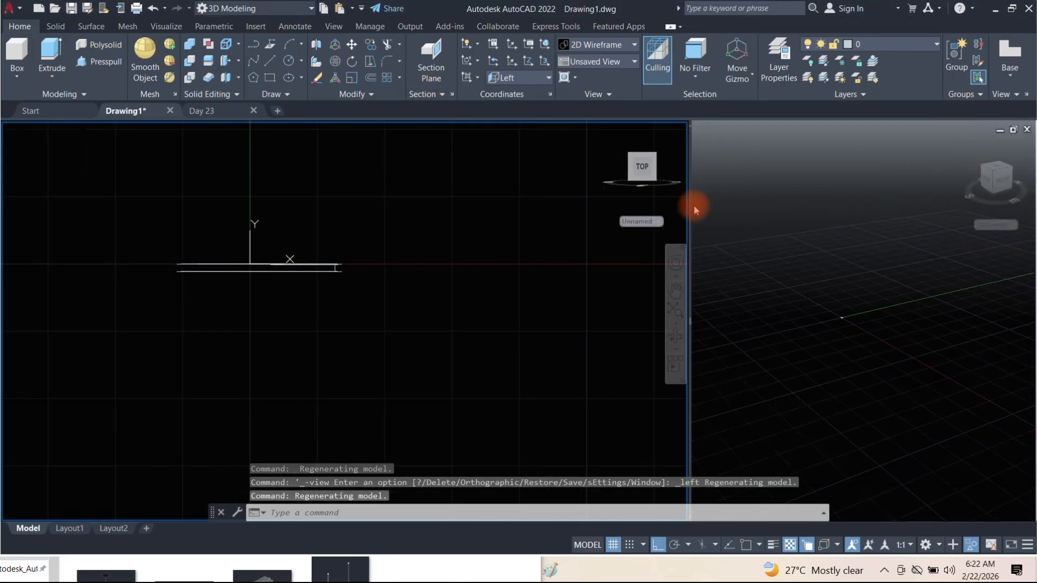
left_click_drag(692, 206, 456, 216)
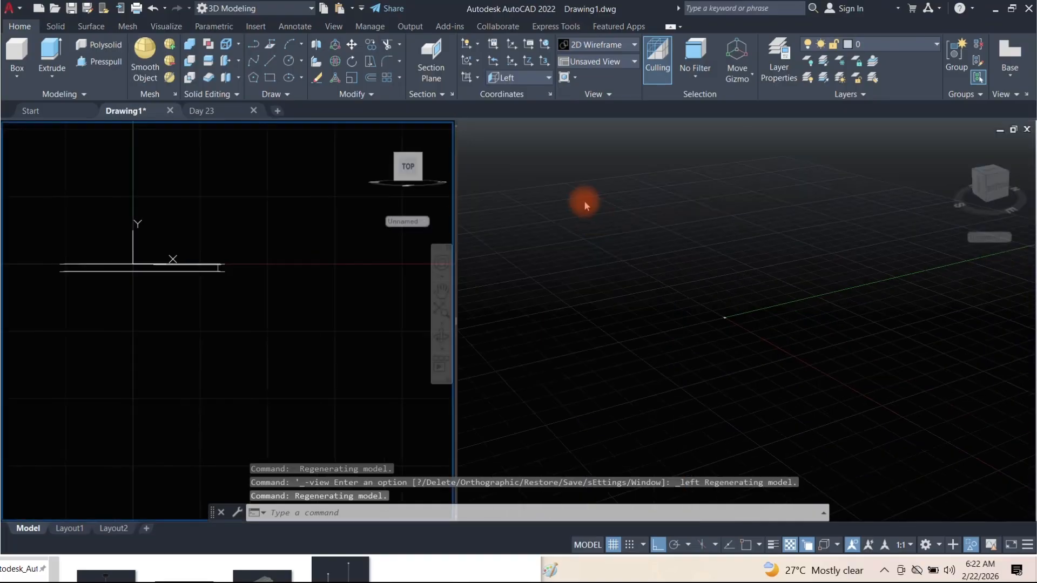
left_click(735, 323)
scroll(735, 321, "up", 5)
middle_click_drag(630, 316, 745, 295)
scroll(655, 285, "up", 4)
middle_click_drag(660, 254, 809, 325)
scroll(746, 318, "up", 3)
middle_click_drag(665, 289, 816, 319, "shift")
scroll(736, 294, "up", 3)
Select the keyboard outline polyline and examine how it lies along the base's top edge in the Left view
left_click(649, 258)
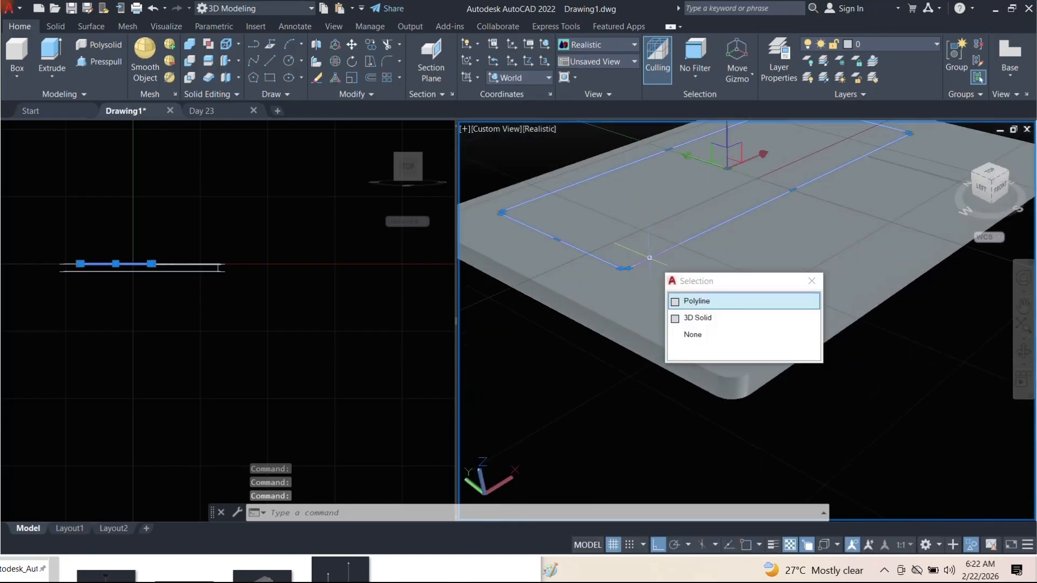
left_click(703, 300)
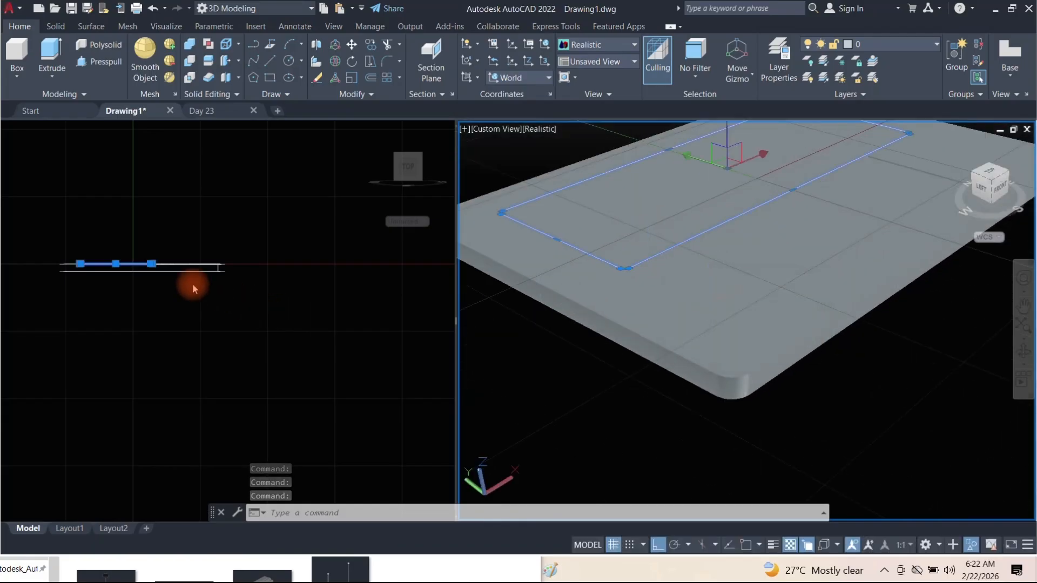
left_click(107, 304)
middle_click_drag(103, 302, 178, 317)
scroll(192, 284, "up", 4)
scroll(265, 257, "up", 2)
middle_click_drag(265, 257, 151, 260)
scroll(317, 264, "up", 2)
scroll(370, 269, "up", 2)
middle_click_drag(370, 269, 248, 270)
scroll(351, 267, "up", 1)
scroll(351, 267, "up", 6)
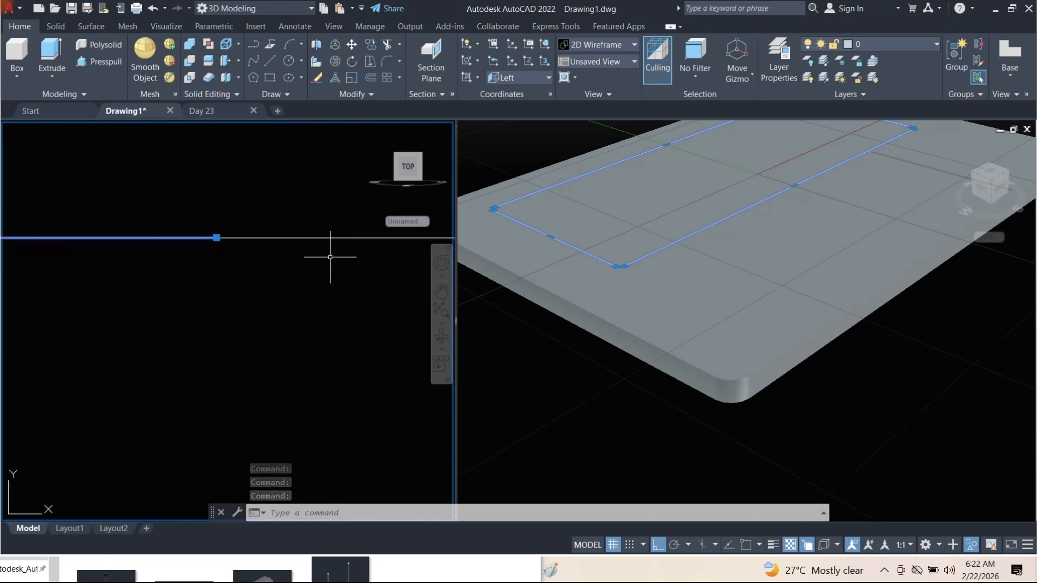
scroll(254, 228, "down", 10)
middle_click_drag(199, 240, 288, 247)
scroll(287, 246, "down", 5)
middle_click_drag(116, 239, 249, 238)
scroll(177, 231, "up", 2)
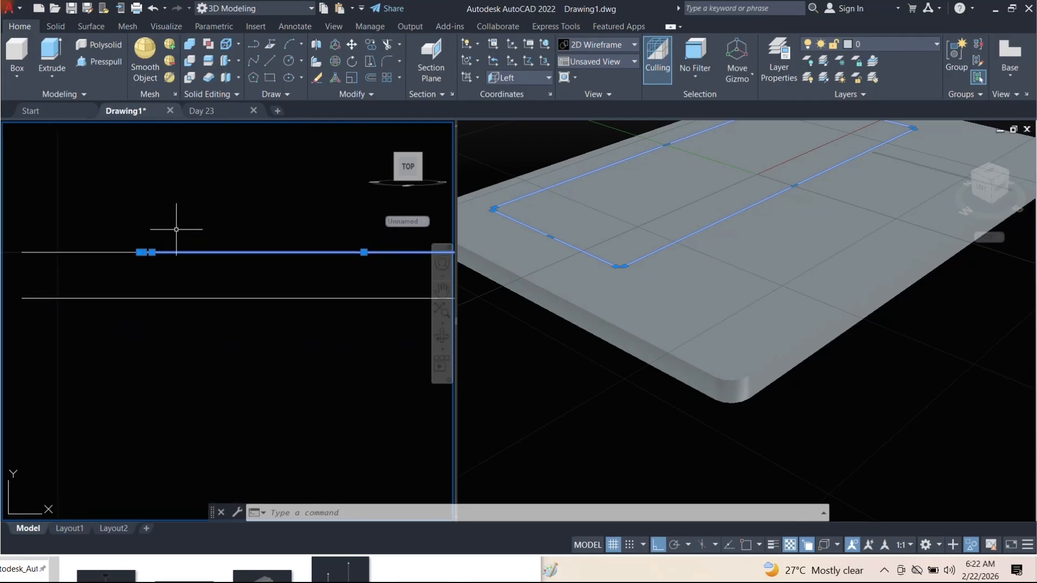
Try to press-pull the keyboard outline a short way down into the base in the Left view
left_click(104, 71)
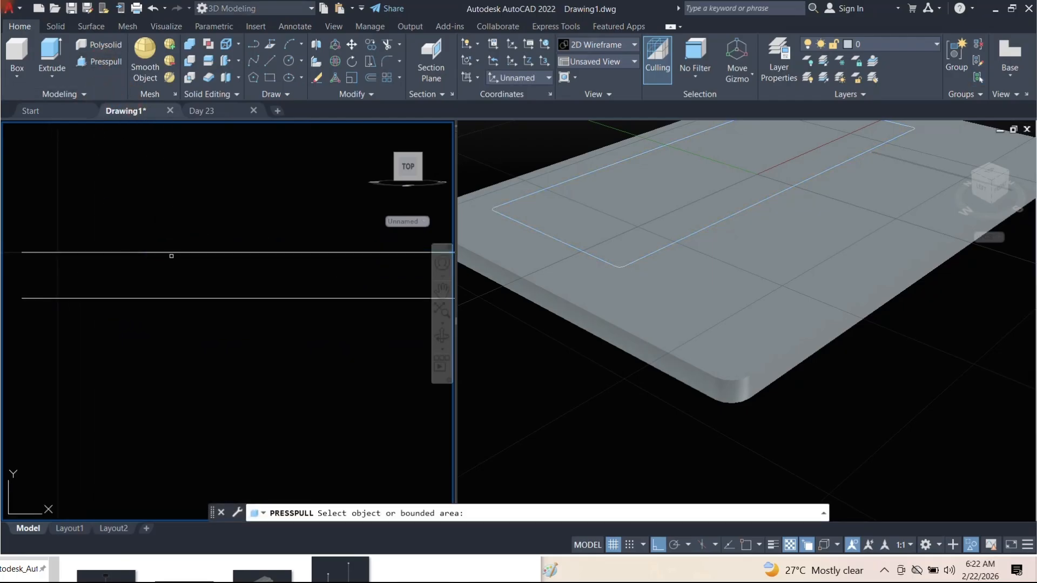
left_click(170, 252)
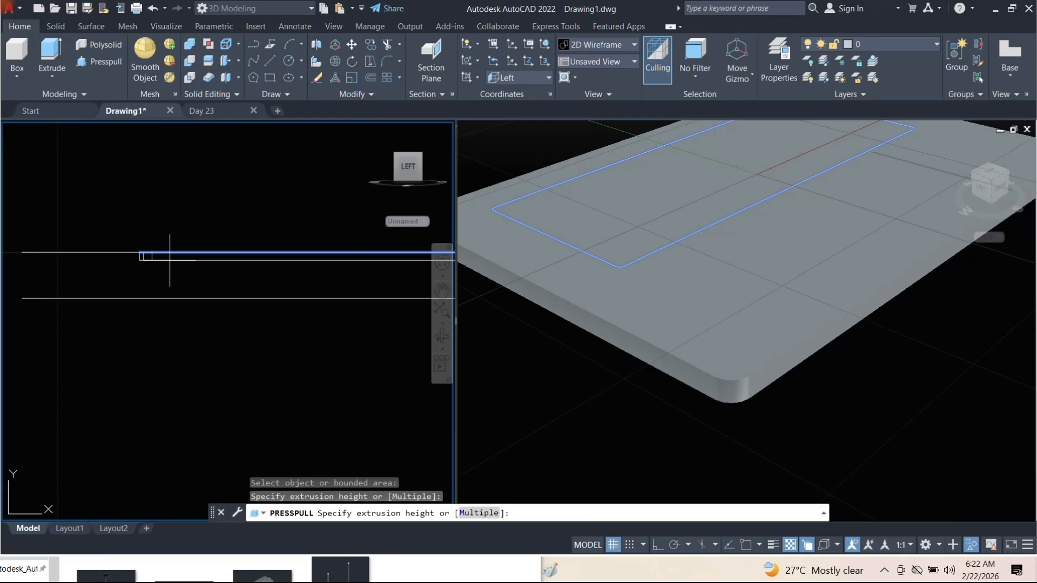
left_click(170, 260)
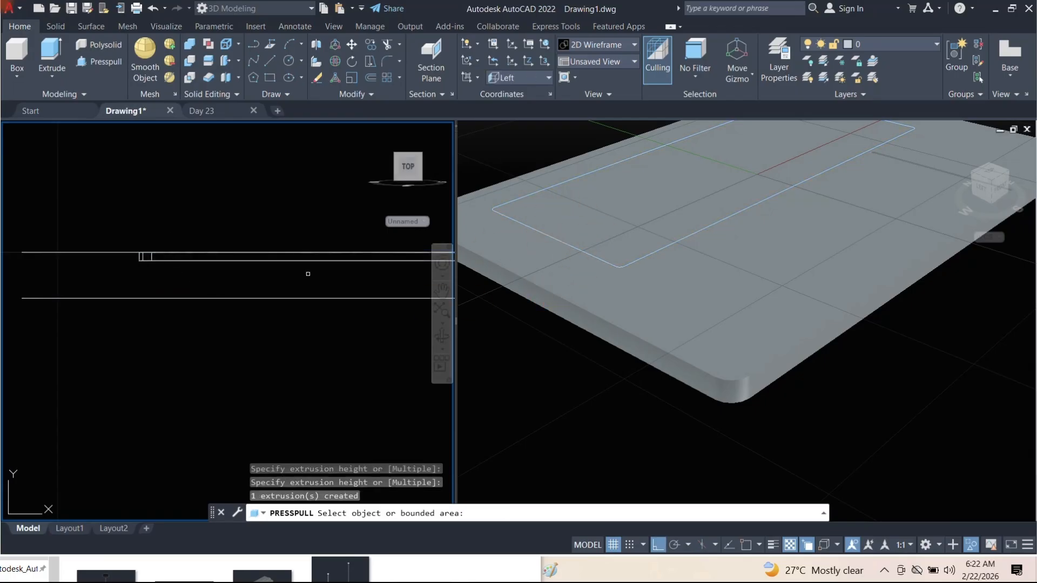
scroll(181, 227, "down", 2)
left_click(557, 269)
left_click(633, 245)
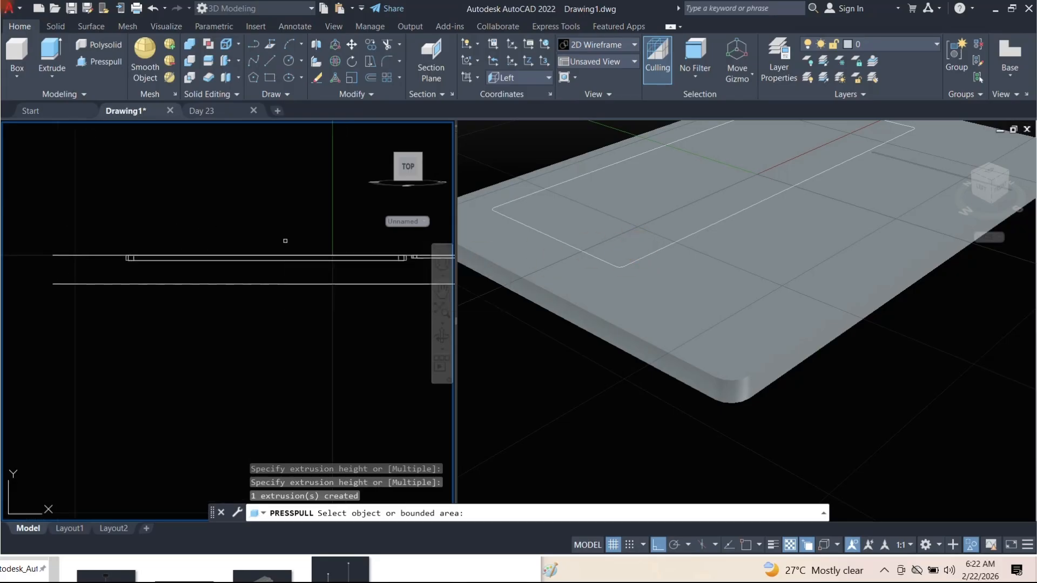
key("Escape")
key("ctrl+z")
key("ctrl+z")
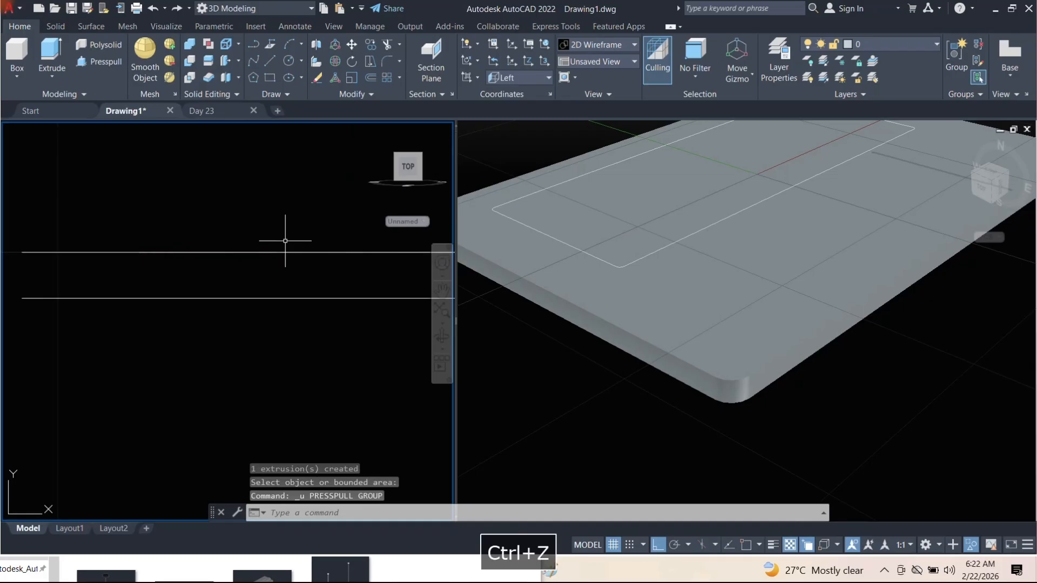
Extrude the keyboard outline polyline into a solid with a height of -0.106, going down into the base
left_click(645, 254)
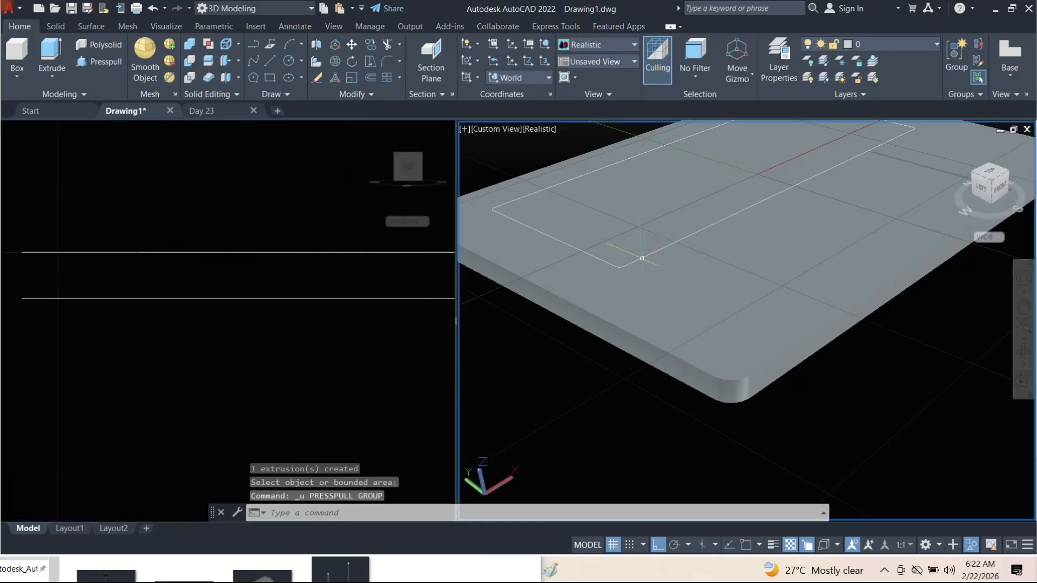
left_click(642, 257)
left_click(697, 320)
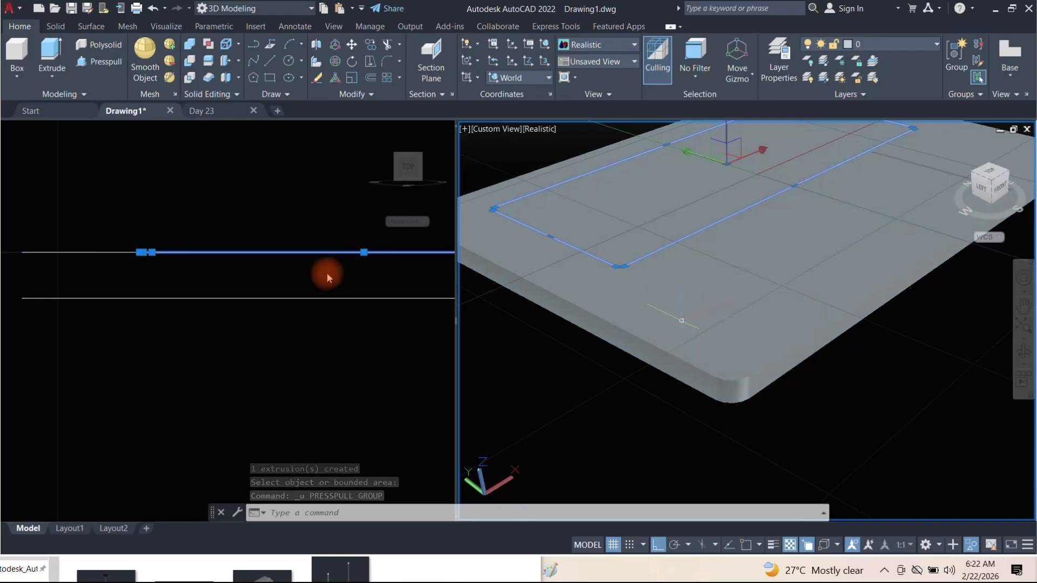
left_click(216, 216)
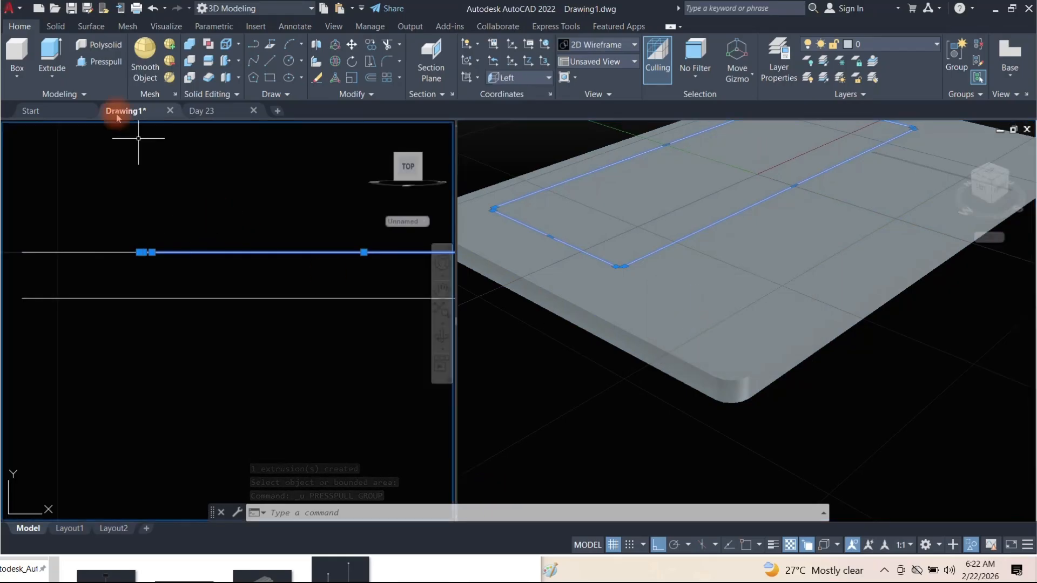
left_click(52, 63)
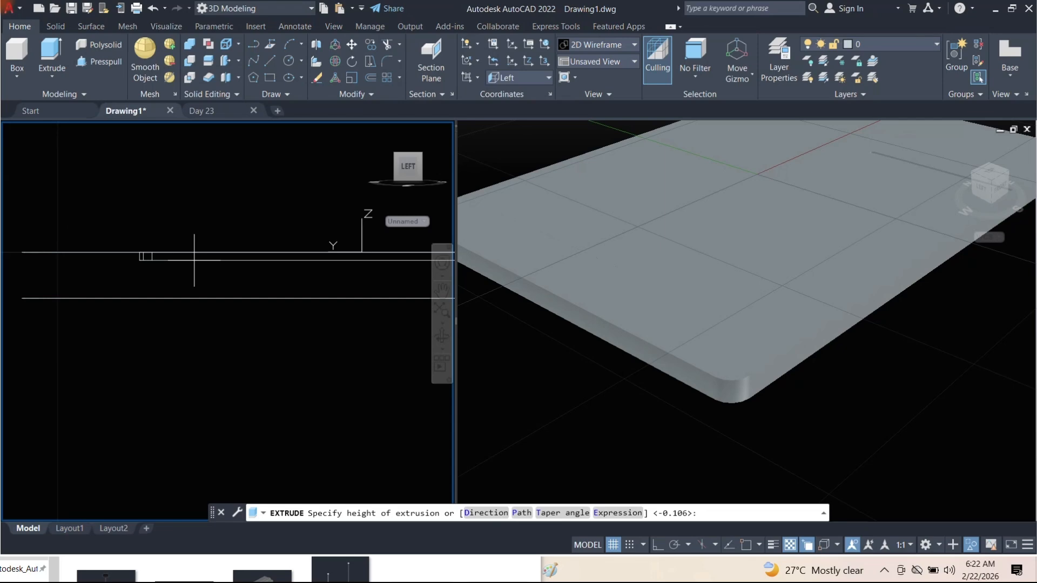
key("Return")
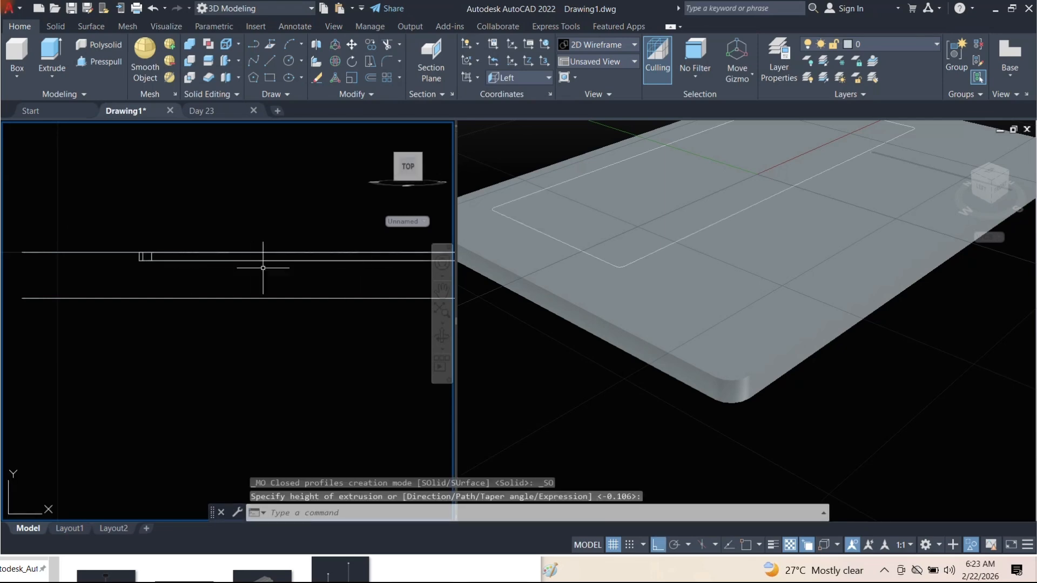
Subtract the extruded keyboard solid from the laptop base to cut the keyboard recess
scroll(225, 236, "down", 5)
scroll(245, 238, "up", 4)
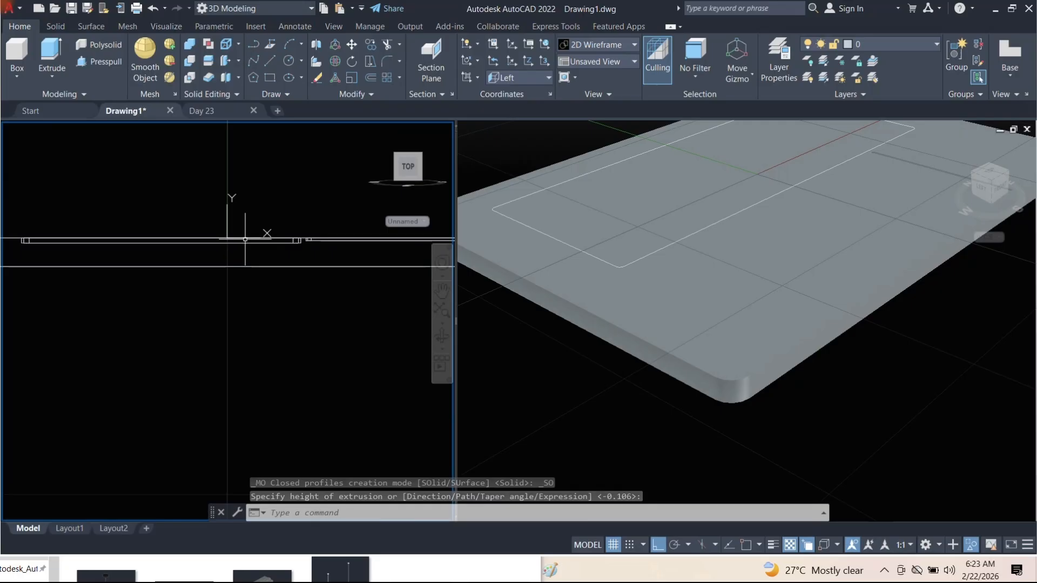
left_click(190, 62)
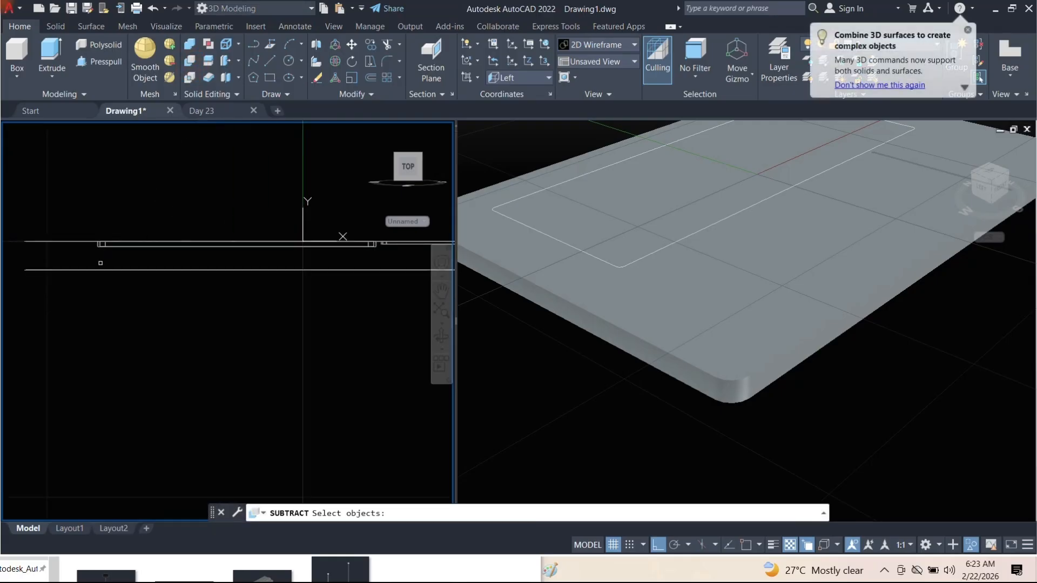
left_click(342, 238)
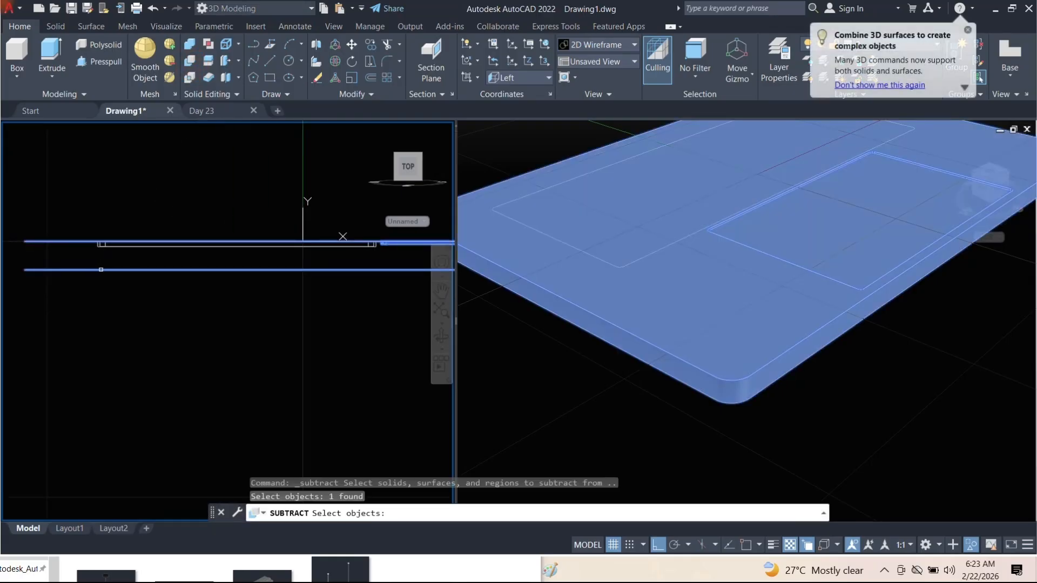
key("Return")
left_click(107, 247)
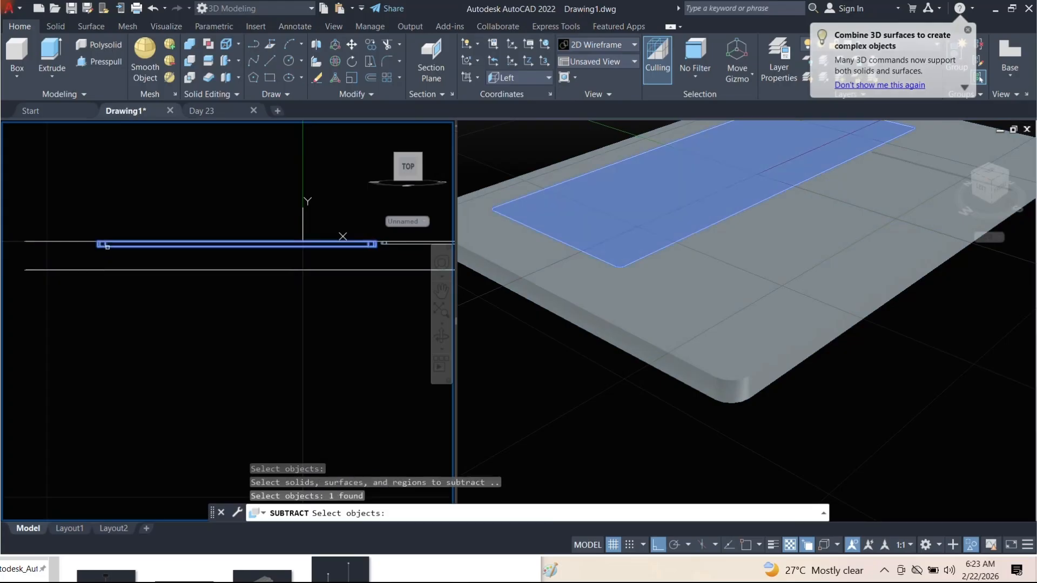
key("Return")
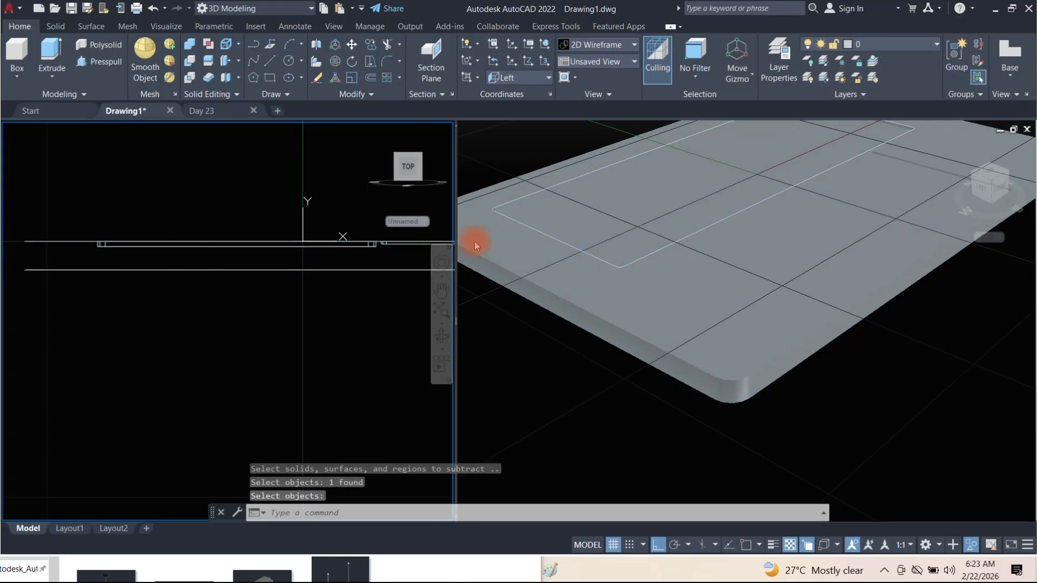
Examine the keyboard recess in the base's top face from several angles in the Realistic viewport
middle_click_drag(598, 224, 669, 227, "shift")
left_click(572, 332)
middle_click_drag(572, 332, 536, 228, "shift")
scroll(826, 210, "up", 3)
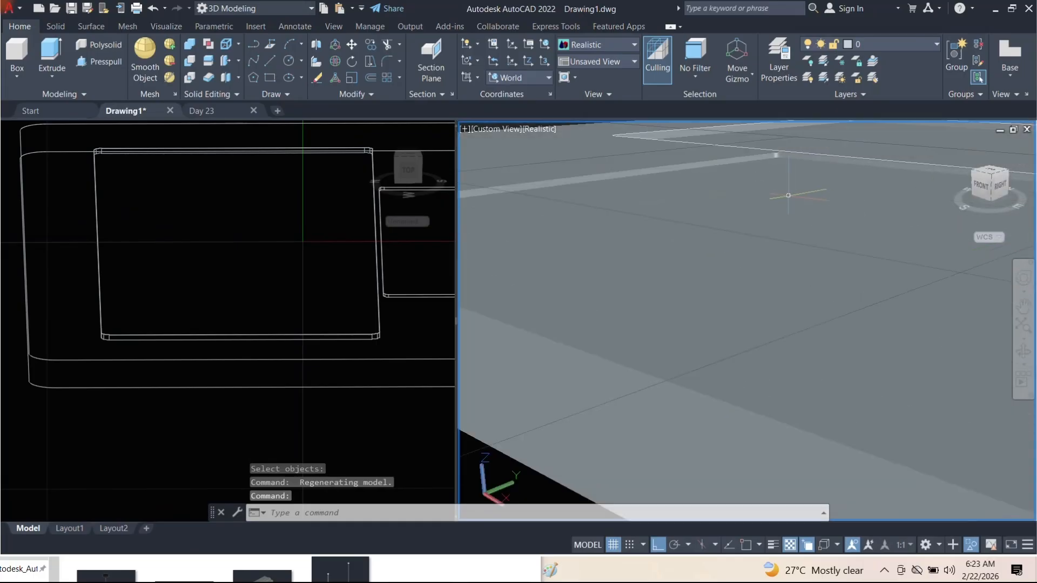
scroll(763, 164, "down", 3)
middle_click_drag(787, 220, 843, 291, "shift")
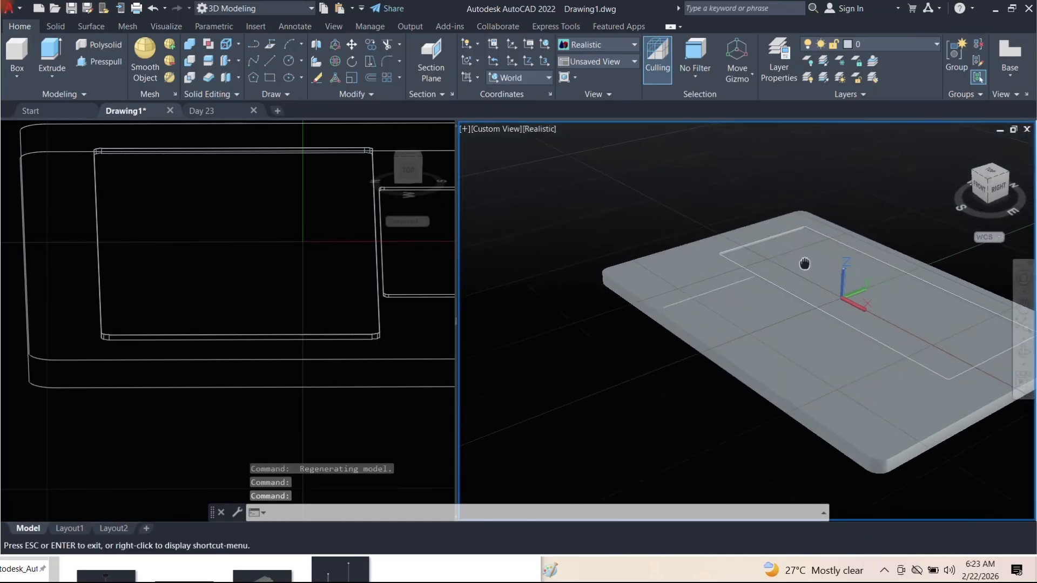
scroll(842, 292, "up", 3)
scroll(678, 198, "down", 3)
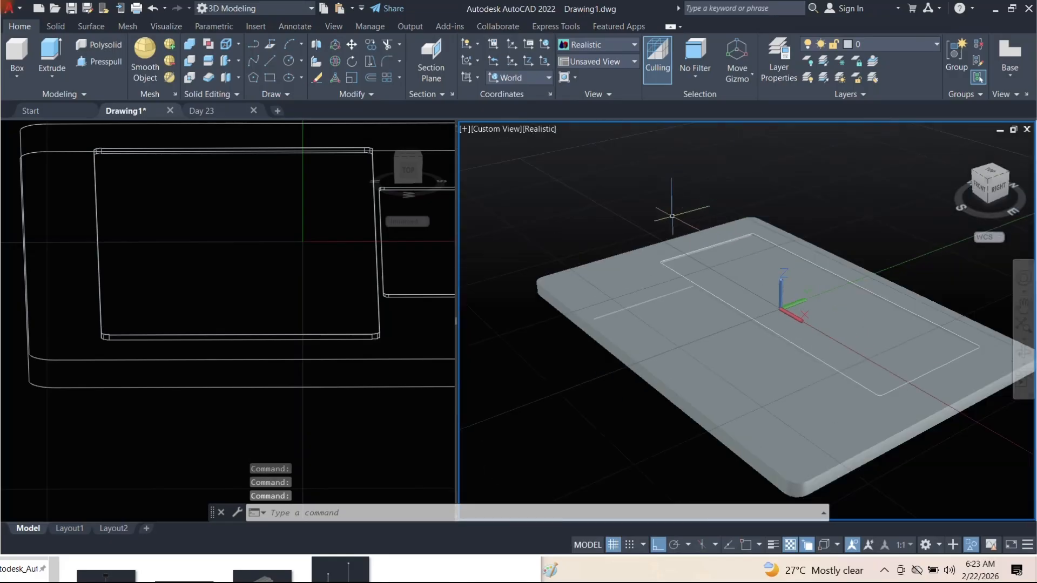
Set the 2D Wireframe viewport to the Top view
left_click(189, 408)
left_click(37, 130)
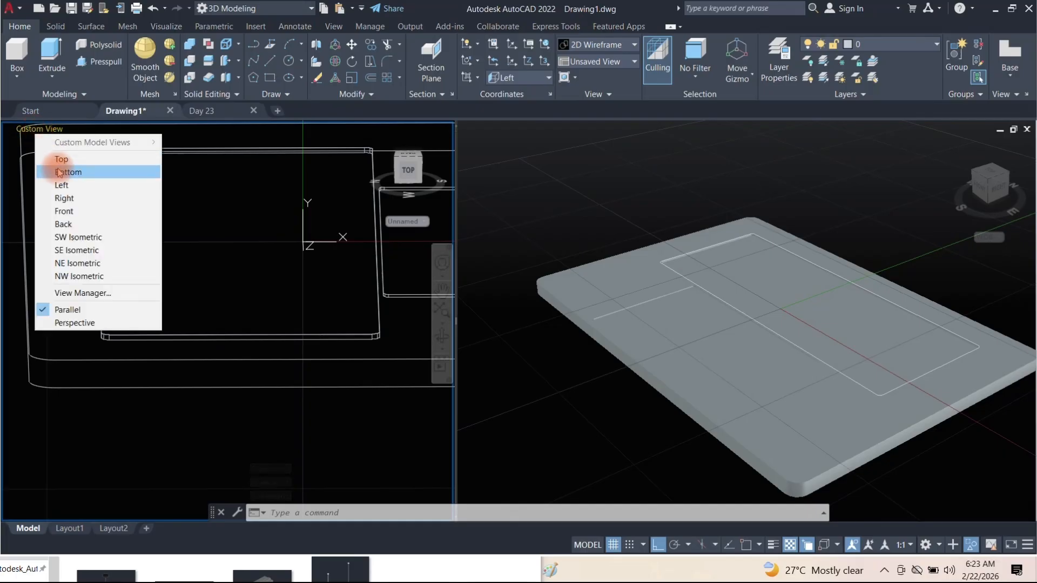
left_click(61, 159)
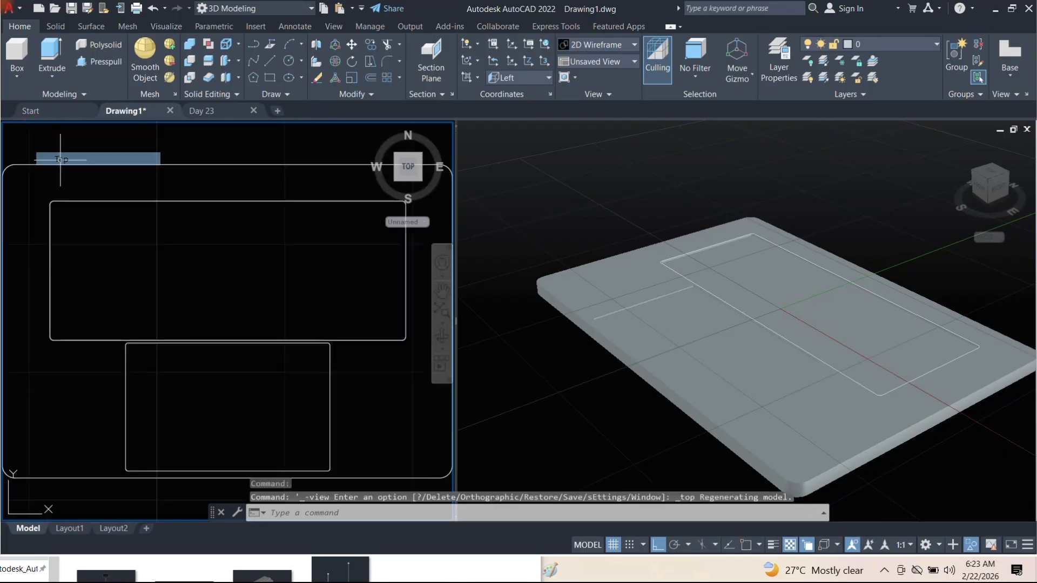
Start a Fillet Edge operation with a radius of 0.2 and frame the keyboard recess's edges in the Realistic viewport
left_click(720, 239)
scroll(731, 226, "up", 5)
middle_click_drag(634, 231, 743, 260)
scroll(743, 260, "up", 2)
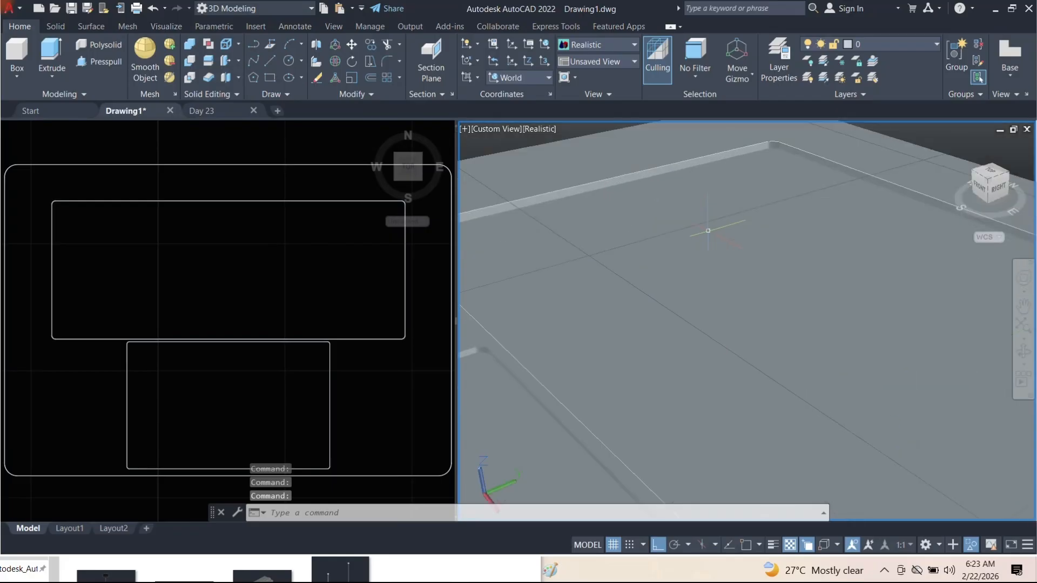
scroll(707, 219, "down", 2)
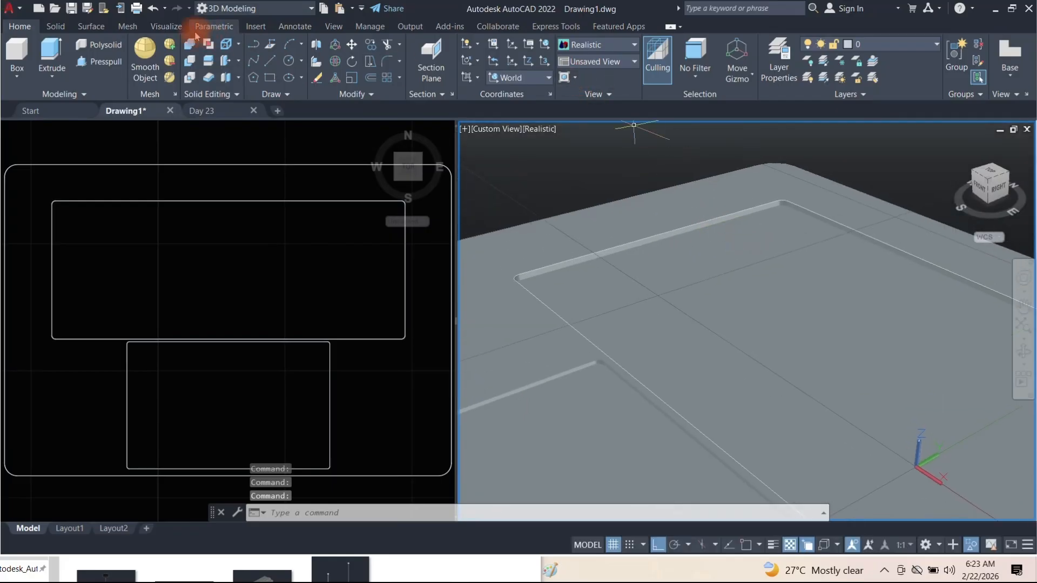
left_click(90, 26)
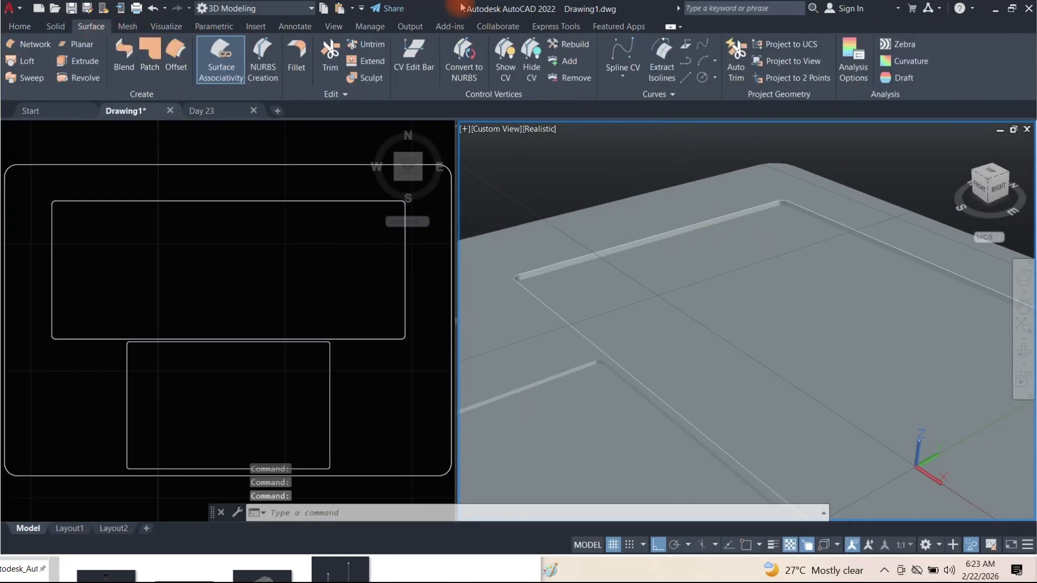
left_click(55, 27)
left_click(490, 48)
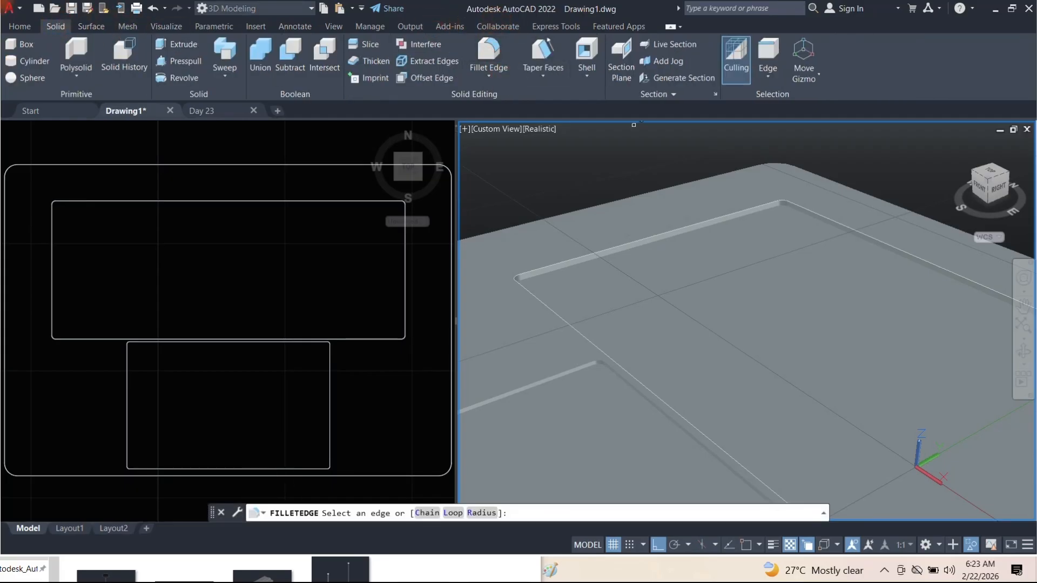
left_click(480, 513)
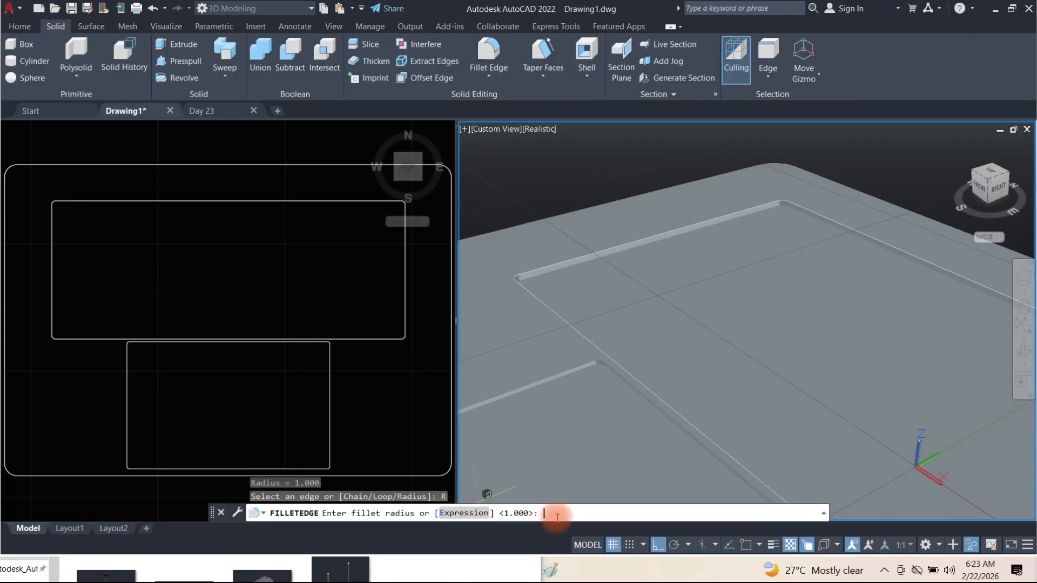
type(".2")
key("Return")
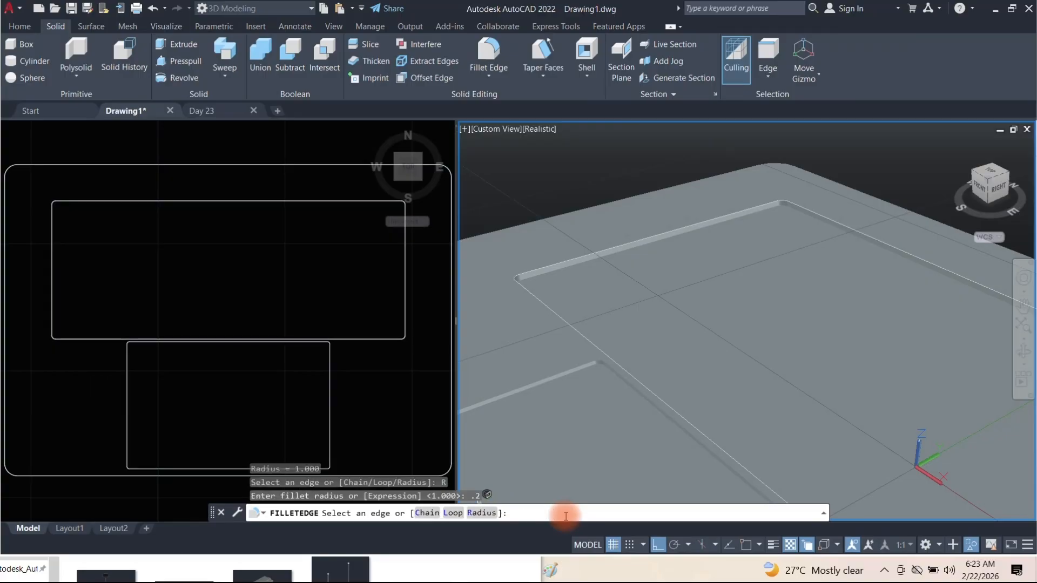
key("Delete")
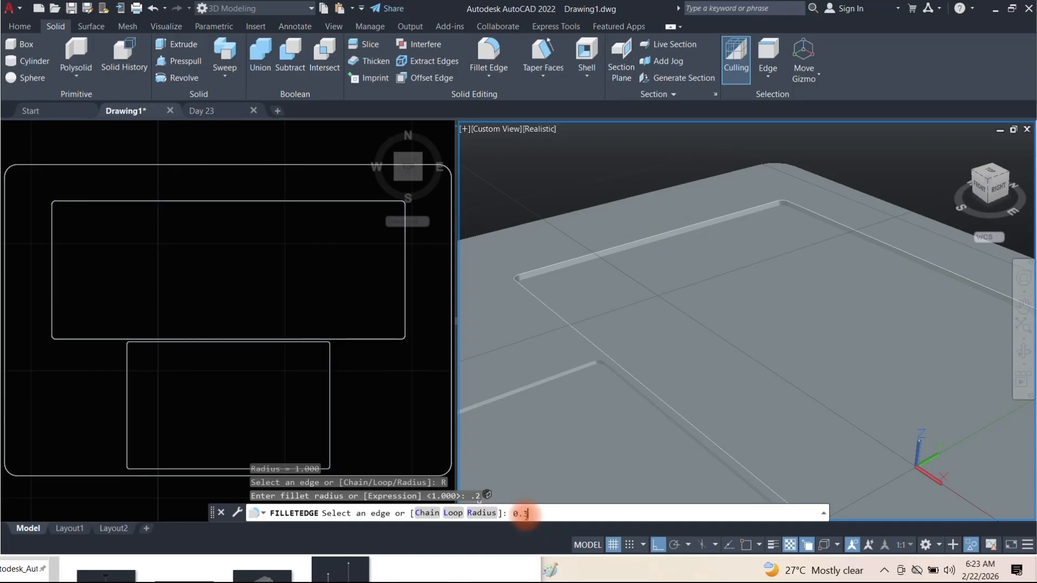
key("Return")
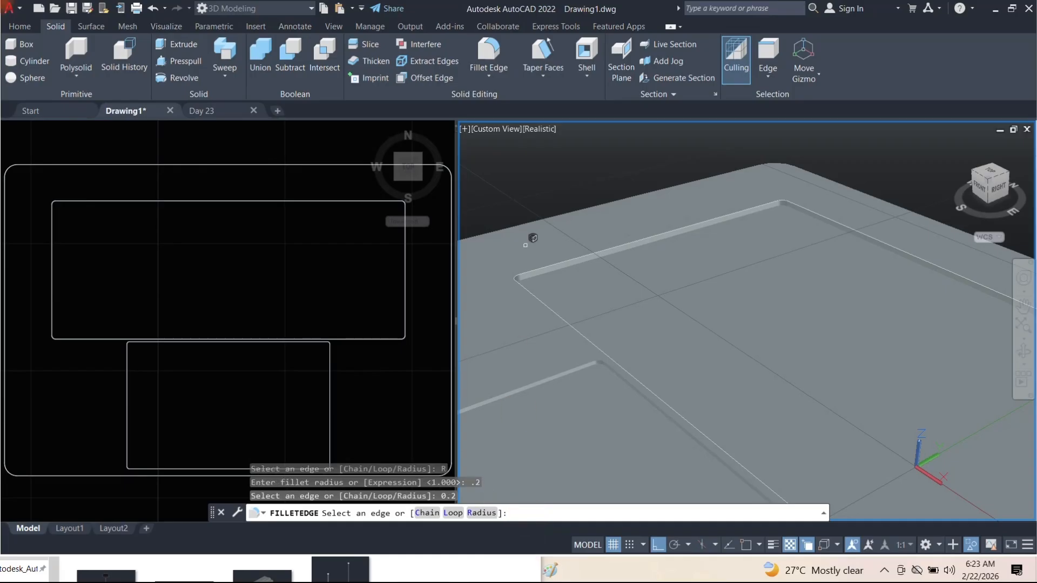
Select the keyboard recess's left short edge, its adjoining corners and the long trackpad-side edge for the fillet
scroll(598, 260, "up", 1)
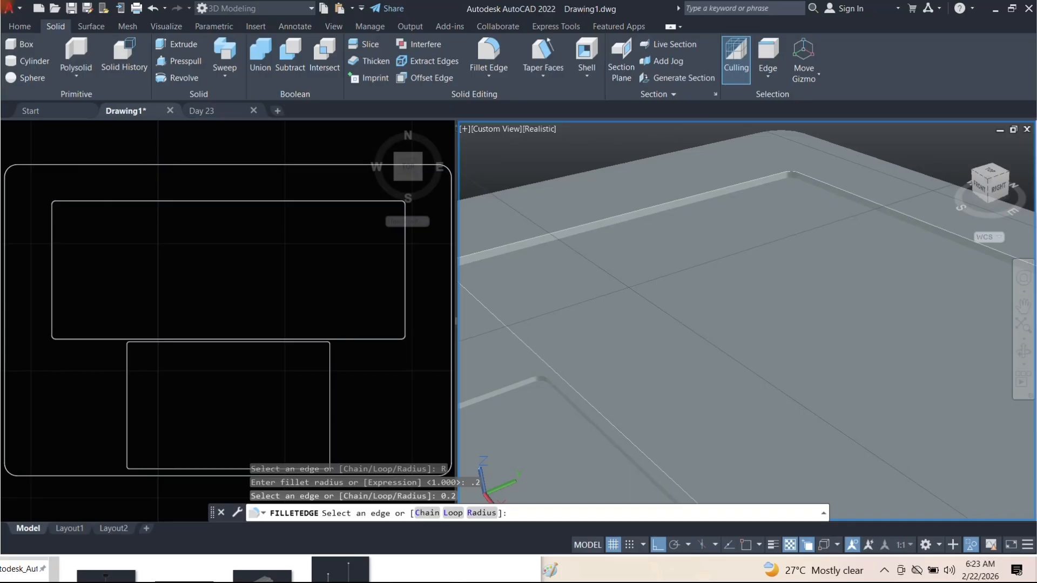
left_click(584, 232)
middle_click_drag(770, 198, 848, 288, "shift")
middle_click_drag(618, 201, 686, 199, "shift")
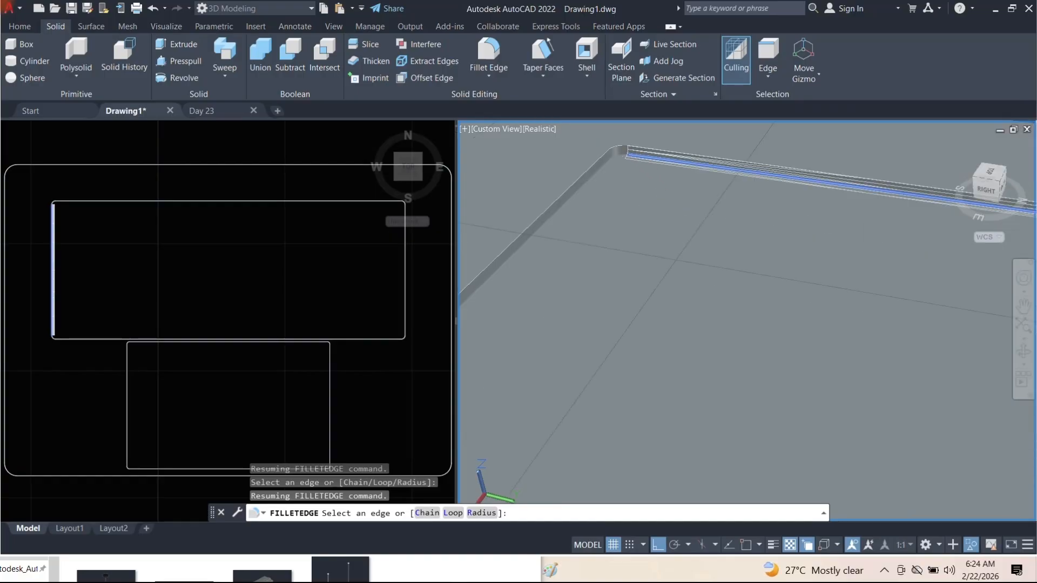
left_click(626, 148)
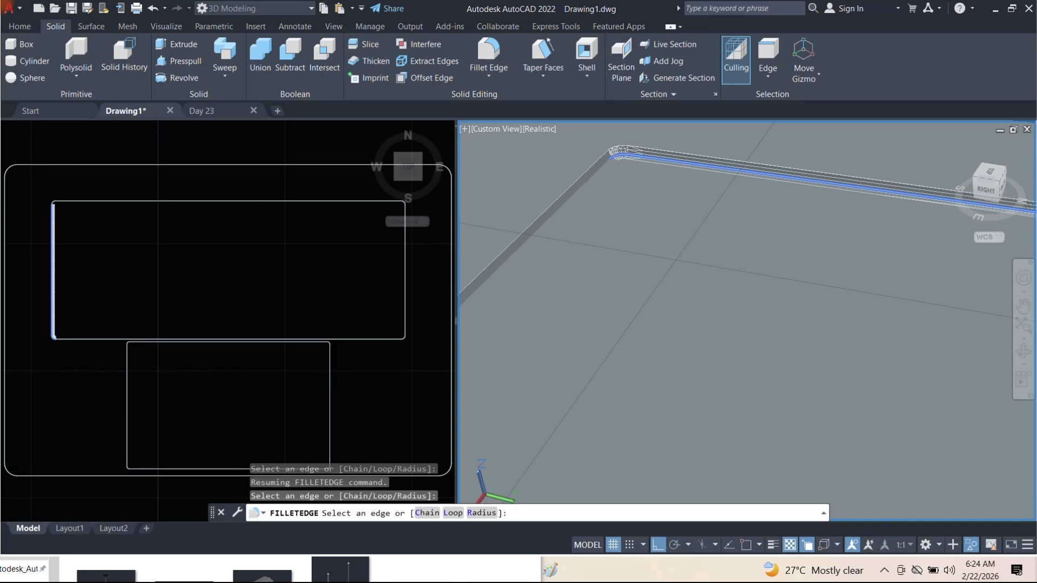
scroll(751, 254, "down", 3)
middle_click_drag(753, 257, 935, 313, "shift")
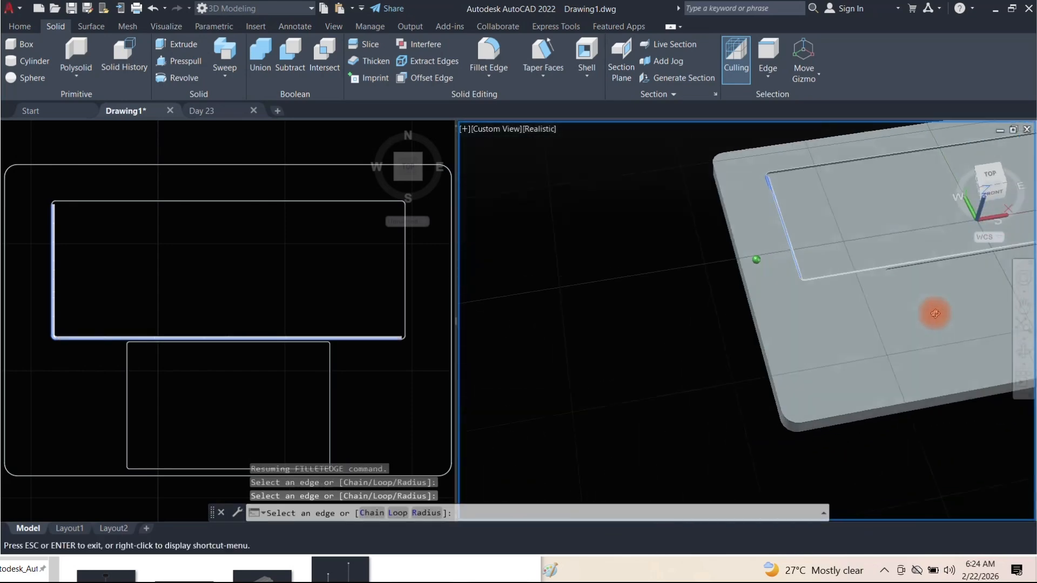
scroll(665, 313, "up", 5)
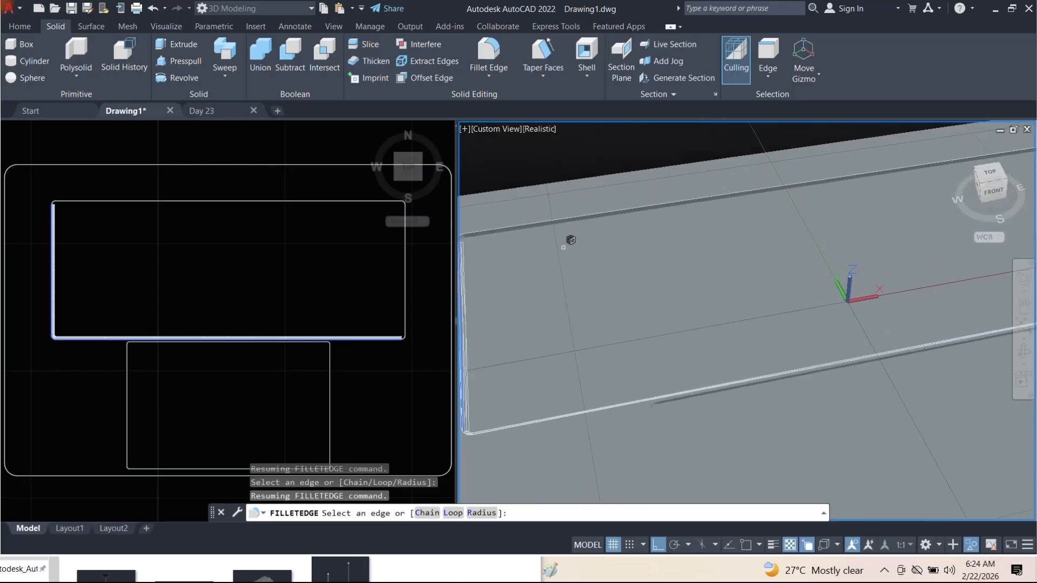
scroll(518, 251, "down", 3)
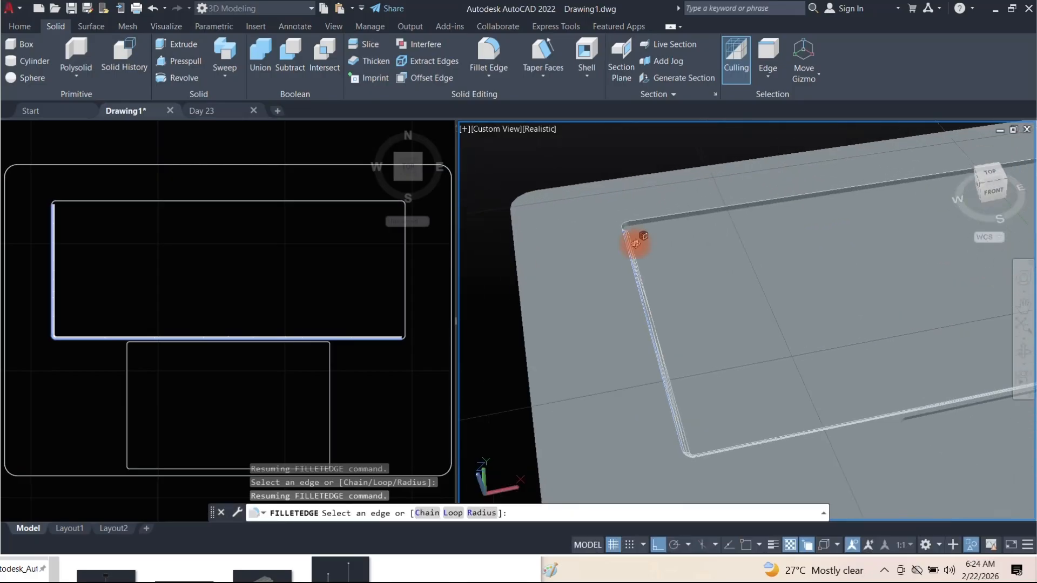
middle_click_drag(636, 243, 653, 246, "shift")
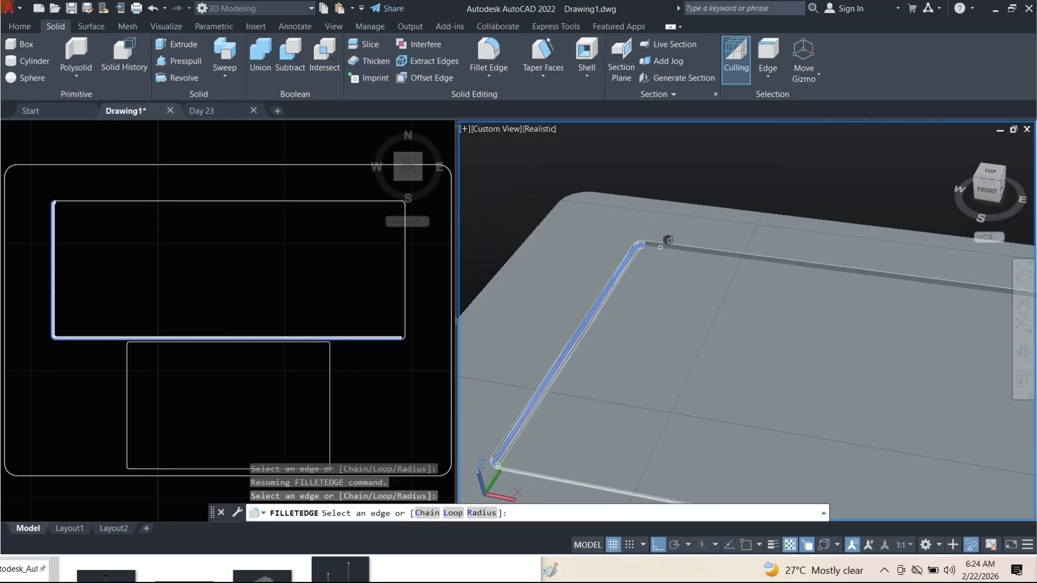
Add the recess's rear long edge, right short edge and remaining corners to the selection and apply the 0.2 fillet
left_click(660, 247)
scroll(648, 244, "down", 3)
middle_click_drag(638, 246, 881, 274, "shift")
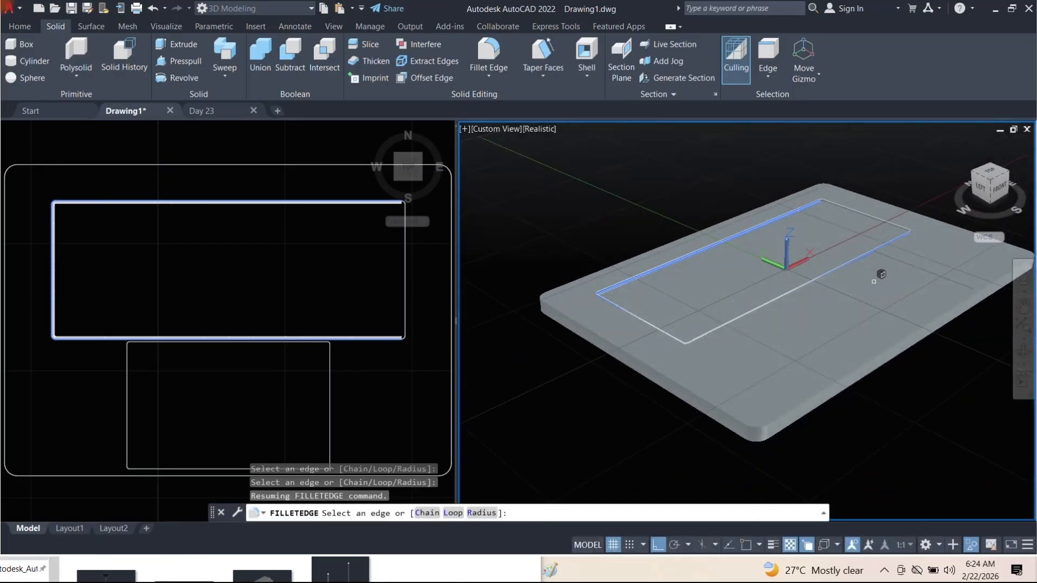
scroll(881, 274, "up", 5)
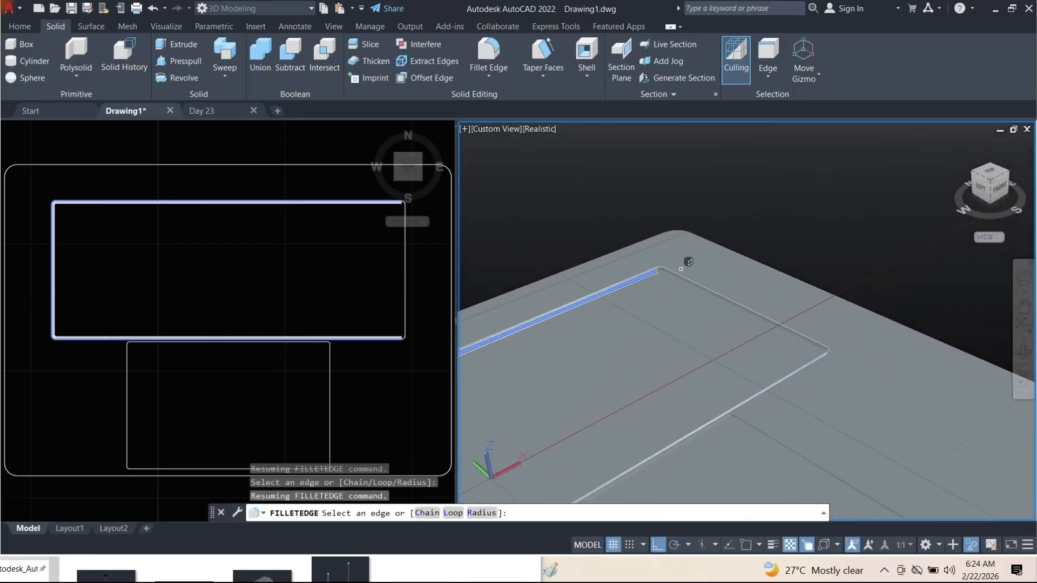
middle_click_drag(688, 262, 660, 258, "shift")
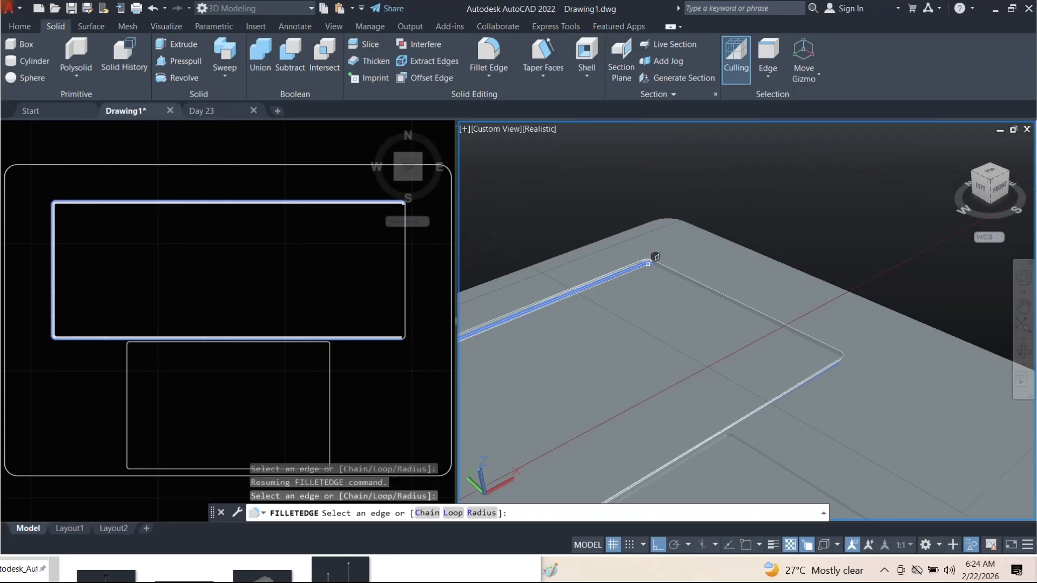
middle_click_drag(676, 278, 603, 341, "shift")
scroll(592, 283, "up", 5)
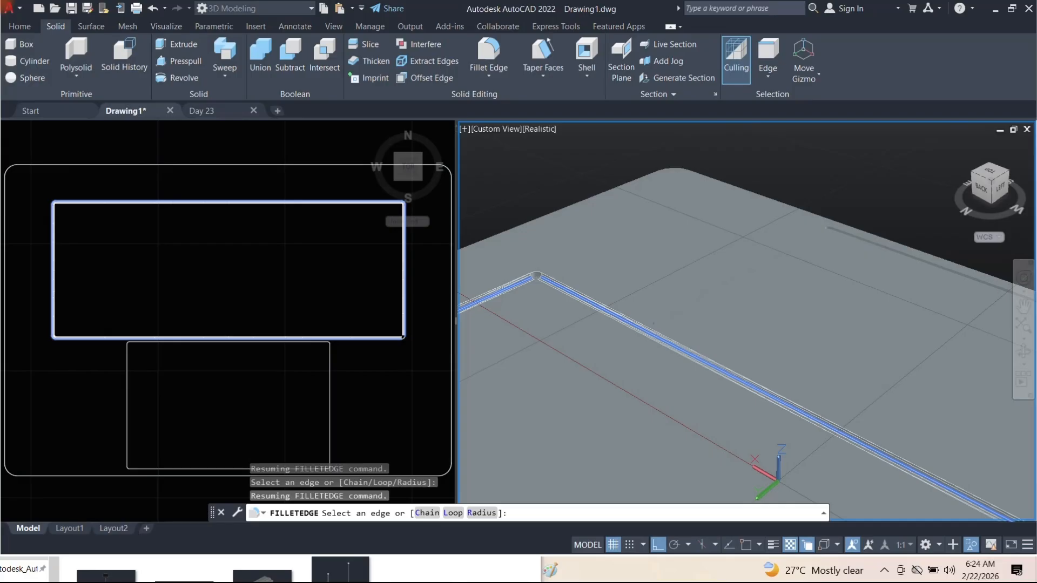
left_click(556, 287)
key("Return")
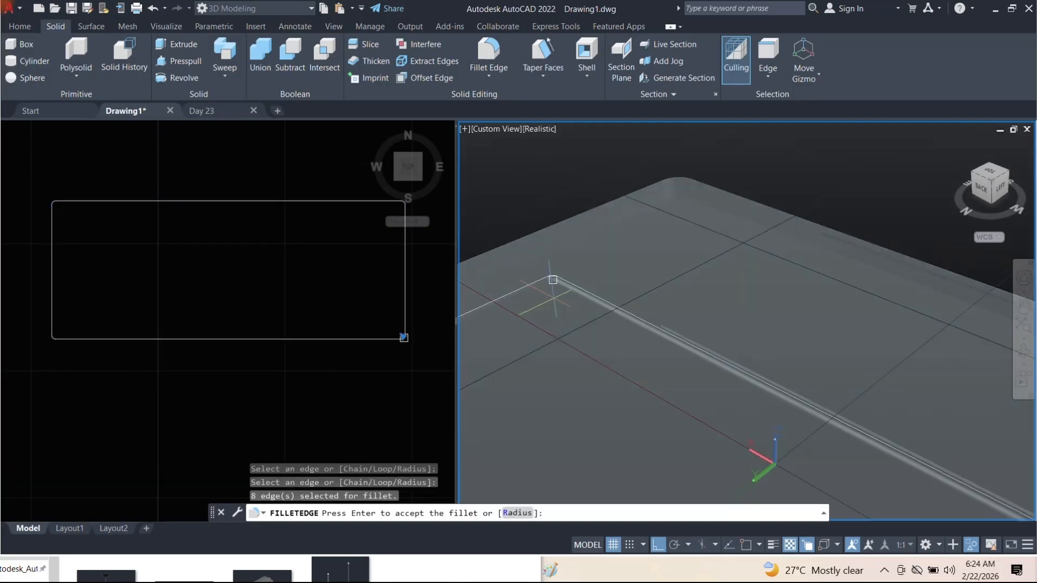
key("Return")
Unisolate the hidden reference images and construction lines around the laptop base
scroll(615, 296, "down", 2)
middle_click_drag(663, 354, 616, 371, "shift")
scroll(648, 356, "down", 4)
scroll(718, 341, "down", 2)
mouse_move(718, 342)
middle_mouse_down("shift")
mouse_move(696, 325)
mouse_move(707, 337)
middle_mouse_up("shift")
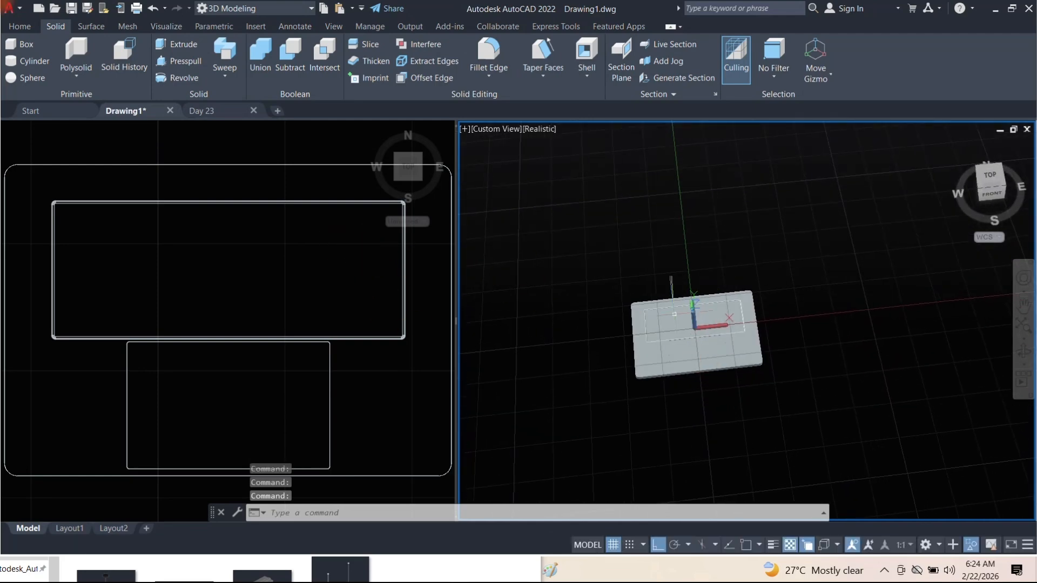
left_click(279, 257)
scroll(271, 280, "down", 4)
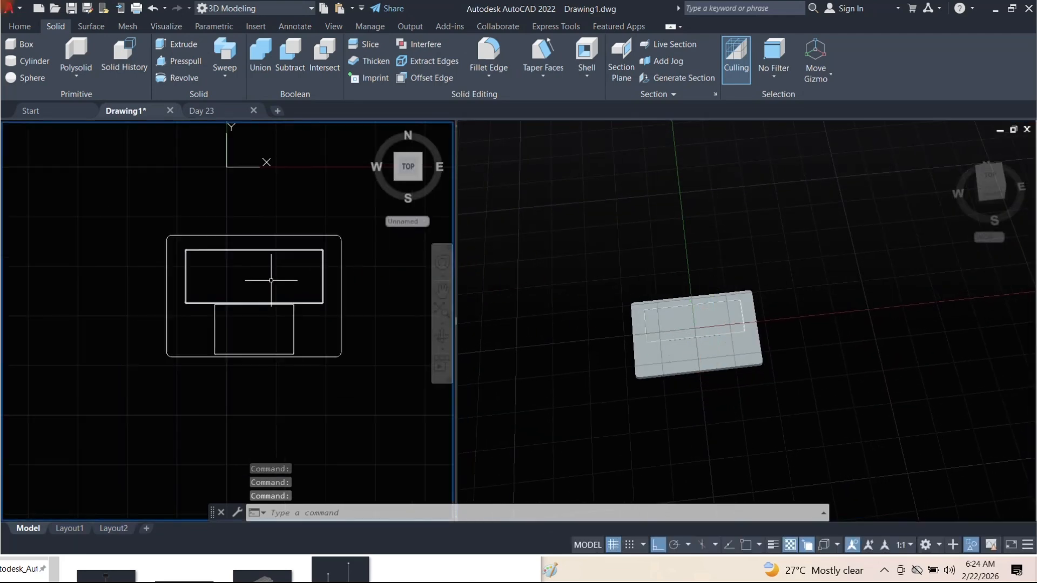
type("UN")
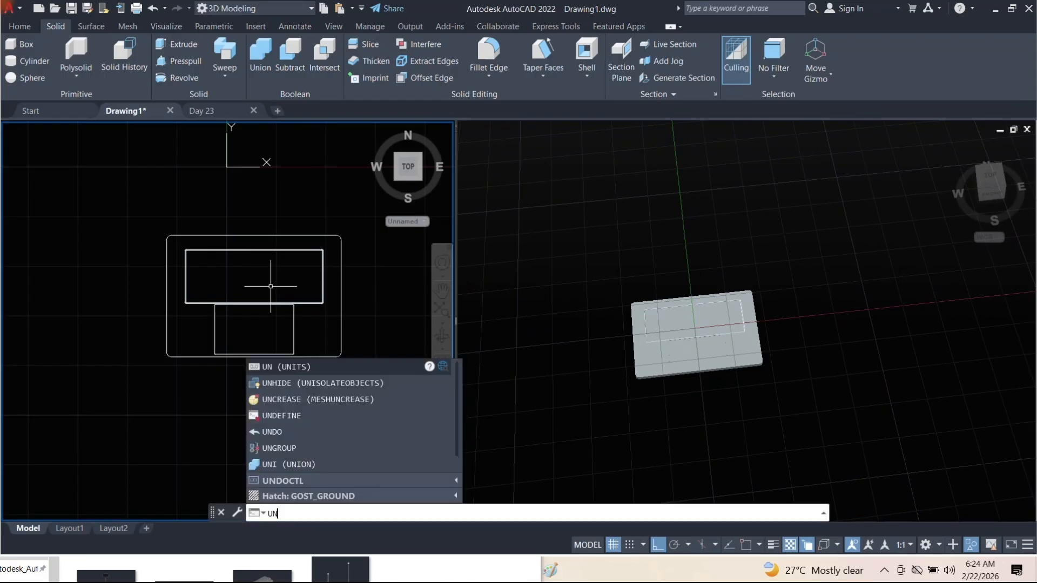
type("isolate")
key("Return")
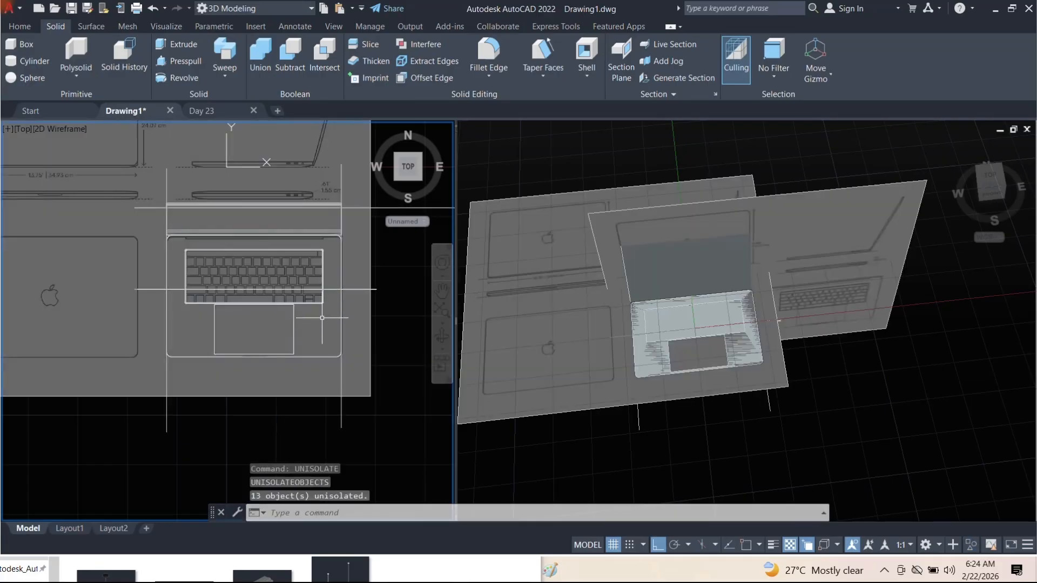
left_click(322, 342)
left_click(323, 336)
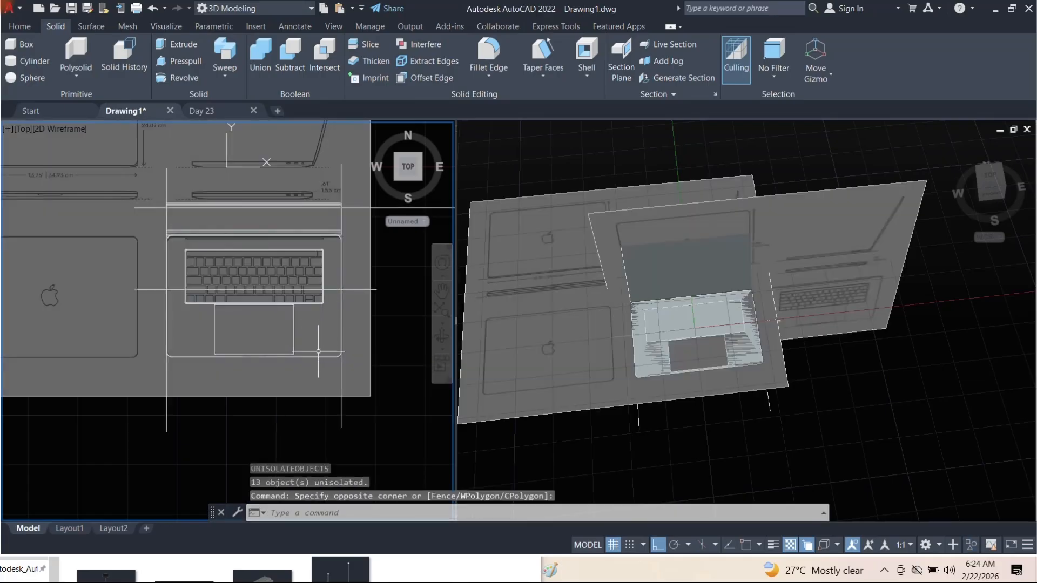
Isolate the laptop base solid together with the horizontal reference image beneath it
left_click(318, 356)
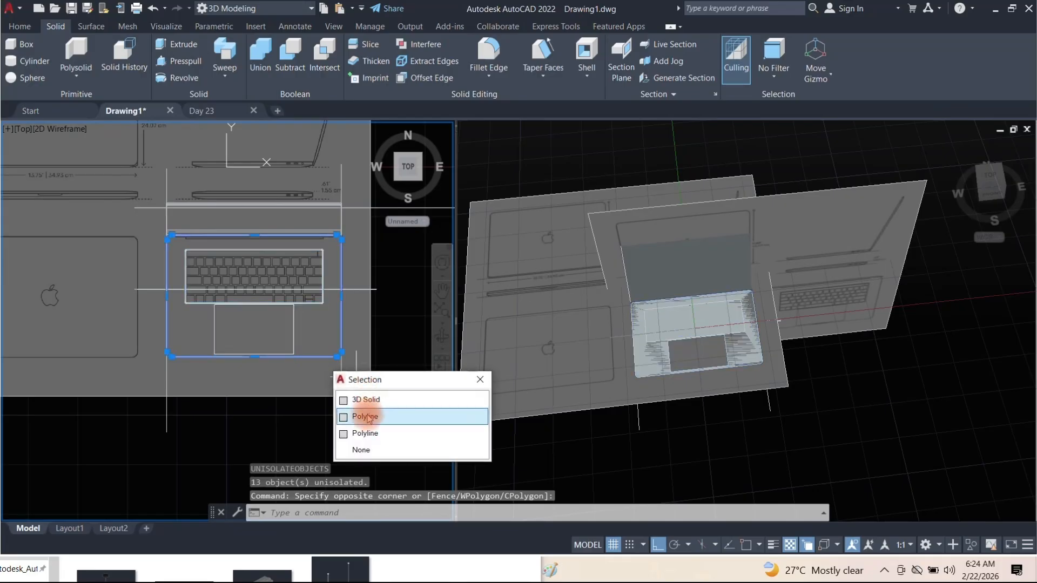
left_click(368, 400)
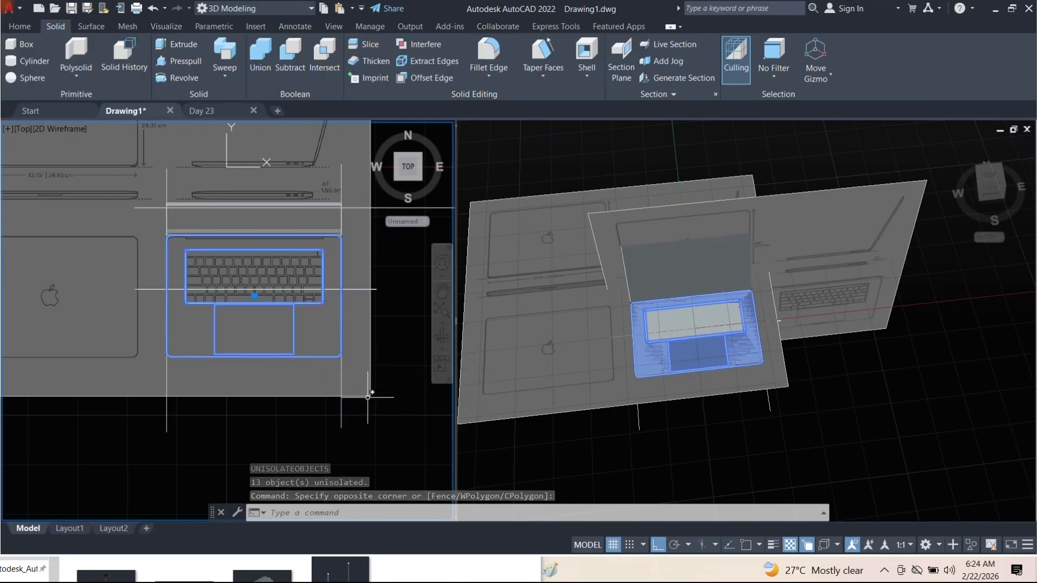
left_click(268, 397)
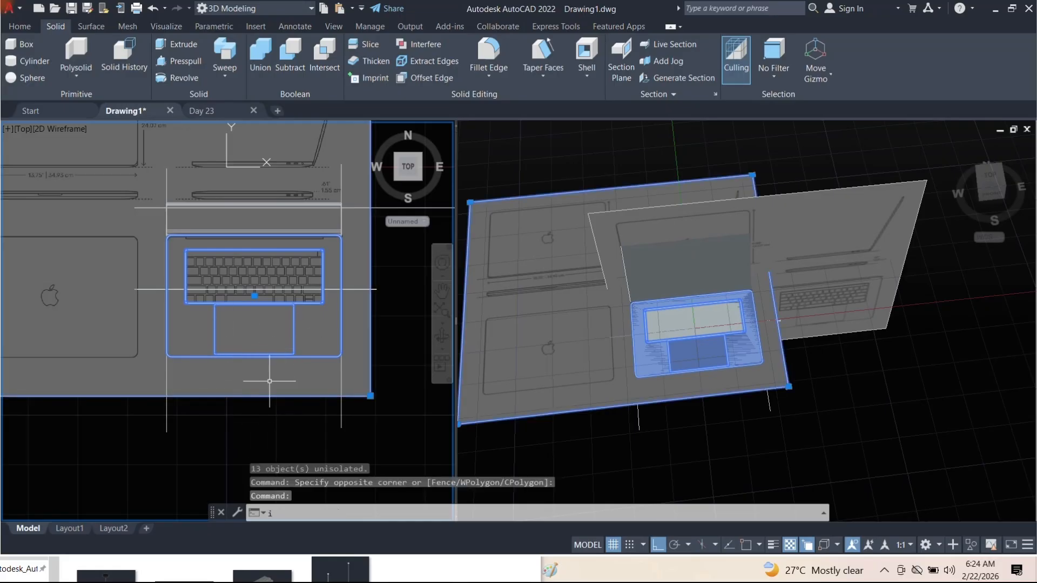
type("isolate")
key("Return")
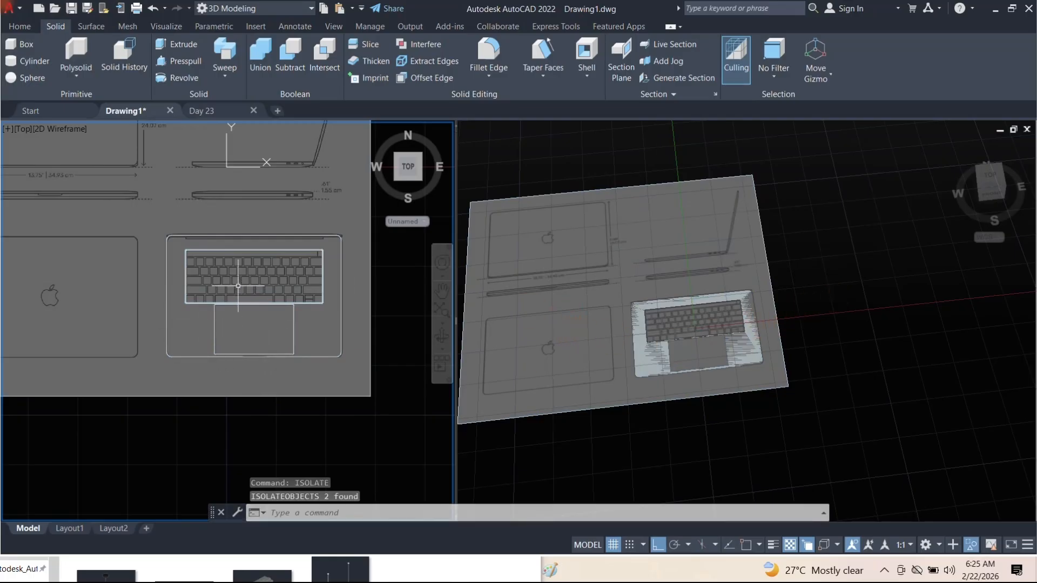
Examine the keyboard recess's filleted corners against the key layout on the reference image
scroll(241, 290, "up", 4)
scroll(215, 273, "down", 3)
scroll(87, 236, "up", 3)
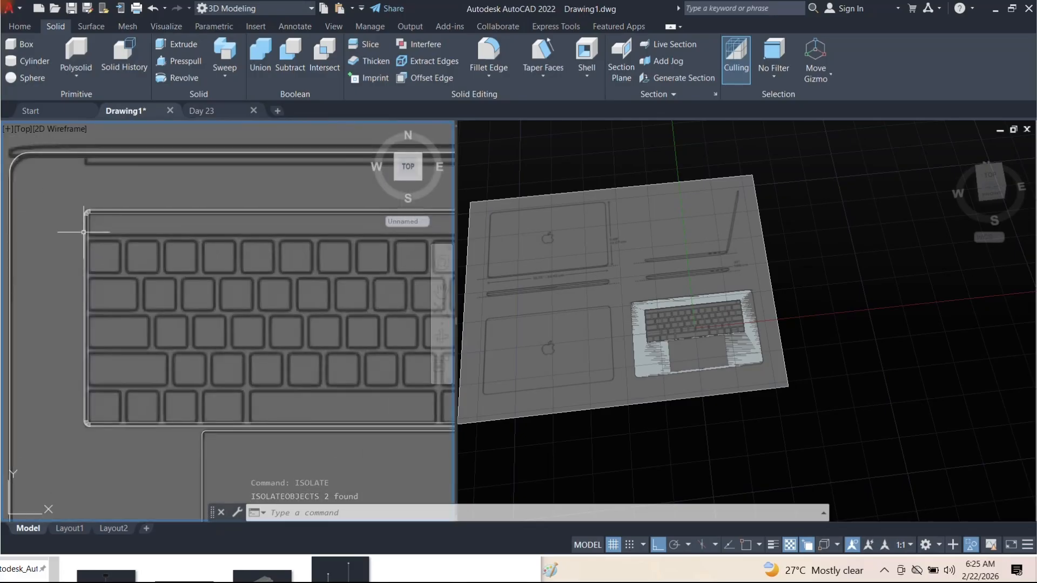
scroll(87, 236, "down", 3)
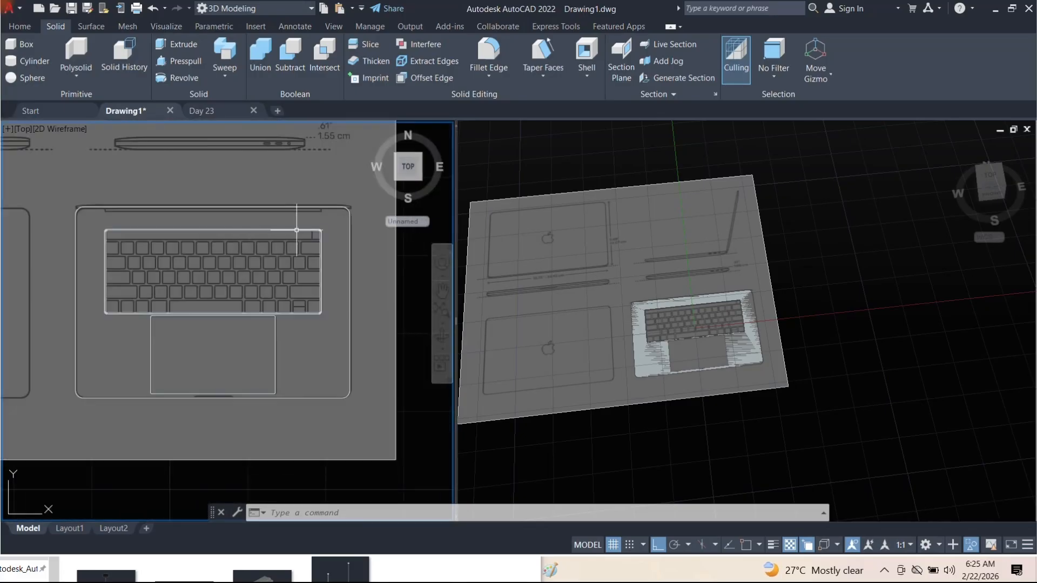
scroll(109, 265, "up", 5)
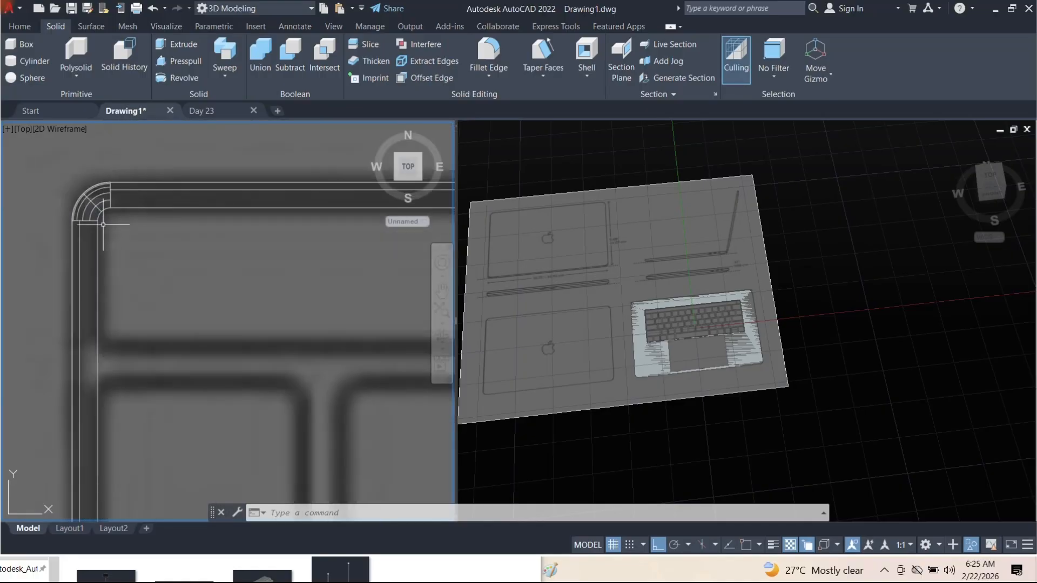
scroll(240, 279, "down", 4)
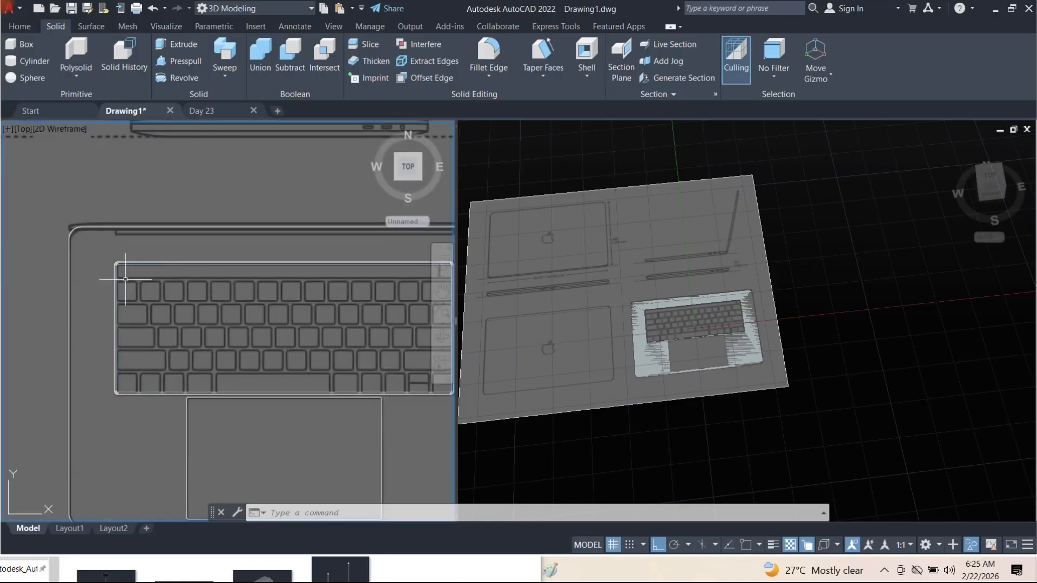
middle_click_drag(195, 288, 143, 255)
scroll(158, 307, "down", 2)
scroll(157, 306, "up", 2)
scroll(119, 269, "up", 4)
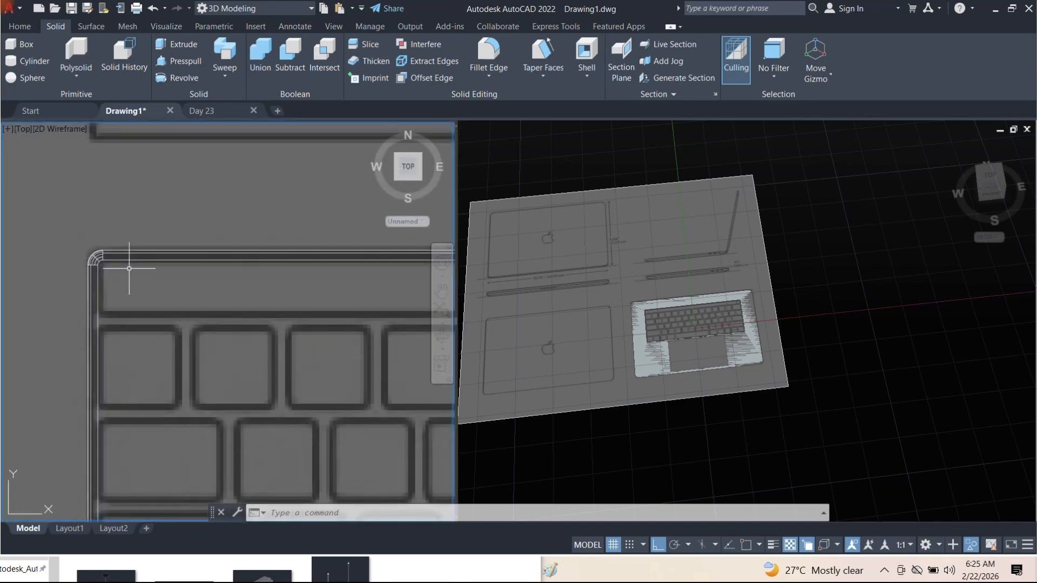
Draw a rectangle tracing the long Touch Bar strip above the top row of keys
middle_click_drag(195, 284, 119, 273)
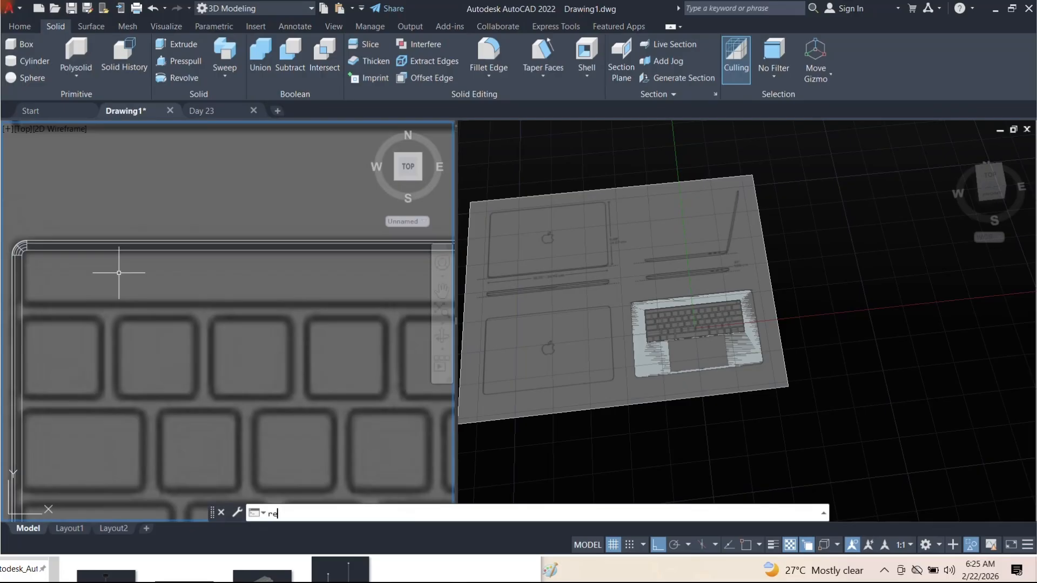
type("ec")
key("space")
scroll(25, 256, "up", 2)
scroll(25, 256, "up", 2)
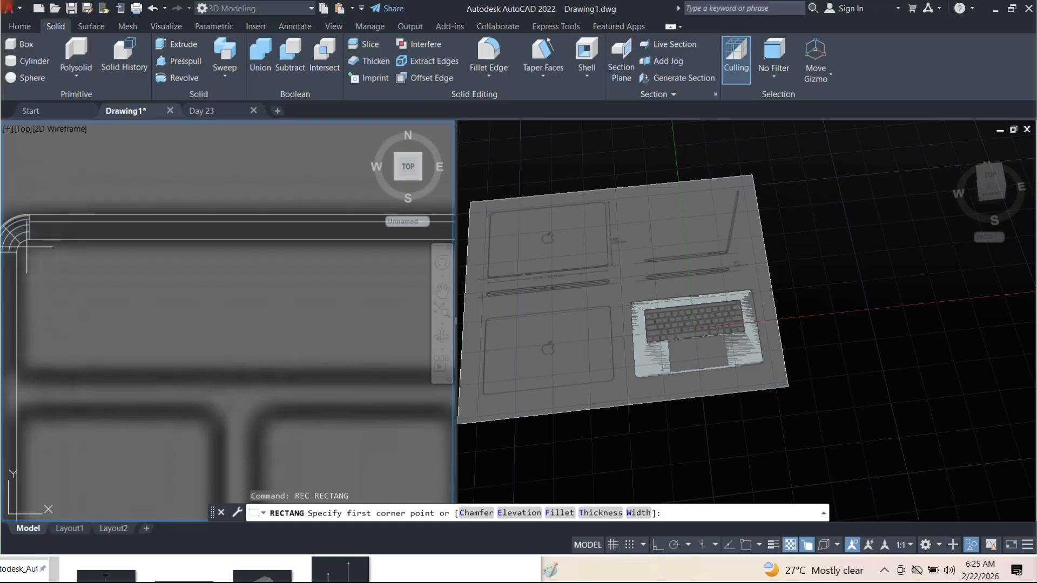
left_click(25, 246)
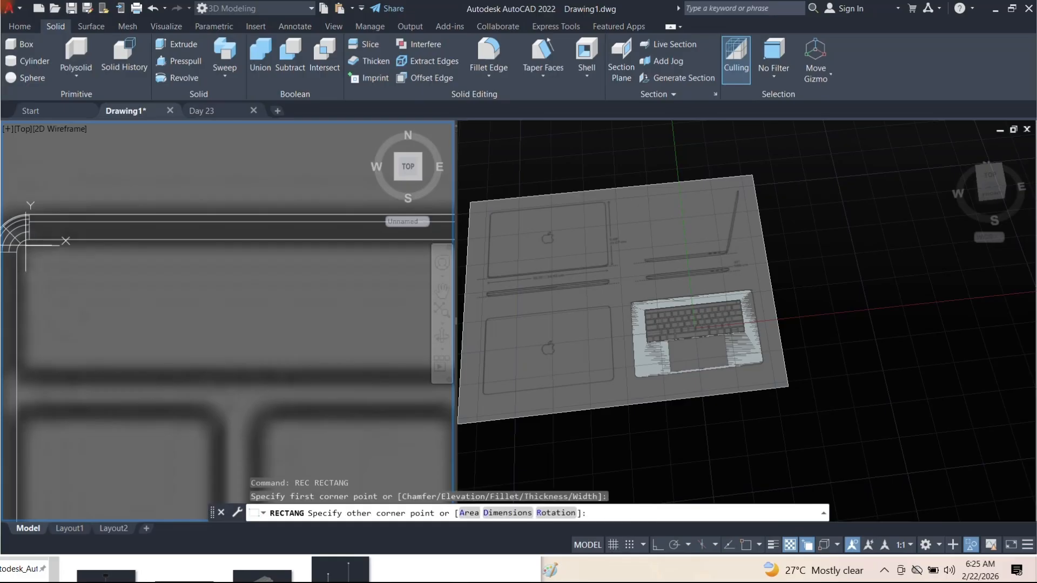
scroll(22, 216, "down", 5)
scroll(121, 265, "up", 4)
scroll(121, 265, "down", 3)
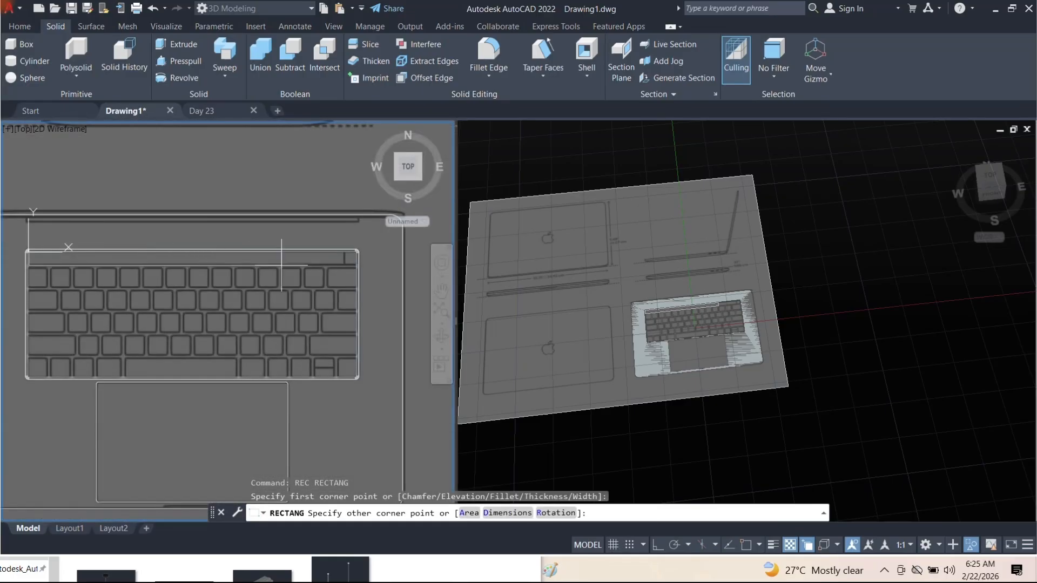
scroll(347, 268, "up", 5)
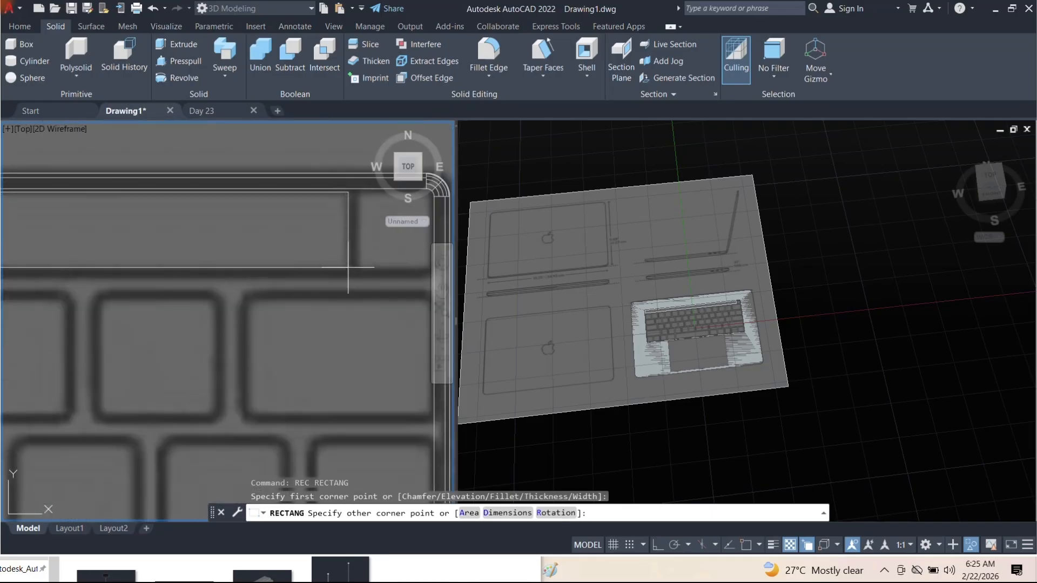
left_click(348, 268)
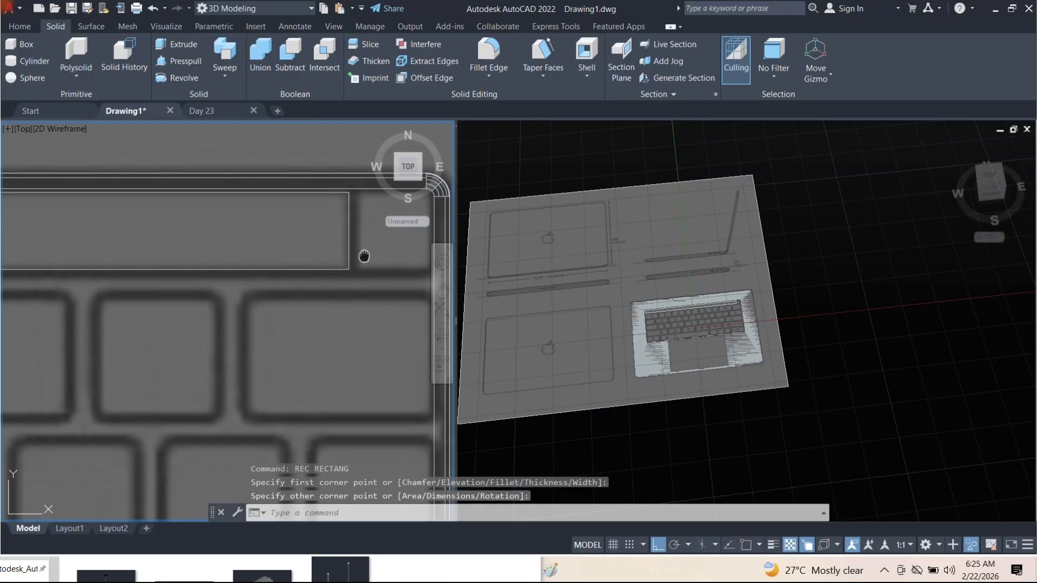
Turn on object snap and draw a rectangle over the small key beside the Touch Bar, aligned with the strip's upper and lower edges
middle_click_drag(359, 239, 261, 283)
key("space")
scroll(246, 216, "up", 3)
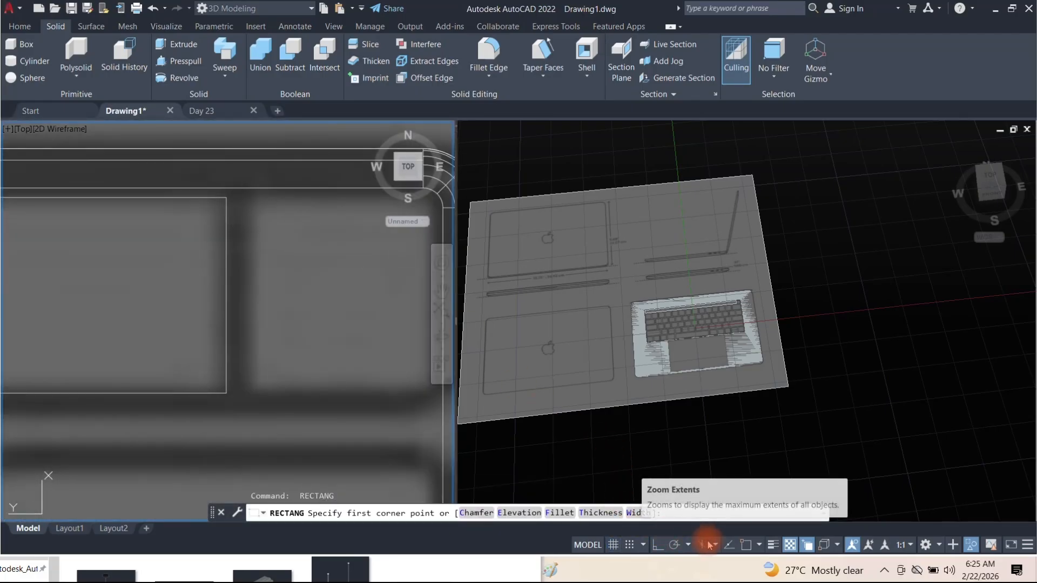
left_click(744, 545)
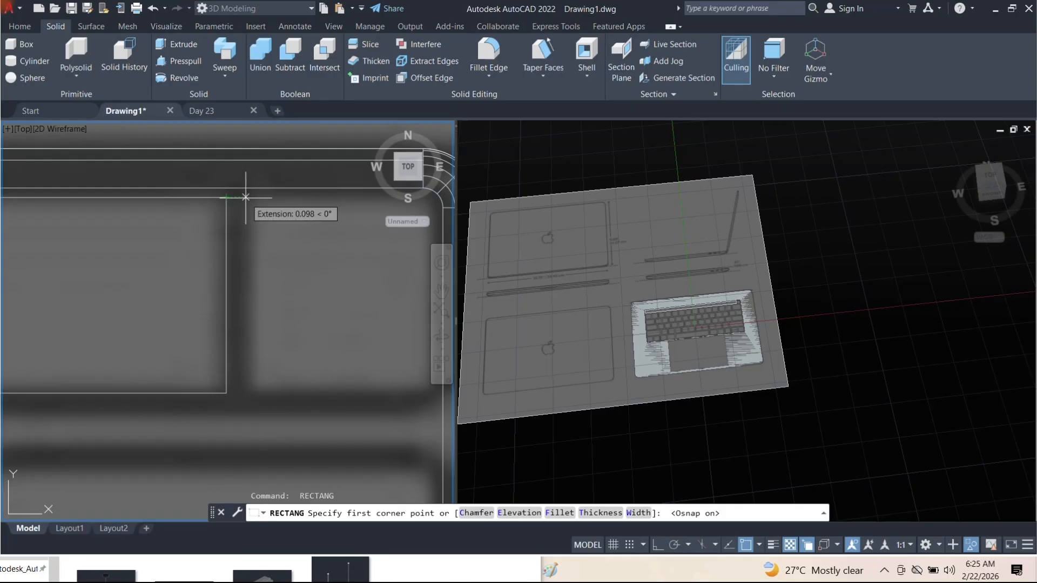
left_click(245, 197)
middle_click_drag(397, 392, 308, 375)
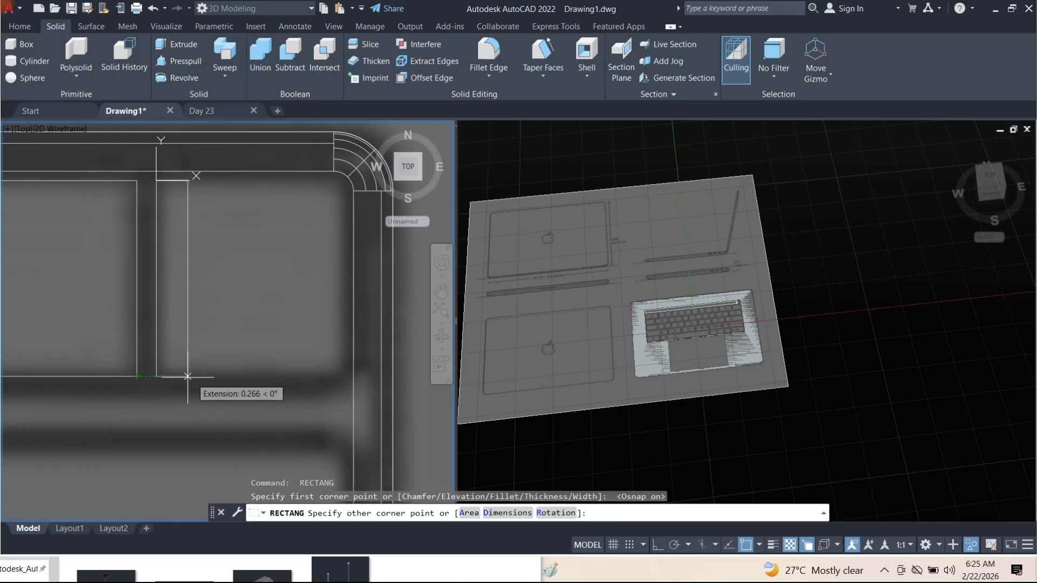
left_click(342, 376)
Draw a rectangle tracing the first key of the top row, its left side aligned with the Touch Bar outline
scroll(311, 316, "down", 3)
scroll(311, 316, "down", 3)
scroll(93, 276, "up", 5)
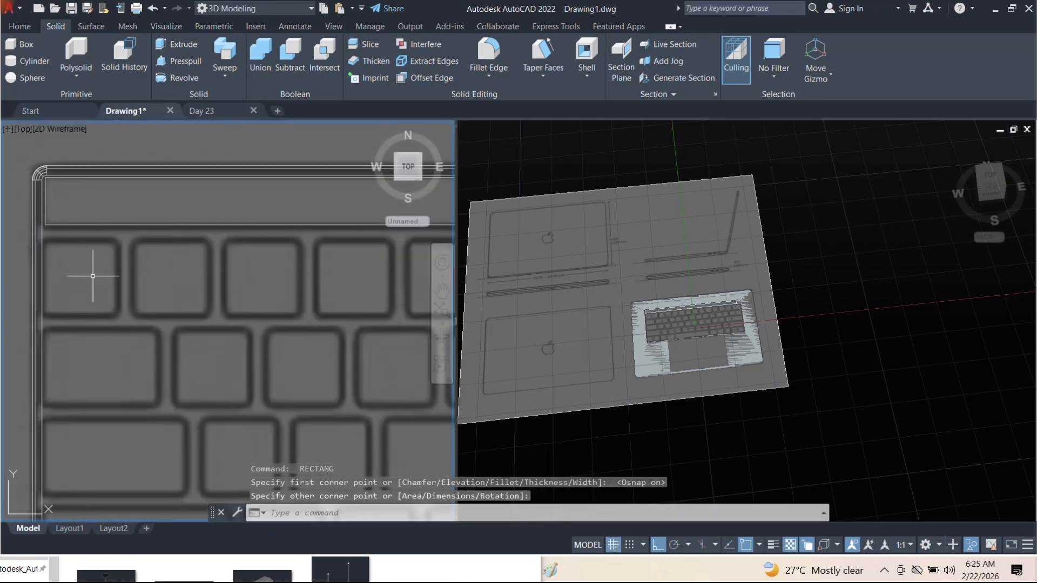
scroll(74, 263, "up", 4)
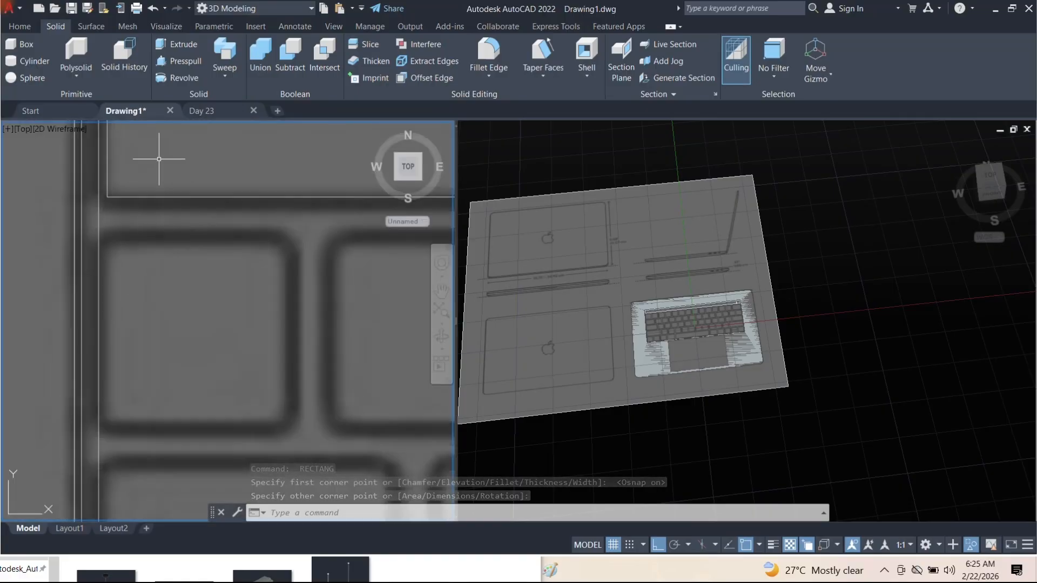
type("rec")
key("space")
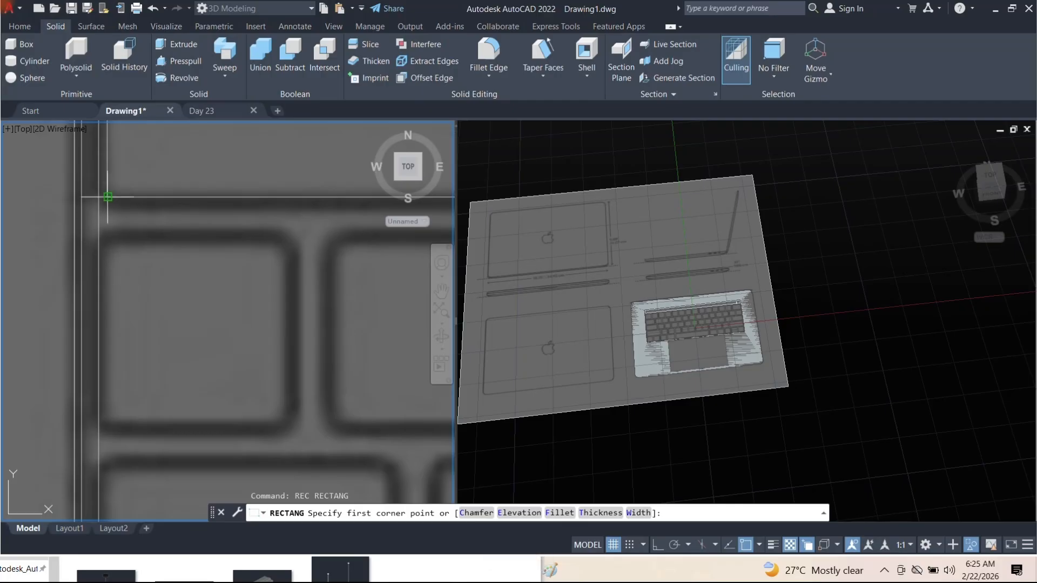
left_click(107, 235)
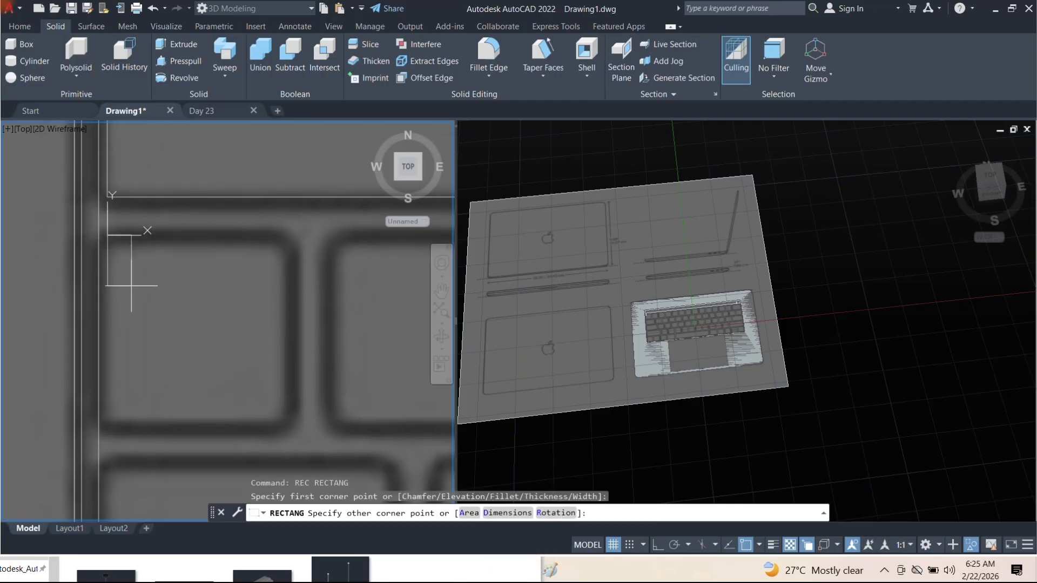
left_click(291, 429)
scroll(297, 429, "down", 4)
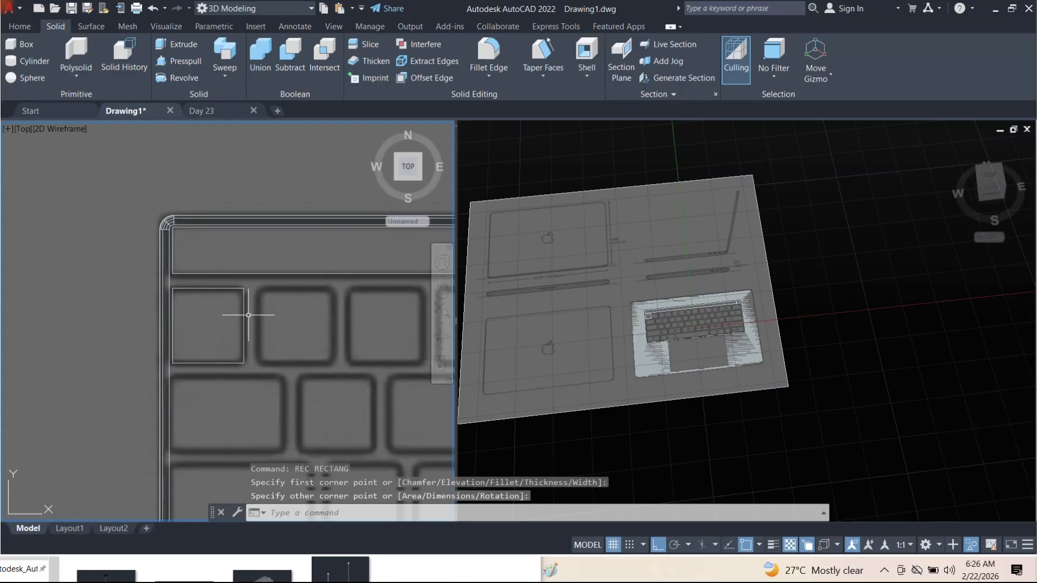
left_click(248, 314)
left_click(233, 298)
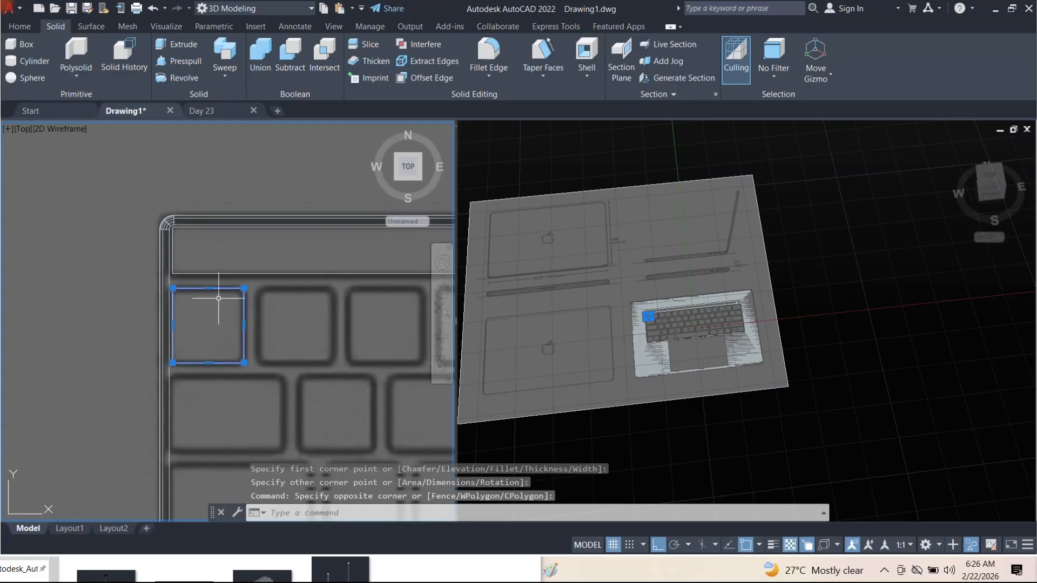
scroll(218, 297, "up", 2)
scroll(221, 299, "down", 5)
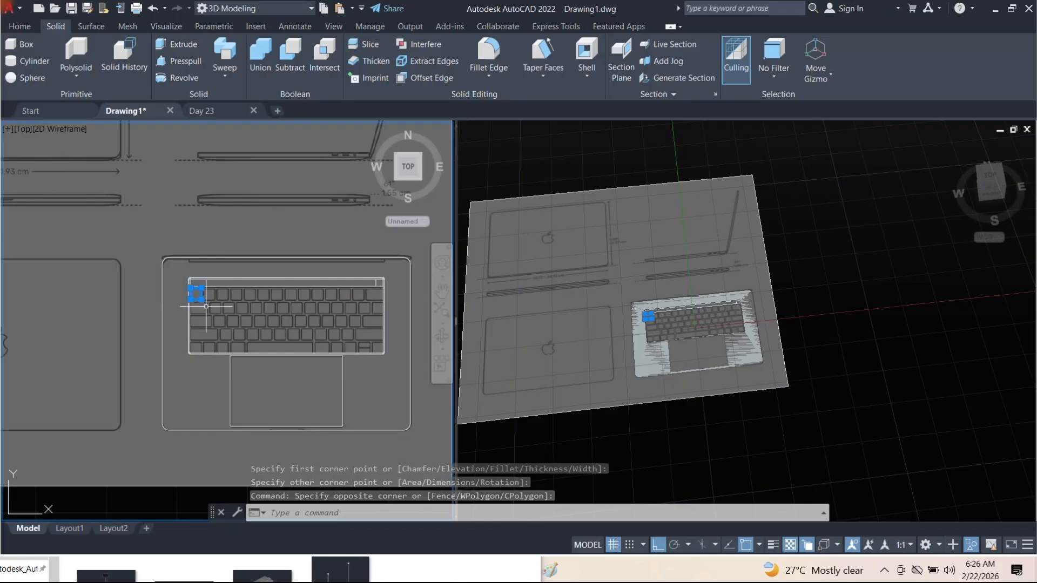
scroll(294, 281, "up", 6)
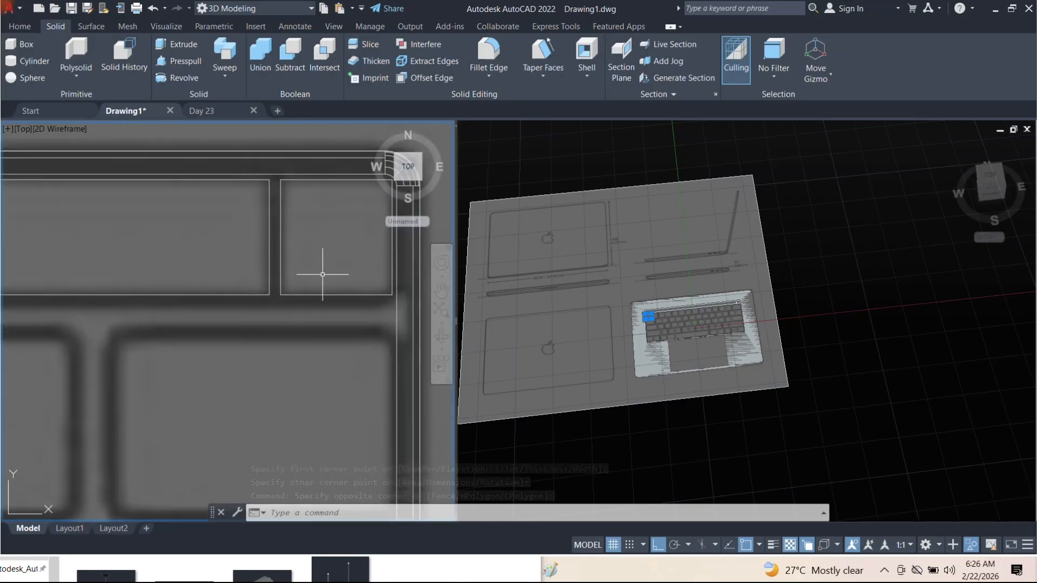
scroll(237, 297, "down", 4)
key("Escape")
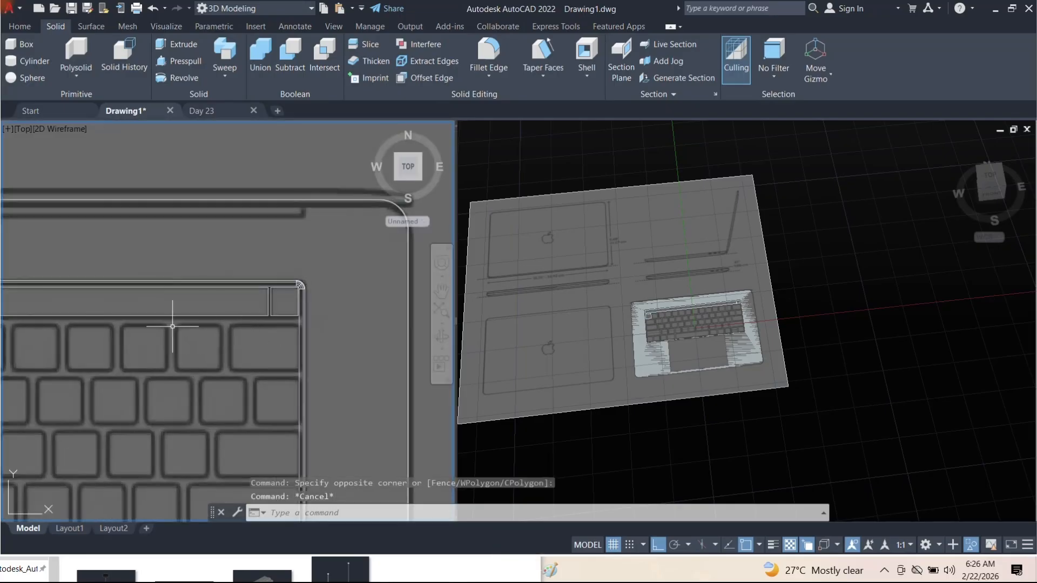
Start a Fillet in Multiple mode with a radius of 0.1 for the first key's outline
middle_click_drag(204, 343, 231, 342)
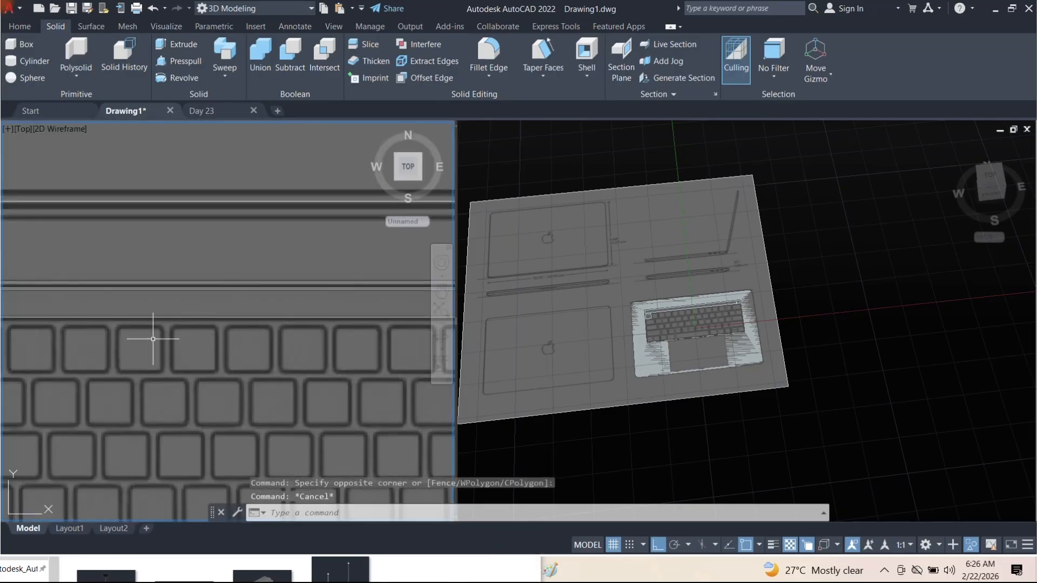
scroll(170, 339, "down", 5)
scroll(277, 366, "up", 3)
scroll(162, 335, "down", 3)
scroll(132, 326, "up", 5)
type("f")
key("space")
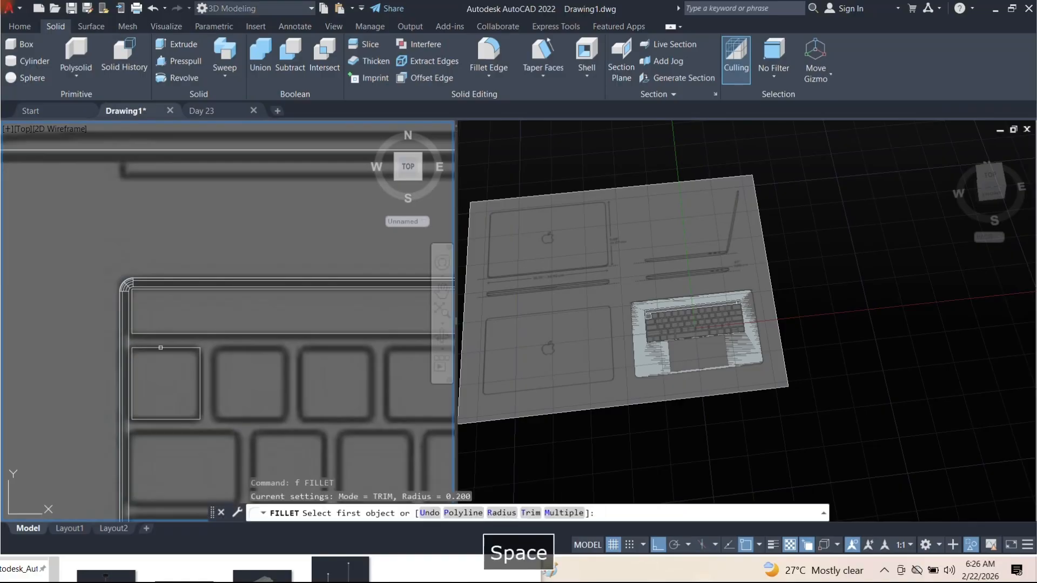
left_click(502, 512)
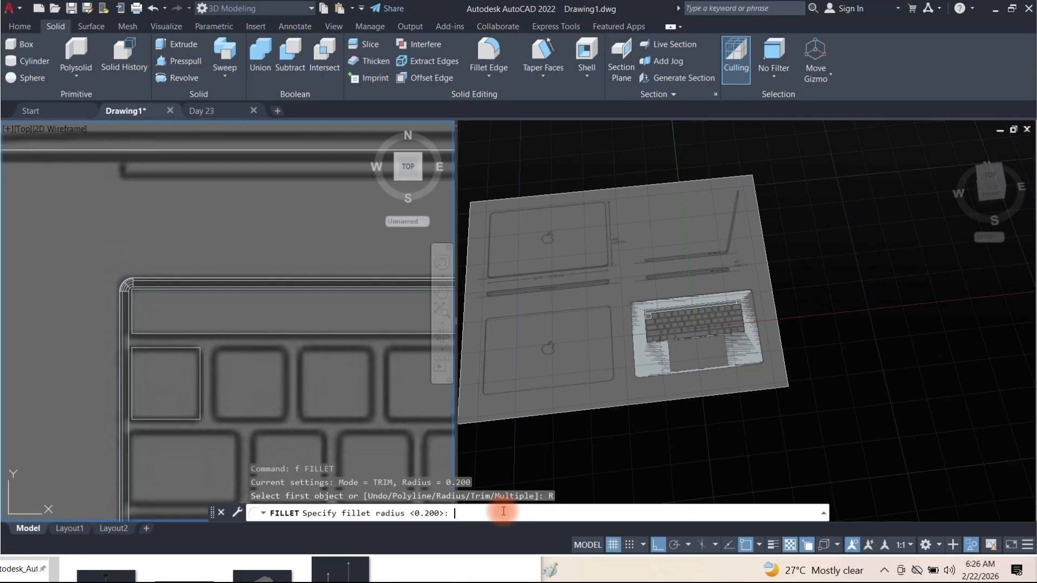
type(".1")
key("Return")
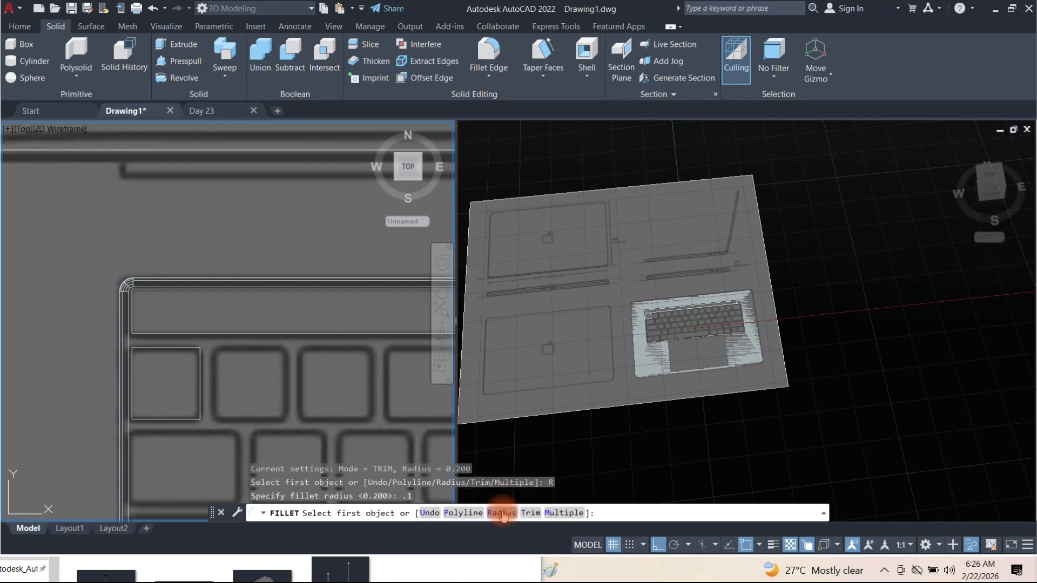
left_click(563, 512)
Change the fillet radius to 0.2 and round the upper-left corner of the first key's outline
scroll(135, 342, "up", 5)
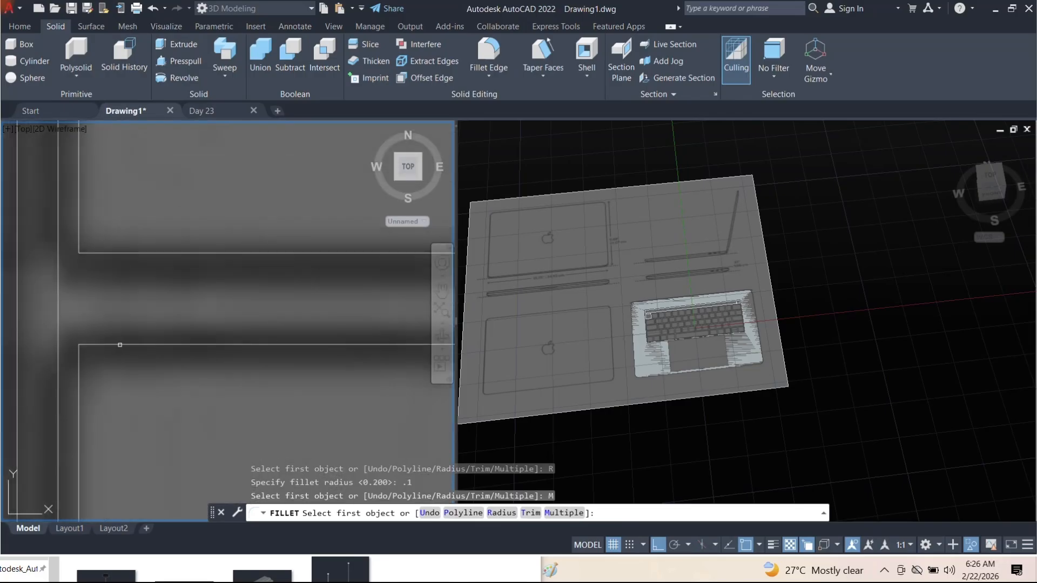
left_click(120, 345)
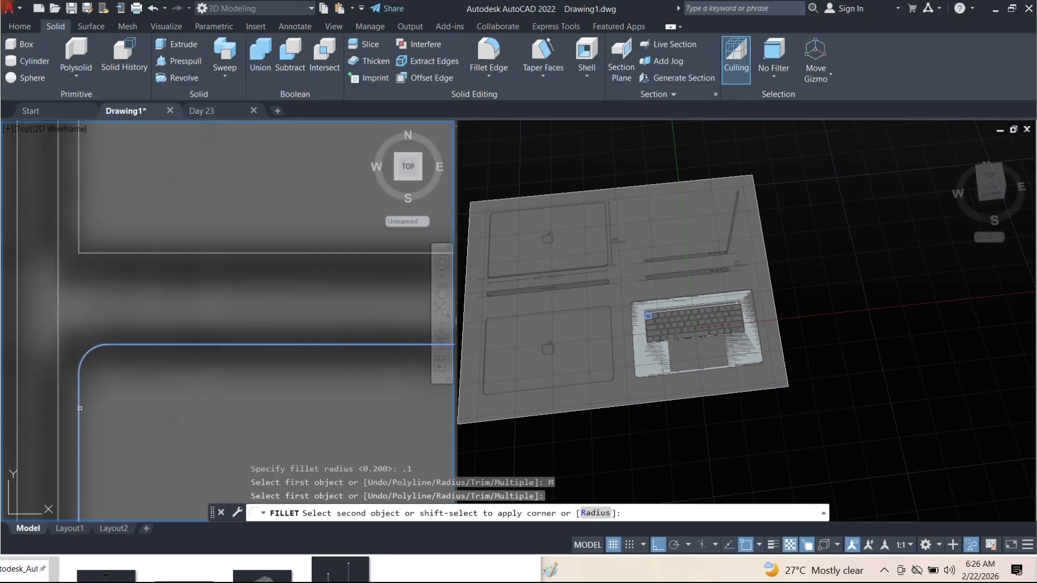
left_click(594, 513)
type(".2")
key("Return")
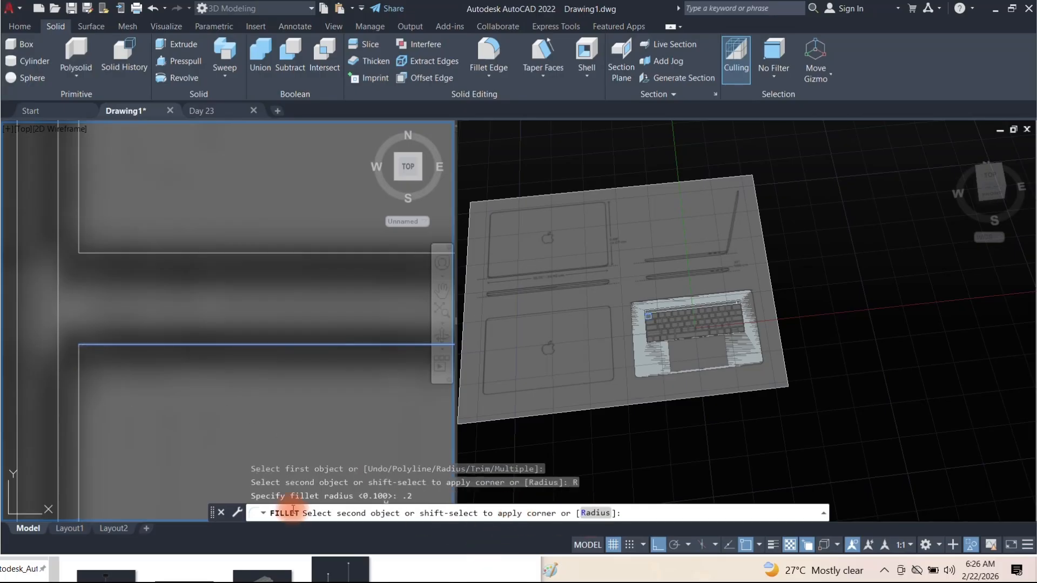
left_click(82, 407)
scroll(190, 357, "down", 2)
scroll(190, 357, "up", 3)
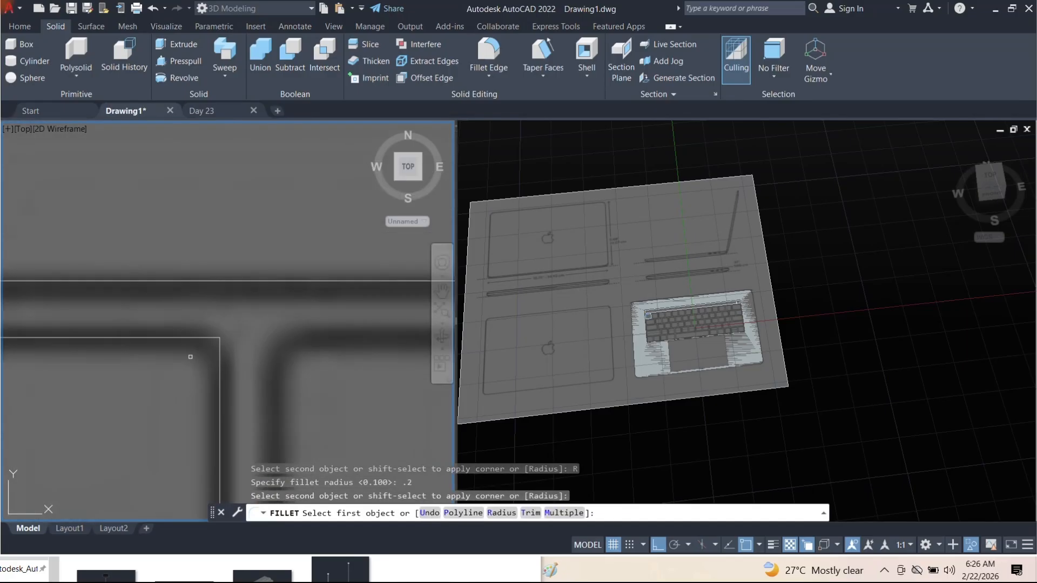
Round the upper-right, lower-right and lower-left corners of the first key's outline with the 0.2 fillet
left_click(190, 339)
left_click(220, 391)
middle_click_drag(220, 399, 258, 249)
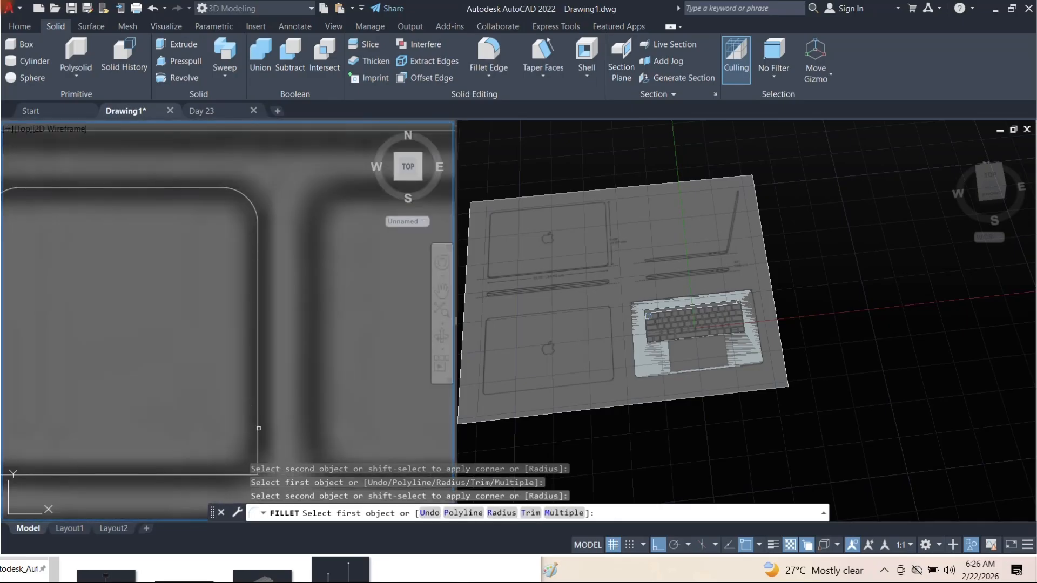
left_click(257, 429)
left_click(208, 474)
middle_click_drag(453, 430, 331, 366)
left_click(236, 404)
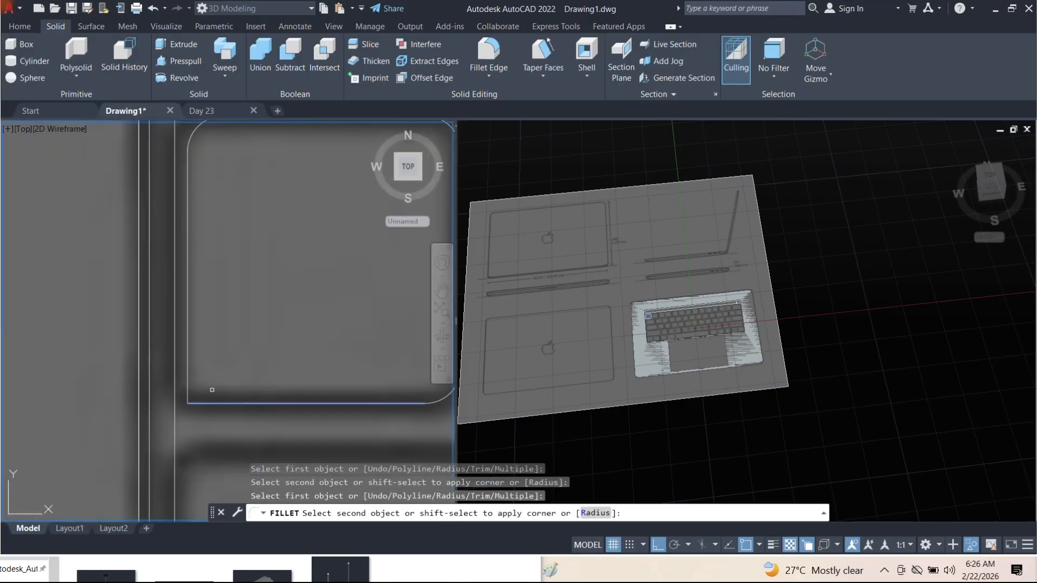
left_click(193, 364)
middle_click_drag(194, 364, 200, 267)
Try to round a lower corner of the Touch Bar outline with the 0.2 fillet, undo it and end the command
left_click(212, 359)
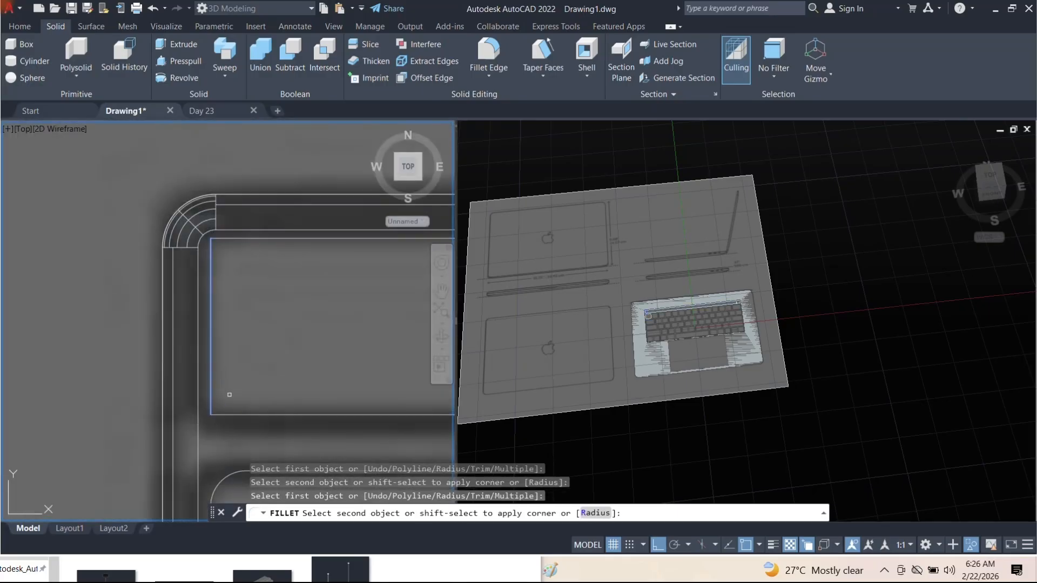
left_click(250, 395)
scroll(200, 267, "down", 3)
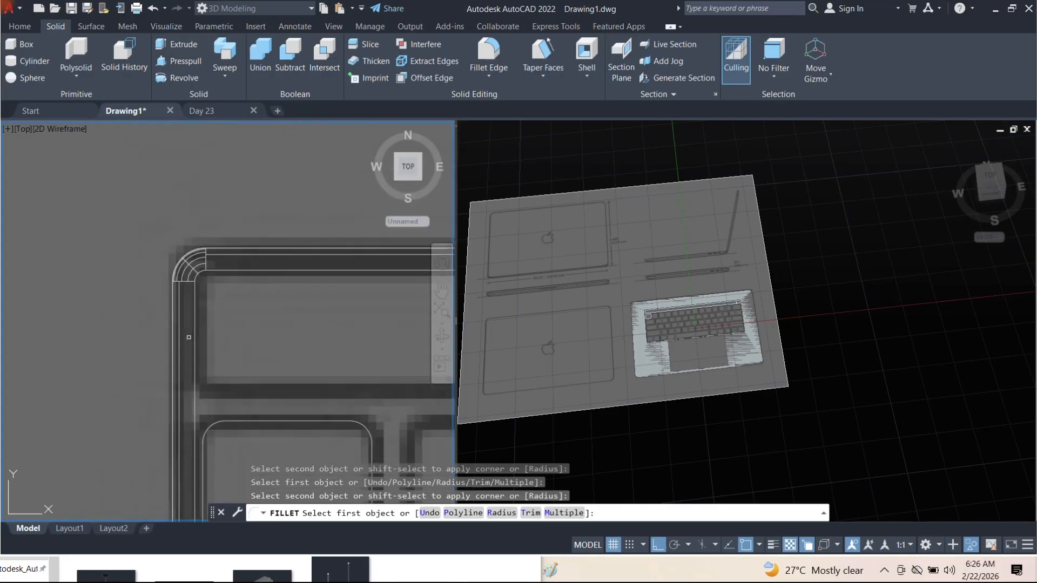
key("ctrl+z")
scroll(216, 324, "down", 5)
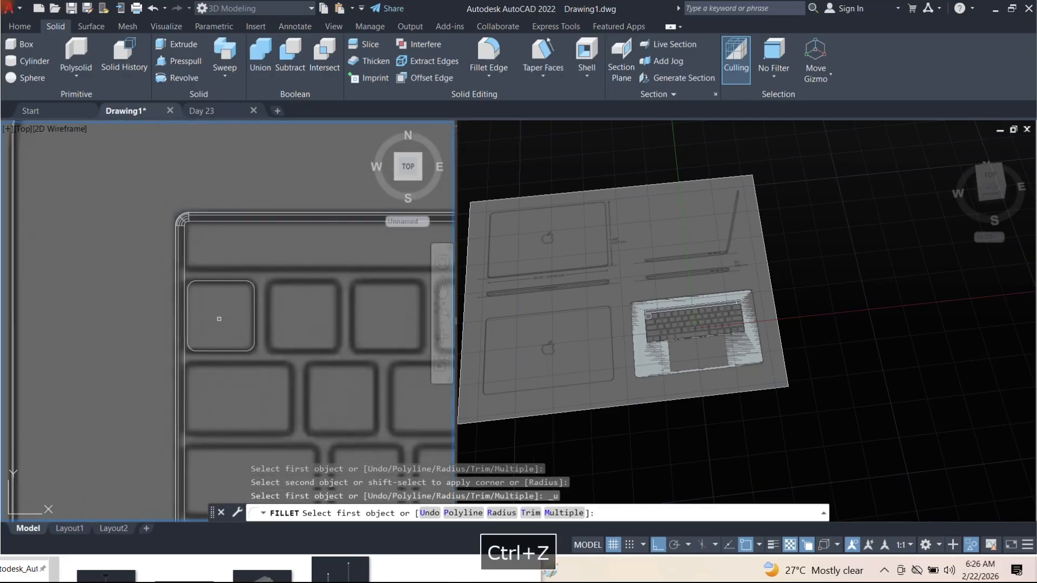
scroll(194, 333, "up", 4)
scroll(194, 334, "down", 2)
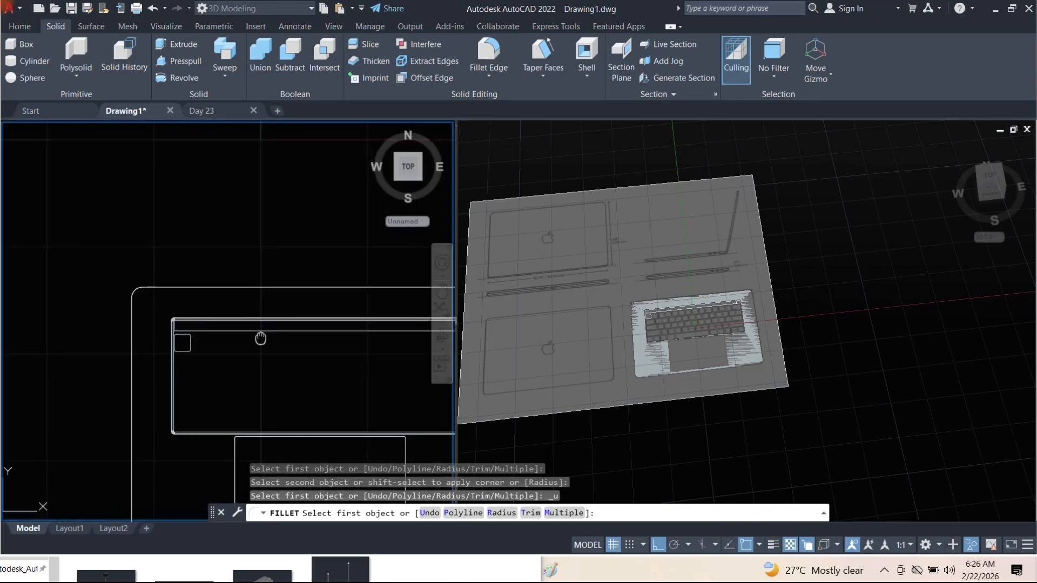
middle_click_drag(224, 331, 111, 321)
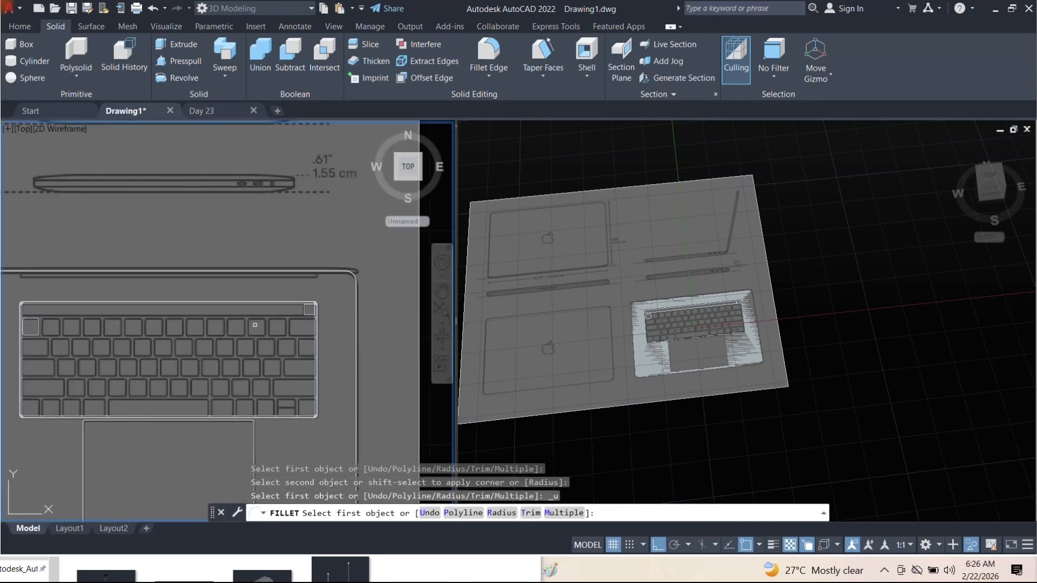
scroll(300, 315, "up", 5)
middle_click_drag(362, 289, 318, 310)
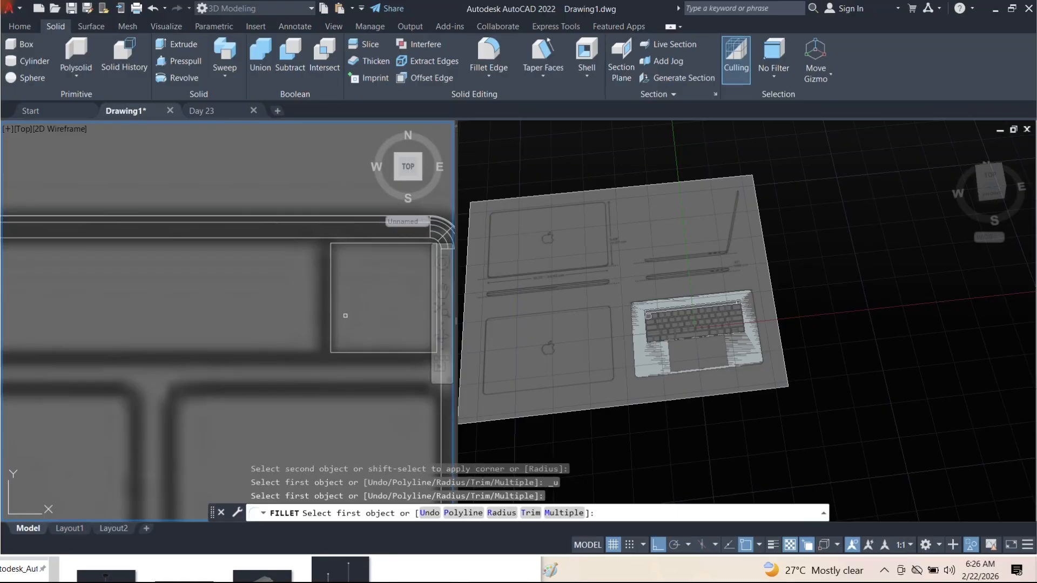
key("Escape")
key("Escape")
key("Escape")
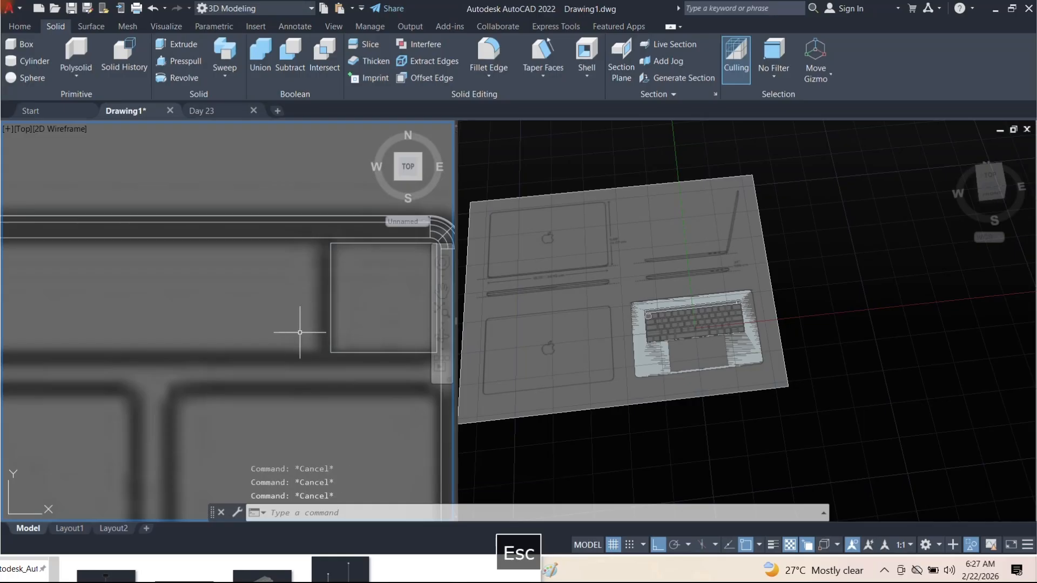
Start Fillet in Multiple mode with radius 0.2 and round the lower-left corner of the small key outline beside the Touch Bar
scroll(300, 335, "down", 5)
middle_click_drag(300, 336, 262, 336)
left_click(262, 336)
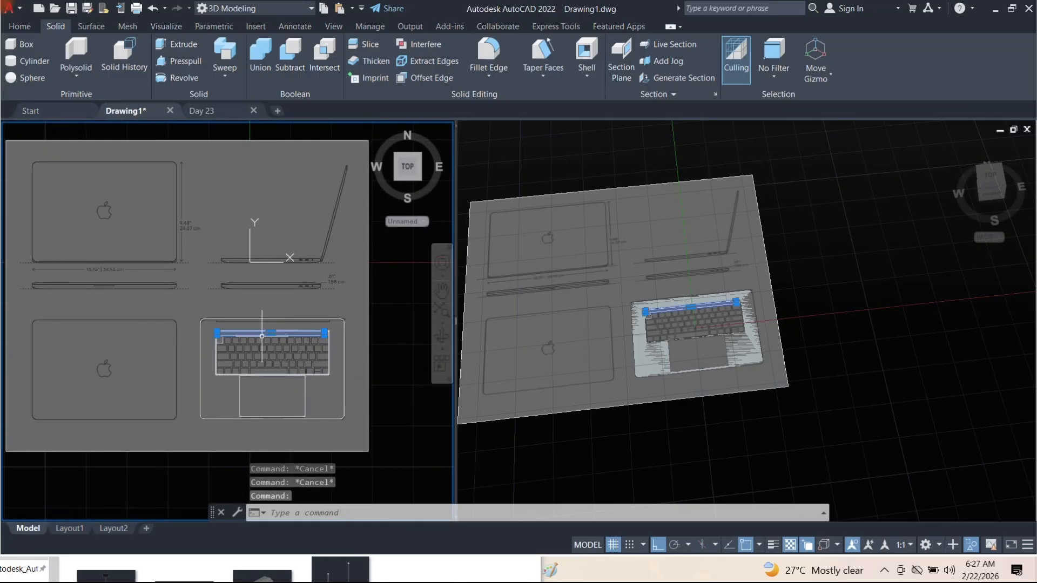
scroll(284, 349, "up", 10)
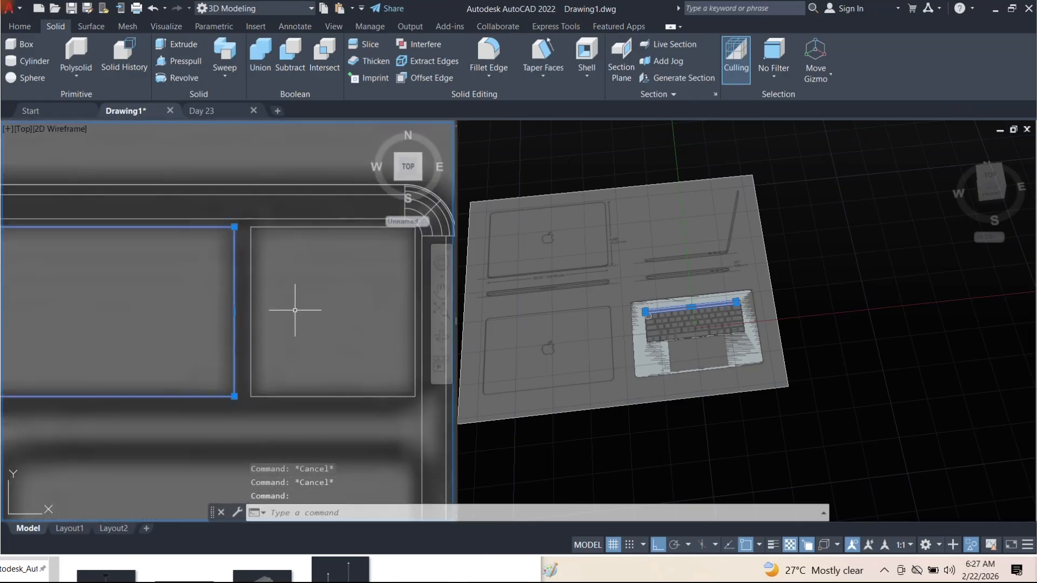
middle_click_drag(240, 319, 275, 337)
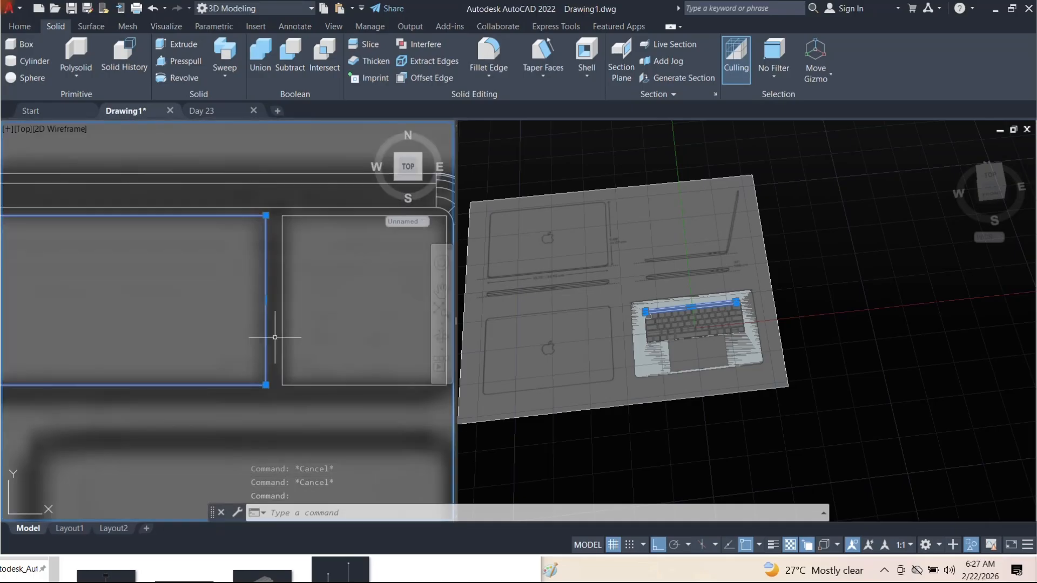
type("f")
key("space")
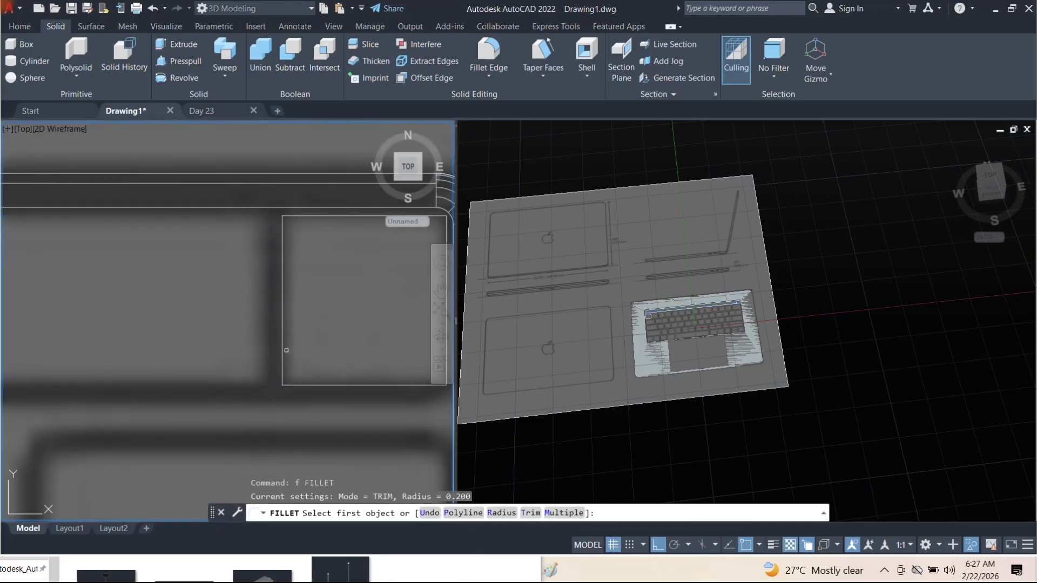
left_click(501, 513)
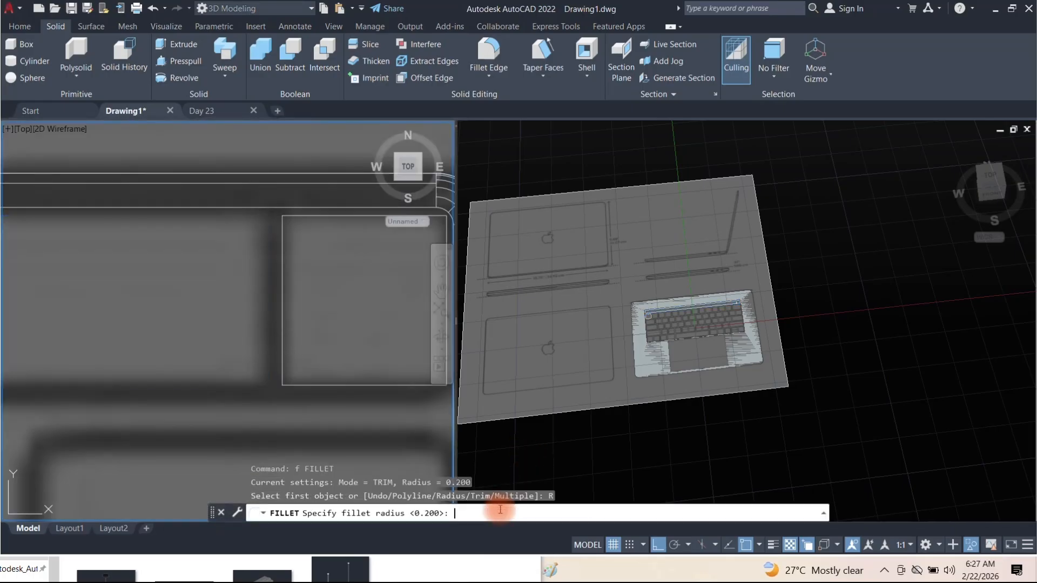
key("Return")
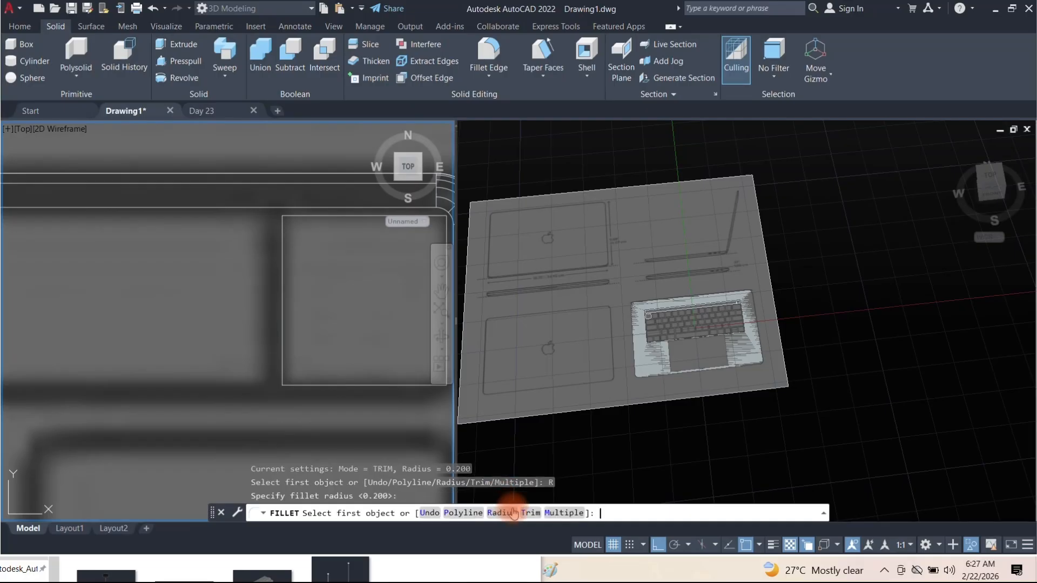
left_click(564, 512)
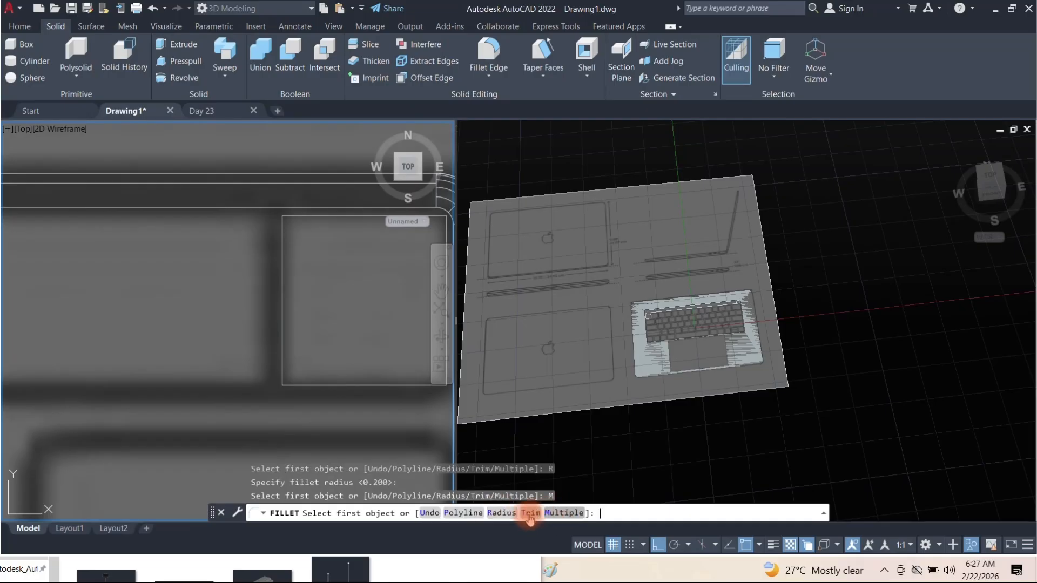
left_click(283, 345)
left_click(310, 387)
Continue the fillet in the Realistic 3D view, rounding the lower-right corner of the small key's polyline outline
scroll(304, 357, "down", 2)
middle_click_drag(331, 331, 304, 368)
scroll(274, 343, "up", 2)
scroll(258, 357, "down", 2)
scroll(258, 356, "down", 3)
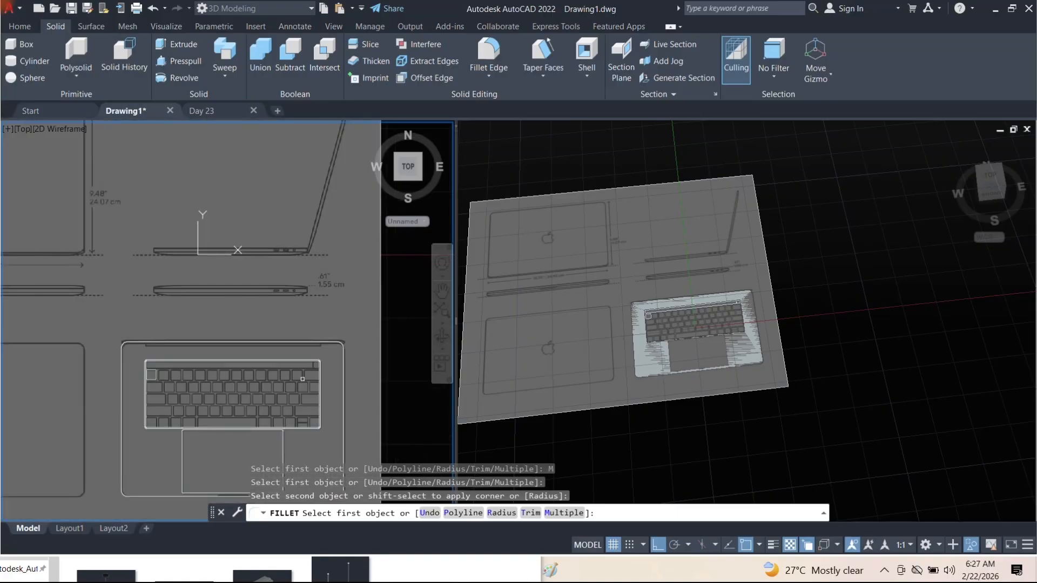
scroll(303, 379, "up", 8)
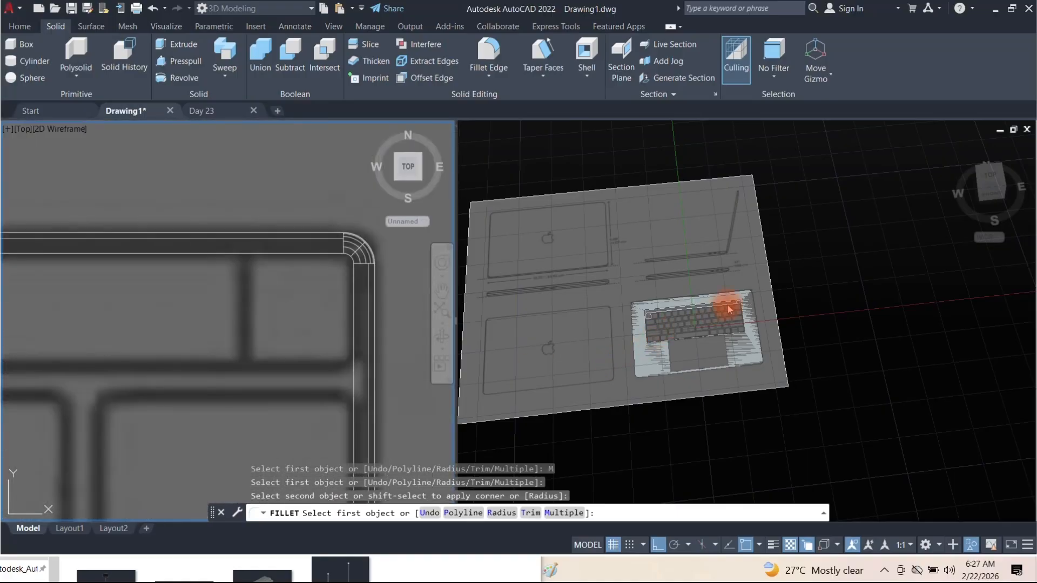
left_click(729, 309)
scroll(719, 301, "up", 5)
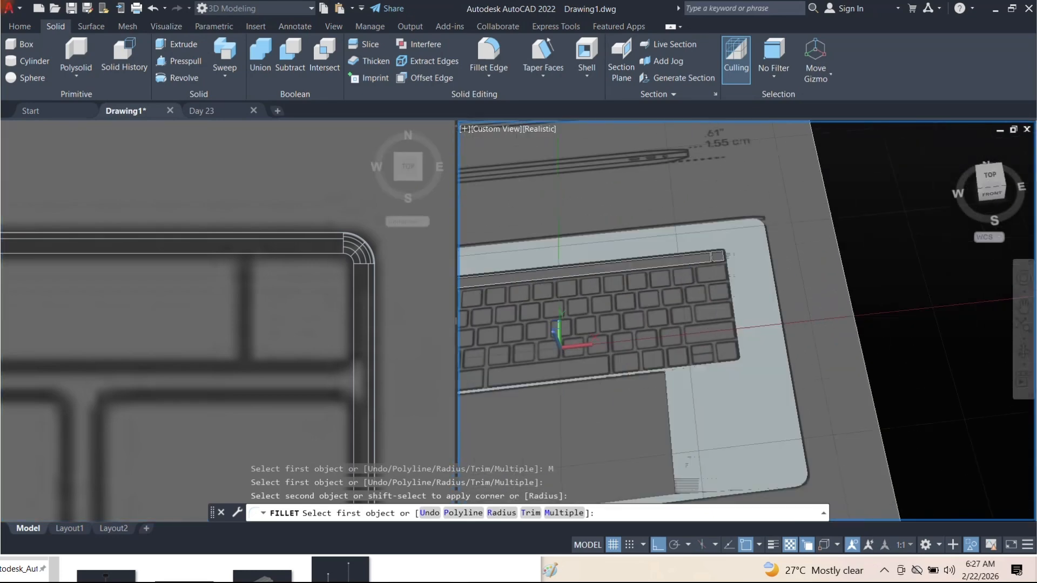
scroll(739, 301, "up", 2)
middle_click_drag(683, 243, 708, 331)
scroll(735, 394, "up", 1)
scroll(710, 334, "up", 3)
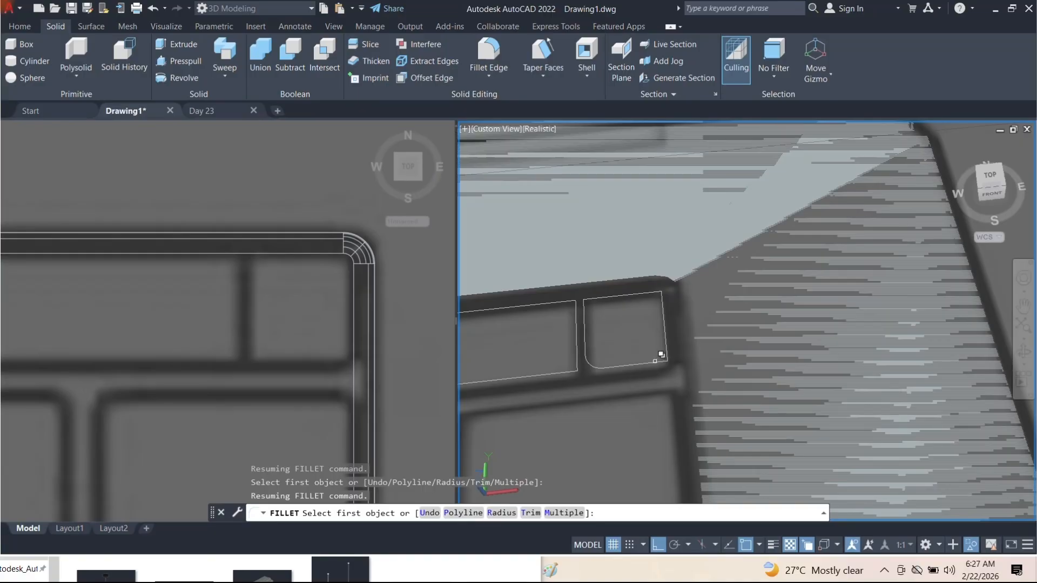
left_click(660, 351)
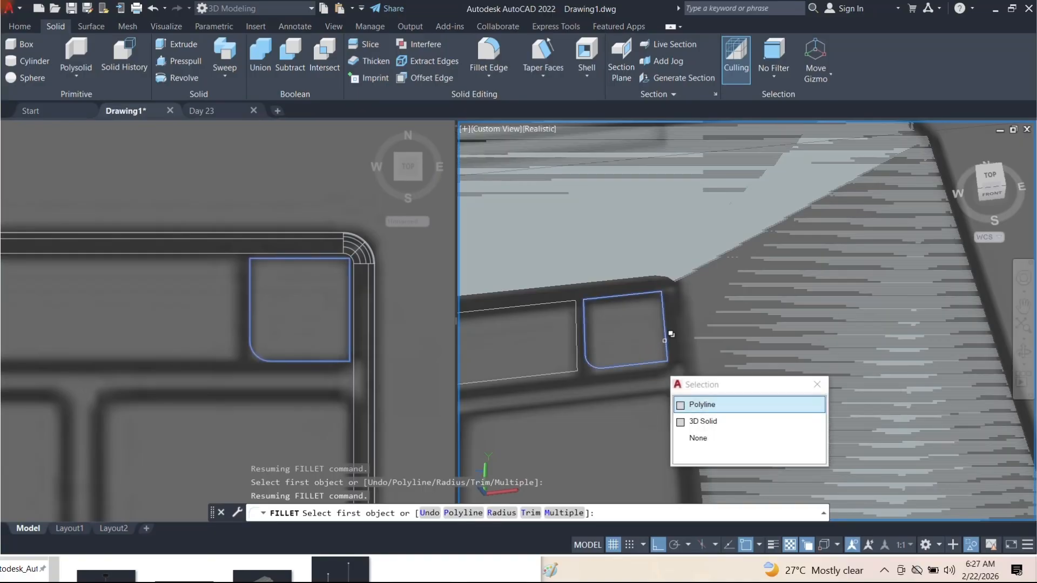
left_click(699, 405)
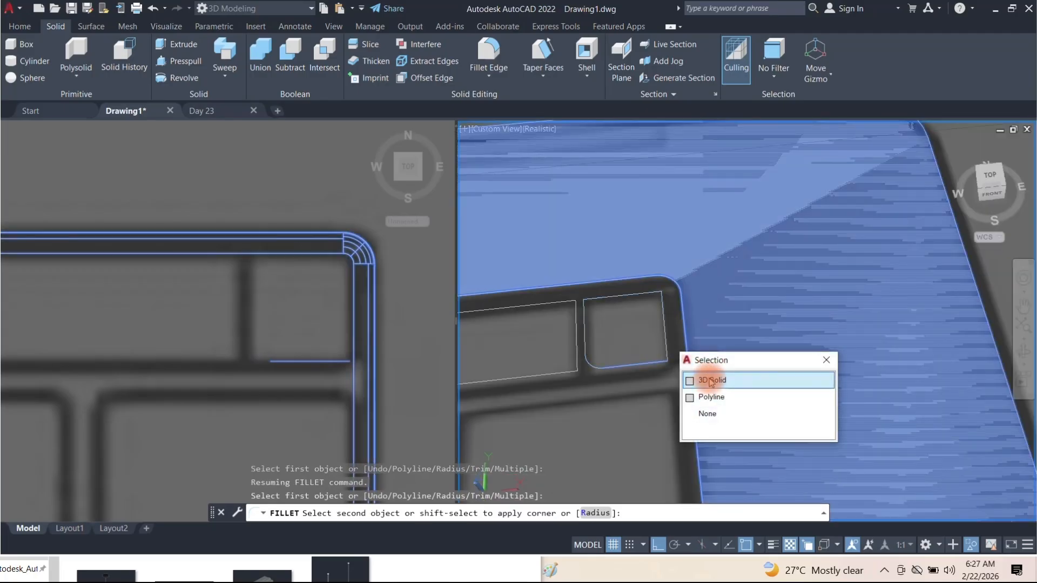
left_click(709, 397)
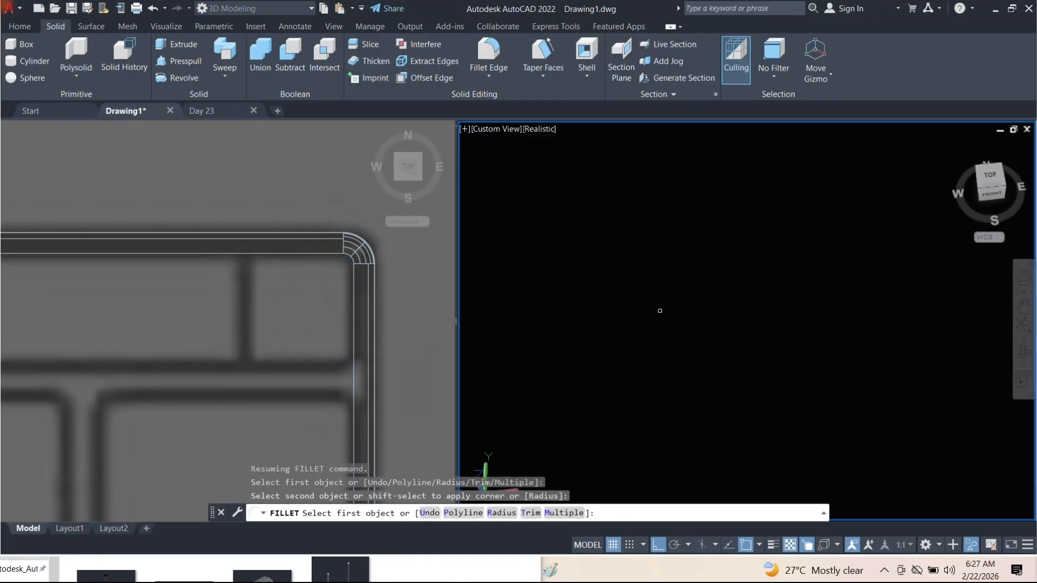
Round the upper-right and upper-left corners of the small key's polyline outline with the 0.2 fillet
middle_click_drag(713, 304, 700, 343)
scroll(700, 344, "up", 2)
left_click(687, 371)
left_click(722, 410)
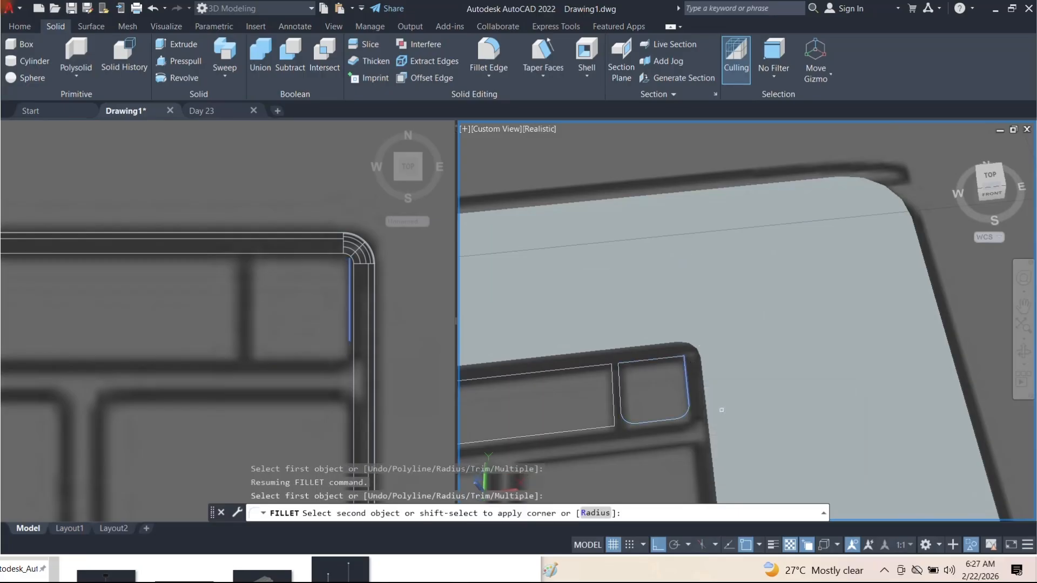
left_click(674, 372)
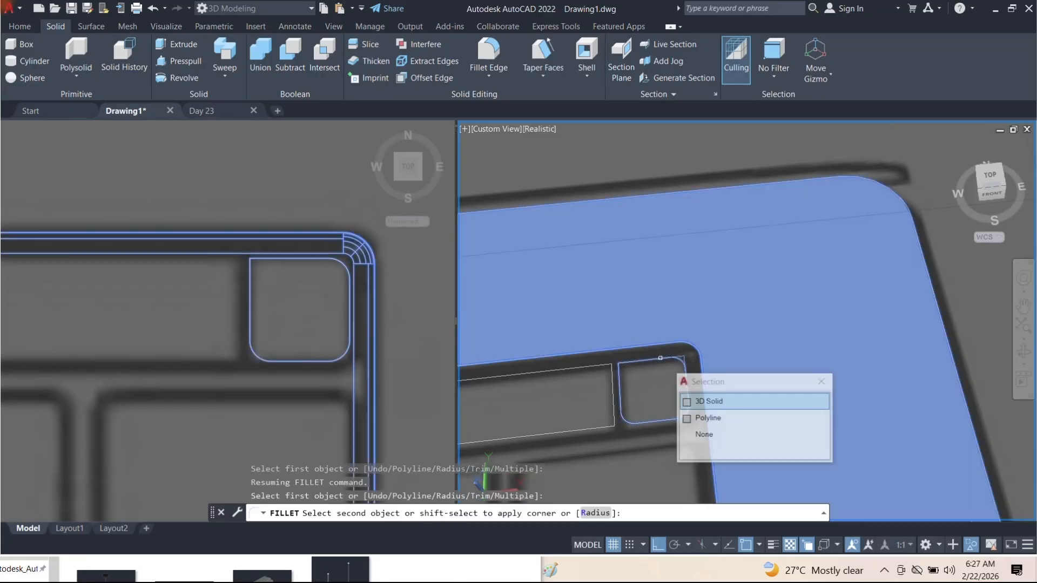
left_click(710, 418)
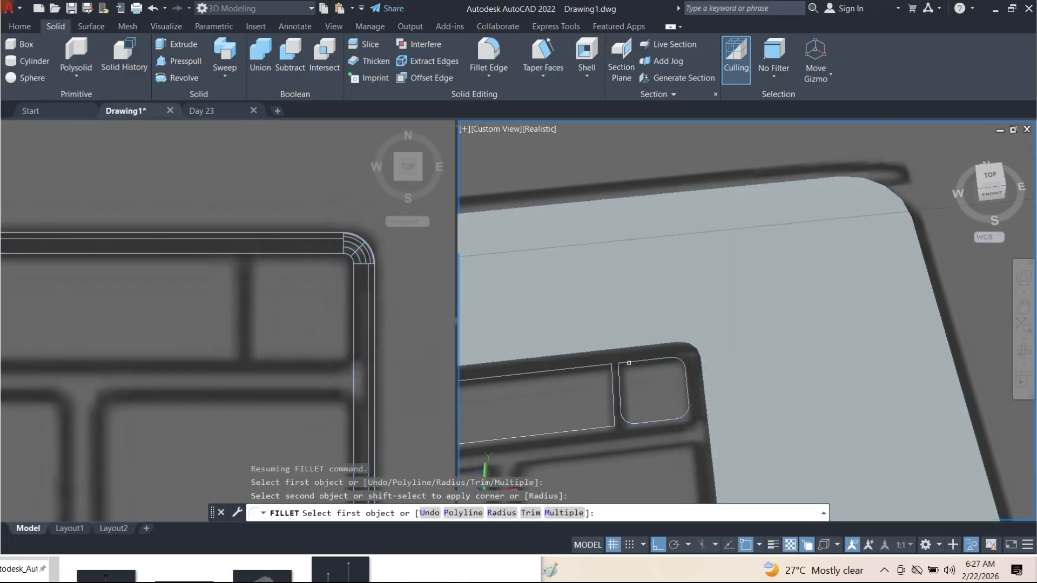
left_click(628, 363)
left_click(661, 405)
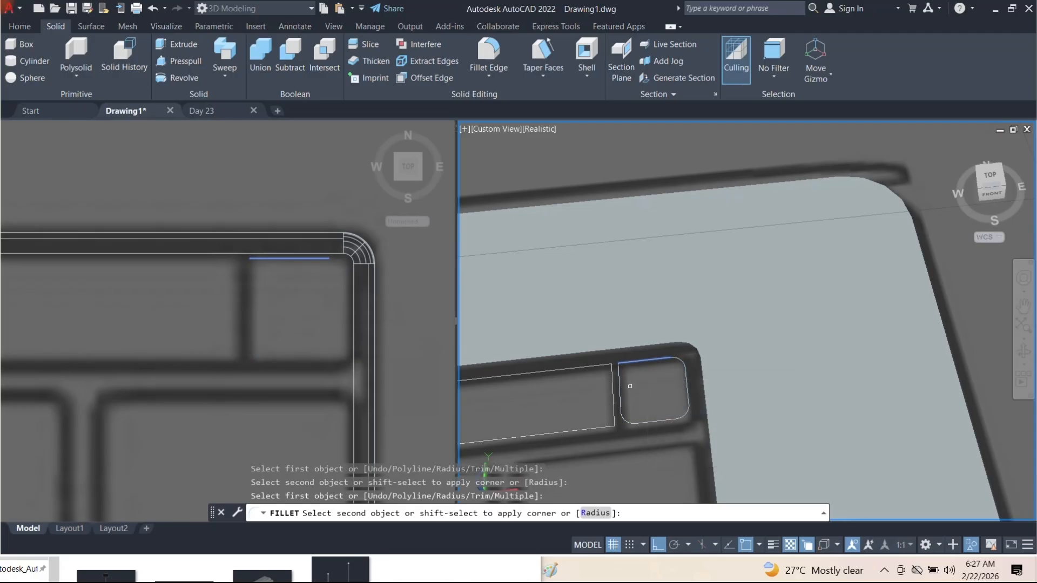
left_click(628, 376)
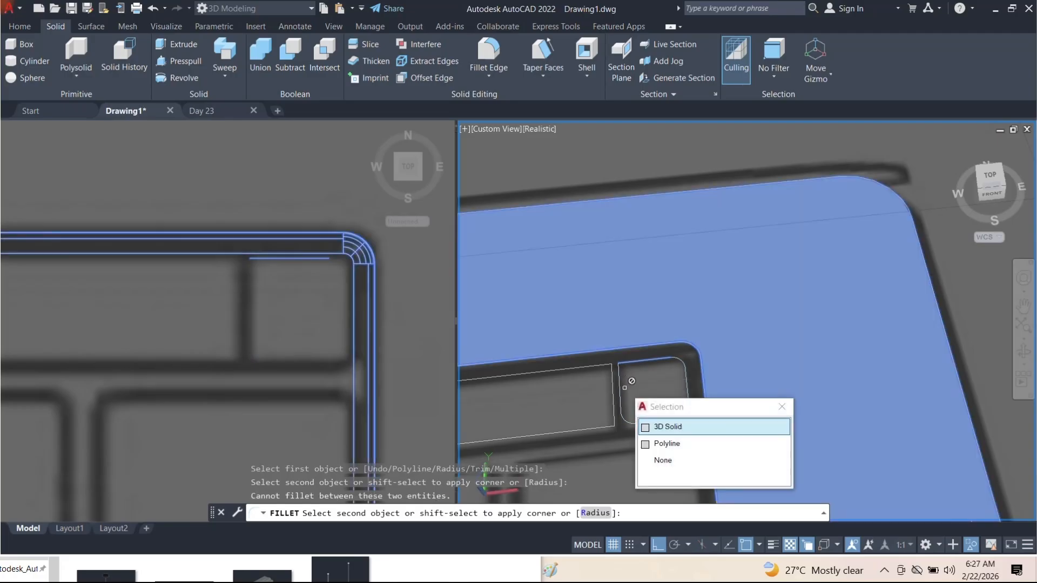
left_click(659, 443)
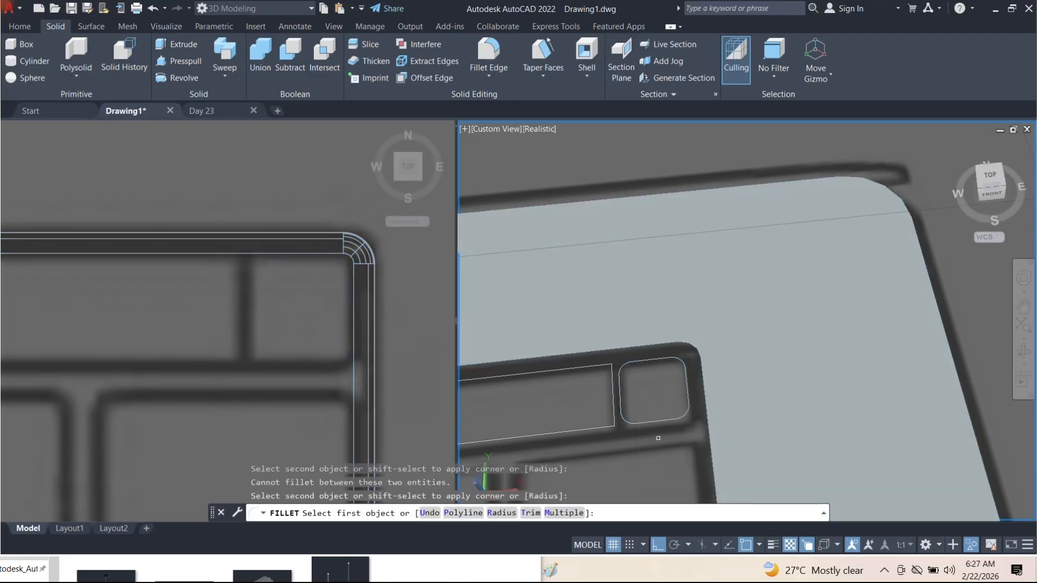
Round the lower-right and upper-right corners of the Touch Bar's polyline outline with the 0.2 fillet
left_click(619, 397)
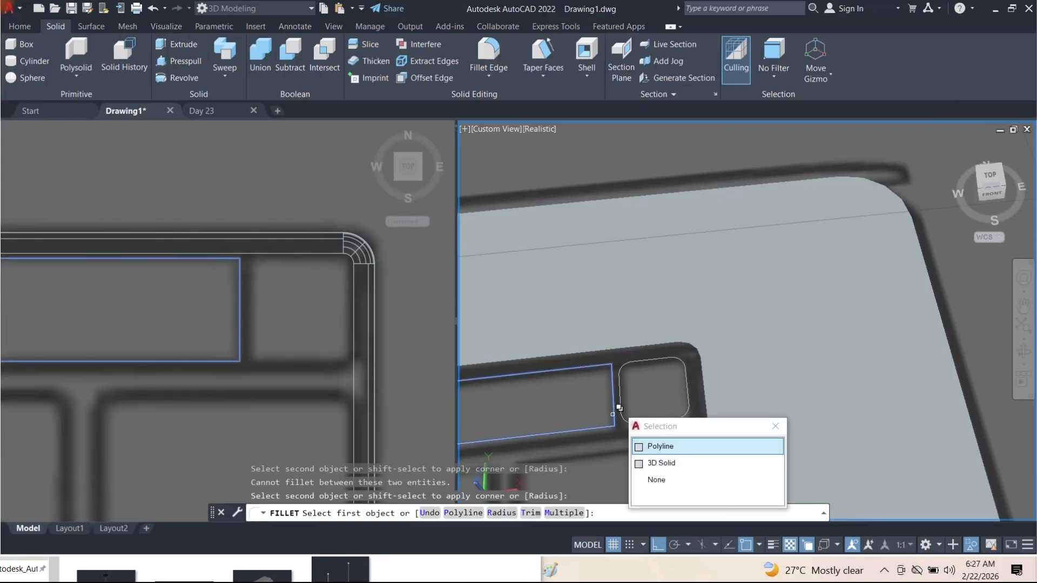
left_click(655, 446)
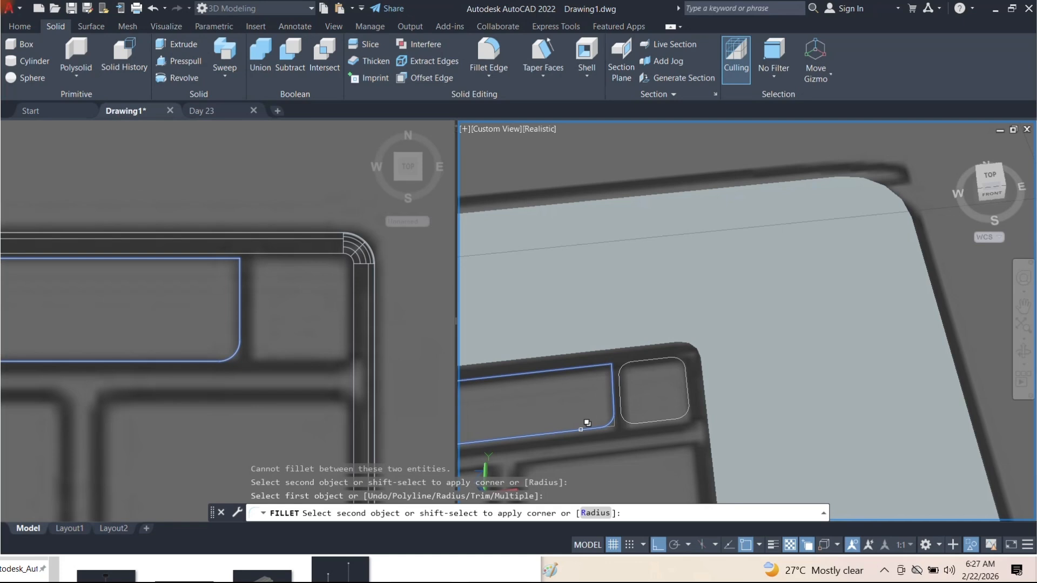
left_click(587, 423)
left_click(630, 471)
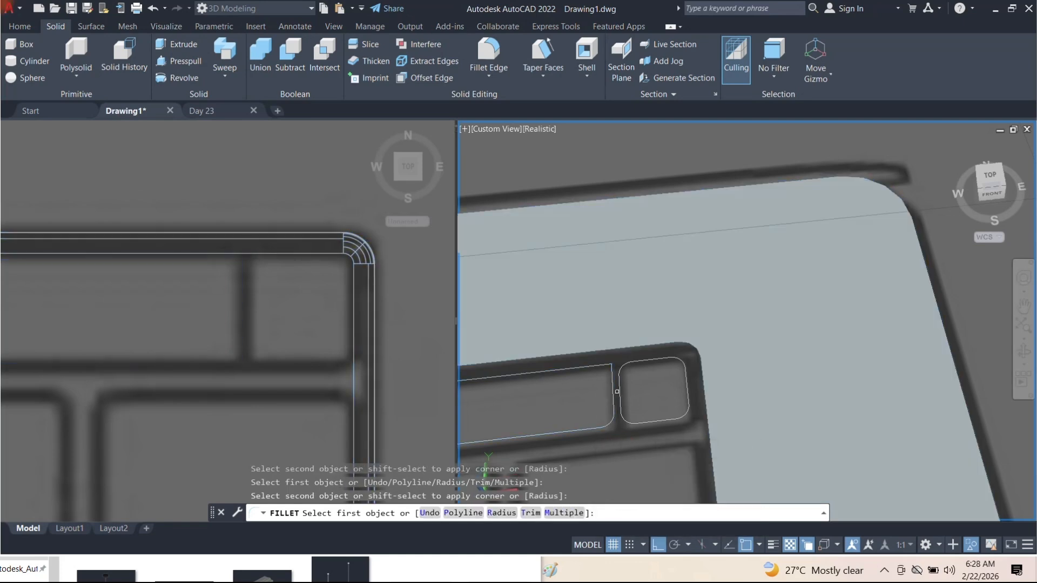
left_click(620, 372)
left_click(651, 420)
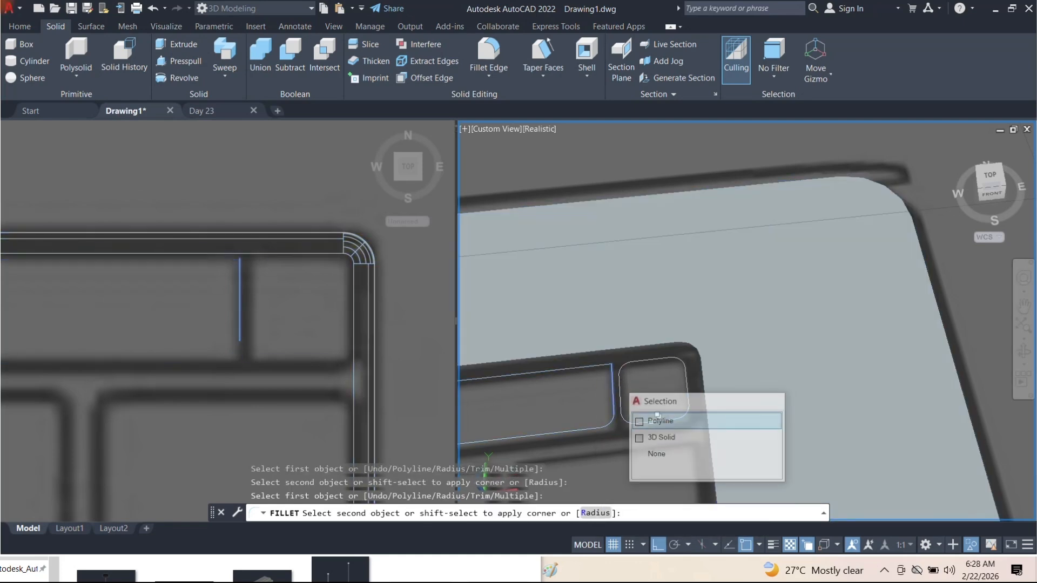
left_click(568, 366)
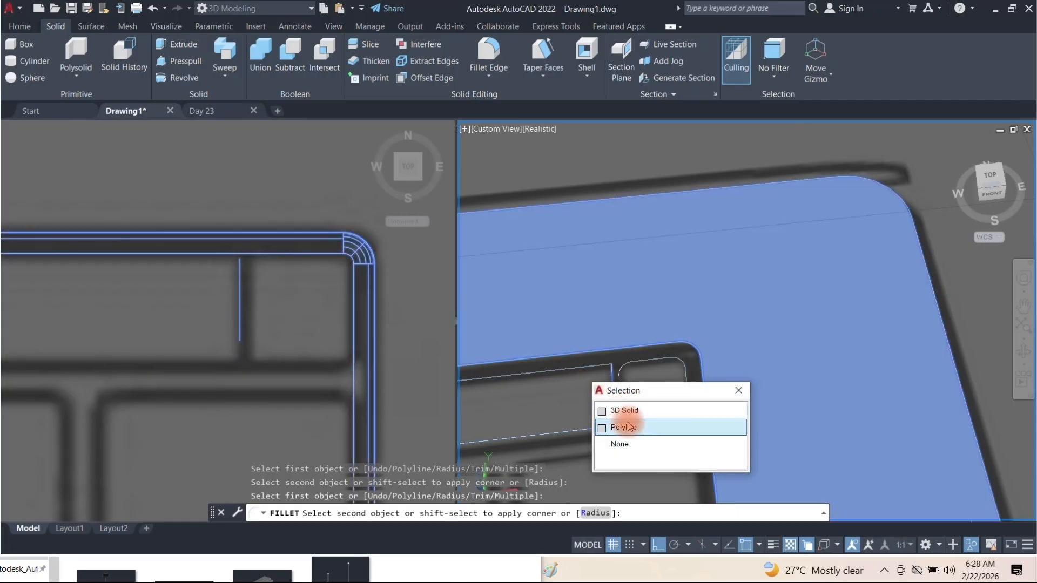
left_click(621, 426)
scroll(745, 324, "down", 10)
middle_click_drag(545, 377, 637, 377)
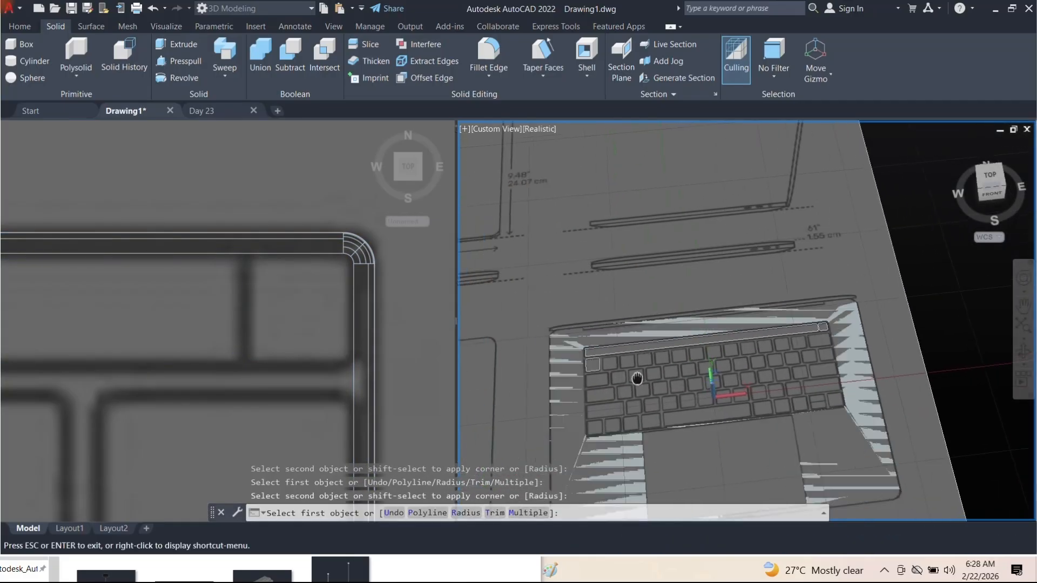
Round the lower-left corner of the Touch Bar's polyline outline with the 0.2 fillet
scroll(686, 308, "up", 5)
middle_click_drag(594, 305, 723, 312)
middle_click_drag(596, 360, 707, 339)
scroll(623, 359, "up", 5)
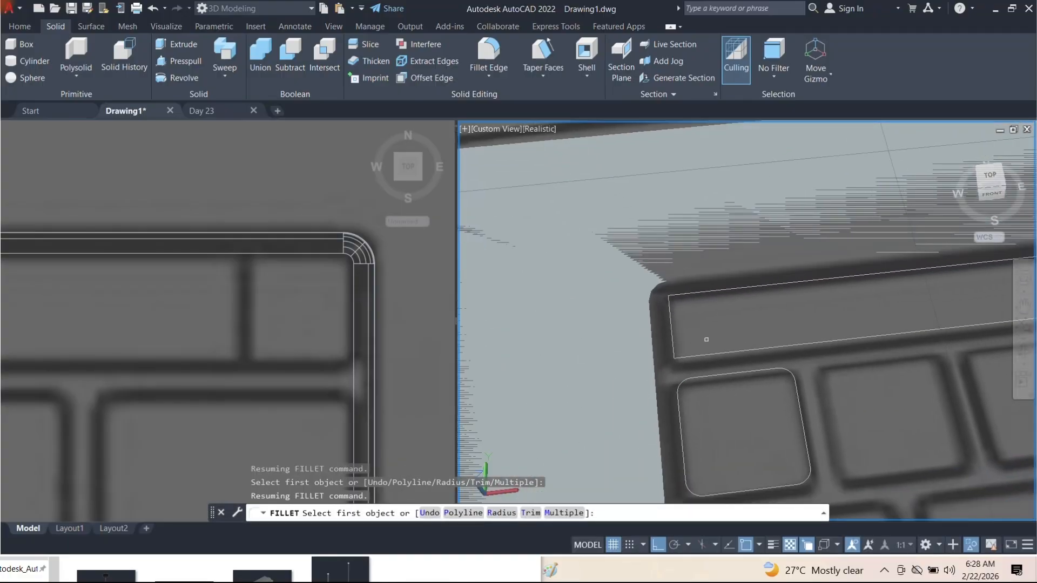
left_click(672, 339)
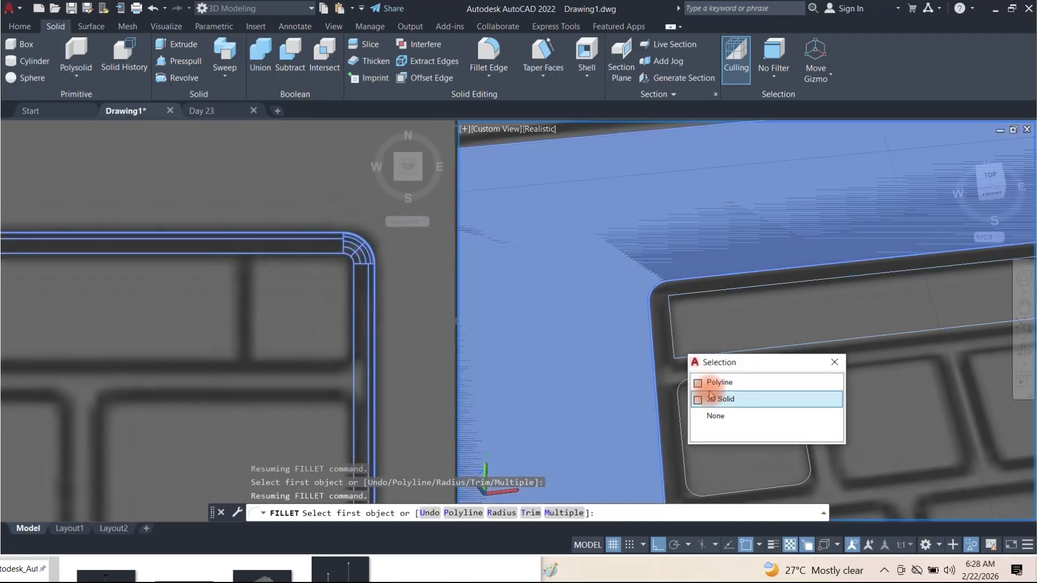
left_click(710, 379)
left_click(718, 349)
left_click(759, 412)
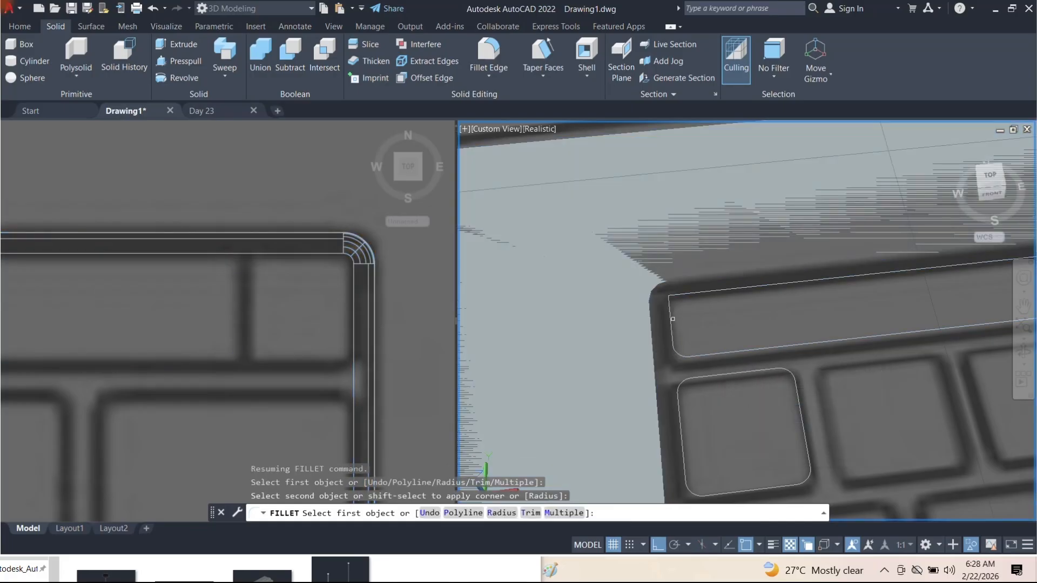
Round the upper-left corner of the Touch Bar's polyline outline with the 0.2 fillet and end the Fillet command
left_click(671, 316)
left_click(712, 358)
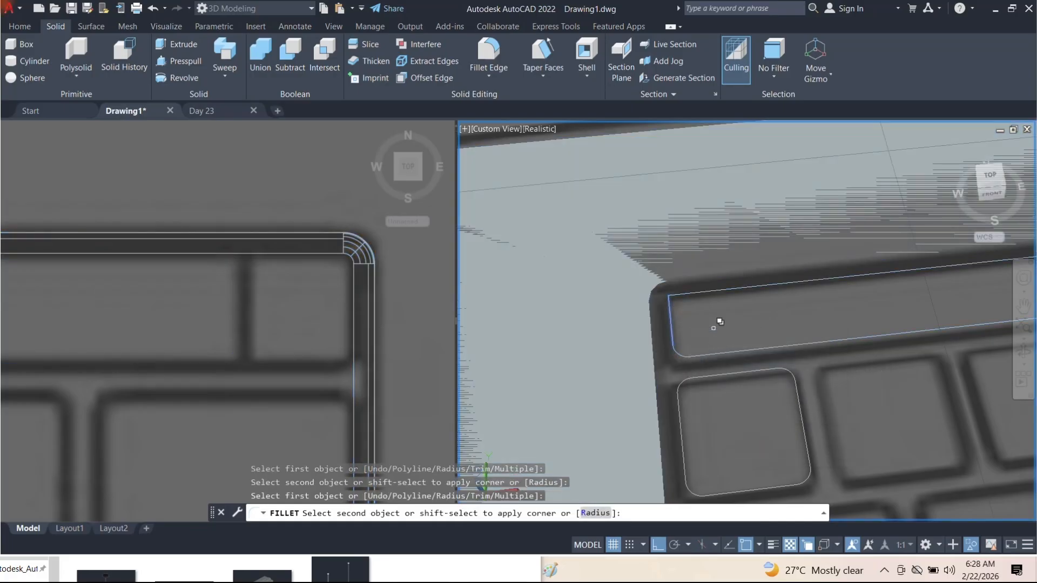
left_click(712, 292)
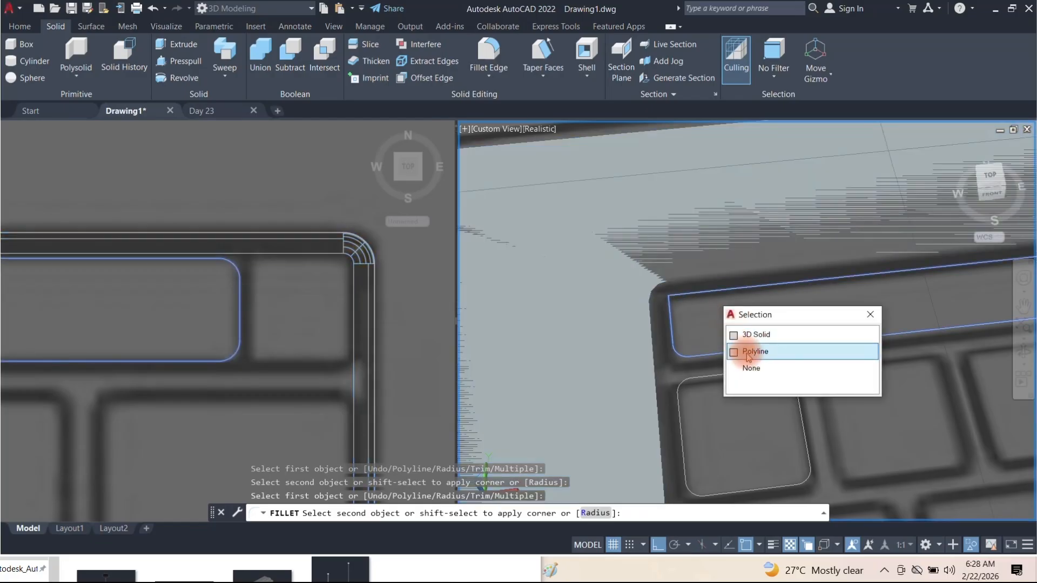
left_click(747, 352)
scroll(684, 338, "down", 8)
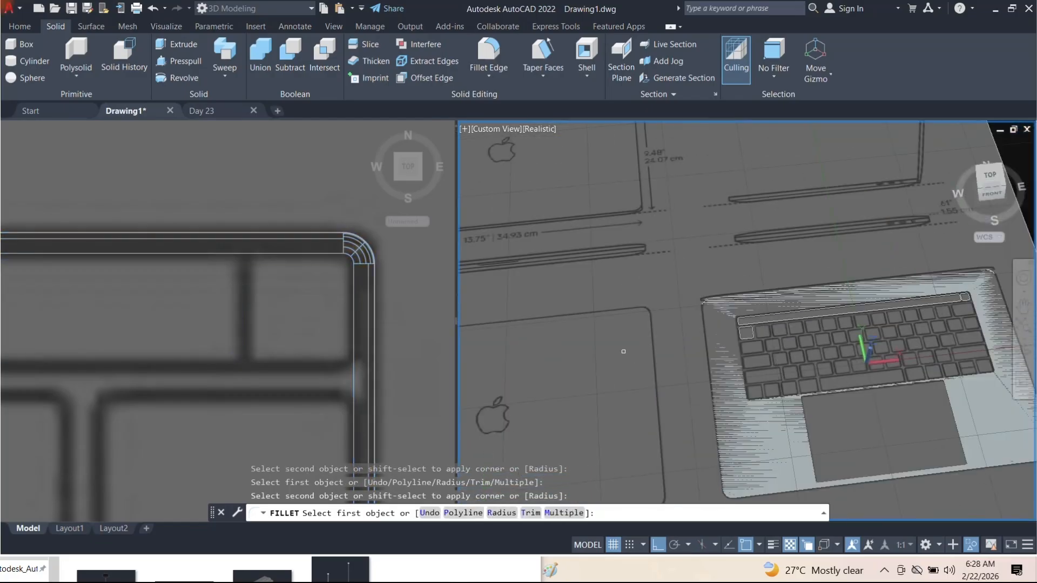
key("Escape")
key("Escape")
key("Escape")
Copy the rounded first key outline by its upper-left corner onto the second key of the top key row
left_click(382, 312)
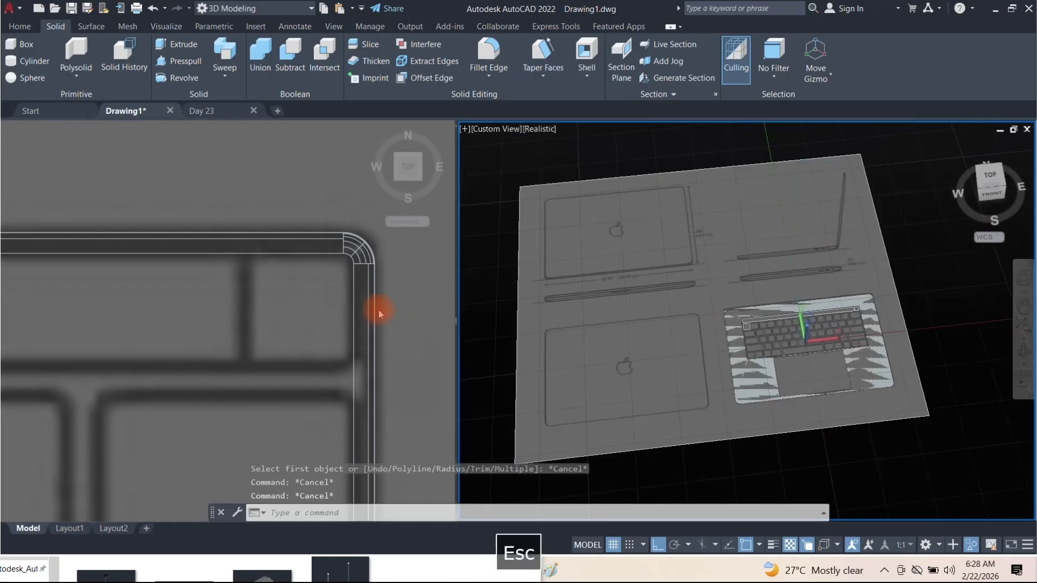
scroll(403, 280, "down", 3)
scroll(221, 316, "down", 2)
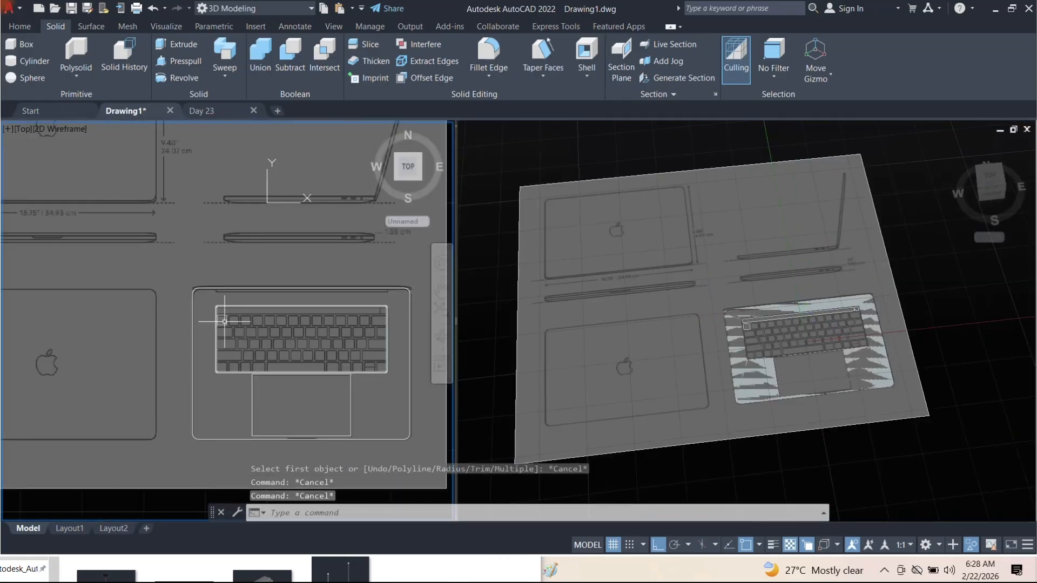
scroll(220, 317, "up", 5)
left_click(249, 332)
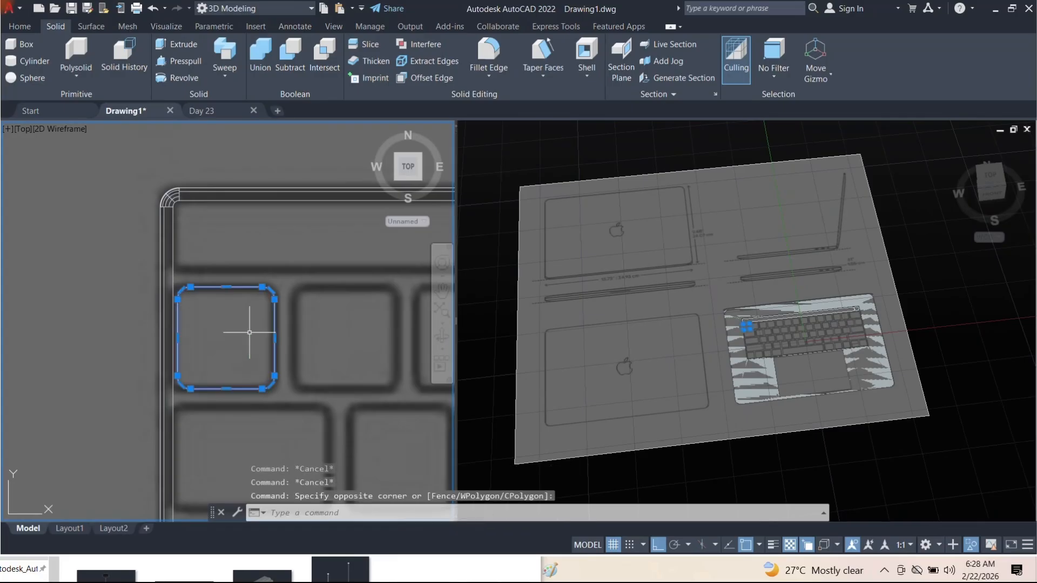
type("co")
key("Return")
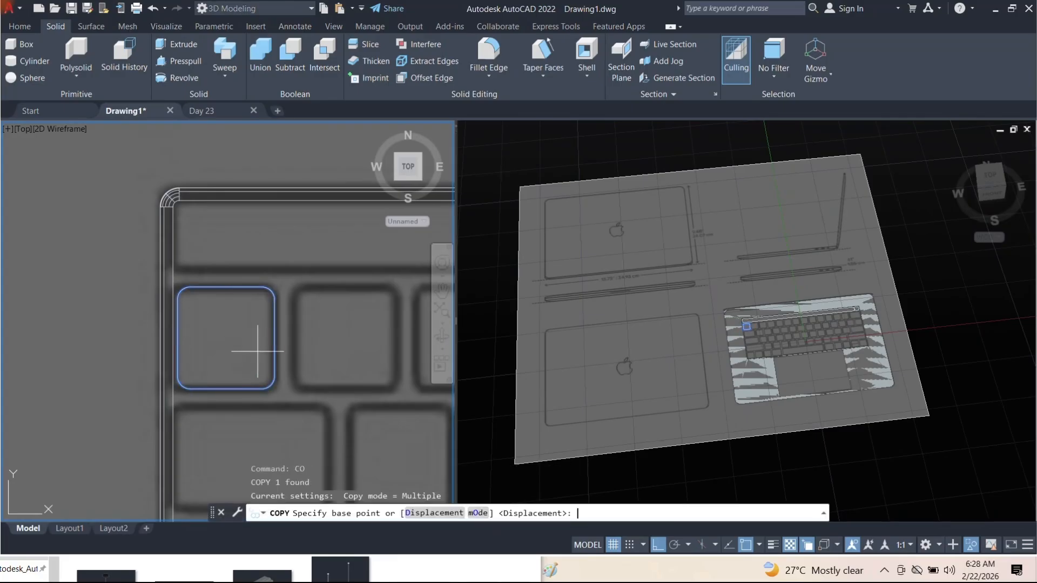
scroll(192, 309, "up", 5)
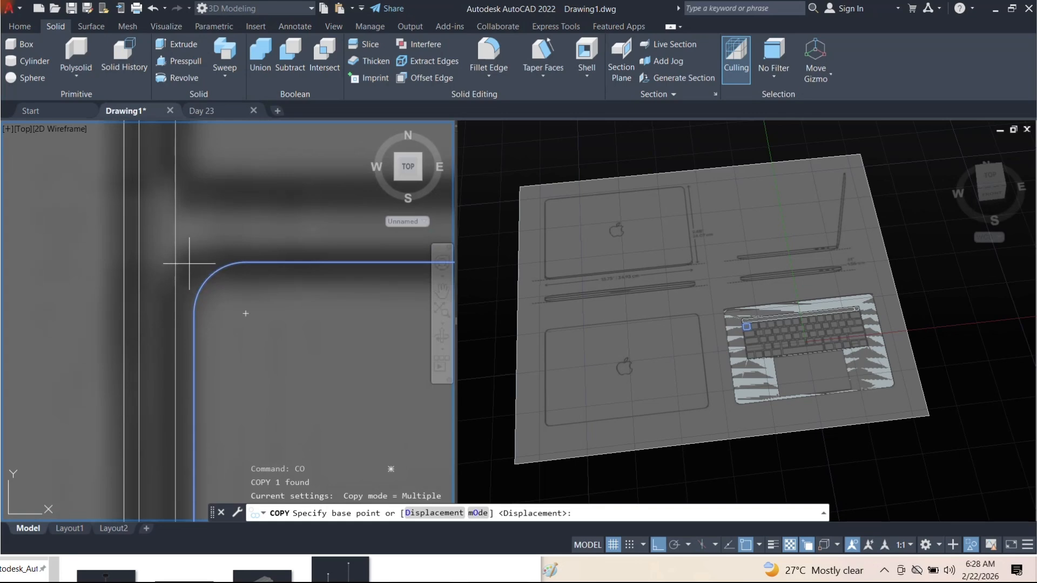
left_click(192, 263)
scroll(197, 261, "down", 5)
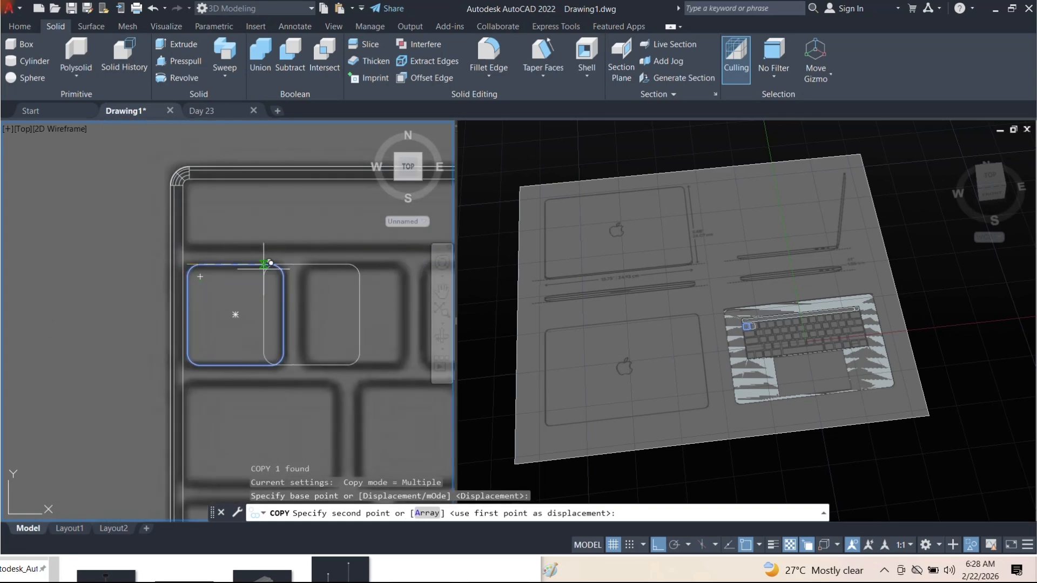
left_click(309, 257)
Place further copies of the key outline on the third, fourth and fifth keys of the top key row
middle_click_drag(301, 260, 95, 262)
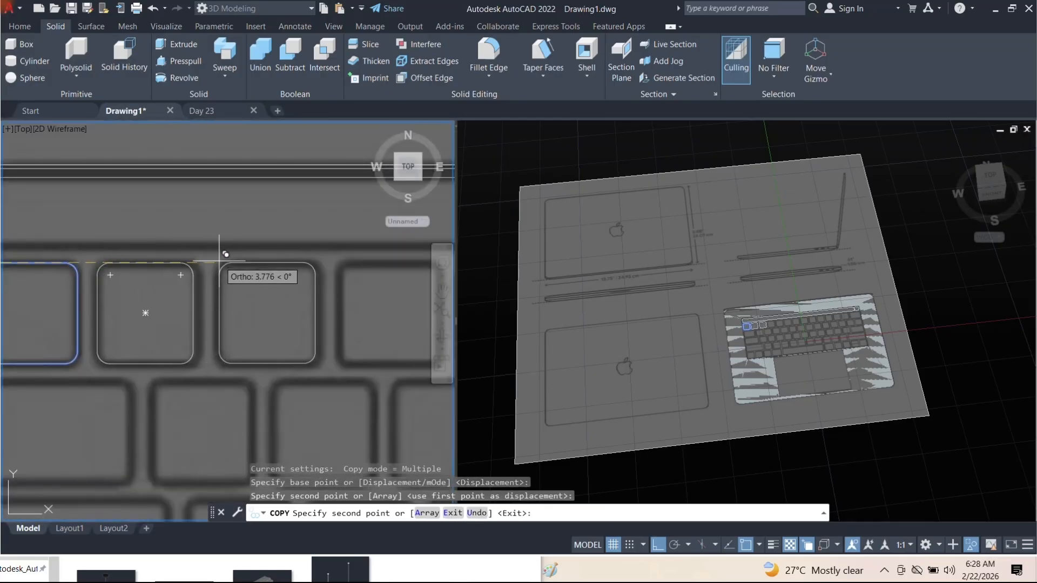
left_click(218, 262)
middle_click_drag(218, 262, 68, 263)
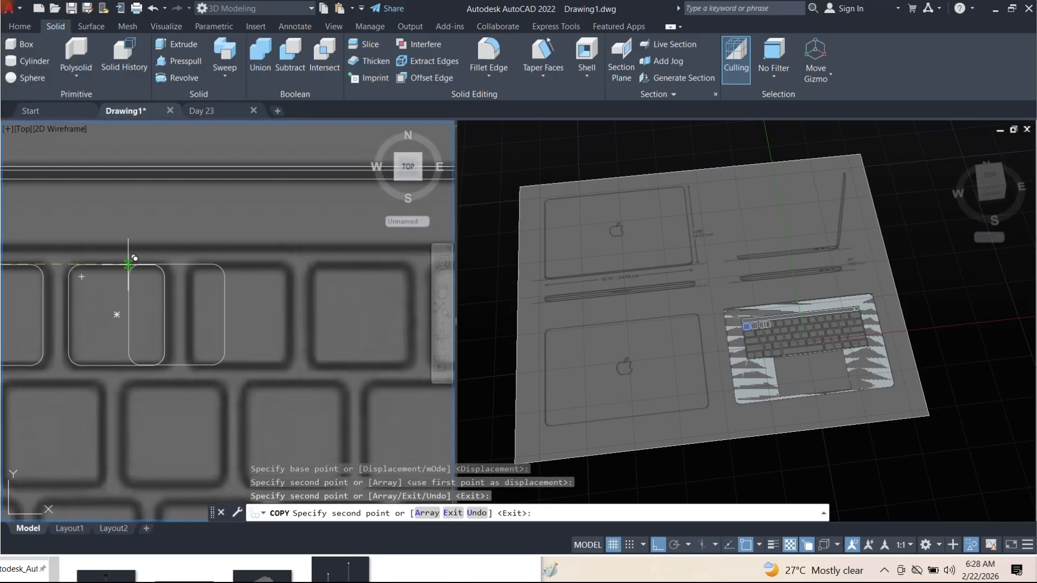
left_click(189, 263)
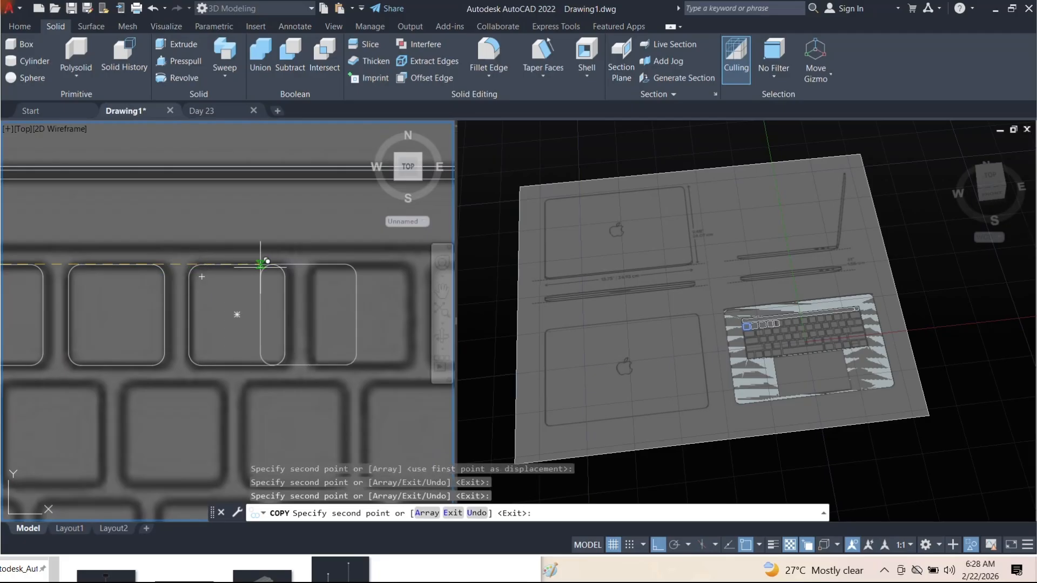
left_click(311, 264)
middle_click_drag(311, 264, 157, 263)
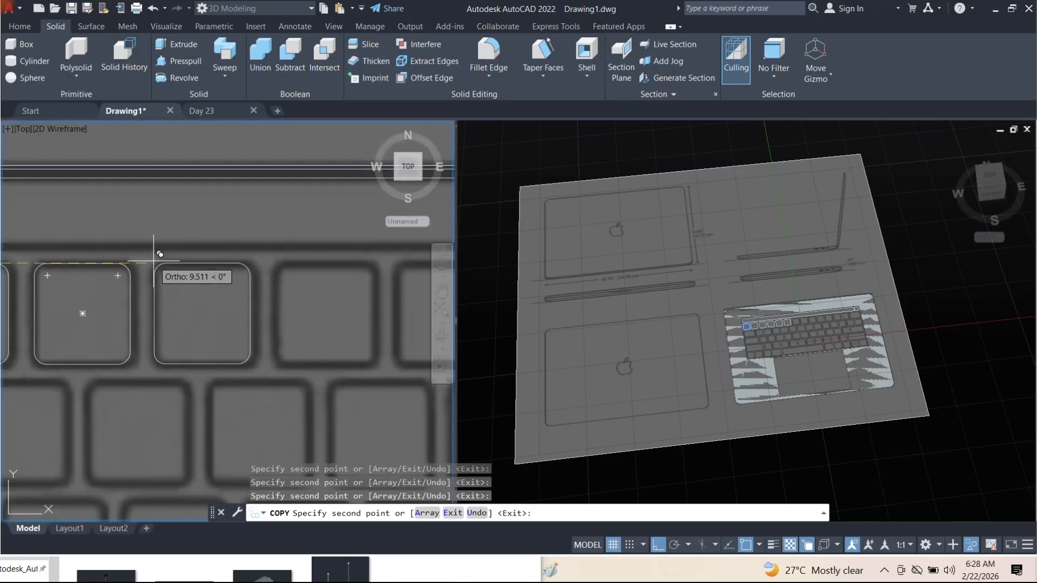
Continue copying the key outline onto the sixth through tenth keys of the top key row
middle_click_drag(275, 262, 209, 262)
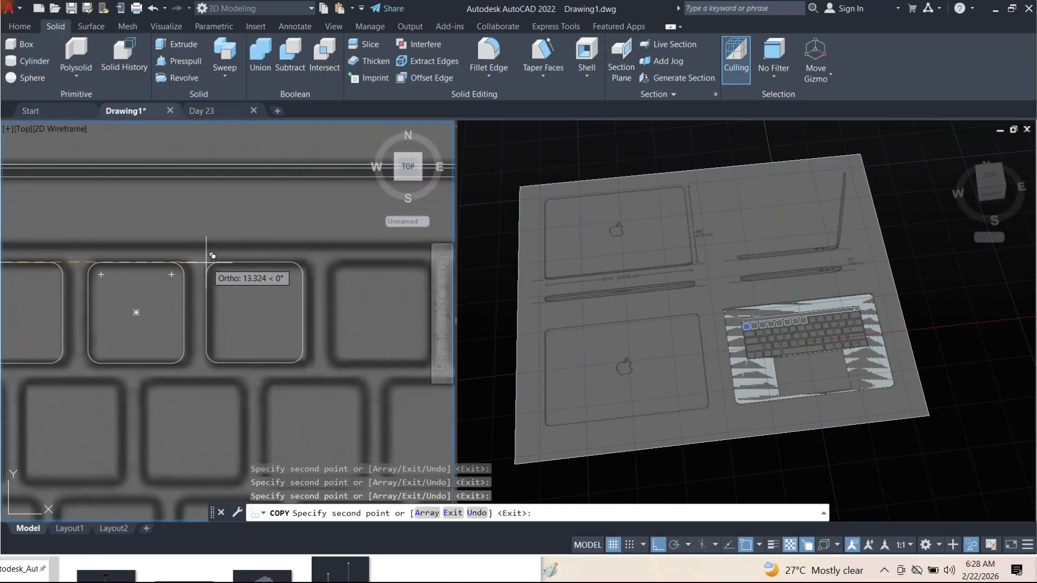
middle_click_drag(210, 262, 40, 253)
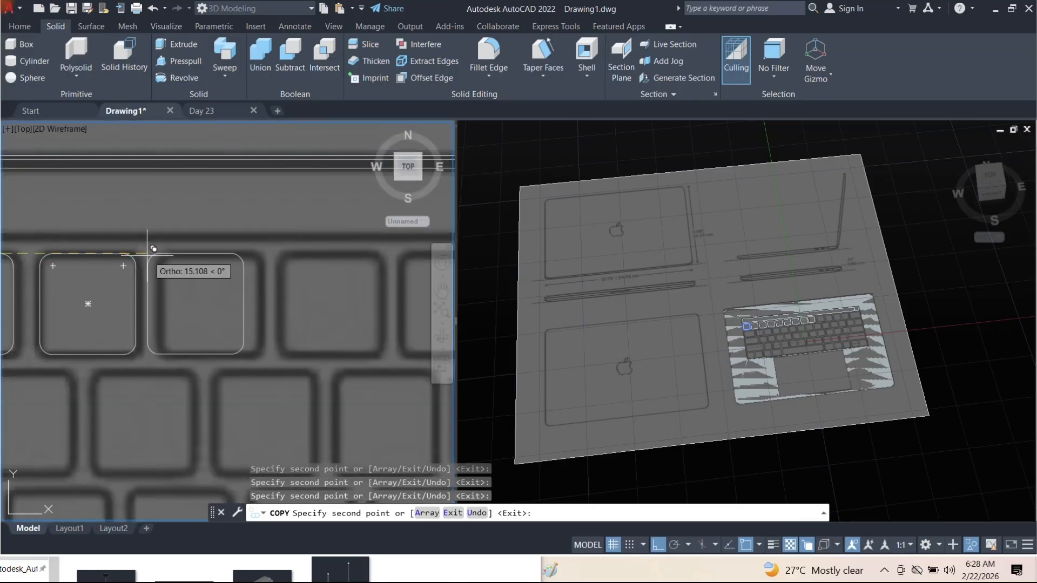
left_click(161, 252)
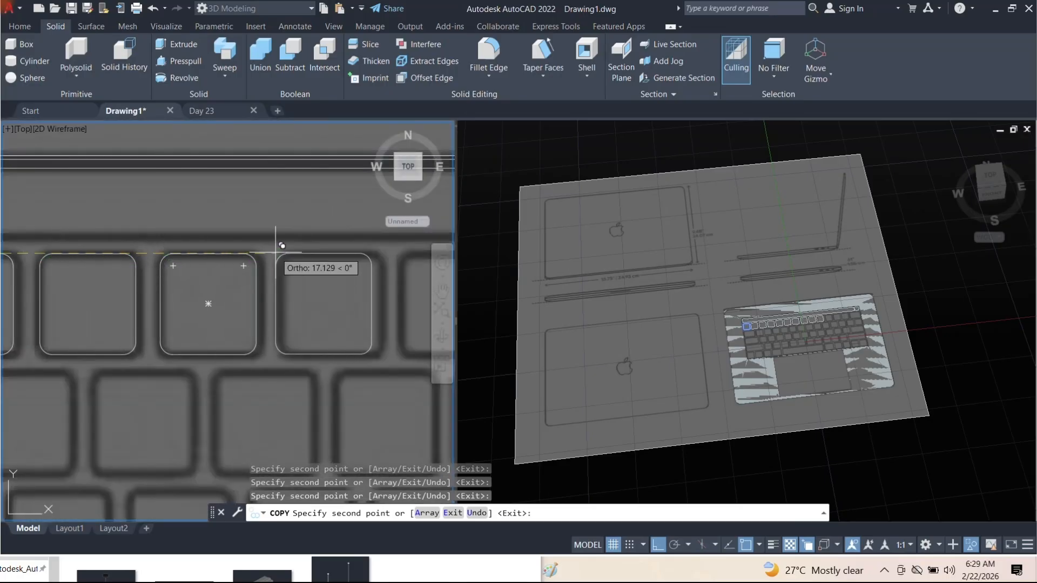
middle_click_drag(280, 252, 105, 248)
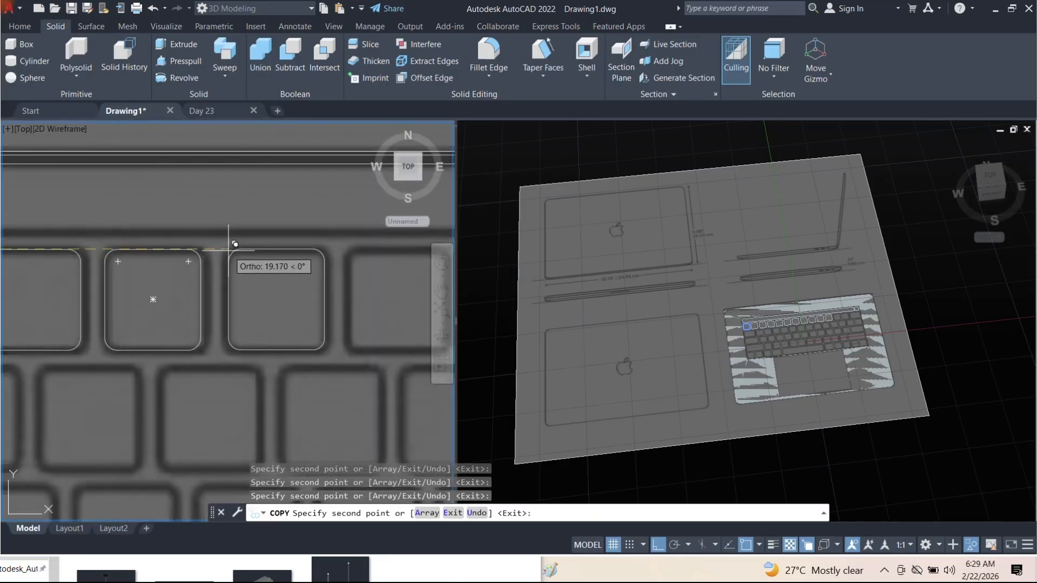
Copy the key outline onto the eleventh through thirteenth keys and the wide key that ends the top key row
middle_click_drag(235, 244, 169, 243)
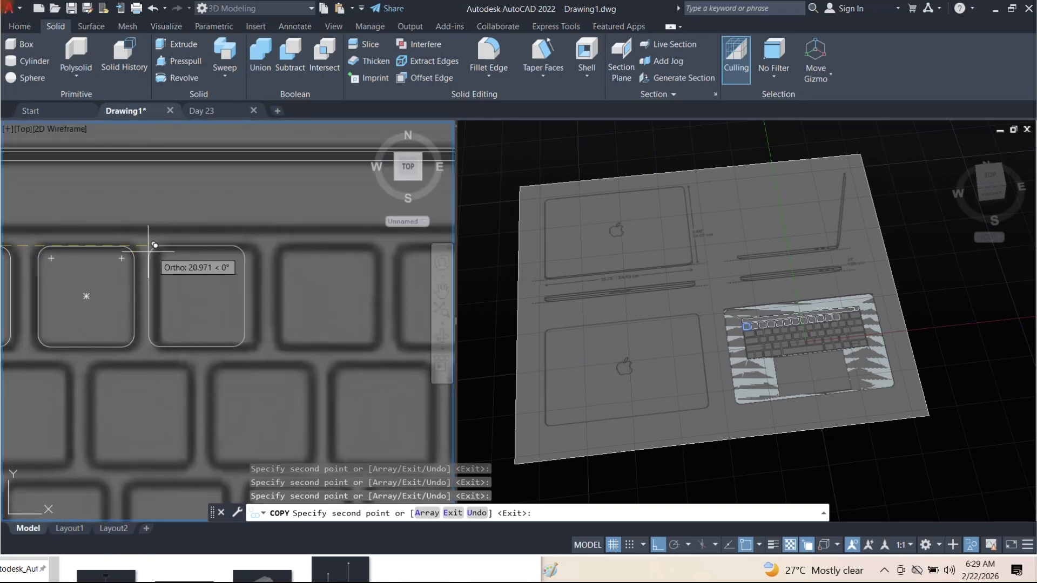
left_click(163, 243)
middle_click_drag(227, 239, 181, 245)
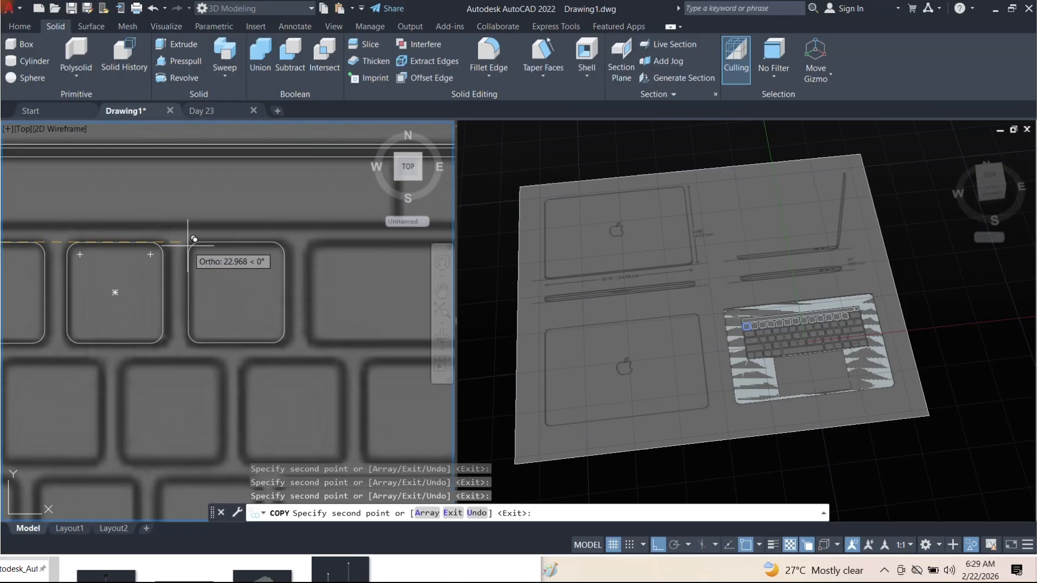
middle_click_drag(189, 243, 167, 231)
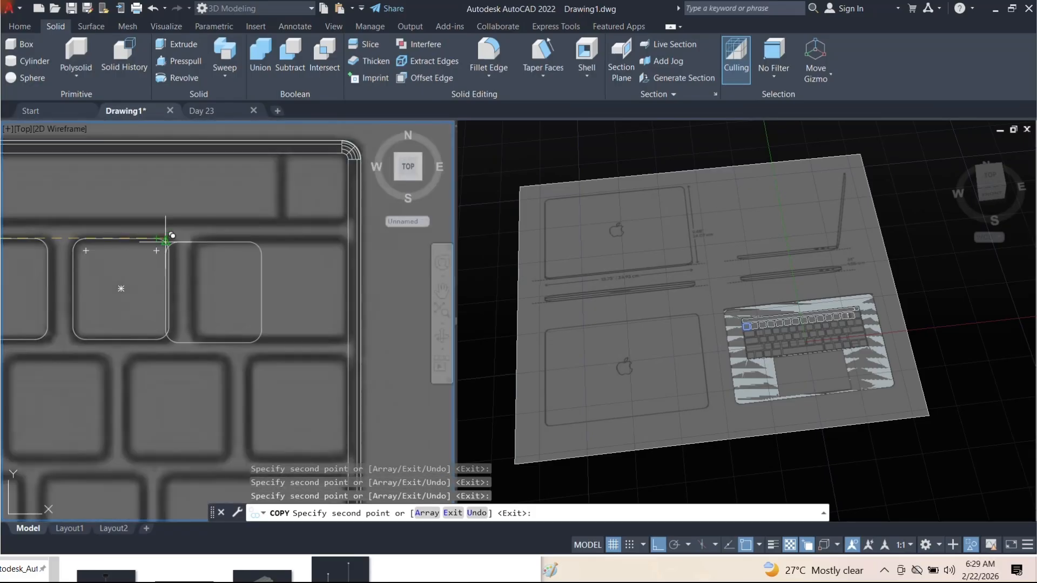
left_click(193, 237)
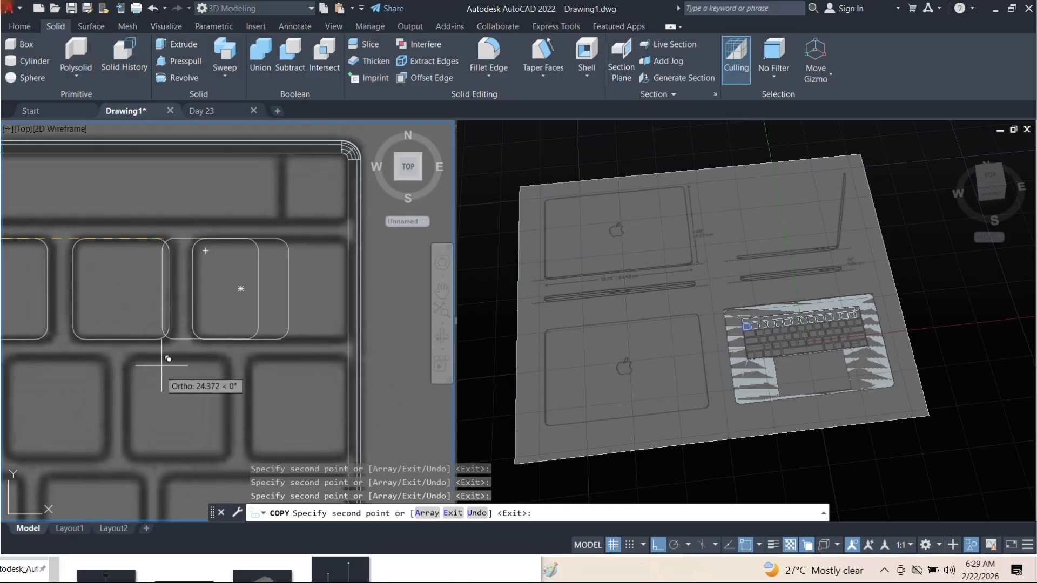
Copy the key outline straight down onto the wide first key of the second key row
scroll(162, 346, "down", 6)
scroll(267, 327, "down", 1)
scroll(162, 324, "up", 1)
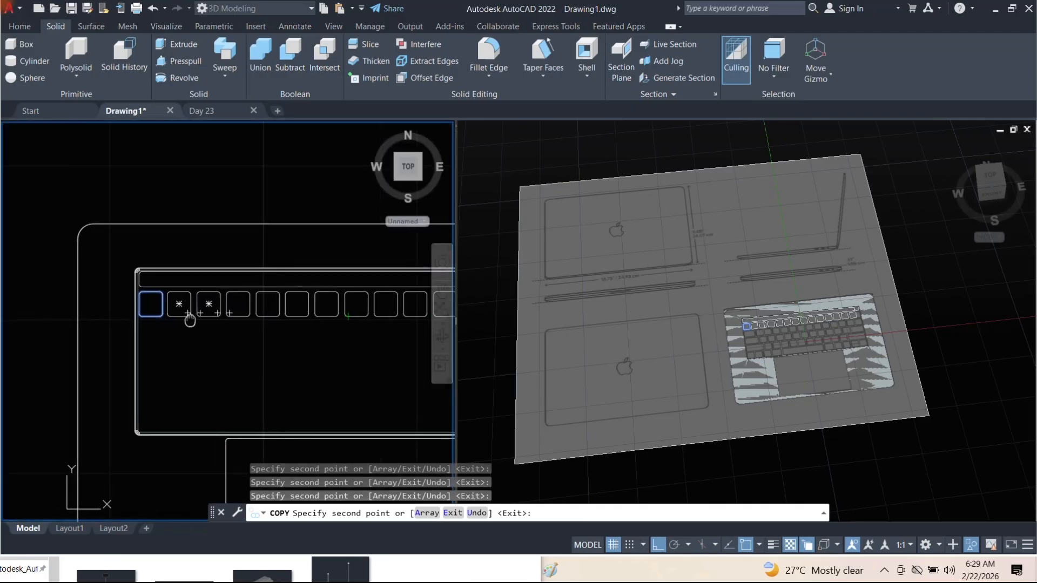
scroll(149, 325, "up", 4)
scroll(143, 319, "up", 2)
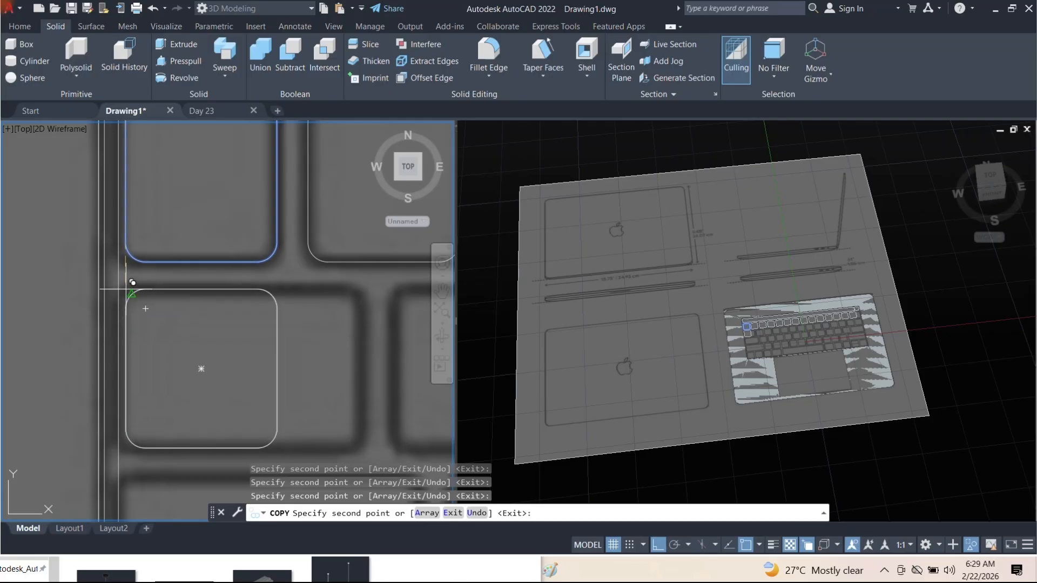
scroll(137, 291, "down", 3)
scroll(143, 335, "up", 3)
scroll(137, 324, "up", 1)
scroll(135, 311, "down", 1)
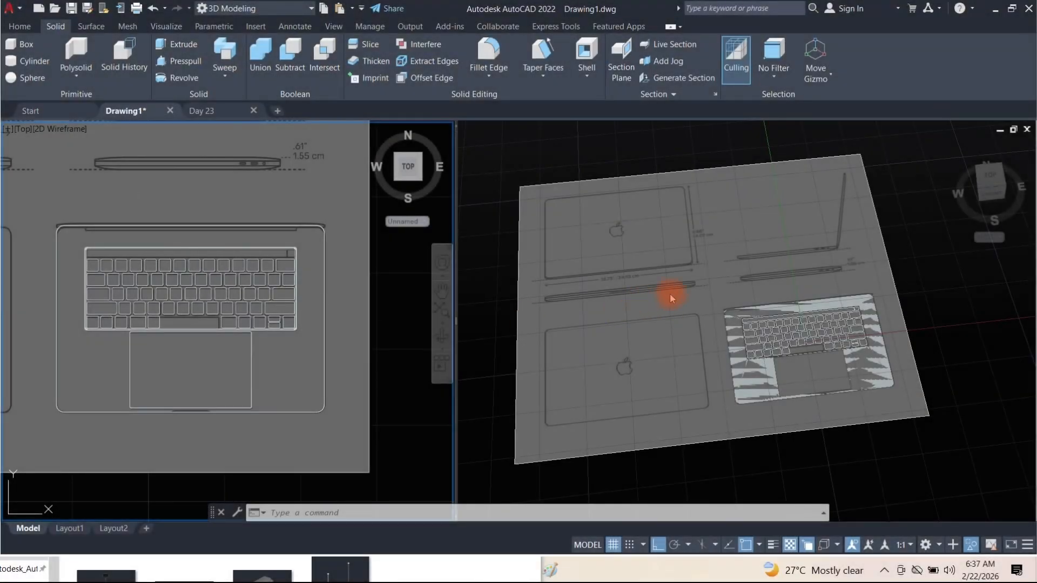
Check the keyboard outlines from a tilted angle and restore the 2D Wireframe viewport to the Top view
middle_click_drag(243, 343, 237, 303, "shift")
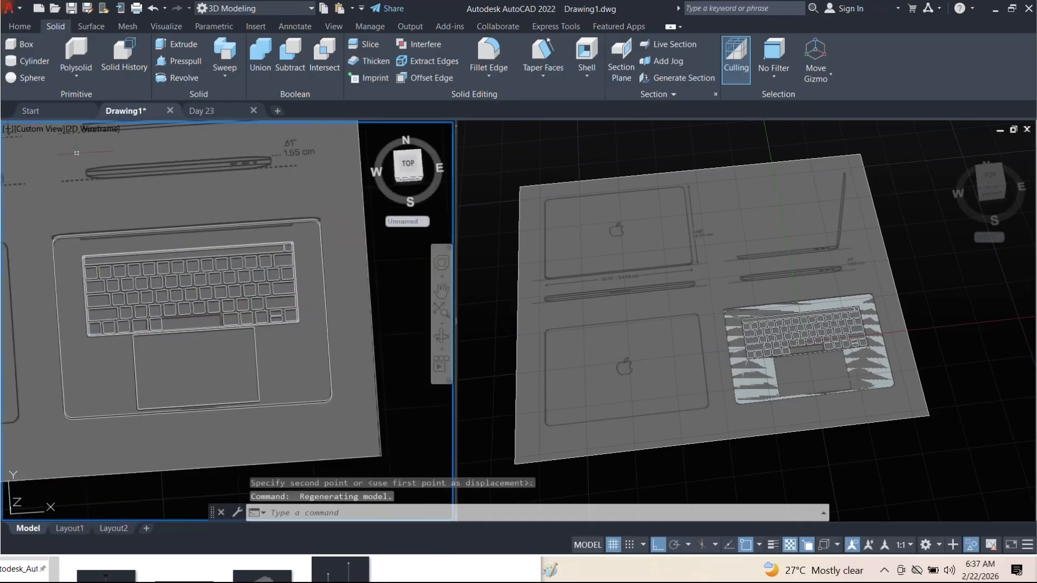
left_click(33, 130)
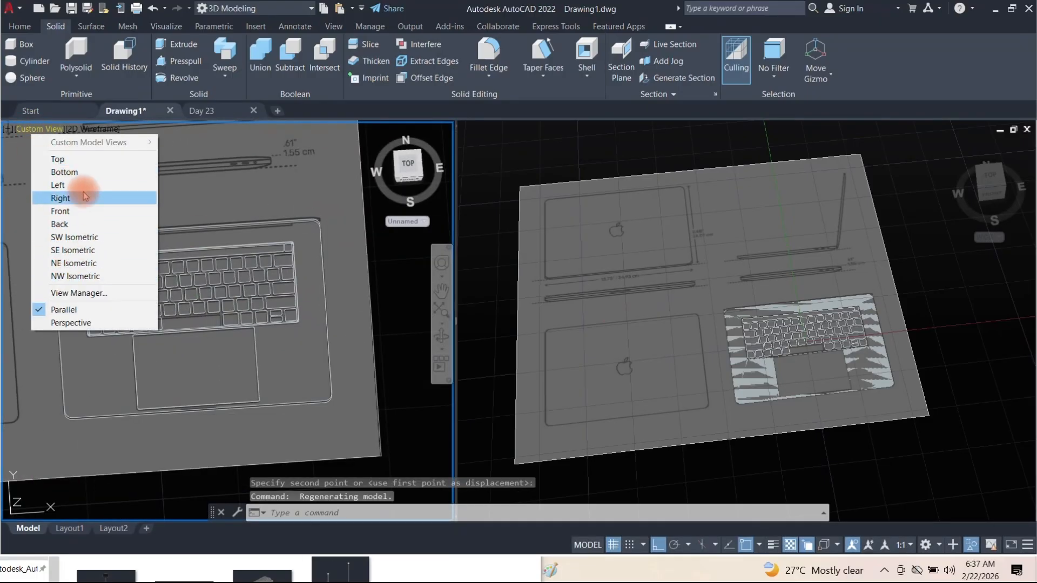
left_click(57, 159)
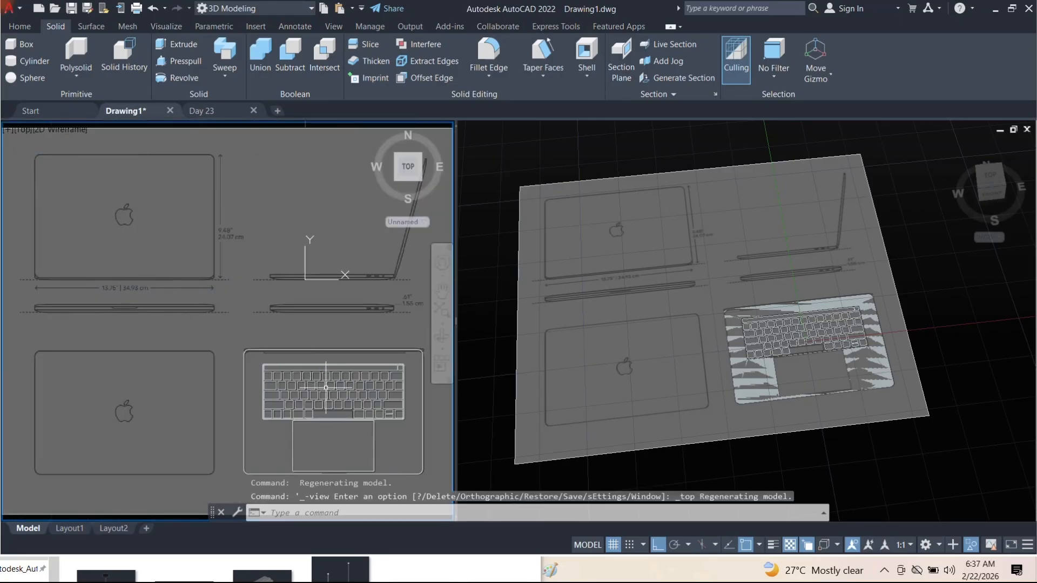
Examine the key outlines in the keyboard's rows against the reference image, especially around the bottom row and space bar
scroll(335, 388, "up", 10)
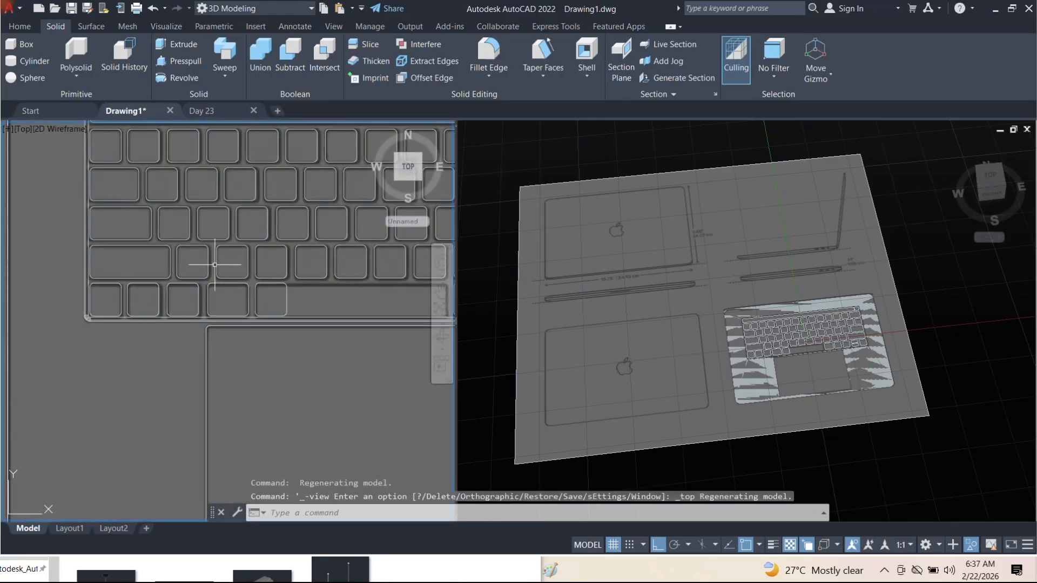
scroll(243, 310, "down", 5)
scroll(243, 310, "up", 6)
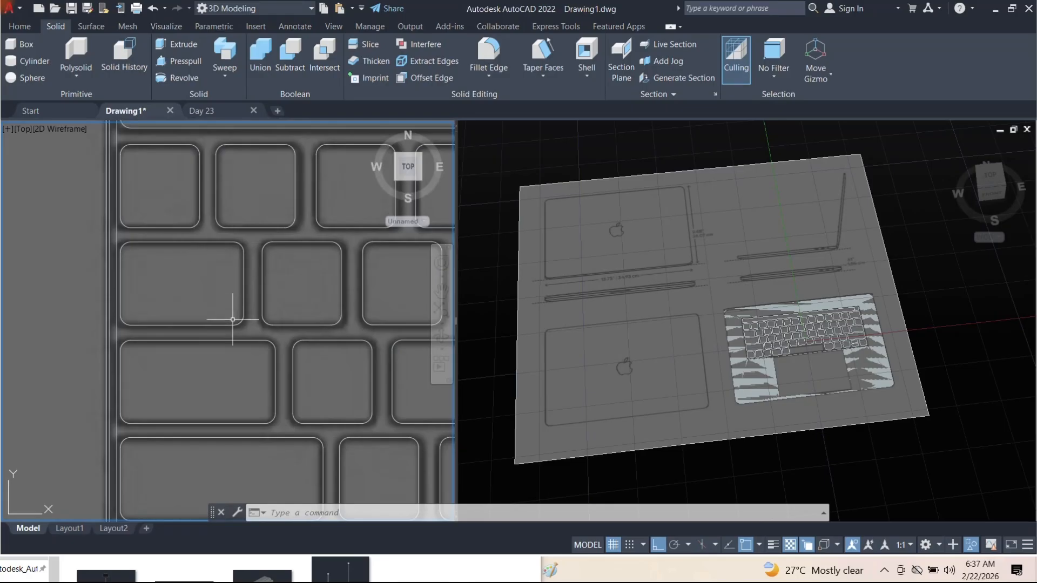
middle_click_drag(233, 319, 195, 214)
middle_click_drag(250, 367, 181, 250)
scroll(197, 233, "down", 2)
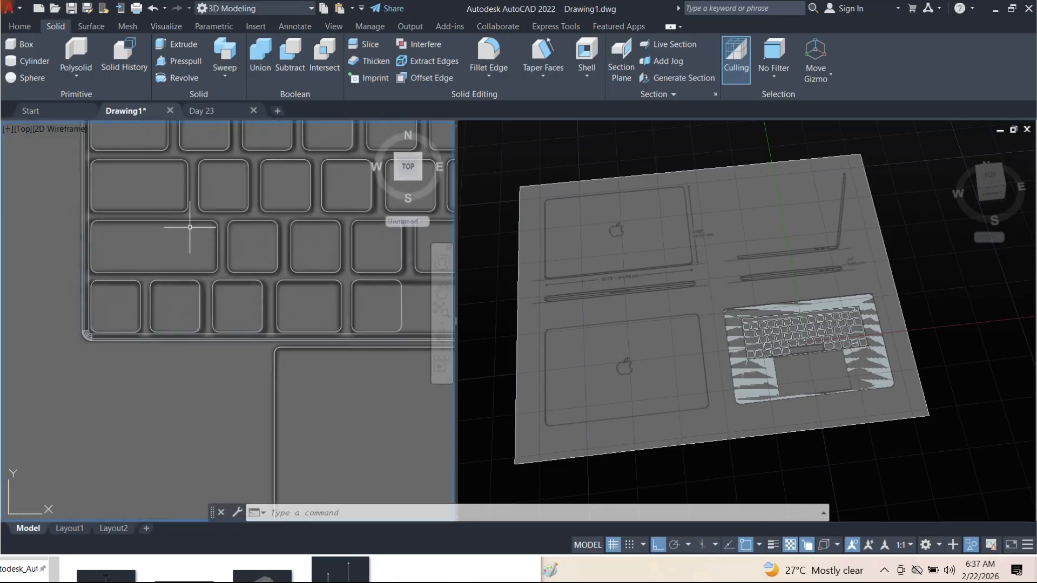
scroll(193, 253, "down", 3)
scroll(166, 253, "up", 3)
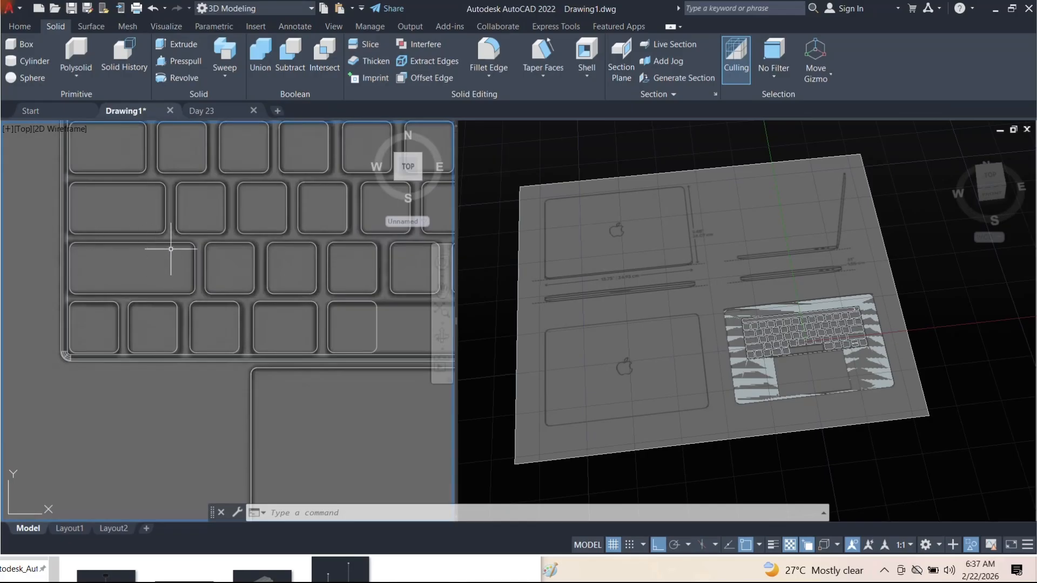
scroll(193, 266, "down", 3)
scroll(190, 235, "up", 3)
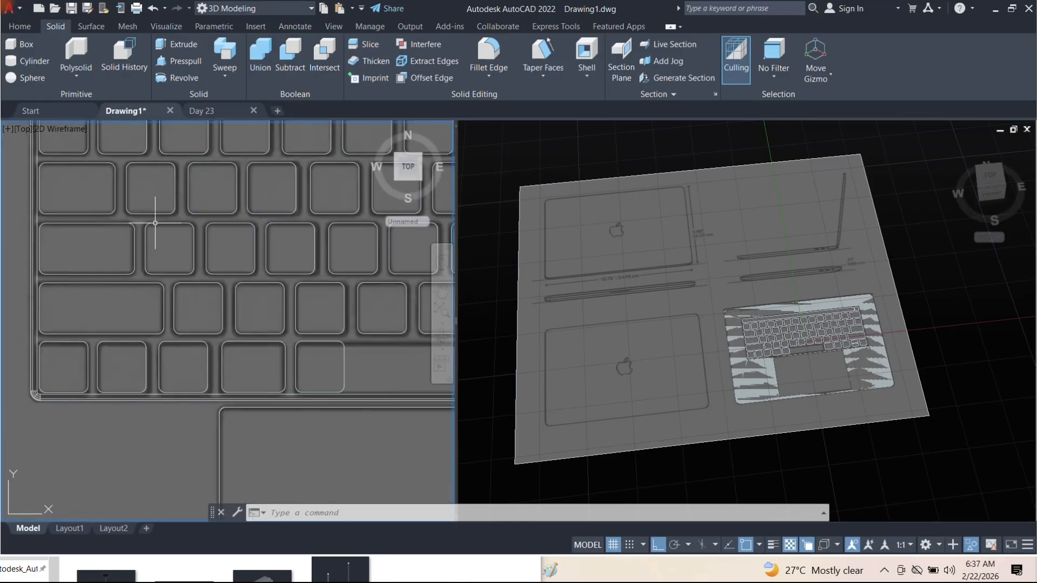
Inspect the square key outline at the start of the space bar against the reference image
scroll(301, 301, "down", 3)
scroll(203, 244, "up", 3)
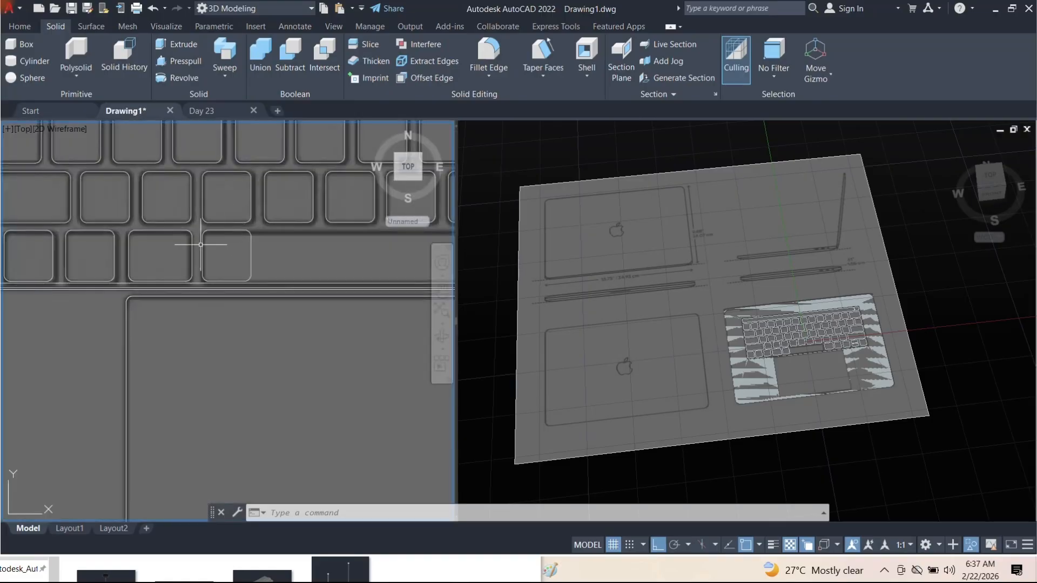
scroll(251, 261, "down", 3)
scroll(172, 265, "up", 3)
scroll(308, 269, "down", 4)
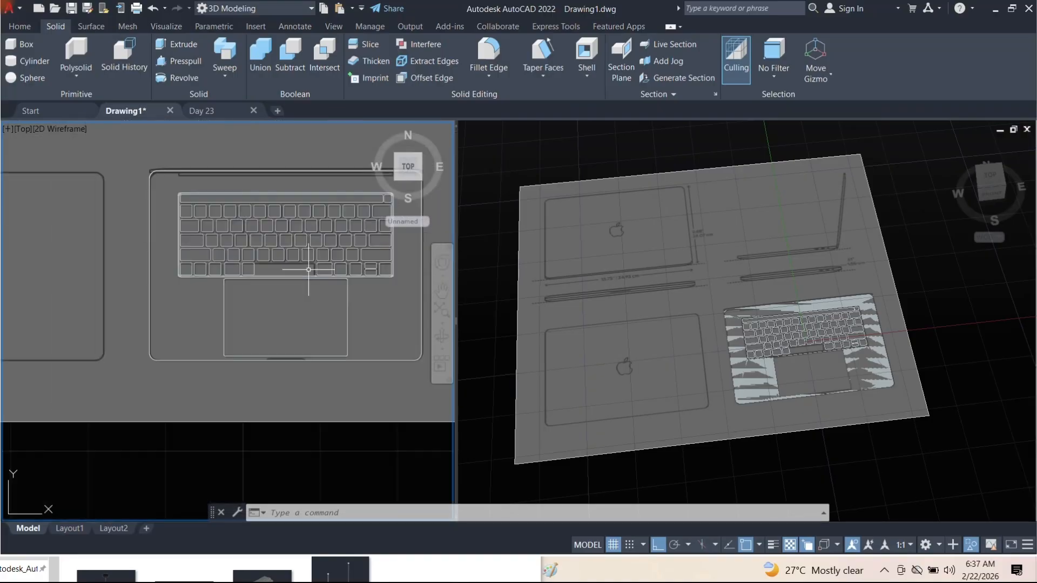
scroll(222, 257, "up", 5)
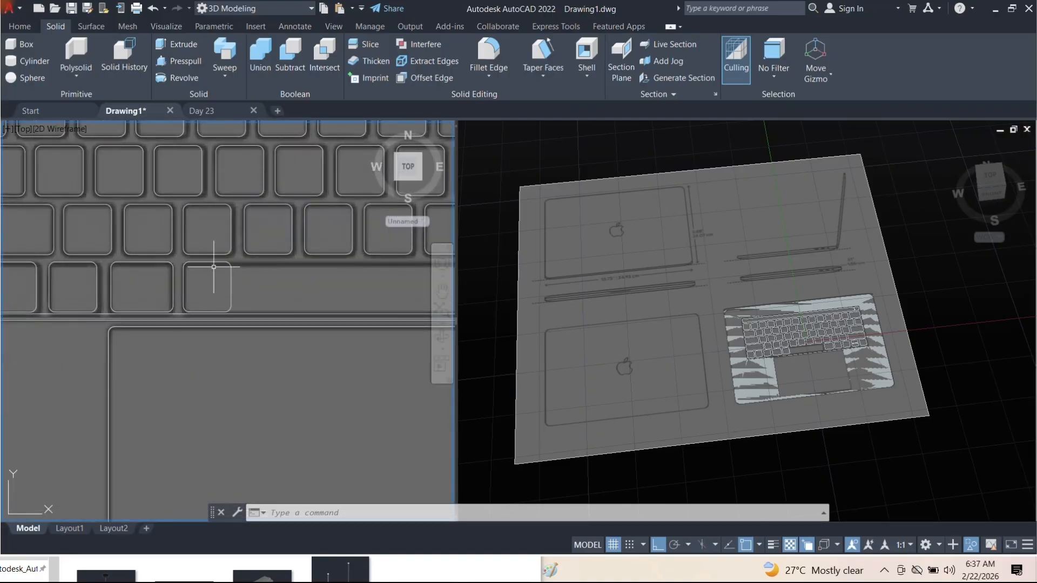
scroll(214, 267, "down", 3)
scroll(241, 276, "up", 8)
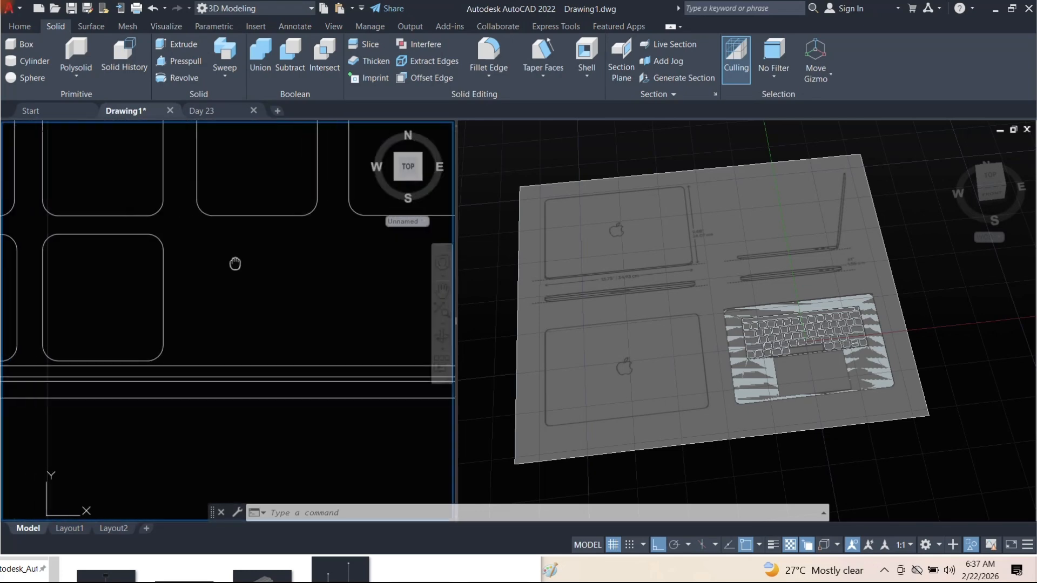
middle_click_drag(235, 264, 258, 263)
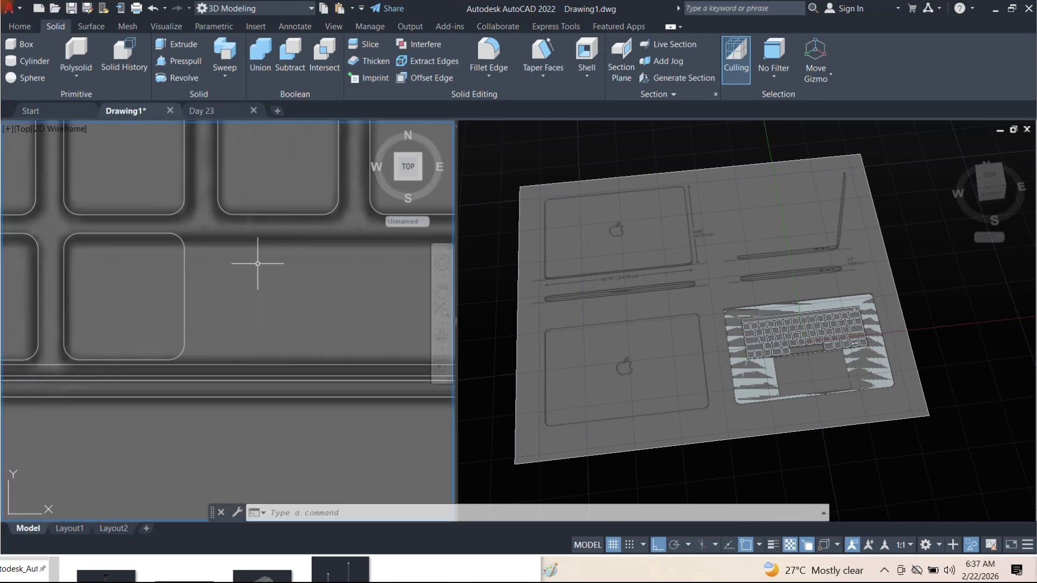
Stretch the far side of the square key outline horizontally by about 7.76 units to cover the full space bar
type("st")
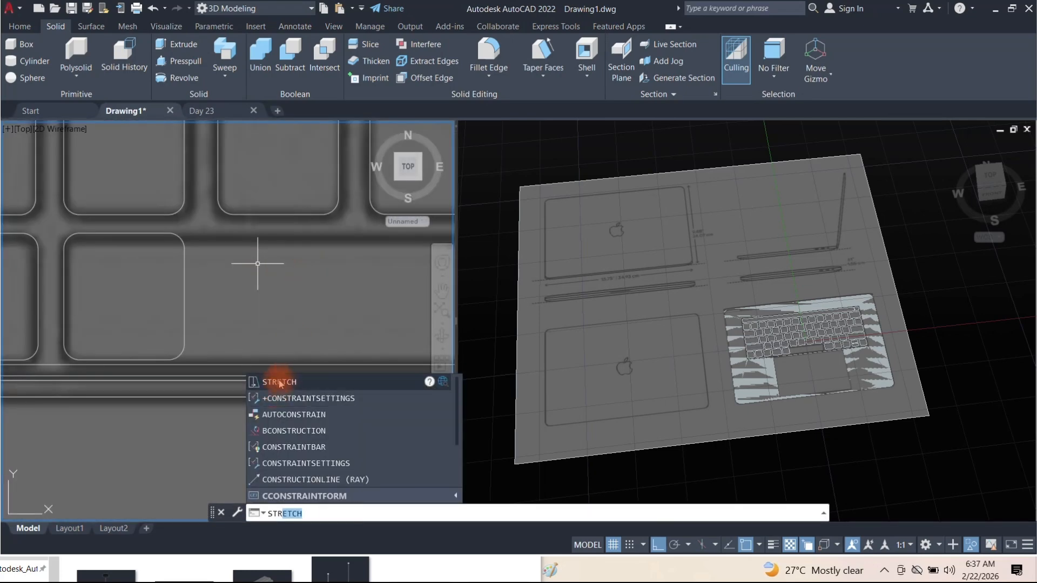
left_click(281, 382)
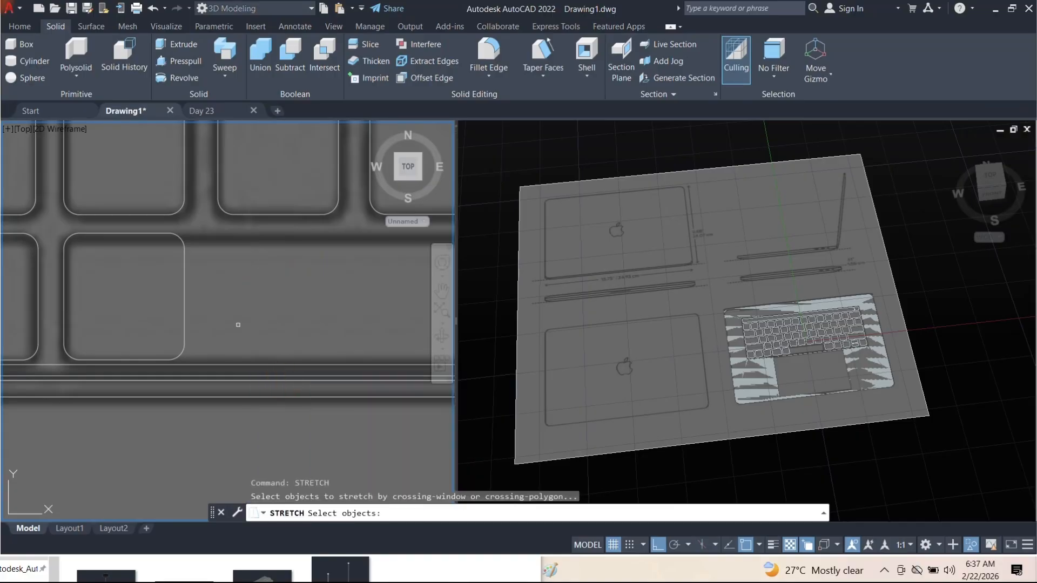
left_click(205, 226)
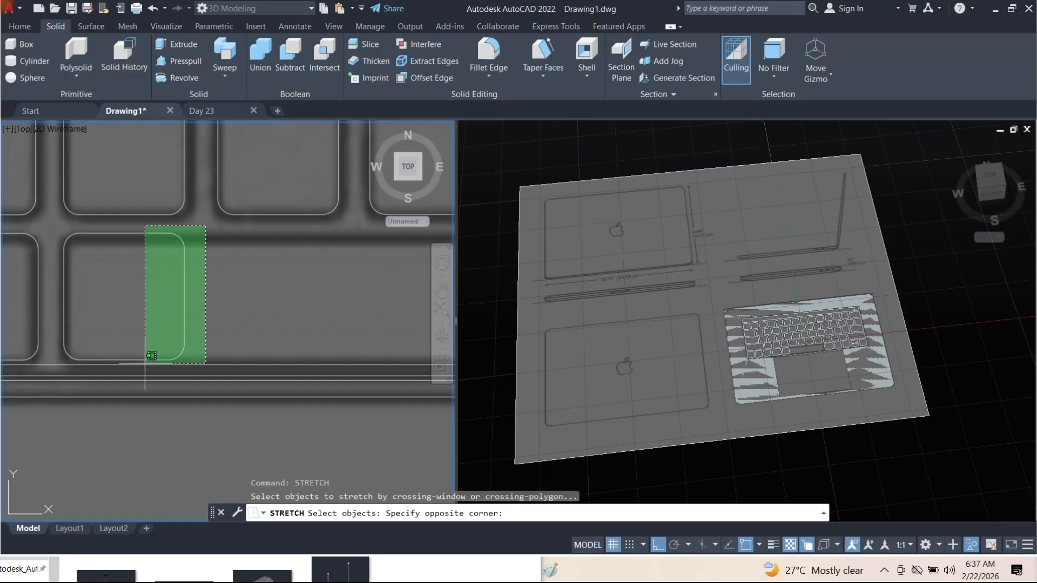
scroll(145, 346, "up", 5)
scroll(127, 395, "down", 3)
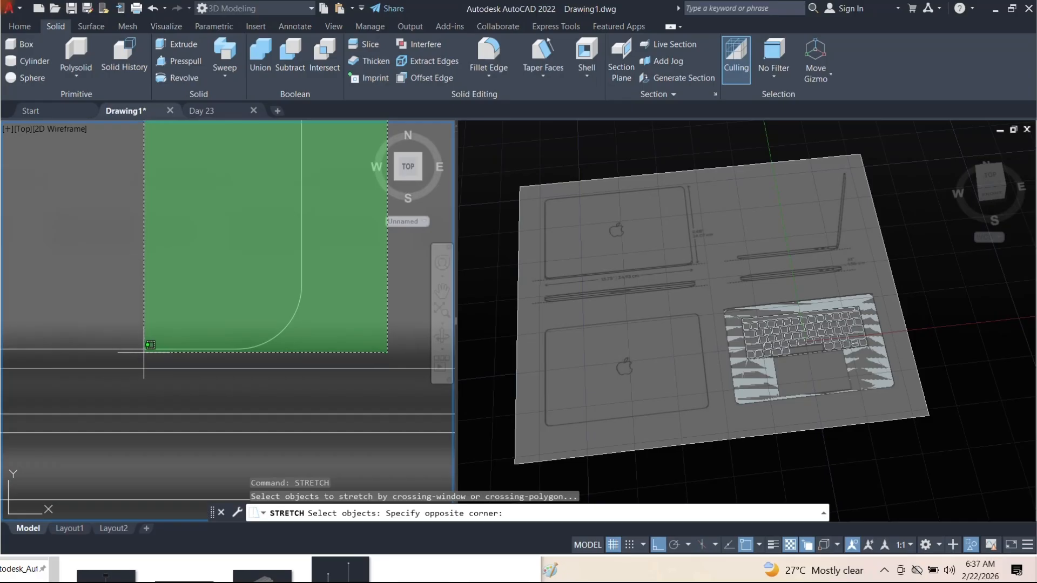
scroll(111, 346, "down", 3)
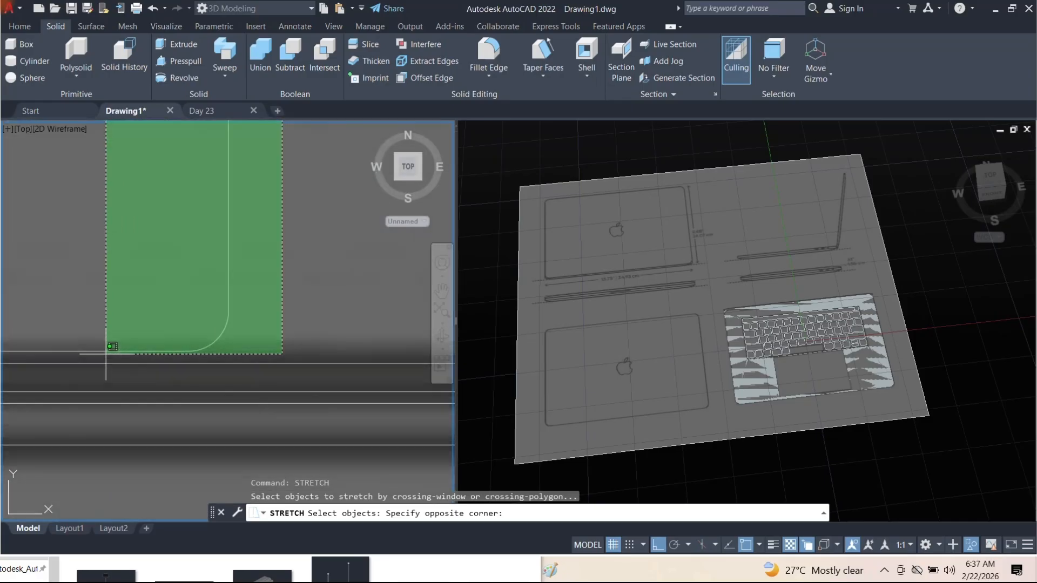
scroll(88, 355, "up", 4)
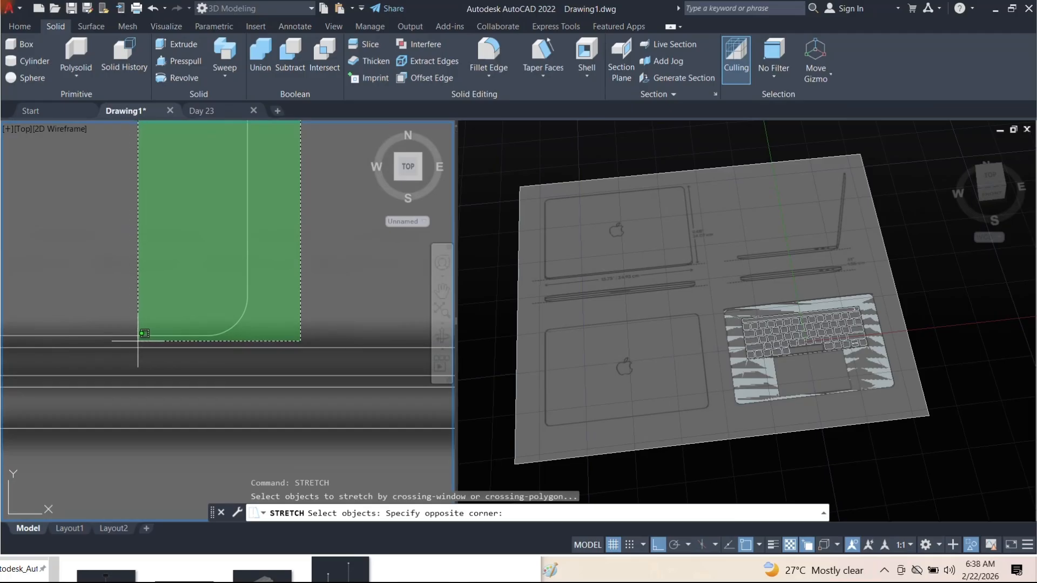
left_click(138, 340)
scroll(157, 335, "down", 5)
key("space")
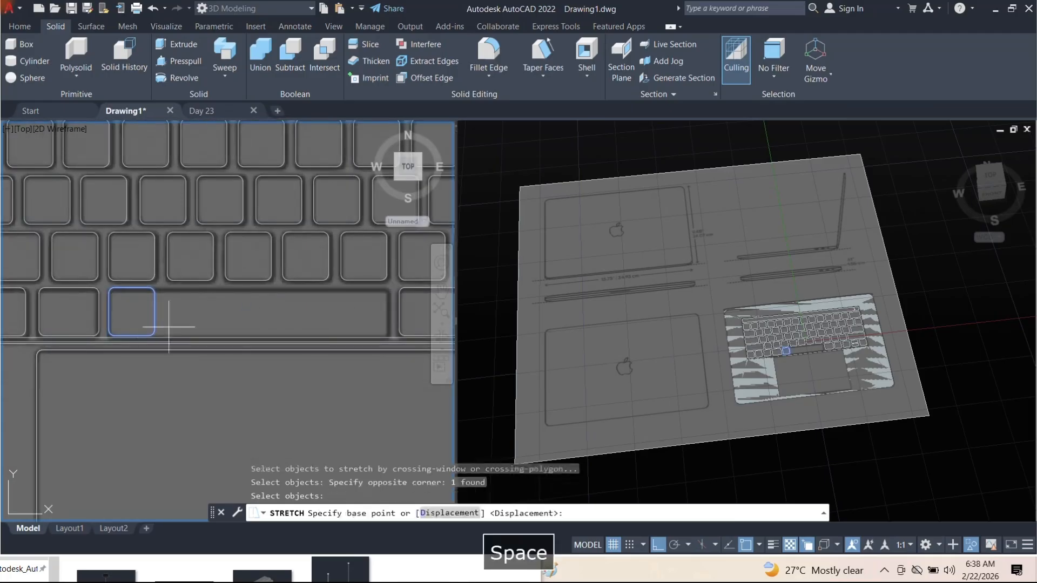
left_click(135, 310)
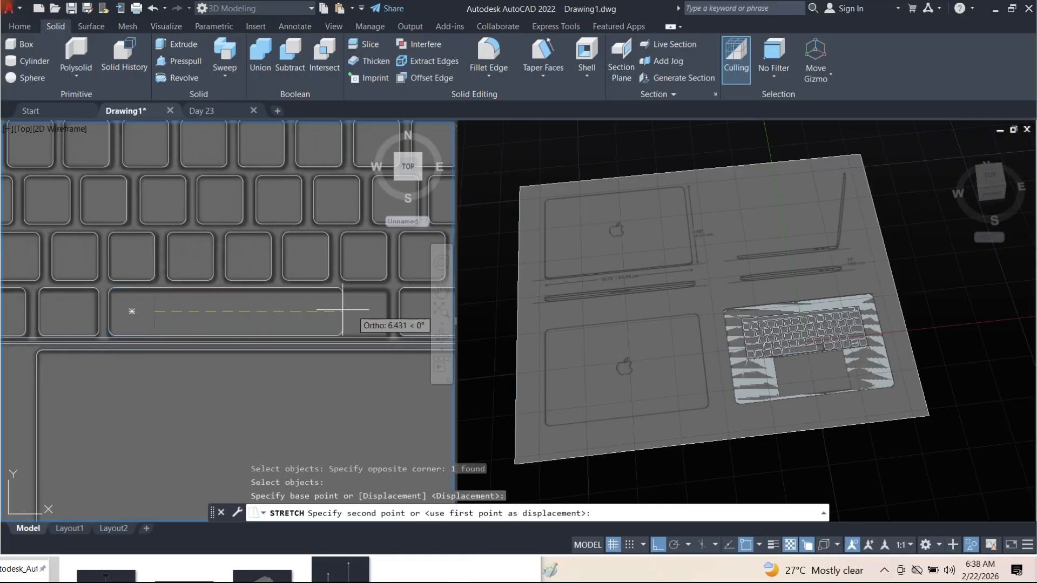
middle_click_drag(243, 307, 241, 308)
key("F8")
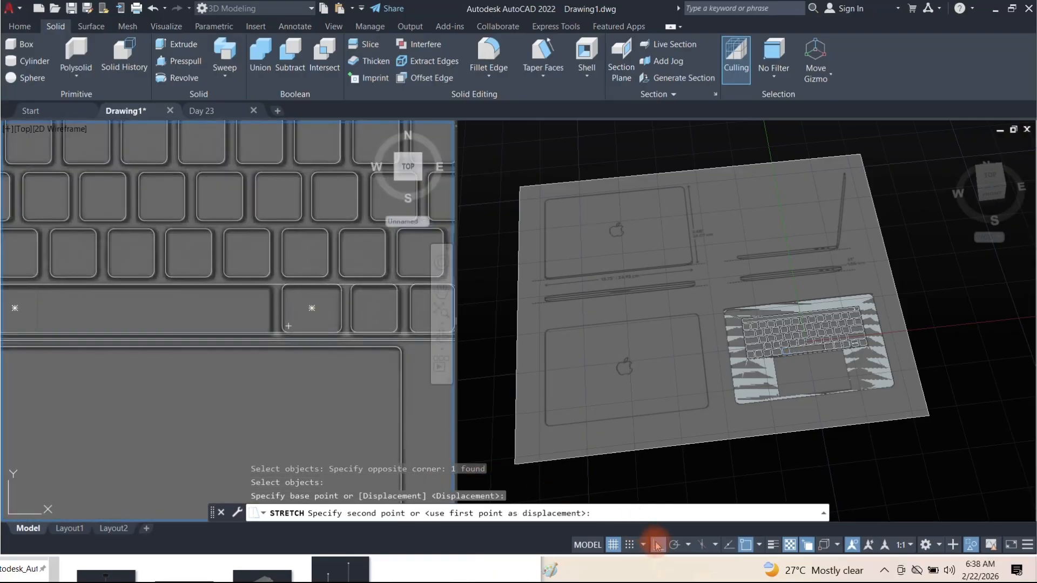
left_click(661, 546)
scroll(261, 315, "up", 8)
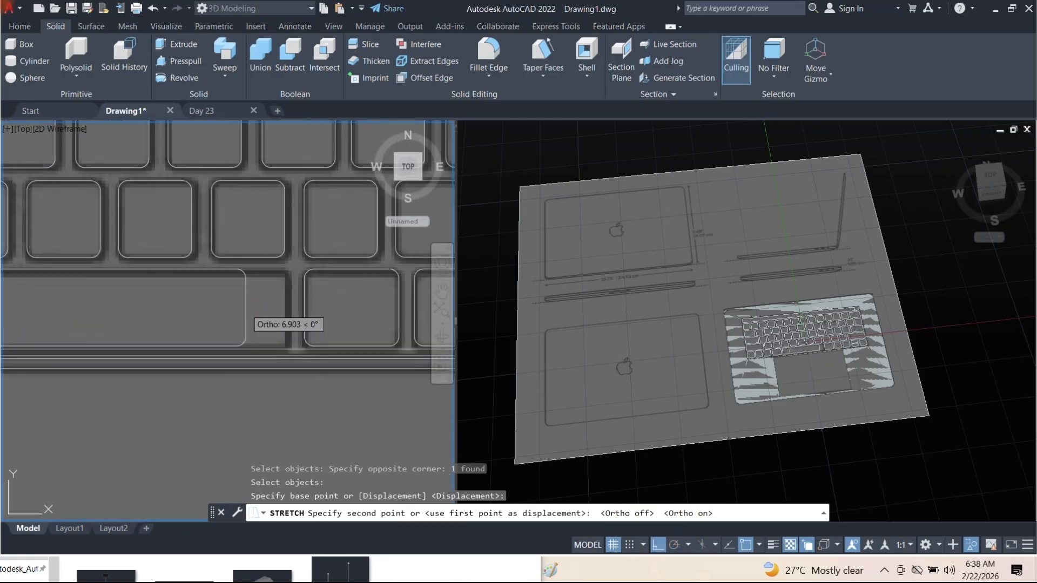
middle_click_drag(286, 321, 282, 308)
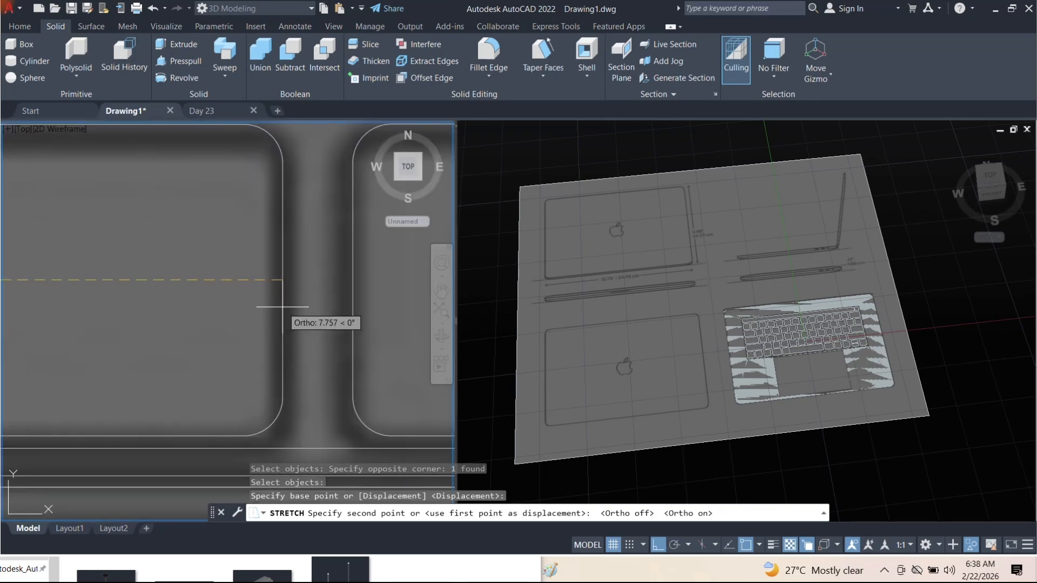
left_click(285, 306)
scroll(292, 313, "down", 5)
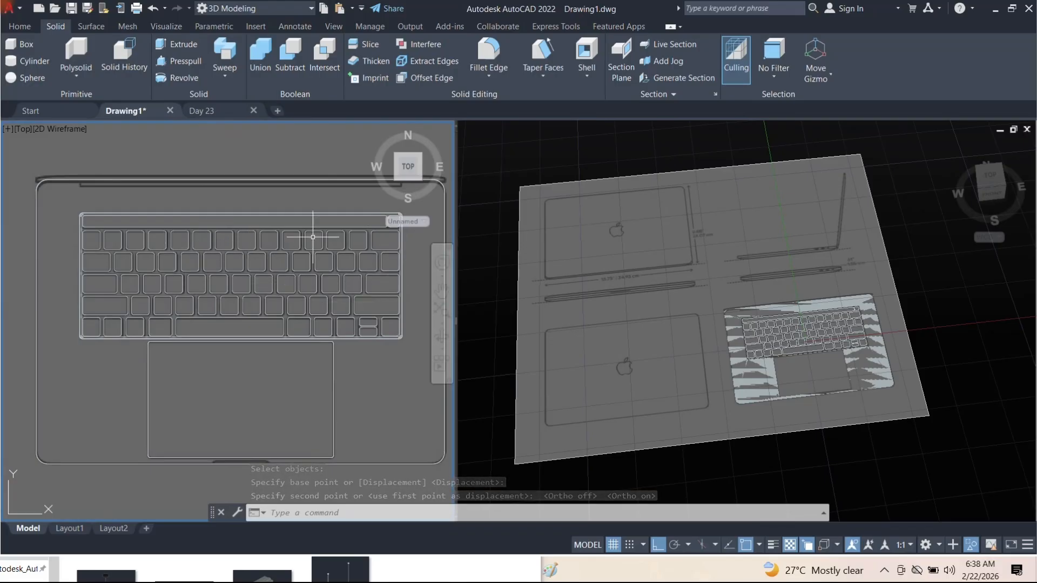
Switch to the reference image board, examine the MacBook keyboard layout in the top-view photo, and return to the drawing
middle_click_drag(278, 283, 214, 296)
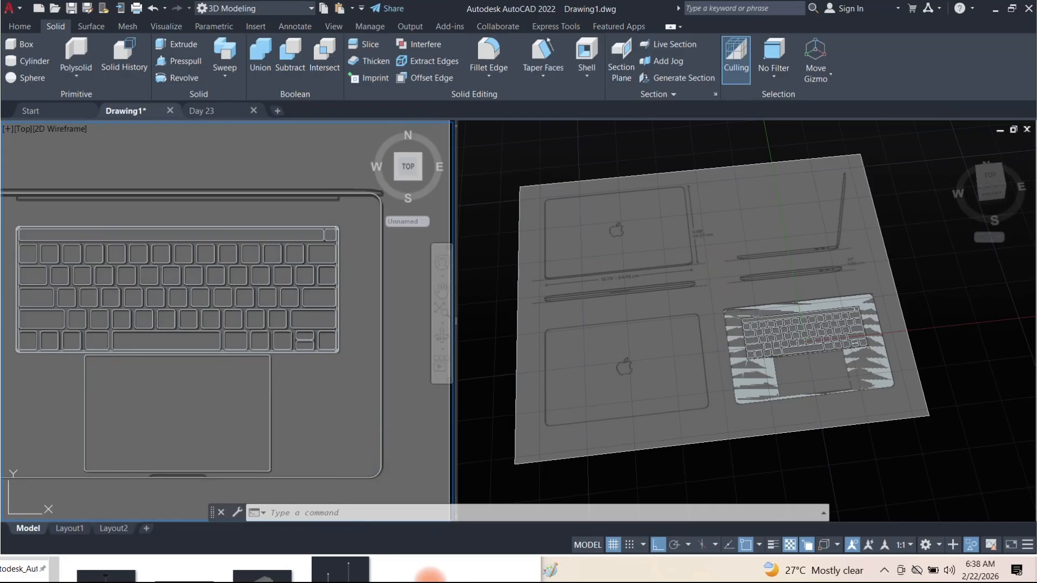
left_click(414, 571)
left_click(462, 419)
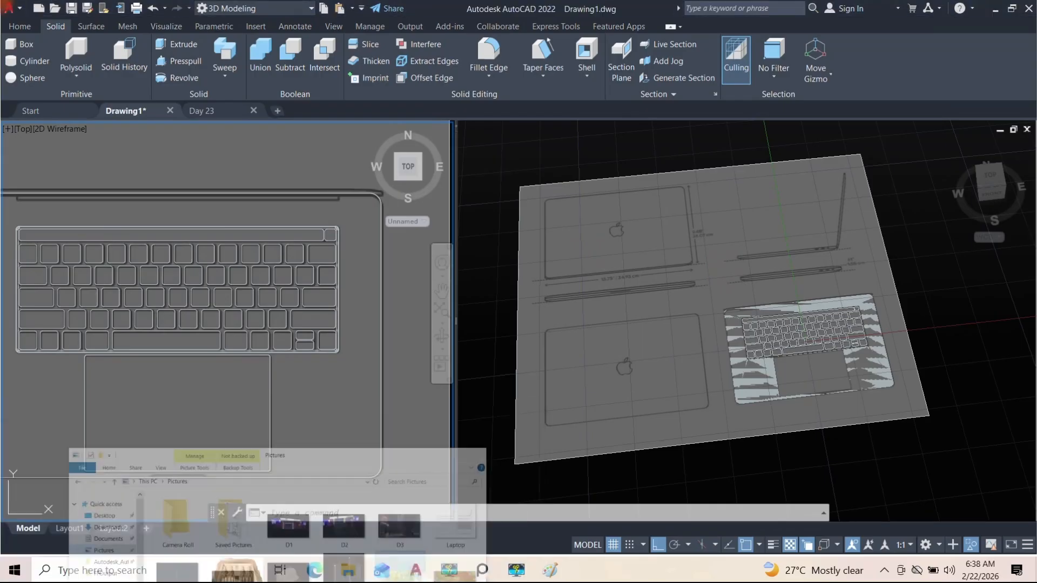
left_click(440, 571)
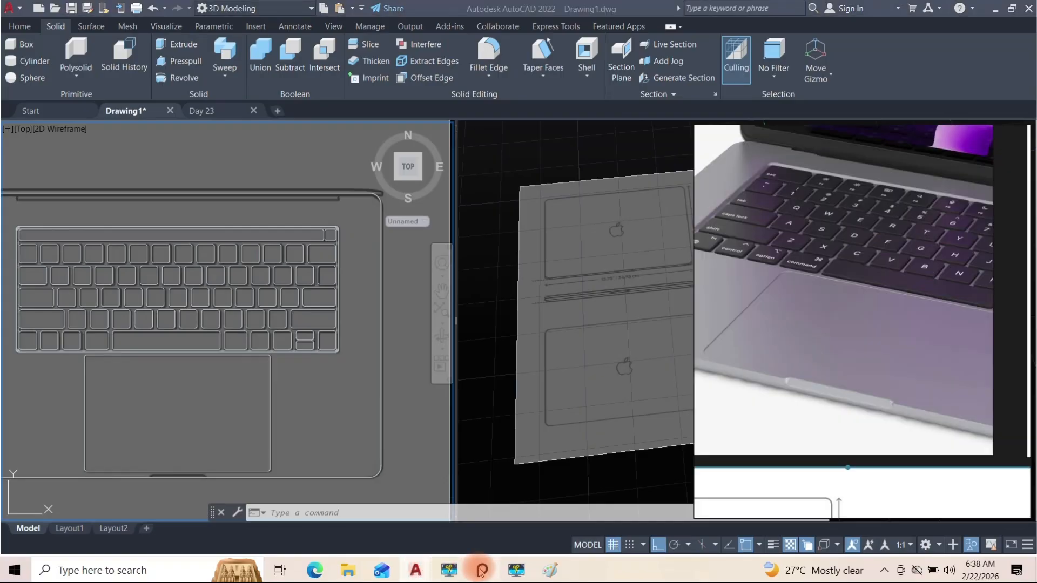
scroll(806, 232, "down", 3)
scroll(964, 214, "up", 7)
scroll(899, 210, "down", 3)
scroll(871, 216, "up", 3)
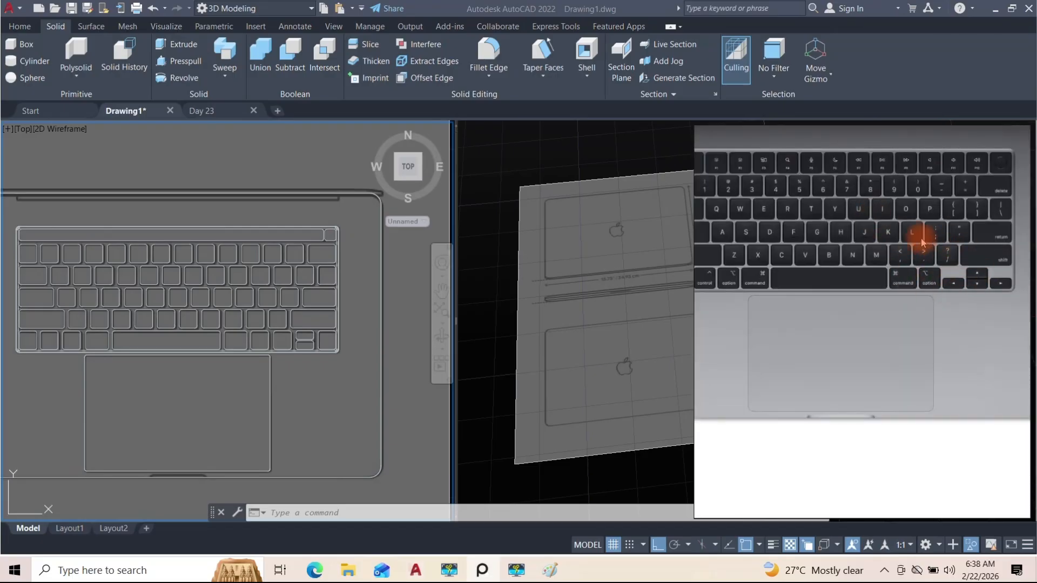
scroll(921, 244, "up", 2)
scroll(918, 215, "down", 2)
scroll(940, 181, "up", 3)
scroll(921, 192, "down", 1)
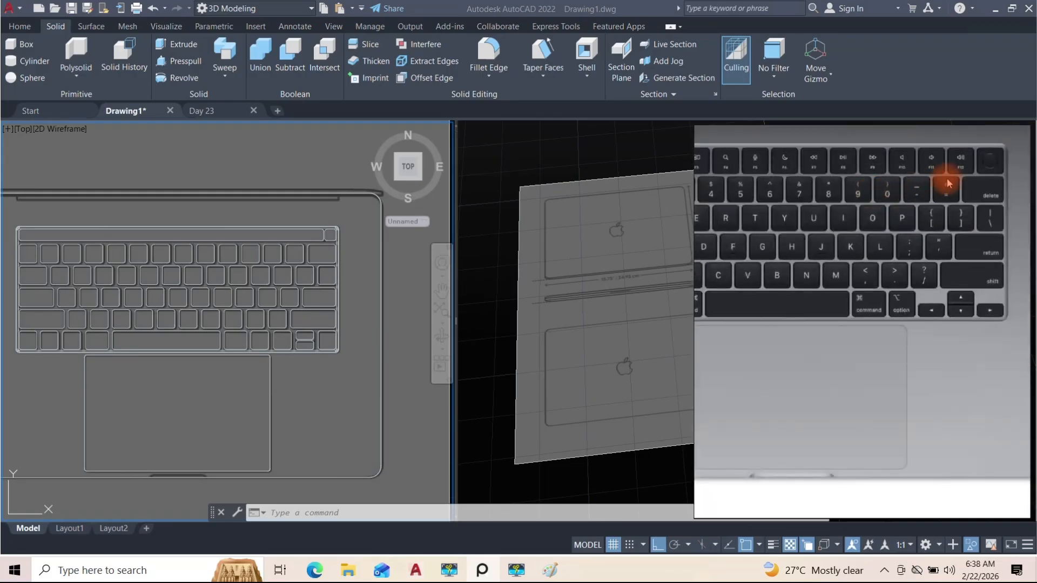
scroll(984, 219, "down", 4)
scroll(883, 301, "down", 5)
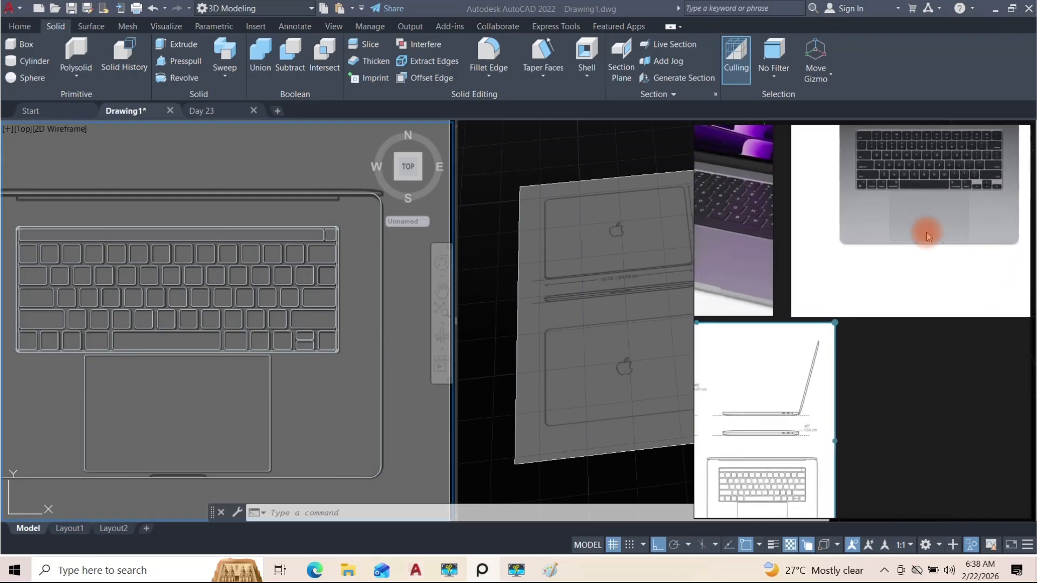
scroll(898, 238, "up", 5)
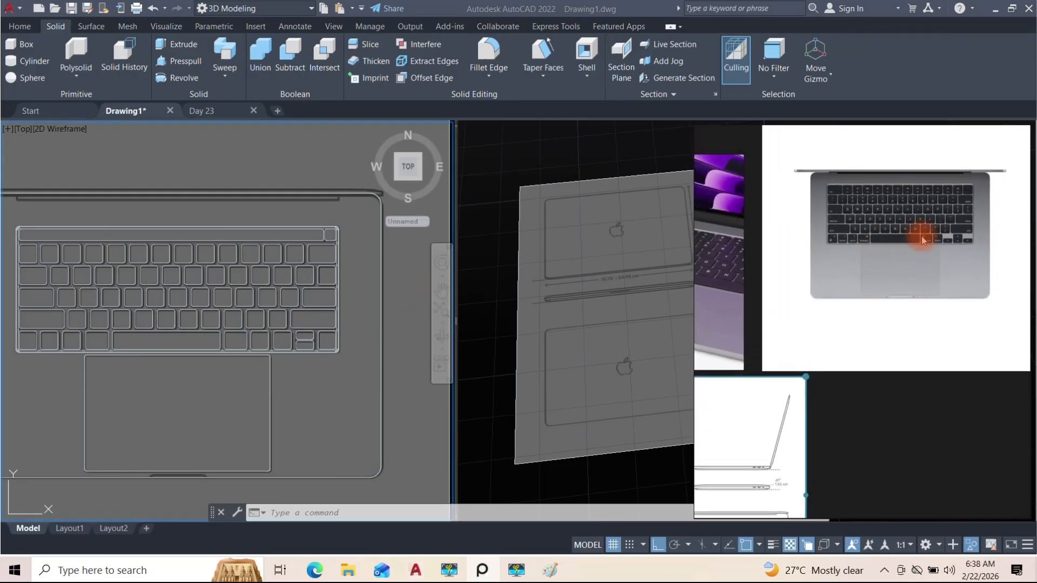
scroll(923, 204, "down", 4)
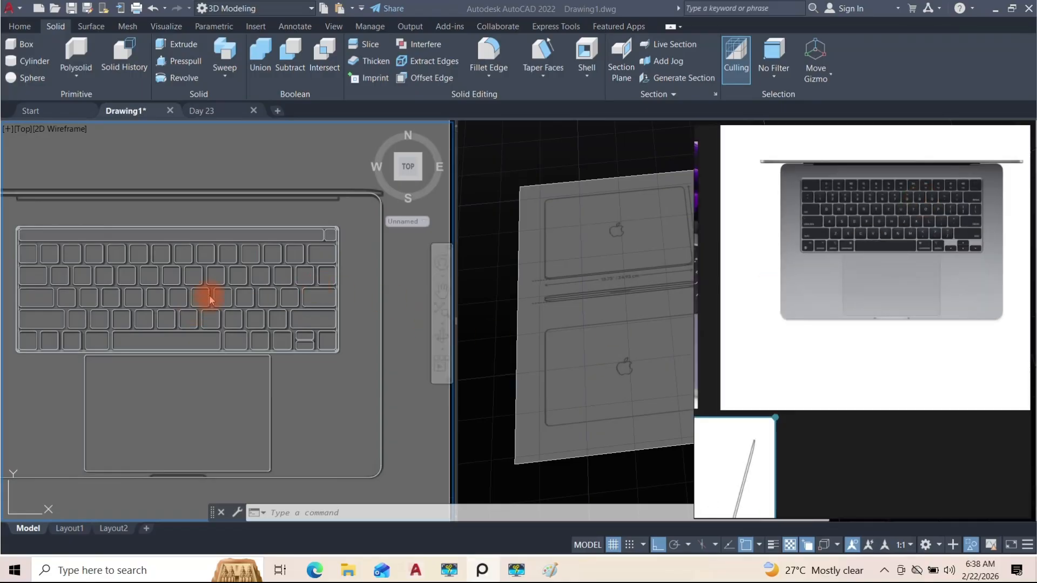
left_click(514, 234)
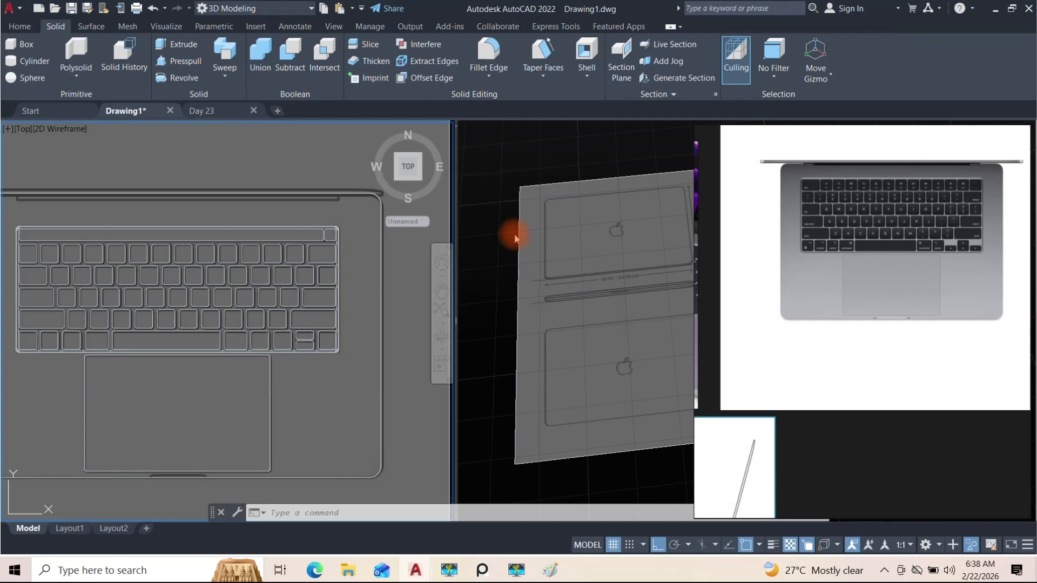
left_click(982, 136)
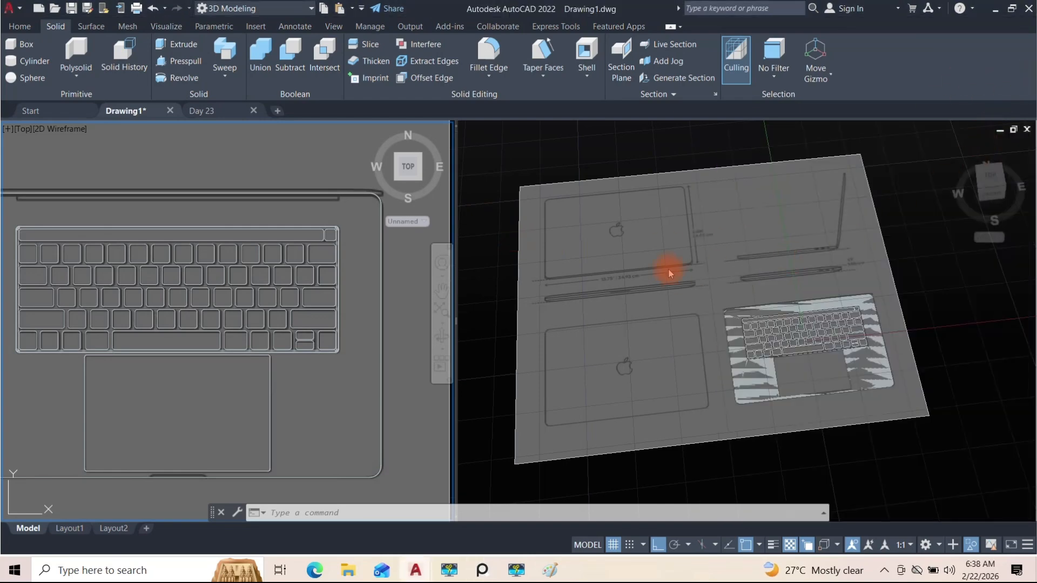
left_click(767, 324)
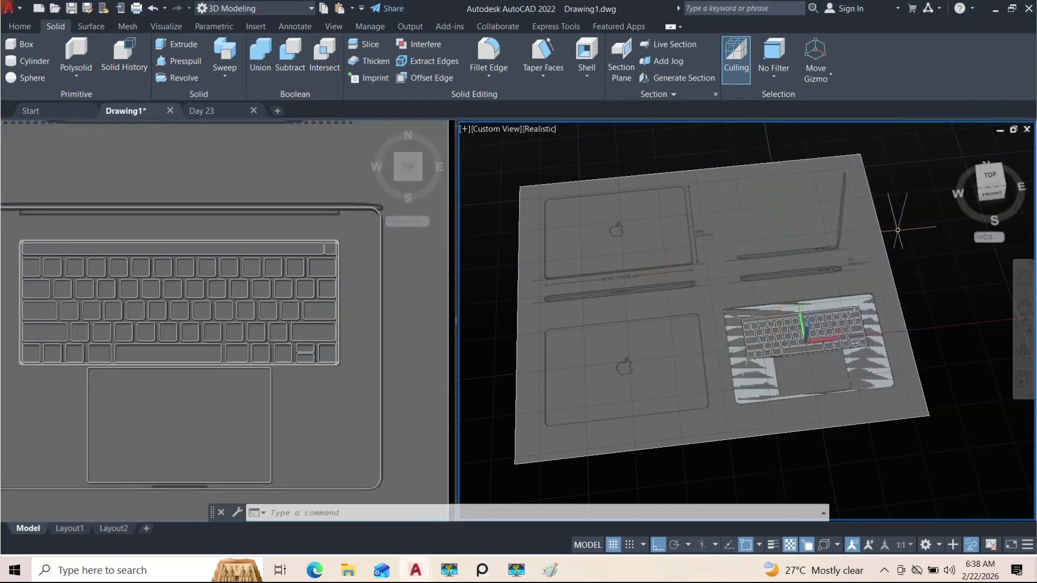
scroll(744, 356, "up", 4)
scroll(744, 355, "up", 6)
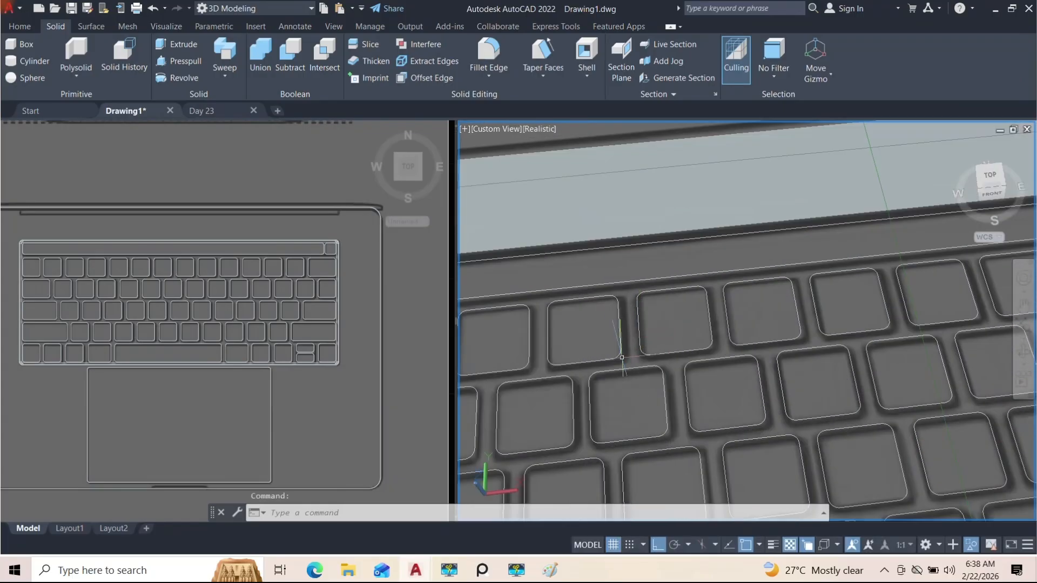
left_click(629, 390)
scroll(650, 333, "down", 5)
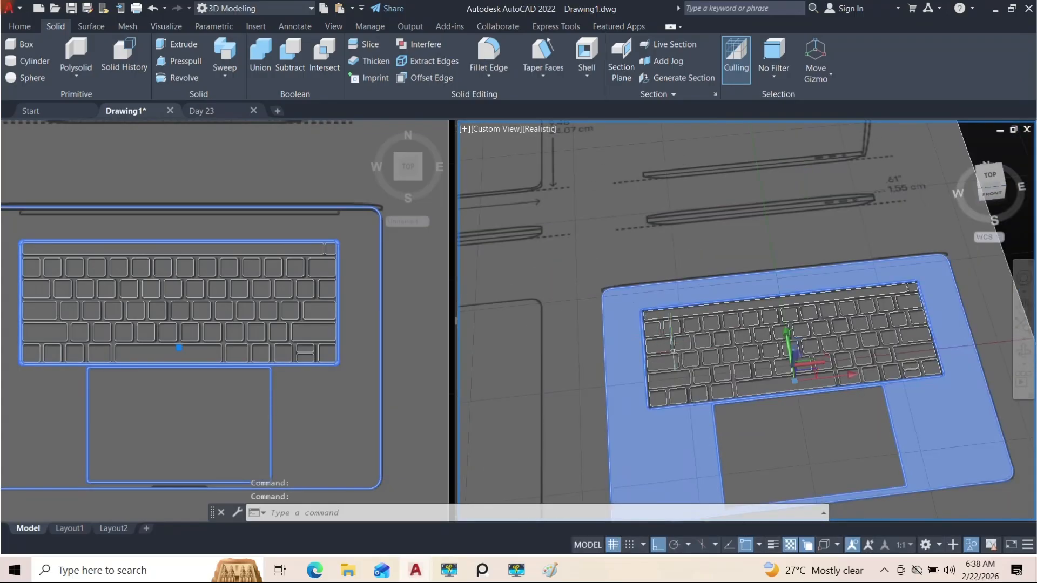
key("Escape")
key("Escape")
scroll(656, 325, "up", 5)
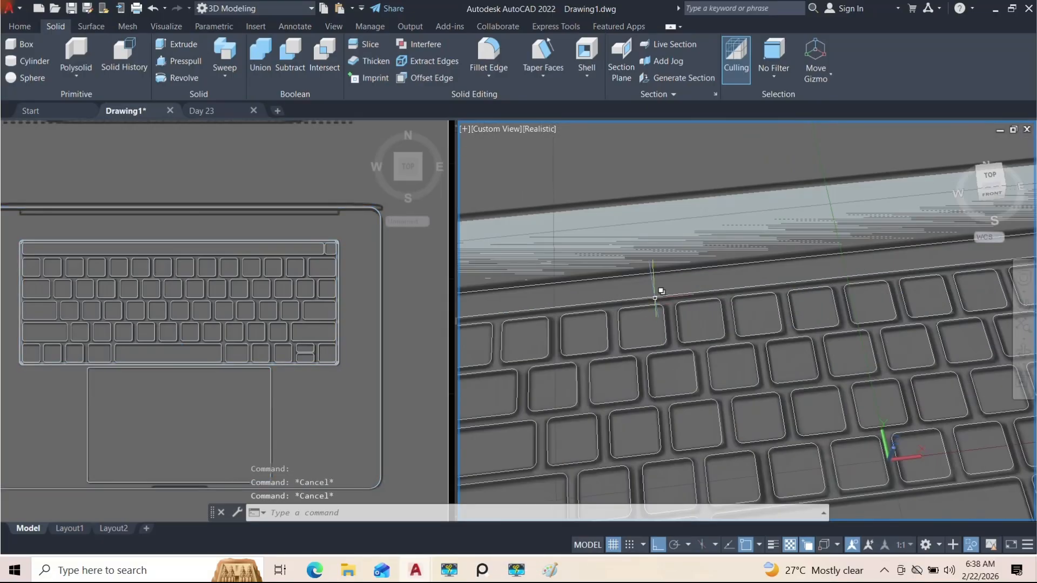
Change the Custom View viewport's visual style to 2D Wireframe
scroll(737, 314, "down", 7)
middle_click_drag(708, 337, 686, 339, "shift")
left_click(487, 132)
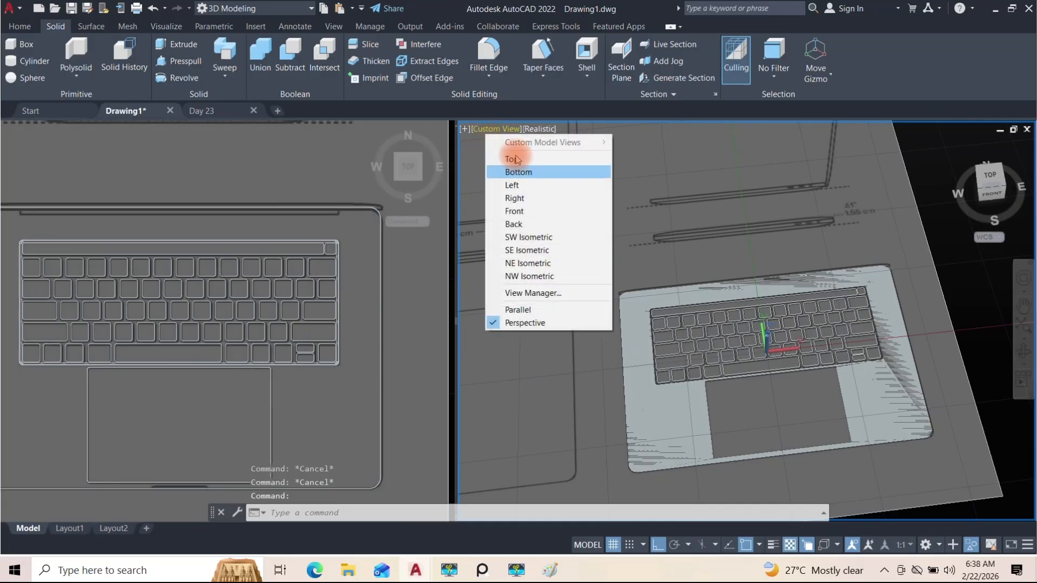
left_click(486, 132)
left_click(546, 130)
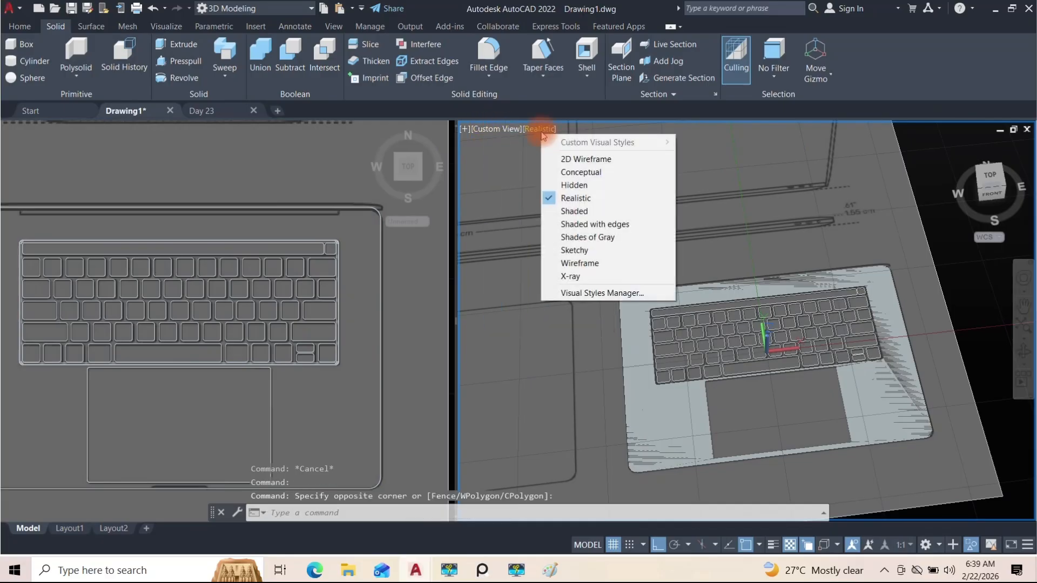
left_click(546, 157)
scroll(718, 340, "up", 6)
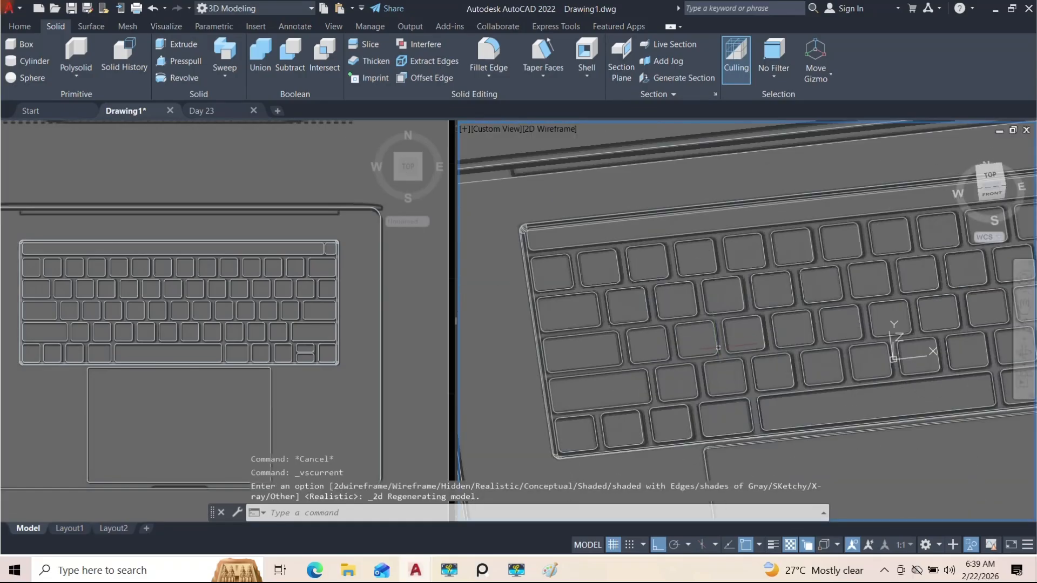
Select the touch bar outline and the key outlines in the upper three key rows at the keyboard's left end
left_click(720, 348)
left_click(600, 238)
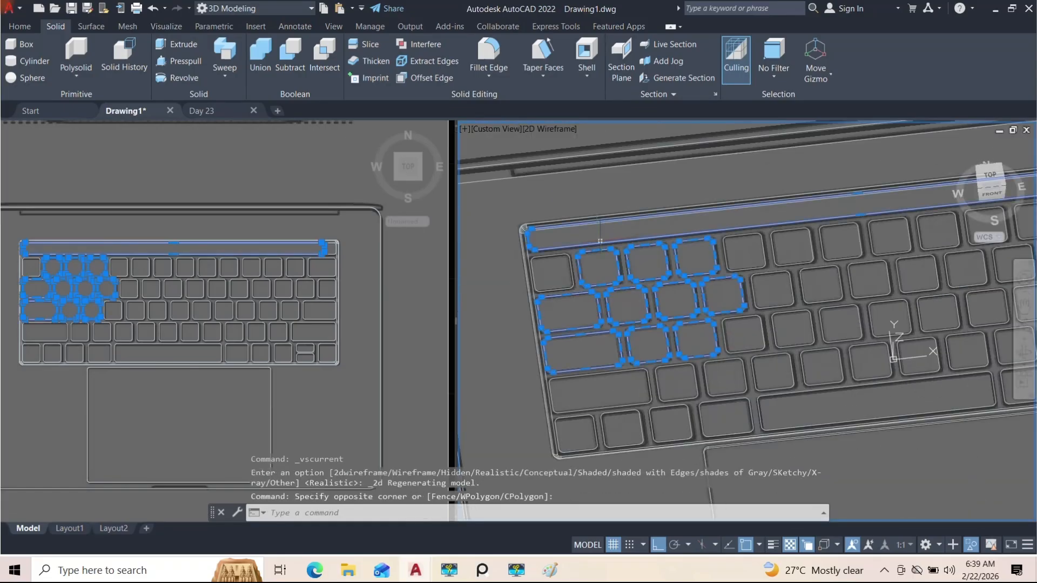
scroll(572, 267, "up", 3)
left_click(594, 315)
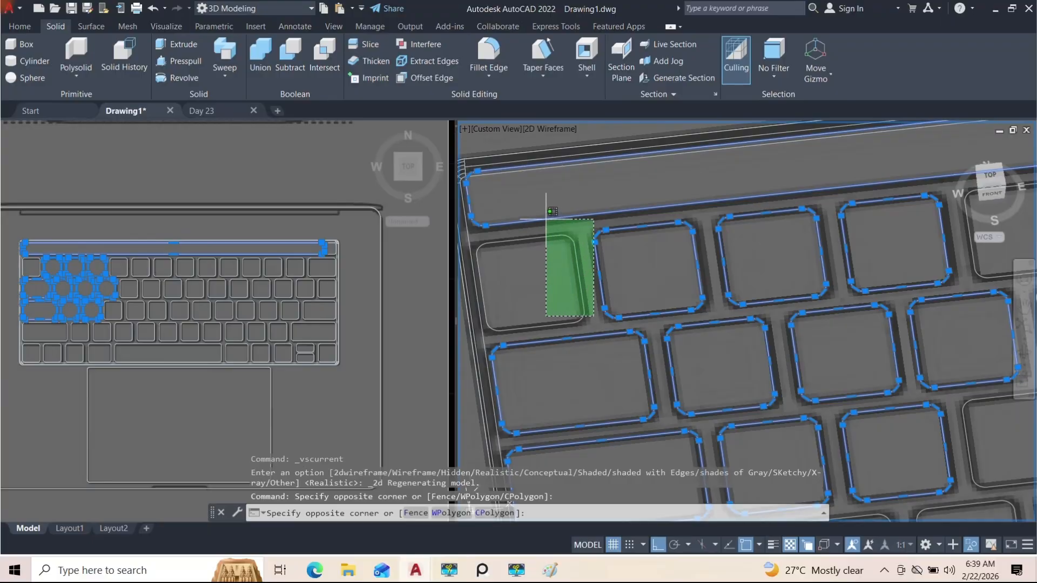
left_click(505, 208)
scroll(572, 245, "down", 4)
middle_click_drag(659, 265, 698, 227)
scroll(664, 292, "down", 5)
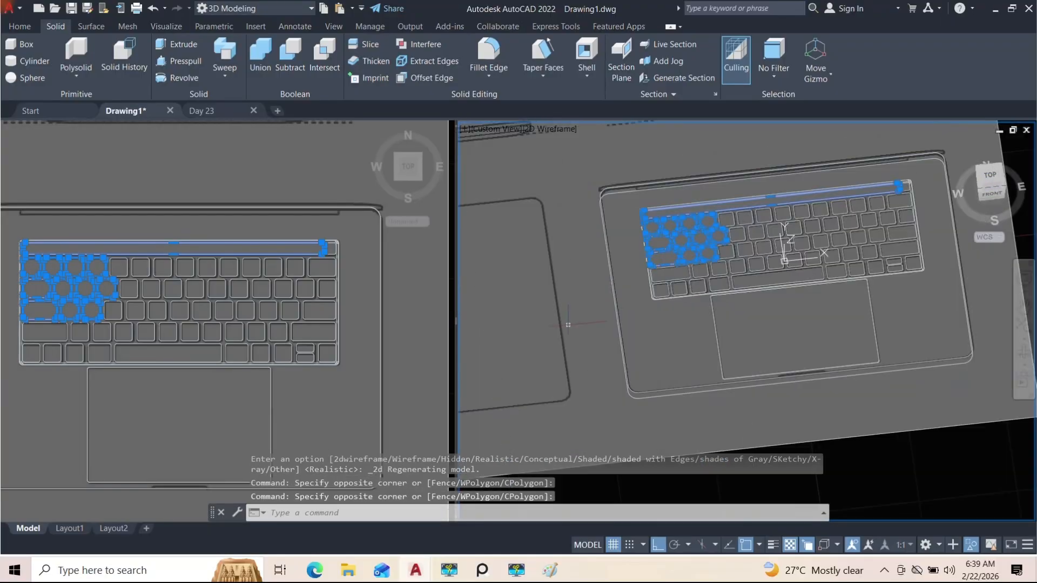
Add the key outlines across the keyboard's middle and the space bar outline to the selection
scroll(661, 296, "up", 4)
left_click(634, 306)
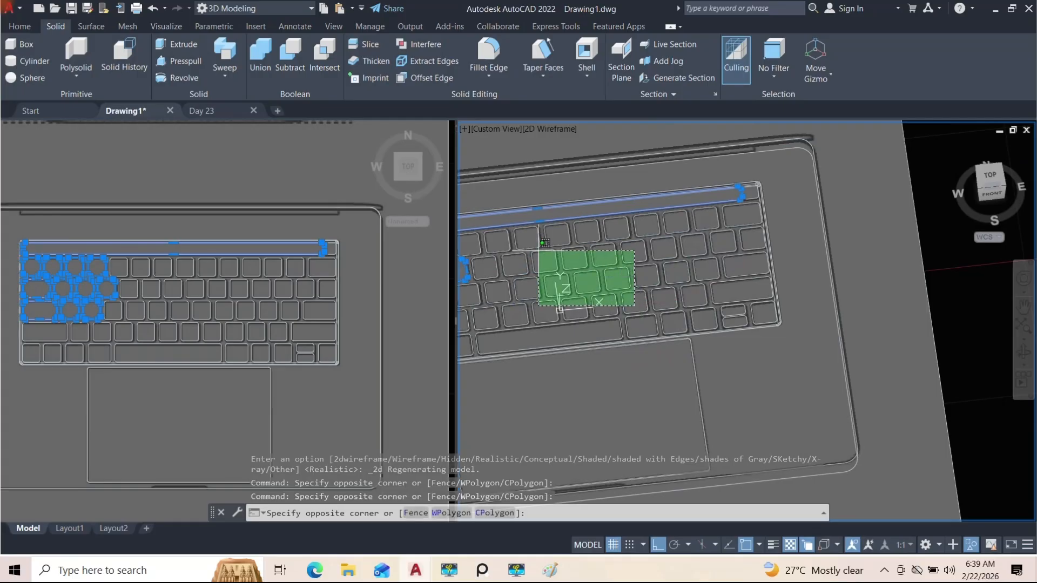
left_click(508, 216)
middle_click_drag(509, 216, 667, 200)
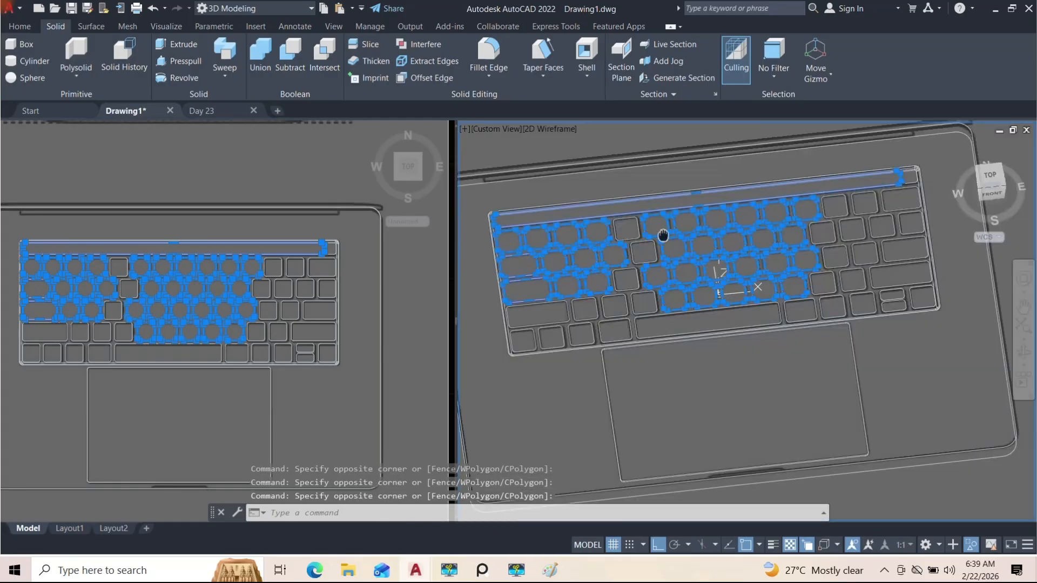
left_click(669, 322)
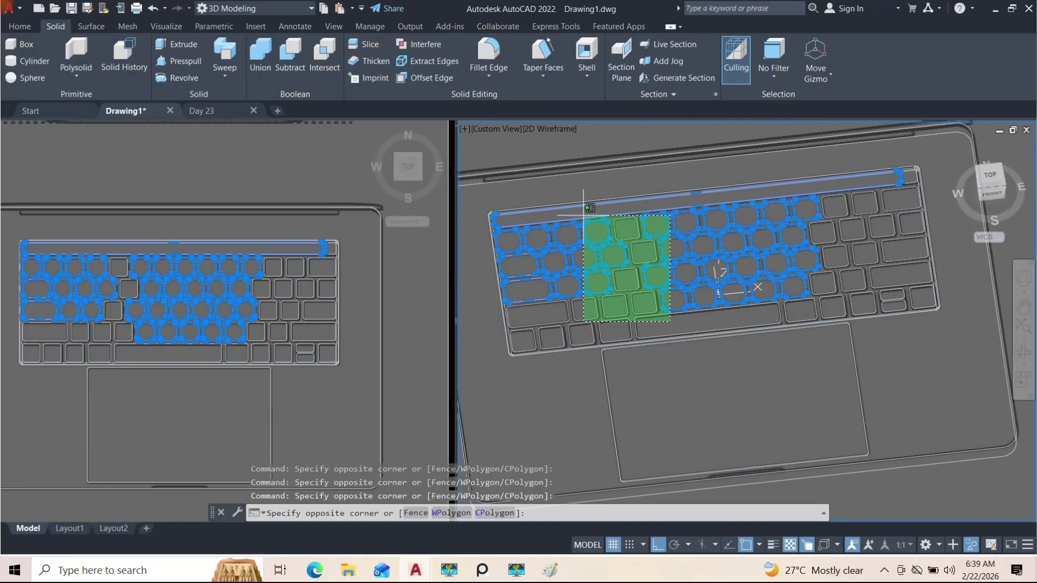
left_click(586, 205)
Add the left shift key outline and the three leftmost bottom-row key outlines to the selection
scroll(704, 292, "up", 5)
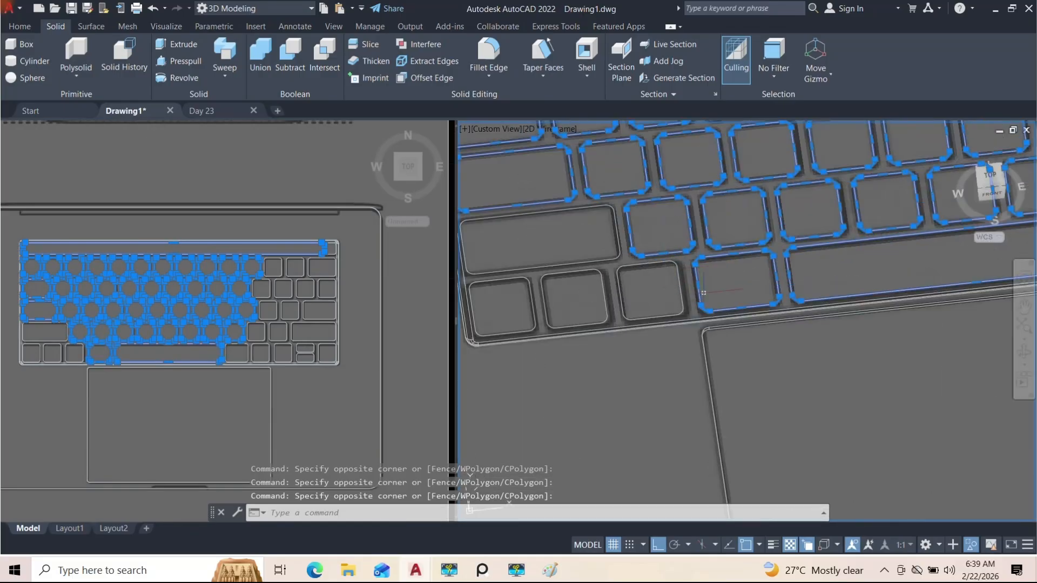
left_click(691, 299)
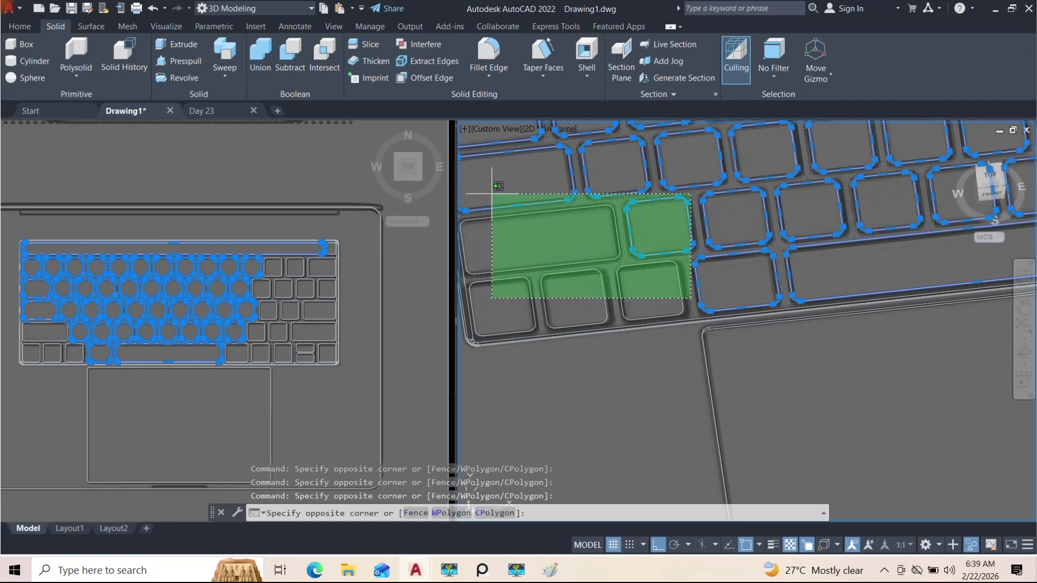
left_click(500, 214)
Add the key outlines at the keyboard's right end, including the arrow keys and the square key beside the touch bar, to the selection
scroll(500, 214, "down", 4)
scroll(675, 243, "up", 4)
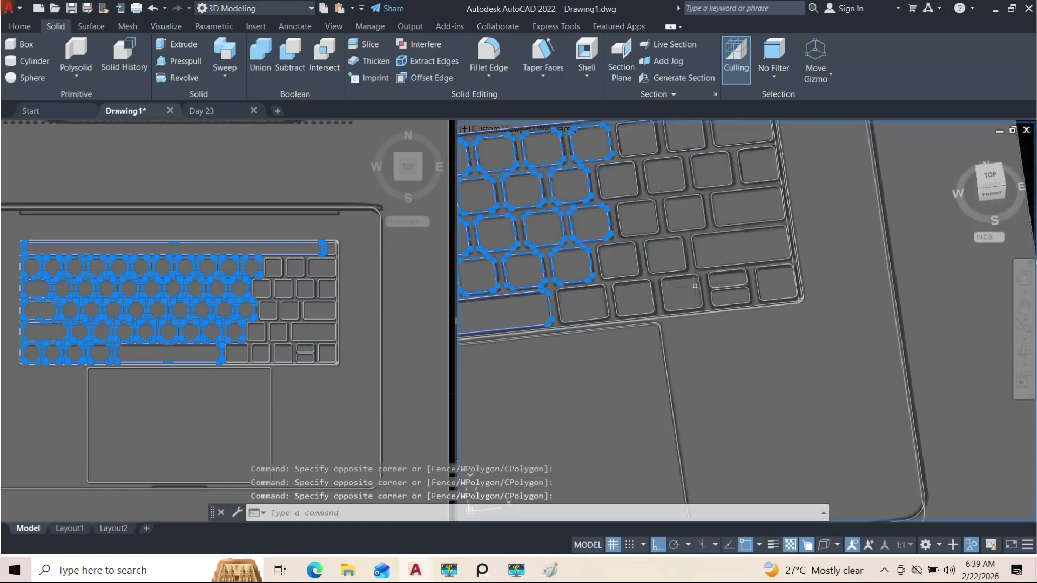
left_click(695, 288)
left_click(579, 143)
middle_click_drag(689, 220, 562, 250)
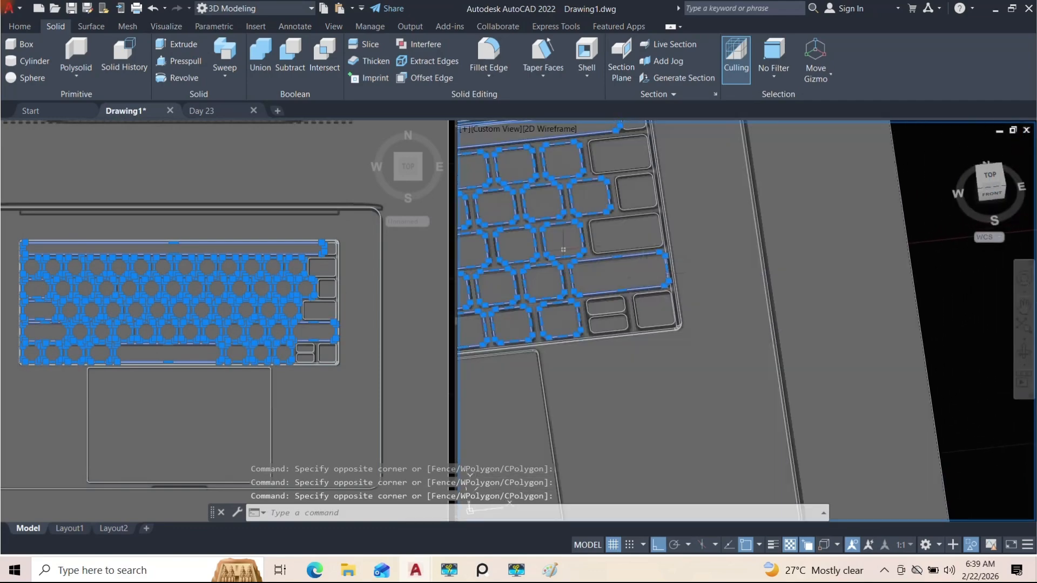
left_click(573, 279)
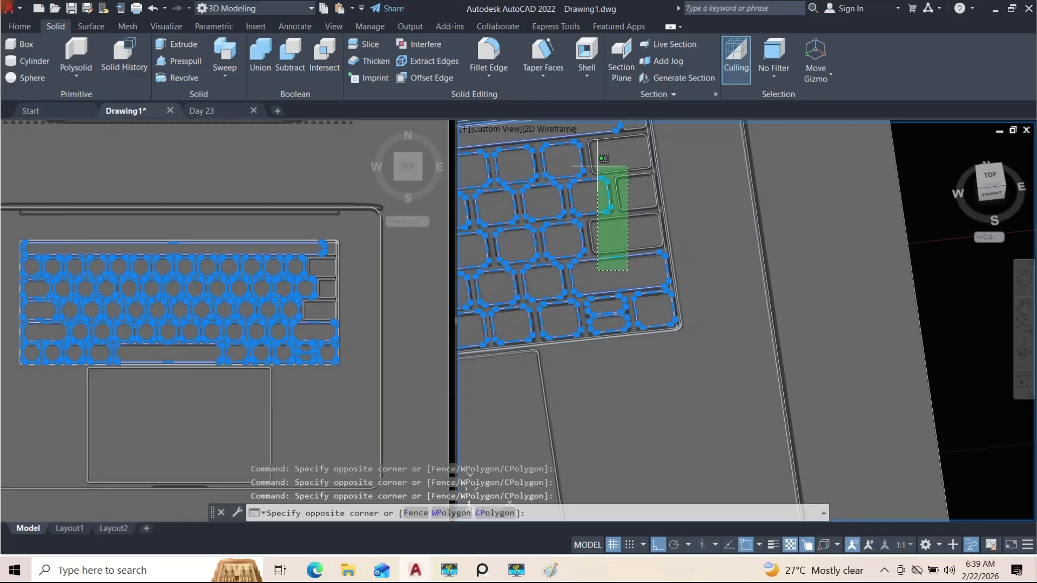
left_click(597, 149)
scroll(728, 207, "down", 4)
scroll(729, 207, "up", 6)
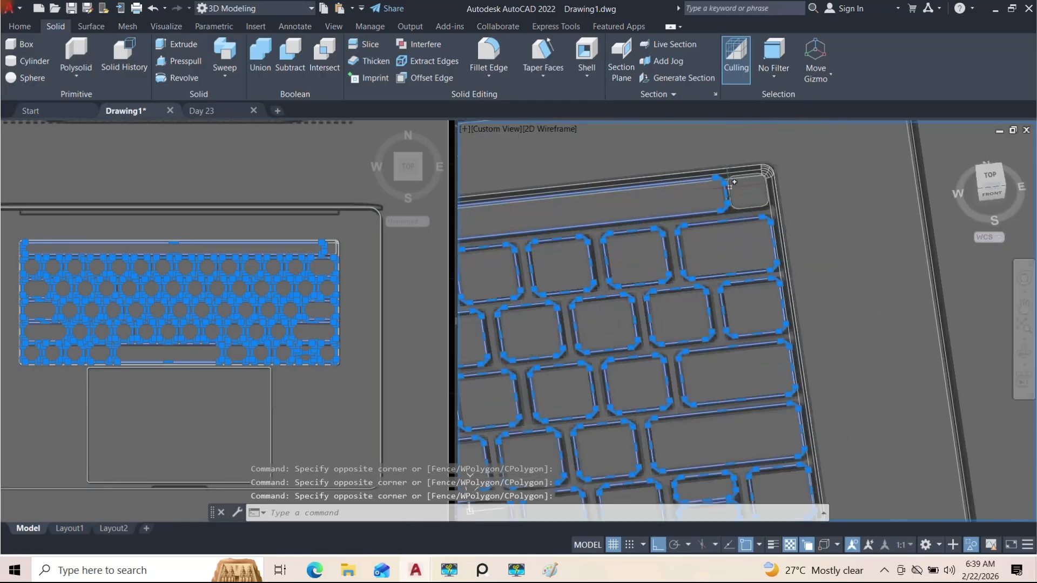
left_click(745, 261)
left_click(710, 200)
Try to join all the selected key outlines with the Join command
scroll(737, 226, "up", 3)
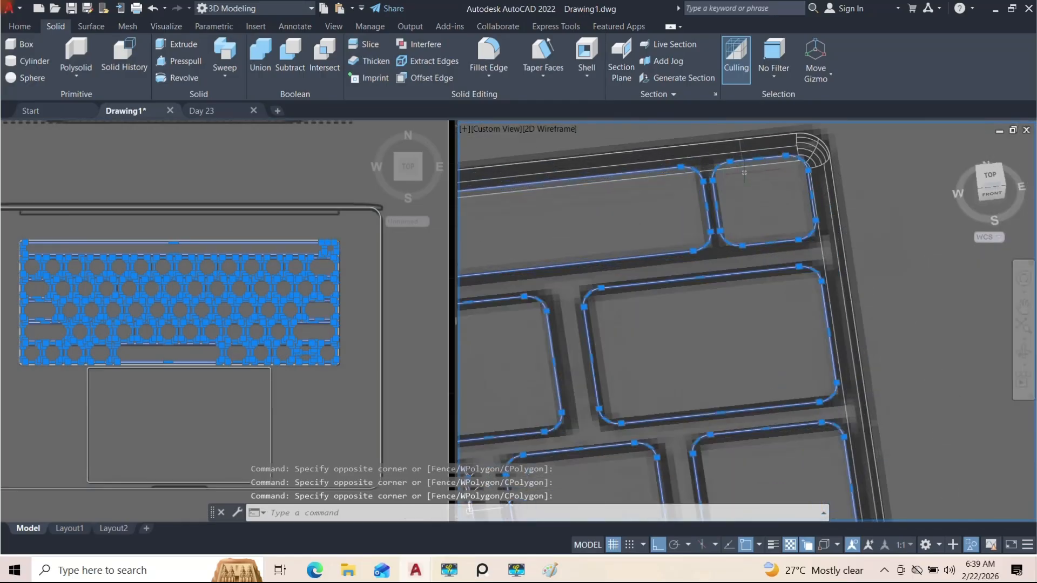
scroll(748, 196, "down", 3)
scroll(742, 217, "down", 3)
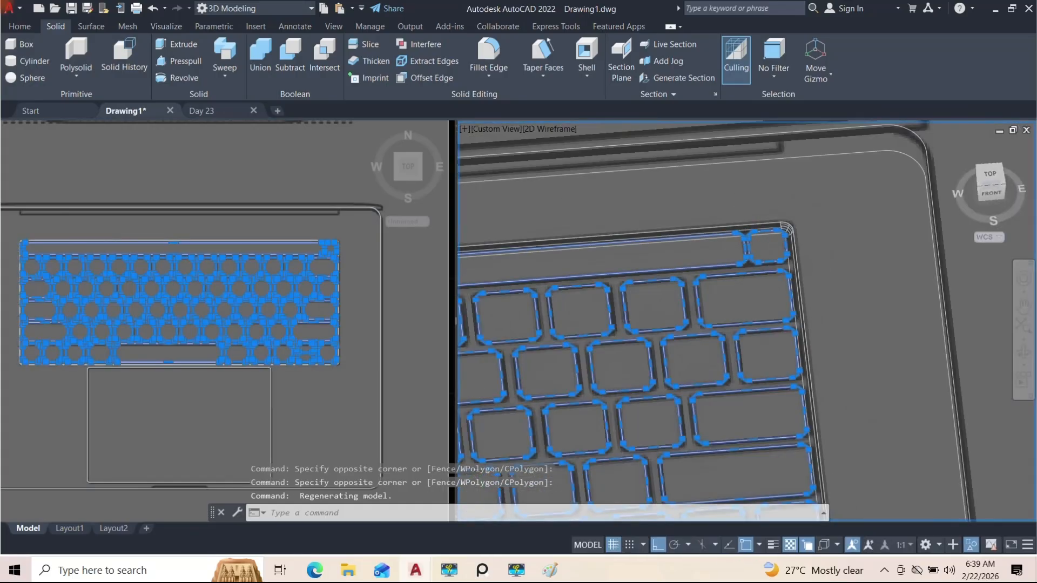
mouse_move(761, 235)
scroll(739, 257, "up", 2)
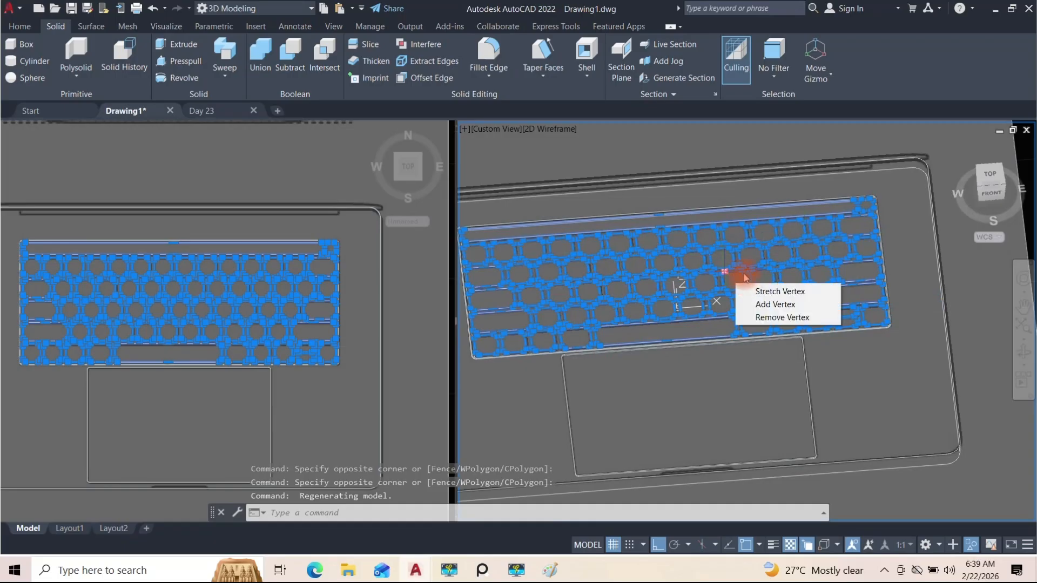
scroll(781, 284, "down", 3)
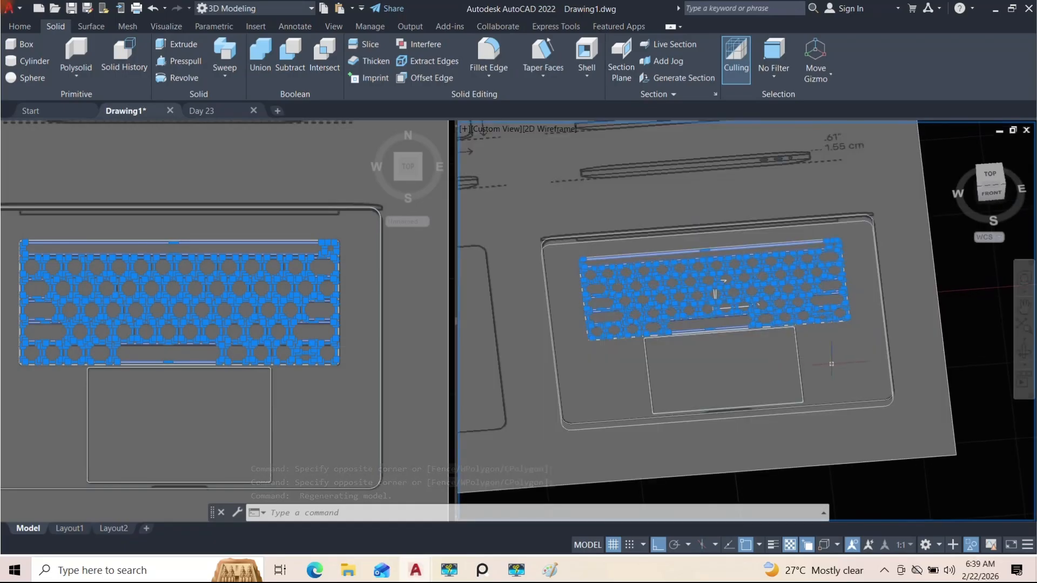
middle_click_drag(831, 358, 832, 378)
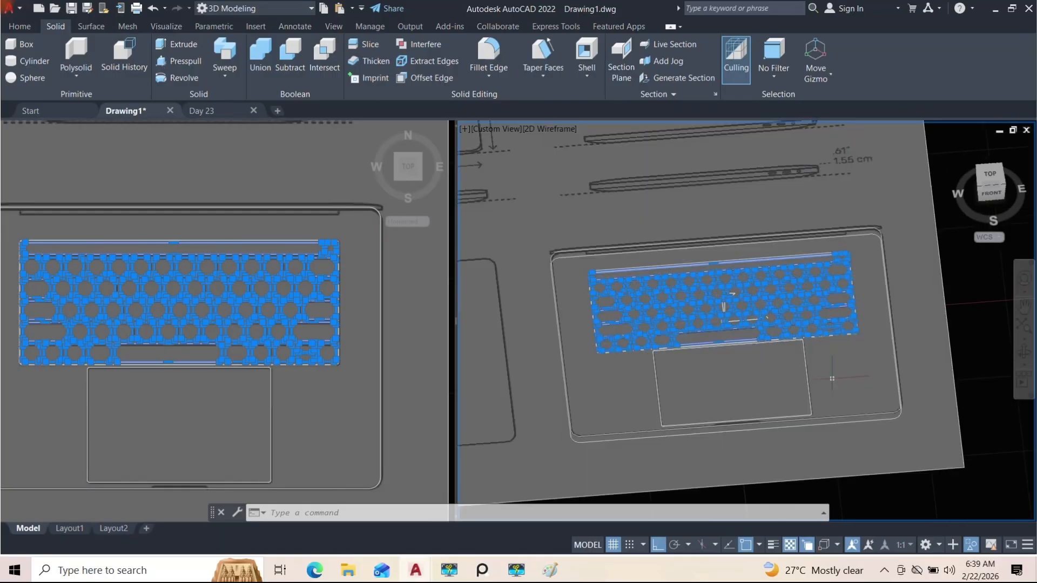
type("j")
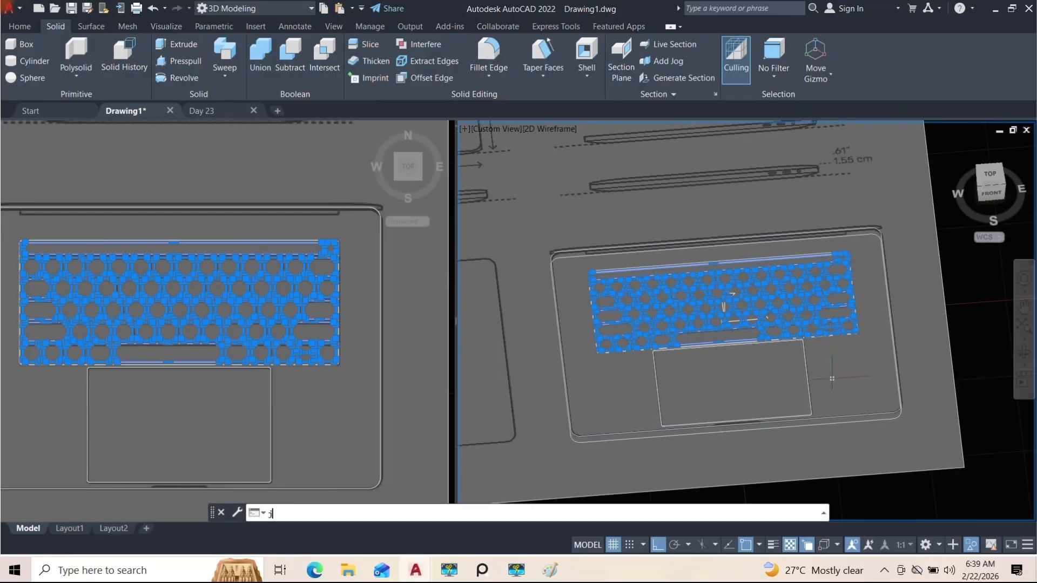
key("Return")
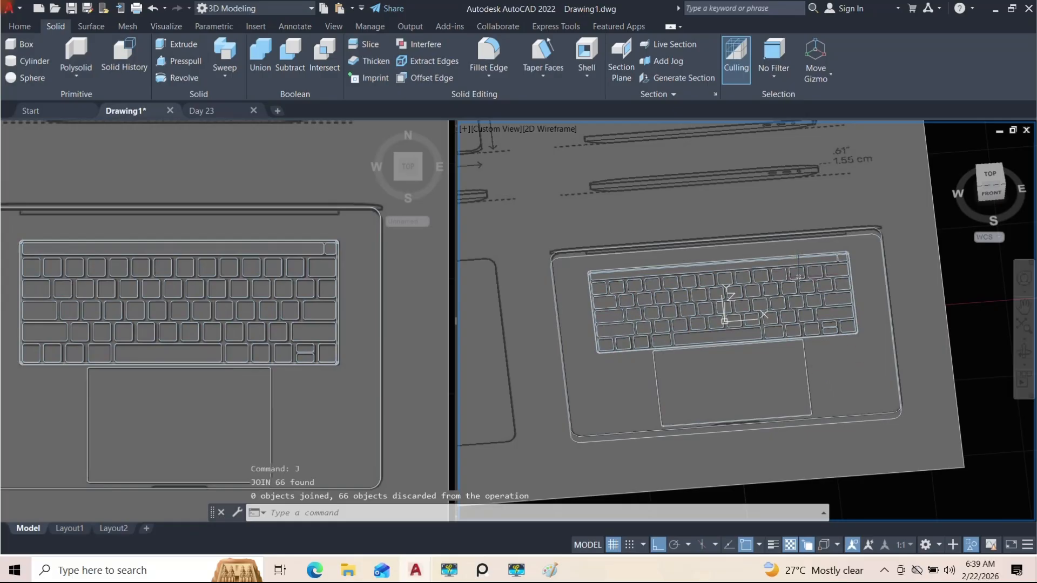
key("Escape")
scroll(816, 289, "up", 6)
scroll(761, 295, "down", 4)
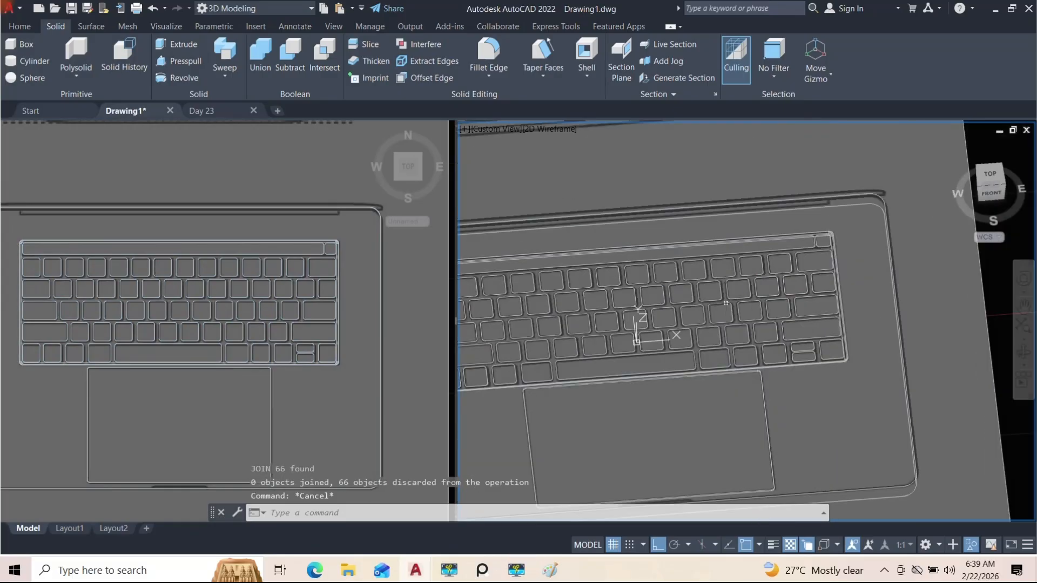
middle_click_drag(727, 304, 892, 306)
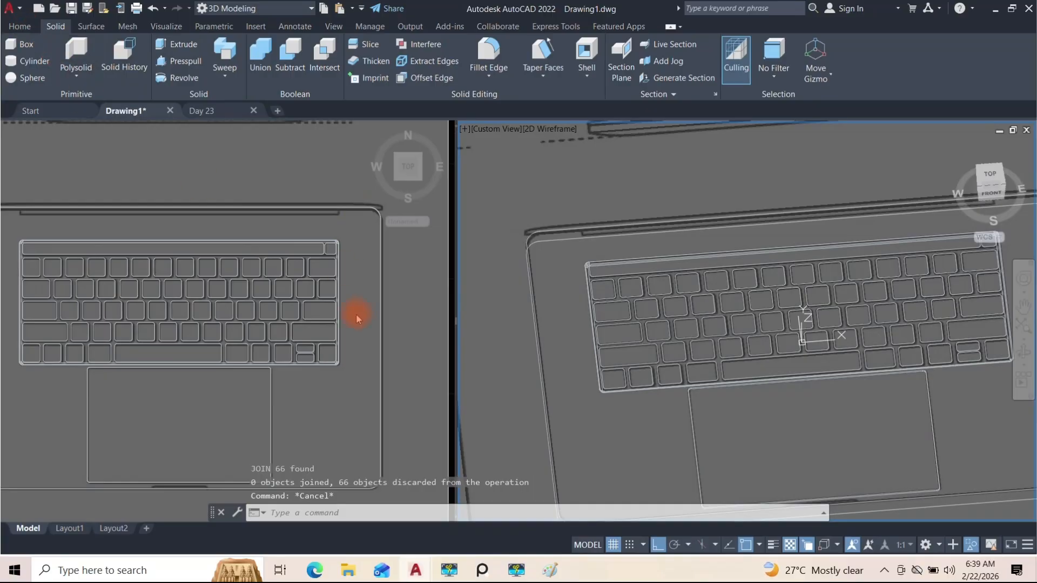
scroll(599, 313, "up", 2)
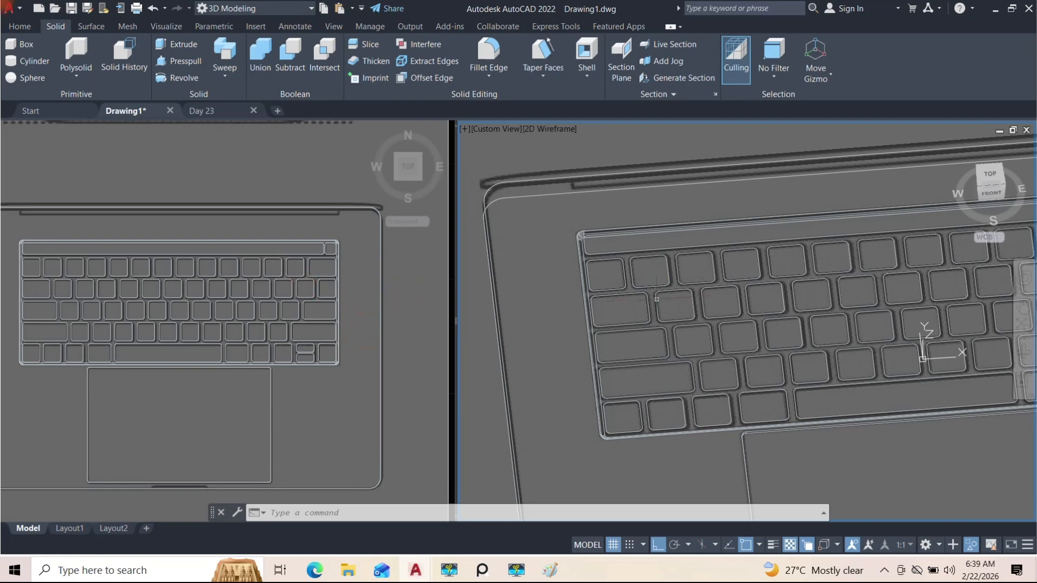
Switch the Top viewport to the Front view and examine the edge profile of the laptop base around the keyboard
left_click(395, 282)
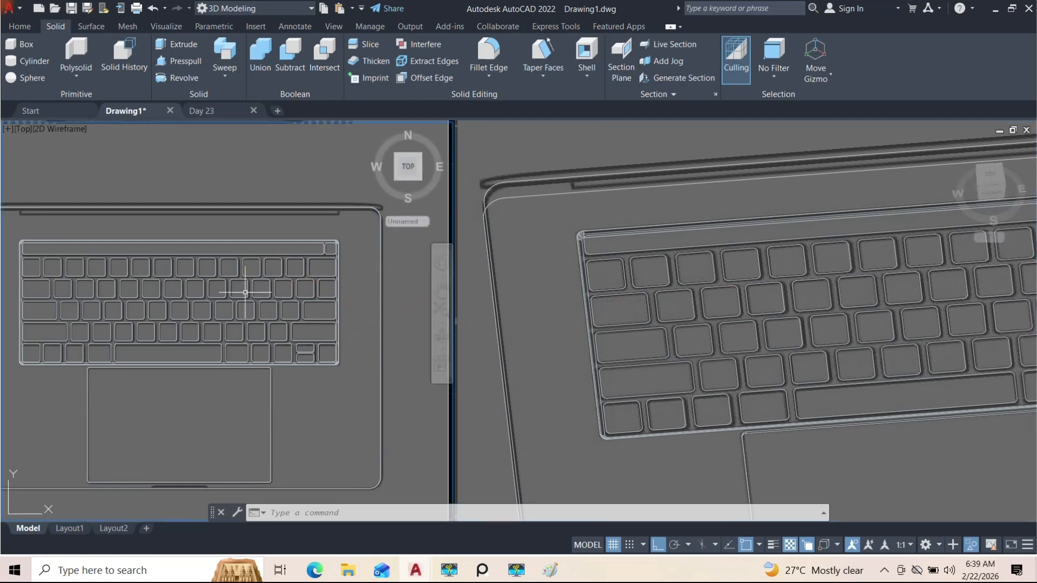
left_click(24, 129)
left_click(54, 215)
scroll(248, 284, "down", 3)
middle_click_drag(410, 308, 246, 294)
scroll(245, 294, "up", 3)
middle_click_drag(116, 267, 381, 282)
middle_click_drag(135, 272, 373, 280)
scroll(183, 248, "up", 6)
scroll(255, 232, "up", 3)
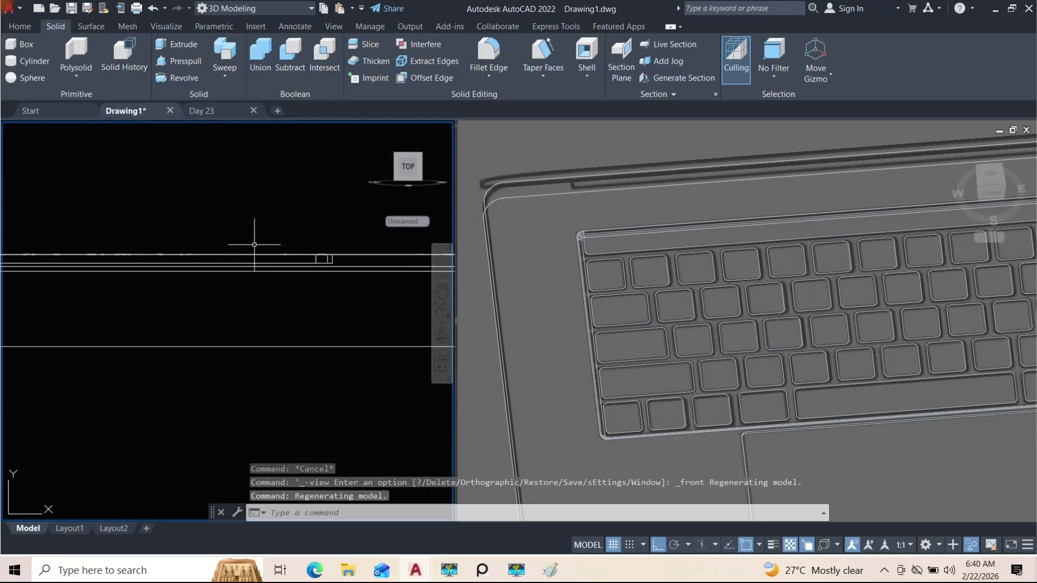
scroll(227, 238, "down", 3)
scroll(292, 249, "down", 2)
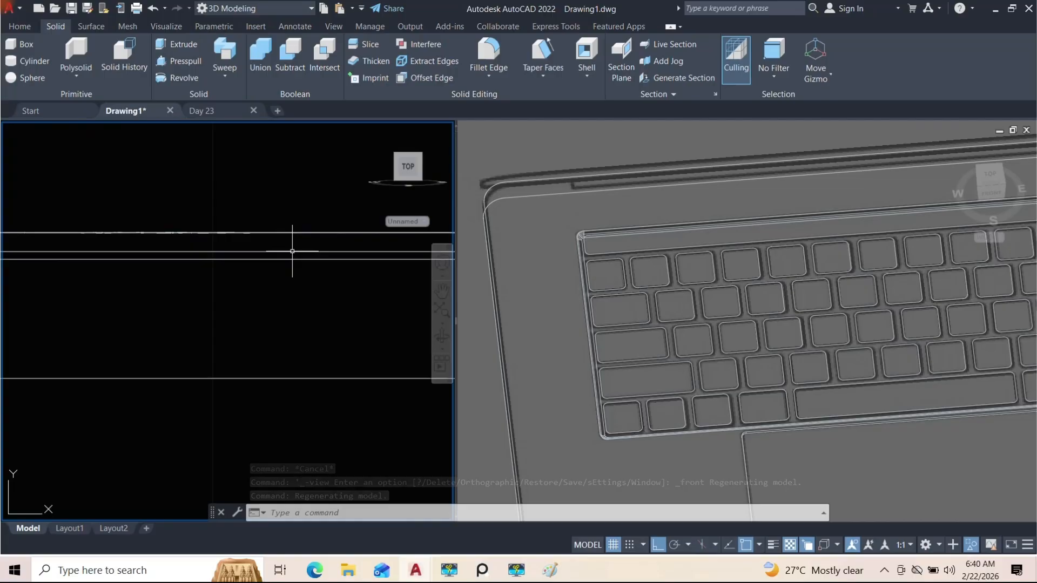
Reselect the touch bar outline and the key outlines, working from the keyboard's left end in the Custom View viewport
left_click(723, 302)
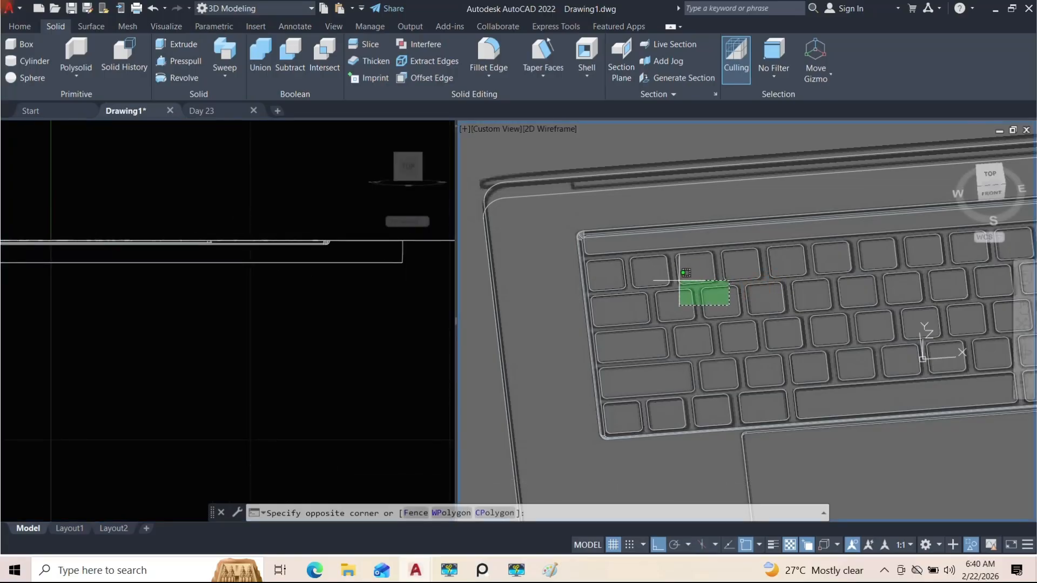
left_click(608, 246)
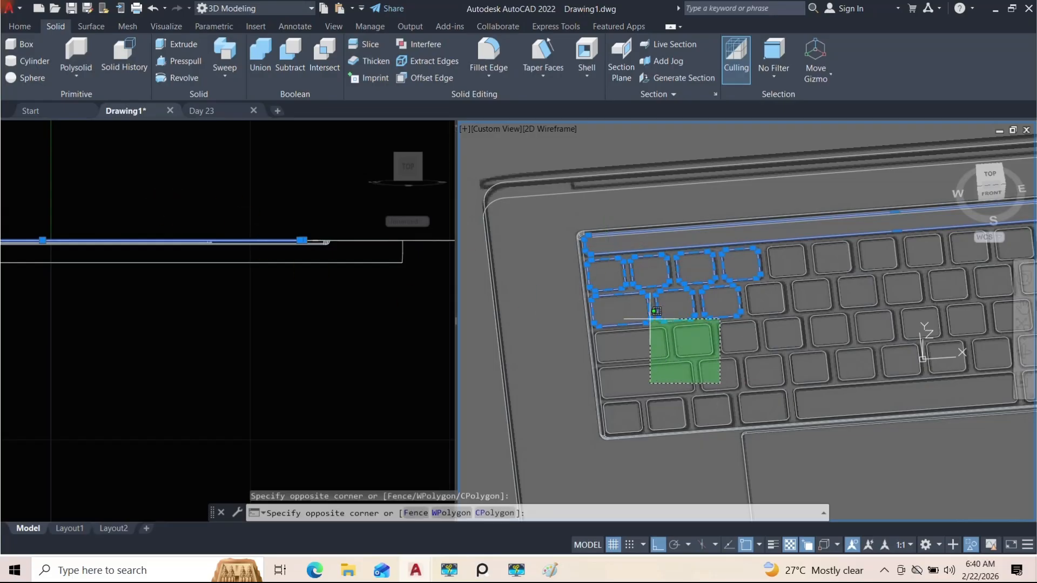
left_click(593, 269)
scroll(737, 300, "up", 4)
left_click(755, 319)
left_click(525, 222)
middle_click_drag(545, 240, 692, 220)
left_click(676, 328)
left_click(588, 234)
scroll(588, 234, "down", 4)
key("Escape")
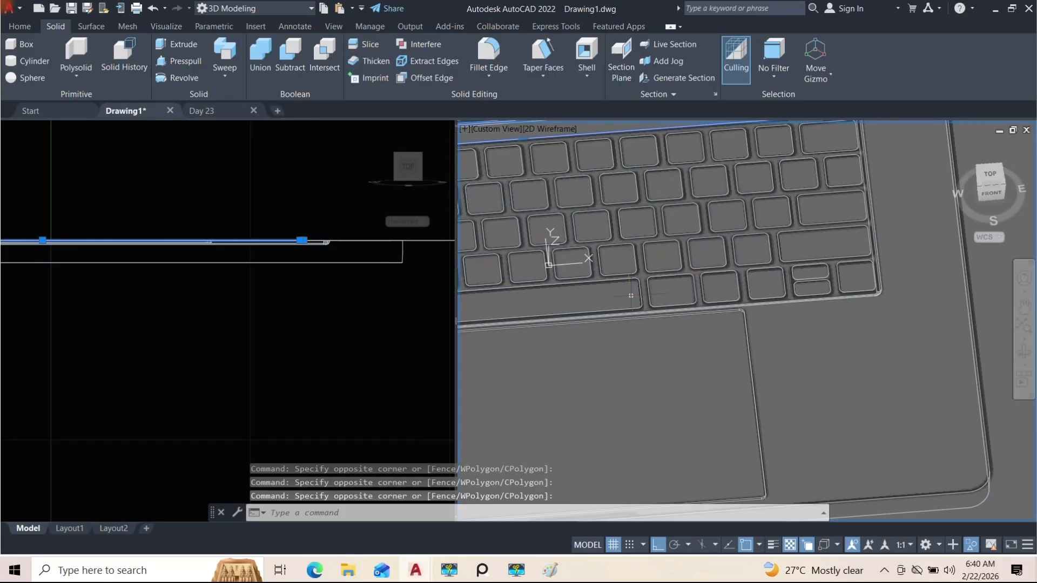
Select all the remaining key outlines across the keyboard, including the narrow strip and small key along its upper edge
left_click(469, 168)
scroll(695, 216, "down", 3)
scroll(525, 226, "up", 3)
left_click(653, 280)
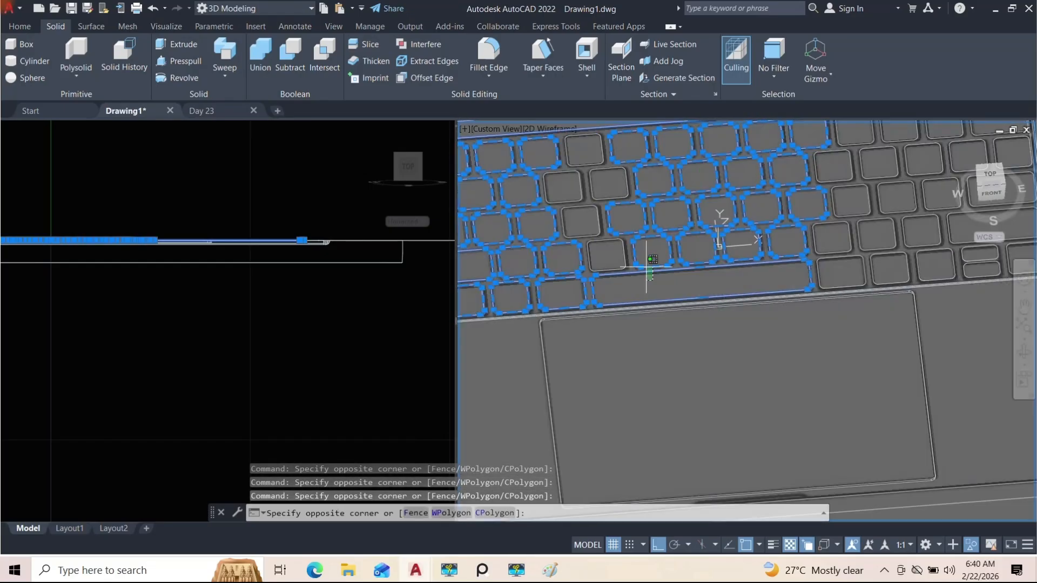
left_click(552, 159)
scroll(639, 204, "down", 3)
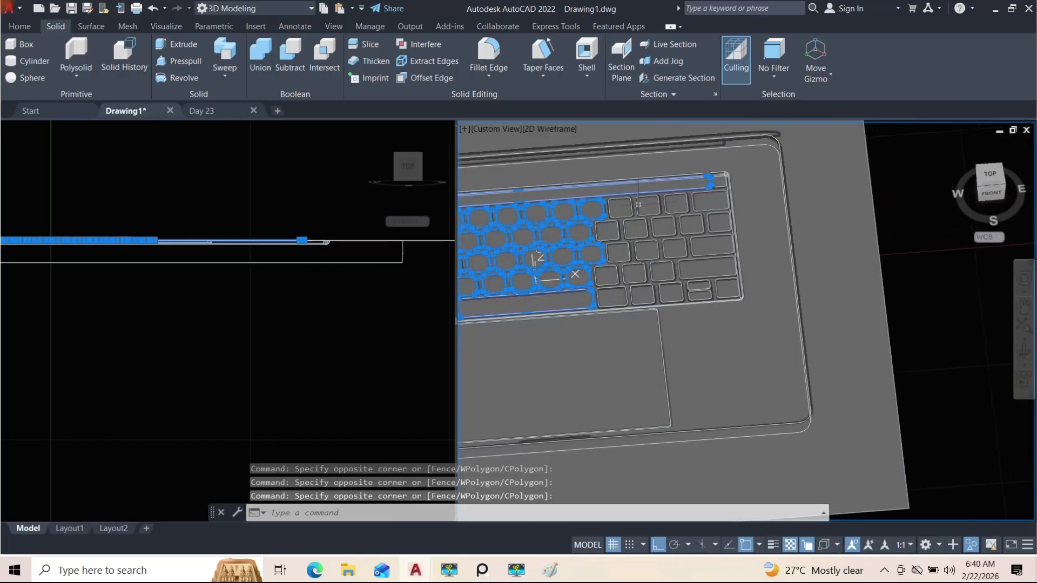
left_click(724, 294)
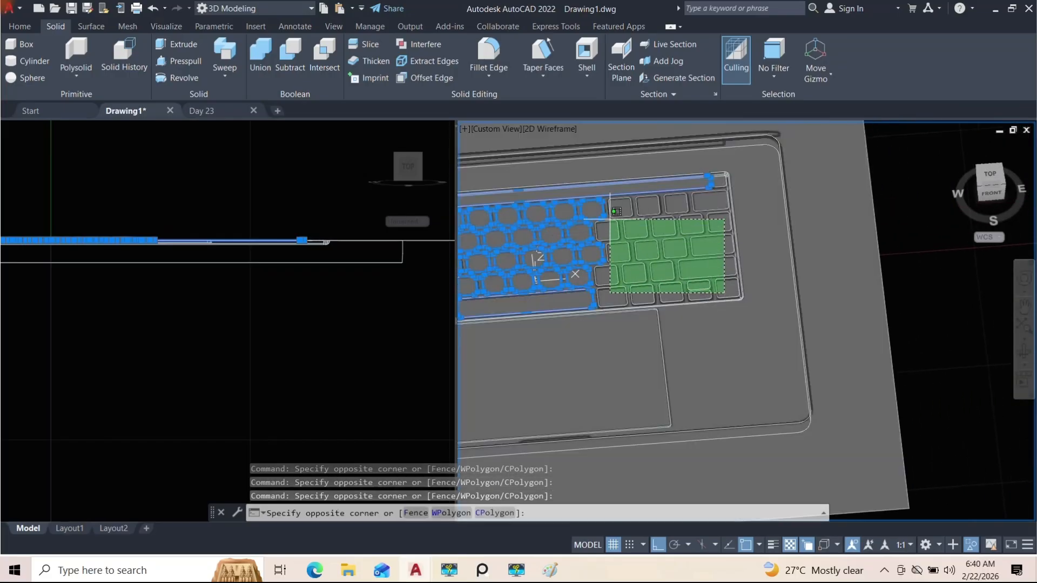
left_click(582, 189)
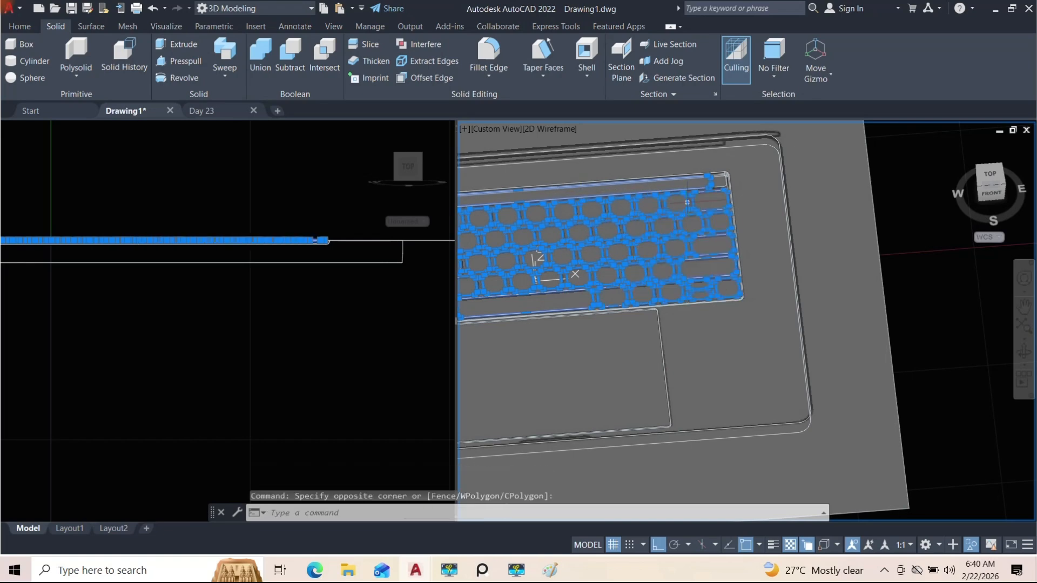
scroll(697, 187, "up", 3)
left_click(766, 229)
scroll(878, 279, "down", 5)
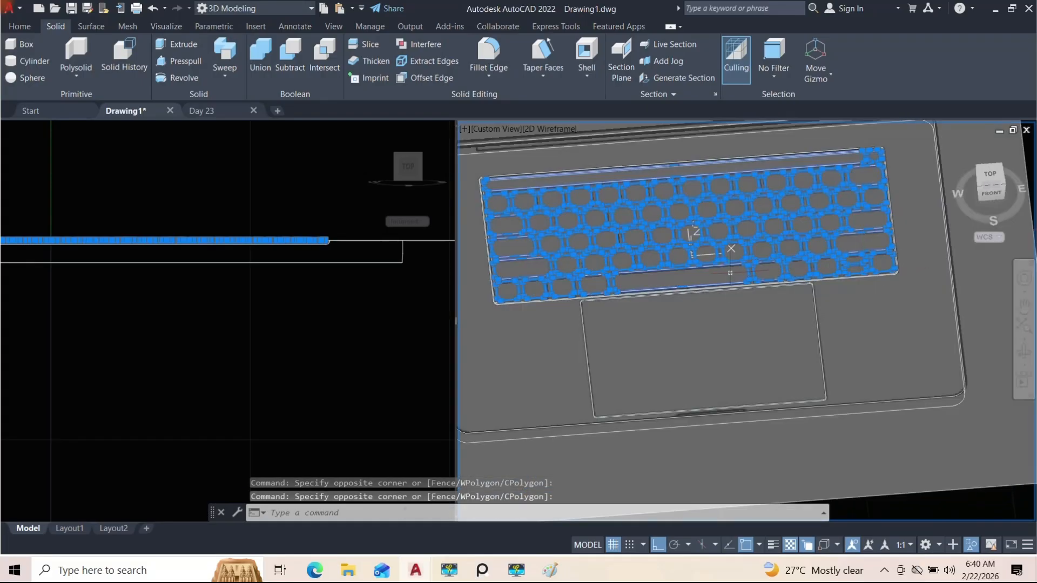
left_click(730, 273)
left_click(668, 248)
scroll(702, 238, "up", 5)
scroll(719, 232, "down", 5)
Extrude the selected key outlines downward to just below the keyboard recess floor in the front view, with object snap off
left_click(291, 324)
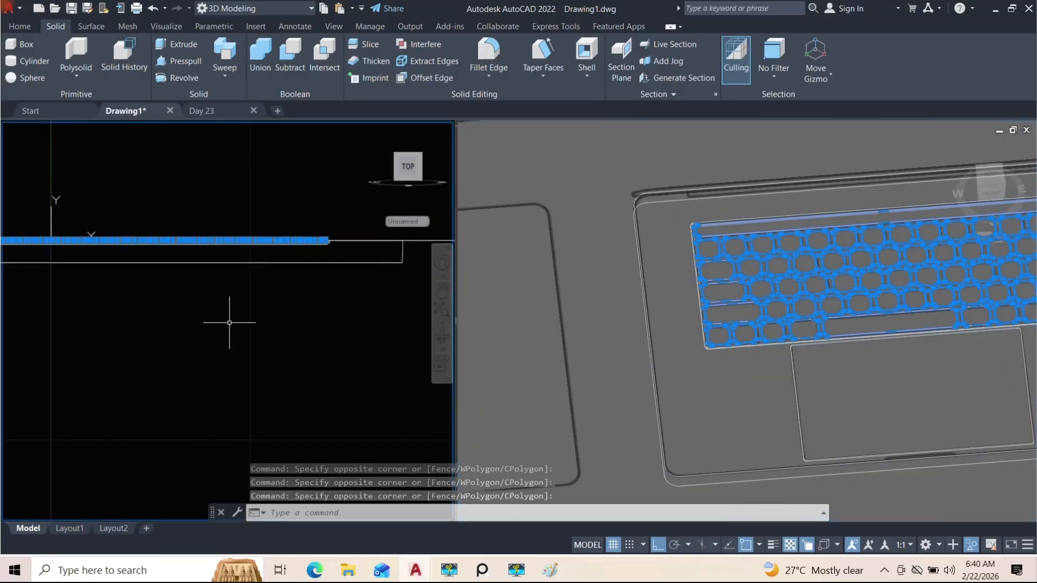
middle_click_drag(231, 324, 289, 320)
scroll(291, 320, "down", 2)
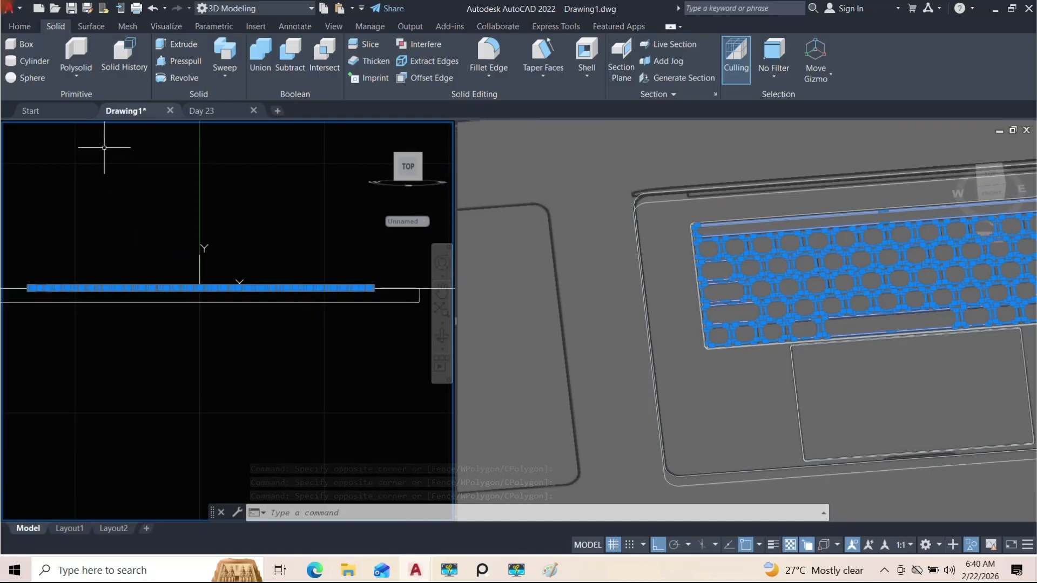
left_click(28, 27)
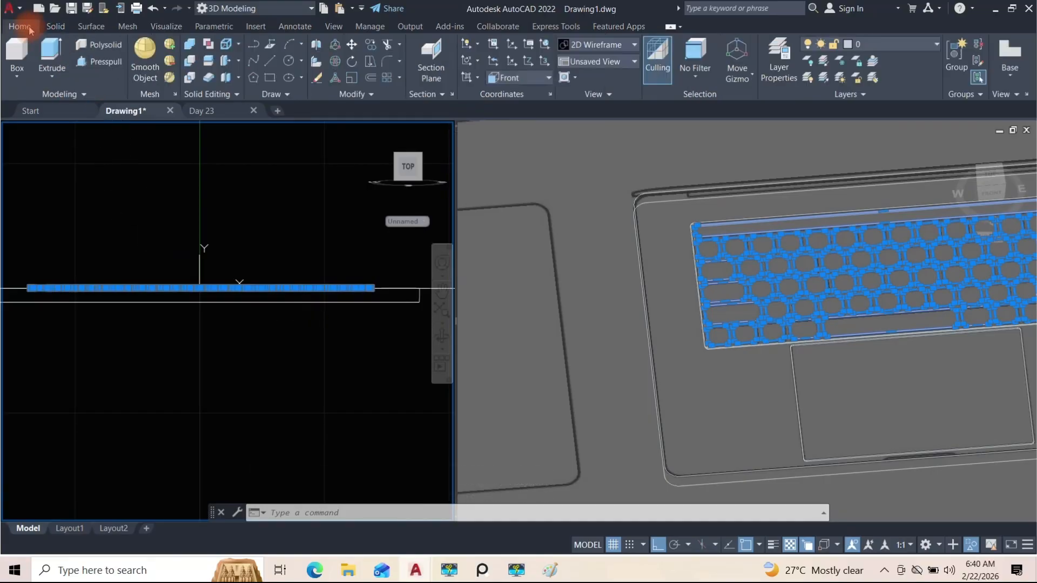
left_click(50, 54)
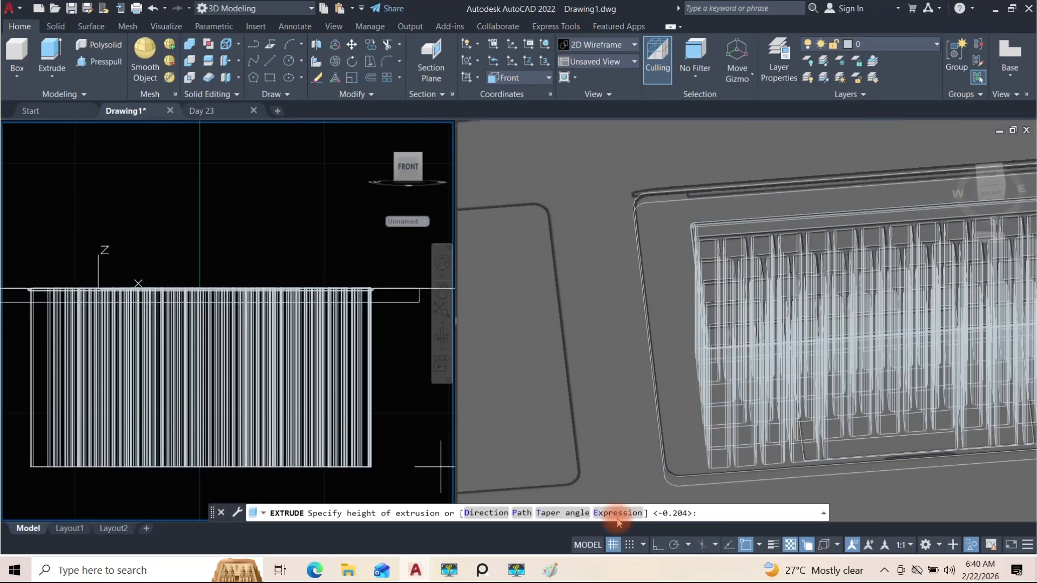
left_click(742, 534)
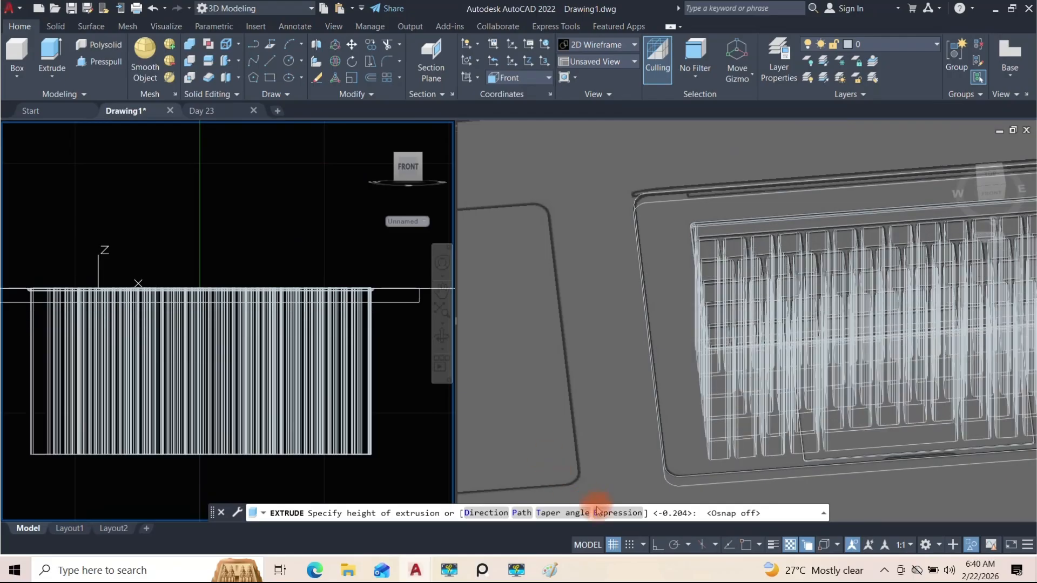
left_click(657, 544)
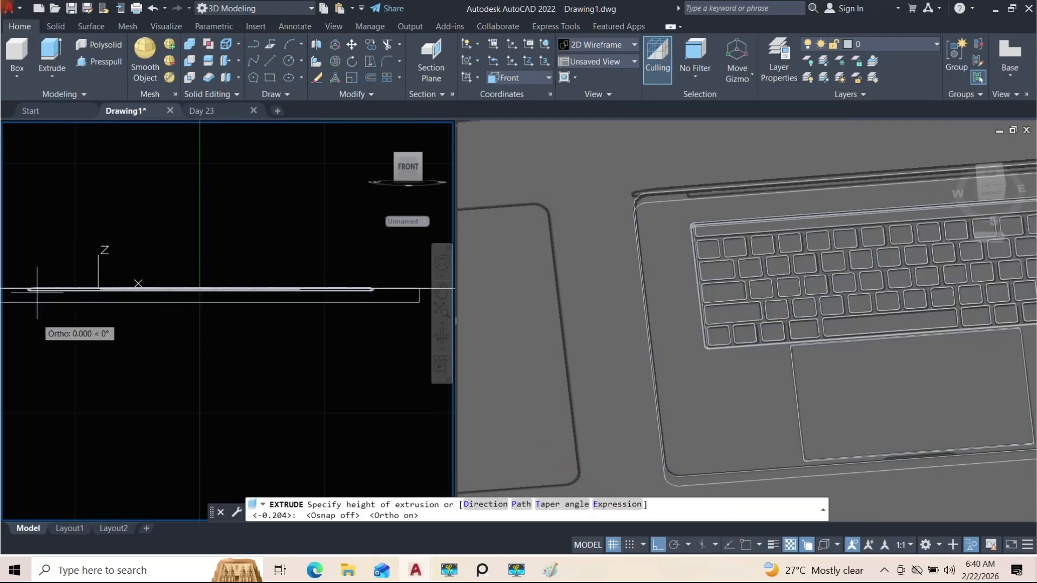
left_click(657, 544)
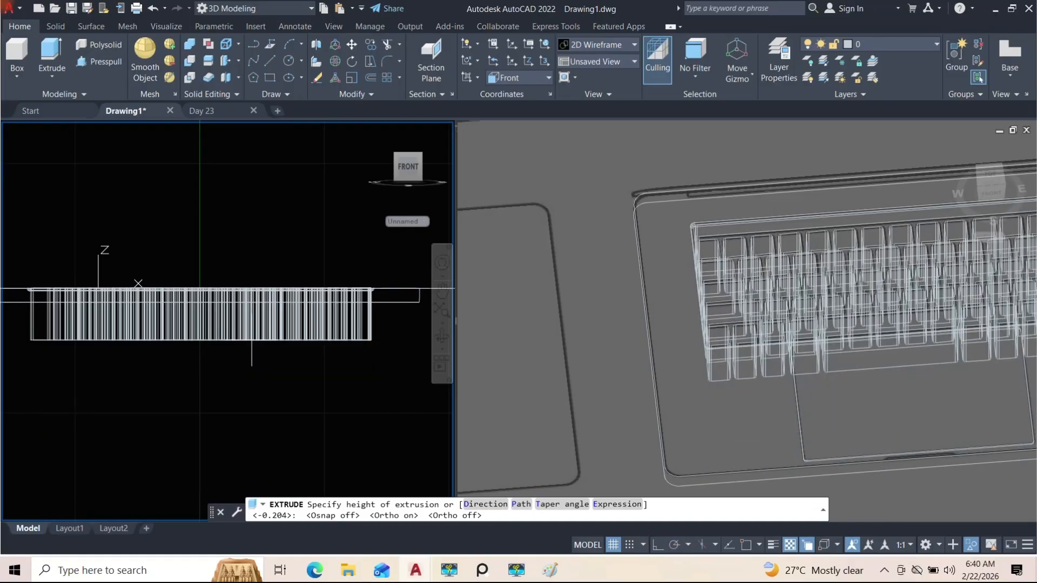
middle_click_drag(157, 298, 260, 289)
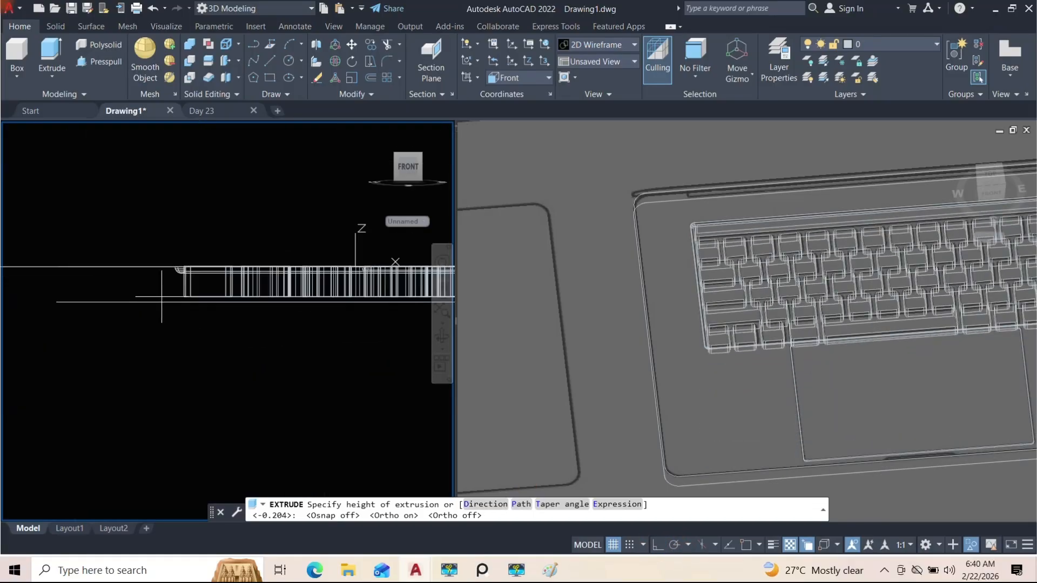
scroll(197, 259, "up", 4)
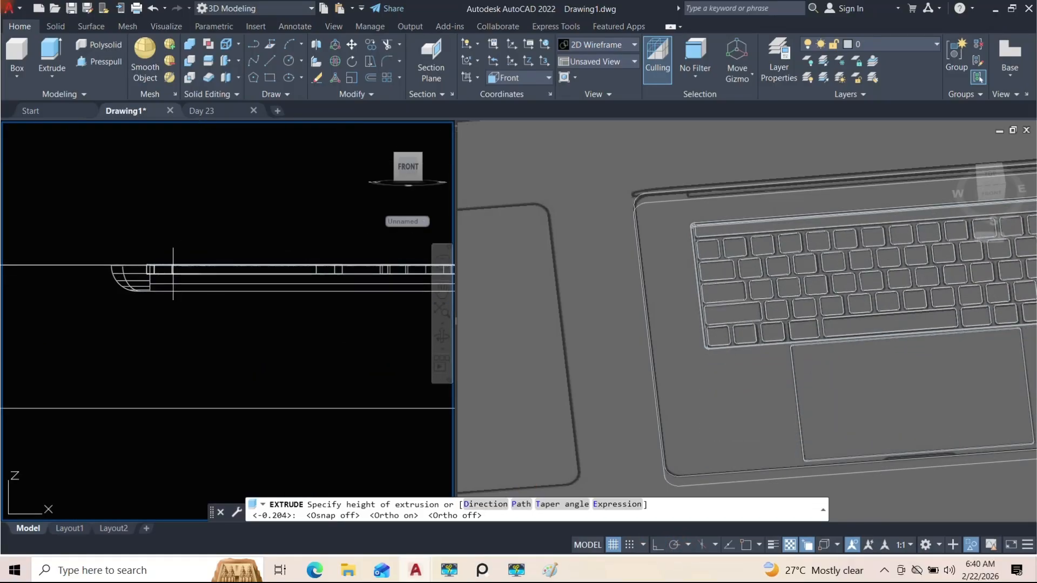
scroll(164, 295, "up", 2)
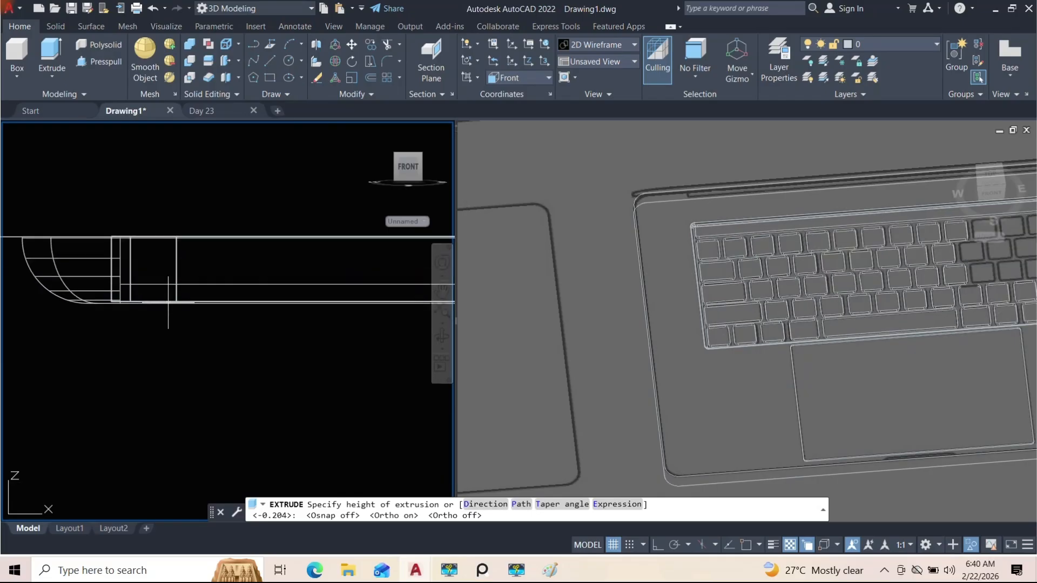
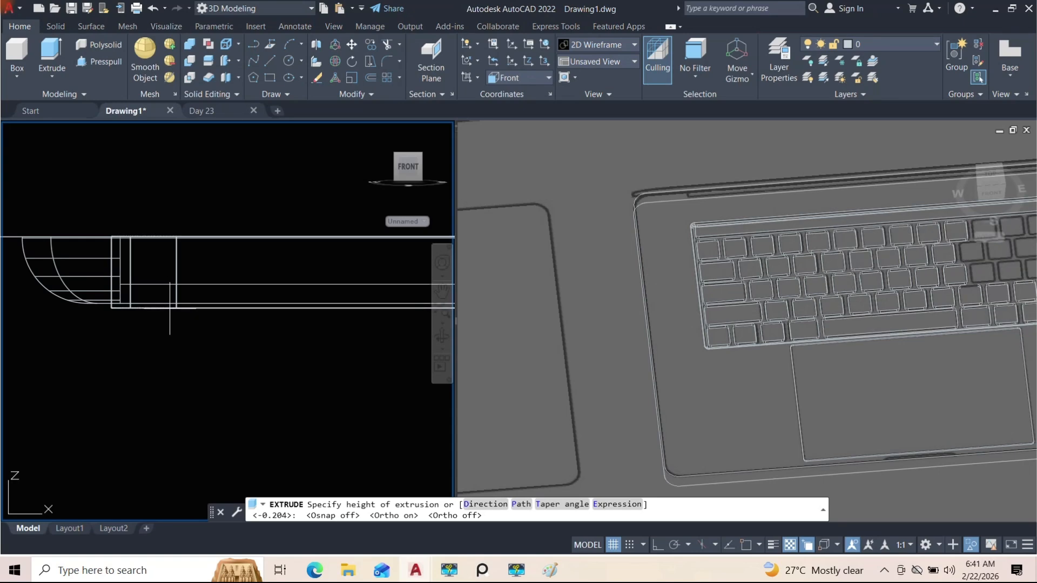
left_click(170, 309)
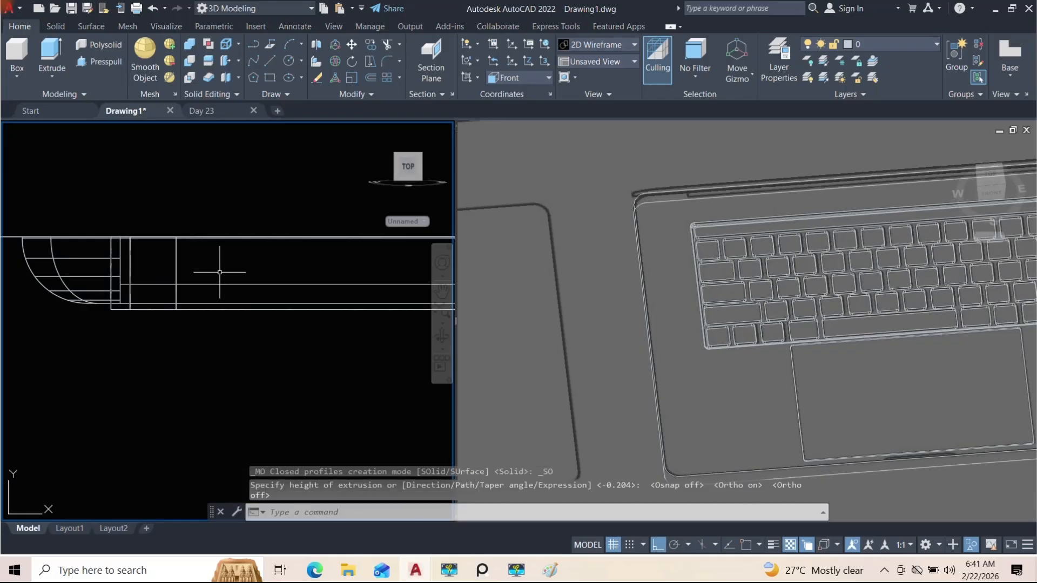
Inspect the extruded keys and laptop body from several angles in the Conceptual visual style
scroll(219, 272, "down", 5)
scroll(181, 365, "down", 5)
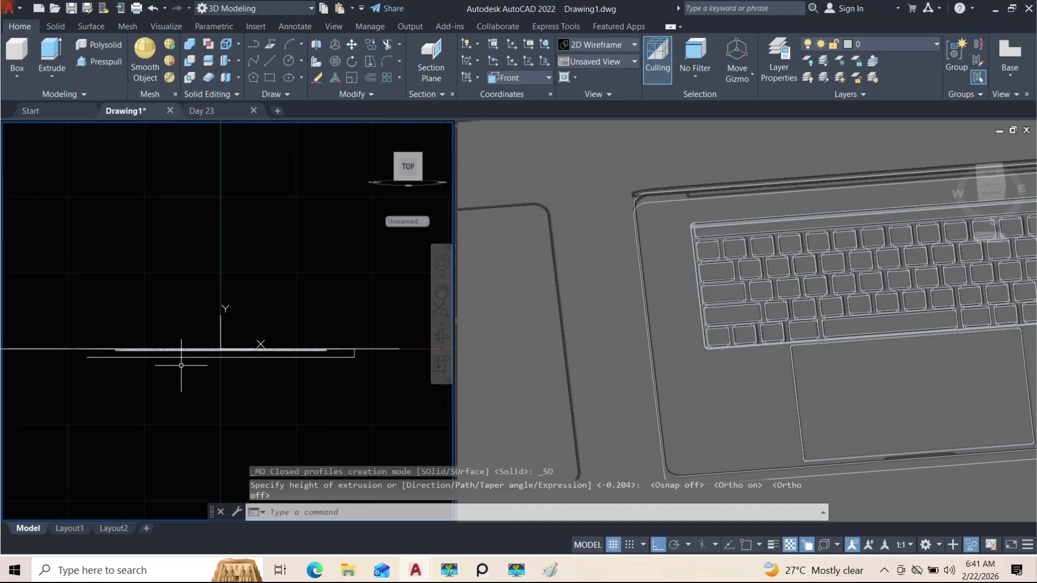
middle_click_drag(606, 271, 839, 248, "shift")
middle_click_drag(710, 336, 916, 275)
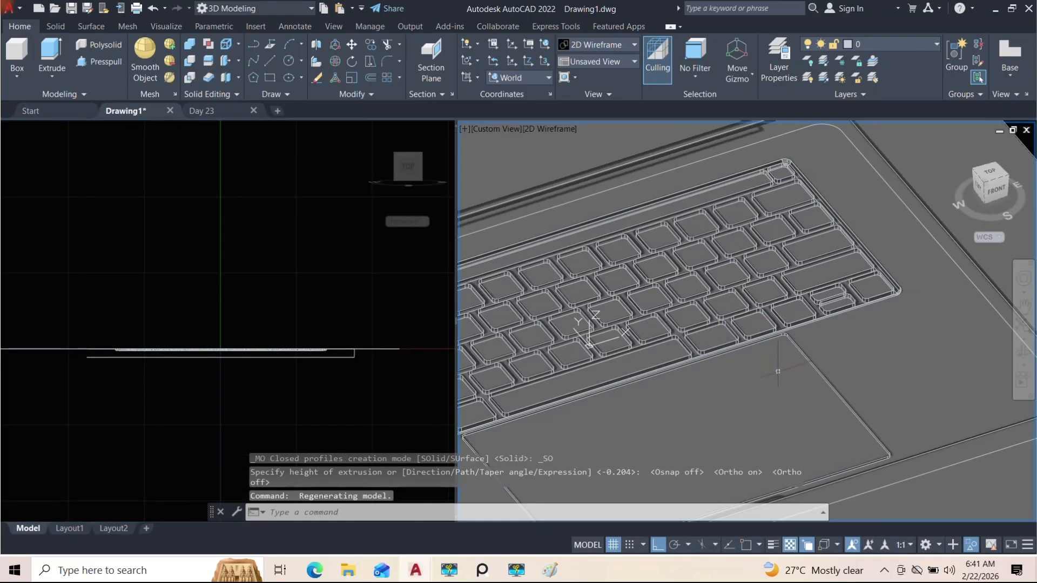
scroll(778, 372, "down", 3)
left_click(550, 130)
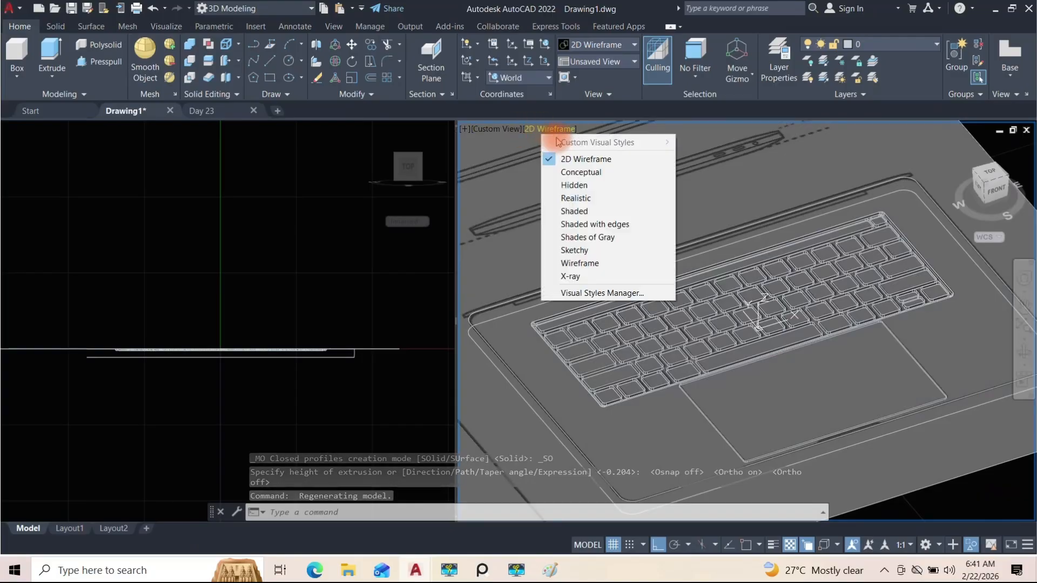
left_click(559, 172)
mouse_move(735, 327)
middle_mouse_down("shift")
mouse_move(800, 331)
mouse_move(701, 360)
mouse_move(690, 310)
mouse_move(609, 277)
mouse_move(537, 292)
mouse_move(667, 336)
mouse_move(760, 271)
mouse_move(703, 311)
mouse_move(616, 282)
mouse_move(724, 308)
mouse_move(732, 319)
mouse_move(607, 282)
mouse_move(630, 266)
mouse_move(705, 365)
mouse_move(871, 334)
mouse_move(747, 389)
mouse_move(749, 251)
middle_mouse_up("shift")
scroll(701, 357, "up", 3)
scroll(703, 311, "up", 3)
scroll(704, 311, "down", 5)
scroll(724, 308, "up", 3)
scroll(705, 365, "down", 3)
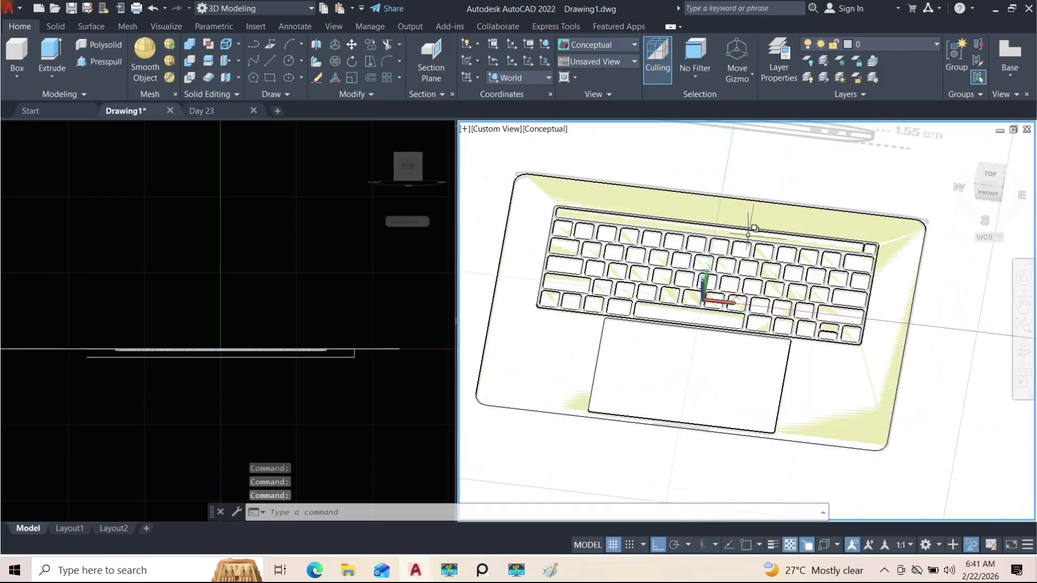
scroll(761, 238, "down", 5)
Switch the front-view viewport to the Top view and frame the keyboard half of the laptop
left_click(183, 270)
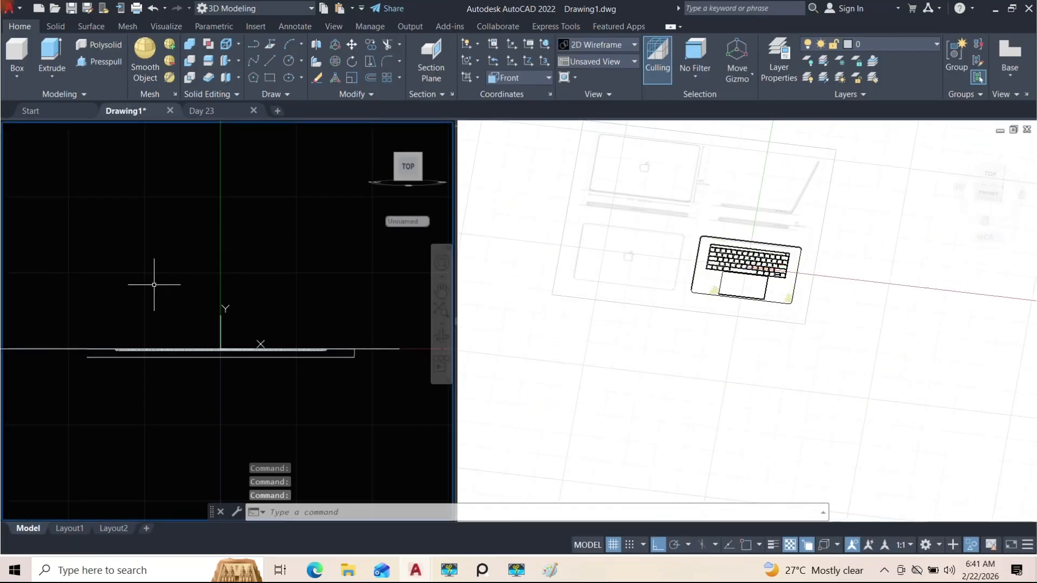
left_click(35, 133)
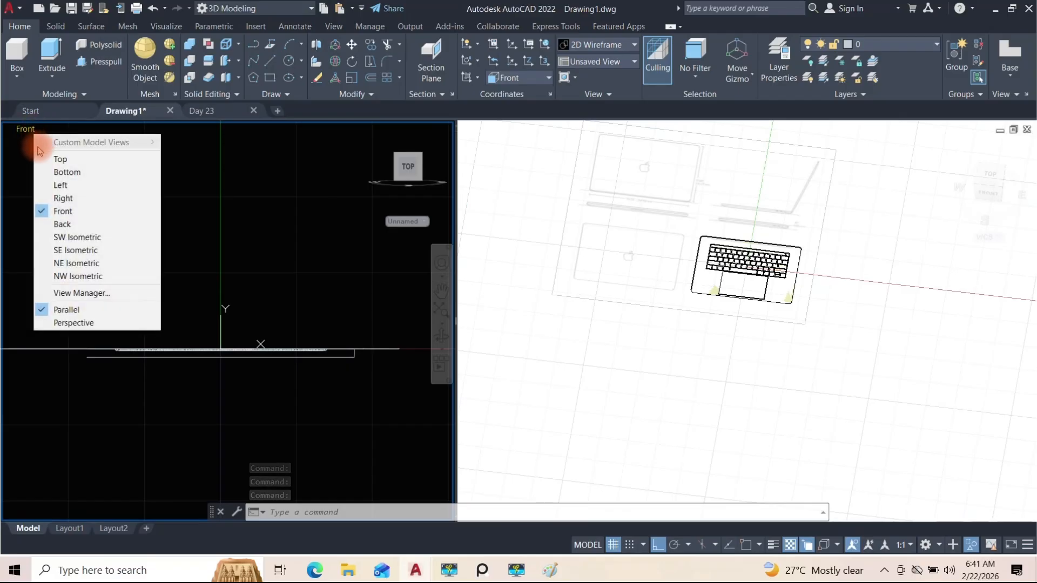
left_click(51, 158)
scroll(261, 352, "up", 6)
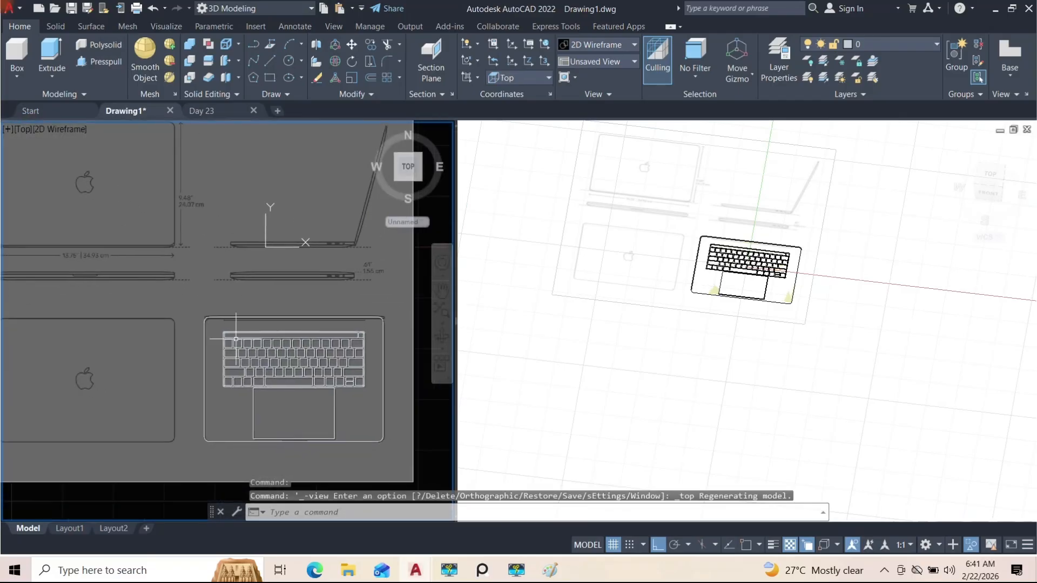
scroll(253, 279, "down", 5)
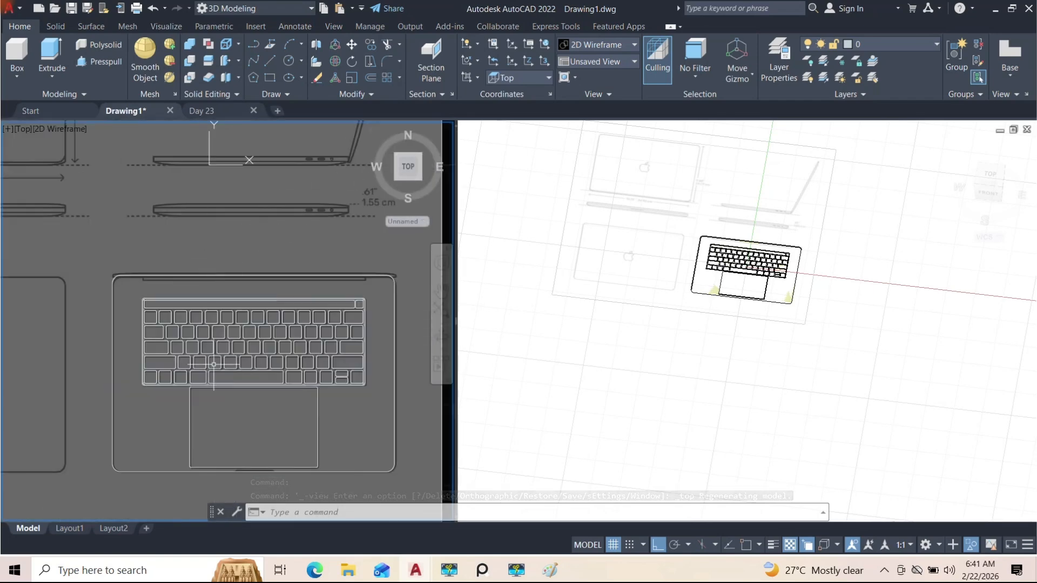
Set the 3D viewport's visual style back to 2D Wireframe and orbit to an angled view of the laptop
left_click(613, 376)
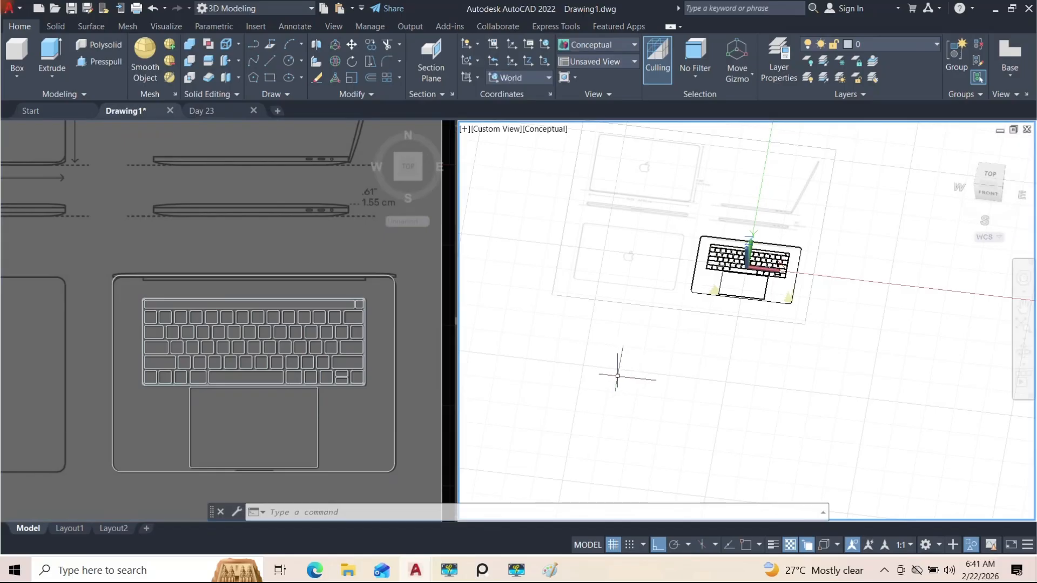
left_click(536, 131)
left_click(590, 158)
middle_click_drag(756, 306, 764, 267, "shift")
scroll(754, 286, "up", 5)
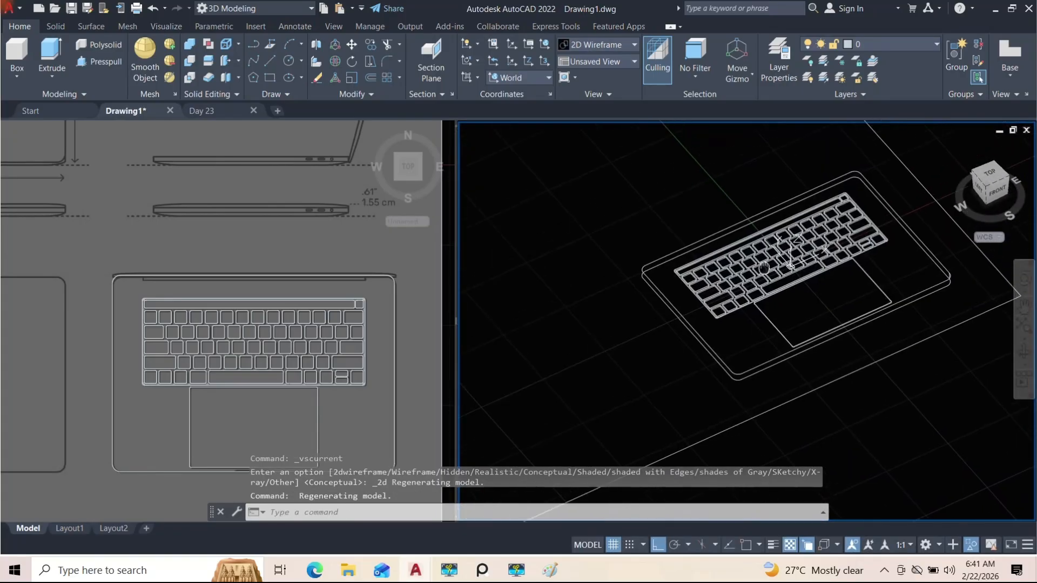
Try to draw a rectangle over the hinge strip along the laptop's rear edge in the top view, spanning the keyboard's width
left_click(251, 212)
scroll(162, 278, "up", 5)
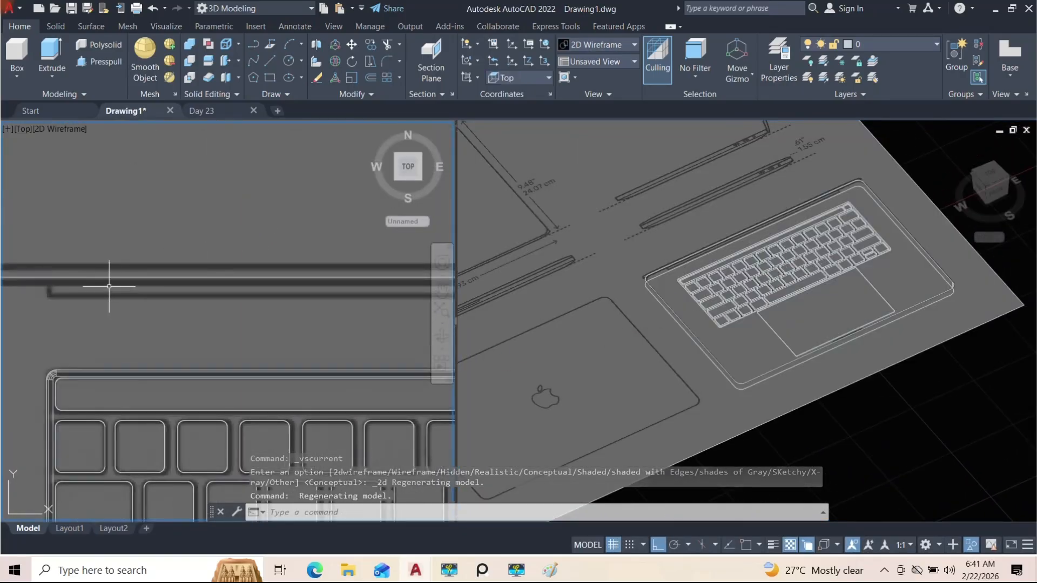
scroll(109, 287, "down", 3)
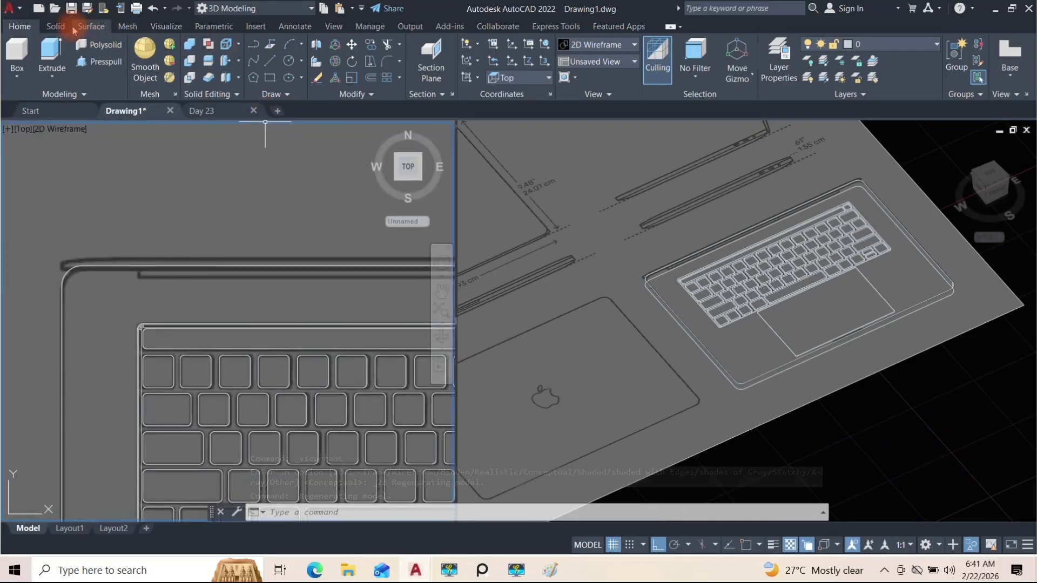
left_click(270, 77)
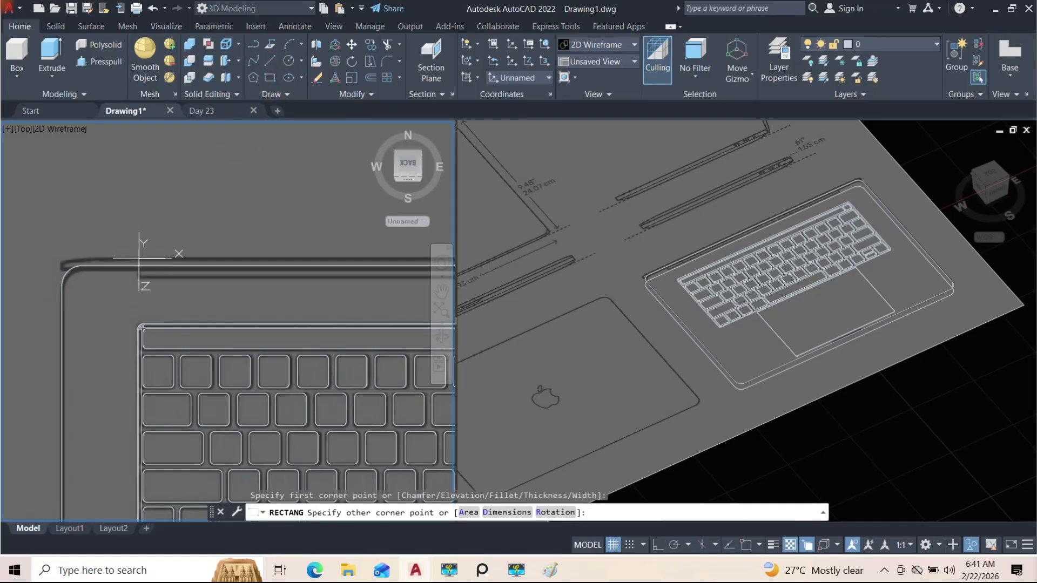
left_click(140, 258)
scroll(140, 259, "down", 4)
scroll(370, 260, "up", 6)
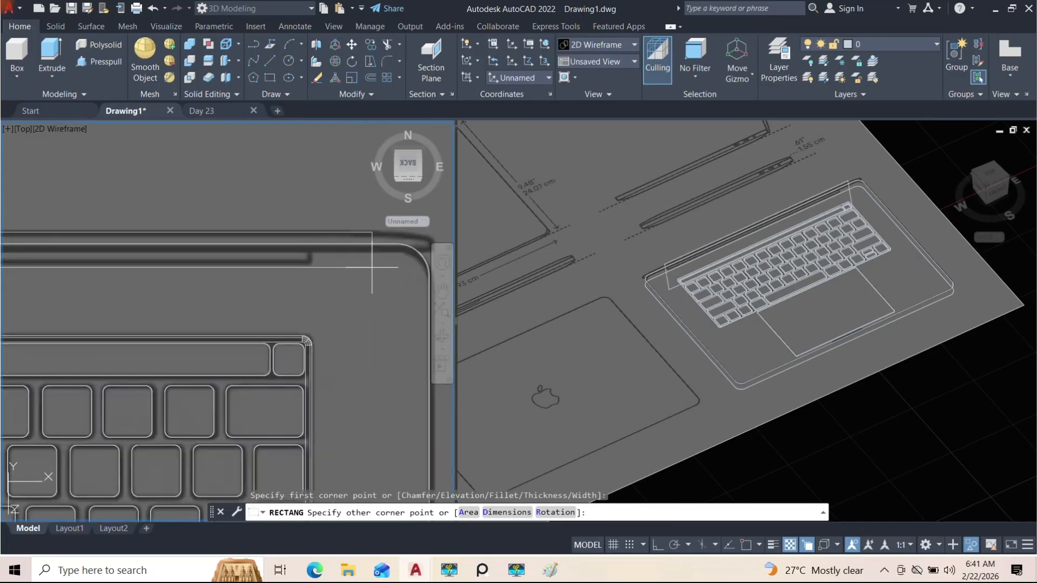
left_click(310, 263)
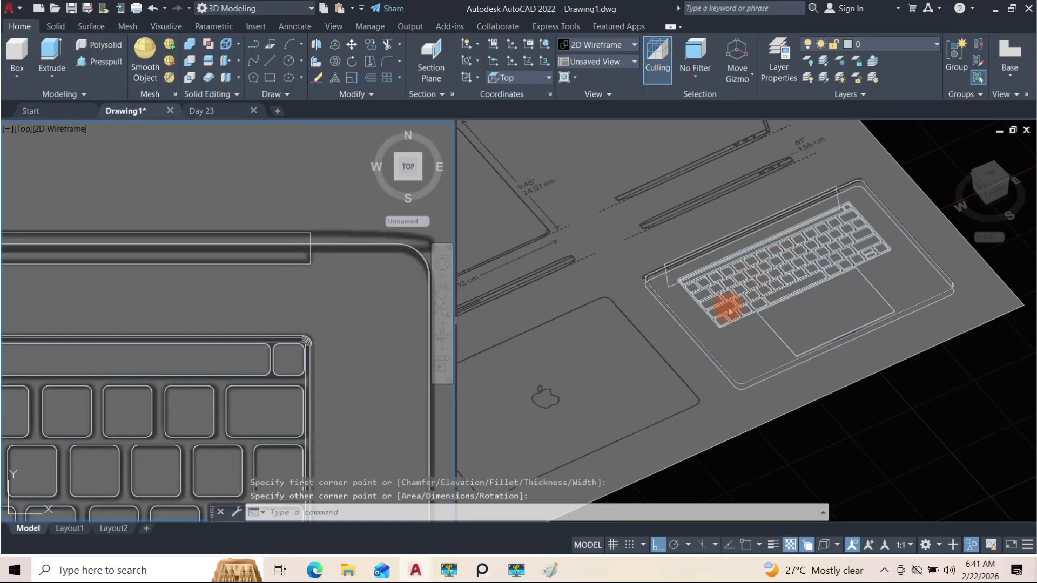
Check the hinge rectangle's orientation in the 3D view and delete it
left_click(660, 360)
middle_click_drag(660, 361, 774, 274, "shift")
scroll(775, 273, "up", 5)
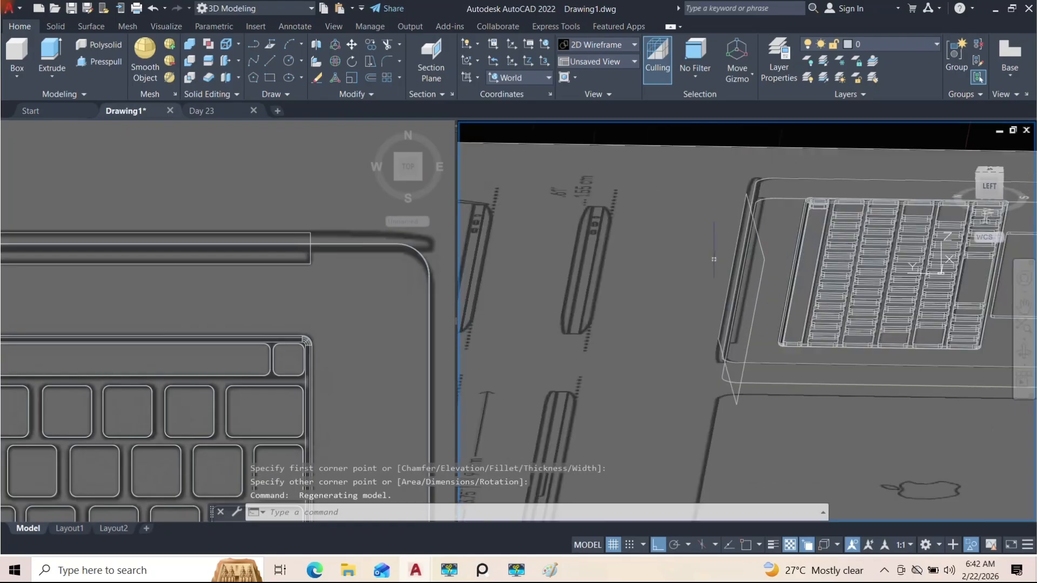
left_click(758, 288)
key("Delete")
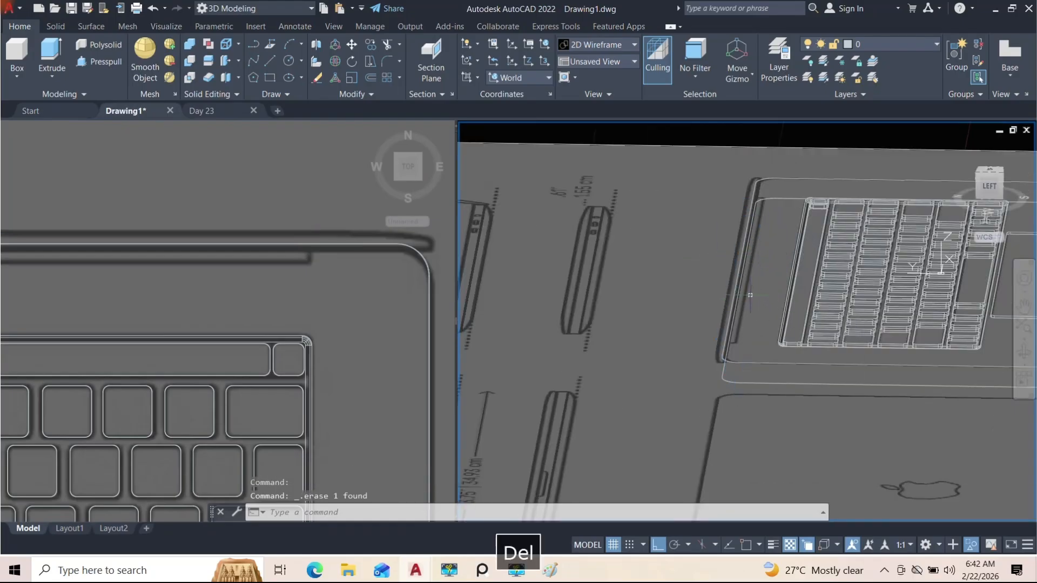
left_click(324, 216)
scroll(324, 216, "down", 4)
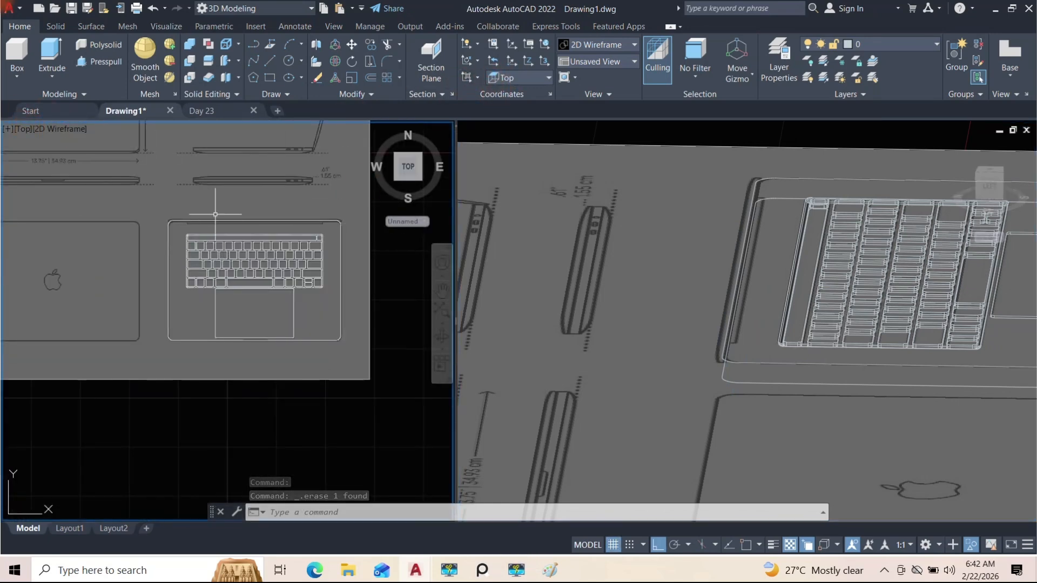
Try to redraw the rectangle over the rear hinge strip in the top view, from one end of the strip to the other
scroll(219, 209, "up", 2)
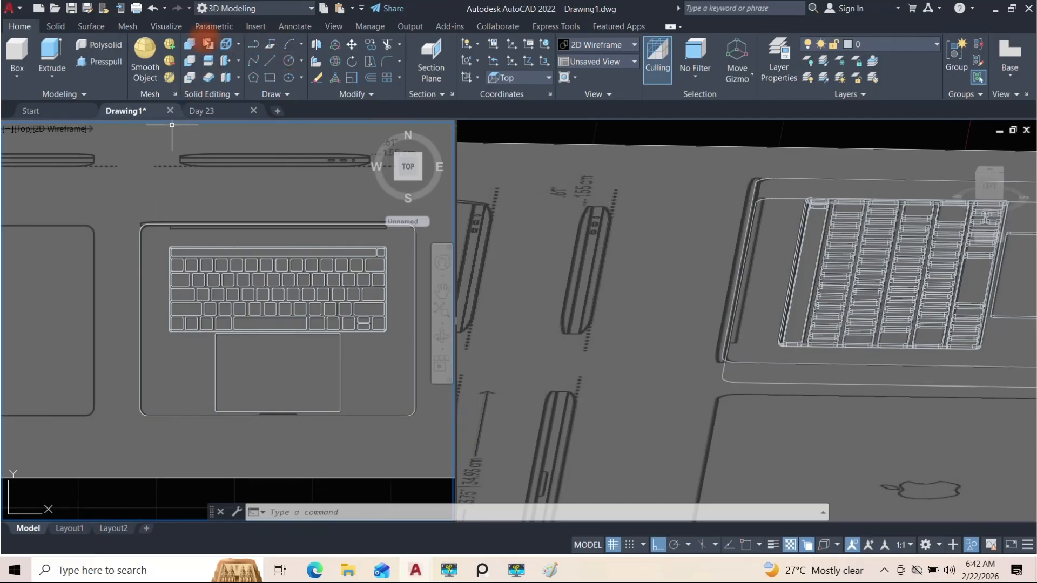
type("rec")
key("space")
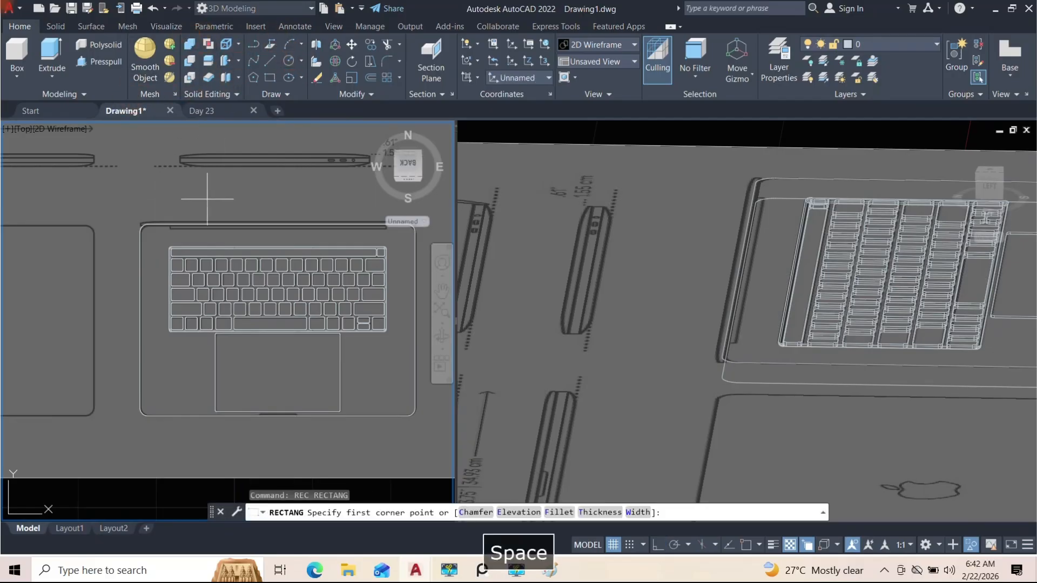
scroll(178, 222, "up", 4)
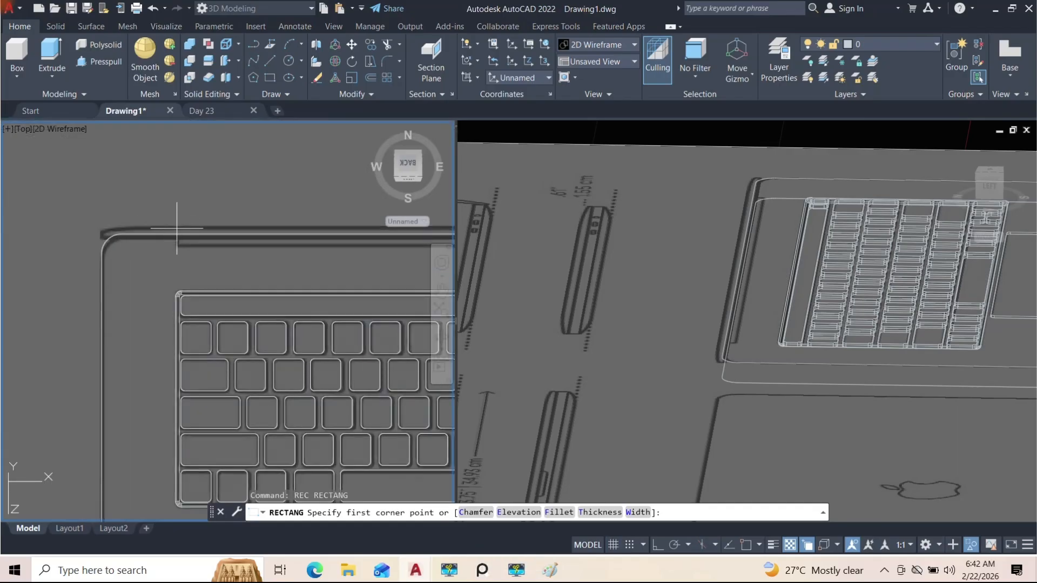
left_click(177, 228)
middle_click_drag(243, 259, 132, 248)
middle_click_drag(262, 243, 234, 240)
middle_click_drag(324, 227, 118, 241)
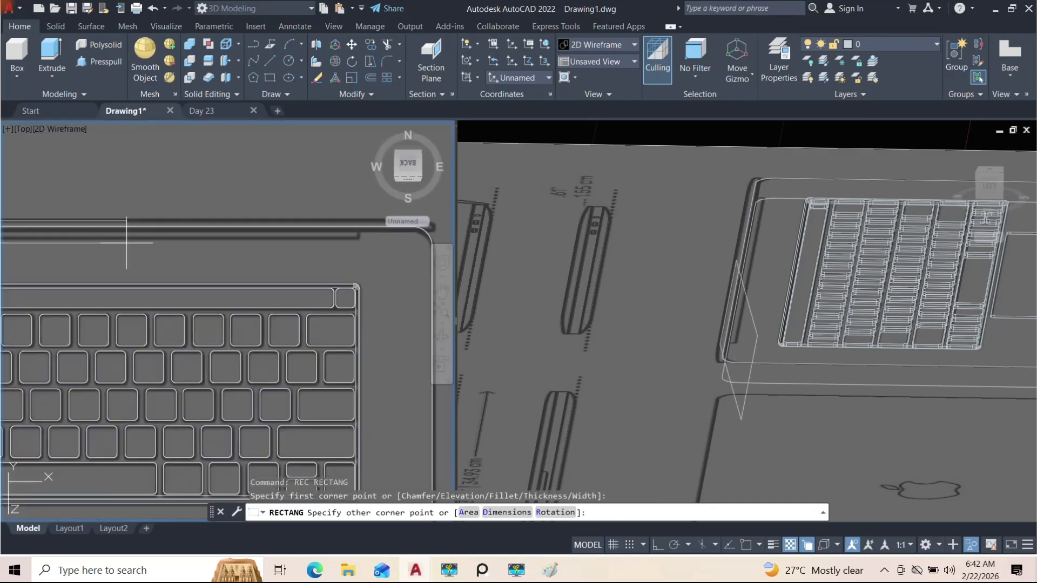
left_click(360, 239)
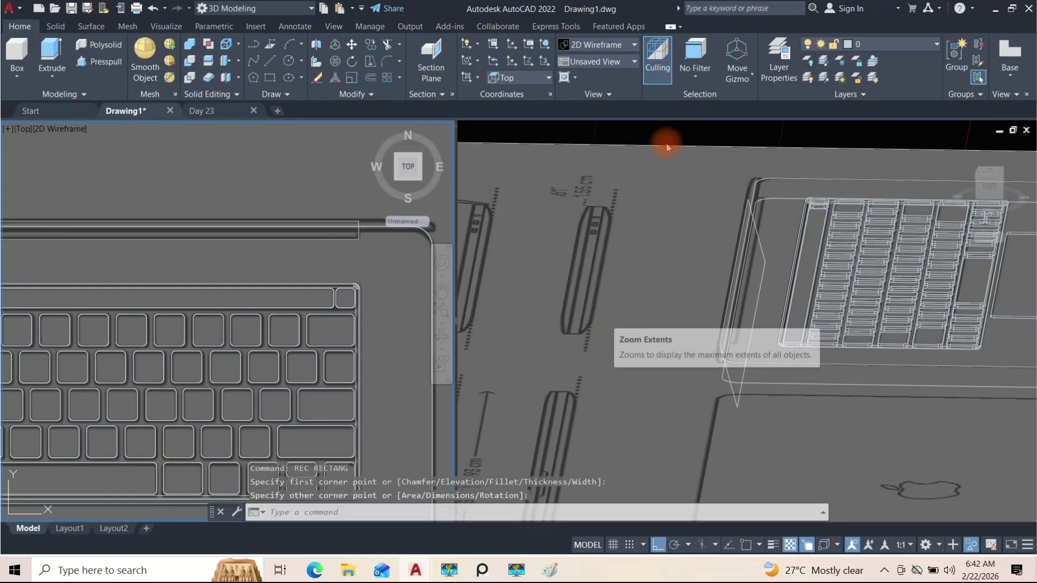
Select the misoriented hinge rectangle in the 3D view and delete it
left_click(766, 260)
left_click(763, 270)
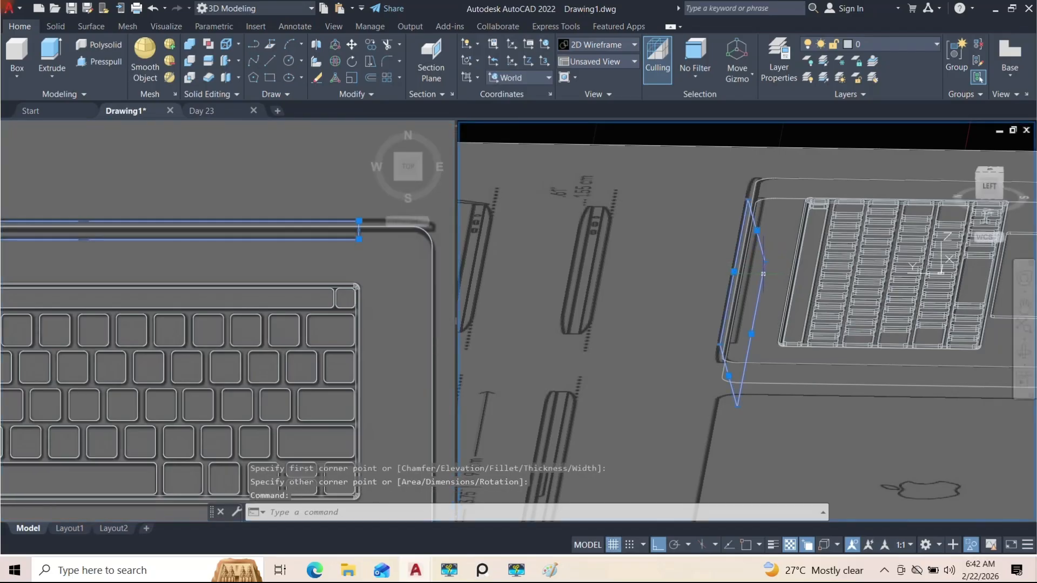
key("Delete")
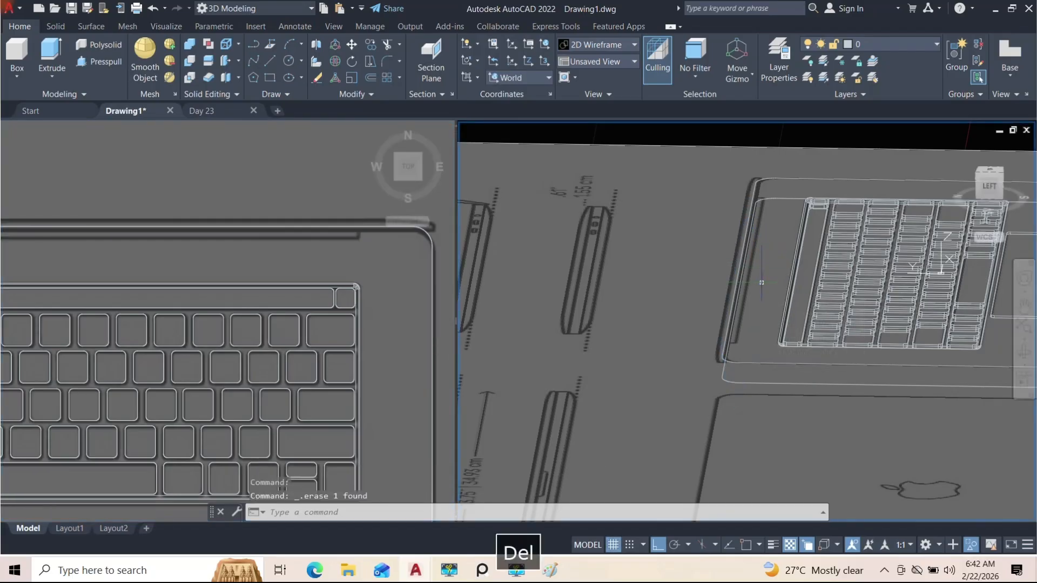
left_click(530, 84)
left_click(508, 92)
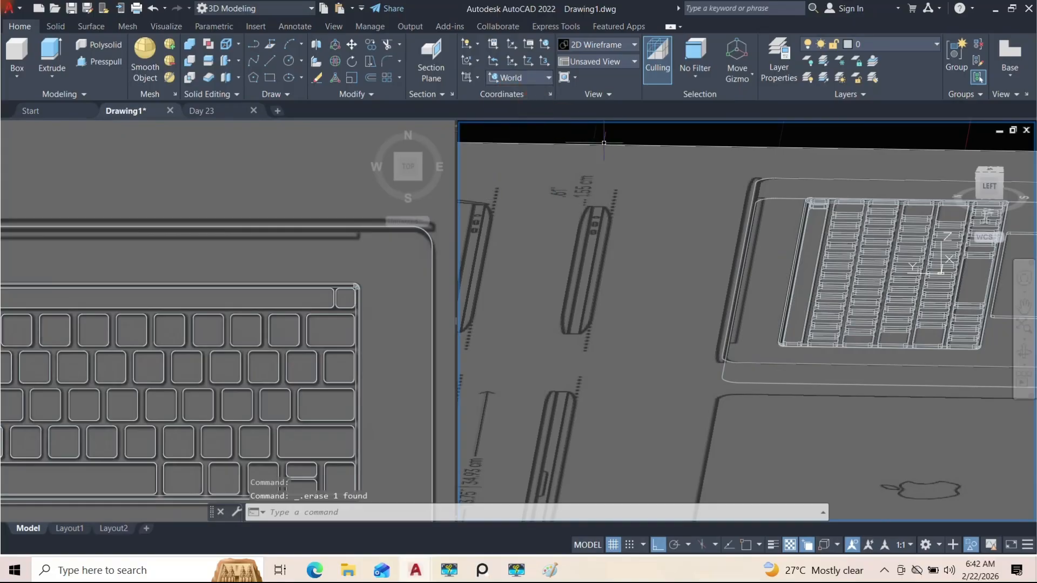
middle_click_drag(702, 236, 657, 288, "shift")
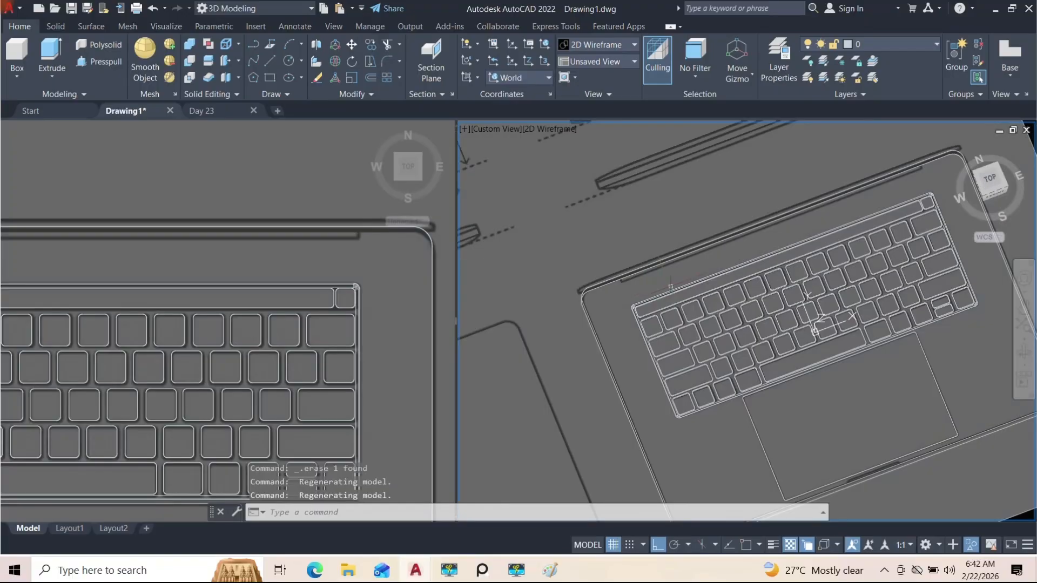
left_click(270, 78)
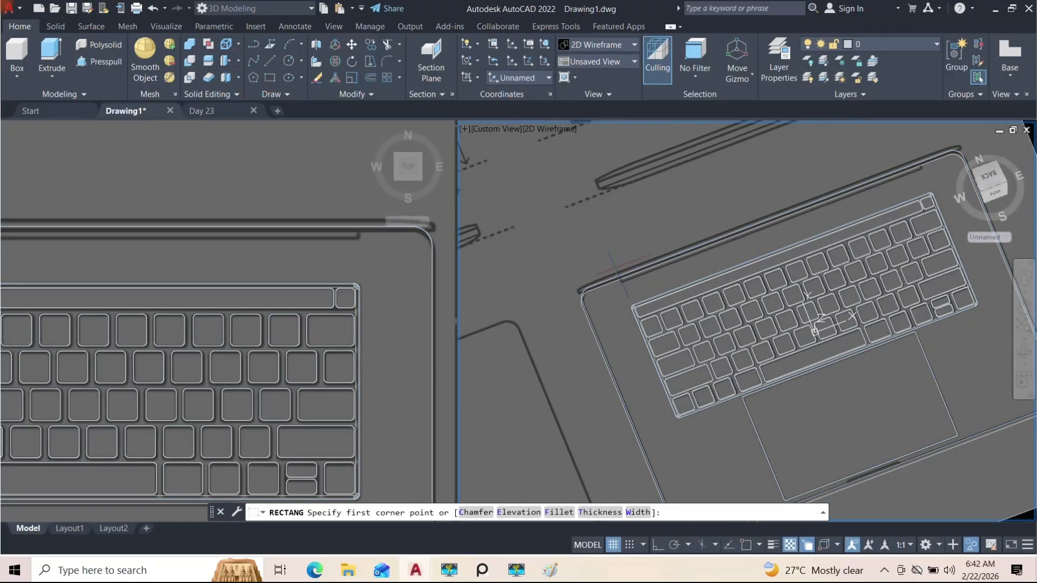
left_click(618, 267)
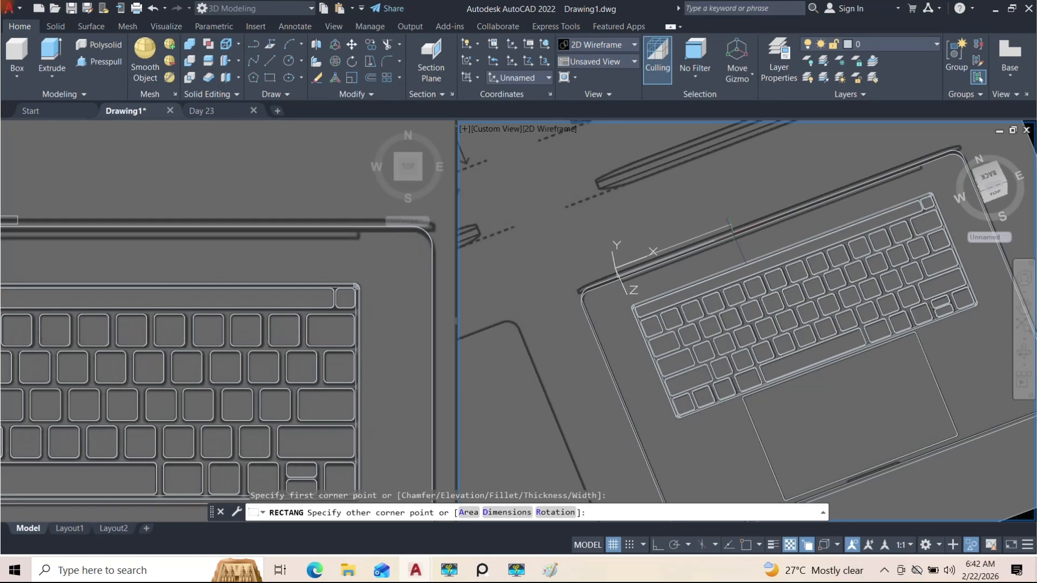
key("Escape")
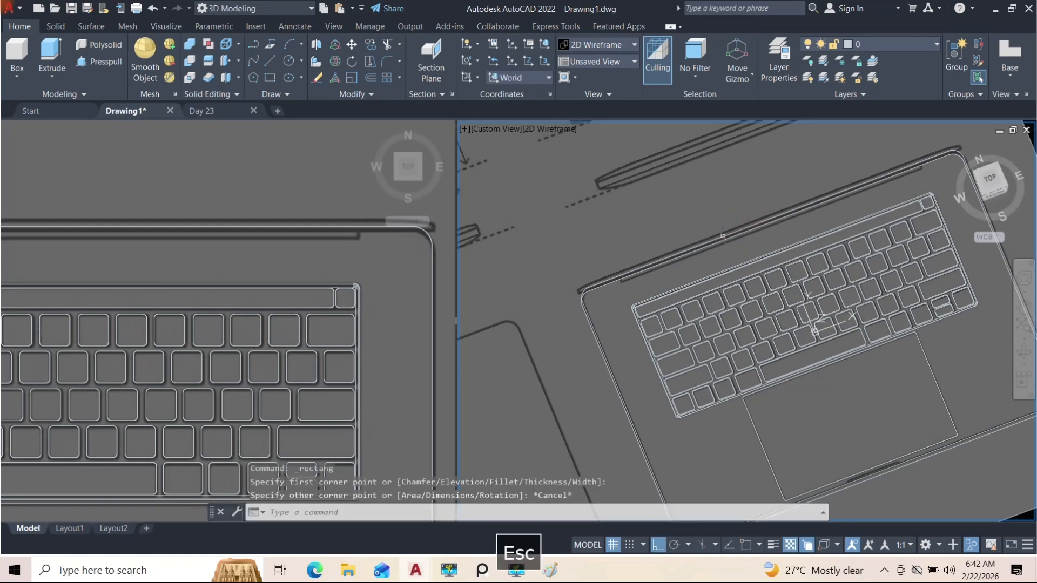
Set the 3D viewport to the SW Isometric view and frame the laptop and blueprint
scroll(651, 225, "down", 3)
middle_click_drag(685, 296, 701, 198, "shift")
middle_click_drag(736, 238, 856, 315)
left_click(498, 133)
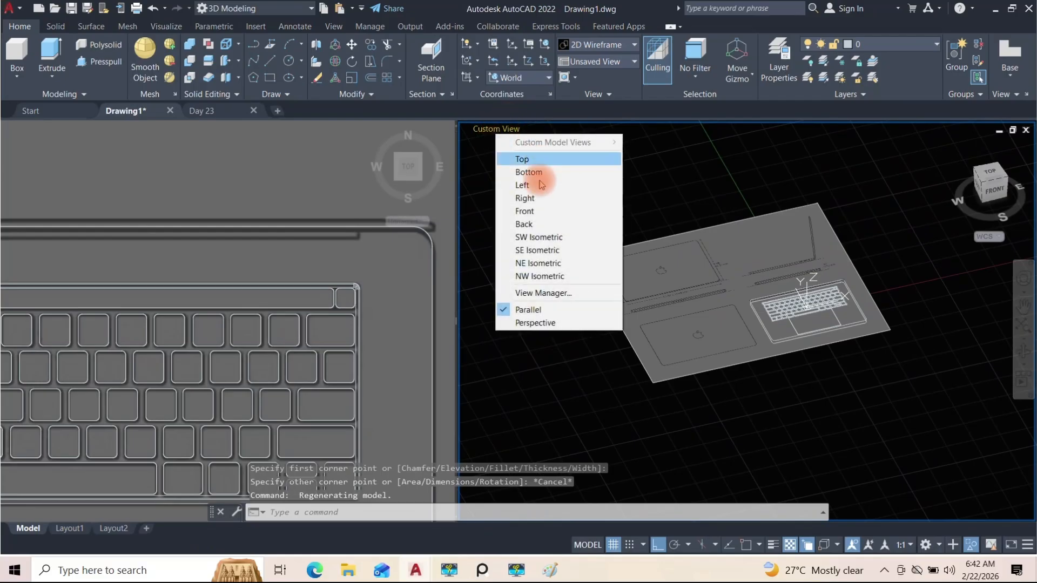
left_click(530, 241)
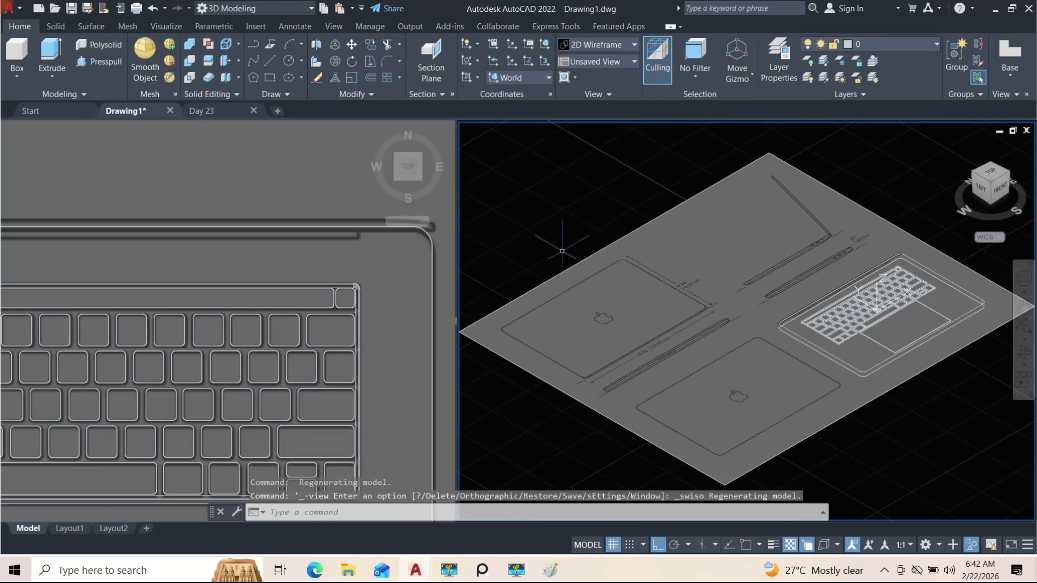
middle_click_drag(855, 328, 789, 274)
scroll(658, 301, "up", 4)
scroll(643, 299, "down", 2)
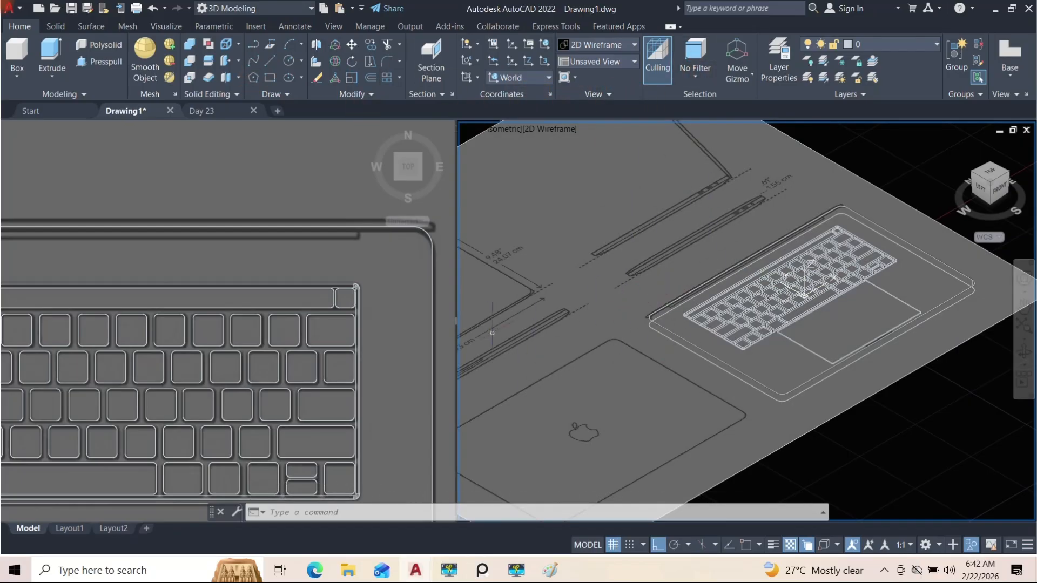
middle_click_drag(626, 219, 845, 236)
left_click(553, 157)
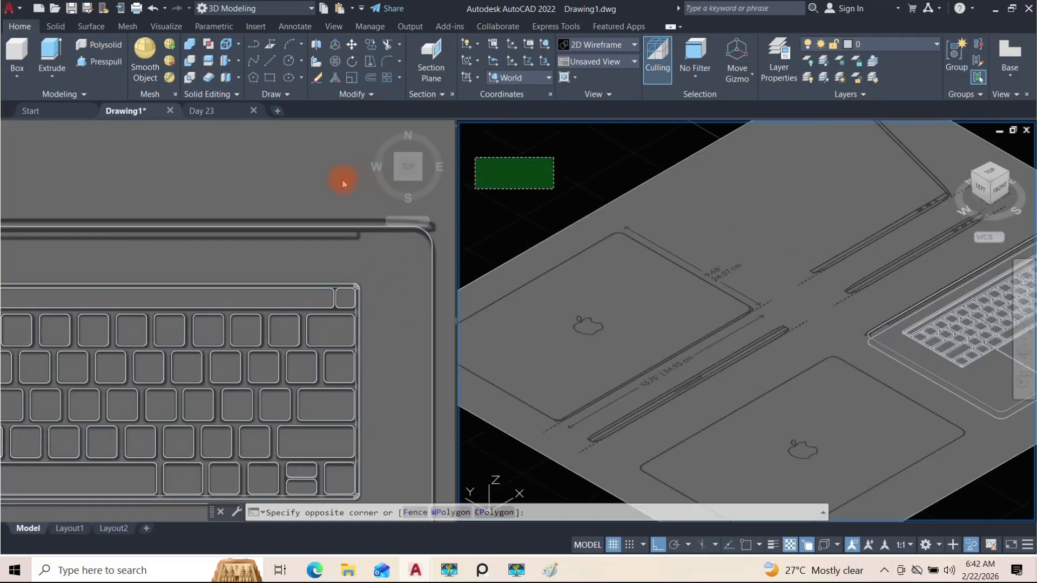
left_click(485, 202)
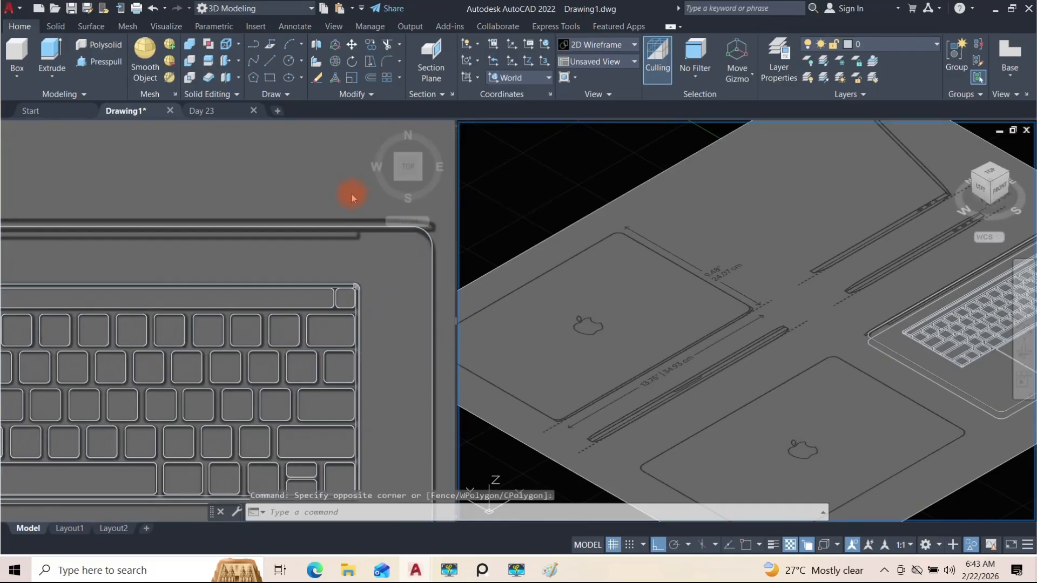
Align the top-view viewport's UCS to the top face of the laptop's keyboard body
left_click(356, 200)
scroll(341, 193, "down", 3)
middle_click_drag(309, 297, 326, 342)
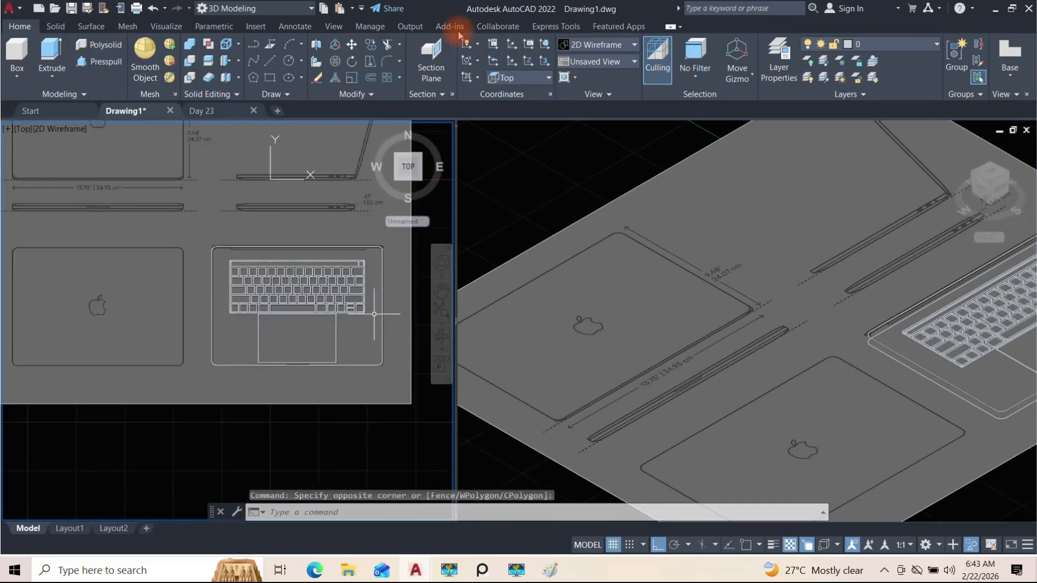
scroll(243, 259, "up", 2)
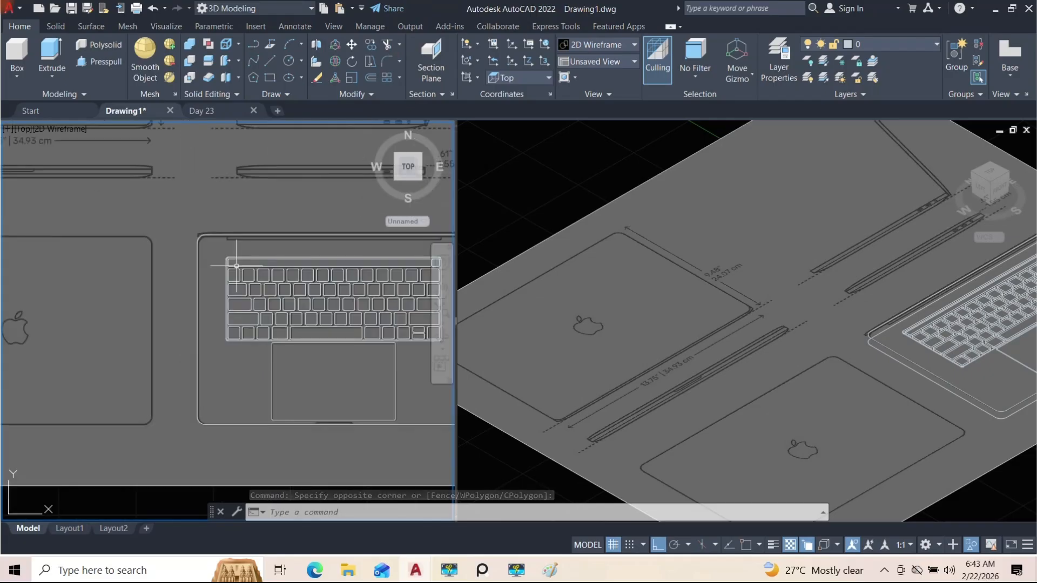
left_click(476, 79)
left_click(472, 157)
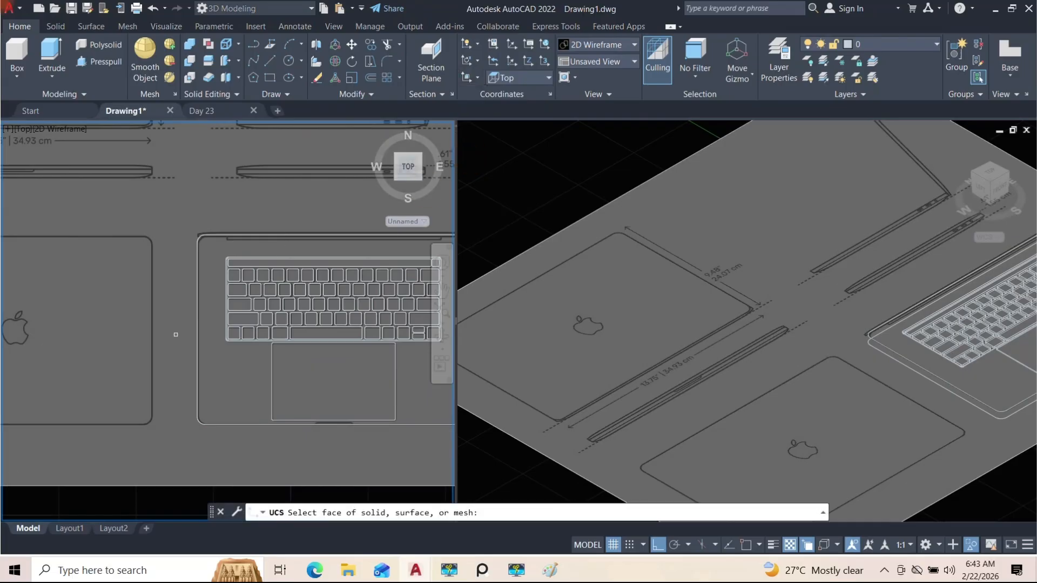
left_click(207, 276)
key("Return")
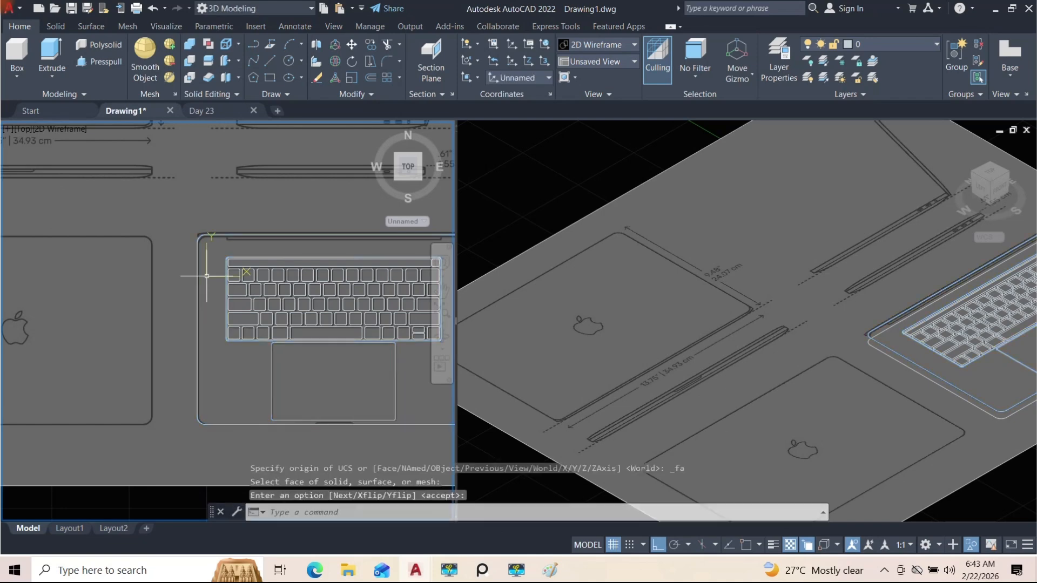
Draw a rectangle over the hinge strip at the body's rear edge, spanning the keyboard's width and reaching past the edge
scroll(243, 226, "up", 6)
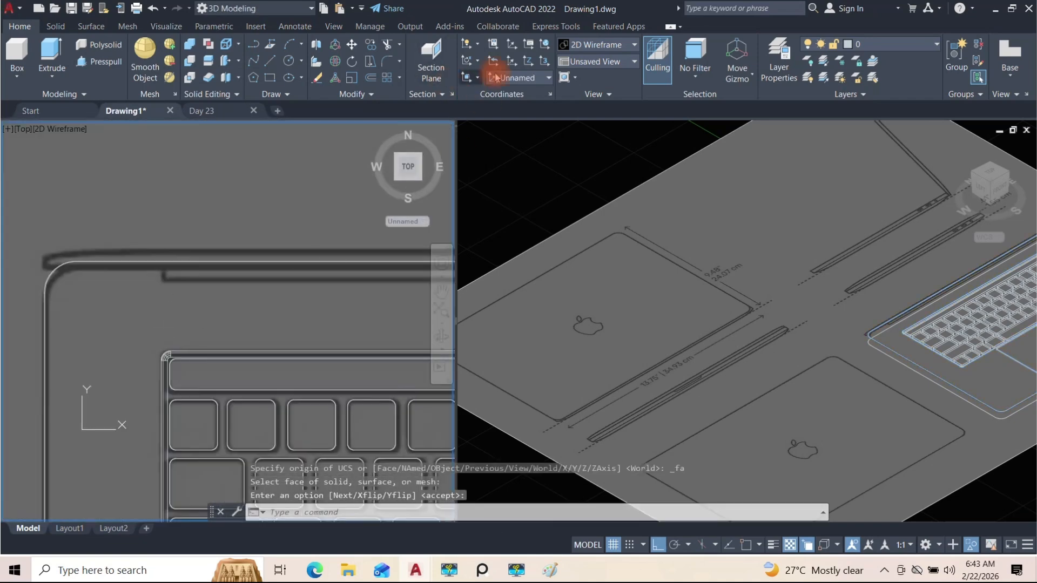
type("rec")
key("space")
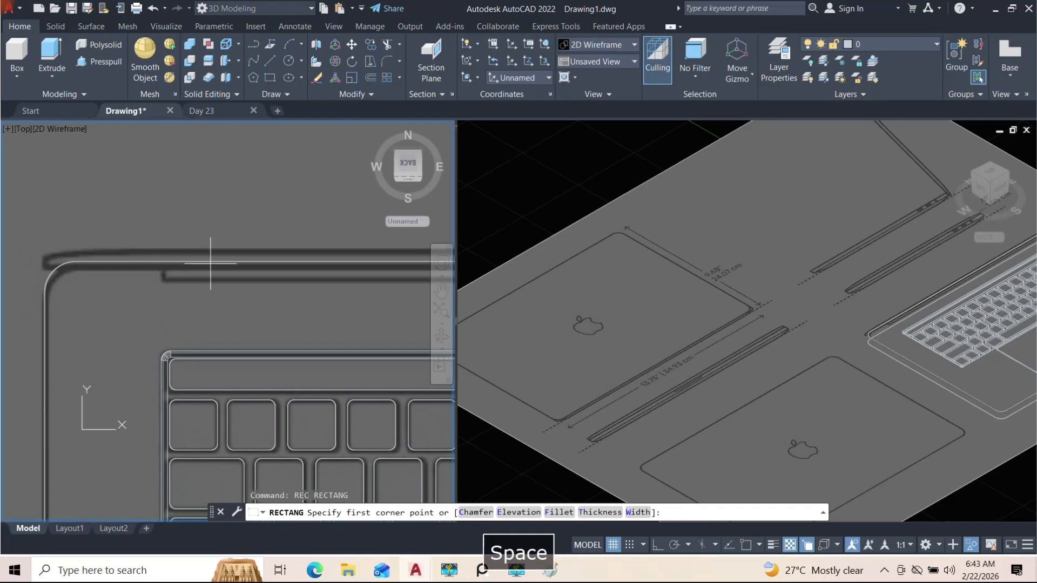
left_click(162, 281)
scroll(162, 259, "down", 4)
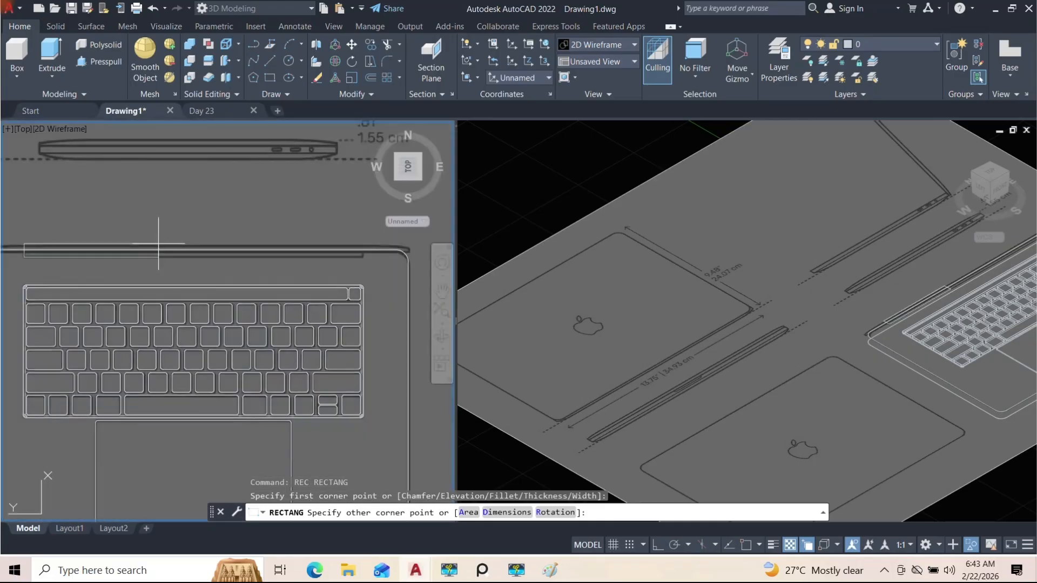
scroll(227, 233, "down", 2)
scroll(232, 244, "up", 6)
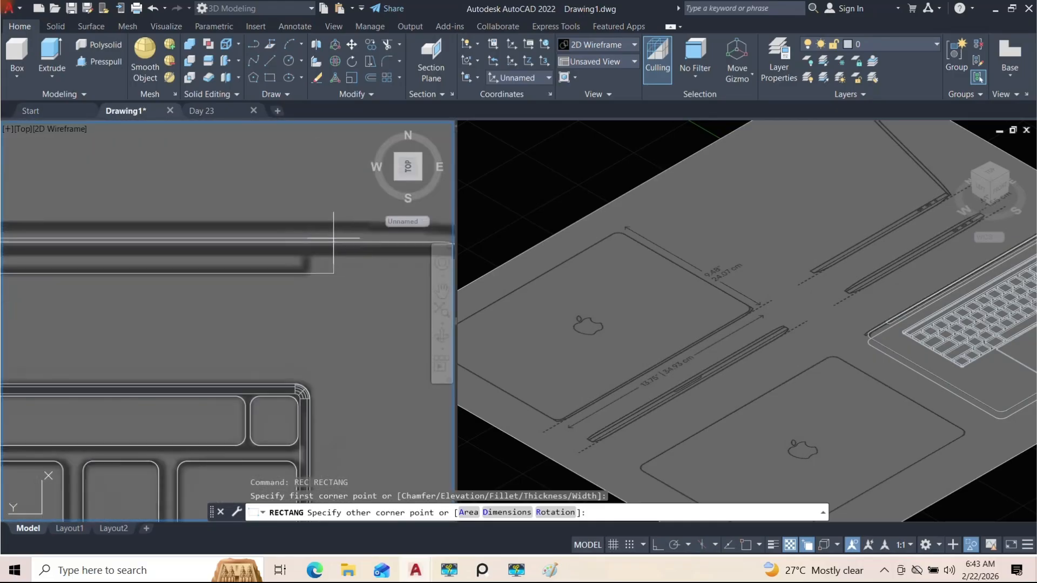
left_click(306, 224)
scroll(305, 233, "down", 3)
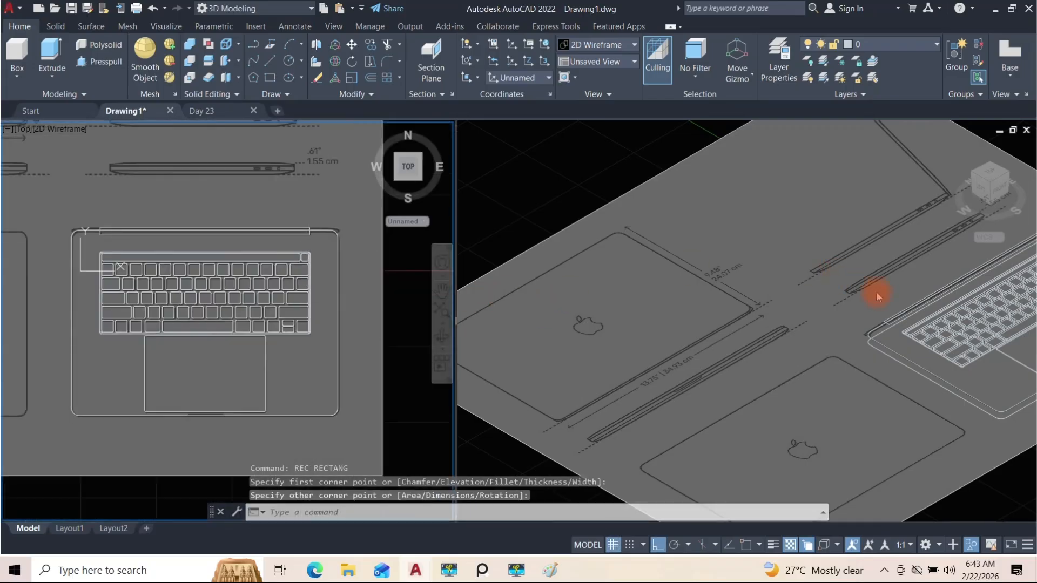
Presspull the hinge rectangle down through the laptop body in the 3D view
left_click(776, 252)
mouse_move(1015, 365)
middle_mouse_down()
mouse_move(863, 358)
mouse_move(930, 314)
mouse_move(974, 303)
mouse_move(790, 318)
mouse_move(798, 324)
middle_mouse_up()
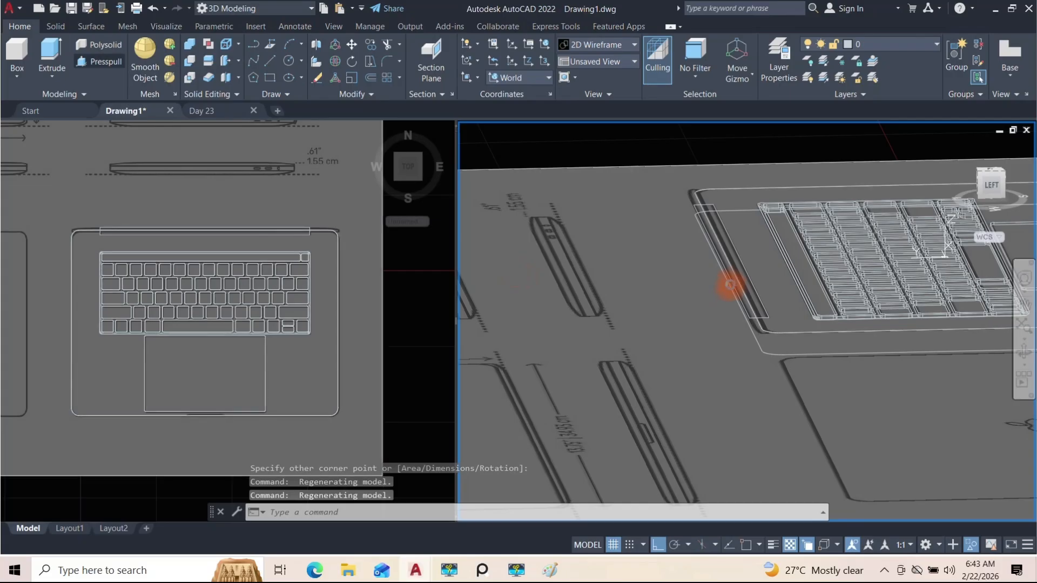
key("ctrl+shift+e")
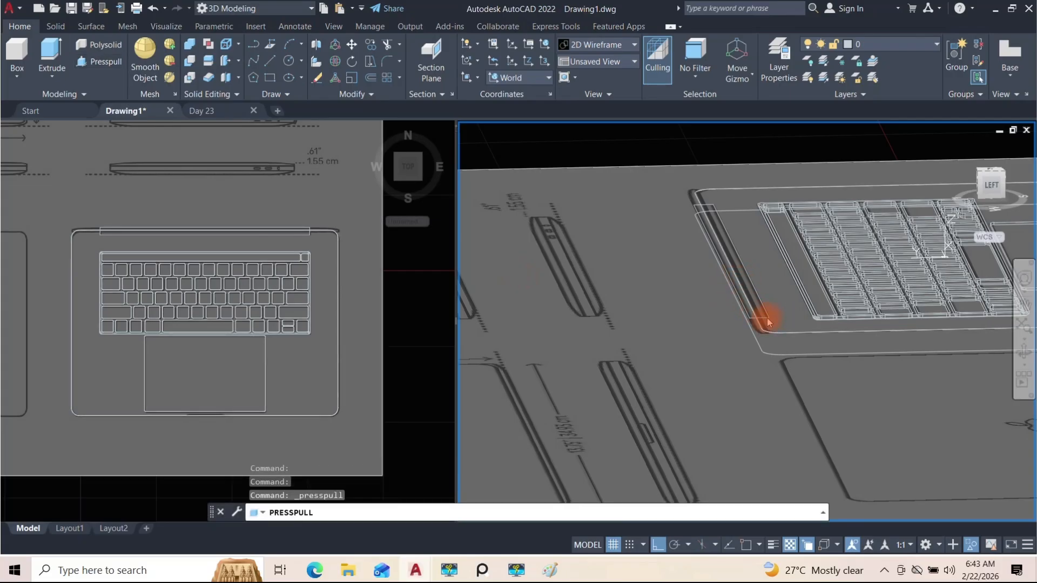
scroll(802, 291, "up", 3)
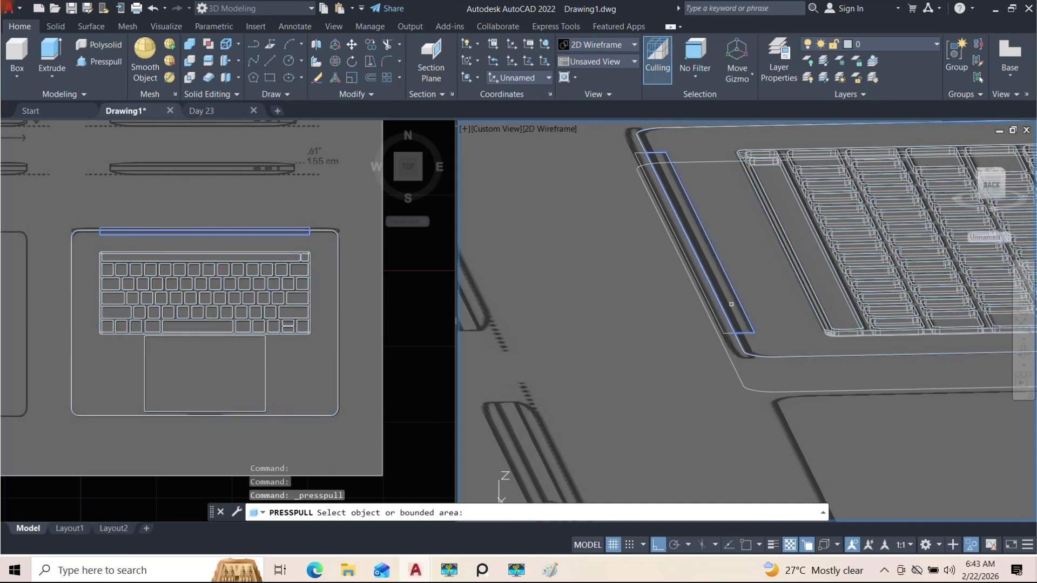
left_click(731, 304)
left_click(735, 346)
middle_click_drag(735, 346, 755, 332, "shift")
key("Escape")
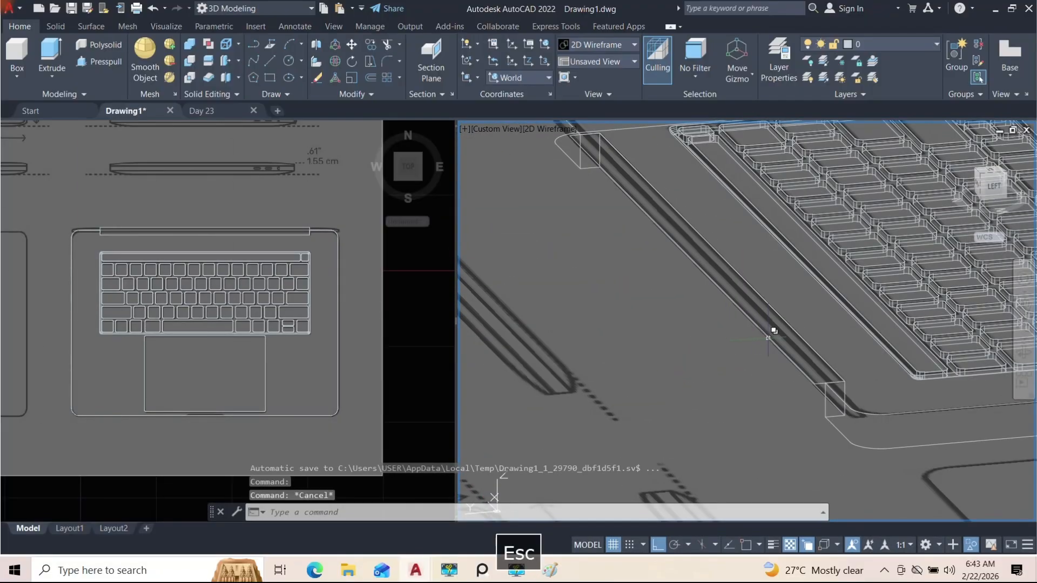
Delete the hinge rectangle's leftover polyline, choosing Polyline among the overlapping objects
left_click(774, 331)
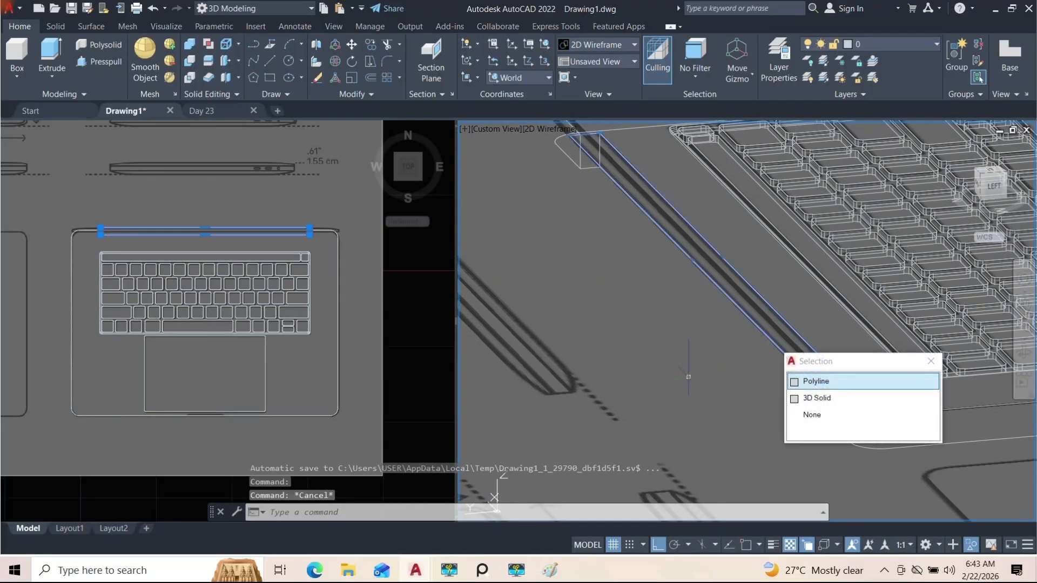
left_click(813, 381)
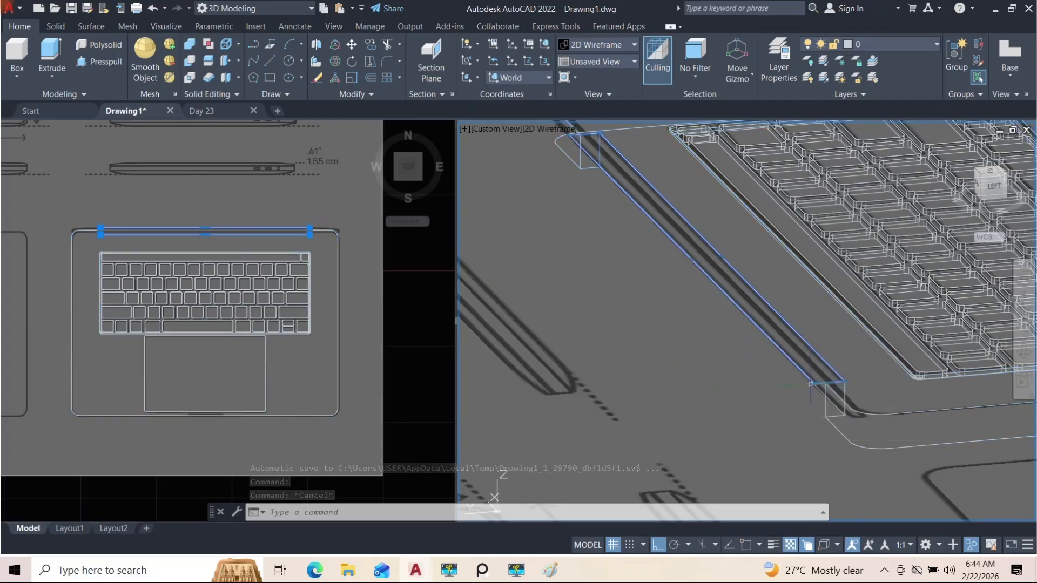
key("Delete")
Undo the polyline deletion and the hinge presspull, and inspect the rectangle at the body's rear corner
middle_click_drag(758, 388, 753, 352, "shift")
key("ctrl+z")
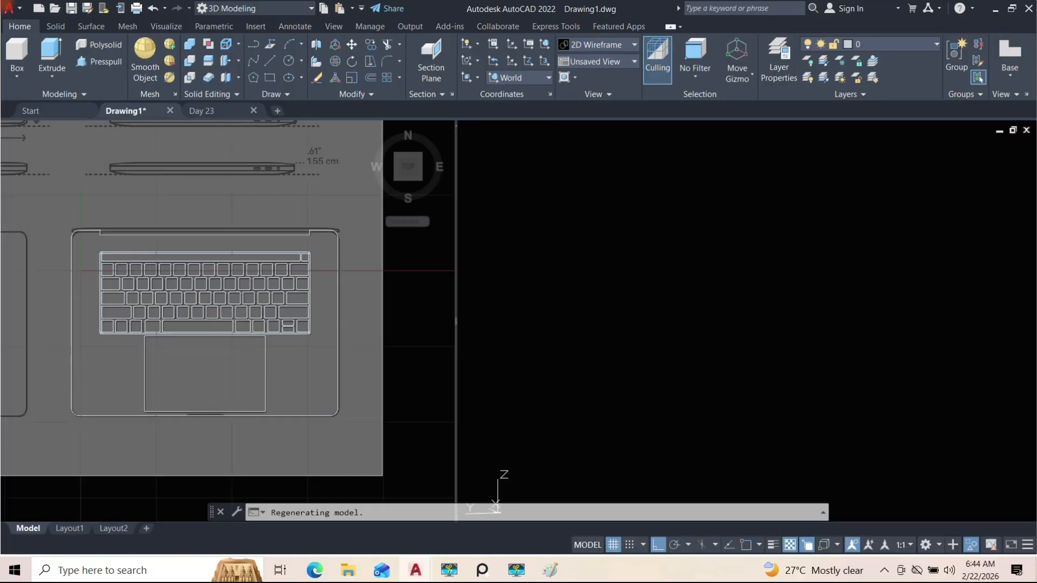
key("ctrl+z")
key("ctrl+z")
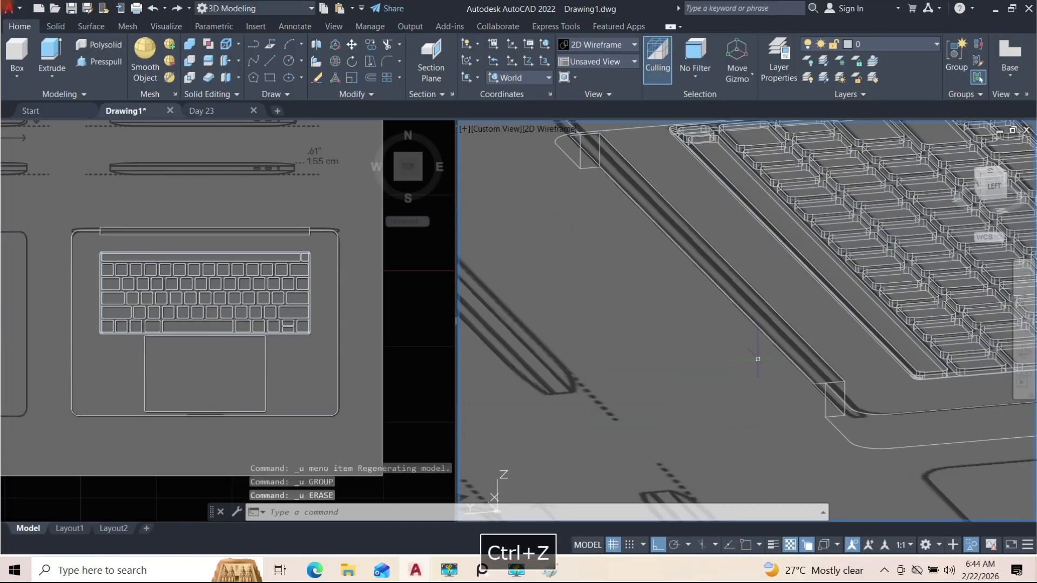
key("ctrl+z")
scroll(741, 325, "up", 2)
middle_click_drag(741, 326, 794, 319, "shift")
scroll(818, 302, "up", 3)
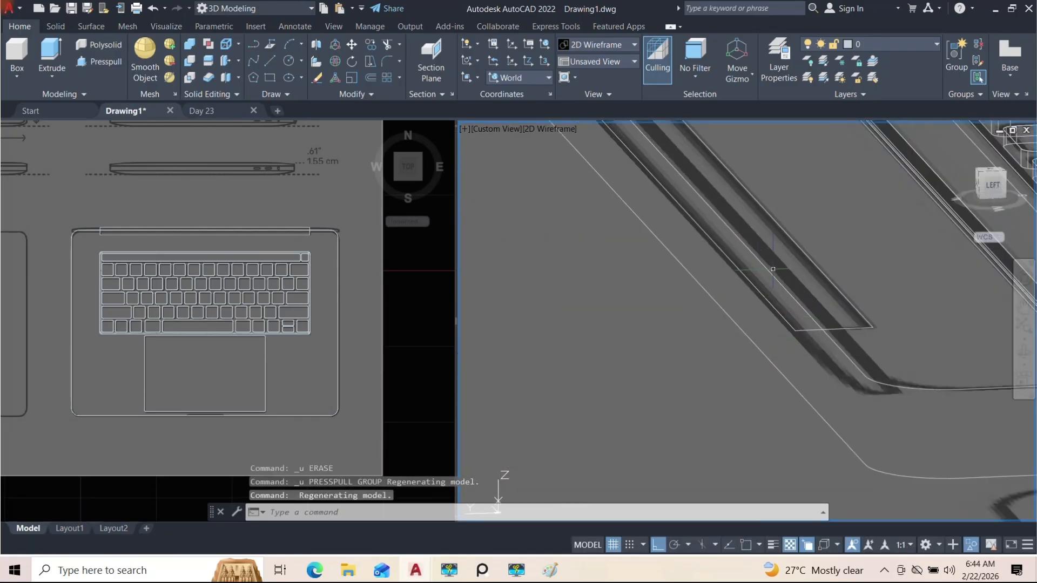
Try to presspull the bounded area of the hinge rectangle down through the laptop body, and undo the presspull
left_click(99, 61)
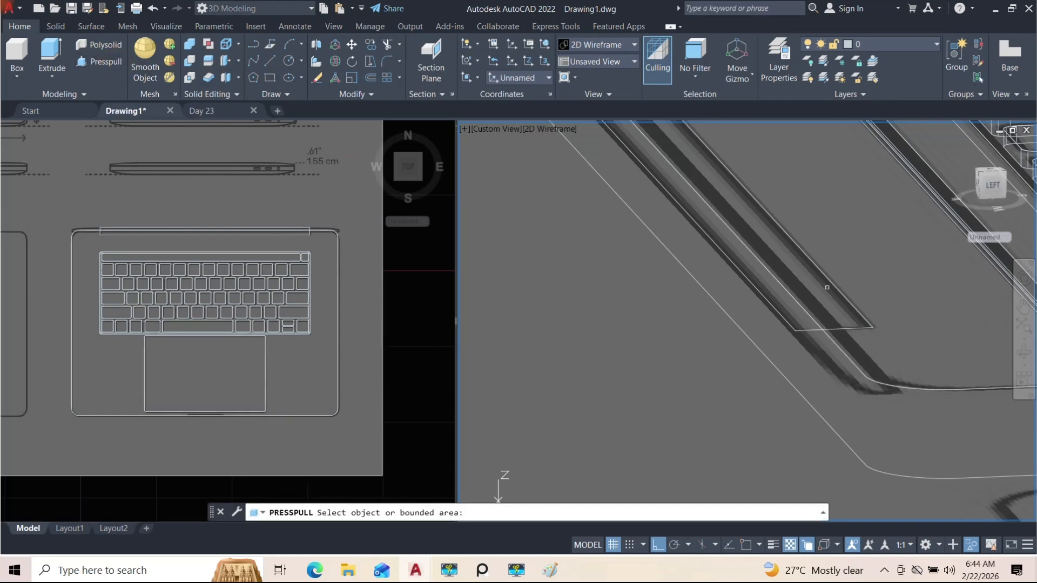
left_click(844, 299)
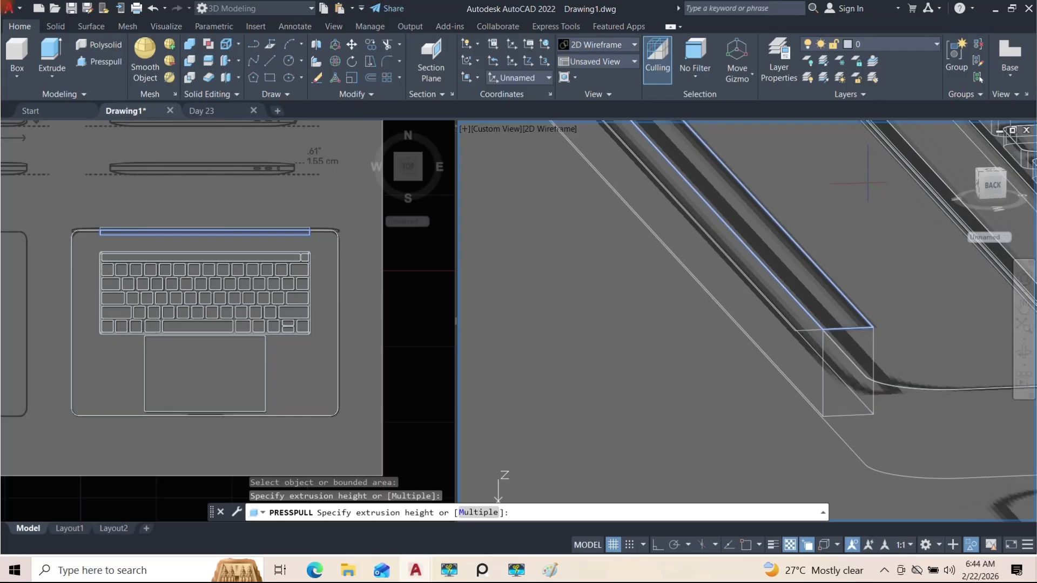
left_click(803, 298)
middle_click_drag(803, 297, 803, 333, "shift")
key("ctrl+z")
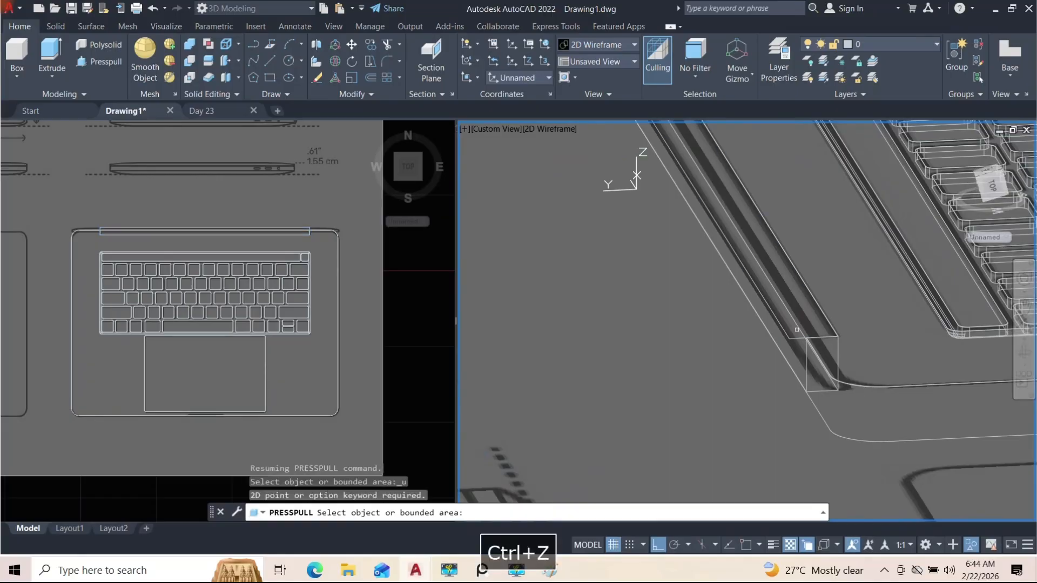
key("Escape")
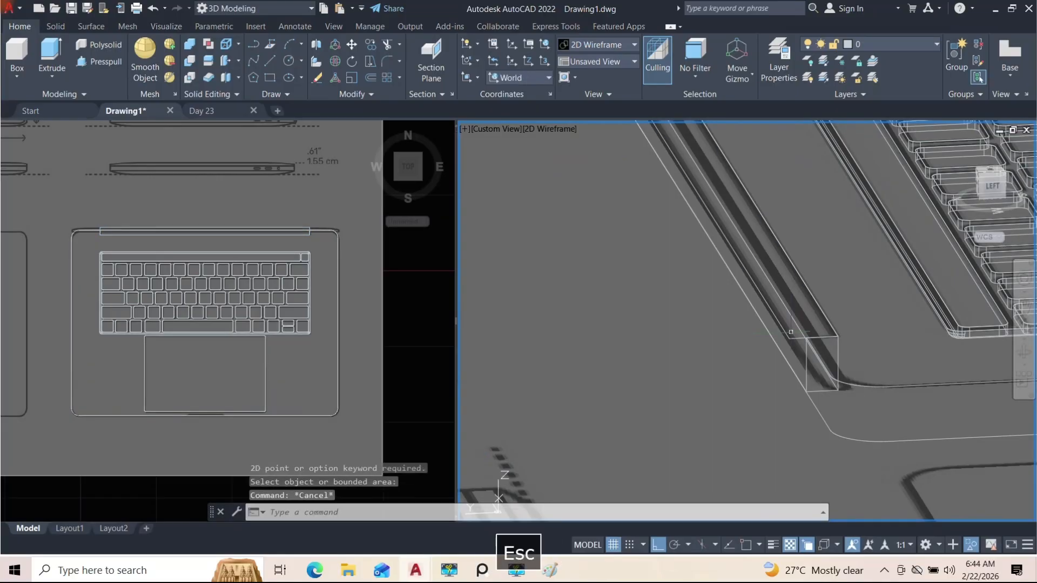
key("ctrl+z")
middle_click_drag(637, 336, 726, 311, "shift")
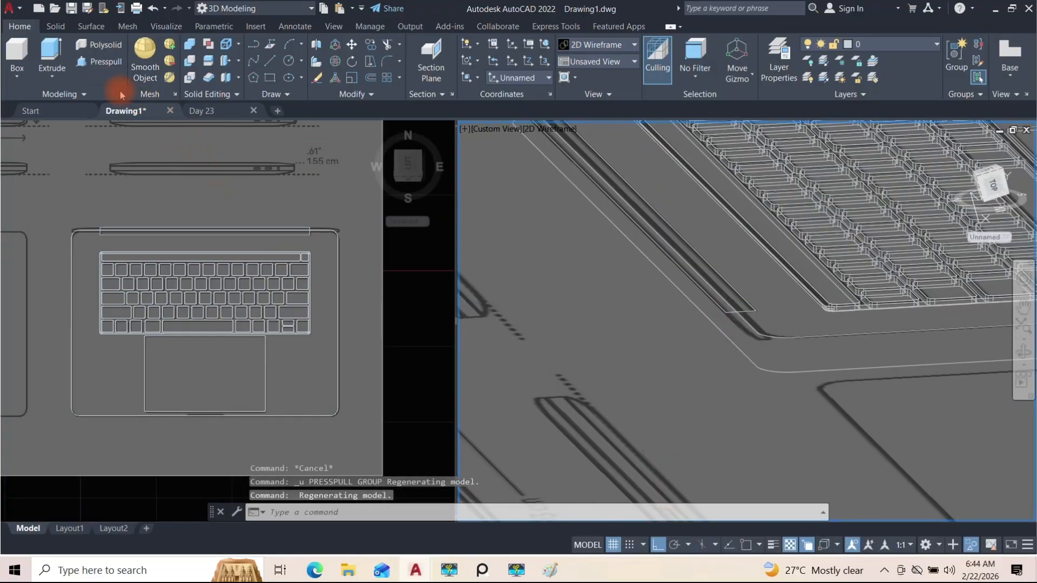
left_click(106, 70)
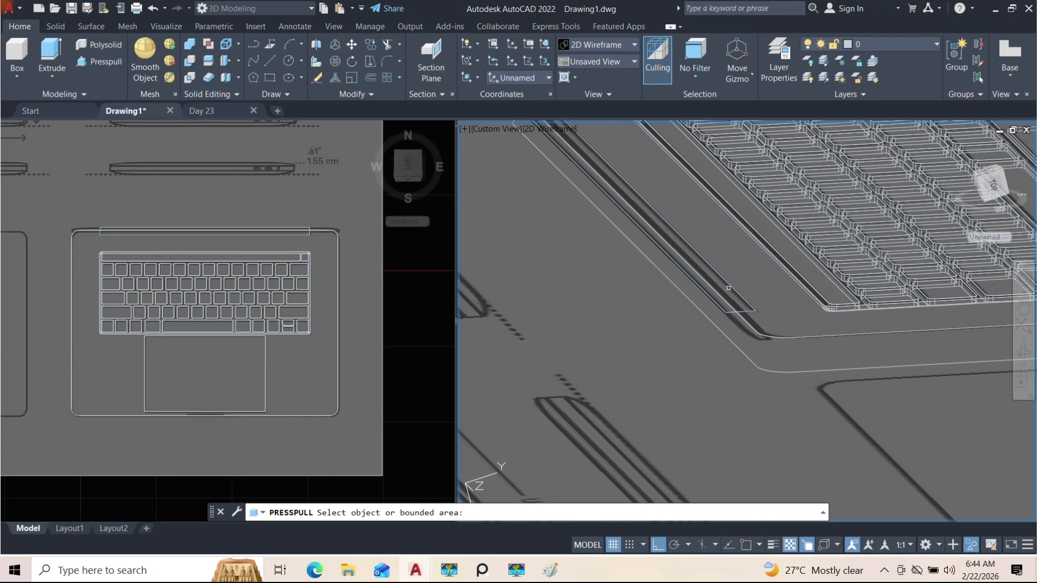
scroll(702, 280, "down", 2)
middle_click_drag(702, 280, 706, 308)
scroll(700, 295, "up", 1)
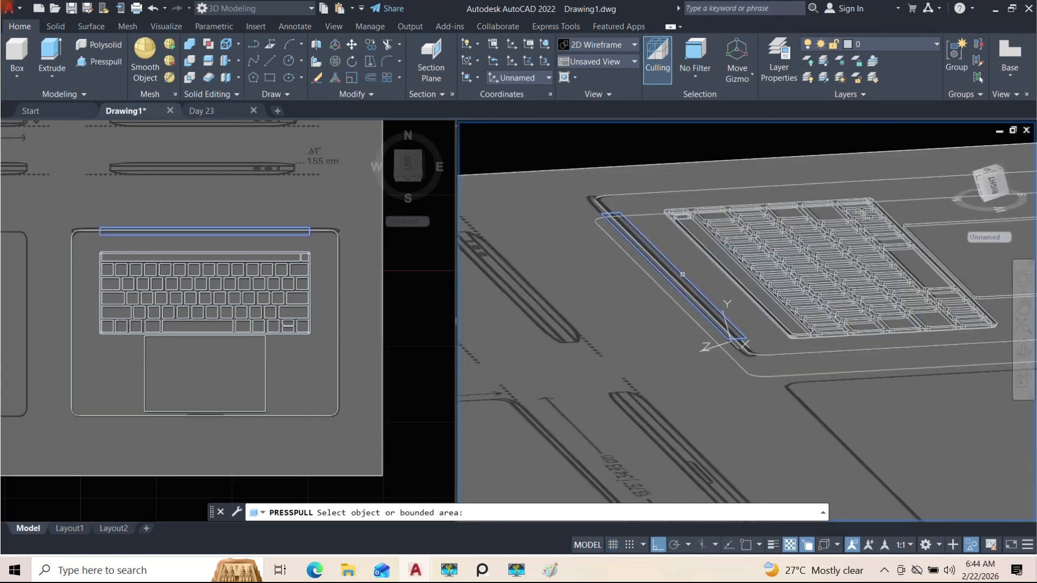
scroll(656, 255, "up", 4)
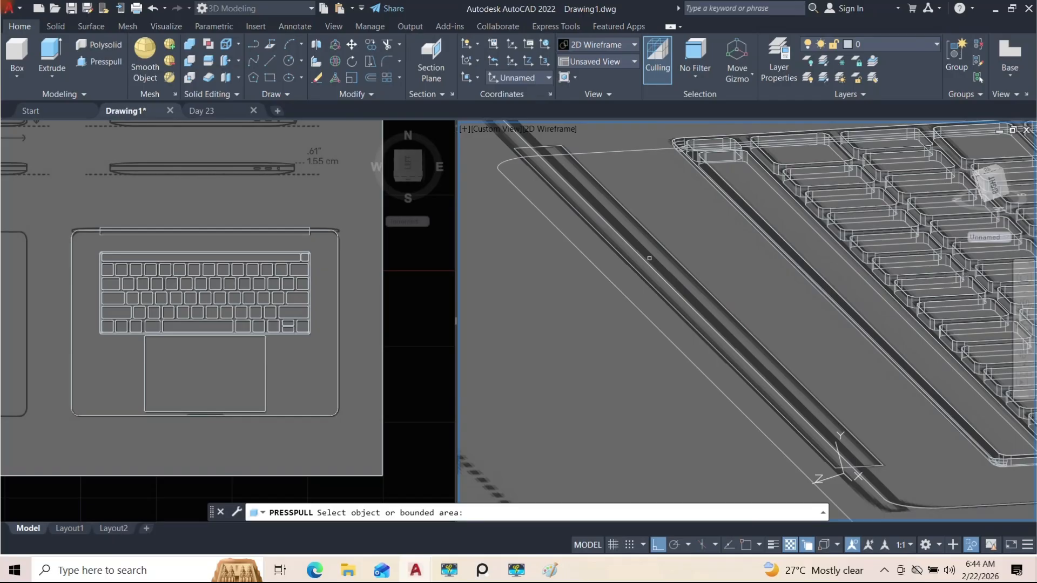
scroll(655, 263, "up", 2)
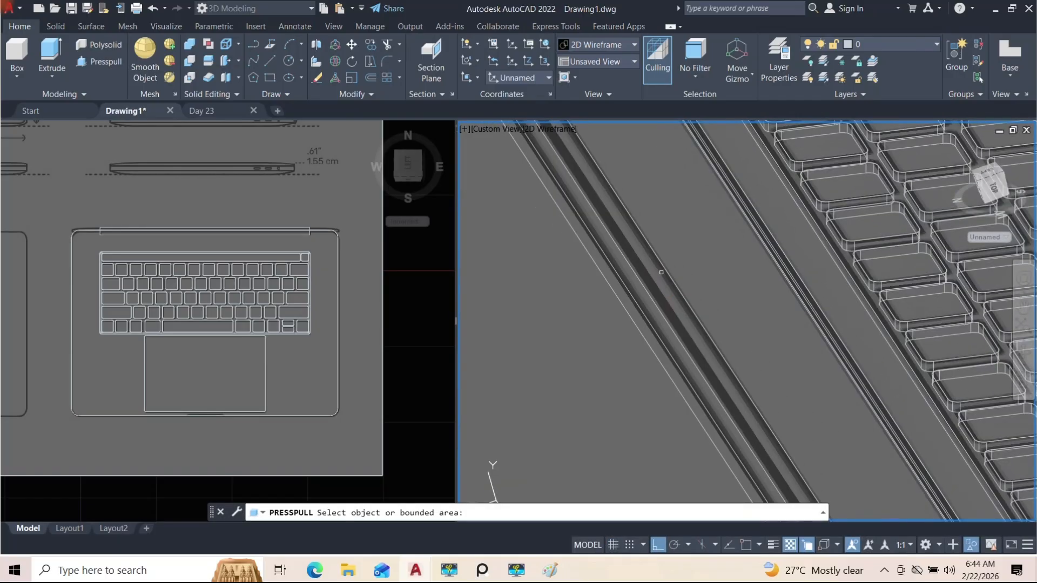
scroll(653, 262, "down", 4)
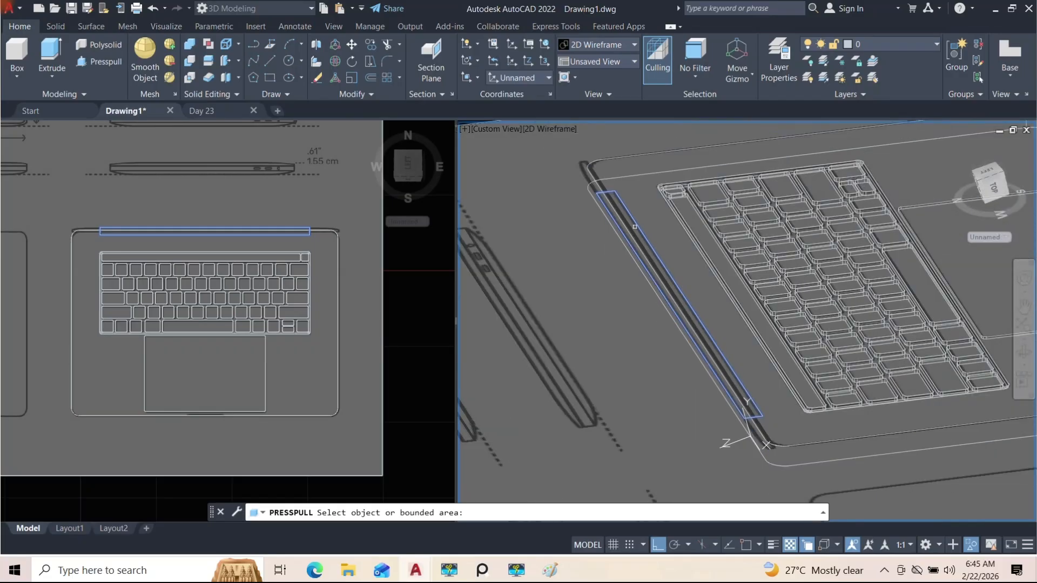
middle_click_drag(705, 373, 665, 346, "shift")
scroll(666, 345, "up", 4)
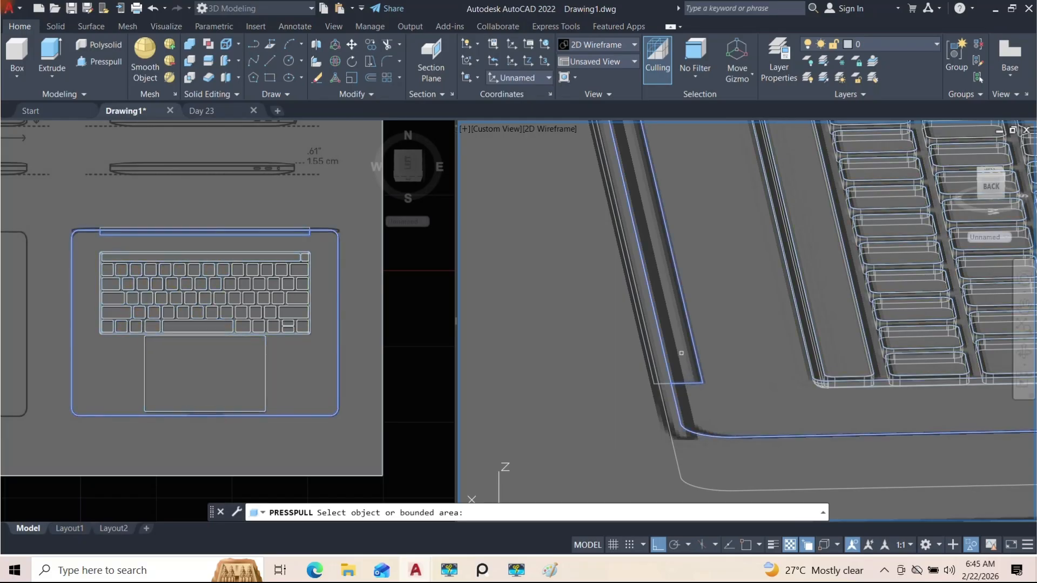
scroll(681, 353, "down", 3)
middle_click_drag(681, 352, 783, 361, "shift")
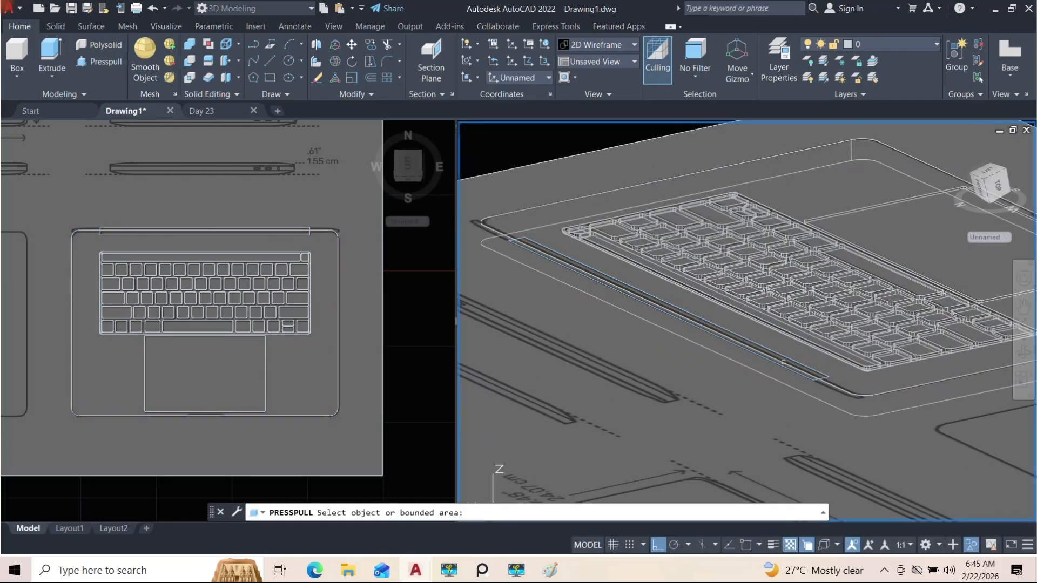
scroll(783, 361, "up", 3)
key("Escape")
Extrude the hinge rectangle downward to a depth partway through the laptop body's thickness
middle_click_drag(736, 397, 732, 366, "shift")
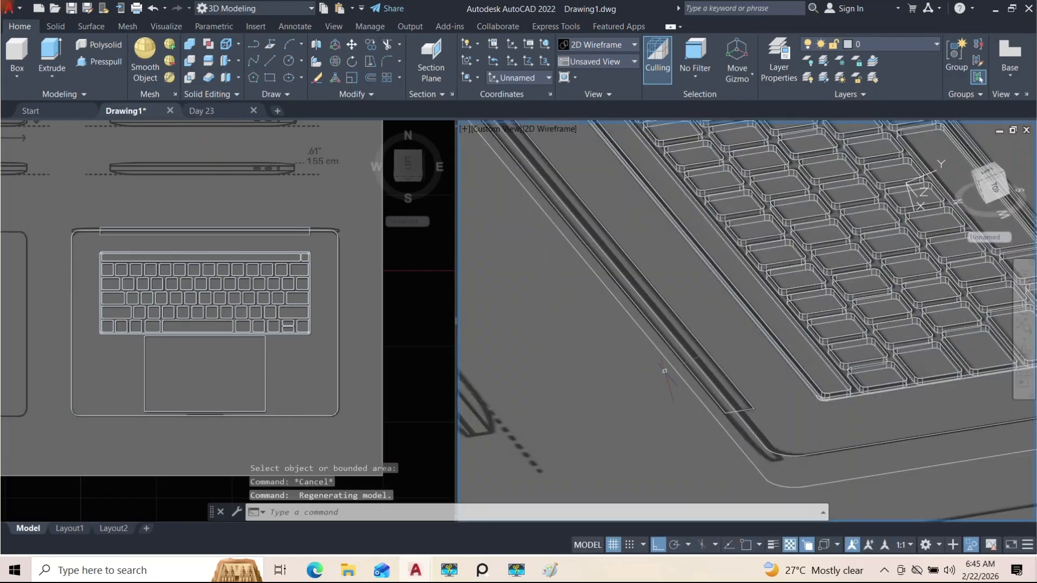
left_click(711, 395)
left_click(50, 61)
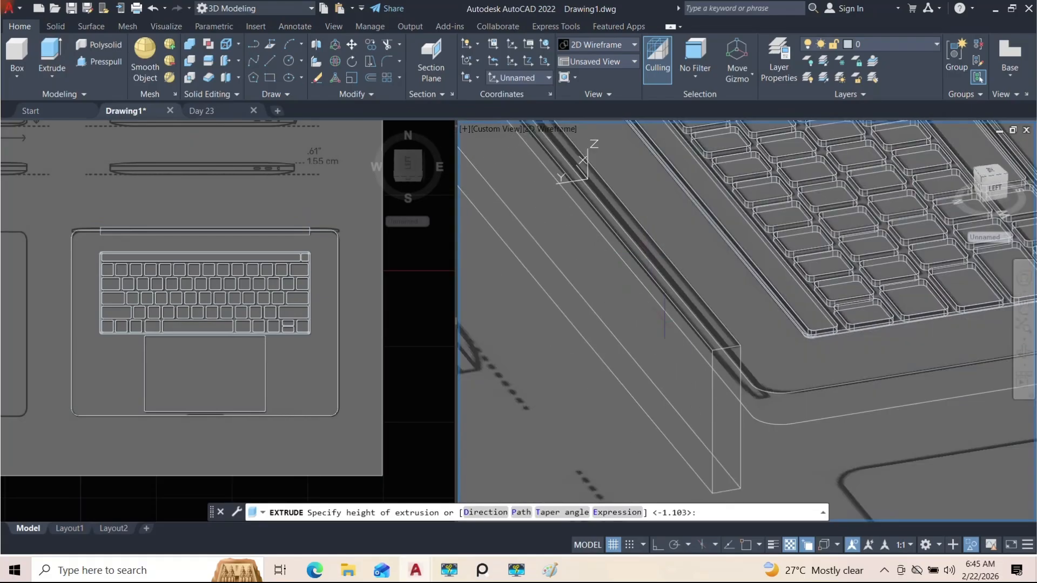
middle_click_drag(664, 316, 678, 230, "shift")
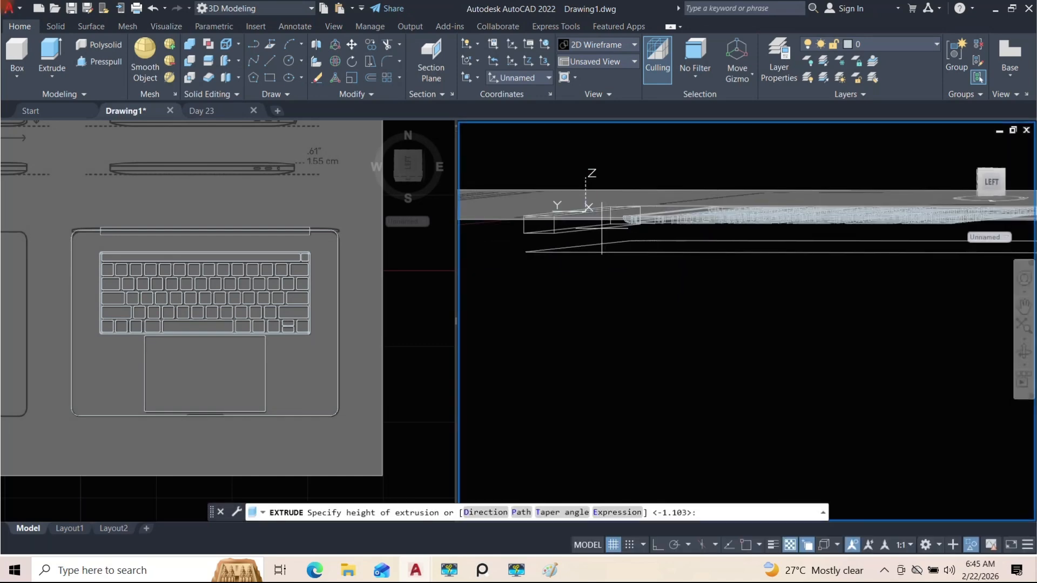
middle_click_drag(608, 248, 736, 325, "shift")
Subtract the extruded hinge block from the laptop body to cut the recess at its rear edge
left_click(192, 60)
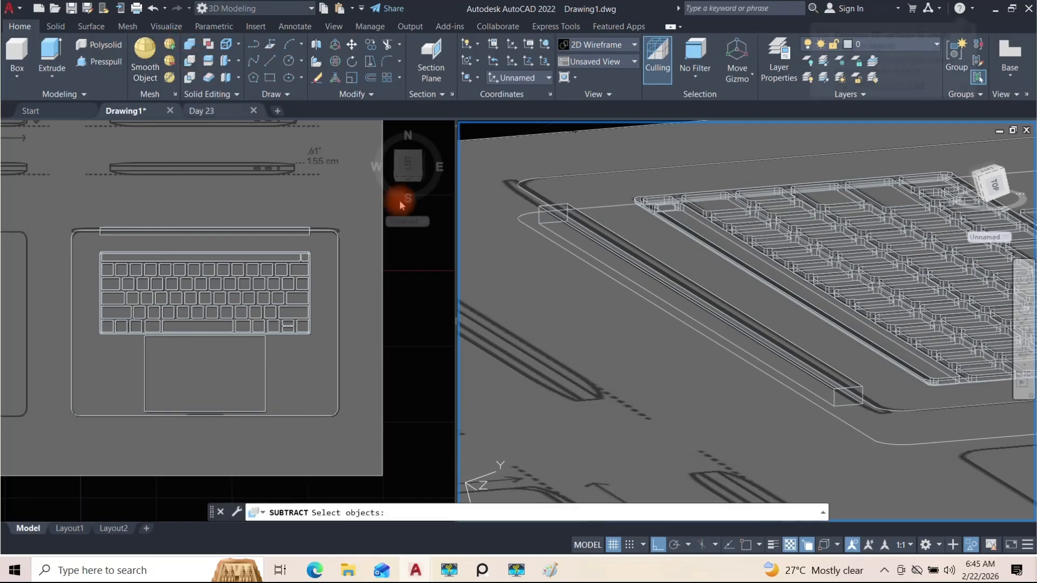
middle_click_drag(601, 224, 627, 222, "shift")
left_click(760, 288)
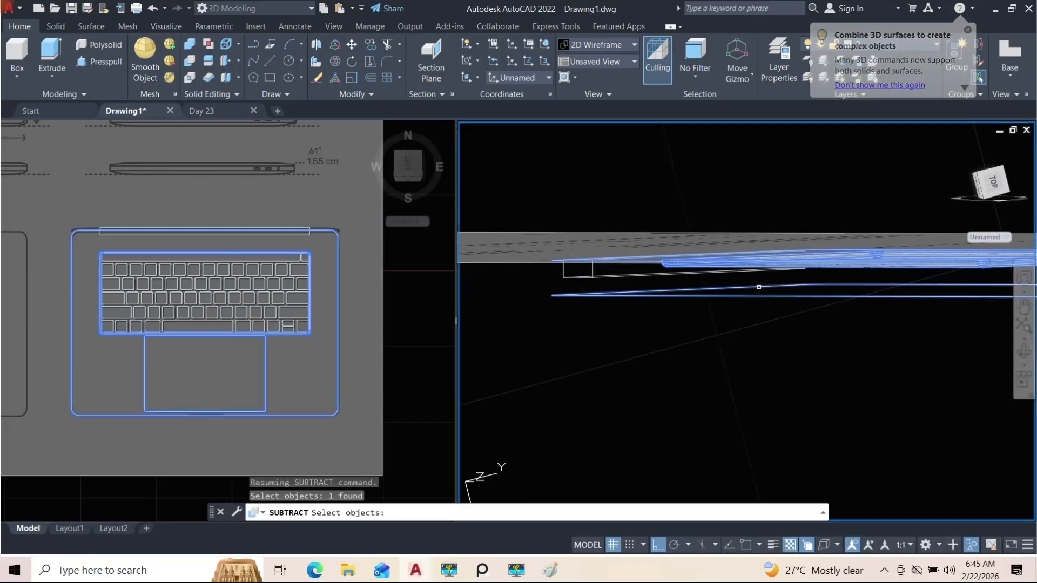
key("Return")
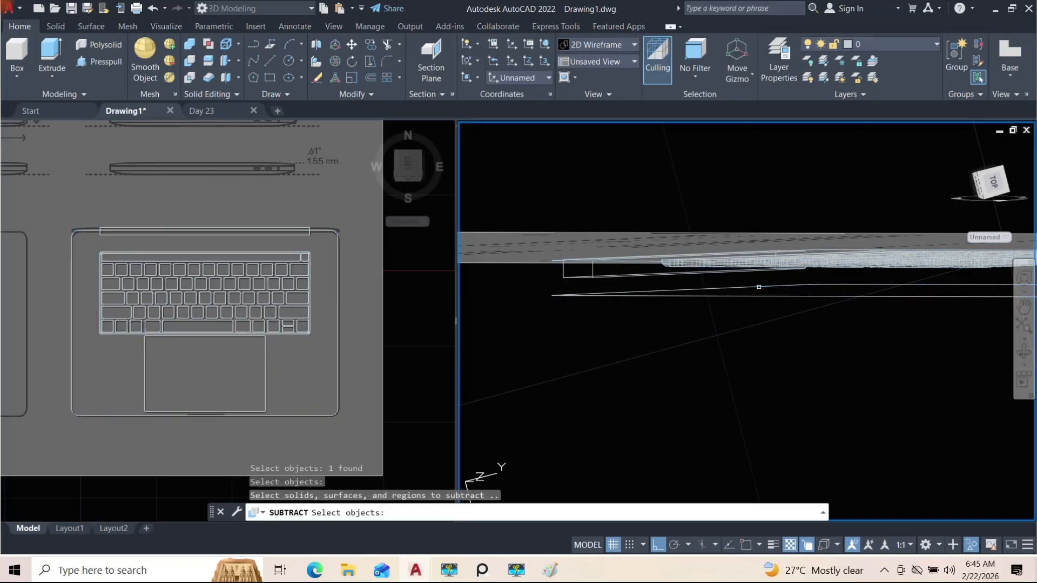
left_click(633, 274)
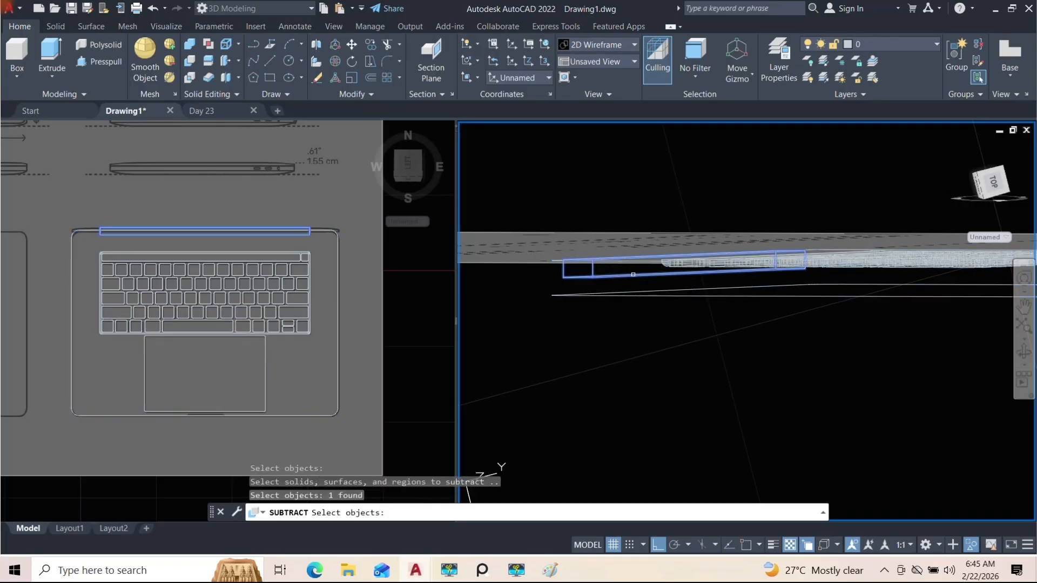
key("Return")
mouse_move(679, 285)
middle_mouse_down("shift")
mouse_move(659, 308)
mouse_move(662, 269)
mouse_move(653, 294)
mouse_move(669, 290)
middle_mouse_up("shift")
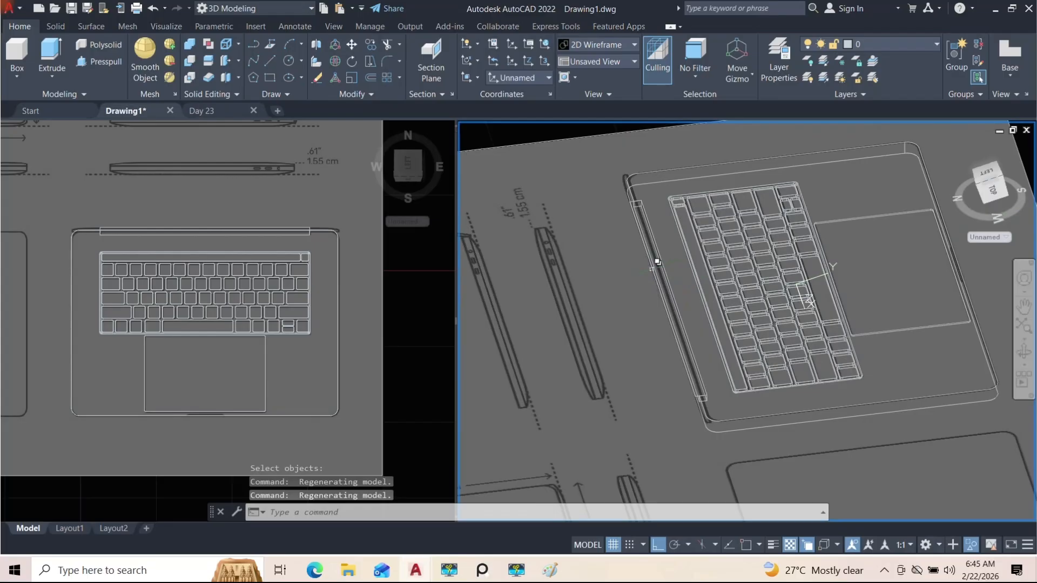
key("Escape")
key("Escape")
Examine the hinge area in the laptop photos and blueprint on the reference image board, and minimize the board
middle_click_drag(681, 303, 297, 304, "shift")
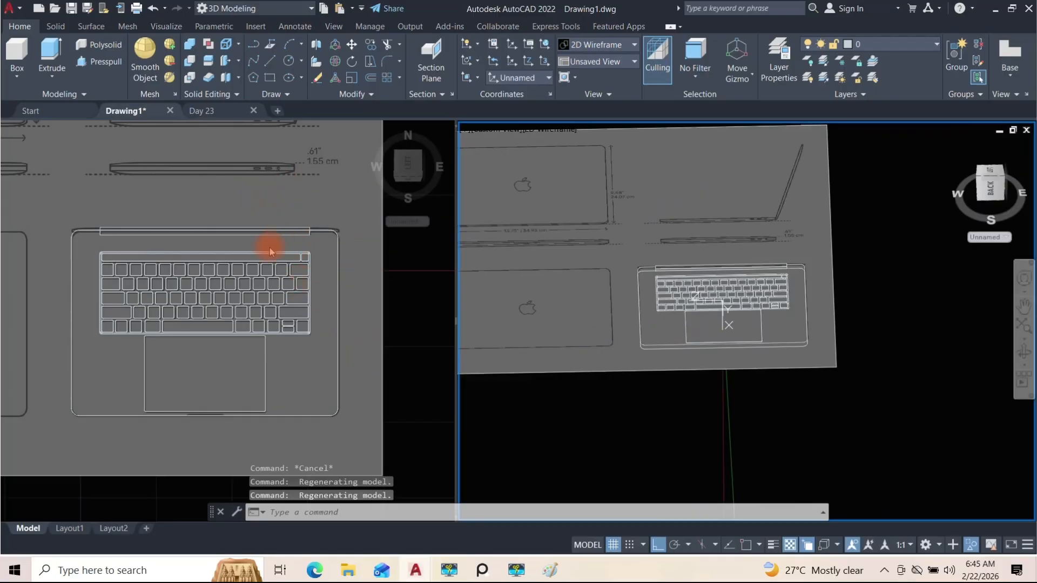
mouse_move(291, 220)
middle_mouse_down("shift")
mouse_move(267, 298)
mouse_move(318, 297)
mouse_move(422, 335)
middle_mouse_up("shift")
left_click(422, 335)
scroll(302, 323, "down", 4)
middle_click_drag(273, 282, 286, 341)
scroll(277, 269, "up", 2)
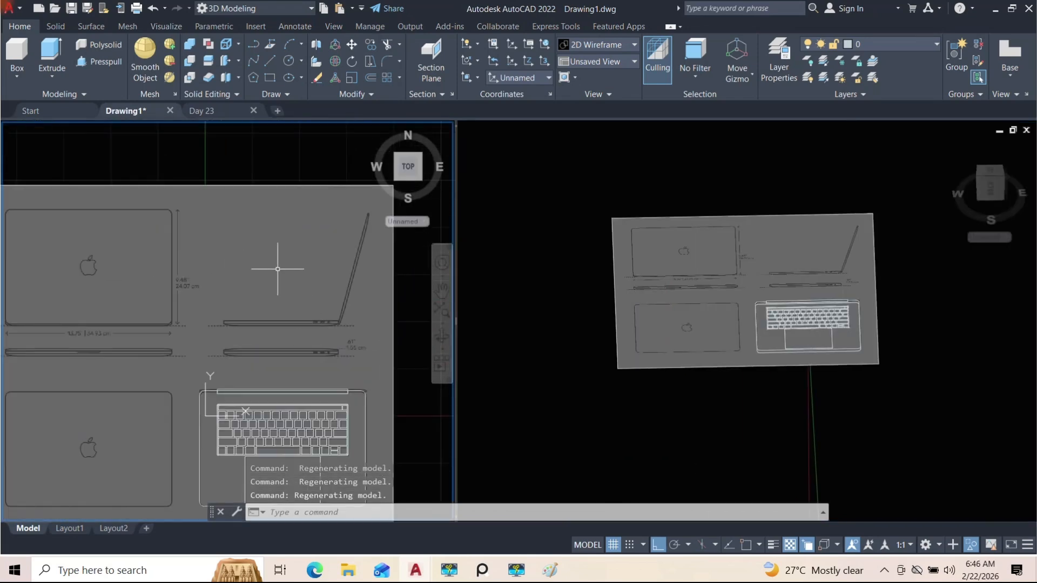
left_click(482, 571)
scroll(810, 270, "down", 3)
left_click(887, 303)
scroll(865, 292, "up", 6)
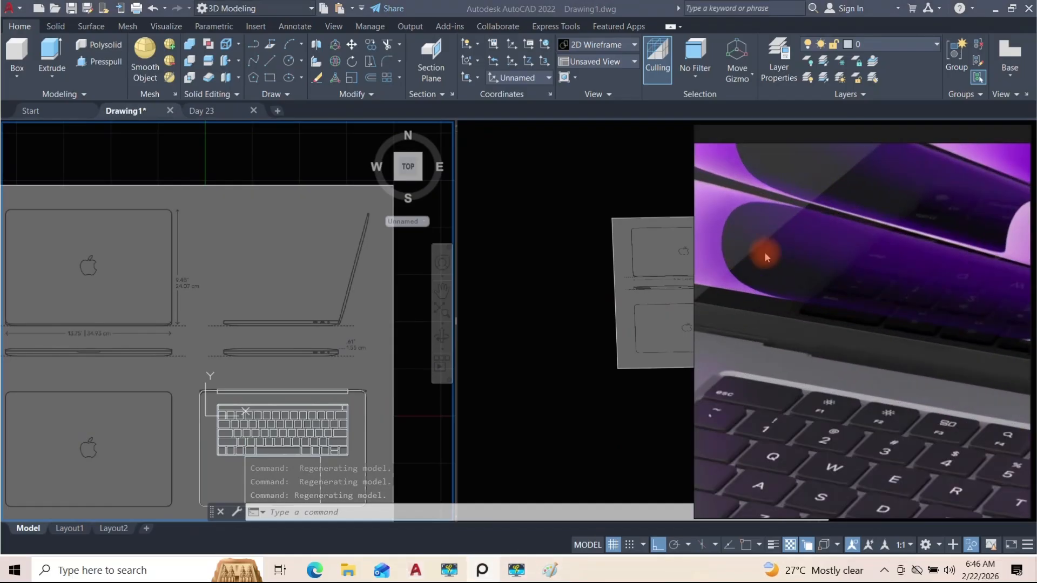
scroll(821, 238, "down", 4)
scroll(902, 347, "up", 5)
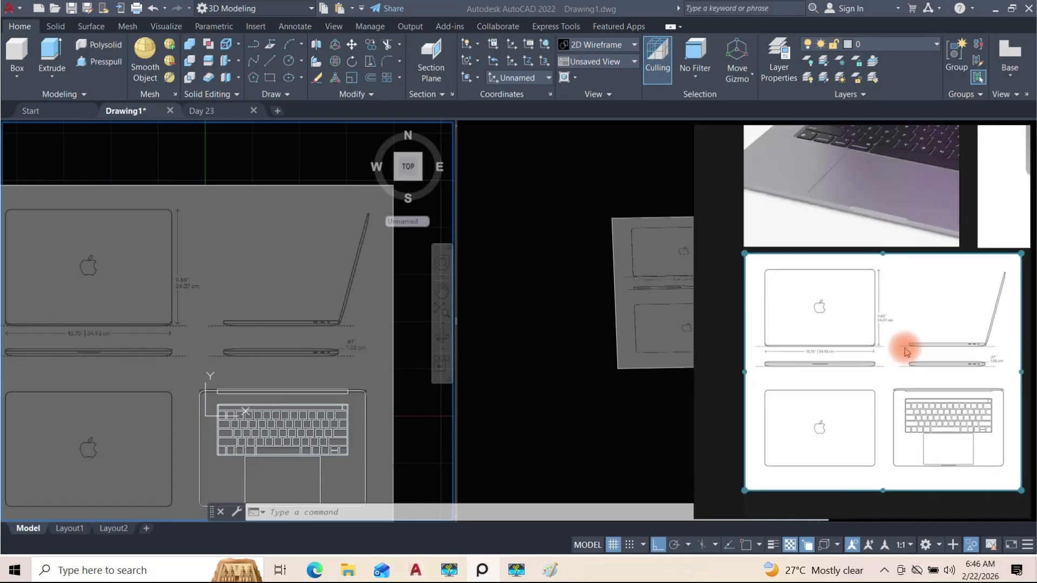
mouse_move(849, 283)
middle_mouse_down()
mouse_move(964, 269)
mouse_move(930, 292)
middle_mouse_up()
scroll(805, 288, "down", 4)
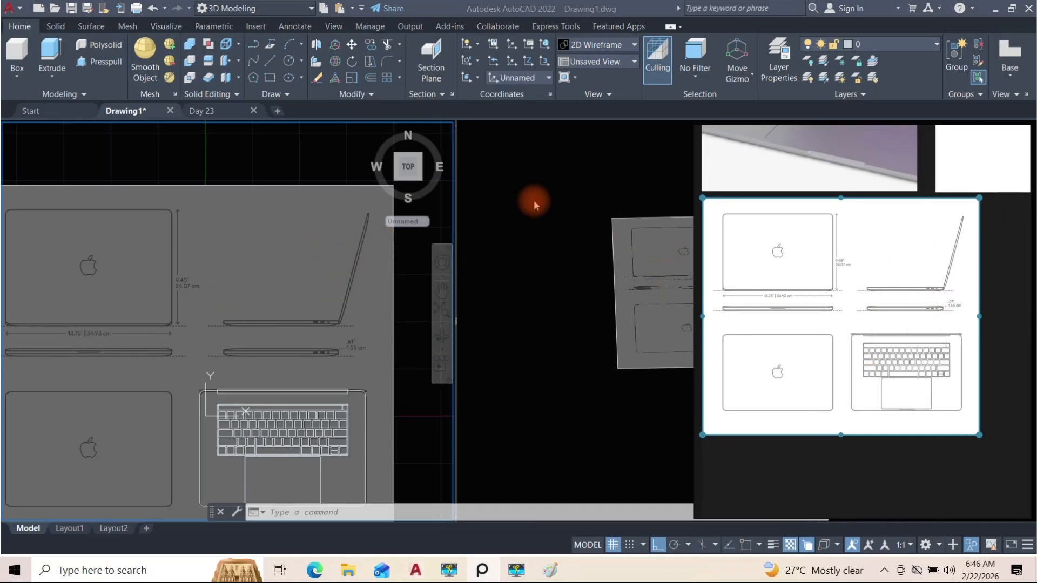
left_click(538, 208)
scroll(575, 309, "down", 2)
middle_click_drag(283, 233, 77, 213)
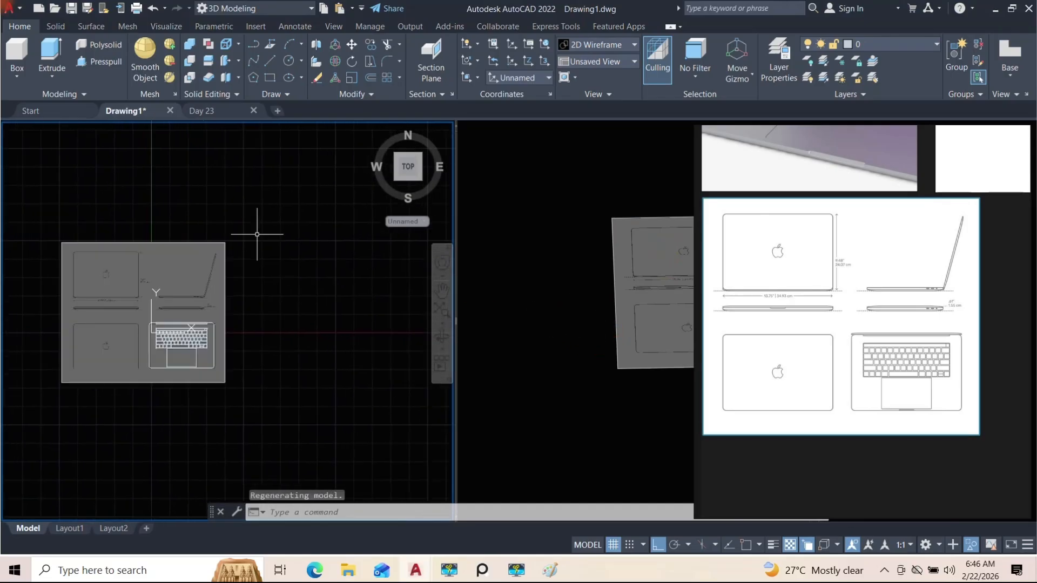
left_click(517, 216)
scroll(554, 303, "down", 2)
mouse_move(648, 359)
middle_mouse_down("shift")
mouse_move(716, 312)
mouse_move(648, 340)
middle_mouse_up("shift")
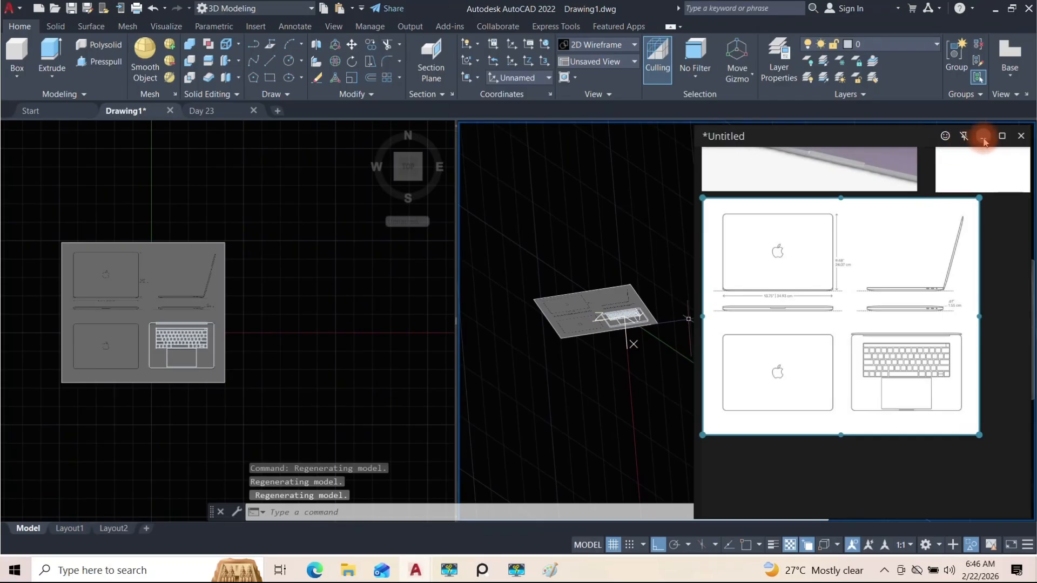
left_click(985, 141)
Unisolate the hidden objects to bring back the laptop lid, the upright blueprint and the construction lines
scroll(614, 322, "up", 3)
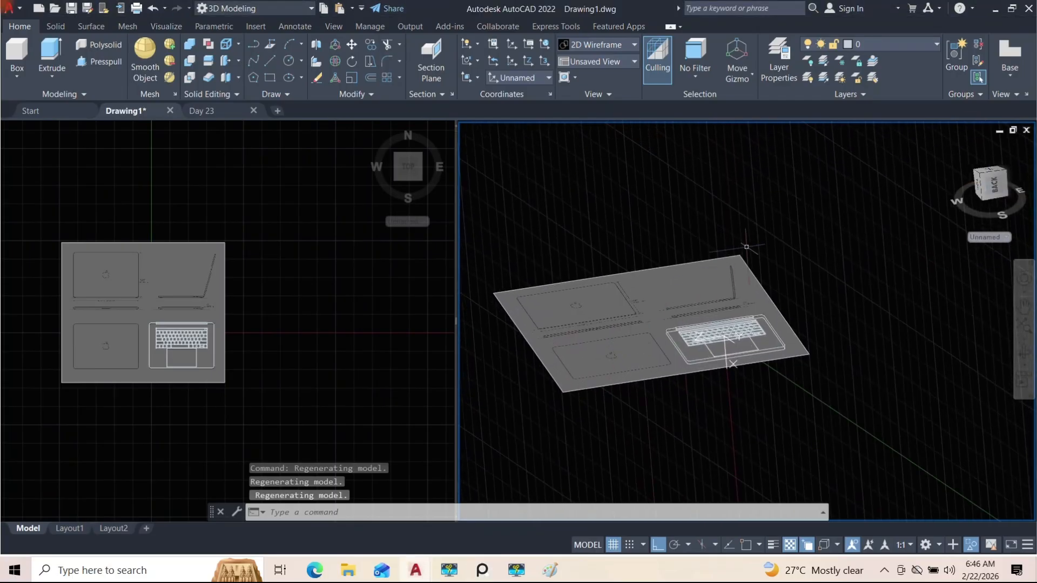
type("UNisolate")
key("Return")
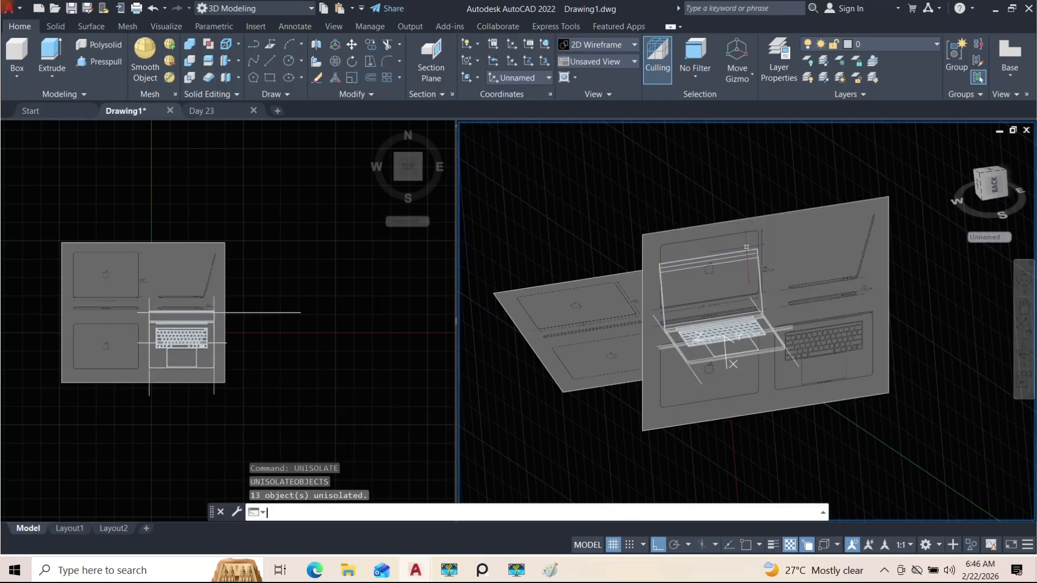
middle_click_drag(737, 296, 768, 297, "shift")
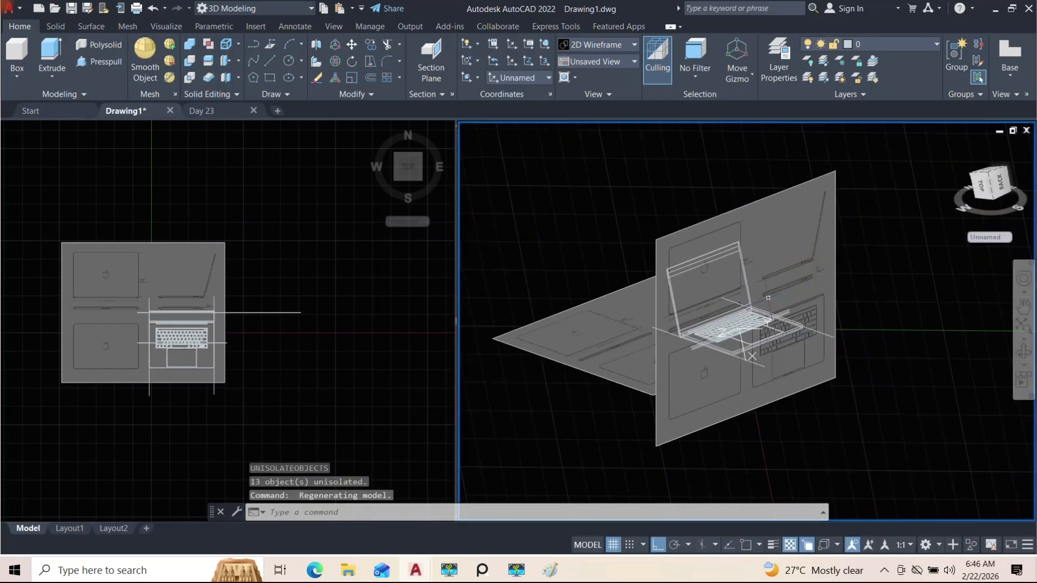
Isolate the tilted laptop lid solid in the 3D view
left_click(677, 302)
left_click(707, 341)
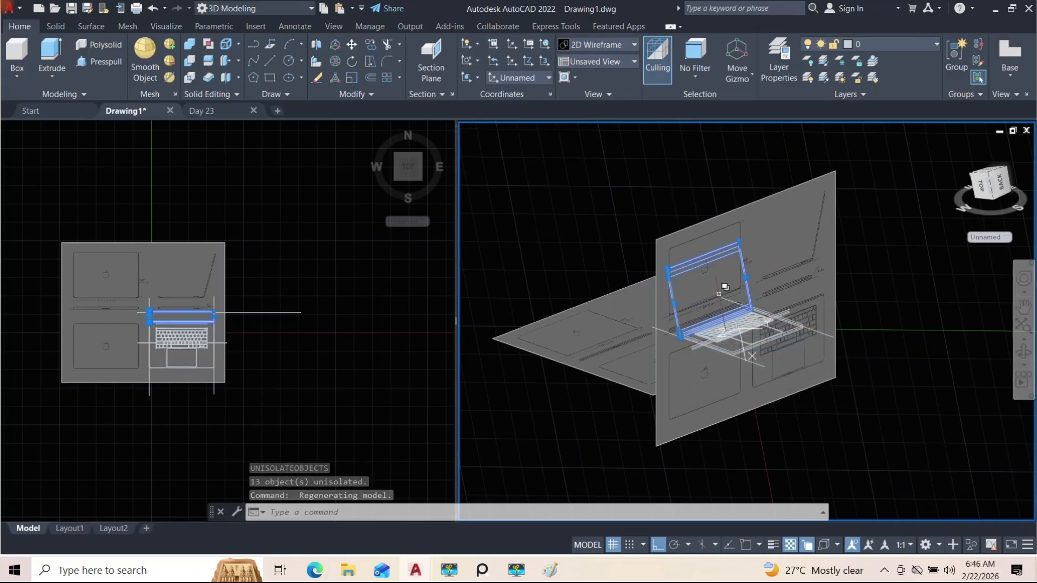
scroll(719, 293, "up", 4)
type("isolat")
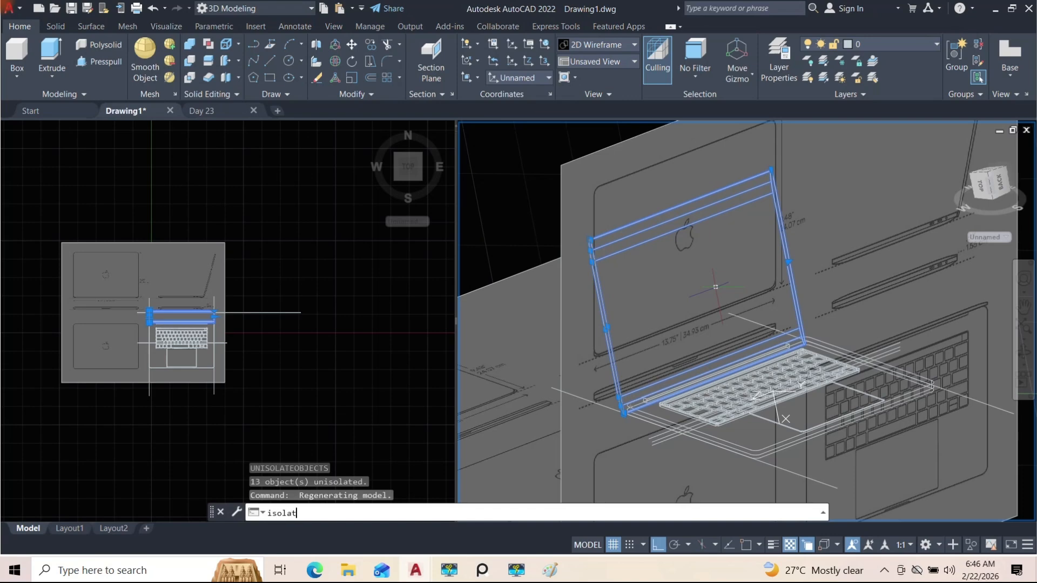
type("e")
key("Return")
Set the 3D viewport's visual style to Conceptual and orbit around the isolated lid
middle_click_drag(715, 286, 520, 113, "shift")
left_click(553, 132)
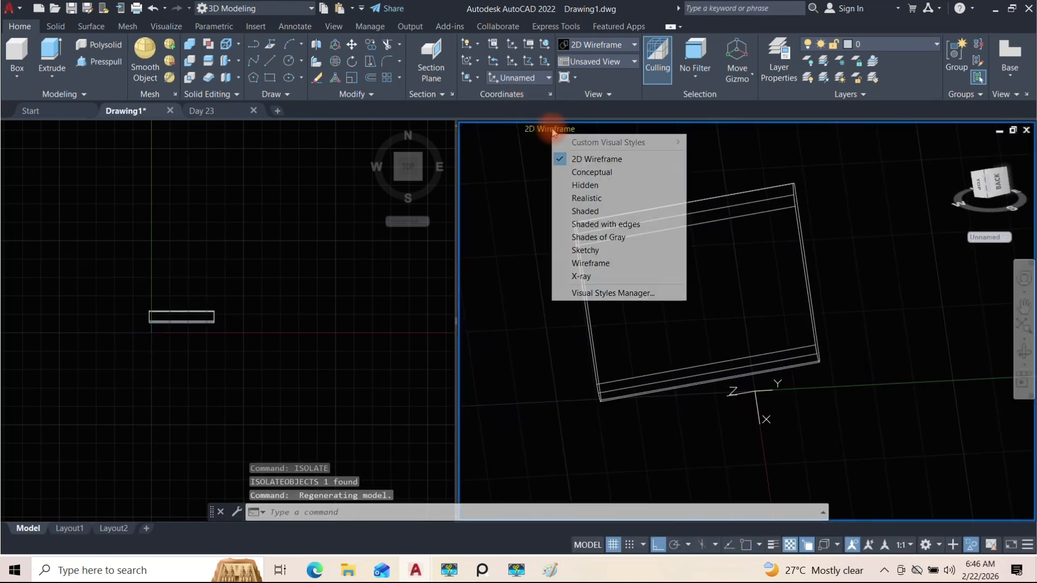
left_click(575, 172)
middle_click_drag(682, 224, 741, 220, "shift")
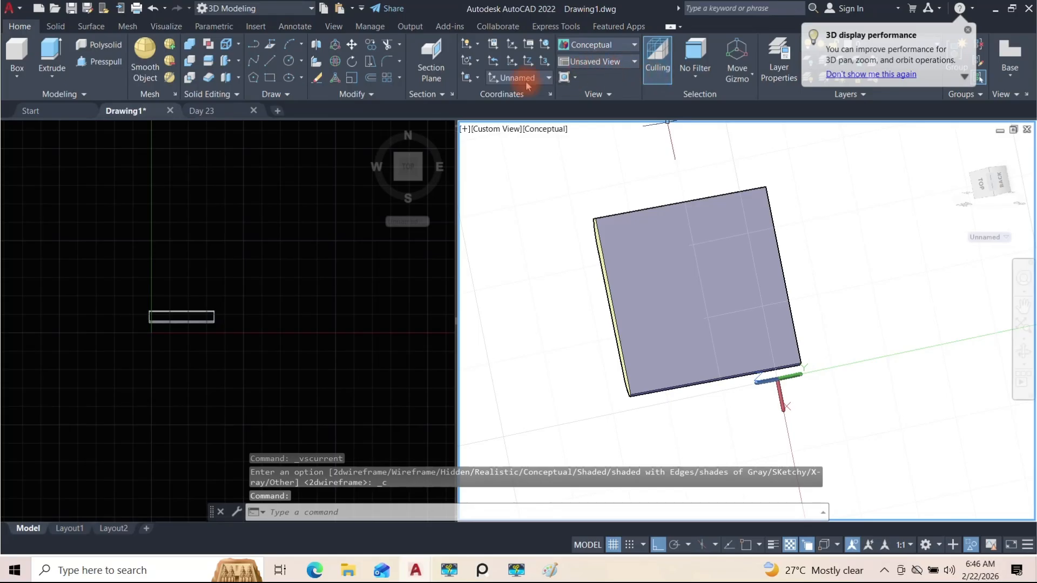
Align the UCS with the broad face of the isolated lid and view that face straight on from the top
left_click(479, 79)
left_click(479, 154)
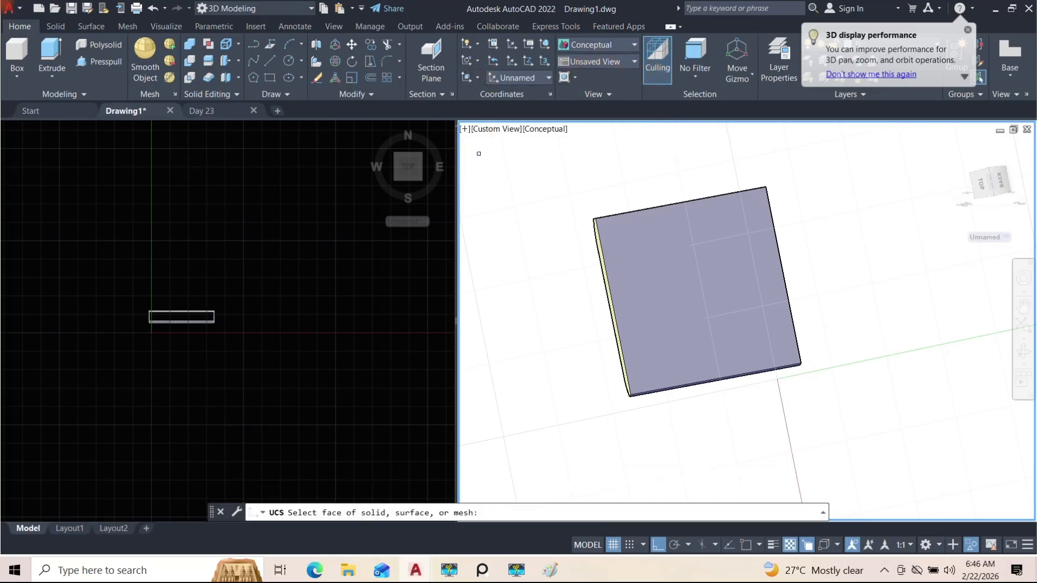
left_click(702, 302)
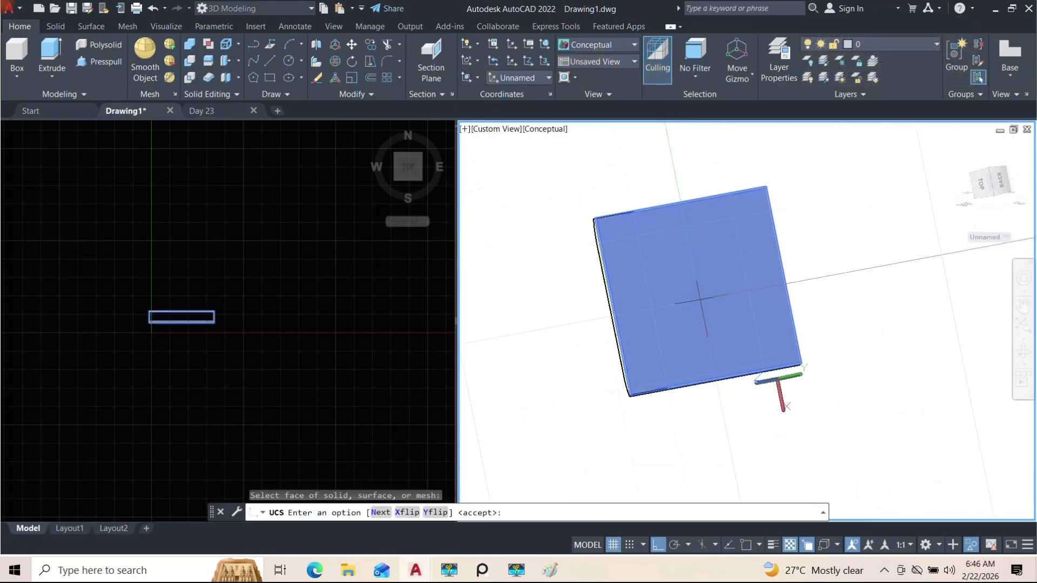
key("Return")
middle_click_drag(697, 297, 616, 295, "shift")
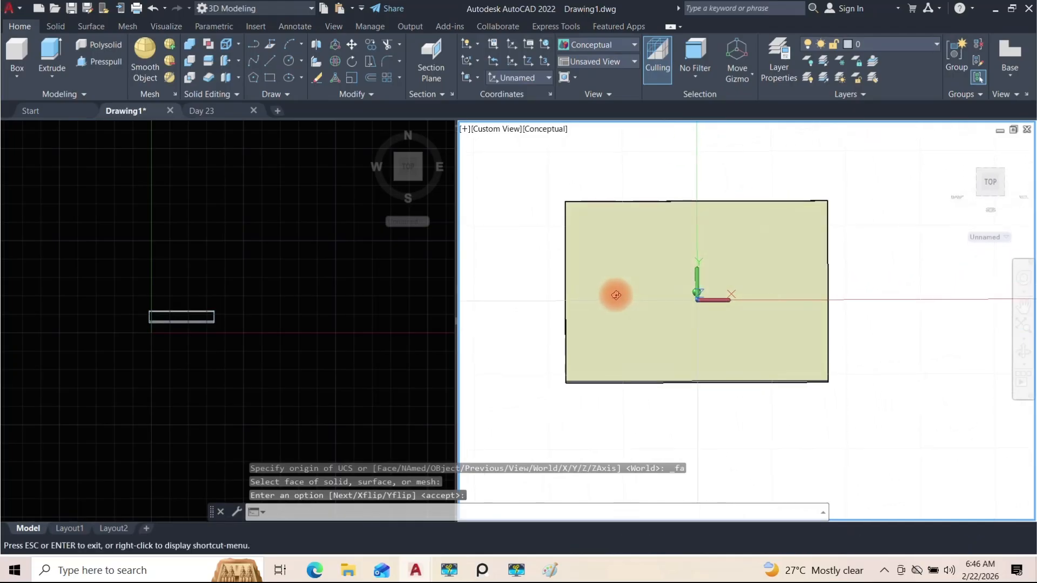
left_click(996, 185)
middle_click_drag(764, 278, 743, 273, "shift")
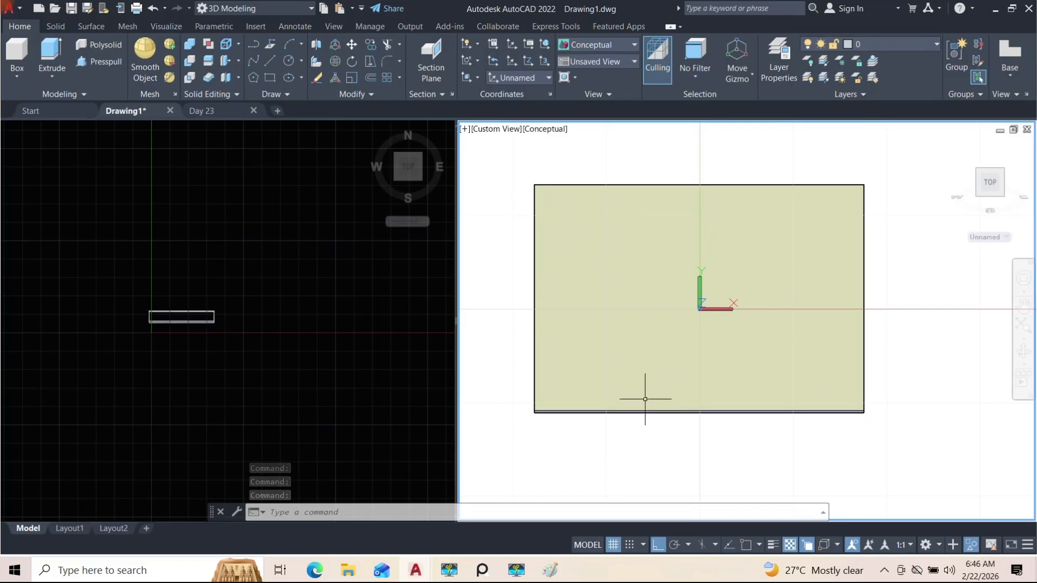
Examine the screen bezel and lower lid edge in the laptop photos on the reference image board, and minimize the board
left_click(483, 570)
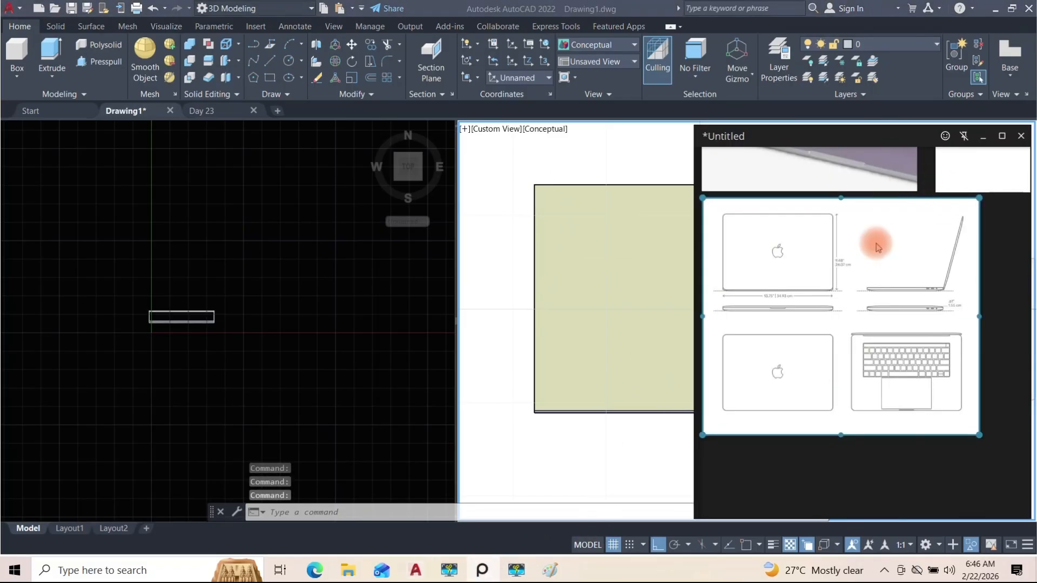
scroll(886, 210, "down", 2)
scroll(806, 287, "up", 5)
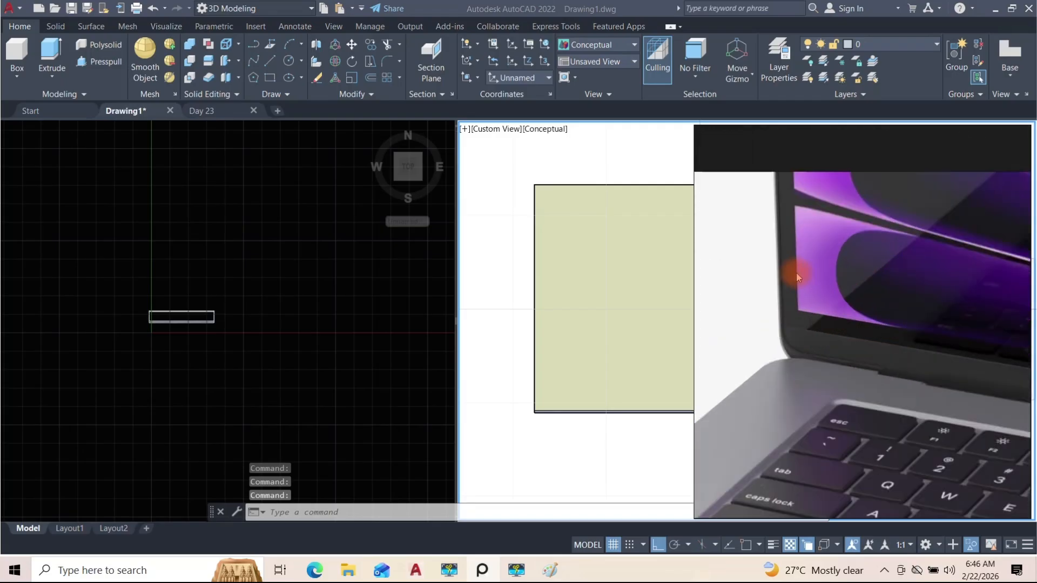
scroll(840, 324, "up", 2)
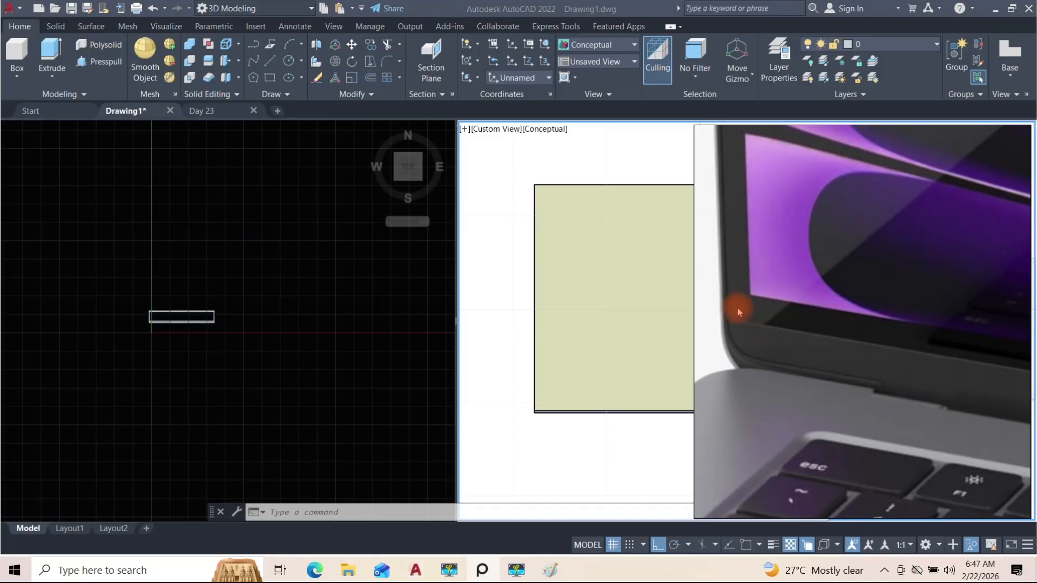
scroll(715, 287, "down", 2)
scroll(763, 303, "down", 2)
scroll(854, 326, "up", 3)
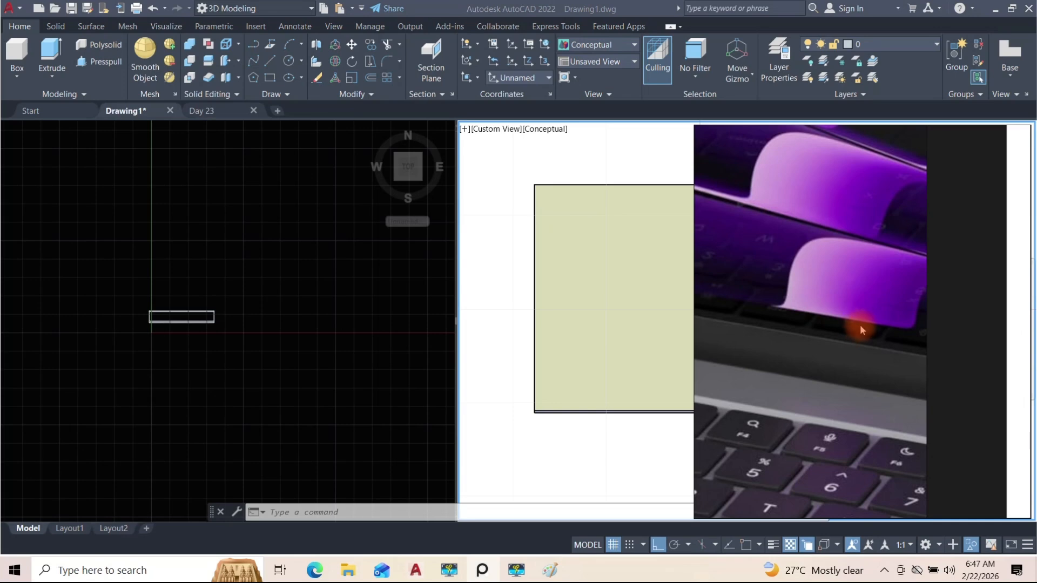
scroll(858, 324, "down", 2)
mouse_move(921, 136)
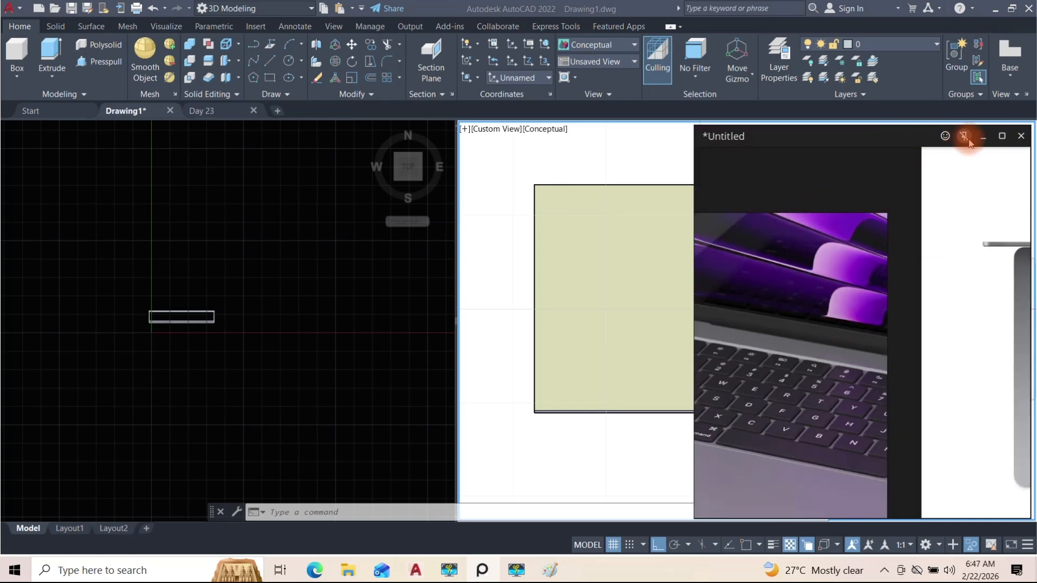
scroll(797, 242, "down", 2)
scroll(767, 261, "up", 5)
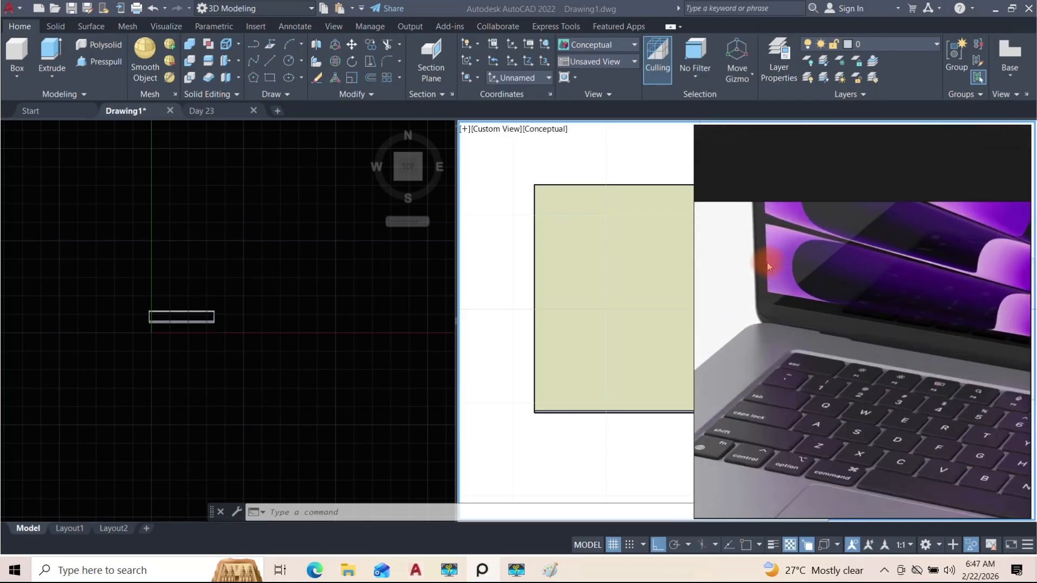
scroll(772, 411, "down", 3)
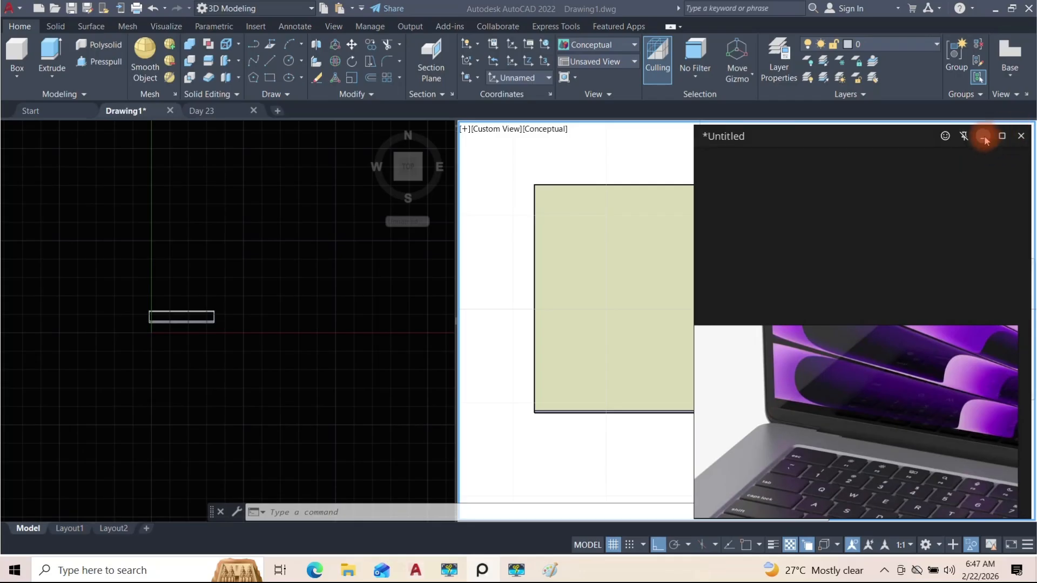
left_click(984, 136)
Draw a rectangle on the lid face, slightly inside its outer edges, from the upper-left corner area to the lower-right area
middle_click_drag(650, 261, 637, 249)
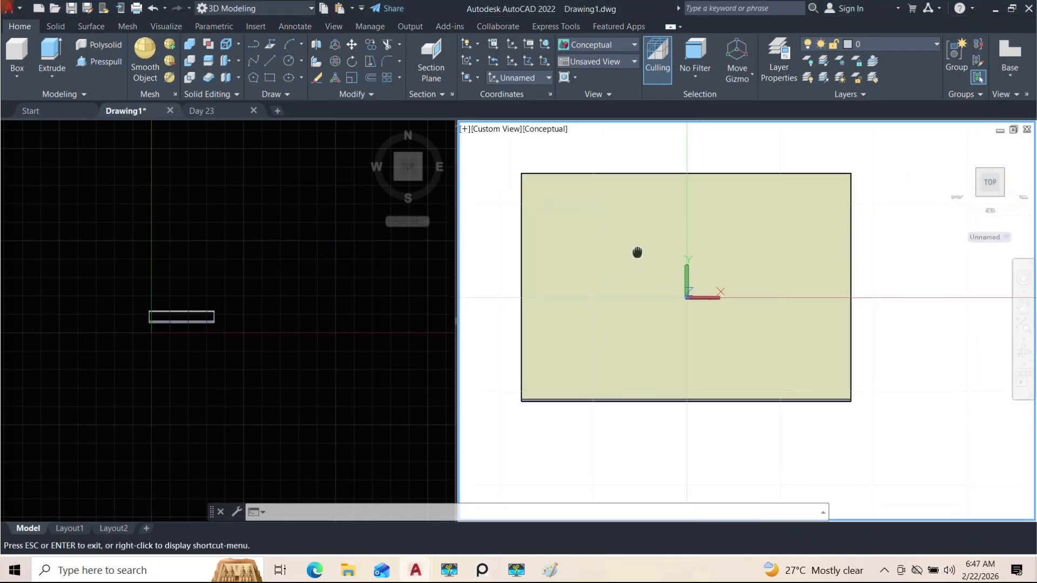
left_click(272, 78)
scroll(537, 195, "up", 3)
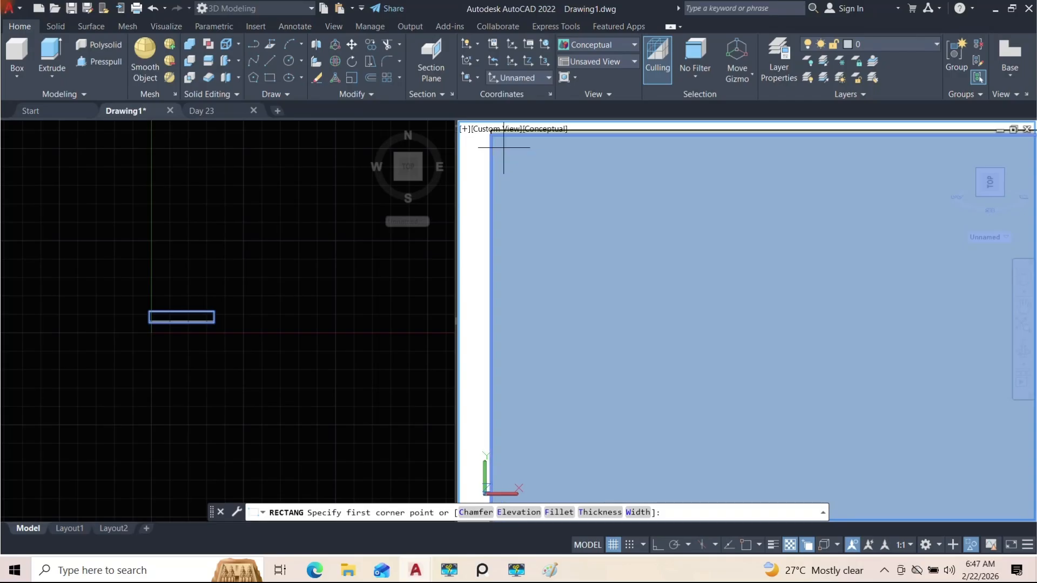
scroll(537, 198, "down", 2)
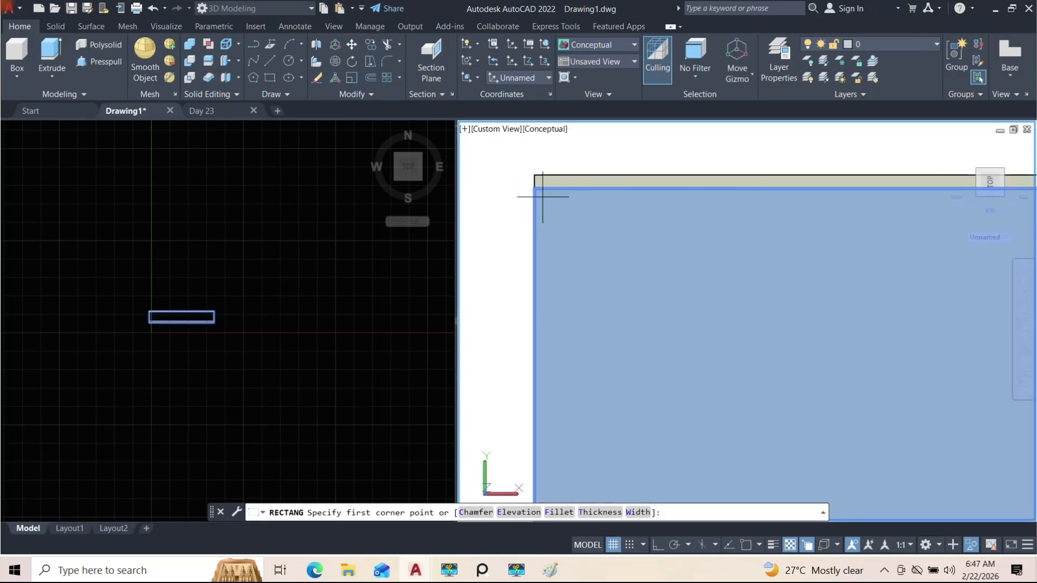
left_click(542, 196)
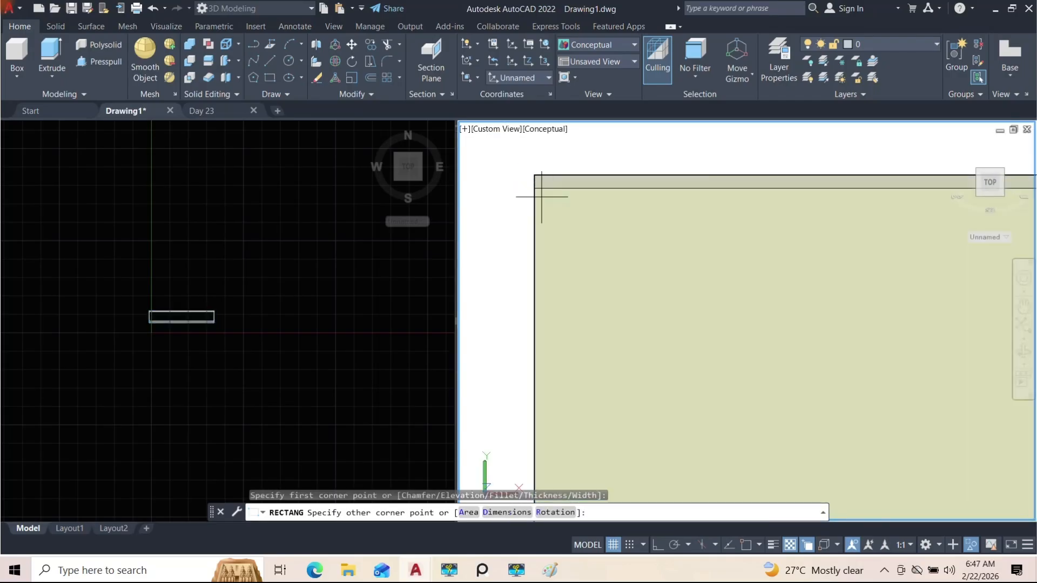
scroll(597, 250, "down", 3)
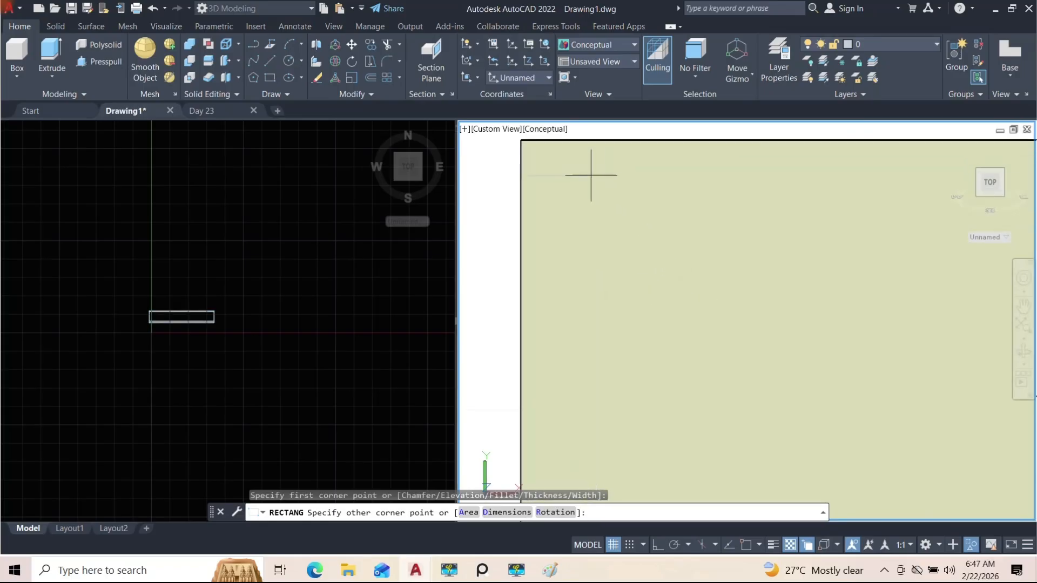
middle_click_drag(733, 274, 659, 248)
middle_click_drag(875, 373, 819, 313, "shift")
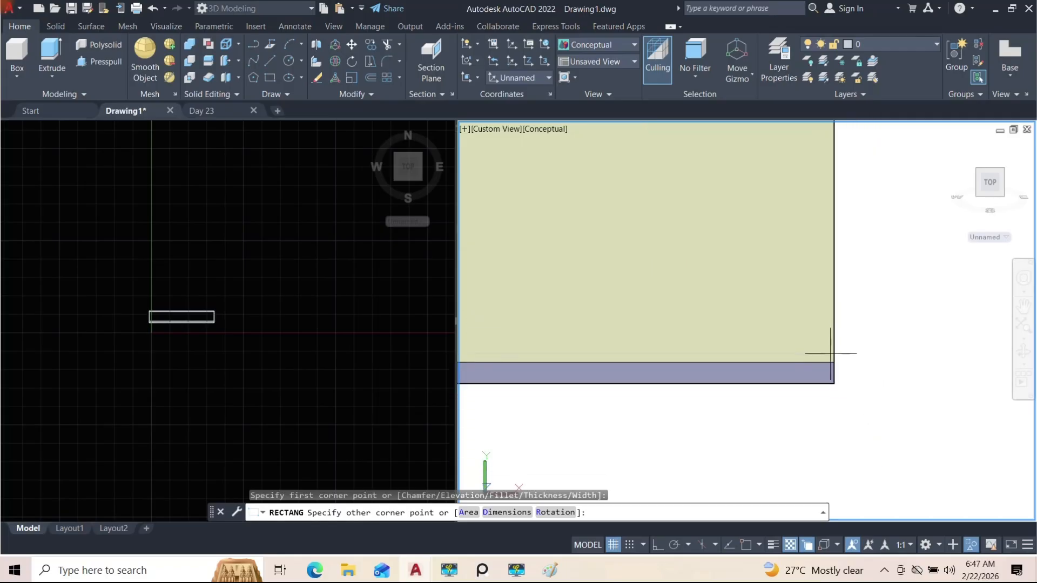
middle_click_drag(831, 355, 830, 321, "shift")
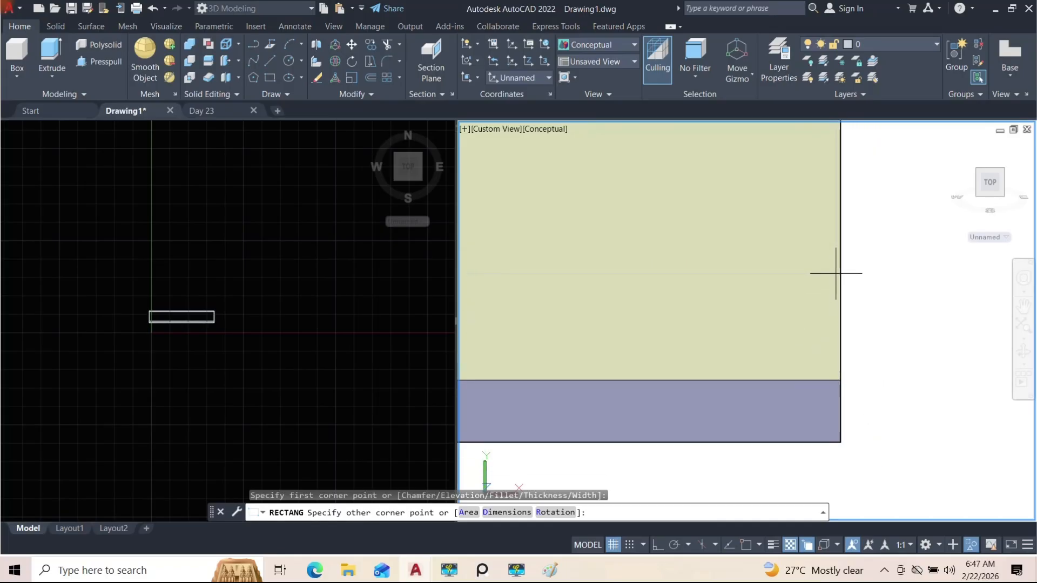
scroll(836, 273, "up", 3)
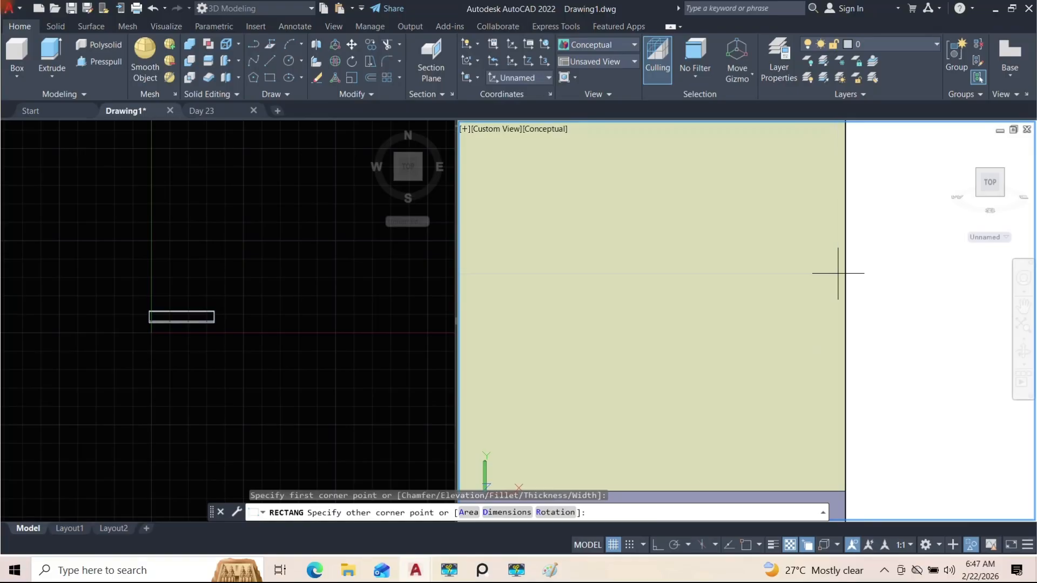
left_click(838, 272)
scroll(838, 274, "down", 5)
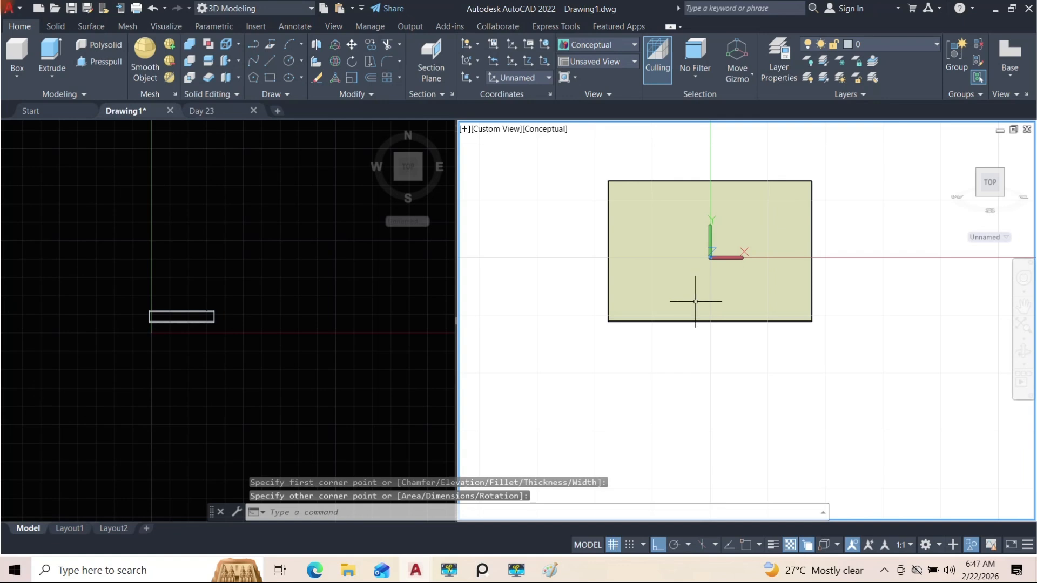
Orbit the lid to an angled view and set the 3D viewport's visual style to 2D Wireframe
middle_click_drag(669, 301, 745, 306, "shift")
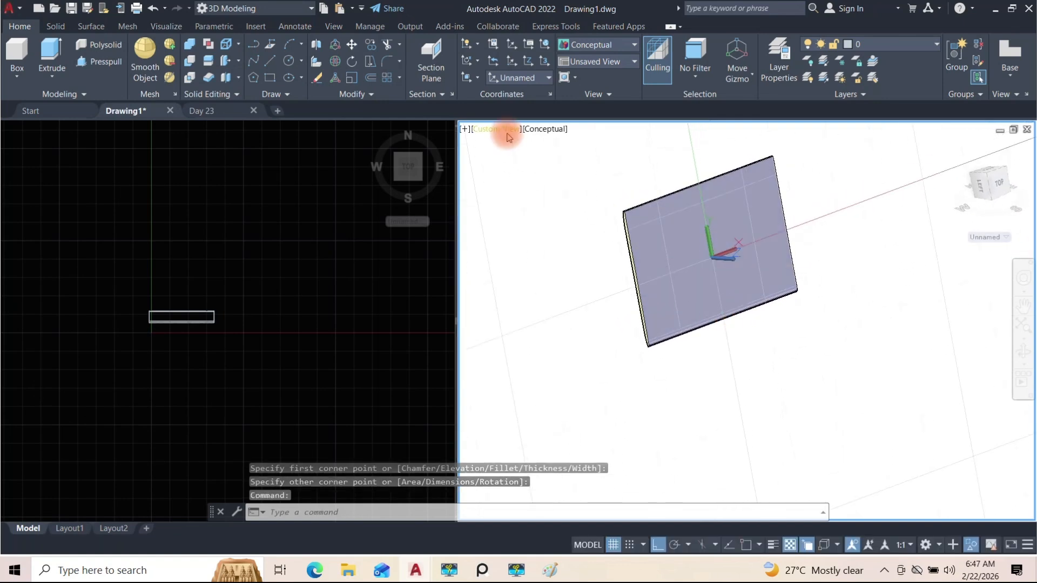
left_click(547, 128)
left_click(589, 159)
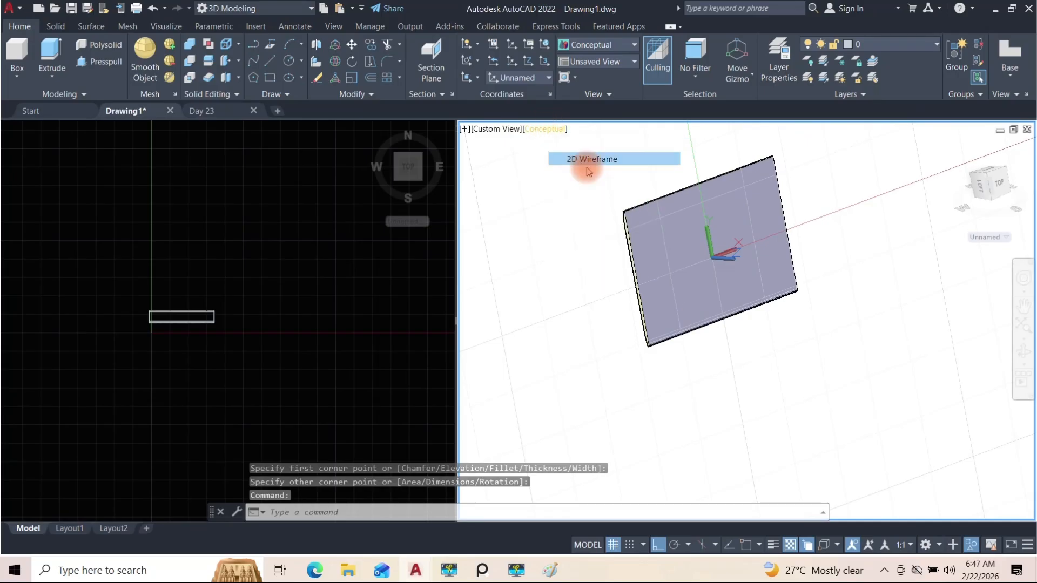
Stretch the lower edge of the new rectangle upward by about 0.46, away from the lid's bottom edge
middle_click_drag(676, 225, 880, 287, "shift")
scroll(864, 303, "up", 5)
middle_click_drag(886, 331, 826, 236)
scroll(839, 340, "up", 2)
left_click(832, 354)
scroll(832, 352, "down", 3)
scroll(810, 362, "up", 3)
middle_click_drag(701, 372, 756, 280)
mouse_move(702, 330)
left_click(746, 349)
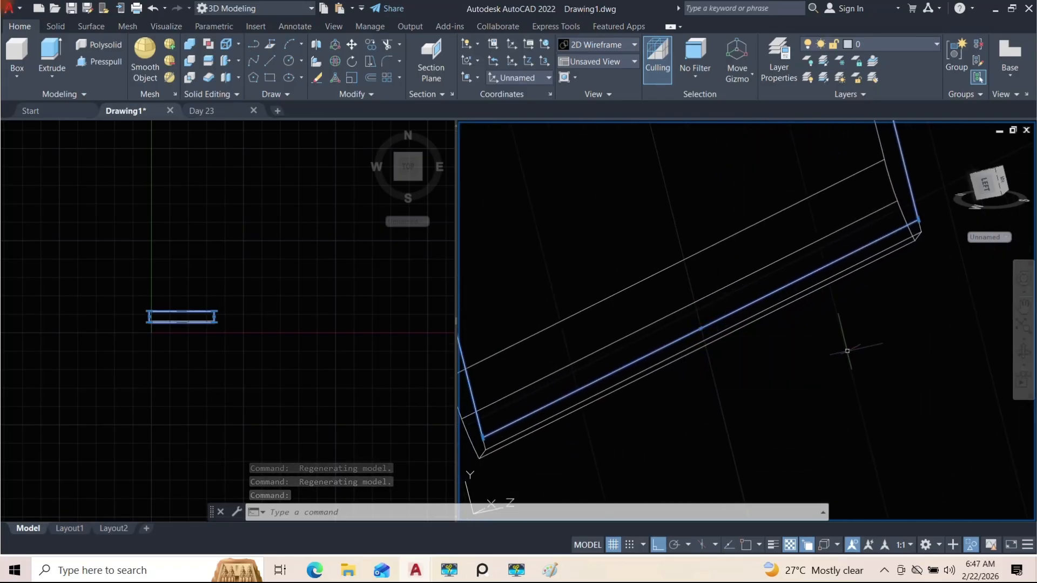
scroll(702, 337, "up", 2)
left_click(632, 309)
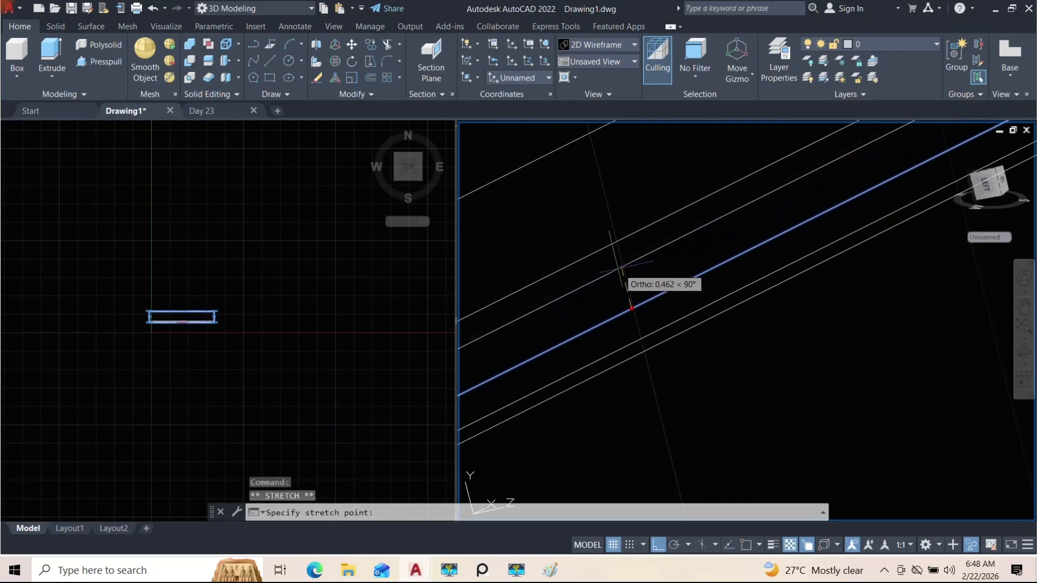
left_click(621, 270)
scroll(654, 306, "down", 2)
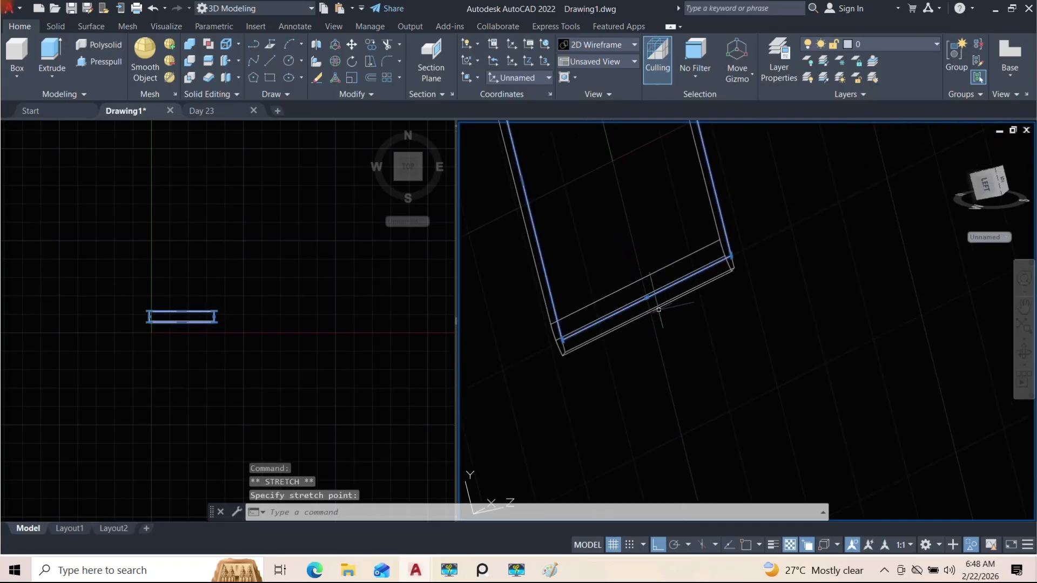
Presspull the area bounded by the rectangle inward into the lid by a small depth
scroll(643, 297, "up", 3)
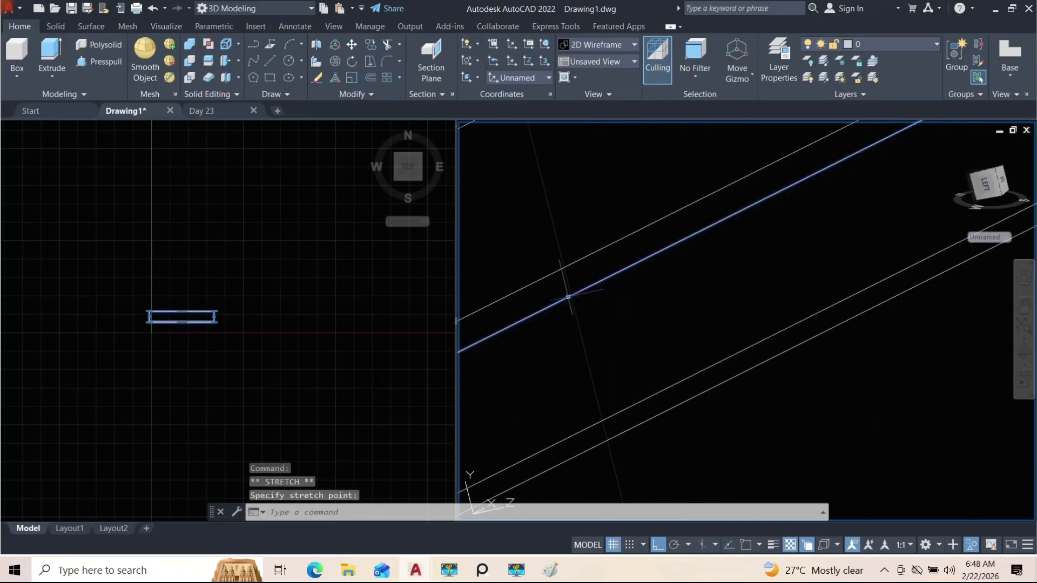
mouse_move(625, 315)
middle_mouse_down("shift")
mouse_move(672, 324)
mouse_move(670, 343)
mouse_move(626, 315)
mouse_move(675, 334)
mouse_move(607, 282)
mouse_move(622, 278)
mouse_move(642, 303)
middle_mouse_up("shift")
scroll(703, 319, "up", 5)
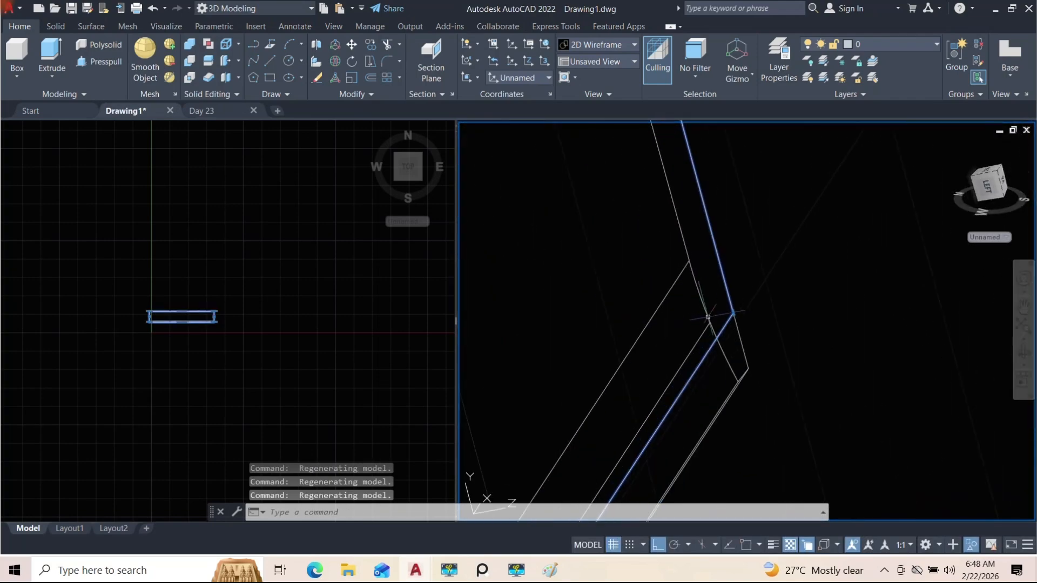
left_click(107, 62)
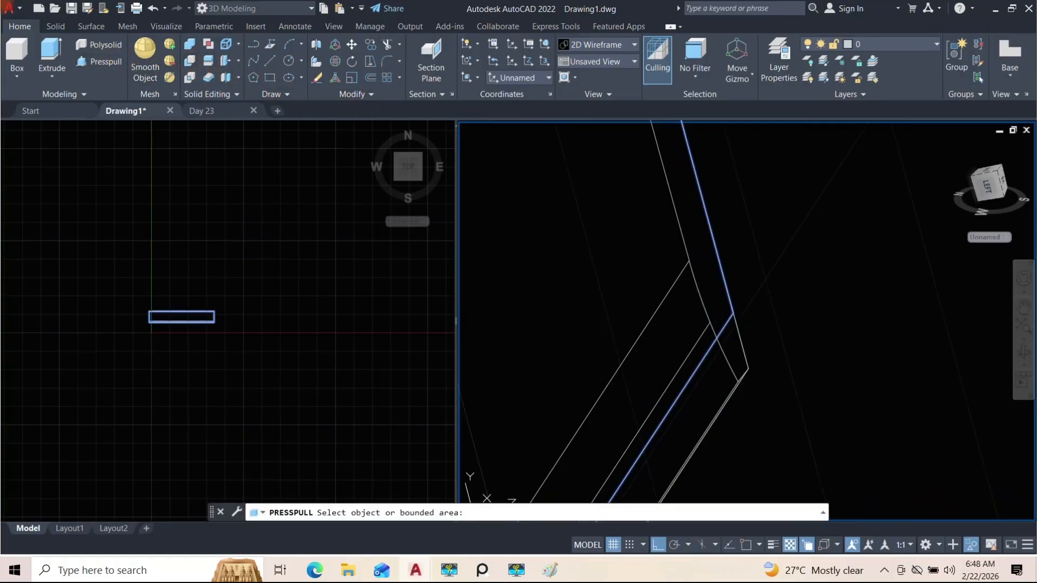
left_click(715, 326)
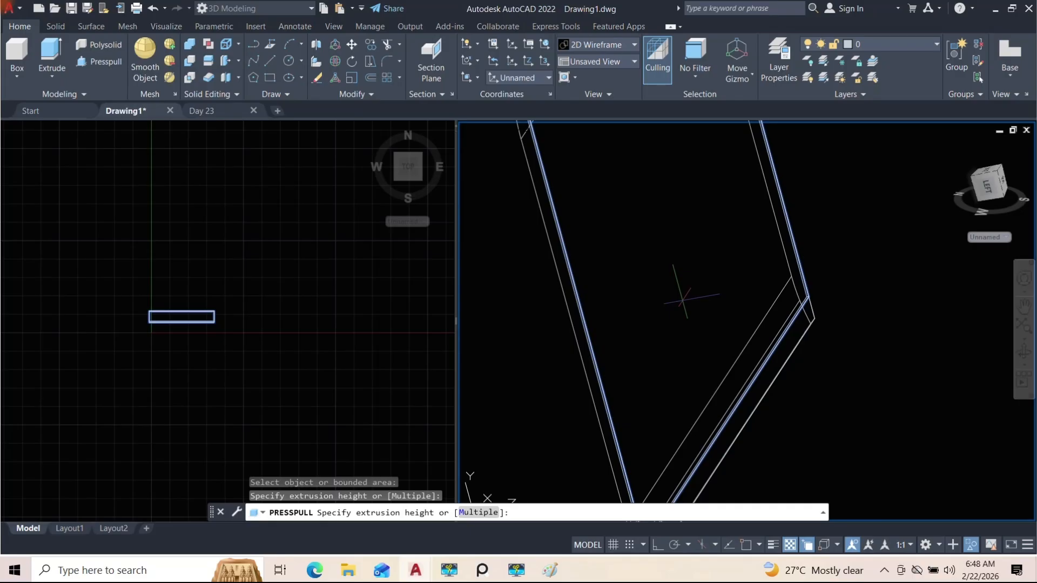
left_click(683, 301)
Presspull the rectangle's bounded area inward once more and orbit to inspect the lid
scroll(853, 297, "up", 3)
scroll(620, 316, "up", 1)
scroll(620, 316, "up", 1)
scroll(731, 292, "down", 2)
scroll(720, 289, "up", 1)
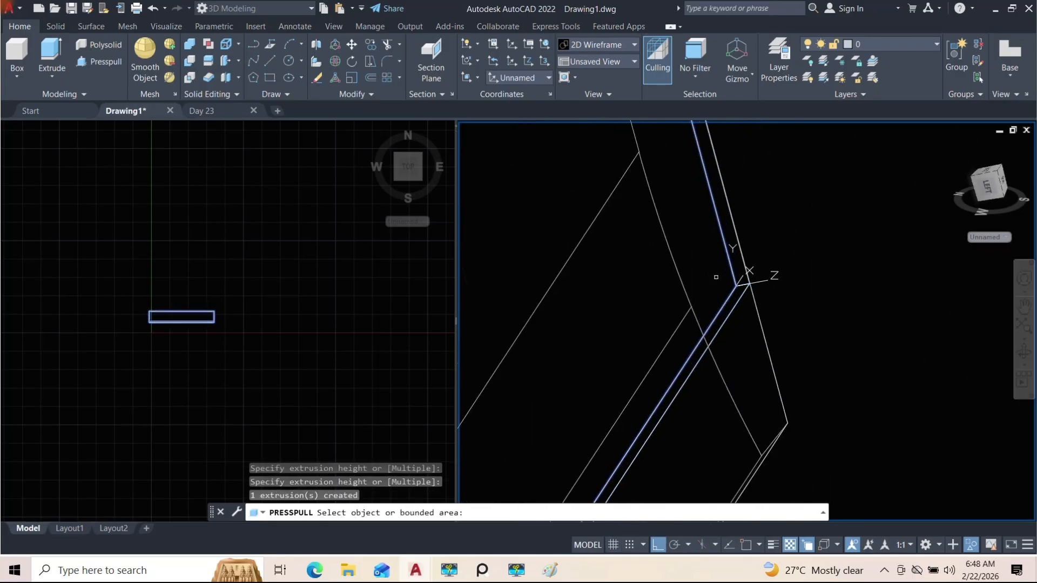
left_click(716, 276)
scroll(537, 281, "down", 3)
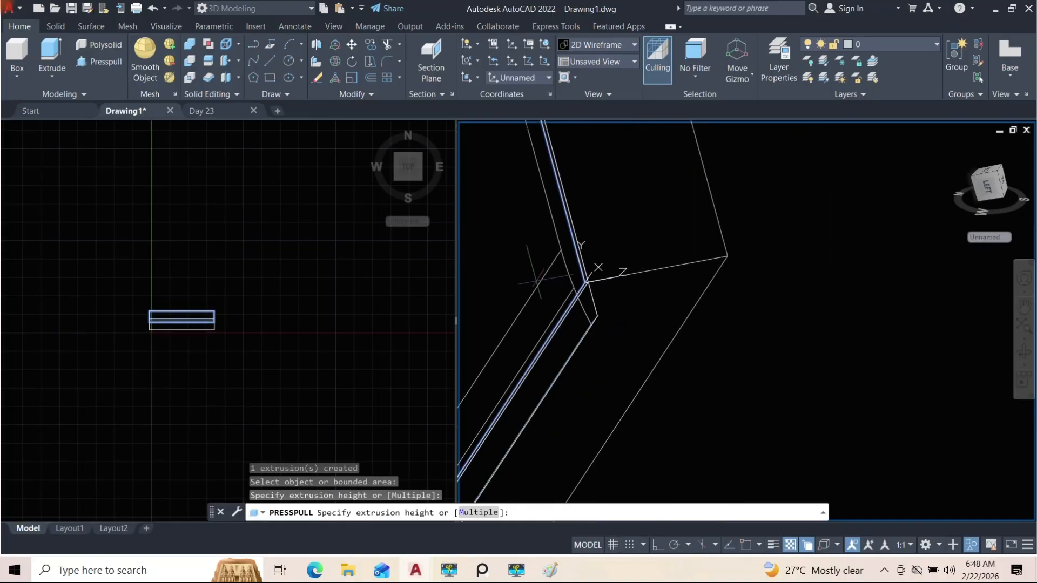
middle_click_drag(509, 285, 696, 254)
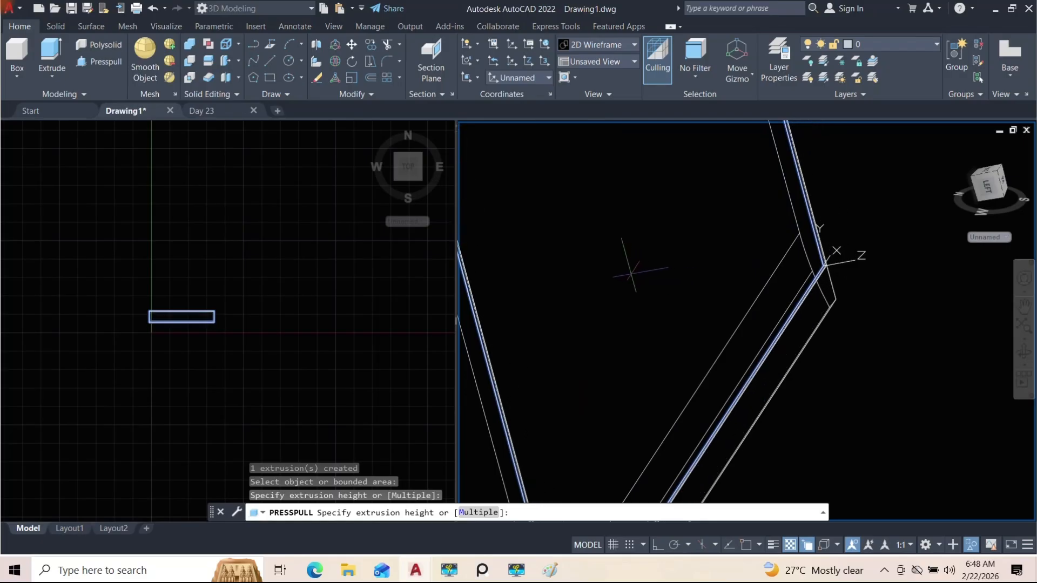
left_click(630, 273)
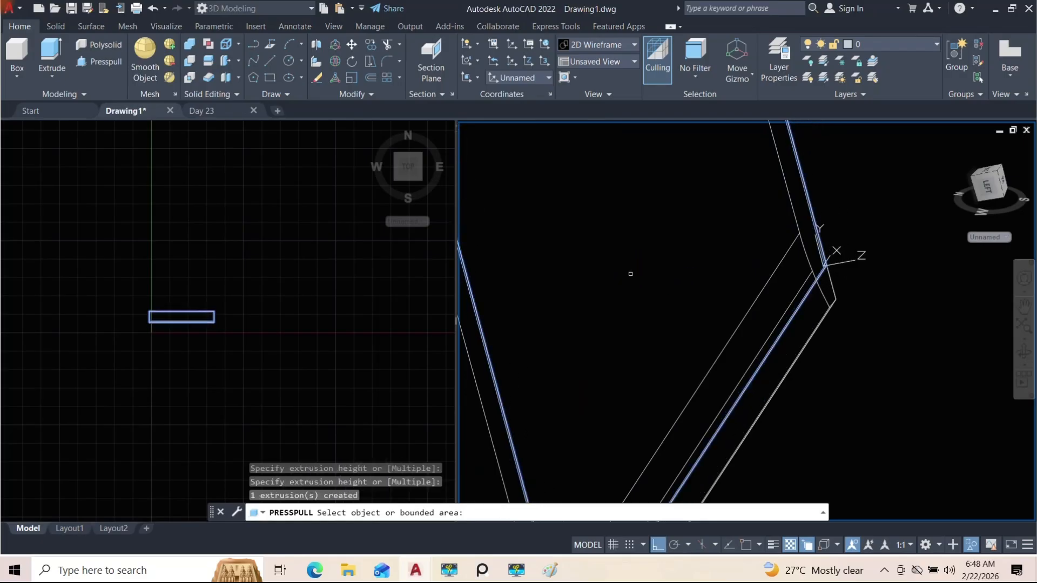
scroll(840, 272, "up", 4)
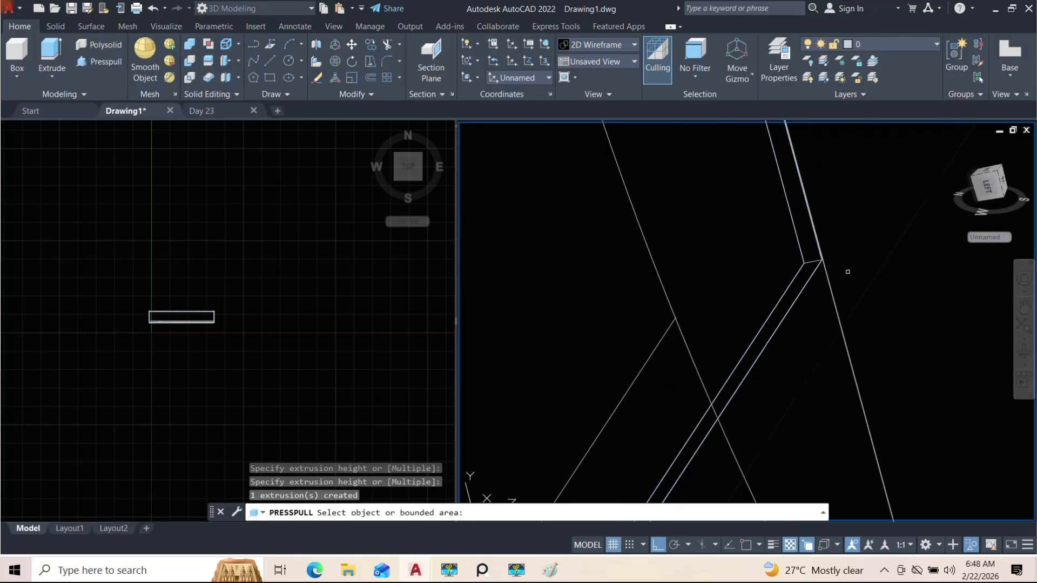
middle_click_drag(845, 270, 516, 188, "shift")
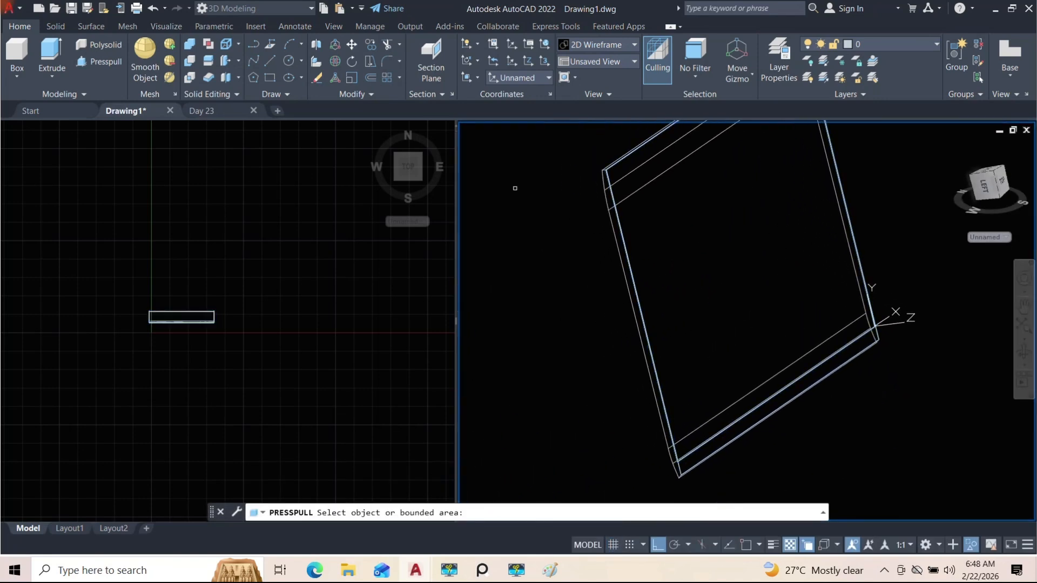
End Presspull, set the 3D viewport's visual style to Conceptual, and orbit to a frontal view of the lid
key("Escape")
key("Escape")
key("Escape")
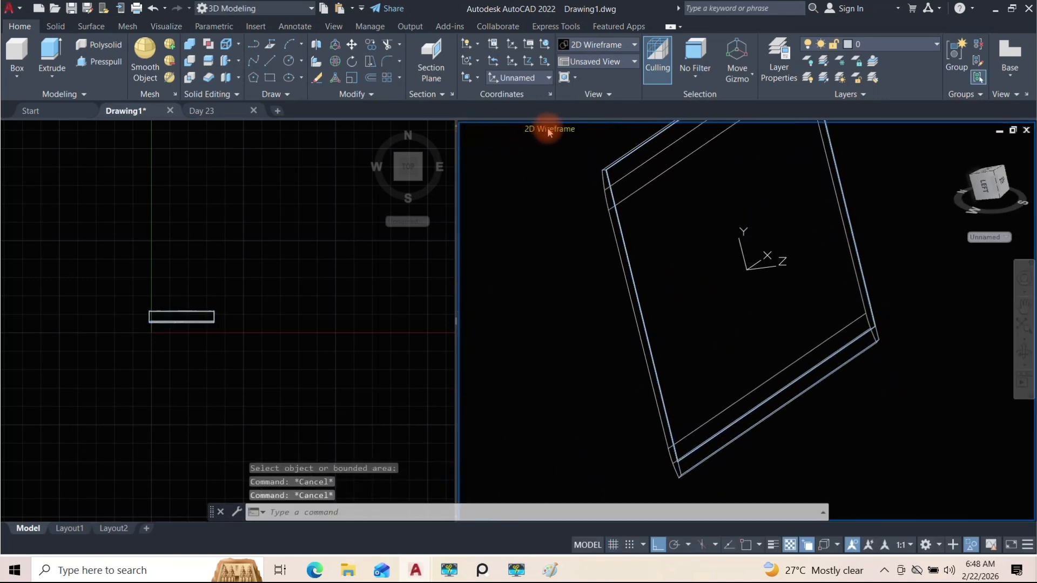
left_click(543, 130)
left_click(561, 170)
middle_click_drag(693, 258, 762, 329, "shift")
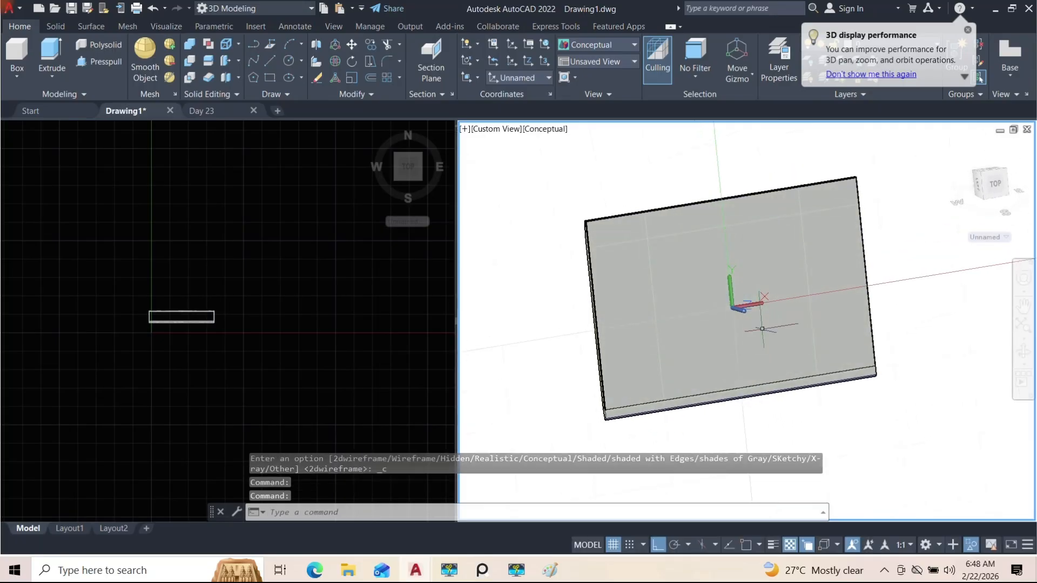
Unisolate all hidden objects so the base, keyboard and blueprint images are shown together with the lid
type("UNisolate")
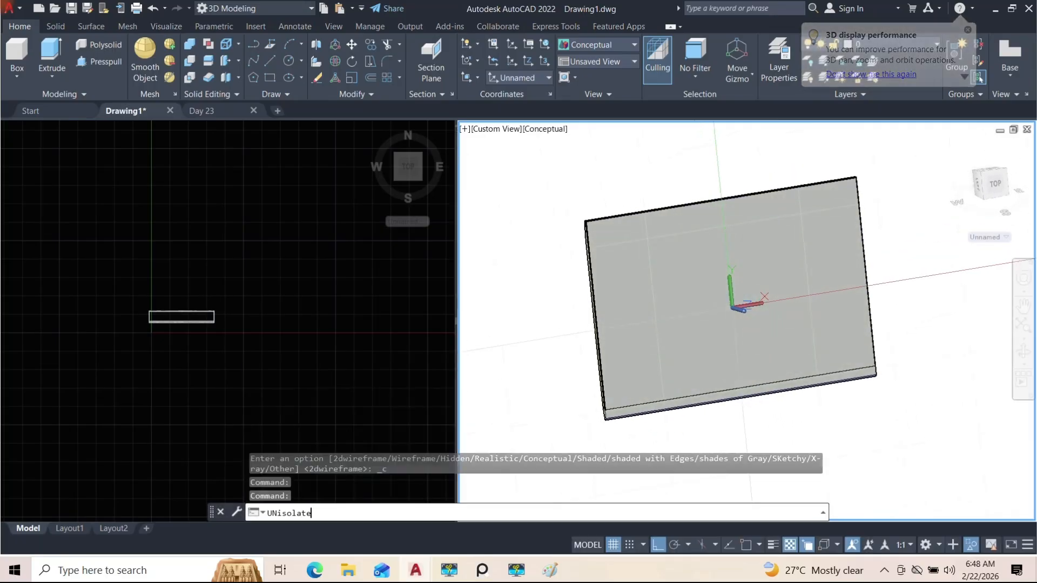
key("Return")
middle_click_drag(745, 303, 649, 334, "shift")
scroll(649, 334, "down", 6)
scroll(763, 267, "down", 4)
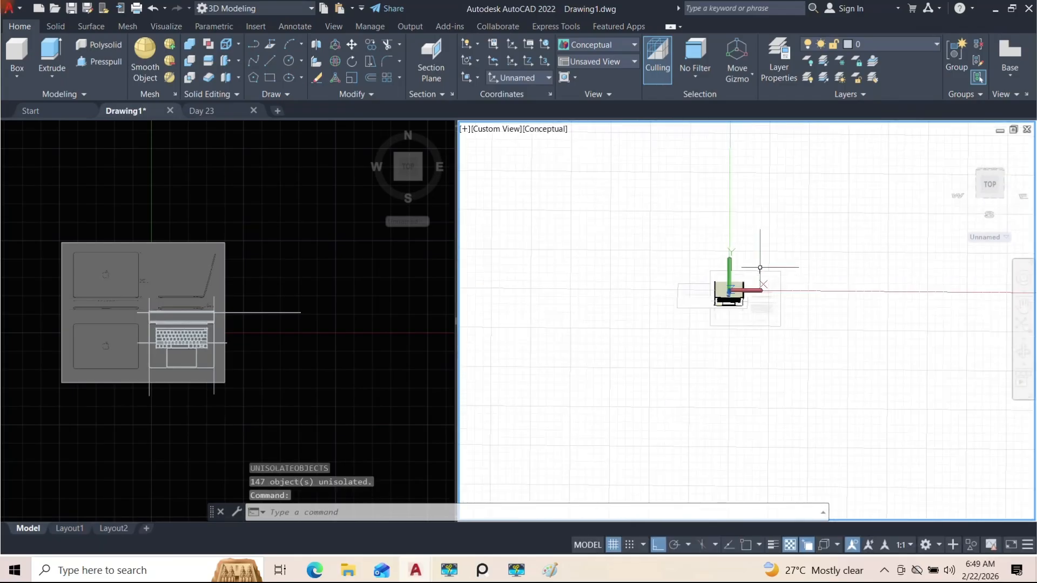
scroll(761, 293, "up", 8)
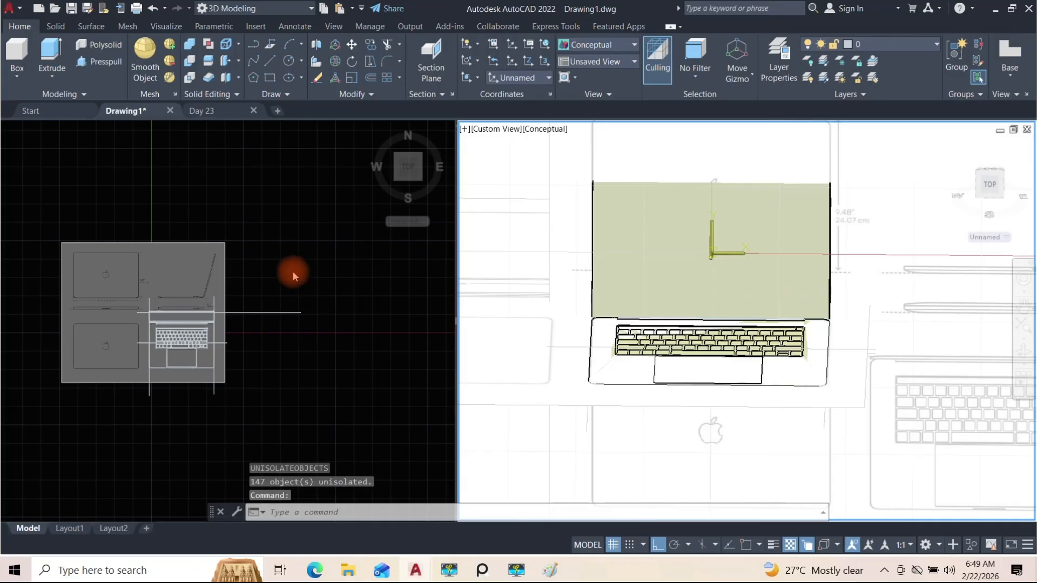
Delete the upright blueprint image standing vertically behind the laptop, keeping the flat one beneath it
left_click(298, 279)
scroll(763, 238, "down", 4)
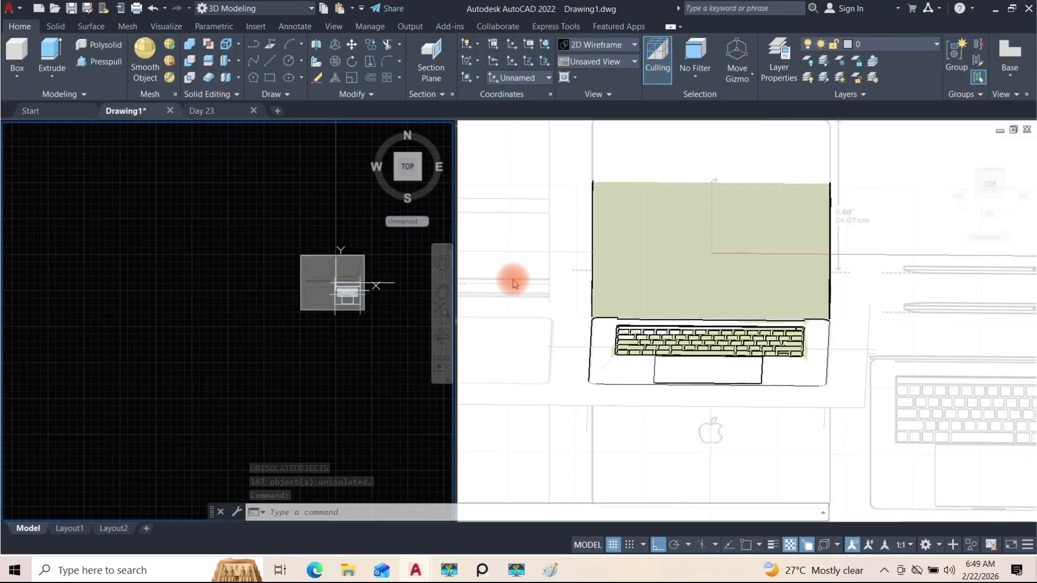
middle_click_drag(365, 263, 249, 264)
left_click(500, 233)
scroll(591, 277, "down", 2)
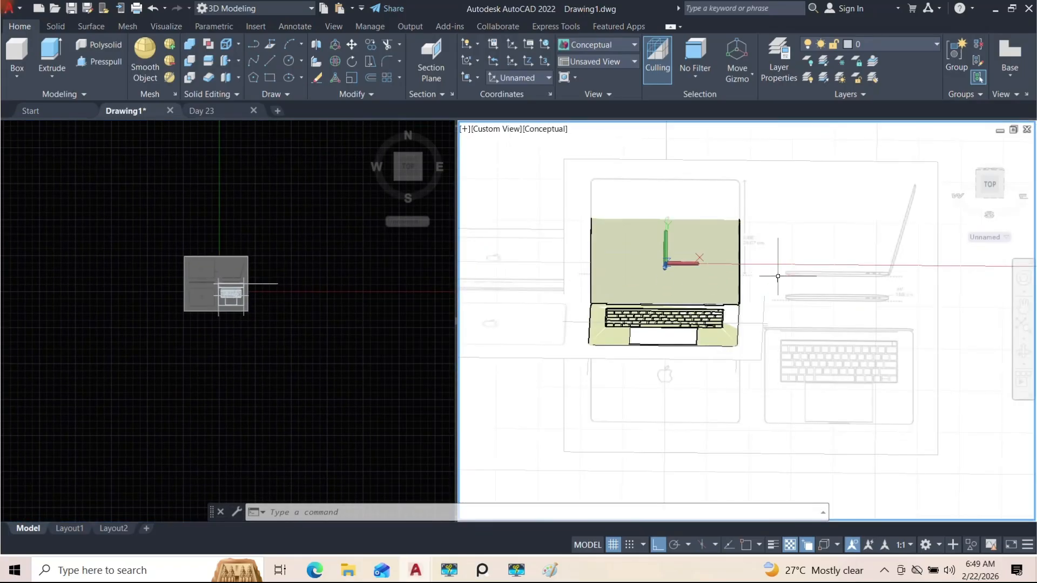
middle_click_drag(773, 270, 791, 300)
left_click(764, 226)
left_click(741, 190)
scroll(752, 234, "down", 8)
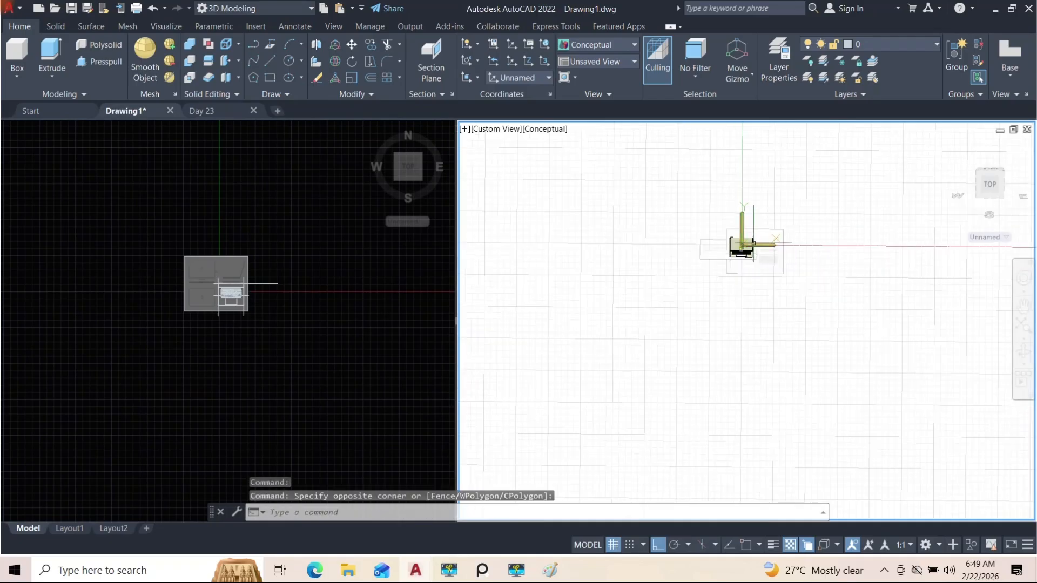
scroll(754, 243, "up", 7)
middle_click_drag(748, 320, 718, 301, "shift")
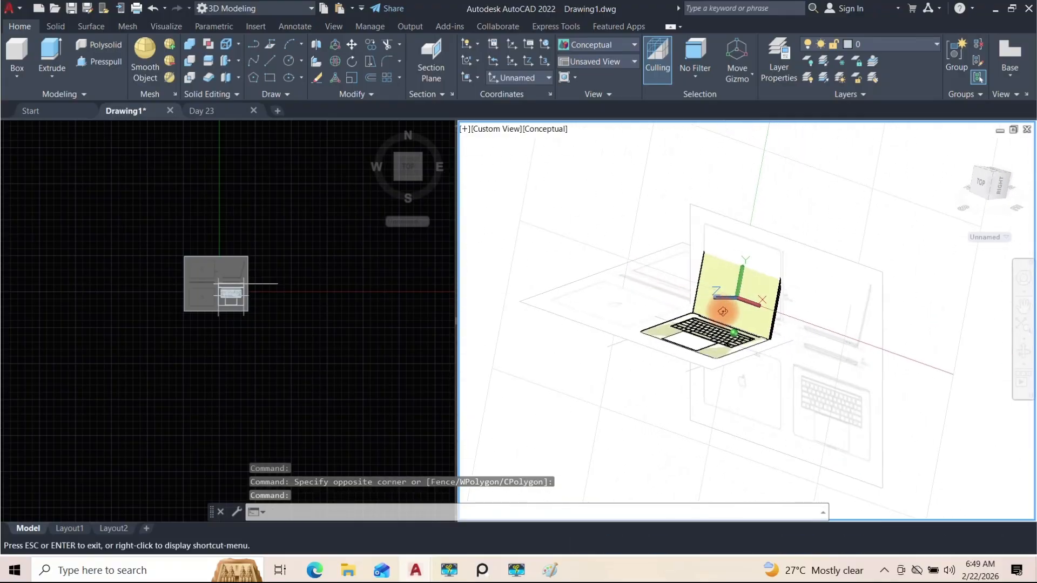
left_click(907, 332)
left_click(848, 295)
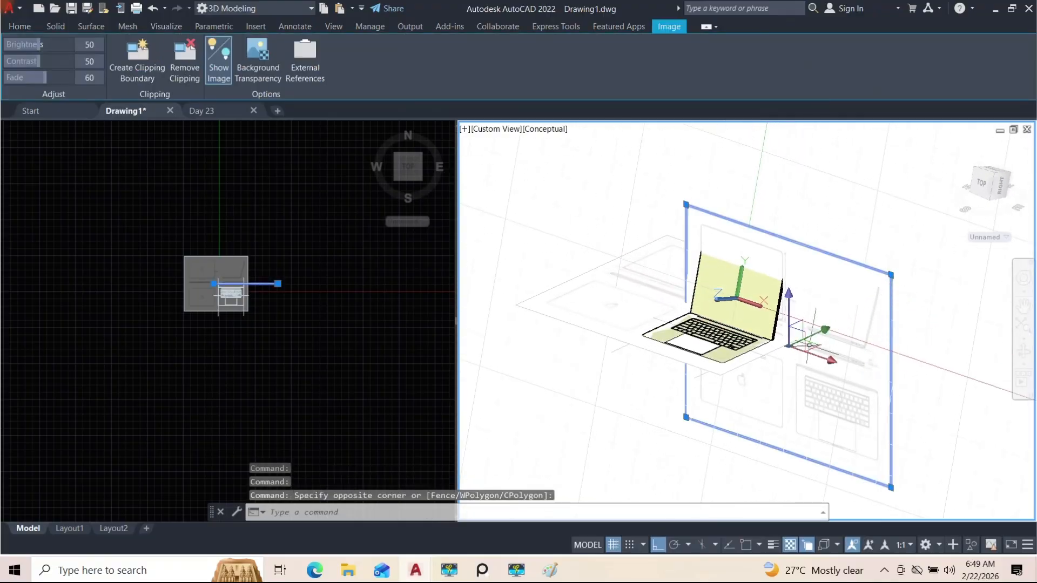
key("Delete")
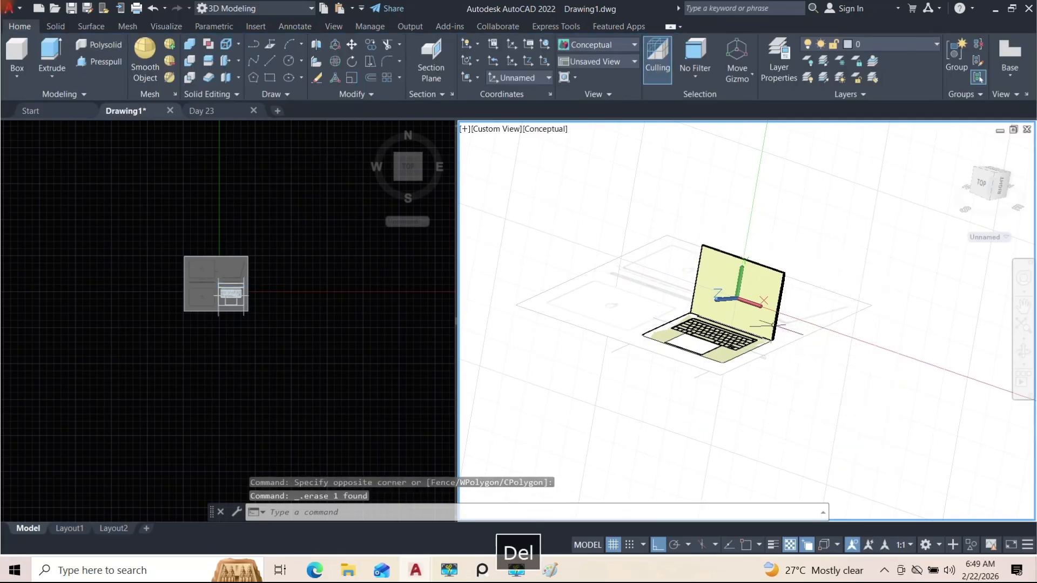
Inspect the laptop from several angles, examining the hinge gap between the lid and the keyboard base
middle_click_drag(783, 310, 745, 310, "shift")
scroll(744, 312, "up", 5)
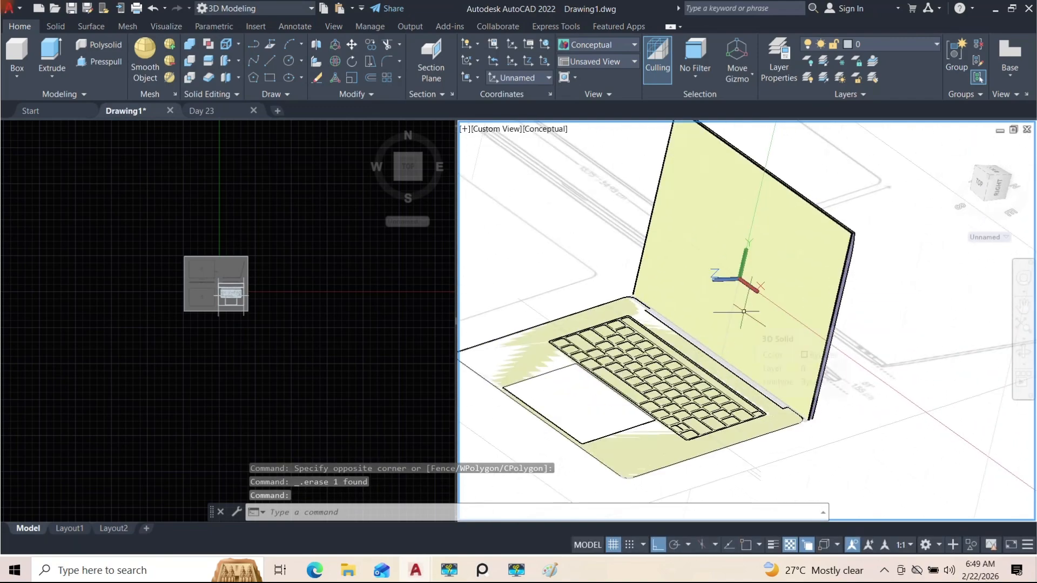
middle_click_drag(761, 369, 811, 378, "shift")
scroll(786, 338, "up", 5)
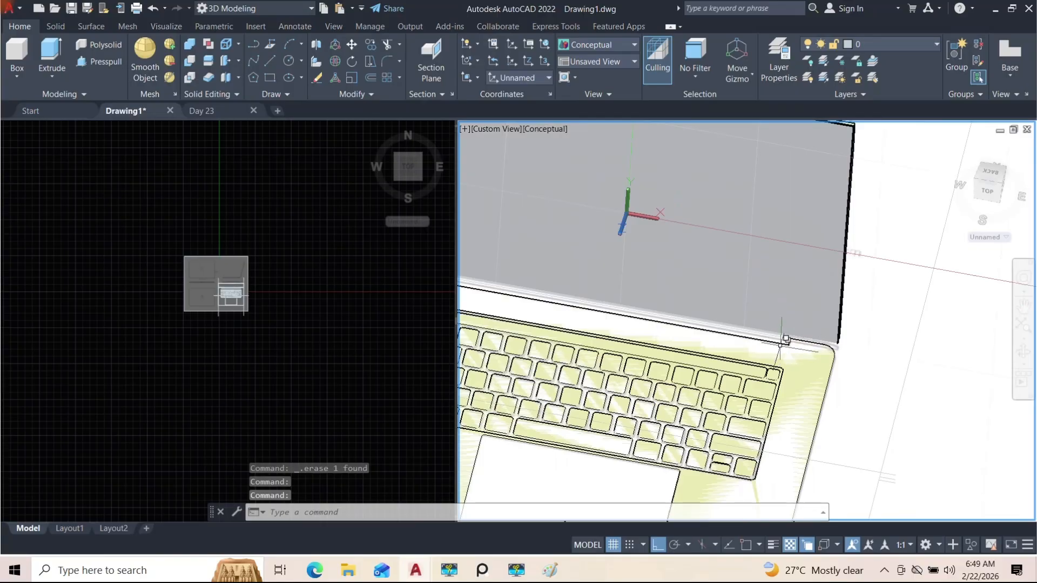
middle_click_drag(776, 344, 655, 305, "shift")
scroll(818, 296, "up", 5)
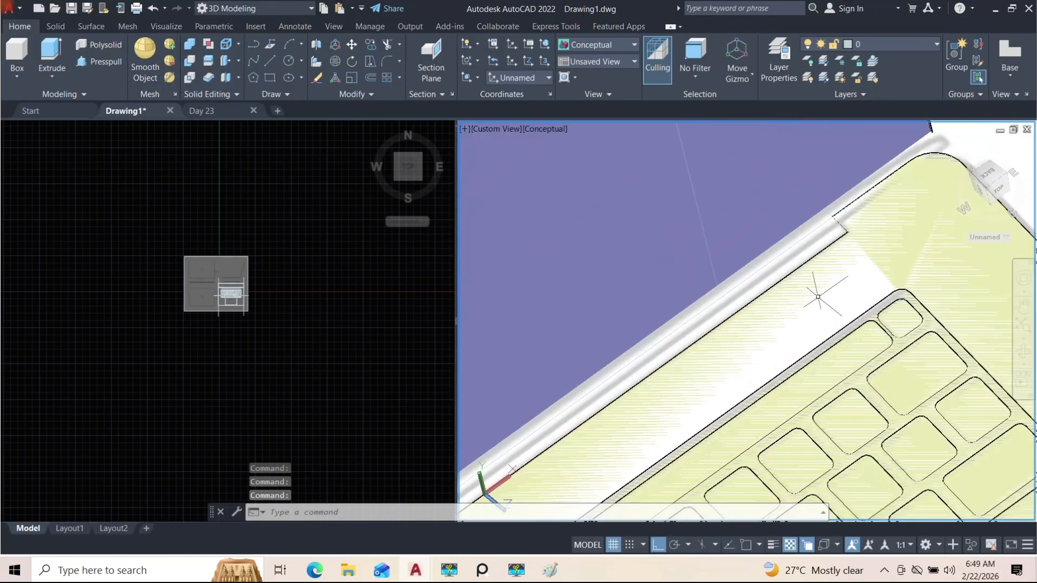
mouse_move(833, 240)
middle_mouse_down("shift")
mouse_move(850, 218)
mouse_move(783, 267)
middle_mouse_up("shift")
scroll(784, 268, "down", 5)
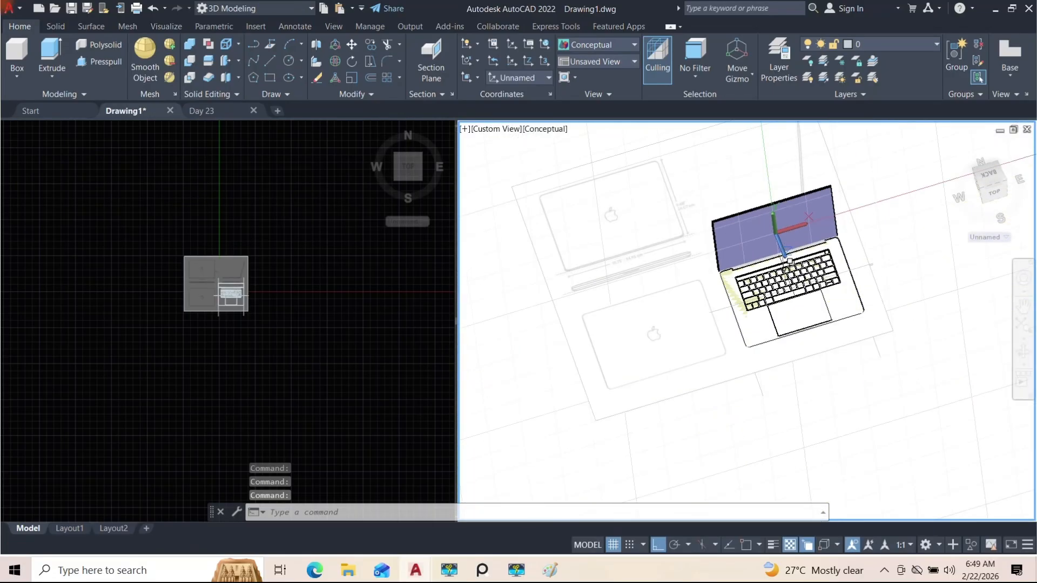
left_click(938, 305)
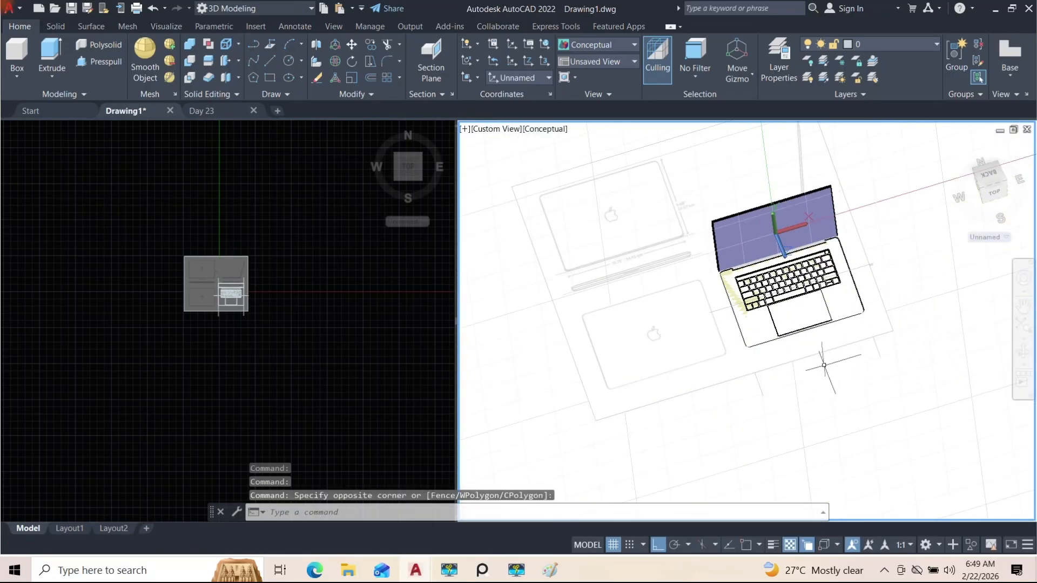
scroll(903, 325, "down", 5)
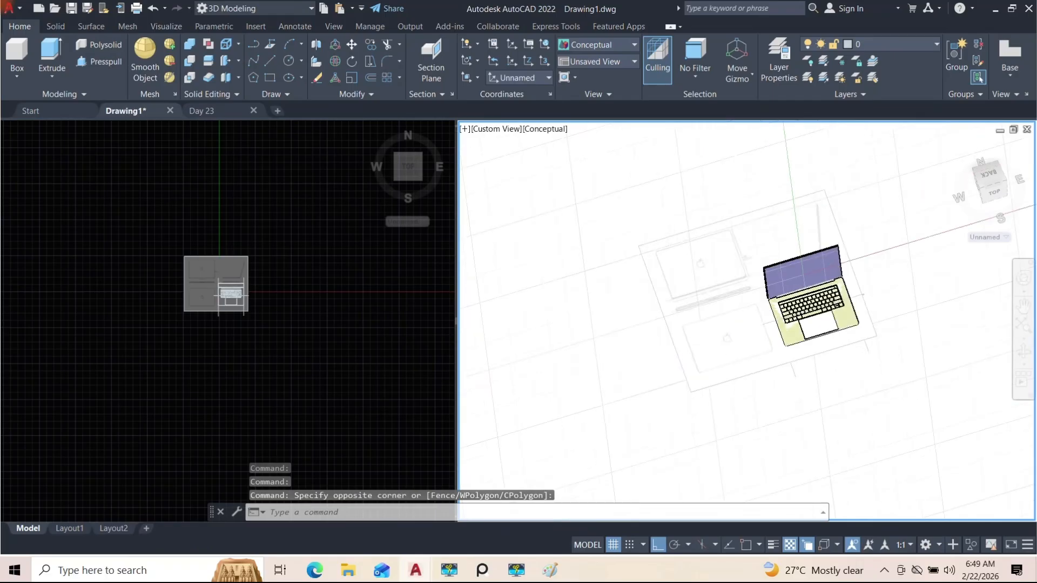
left_click(798, 405)
left_click(767, 369)
scroll(827, 321, "up", 6)
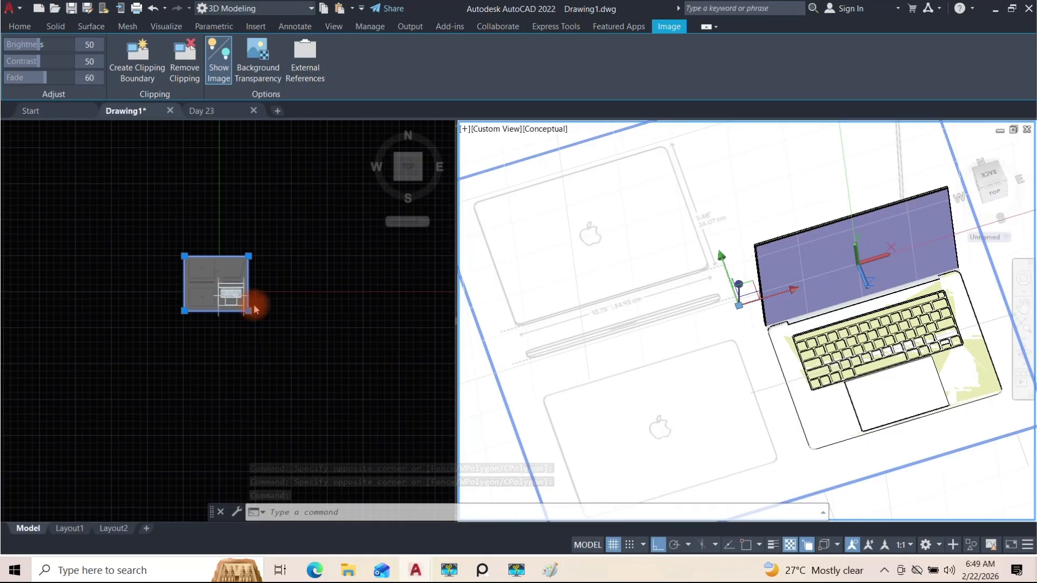
key("Escape")
Examine the finger notch at the middle of the base's front edge on the blueprint in the top view
scroll(163, 308, "up", 5)
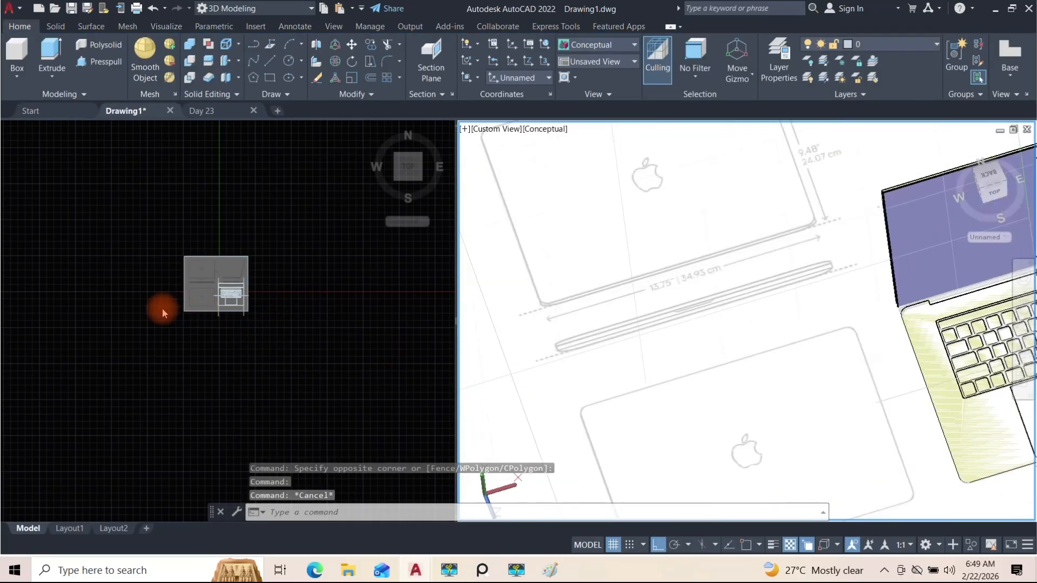
scroll(189, 311, "down", 6)
left_click(187, 316)
scroll(187, 316, "up", 6)
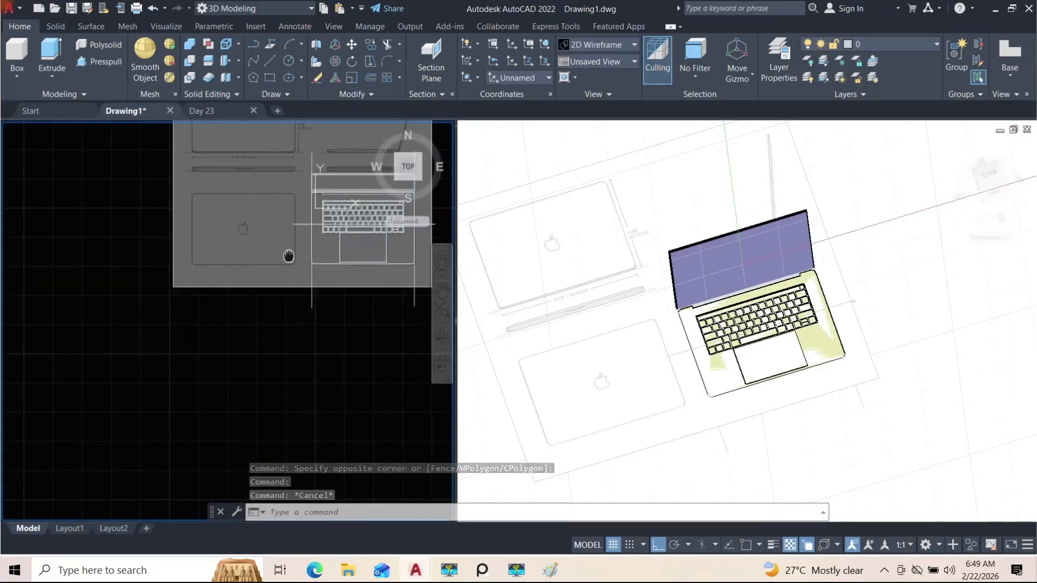
scroll(289, 283, "up", 6)
scroll(143, 201, "up", 2)
middle_click_drag(143, 200, 151, 256)
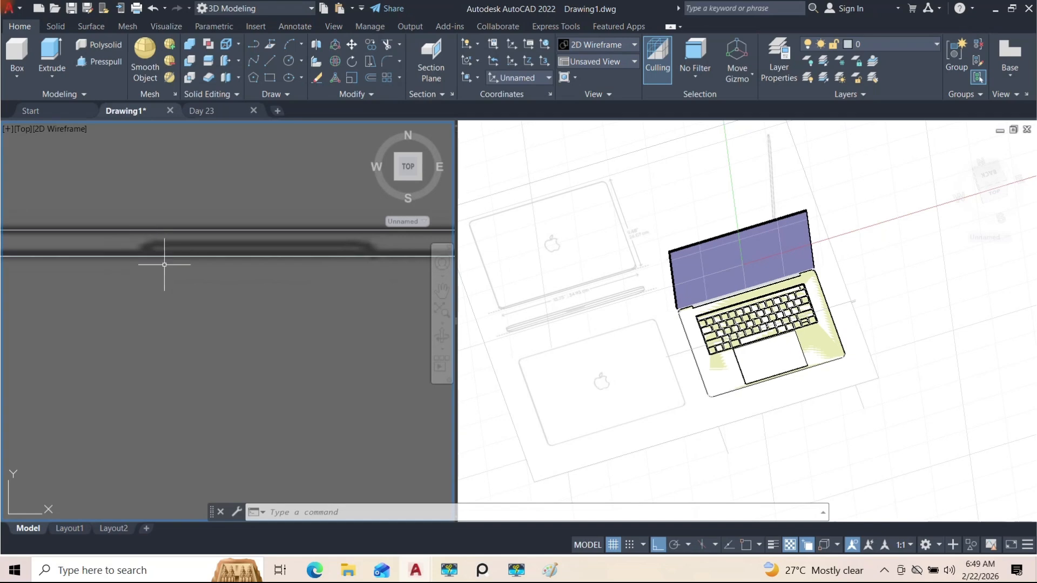
middle_click_drag(163, 265, 176, 296)
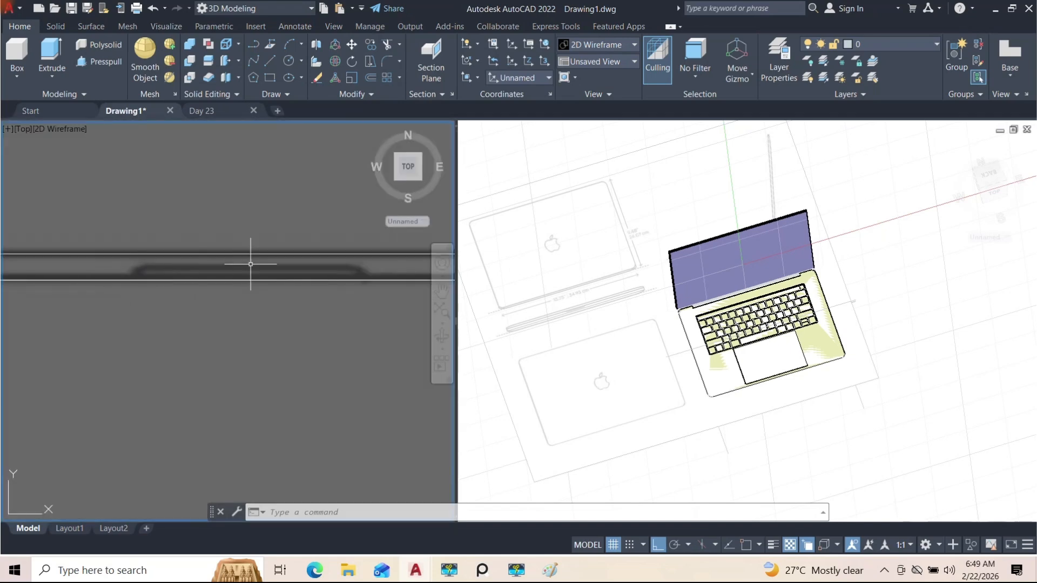
scroll(302, 289, "down", 4)
middle_click_drag(302, 289, 315, 316)
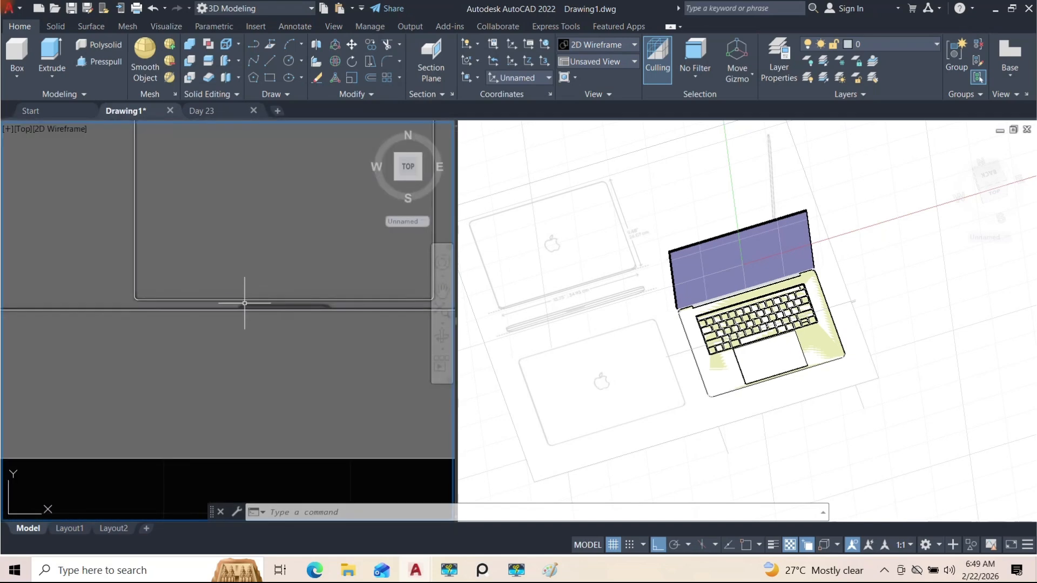
scroll(244, 302, "up", 4)
Create a small, tall solid cylinder just in front of the base's front edge, near the finger notch in the top view
left_click(44, 93)
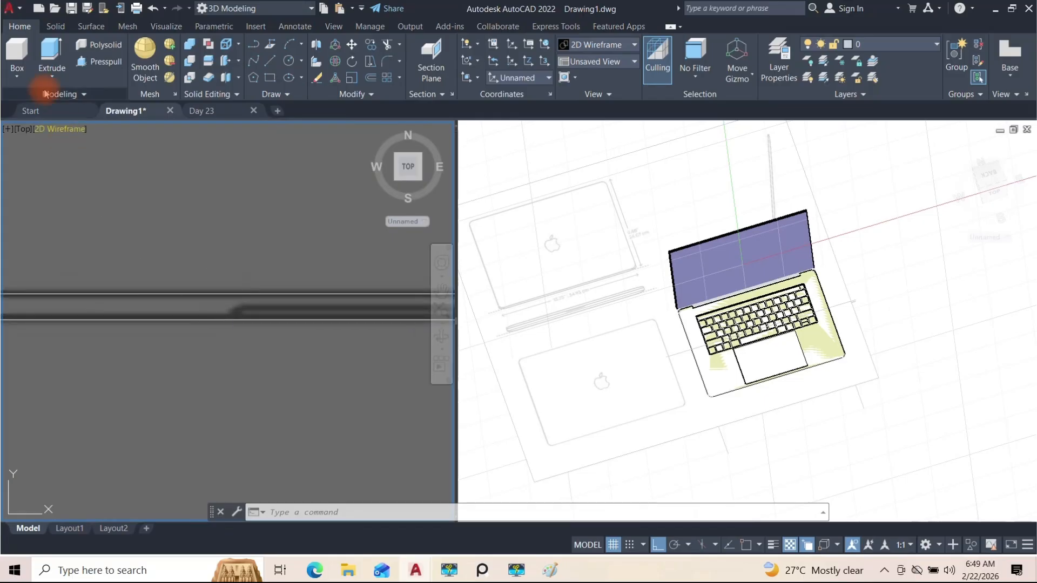
left_click(22, 74)
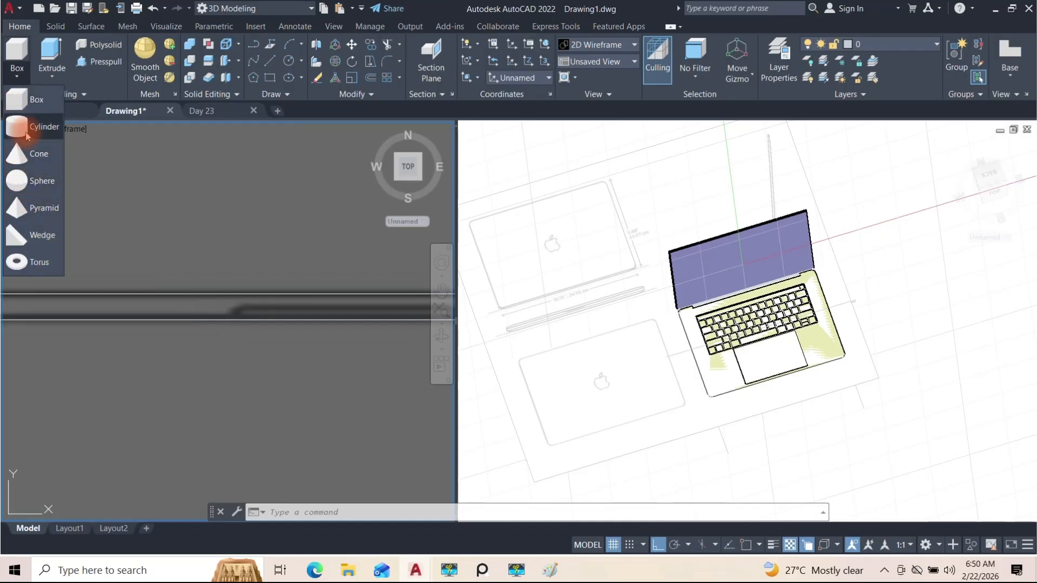
left_click(23, 129)
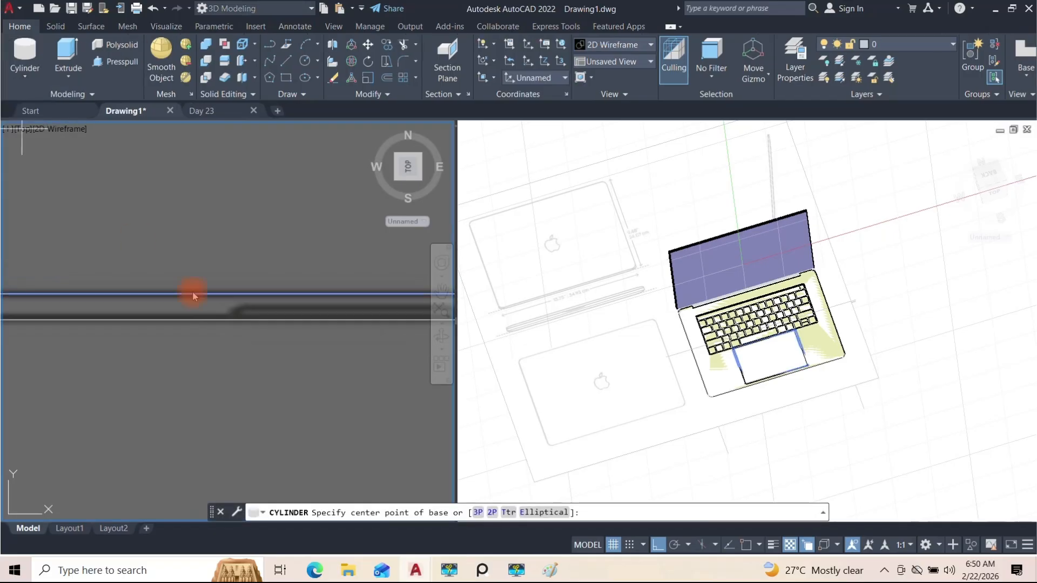
middle_click_drag(224, 338, 223, 352)
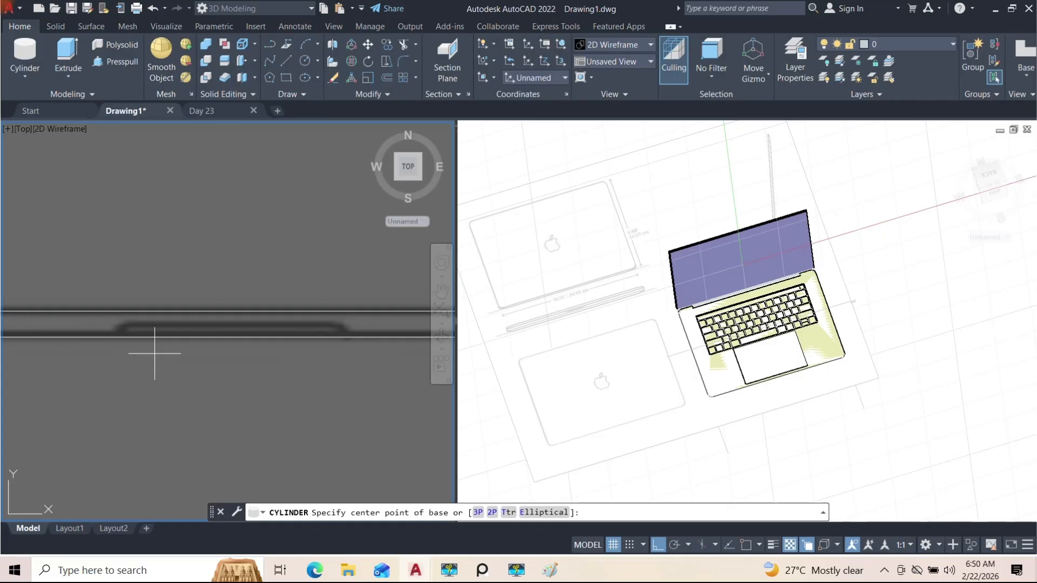
left_click(178, 356)
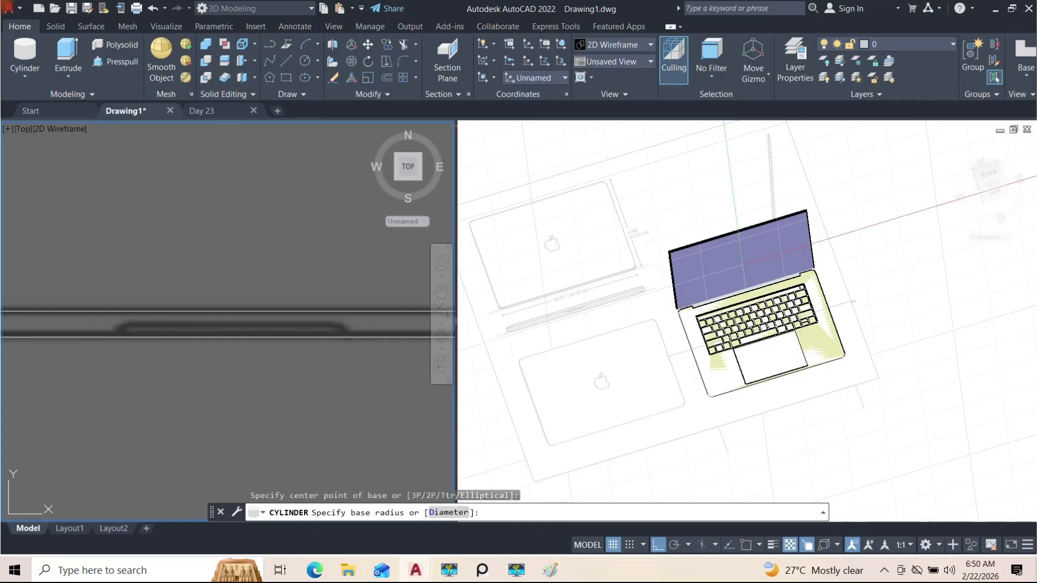
left_click(196, 361)
key("F8")
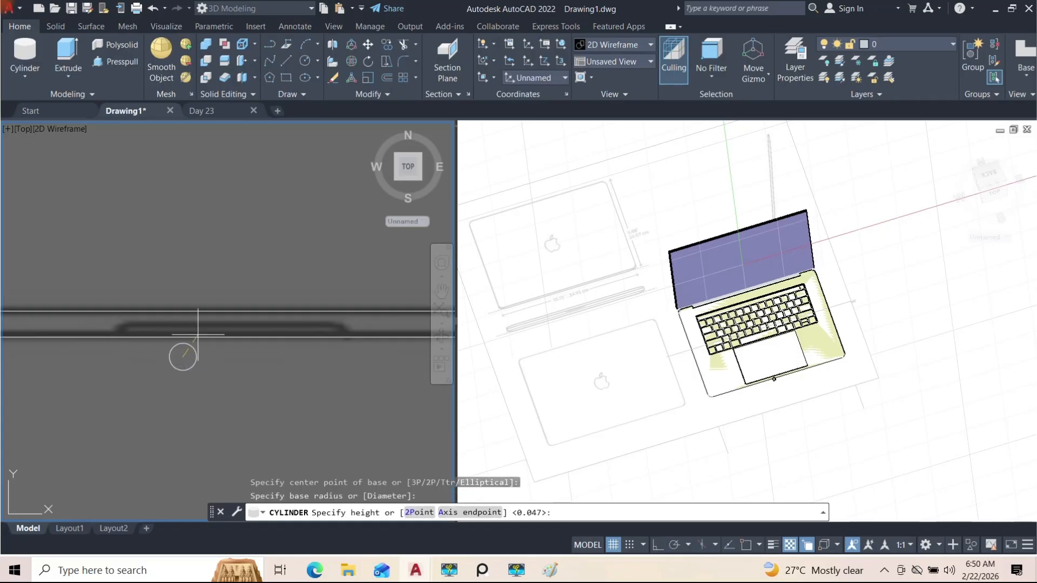
left_click(191, 154)
key("F8")
scroll(197, 333, "down", 5)
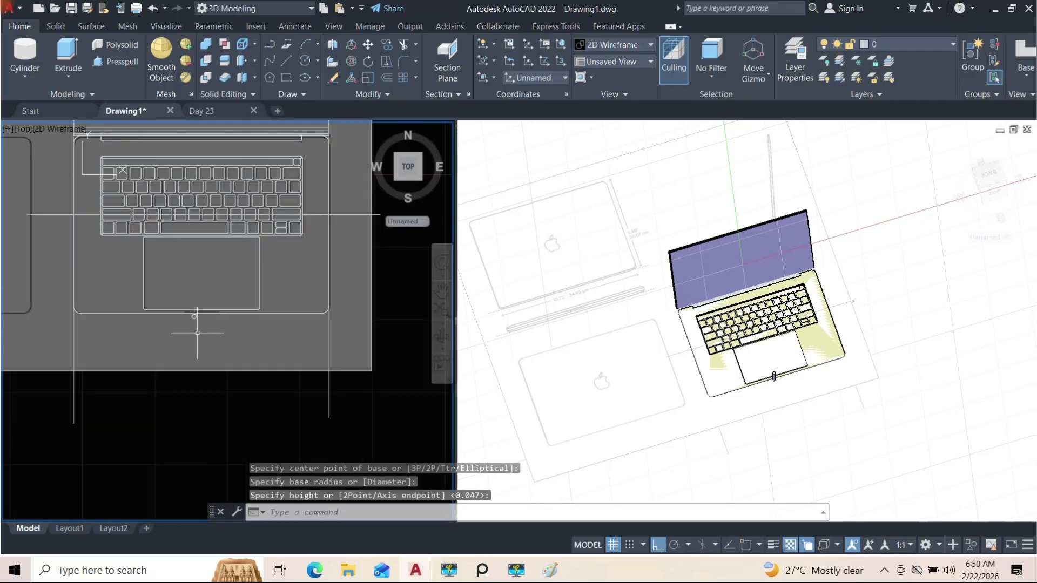
Rotate the upright cylinder with the Rotate gizmo so it lies horizontally, parallel to the base's front edge
left_click(787, 393)
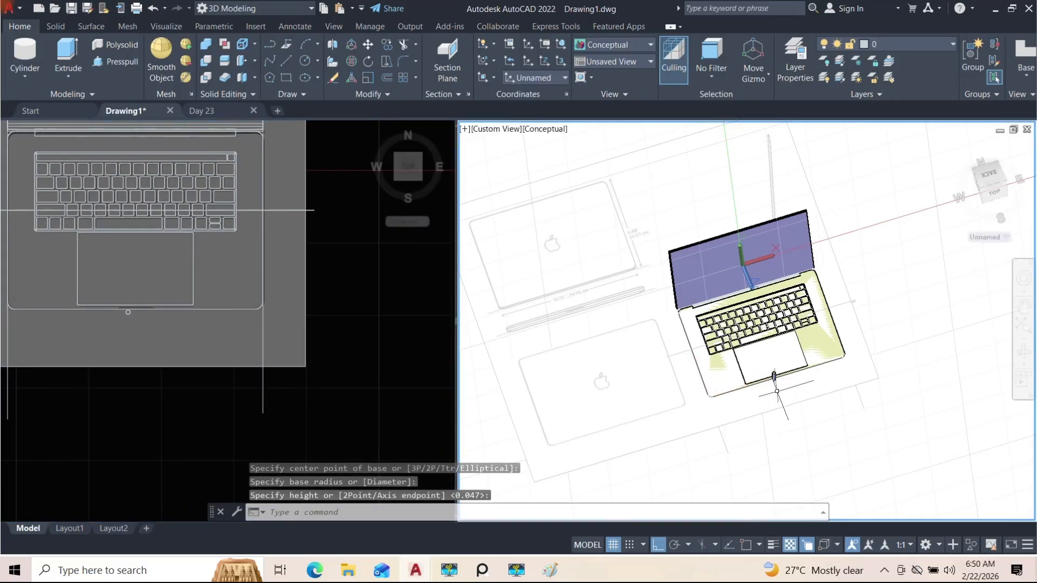
scroll(783, 384, "up", 5)
middle_click_drag(770, 378, 789, 334, "shift")
scroll(790, 333, "up", 4)
left_click(808, 305)
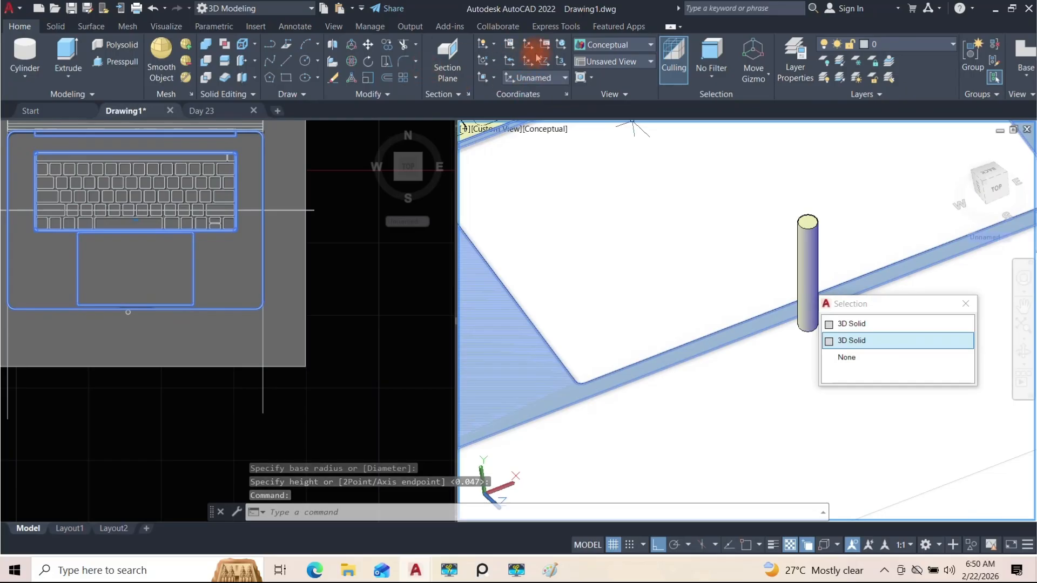
left_click(870, 325)
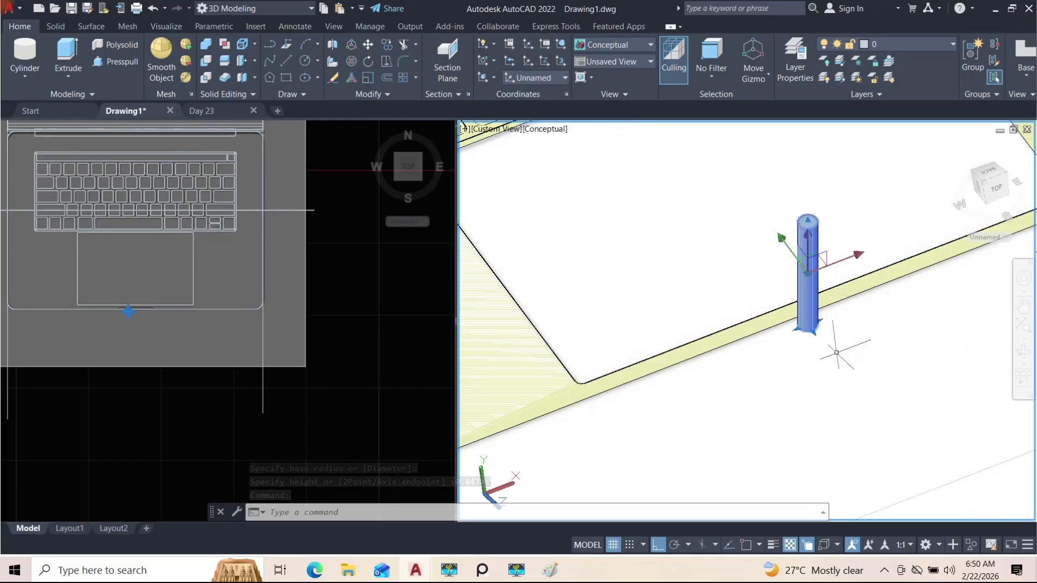
left_click(754, 74)
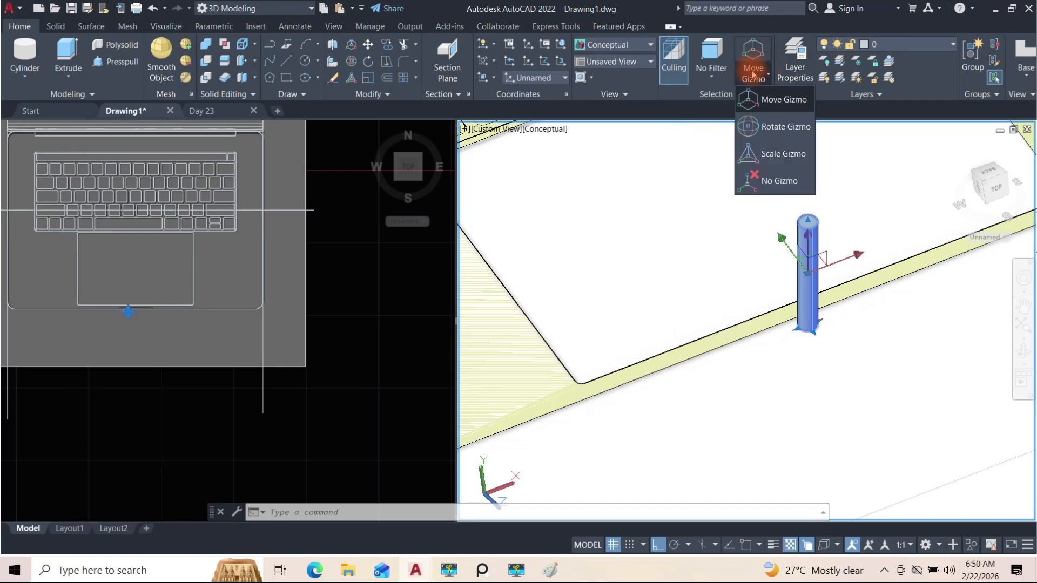
left_click(773, 127)
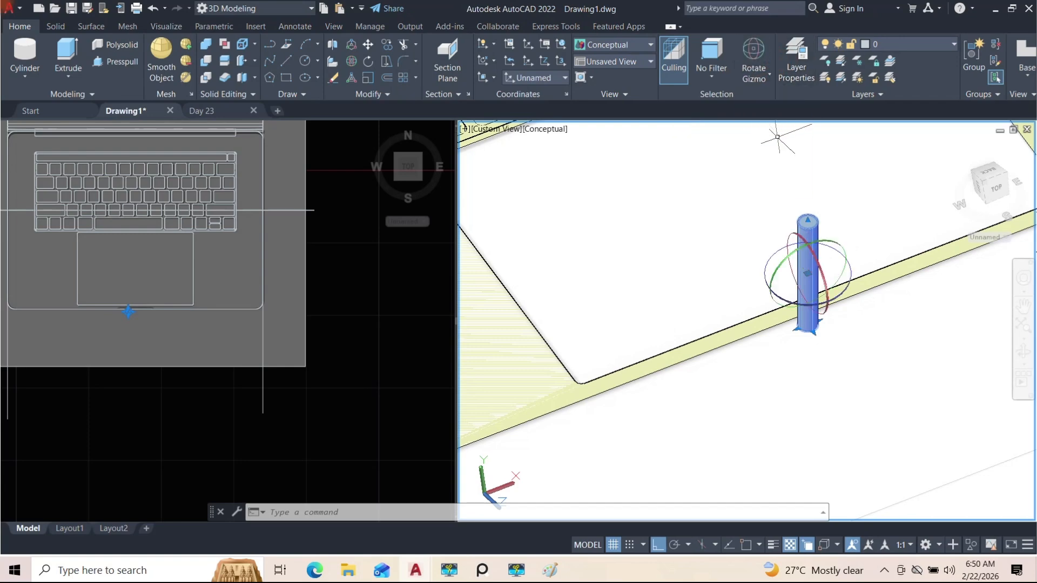
left_click(778, 270)
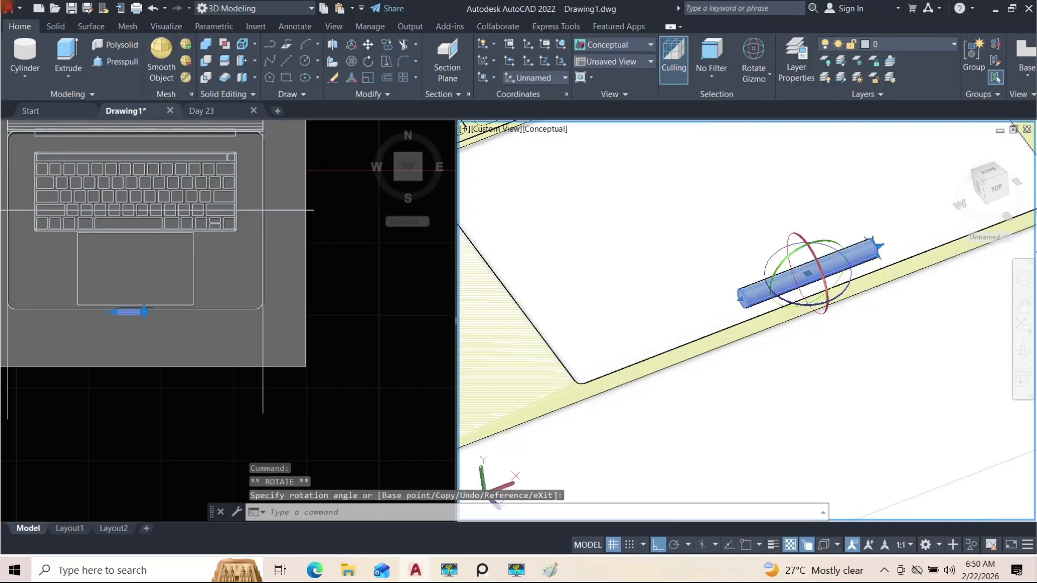
left_click(876, 293)
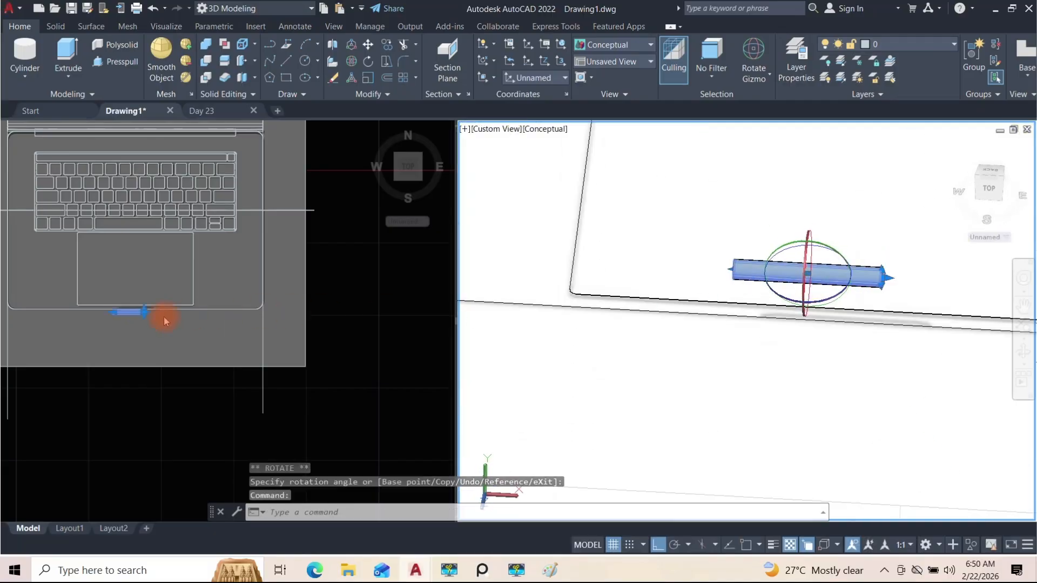
Move the horizontal cylinder in the top view onto the blueprint's finger notch, with ortho mode turned off
left_click(128, 397)
scroll(162, 335, "up", 5)
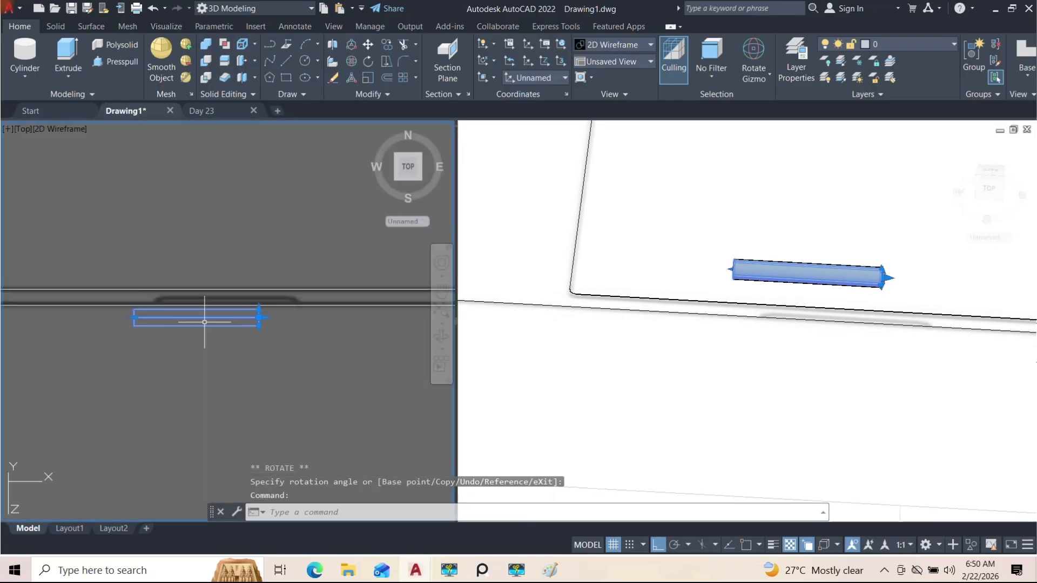
type("m")
key("space")
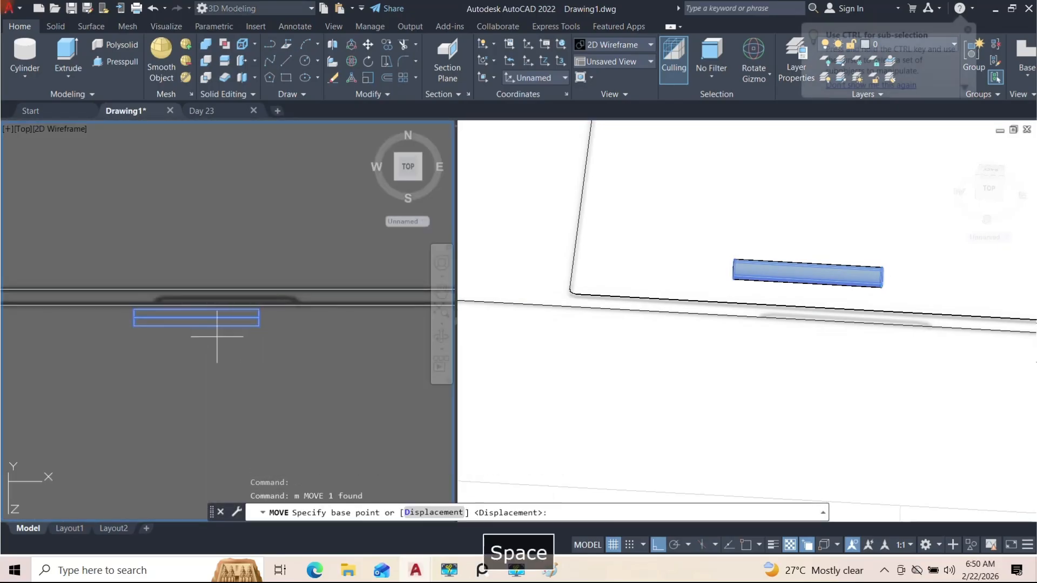
left_click(216, 336)
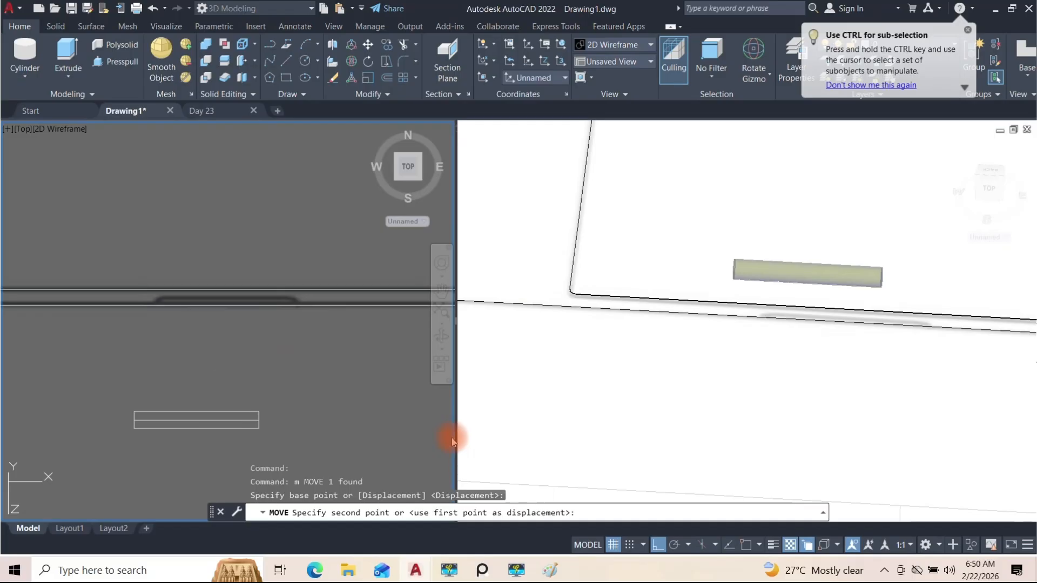
left_click(659, 546)
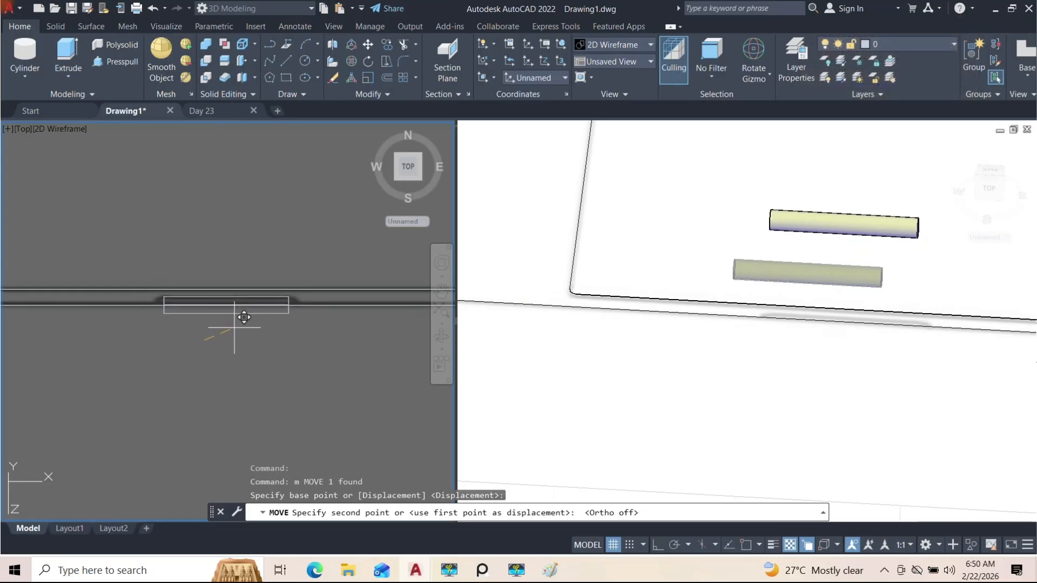
left_click(235, 328)
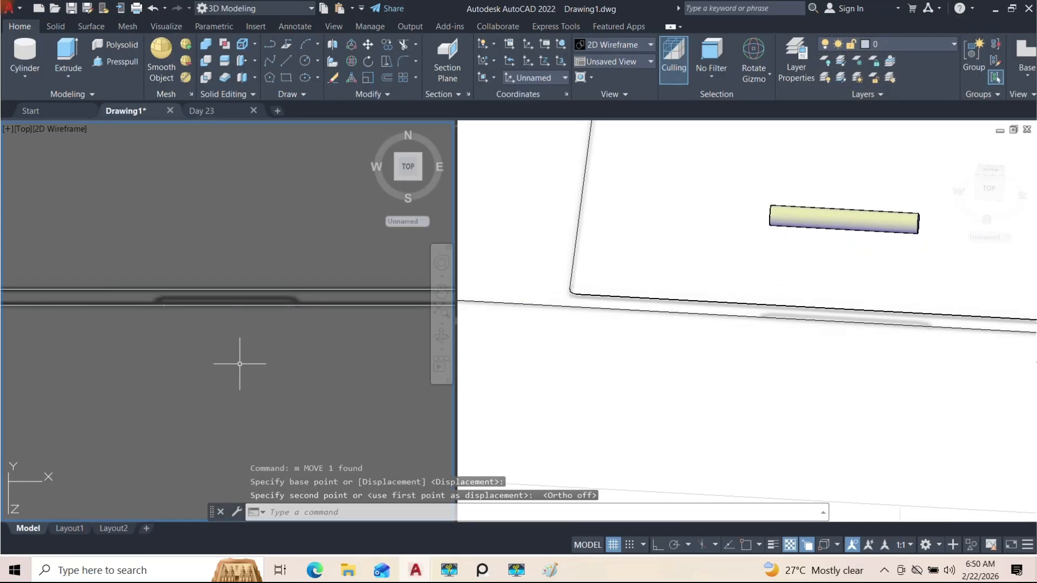
scroll(255, 343, "down", 6)
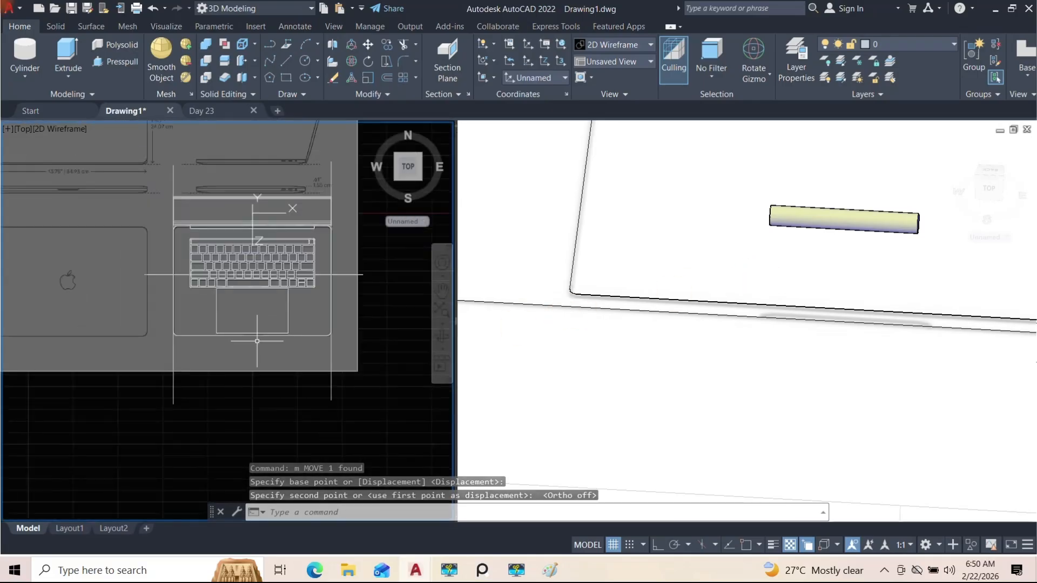
scroll(257, 341, "up", 2)
Undo the cylinder's move and rotation, back to the upright cylinder
key("ctrl+z")
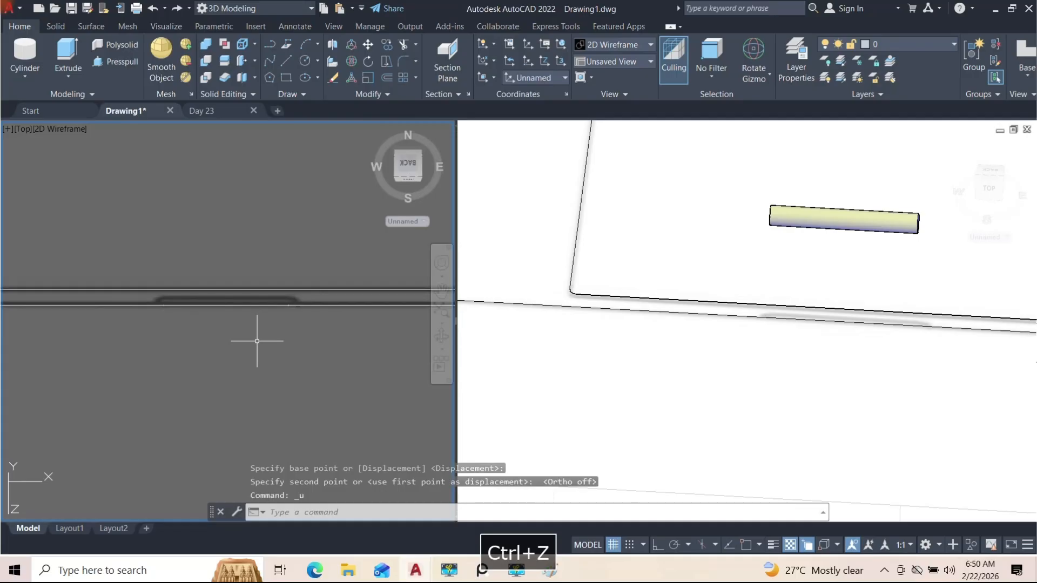
key("ctrl+z")
key("ctrl+z")
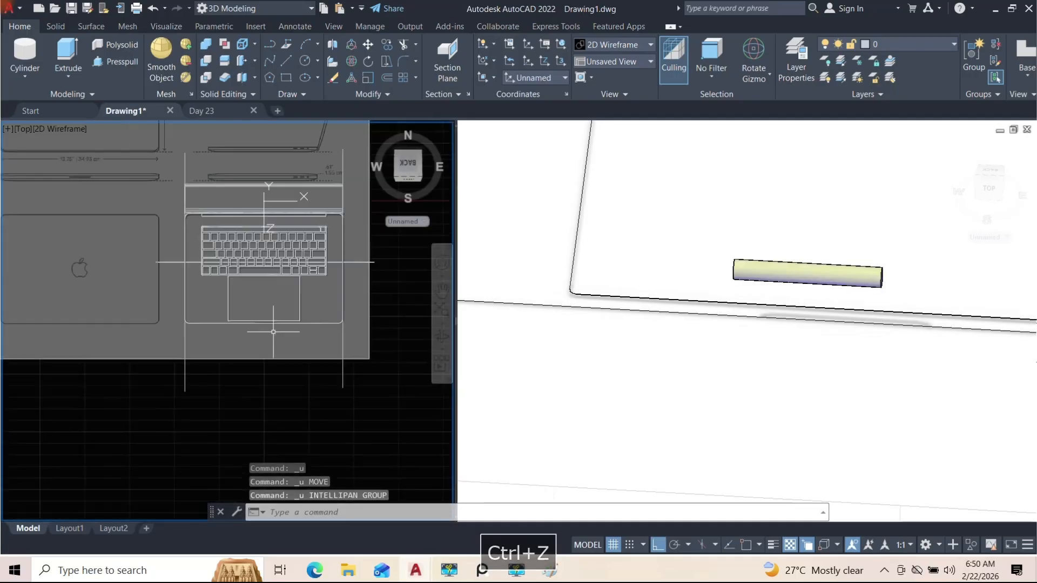
key("ctrl+z")
key("ctrl+z")
key("ctrl+z")
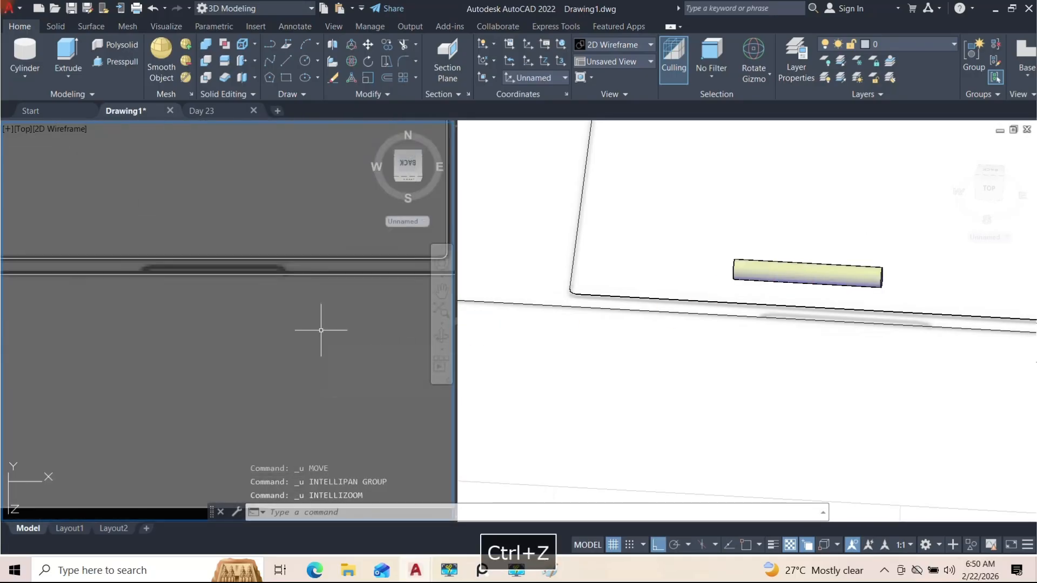
key("ctrl+z")
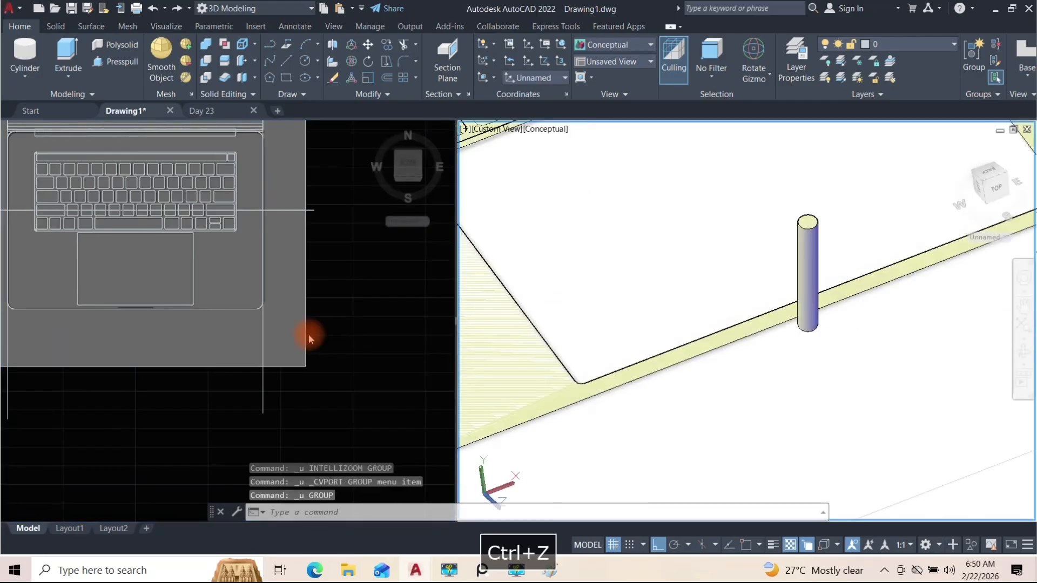
Lay the upright cylinder down along the base's front edge again, using the Rotate gizmo
left_click(219, 407)
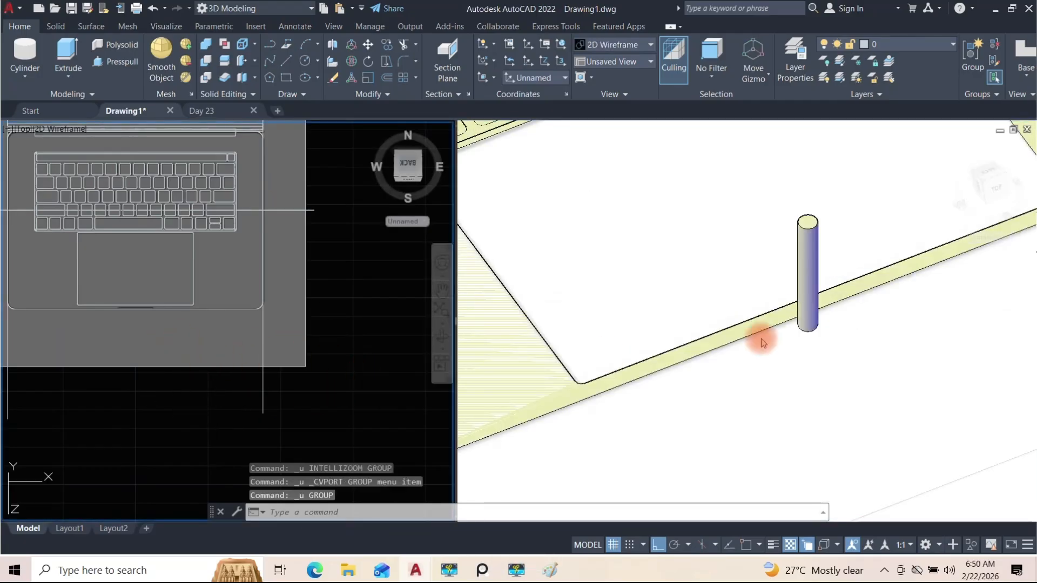
left_click(804, 277)
left_click(805, 278)
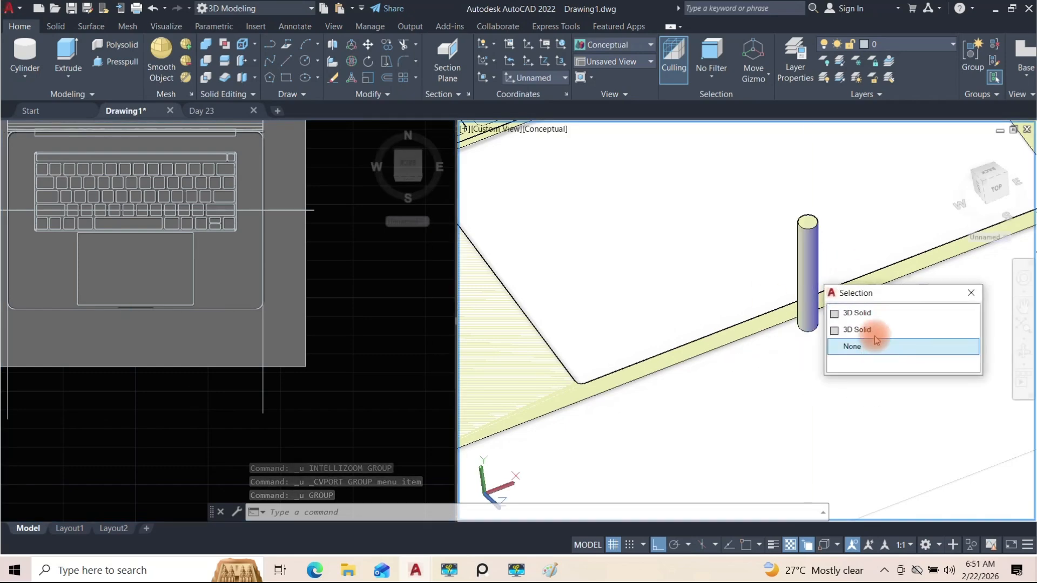
left_click(878, 313)
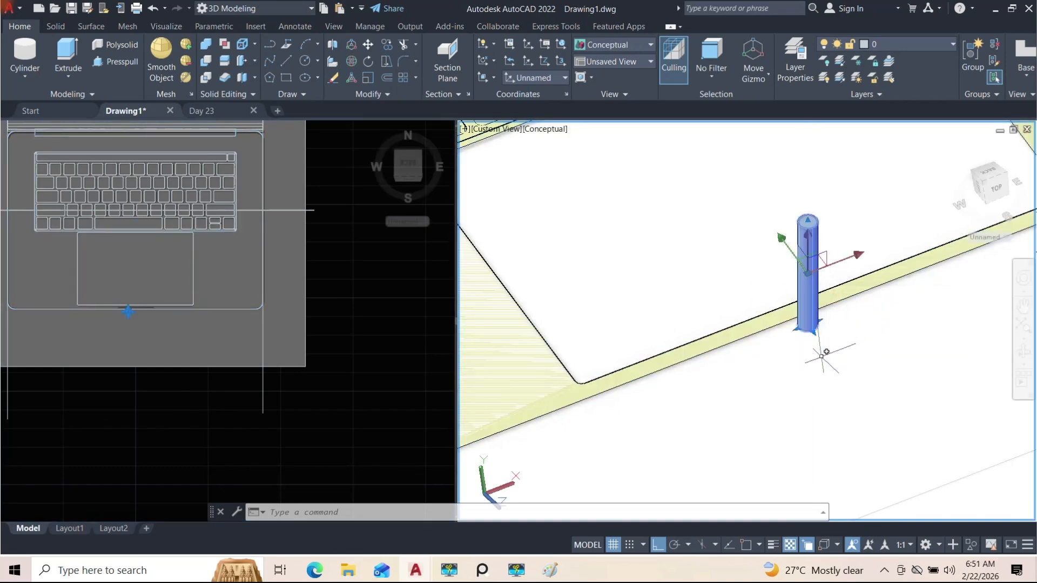
left_click(160, 420)
middle_click_drag(142, 401, 224, 418)
scroll(218, 360, "up", 4)
scroll(218, 354, "down", 3)
left_click(618, 387)
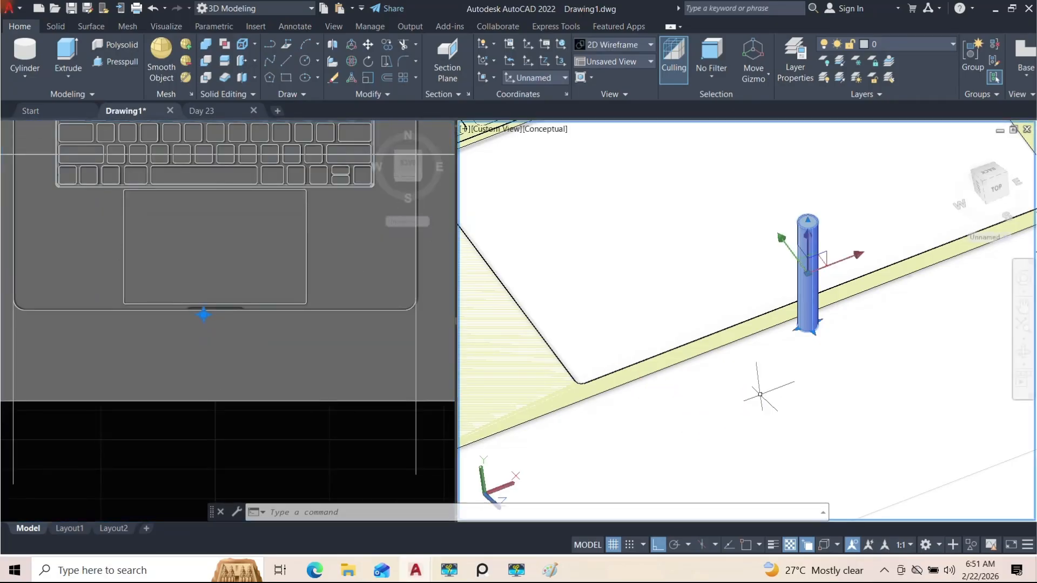
left_click(753, 73)
left_click(765, 130)
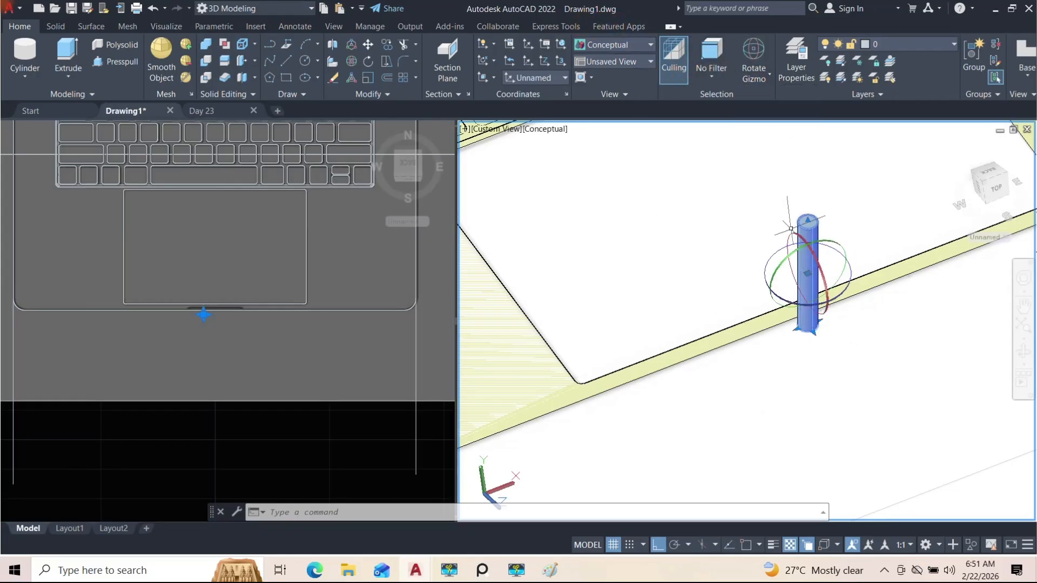
left_click(782, 270)
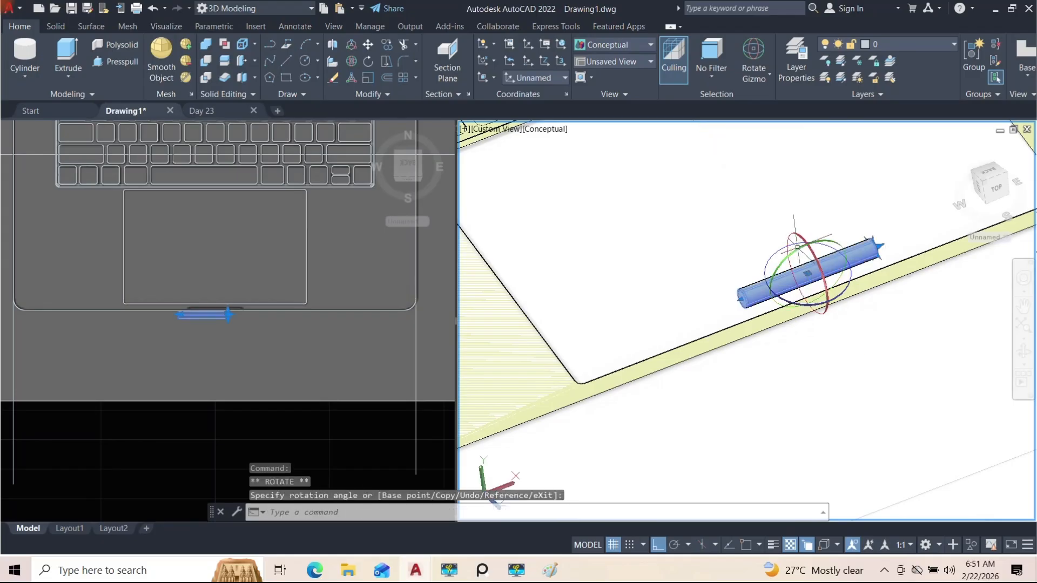
Turn off ortho mode and move the horizontal cylinder onto the finger notch at the front edge in the top view
left_click(220, 388)
scroll(195, 341, "up", 5)
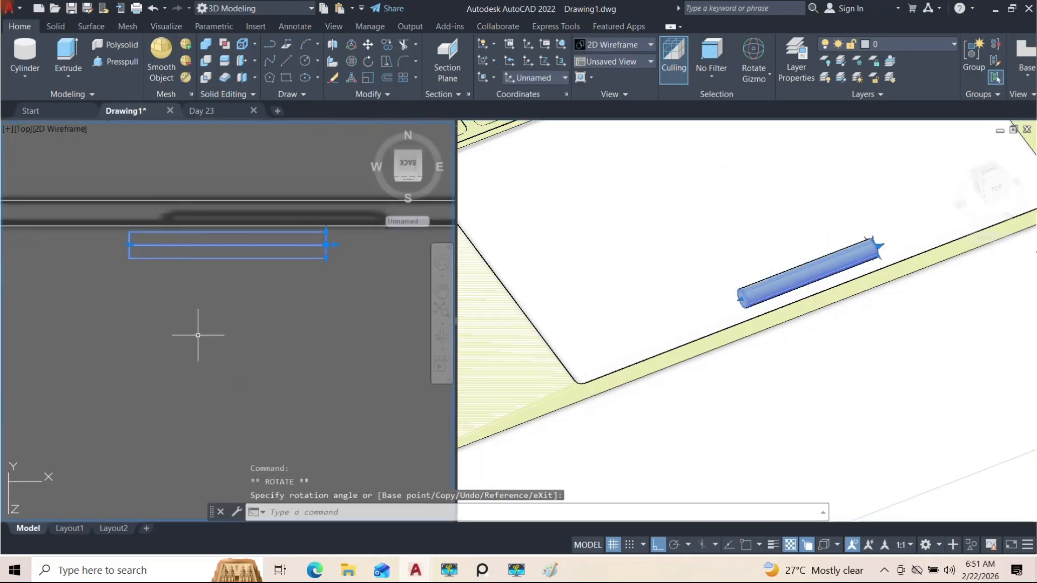
left_click(672, 547)
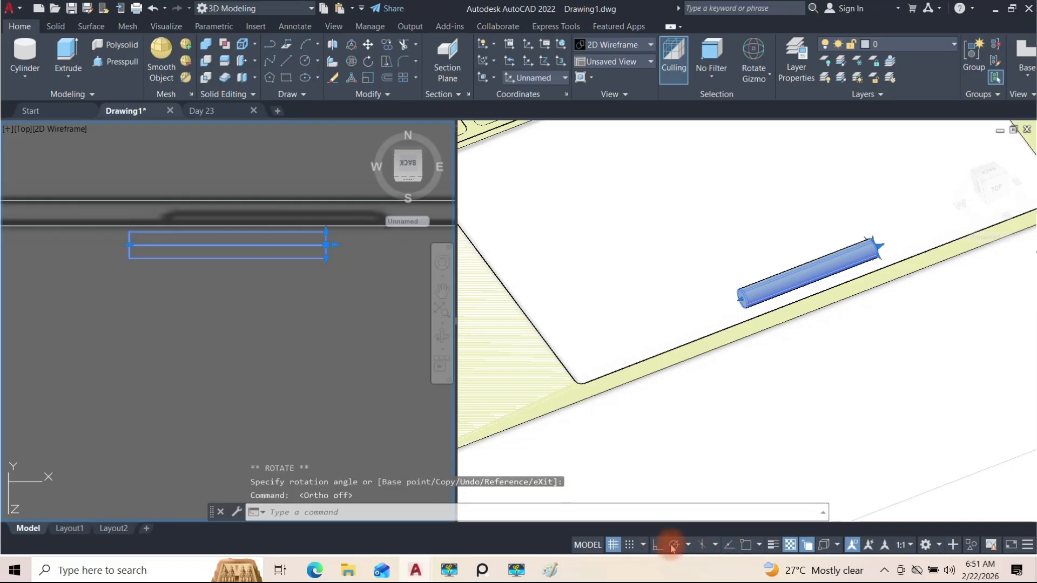
left_click(807, 546)
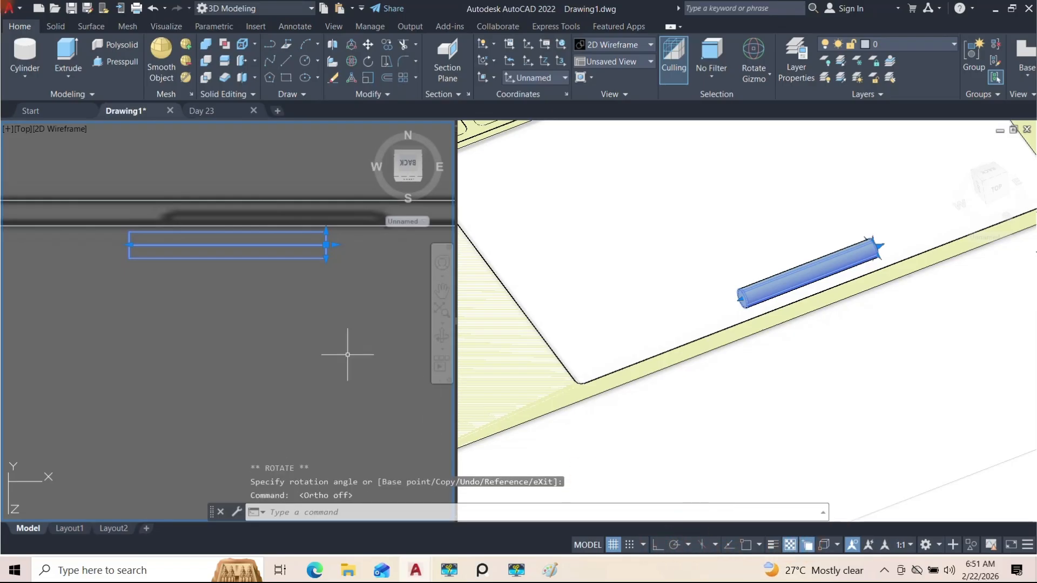
middle_click_drag(265, 296, 230, 333)
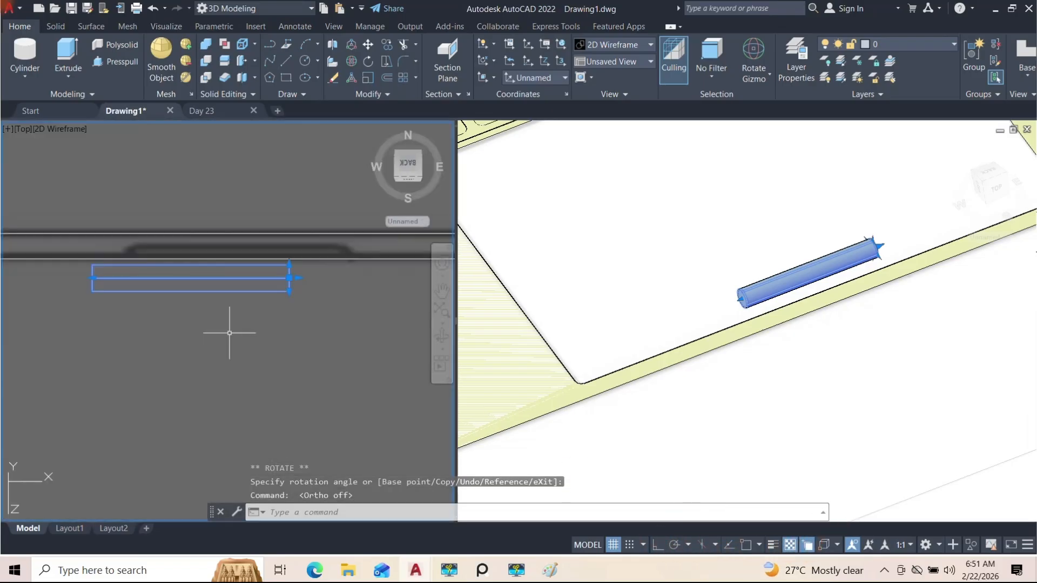
type("m")
key("space")
left_click(202, 343)
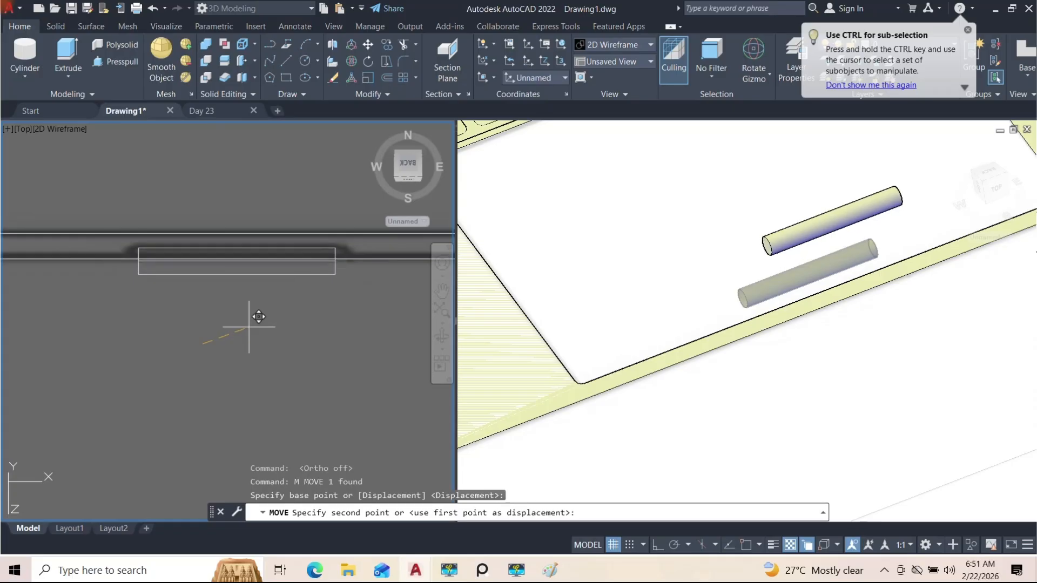
left_click(250, 325)
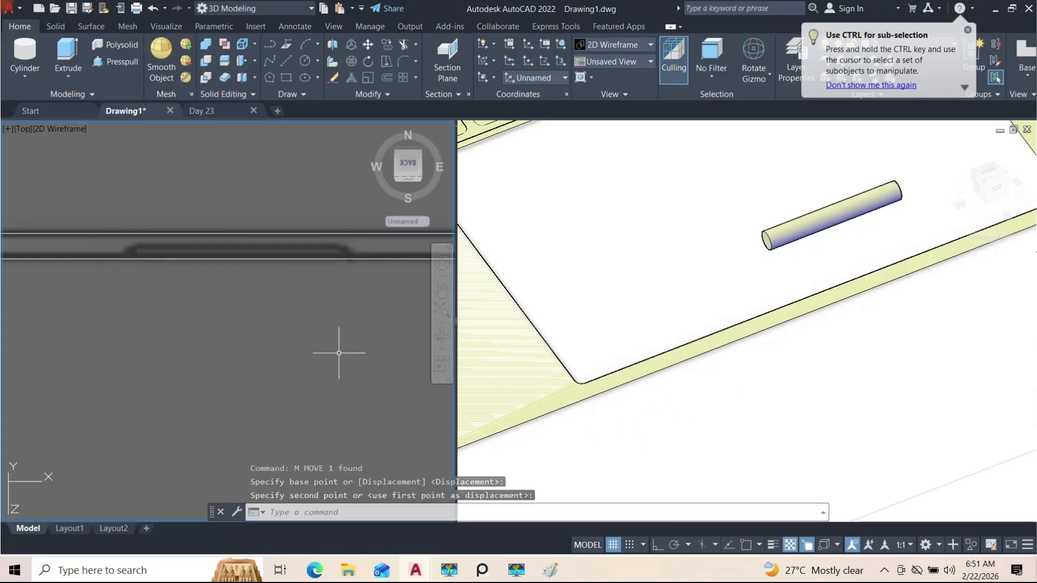
scroll(300, 334, "down", 5)
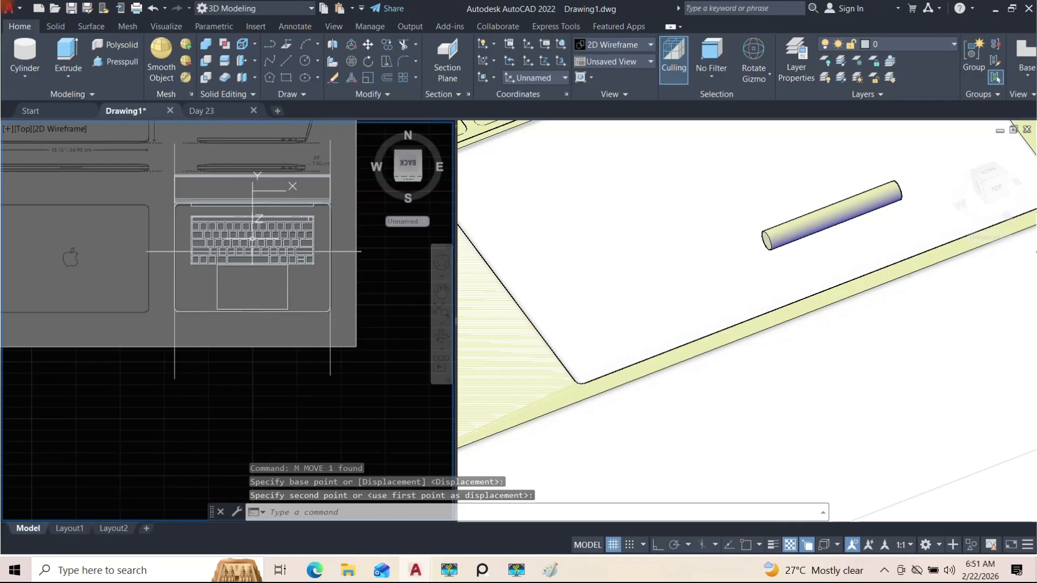
scroll(235, 251, "up", 5)
Move the horizontal cylinder straight down about 3.62 units onto the base's front edge in the front view, with ortho mode on
left_click(855, 346)
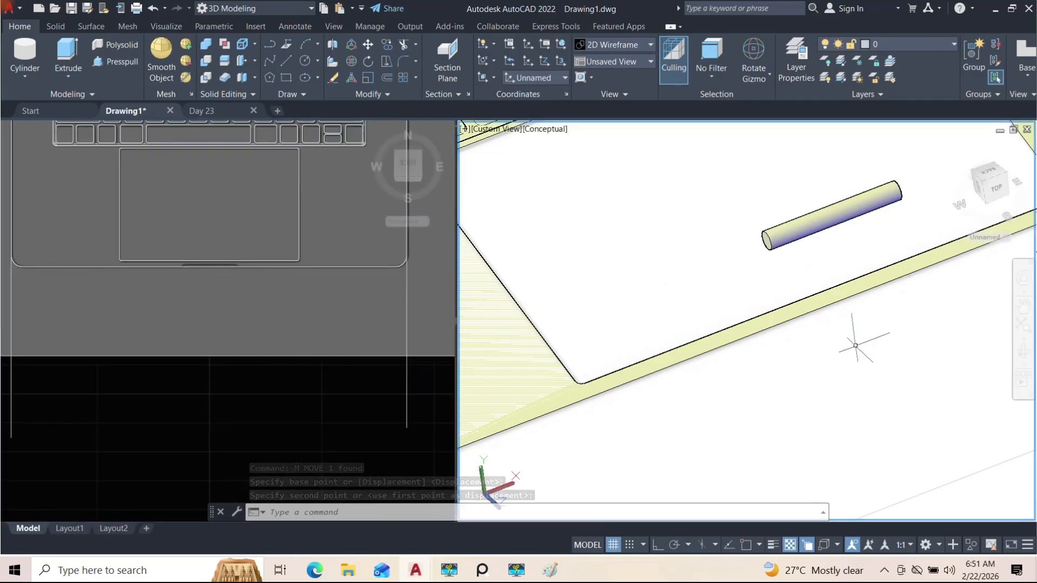
left_click(274, 398)
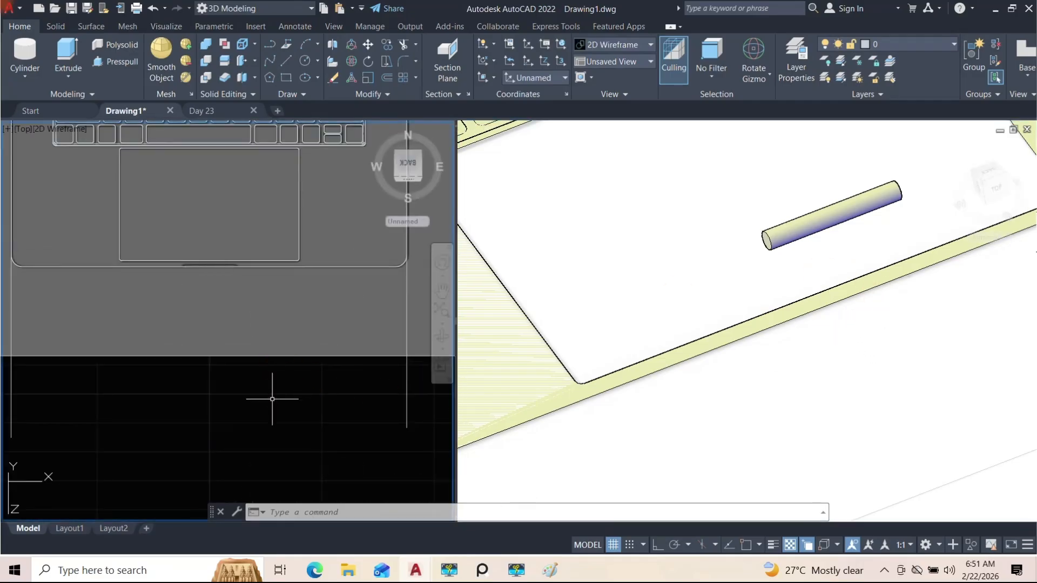
left_click(26, 133)
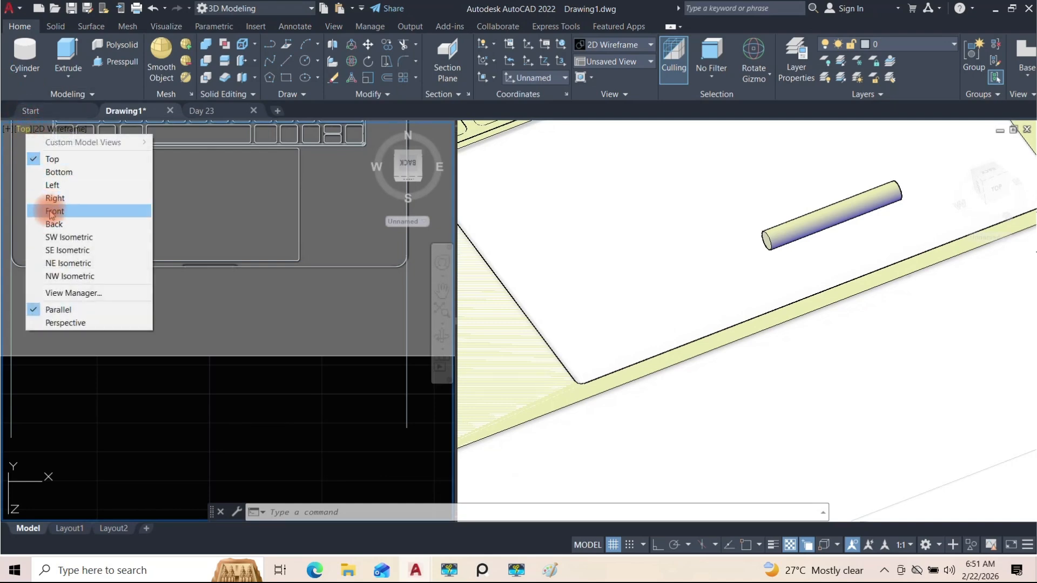
left_click(43, 212)
scroll(342, 385, "up", 3)
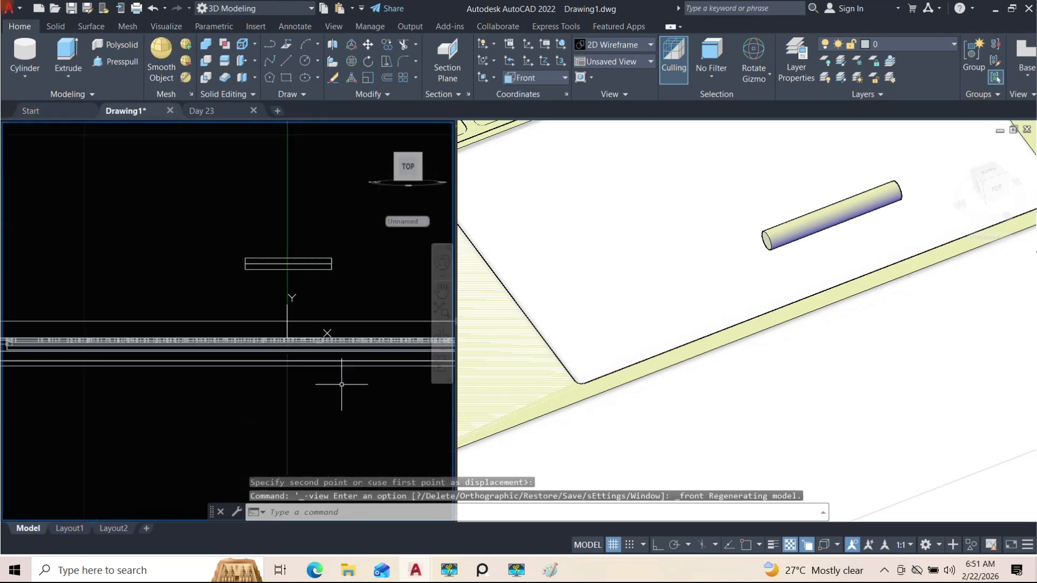
left_click(302, 265)
middle_click_drag(268, 403, 331, 405)
scroll(322, 385, "down", 1)
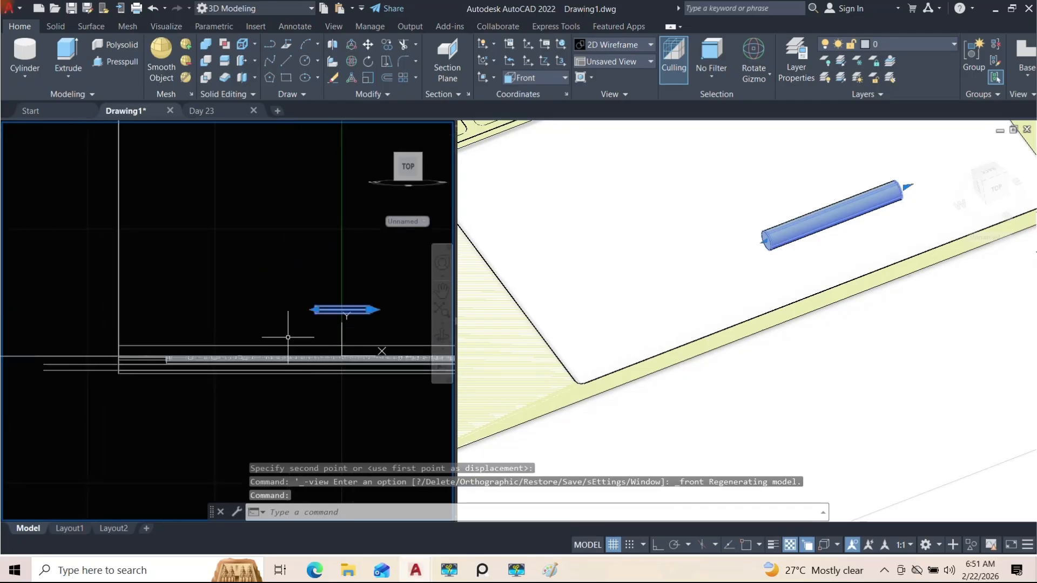
type("m")
key("space")
left_click(293, 309)
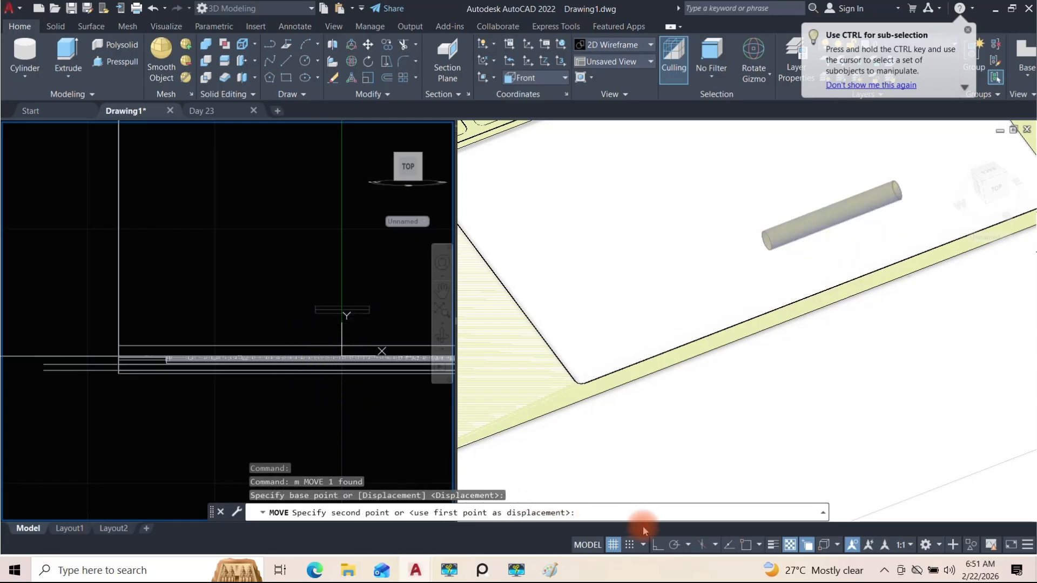
left_click(656, 545)
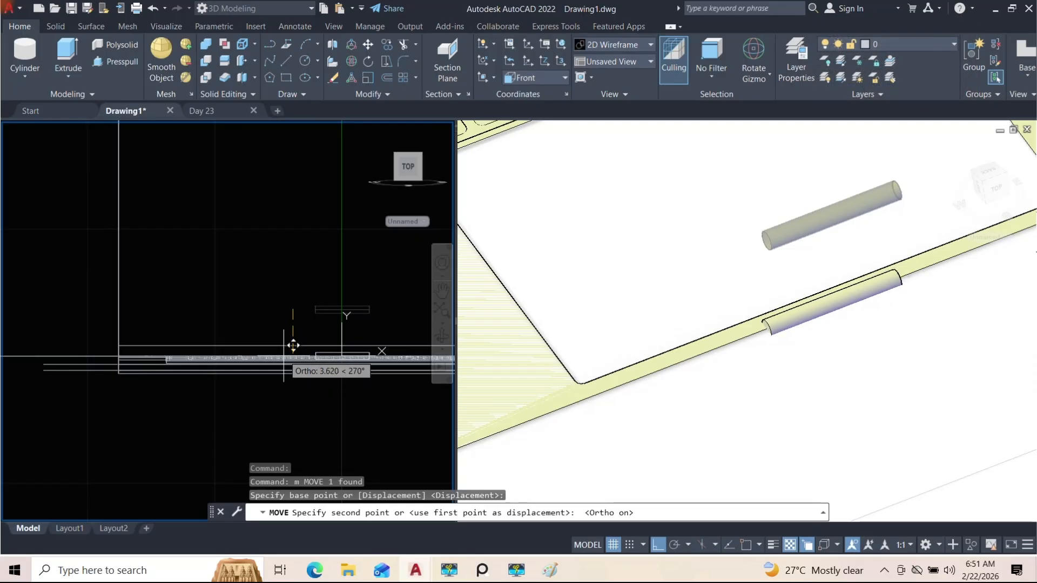
left_click(293, 345)
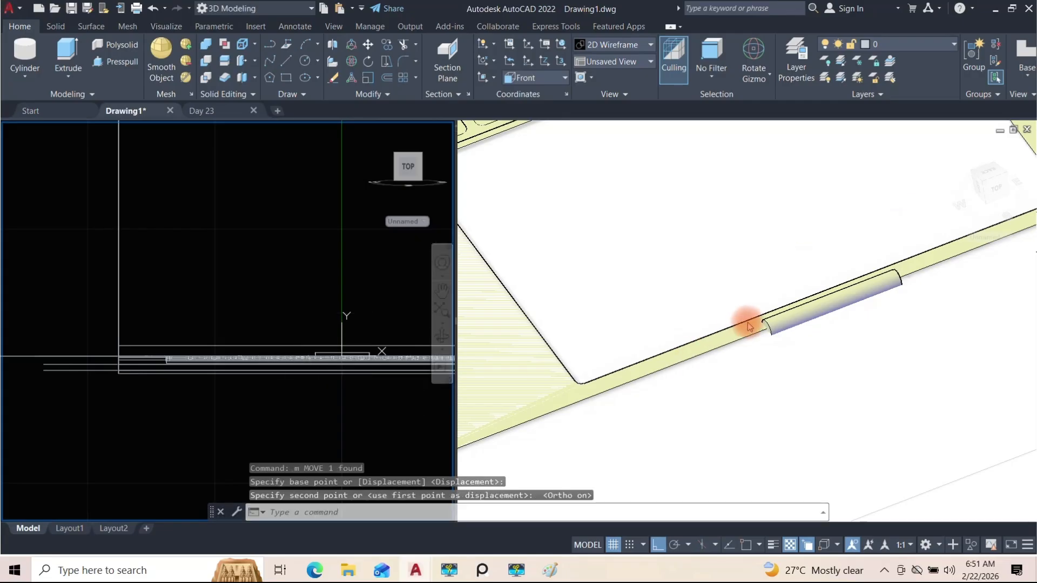
Restore the top view in the wireframe viewport and check the cylinder against the blueprint's finger notch
scroll(333, 405, "down", 3)
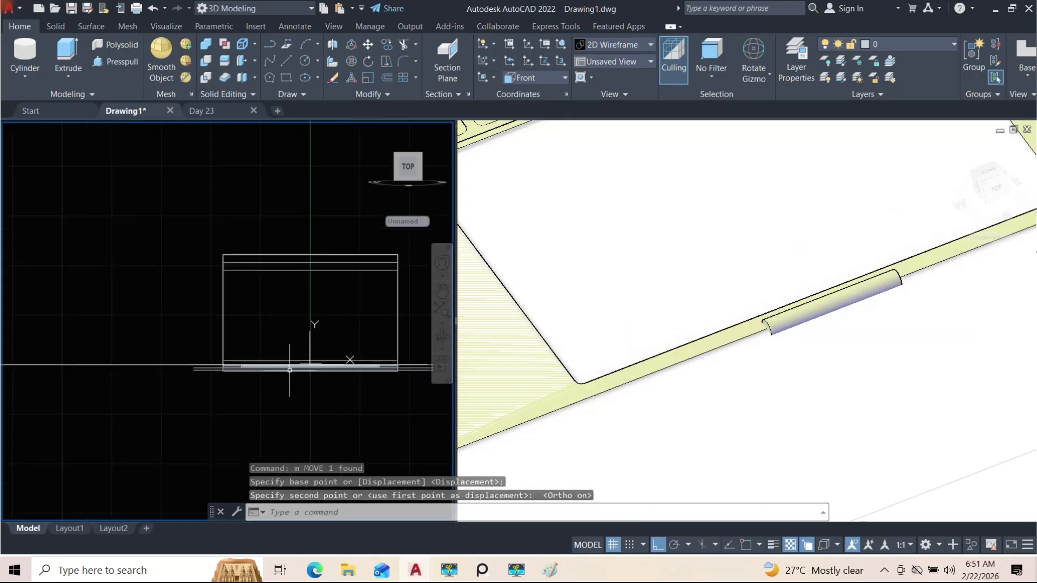
left_click(276, 229)
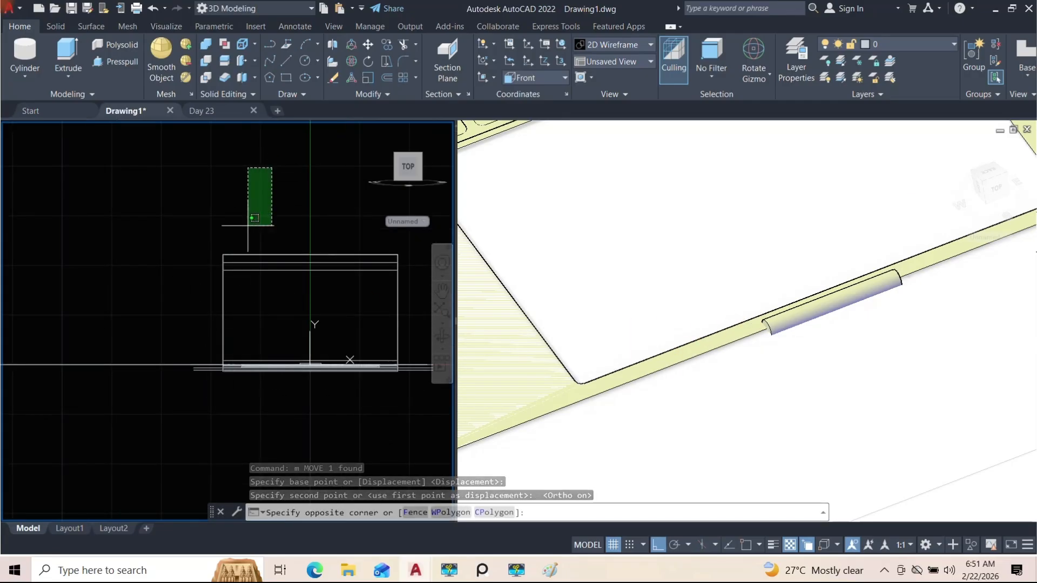
left_click(33, 131)
left_click(41, 162)
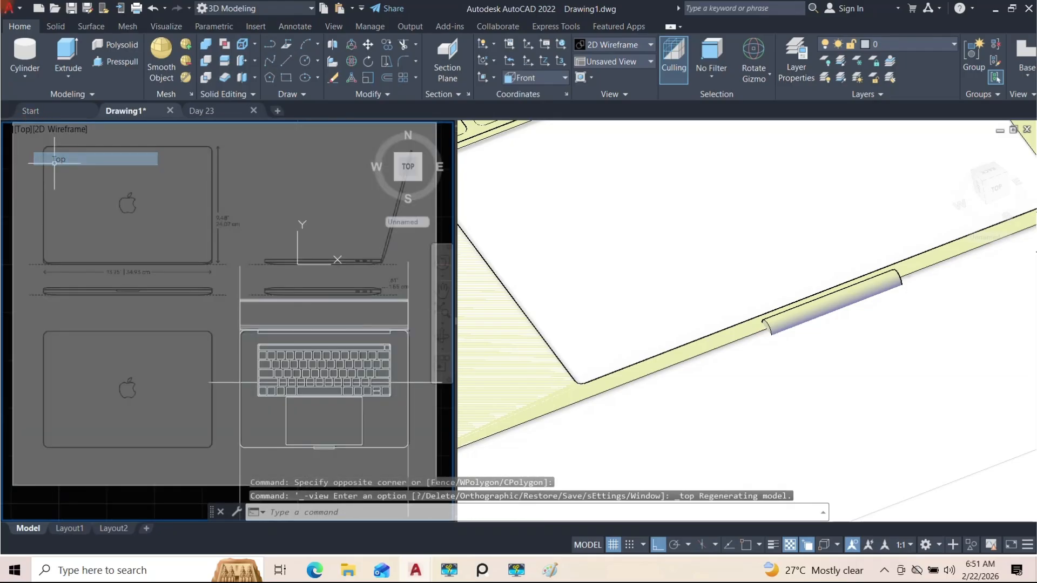
scroll(357, 382, "up", 10)
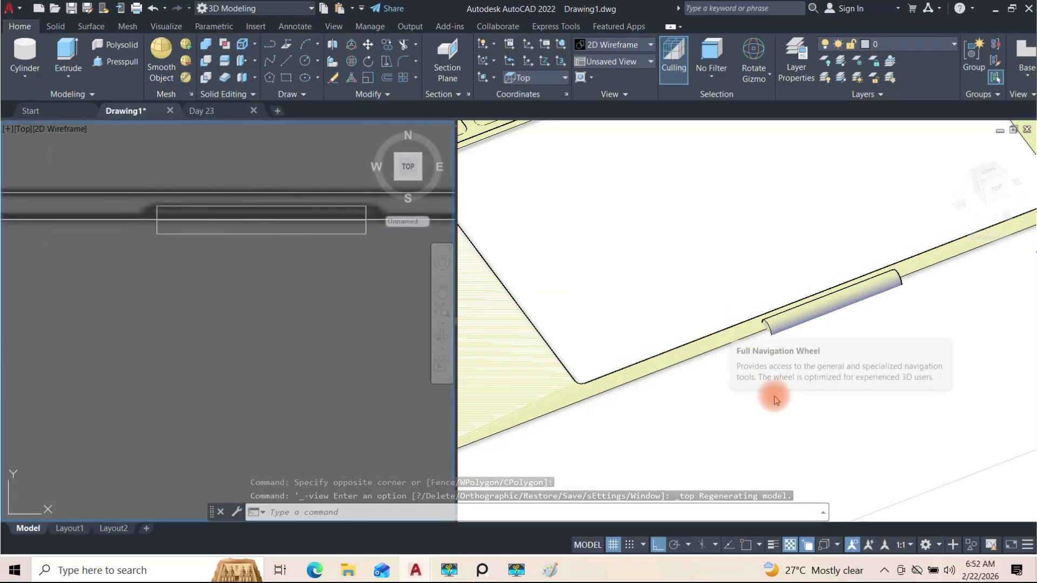
left_click(764, 330)
scroll(764, 331, "up", 5)
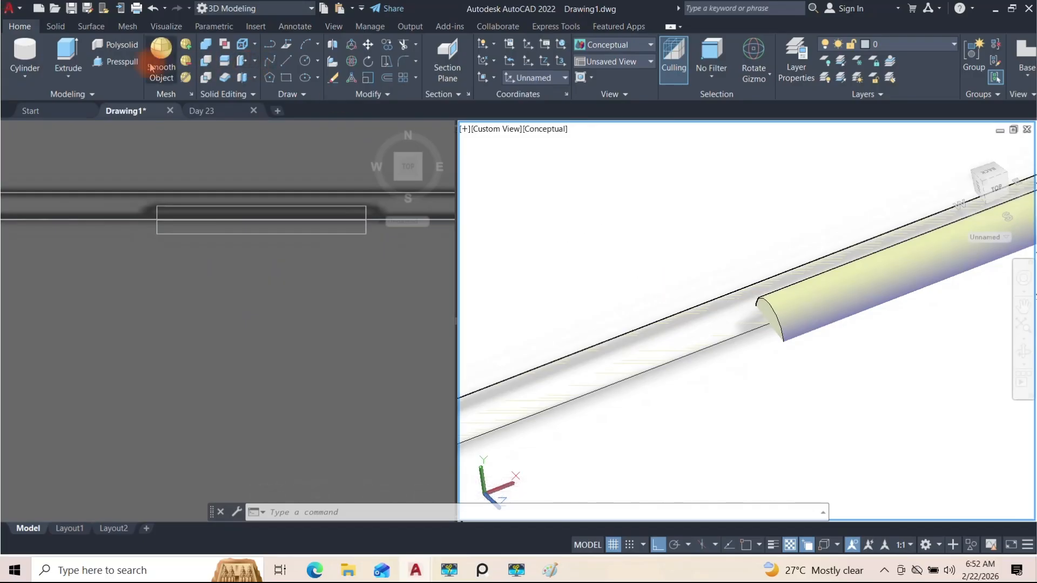
left_click(117, 64)
left_click(772, 305)
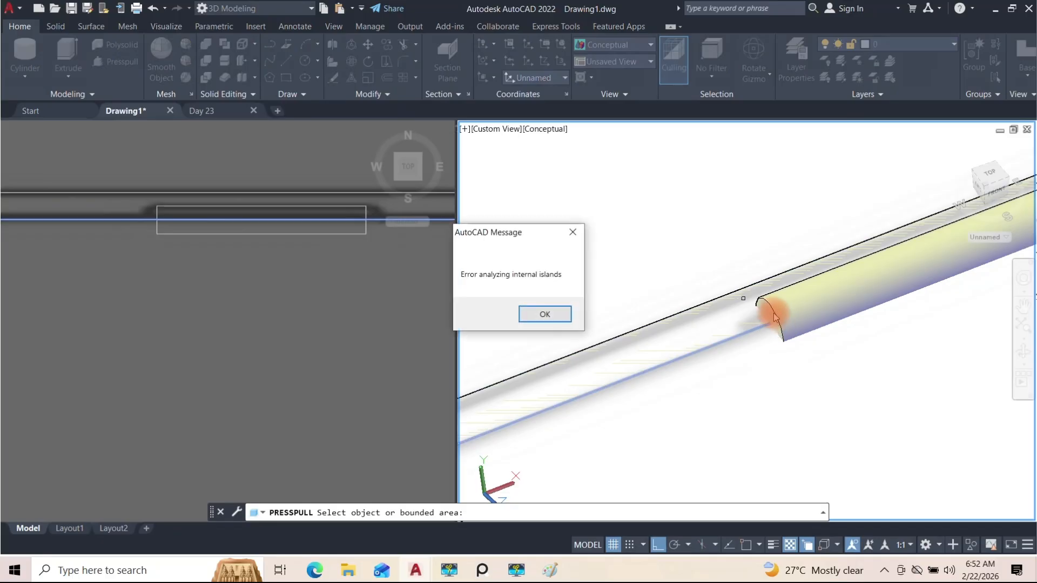
key("Escape")
key("Escape")
key("Escape")
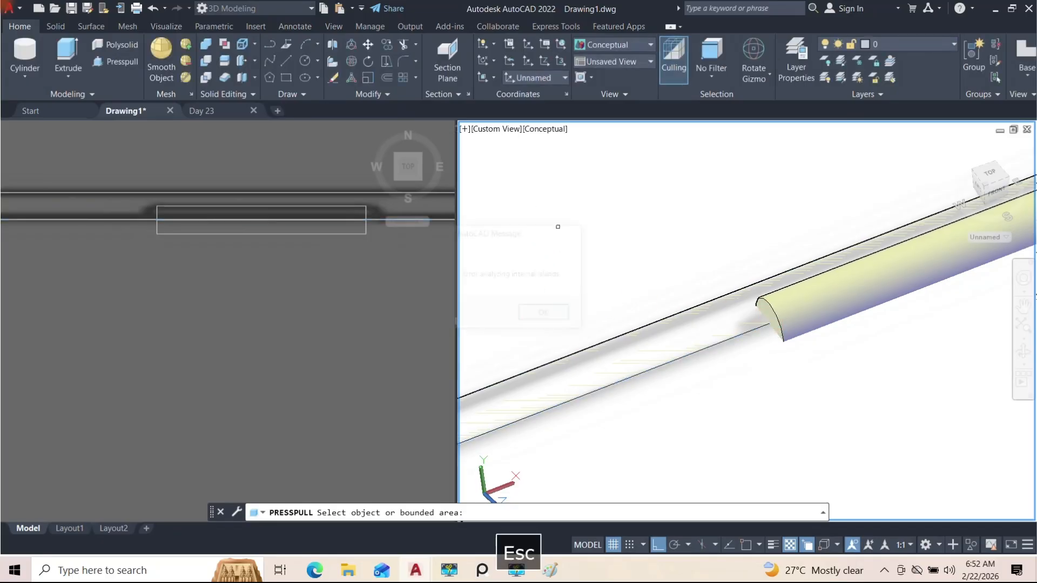
Subtract the horizontal cylinder solid from the laptop base to cut the finger notch into its front edge
scroll(598, 281, "down", 3)
scroll(598, 280, "down", 6)
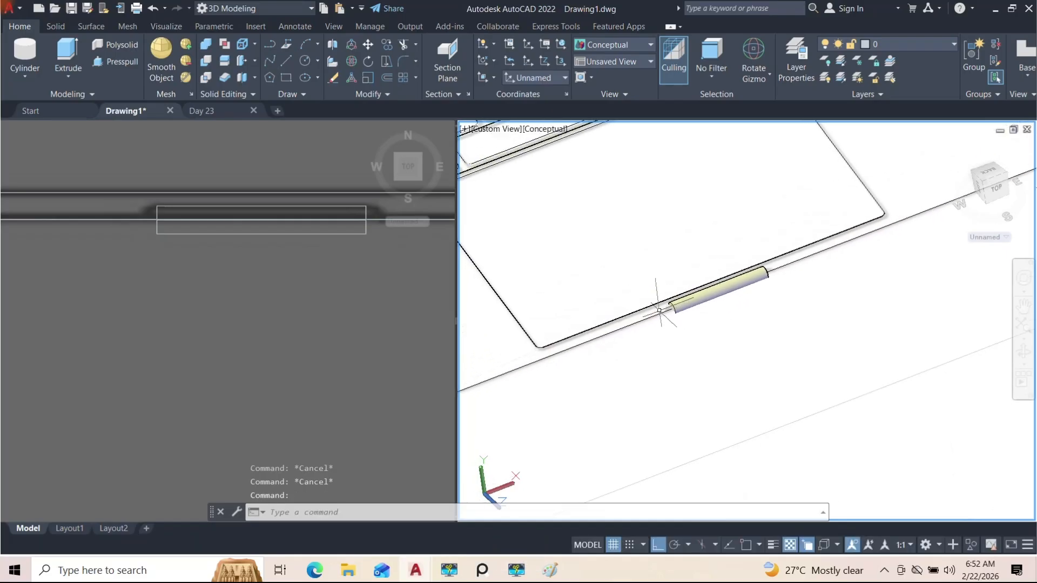
scroll(624, 301, "up", 3)
middle_click_drag(487, 345, 543, 296)
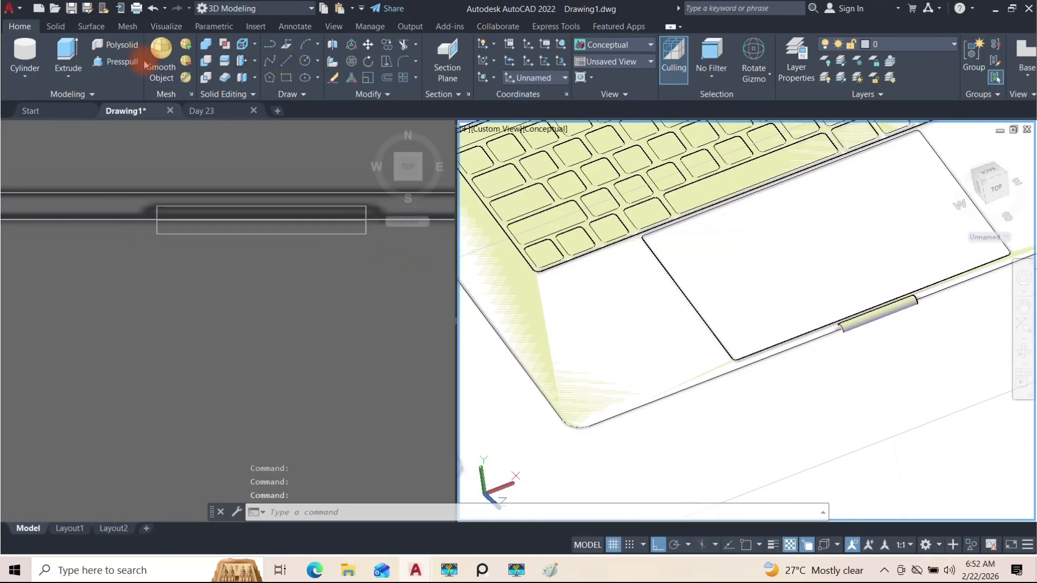
left_click(207, 63)
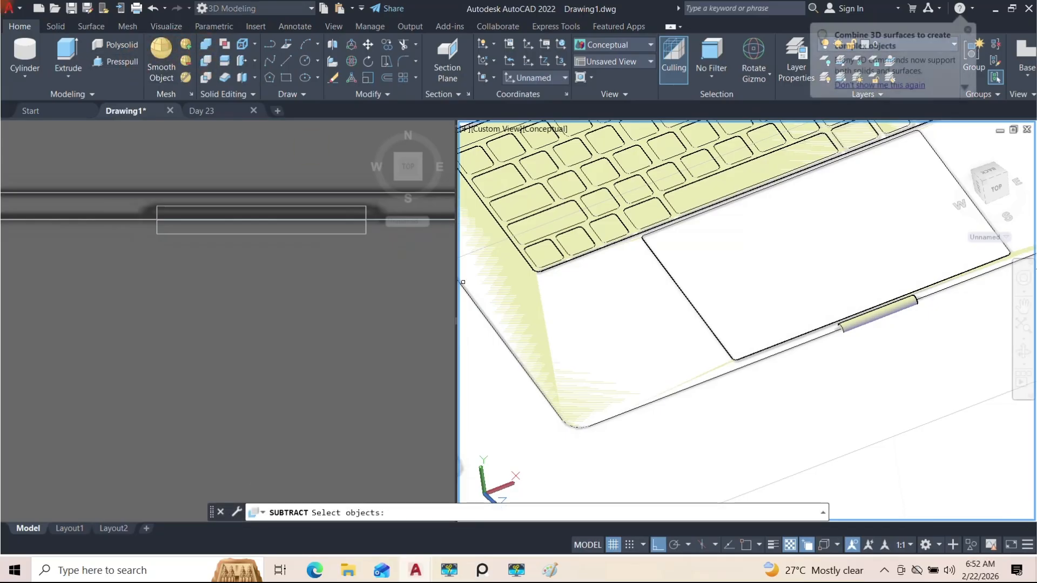
left_click(531, 312)
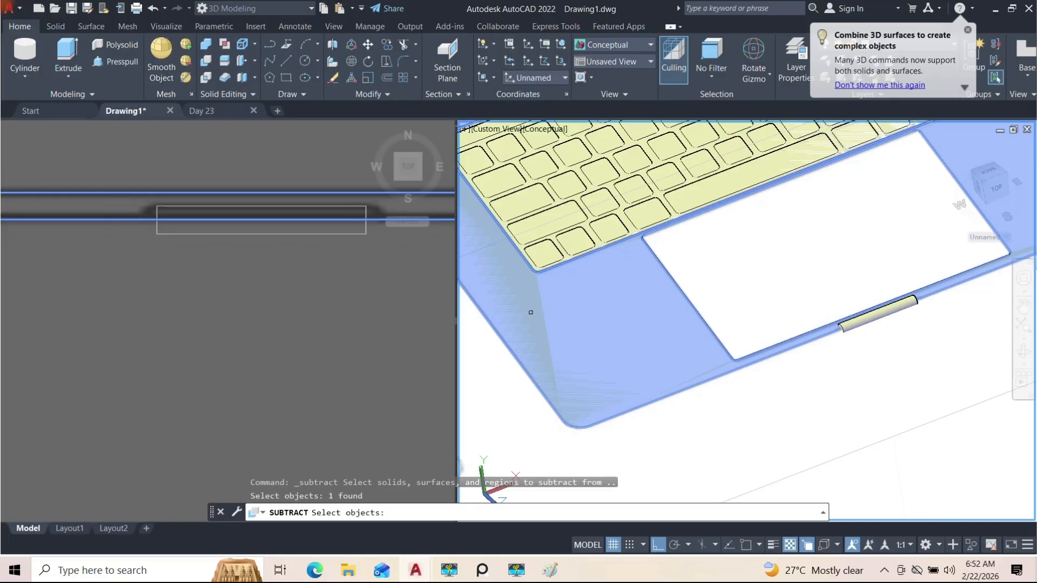
key("Return")
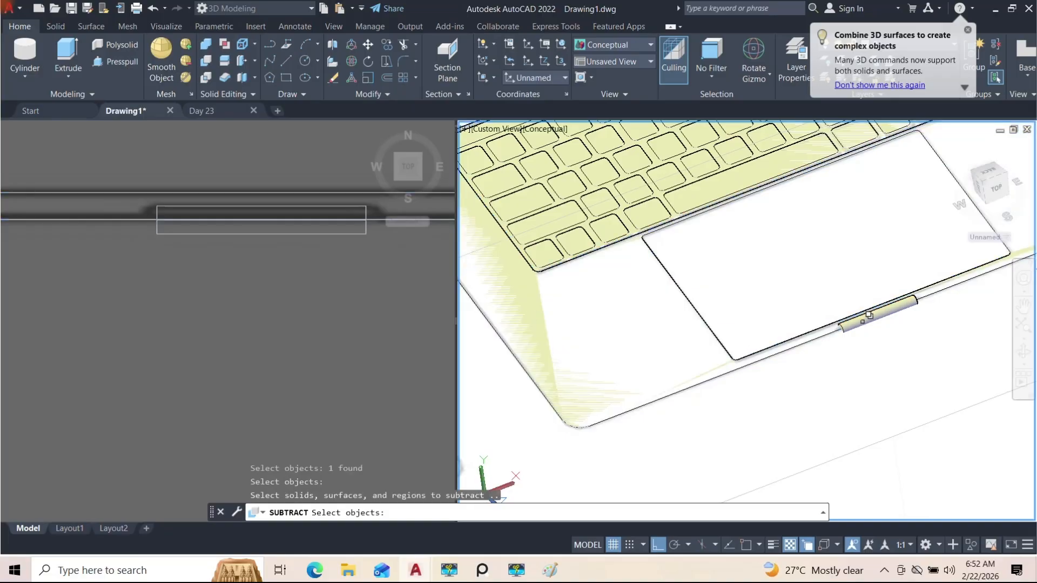
scroll(869, 315, "up", 5)
left_click(864, 315)
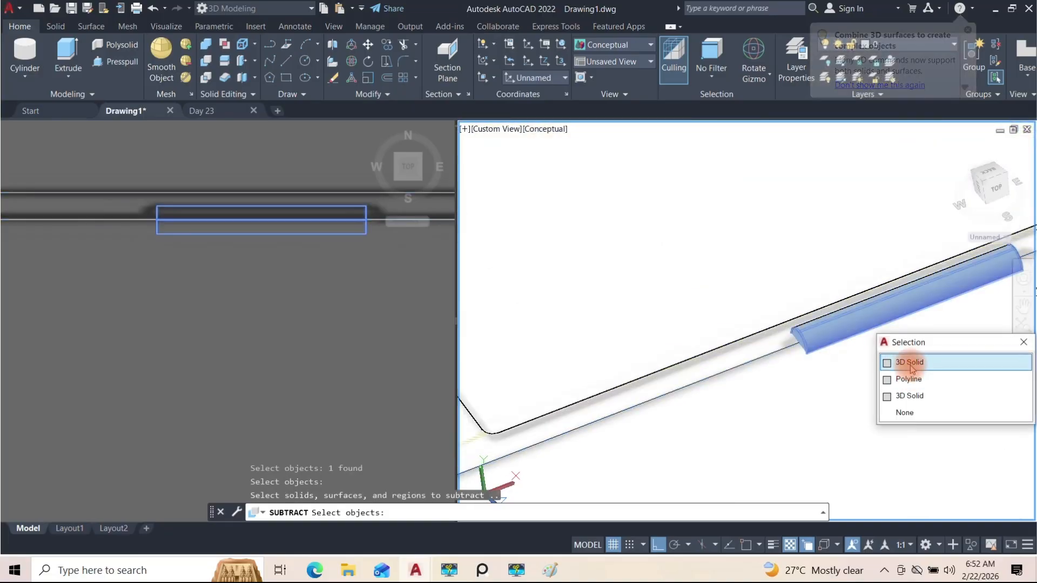
left_click(911, 363)
scroll(821, 358, "down", 8)
Delete the blueprint reference image lying beneath the laptop model
middle_click_drag(805, 348, 680, 373, "shift")
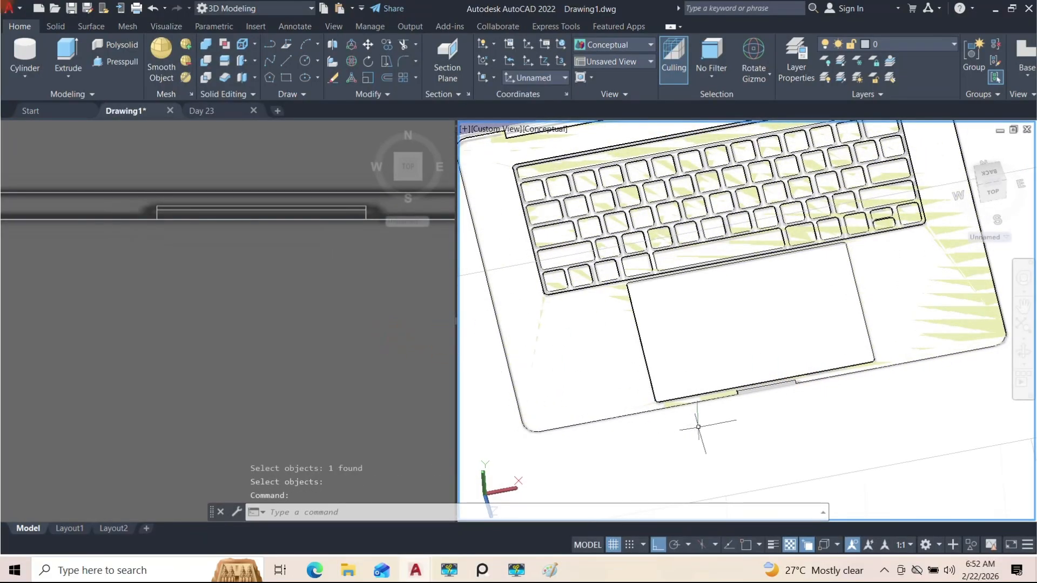
scroll(730, 395, "down", 4)
middle_click_drag(687, 394, 714, 254, "shift")
scroll(675, 352, "down", 2)
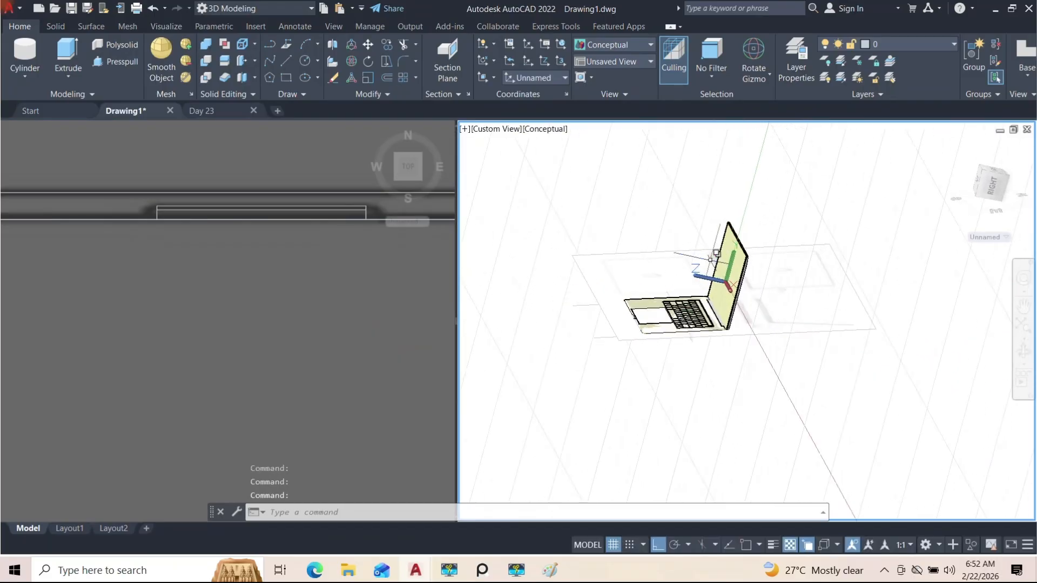
middle_click_drag(697, 332, 596, 306, "shift")
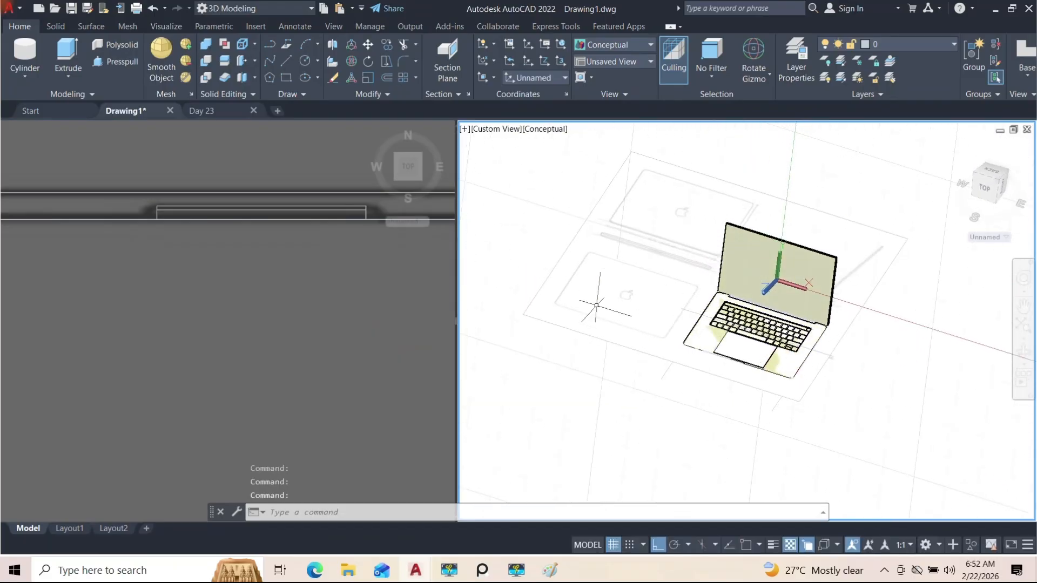
left_click_drag(597, 364, 556, 314)
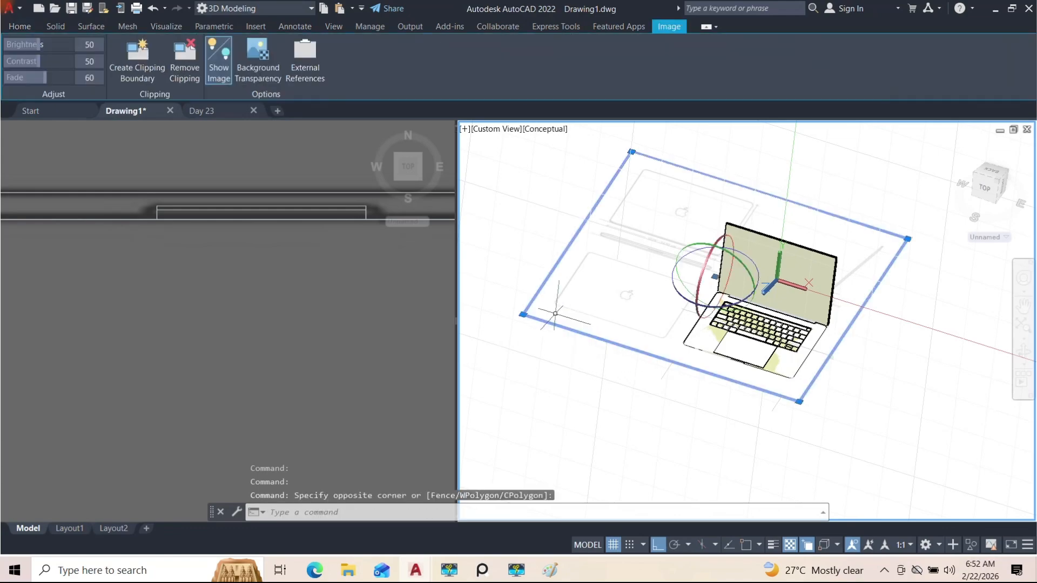
key("Delete")
Presspull the finger notch's left end face outward along the base's front edge to lengthen the recess
scroll(746, 374, "up", 5)
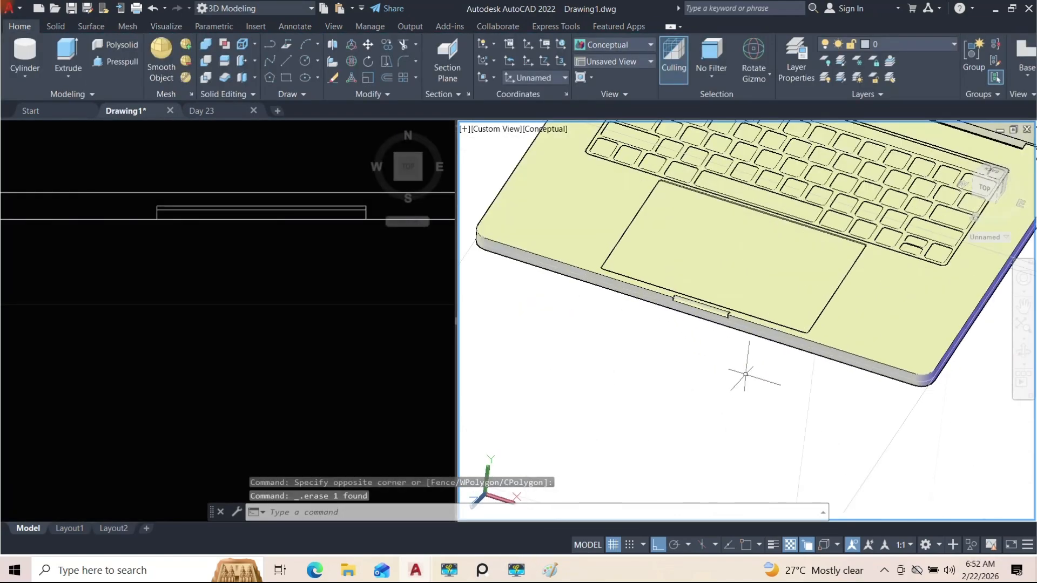
middle_click_drag(733, 341, 678, 334, "shift")
scroll(678, 334, "up", 5)
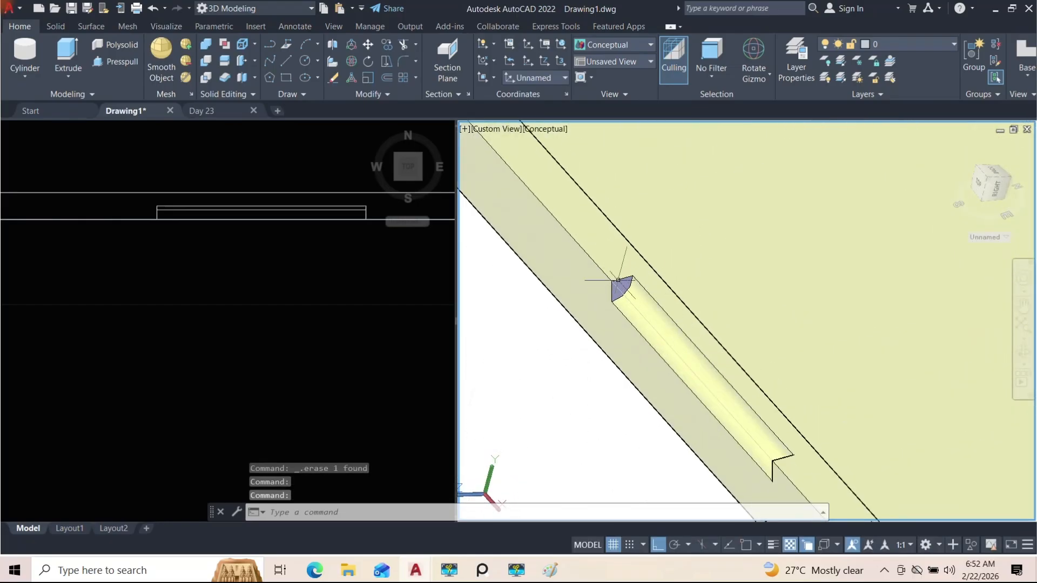
left_click(115, 61)
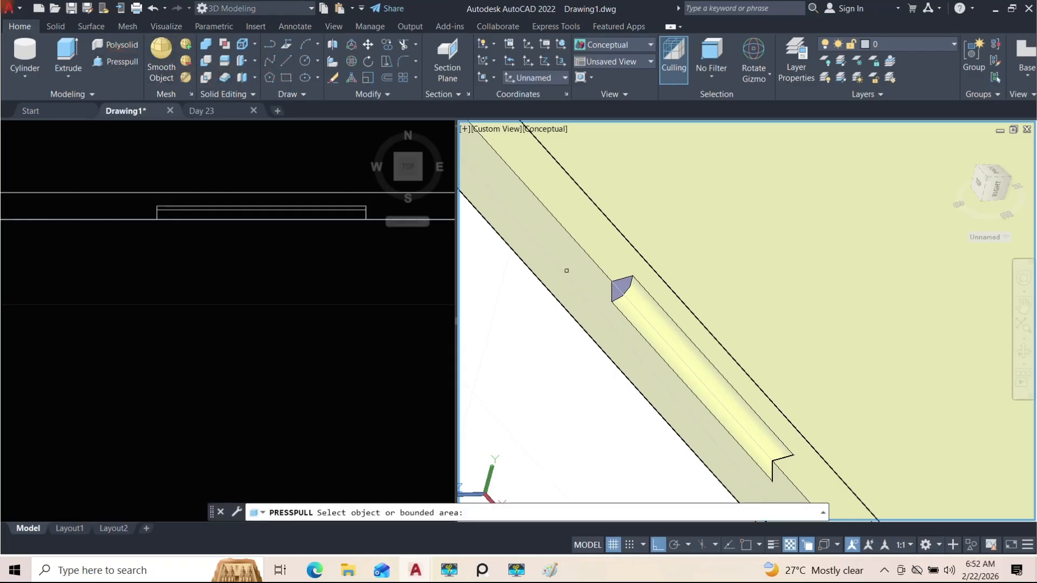
left_click(624, 283)
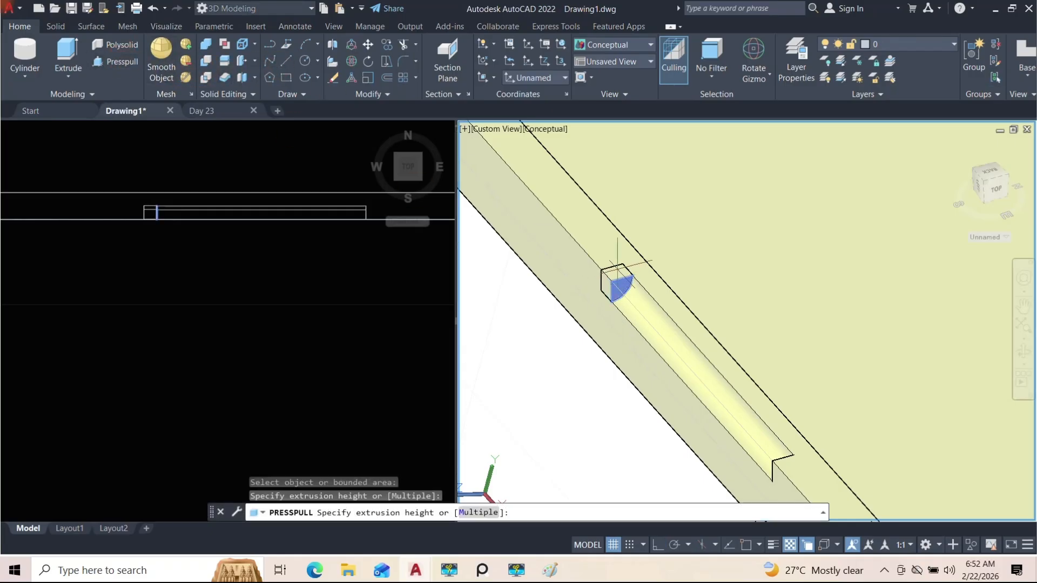
left_click(614, 261)
Presspull the finger notch's right end face outward along the front edge and end the command
scroll(611, 290, "down", 4)
middle_click_drag(702, 324, 772, 265, "shift")
scroll(803, 303, "up", 2)
left_click(771, 266)
left_click(786, 251)
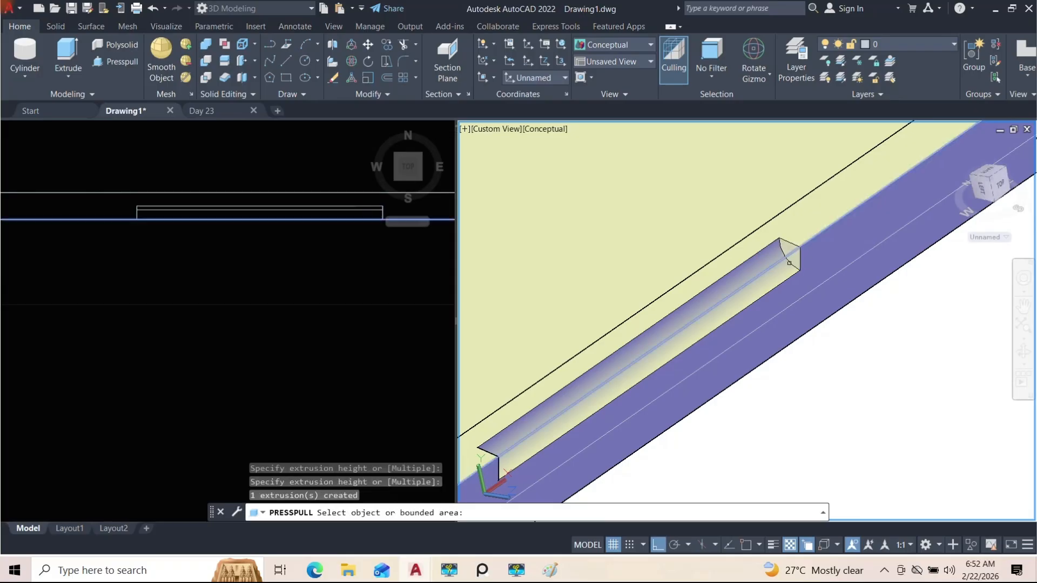
scroll(785, 251, "down", 5)
middle_click_drag(785, 251, 713, 378, "shift")
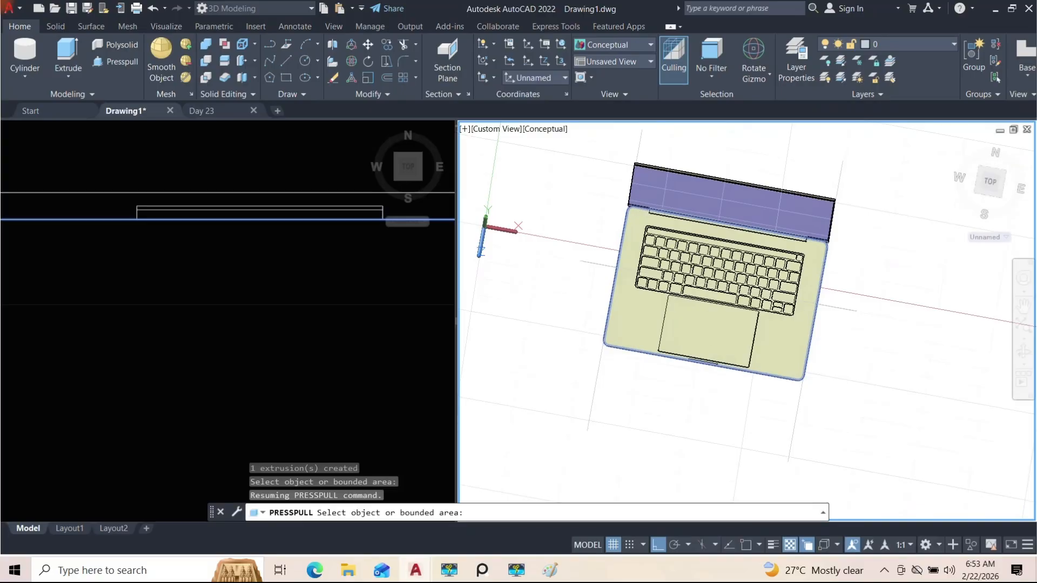
middle_click_drag(780, 256, 787, 290, "shift")
key("Escape")
key("Escape")
key("Escape")
Inspect the laptop model from several angles and reset the wireframe viewport to a top view of the whole model
middle_click_drag(856, 347, 590, 200, "shift")
middle_click_drag(743, 236, 934, 327, "shift")
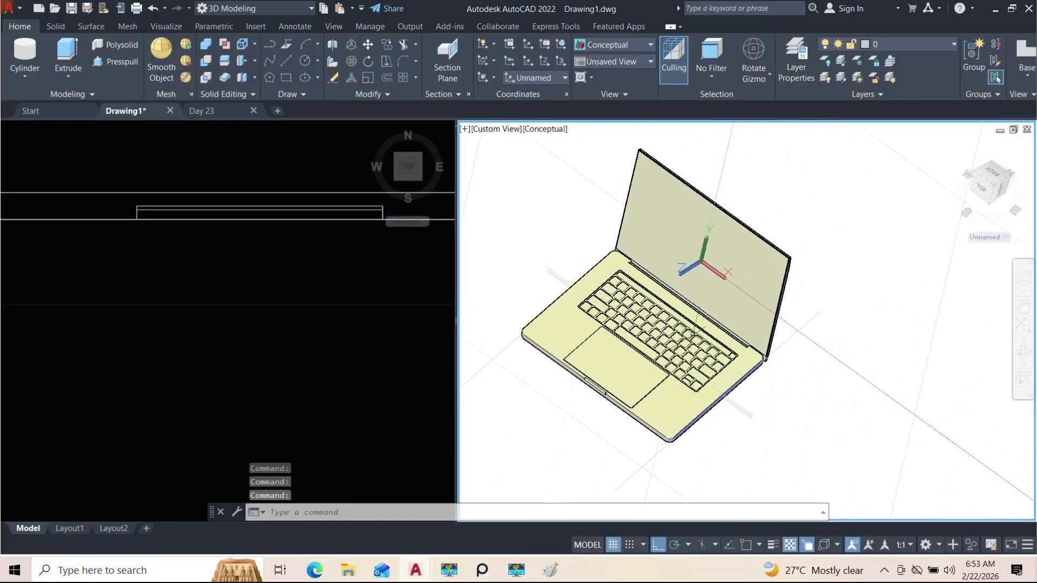
middle_click_drag(679, 332, 739, 346, "shift")
left_click(248, 245)
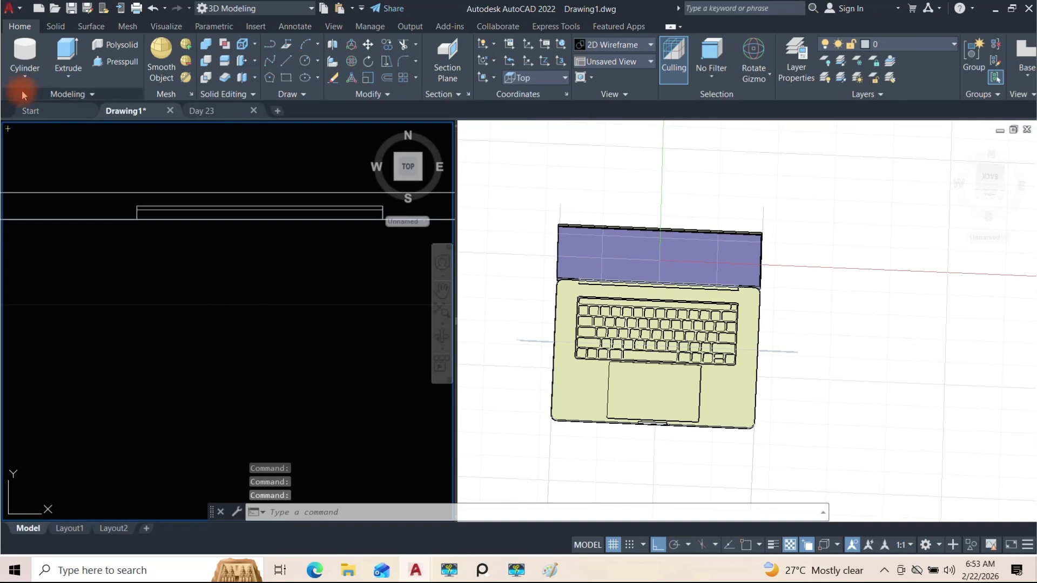
left_click(23, 130)
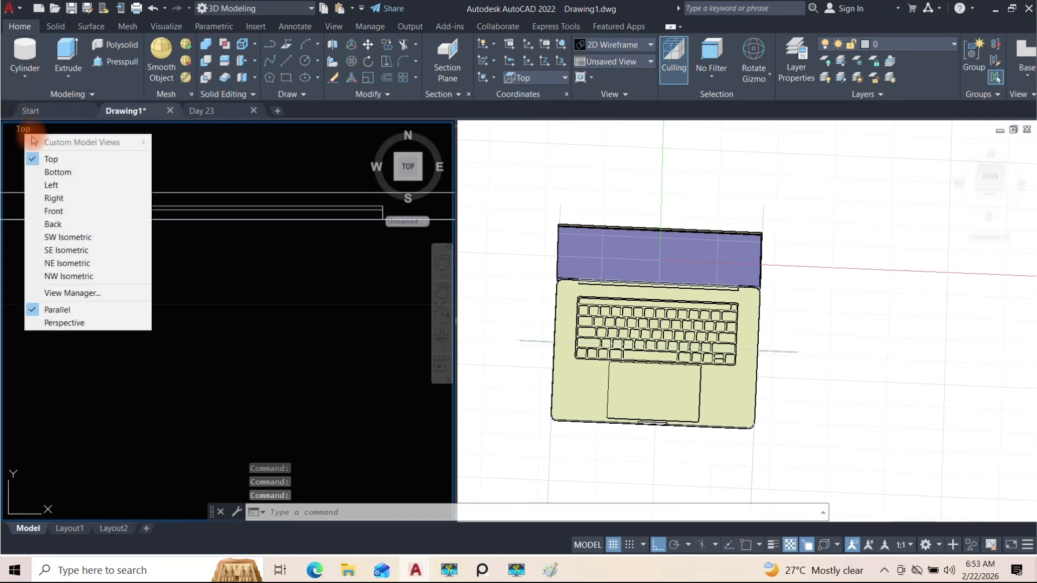
left_click(51, 160)
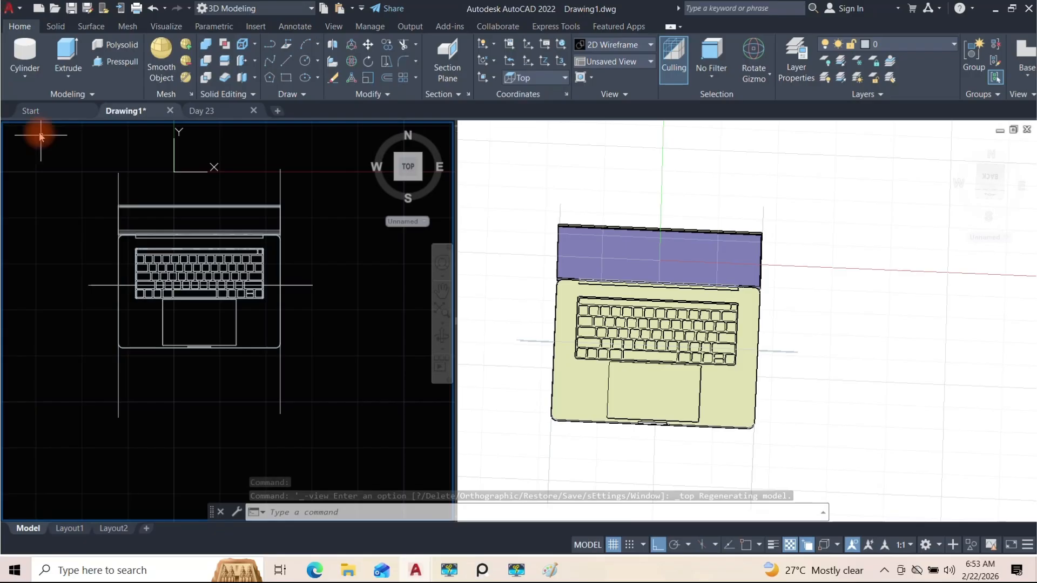
left_click(24, 131)
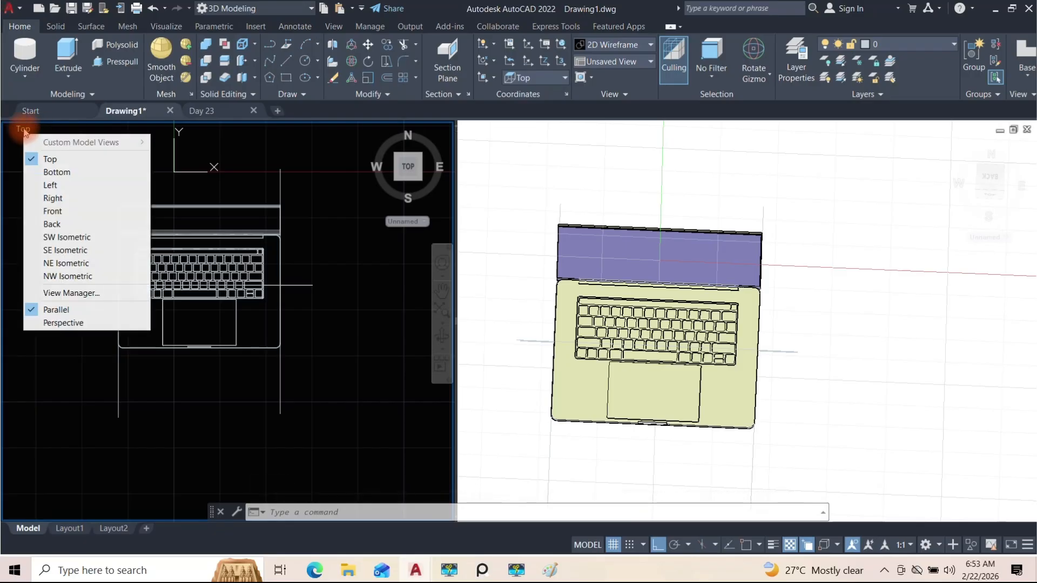
left_click(53, 211)
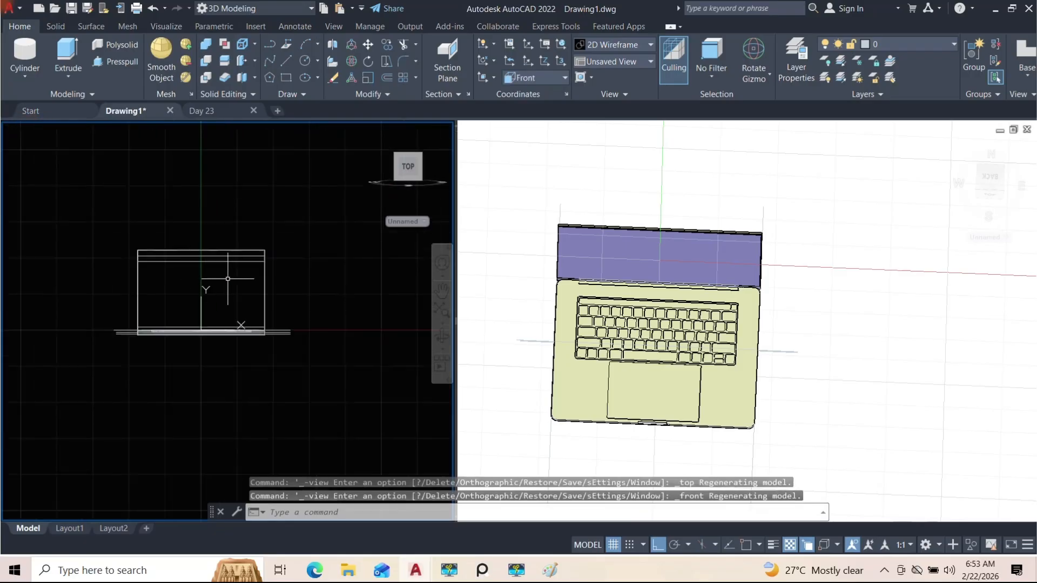
left_click(25, 54)
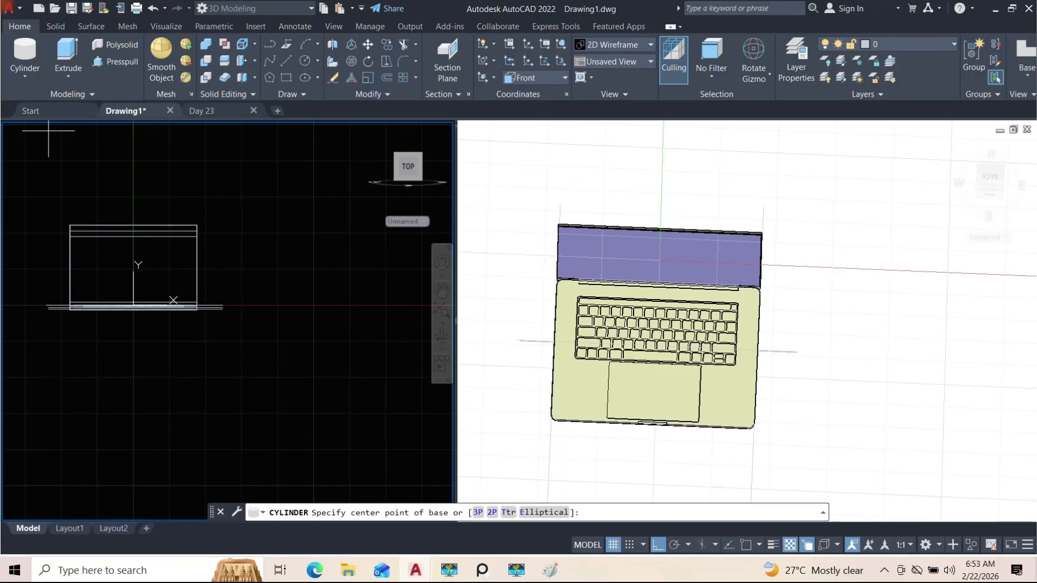
key("Escape")
key("Escape")
key("Escape")
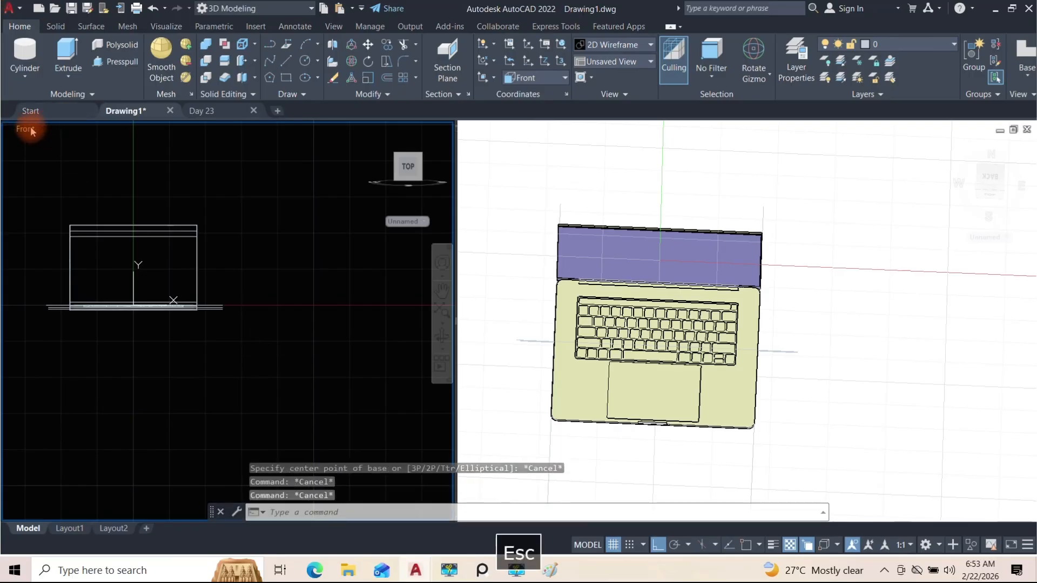
In the wireframe viewport's right view, draw a small cylinder of about 0.33 radius in the empty space above the base near the lid
left_click(31, 131)
left_click(59, 201)
scroll(244, 293, "up", 3)
left_click(25, 51)
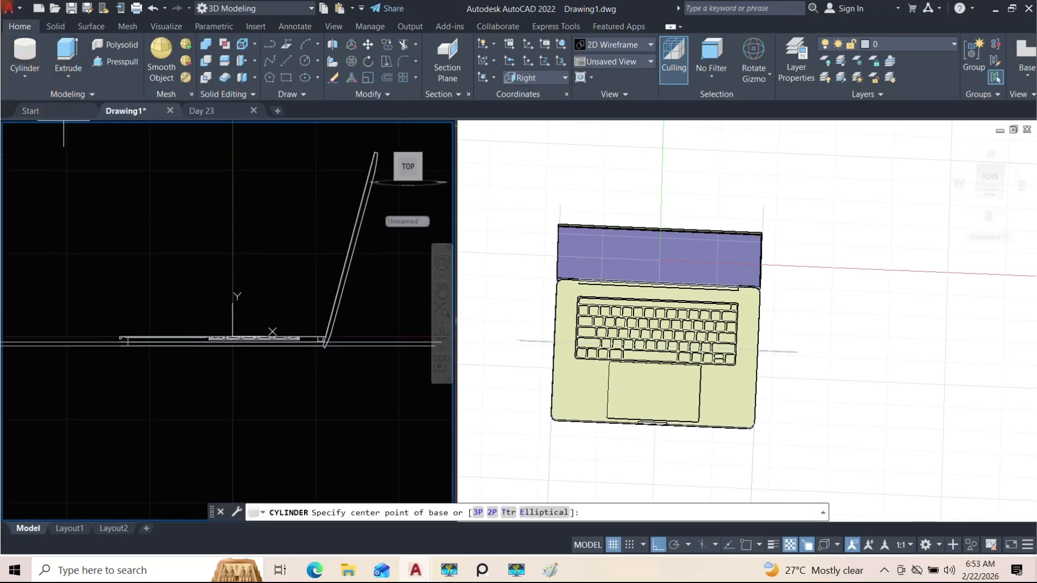
left_click(286, 296)
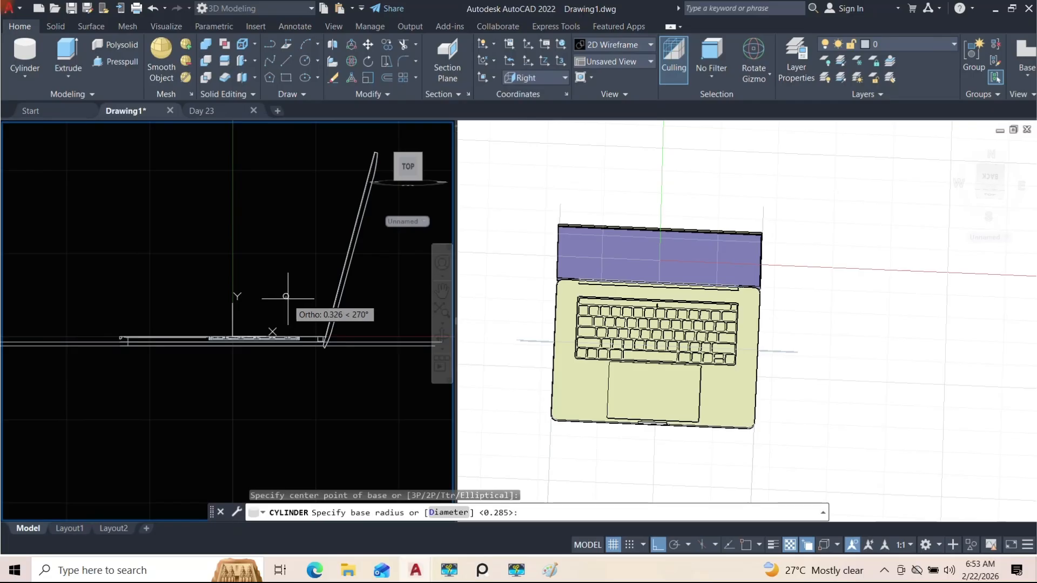
left_click(289, 299)
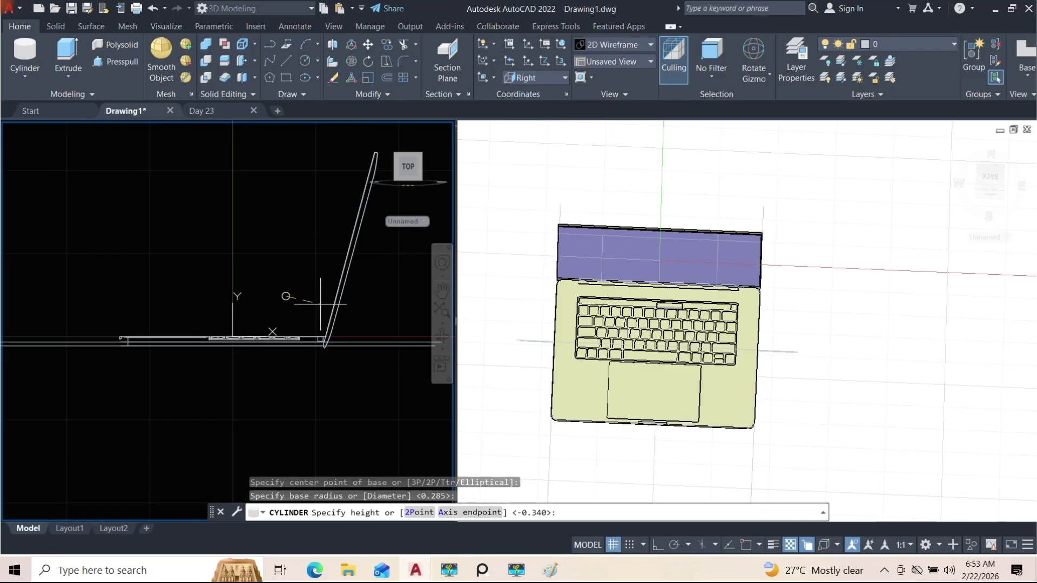
key("Return")
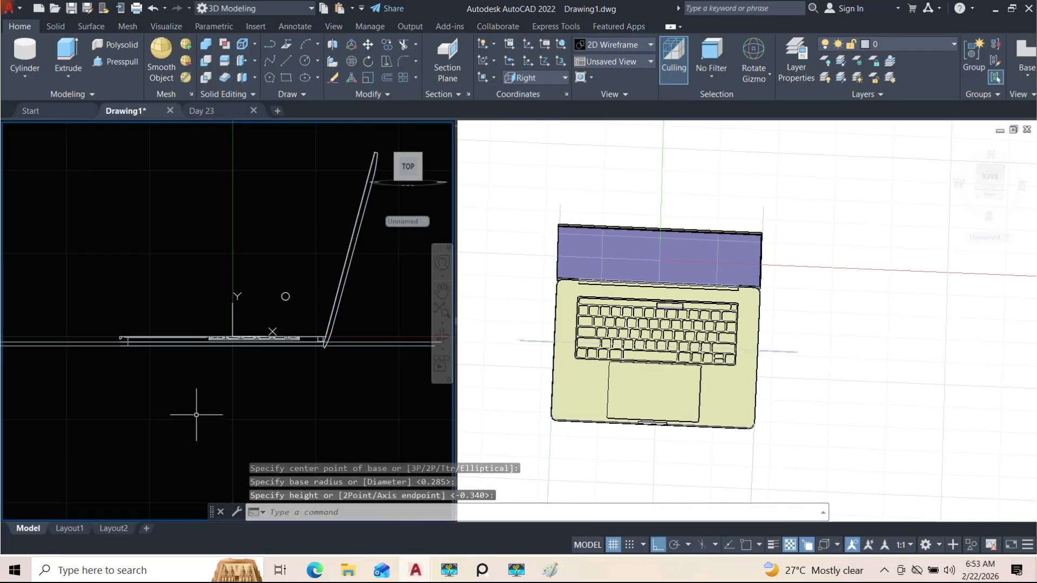
Move the cylinder freely from its centre, with Ortho off, into the hinge joint between the base and the lid
left_click(310, 308)
type("m")
key("space")
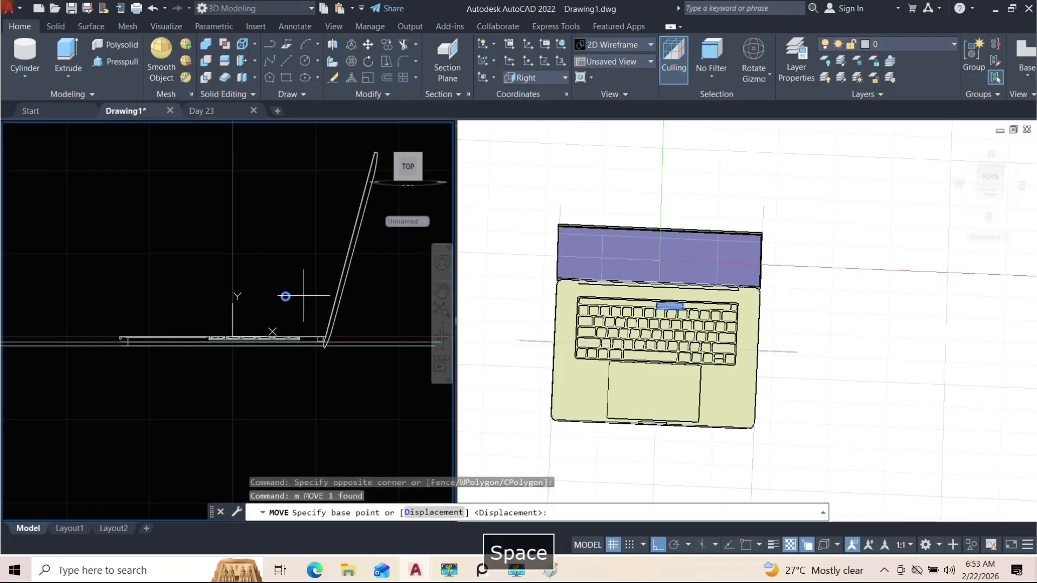
left_click(286, 296)
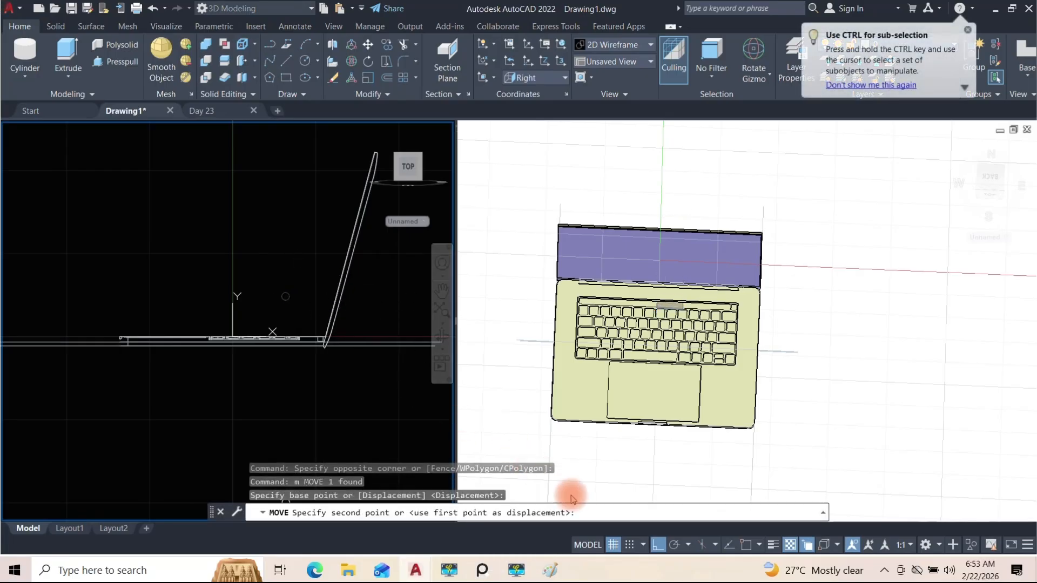
left_click(658, 545)
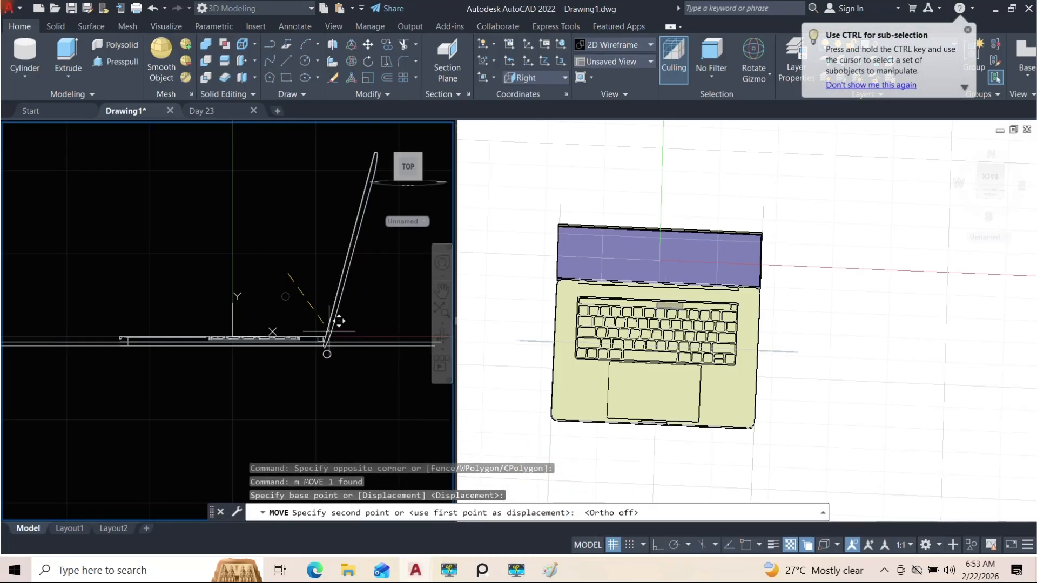
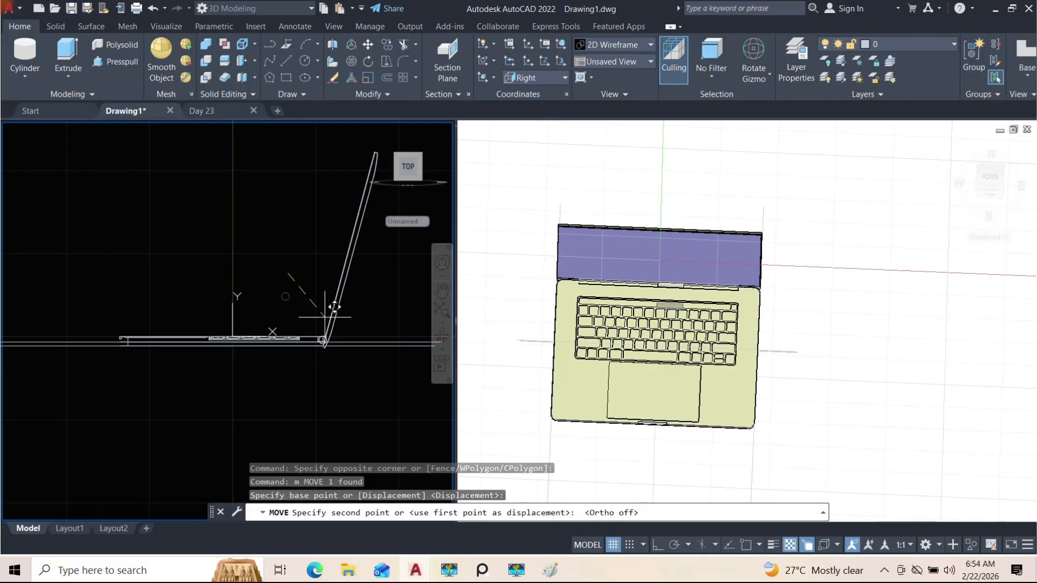
left_click(334, 306)
Switch to the Move Gizmo and shift the hinge cylinder along the hinge recess to its left end in the shaded viewport
left_click(586, 319)
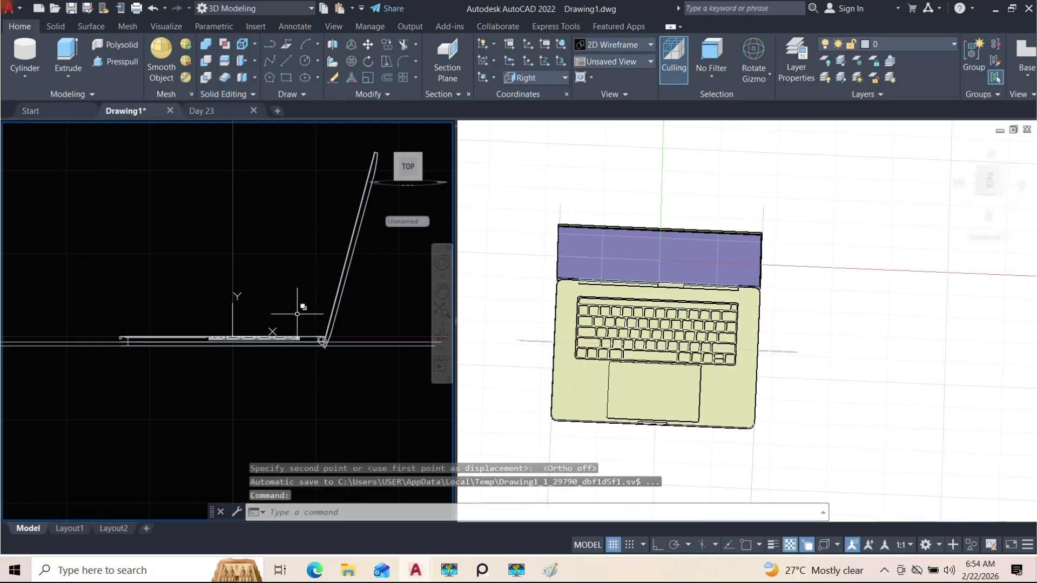
left_click(942, 286)
scroll(679, 296, "up", 5)
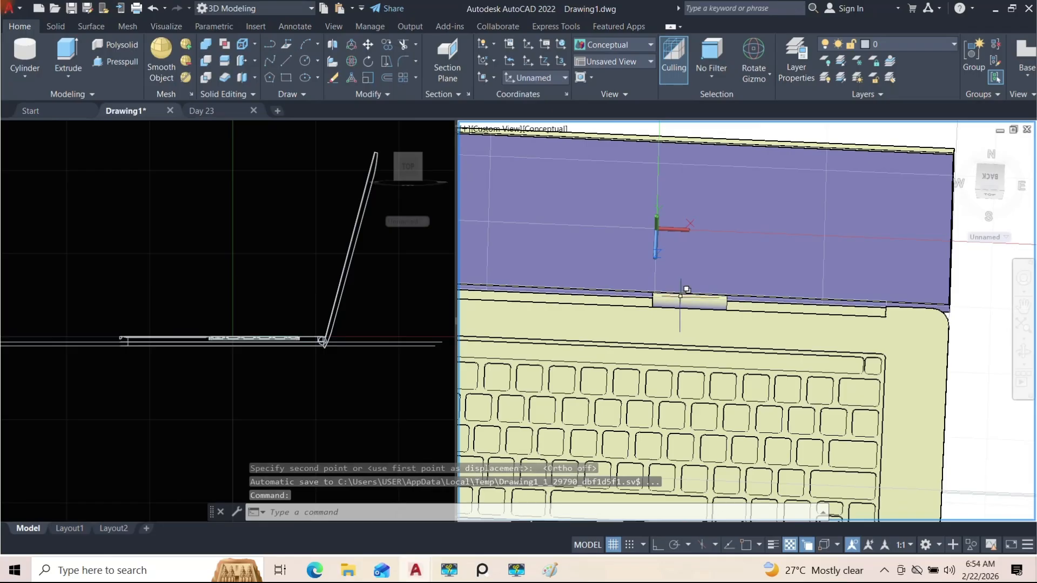
left_click(680, 296)
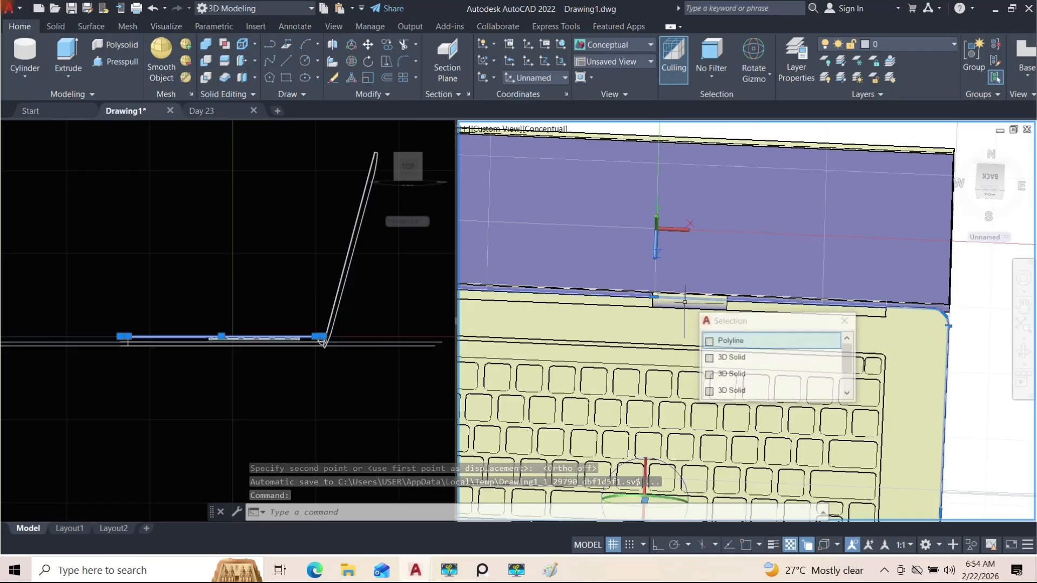
left_click(735, 358)
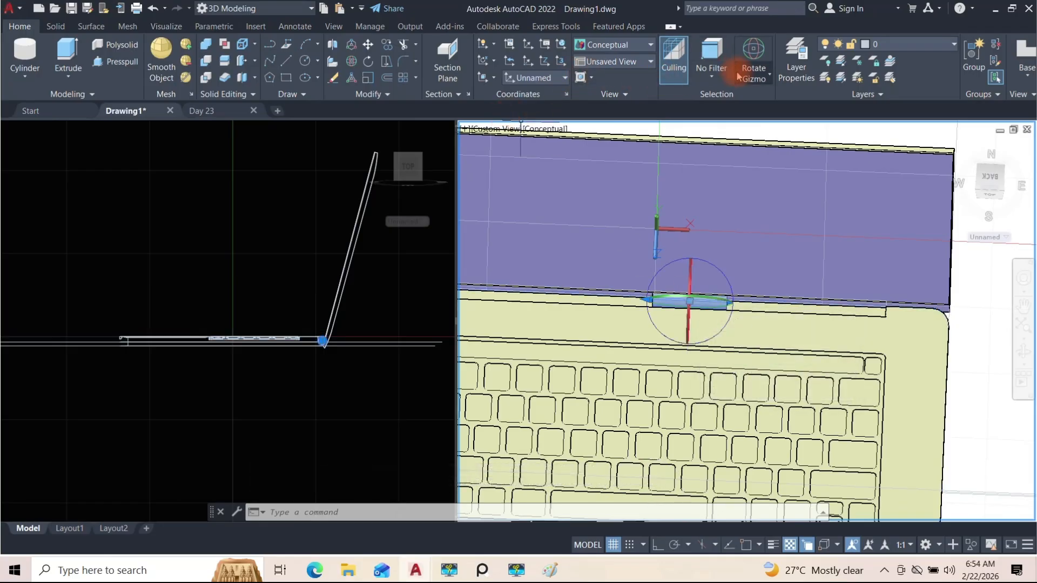
left_click(754, 73)
left_click(757, 99)
middle_click_drag(730, 248, 876, 311)
left_click(856, 308)
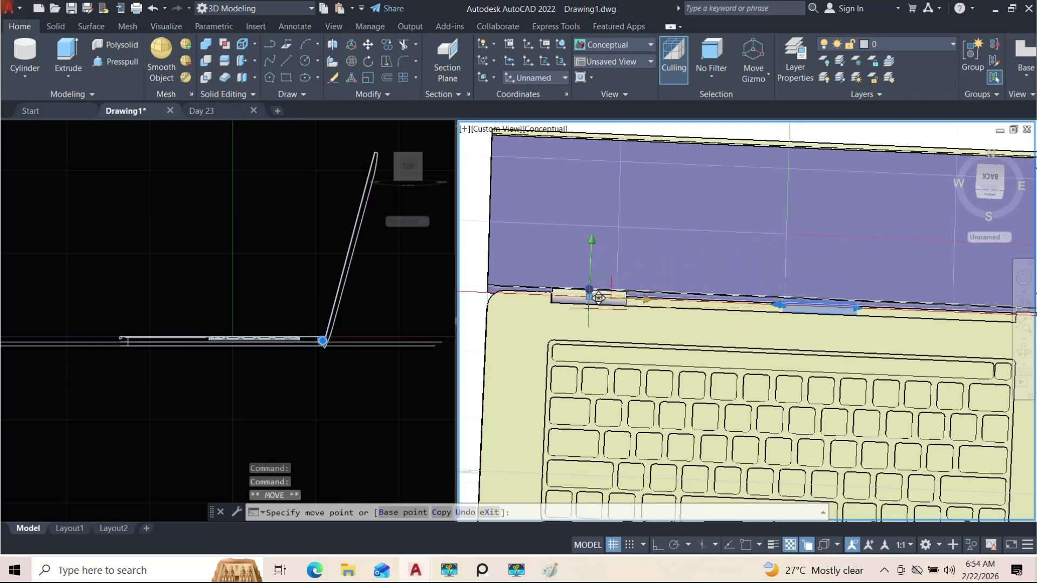
left_click(588, 297)
scroll(614, 277, "down", 3)
left_click(619, 292)
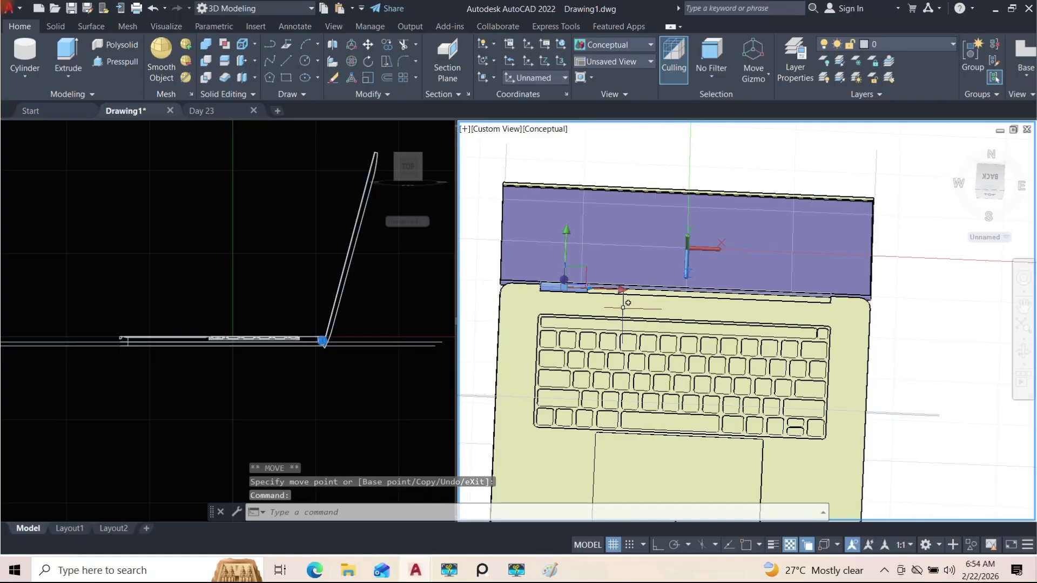
Set the wireframe viewport to the top view and select the hinge cylinder's 3D solid
left_click(243, 313)
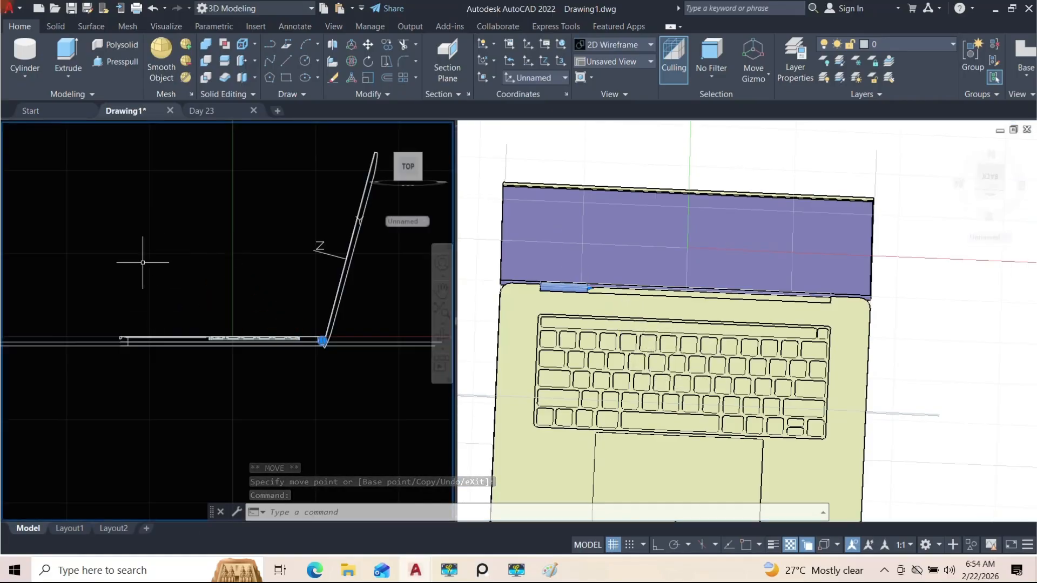
left_click(23, 131)
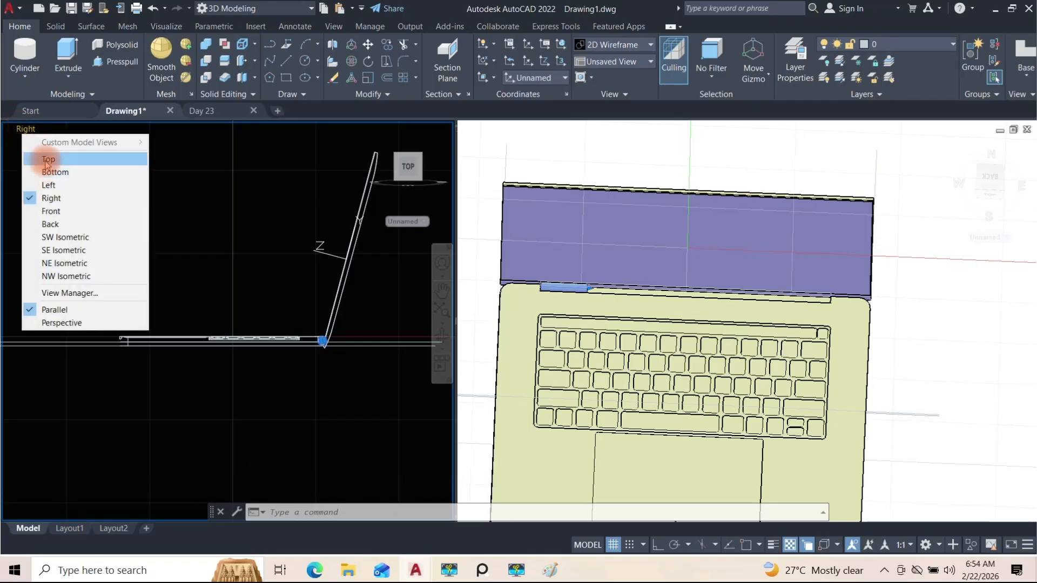
left_click(52, 159)
left_click(547, 324)
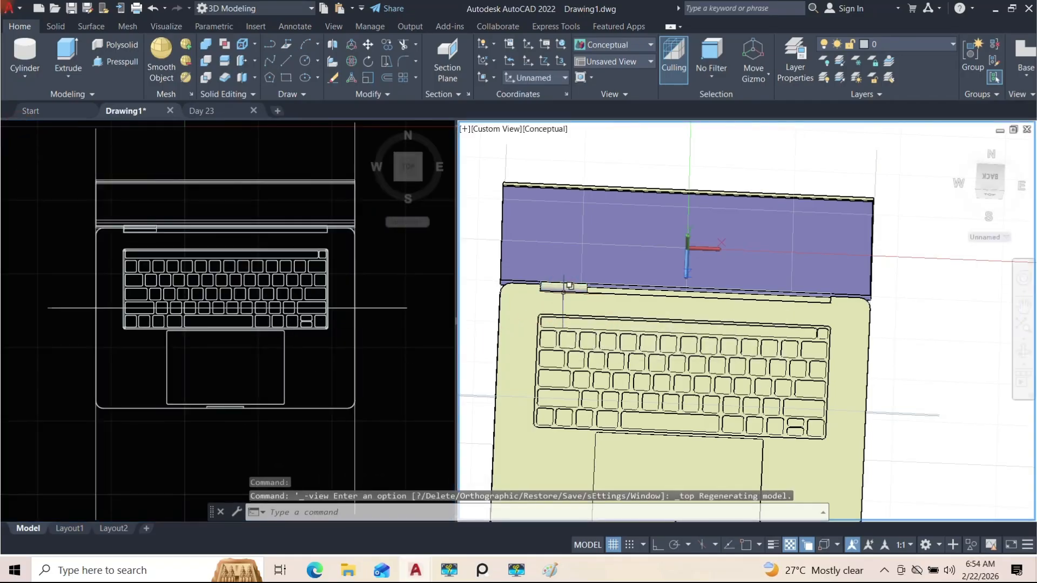
left_click(561, 286)
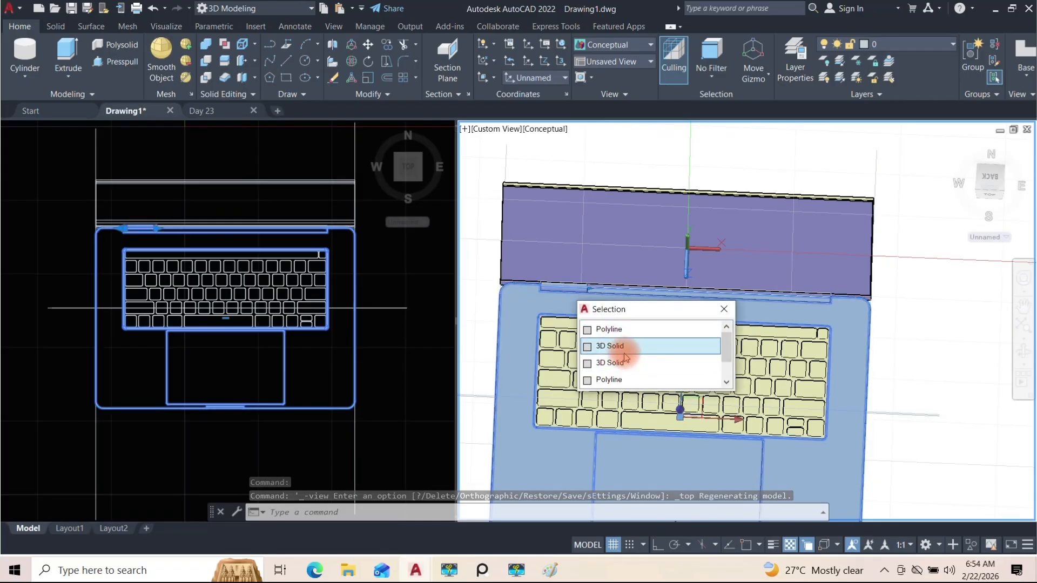
key("Escape")
scroll(571, 285, "up", 2)
key("Escape")
key("Escape")
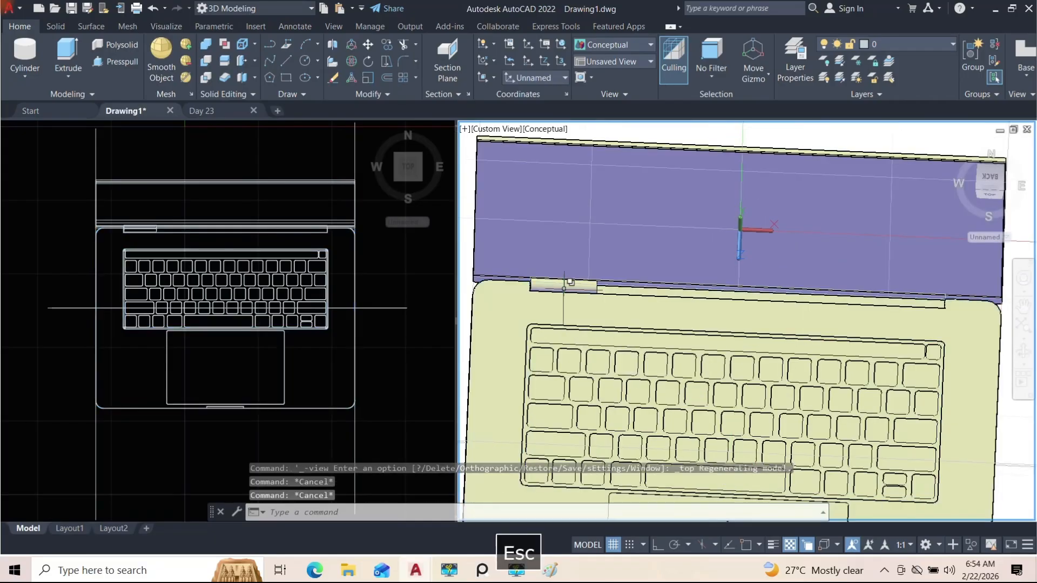
left_click(567, 286)
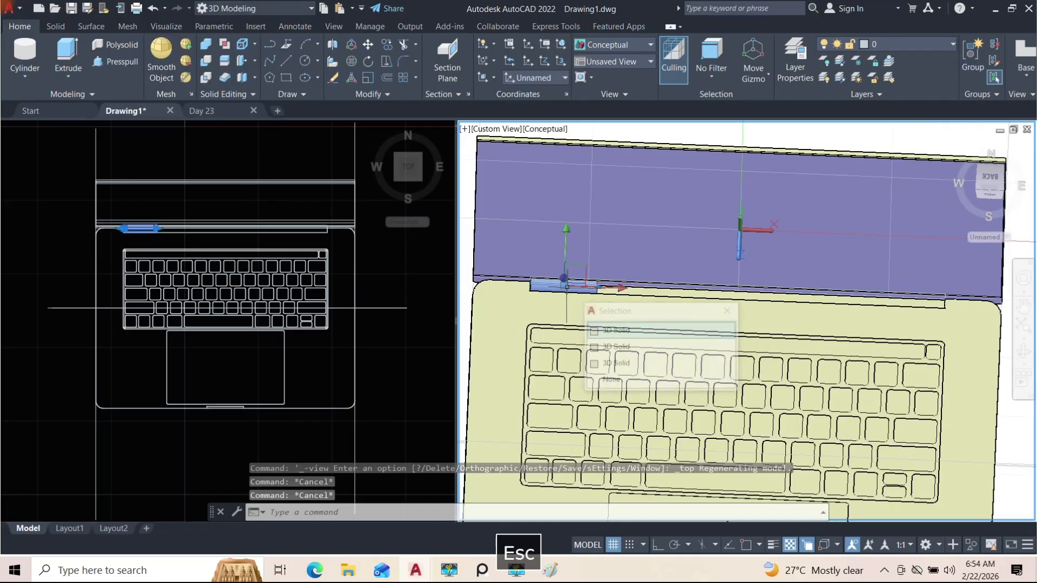
left_click(614, 335)
Copy the hinge cylinder horizontally with Ortho on, placing one copy at the hinge recess's right end and one near its middle
left_click(73, 240)
middle_click_drag(213, 266, 229, 362)
type("co")
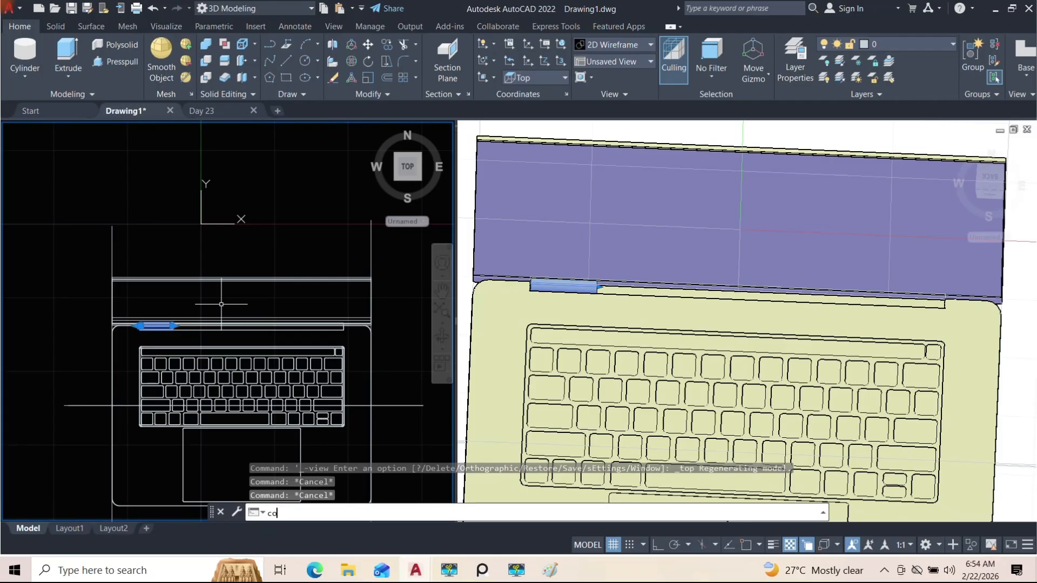
key("Return")
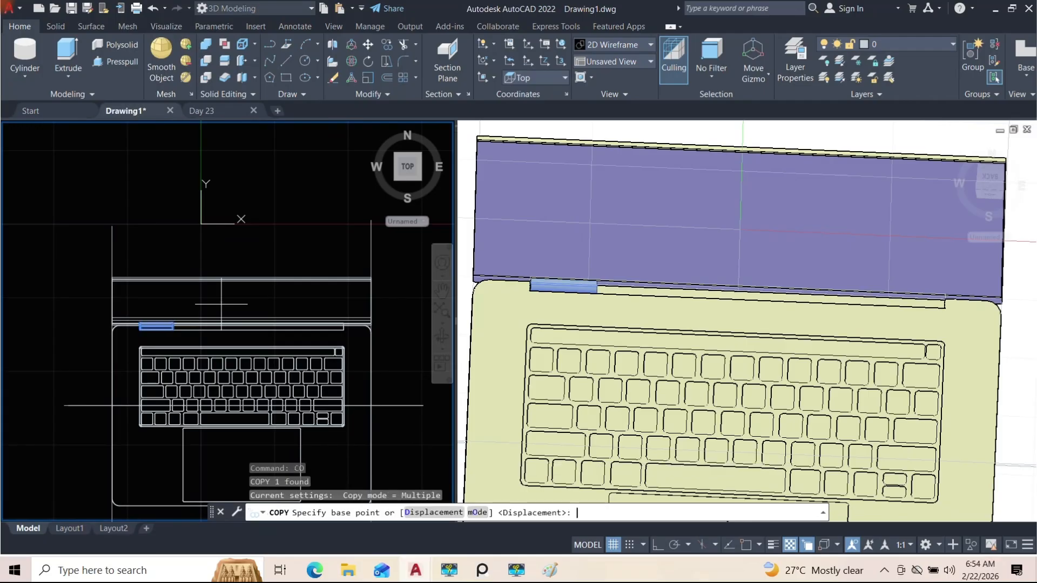
left_click(151, 216)
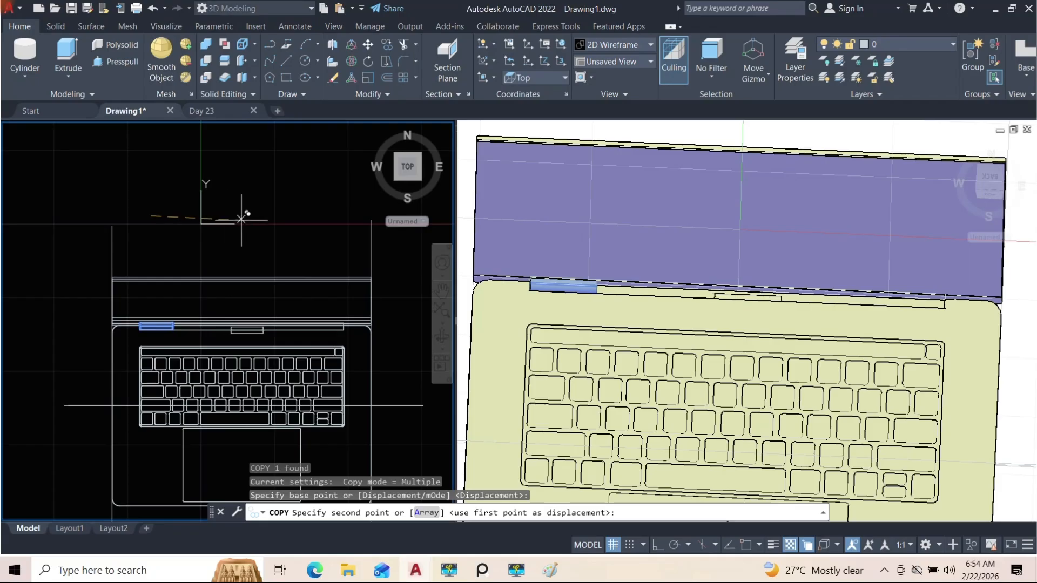
left_click(657, 545)
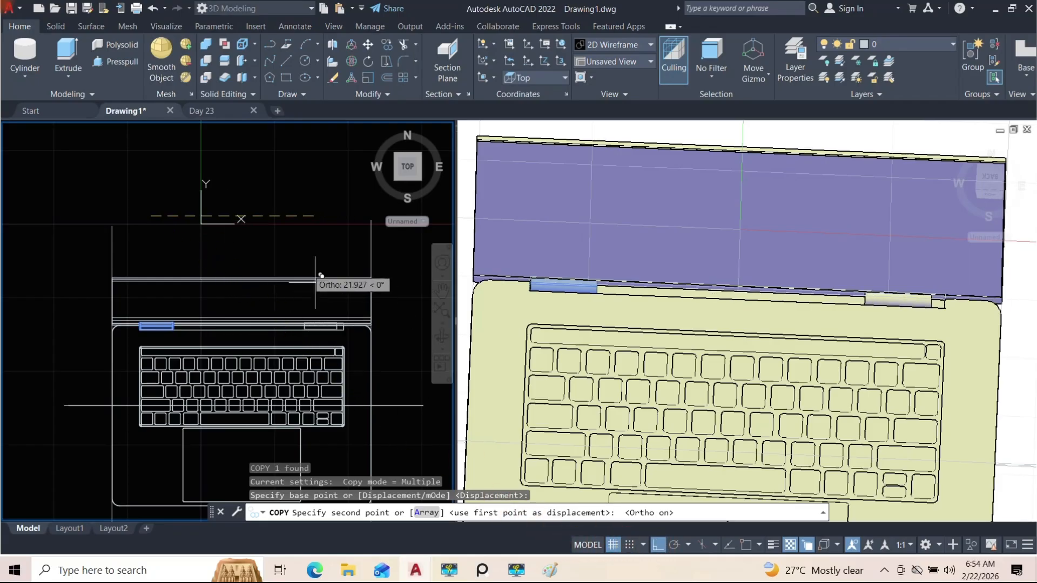
left_click(322, 206)
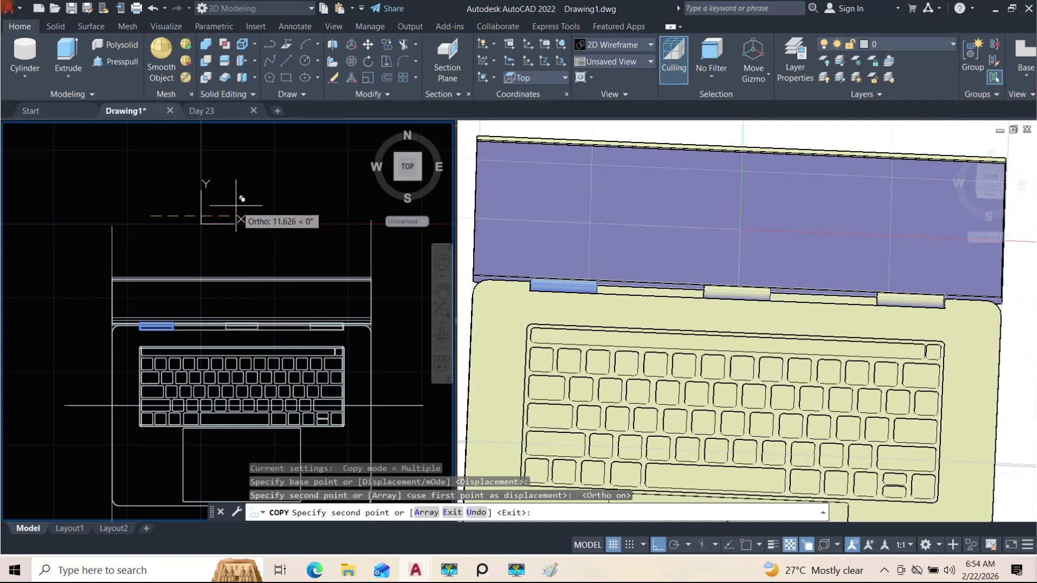
left_click(230, 205)
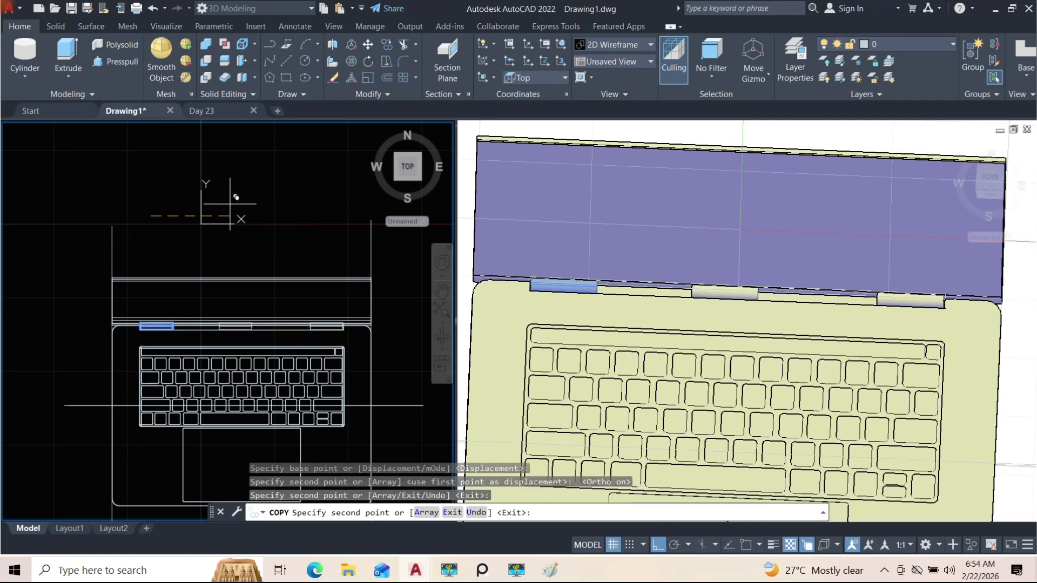
key("Escape")
scroll(241, 328, "up", 4)
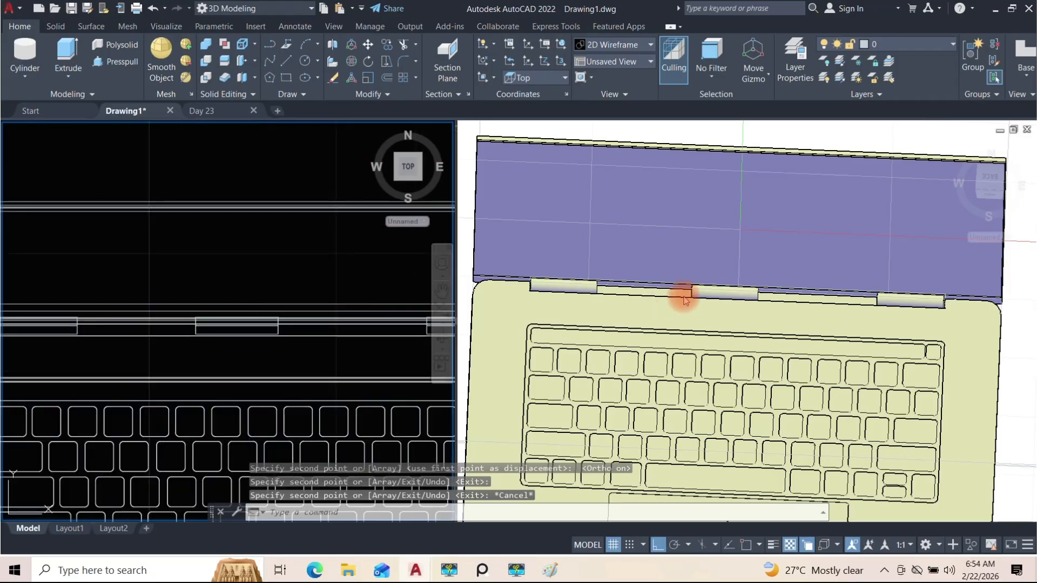
middle_click_drag(762, 303, 693, 322, "shift")
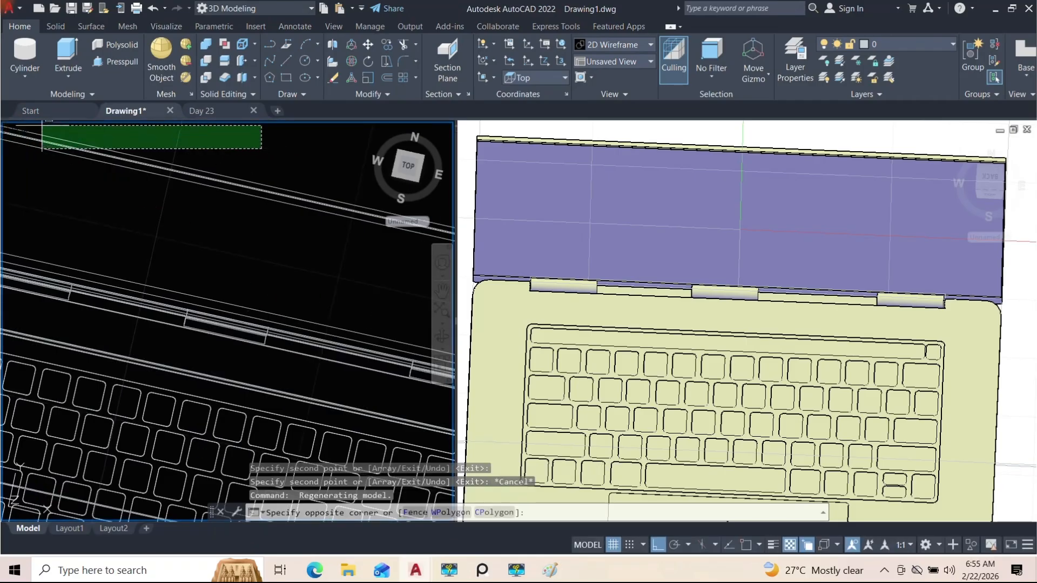
left_click(46, 131)
left_click(36, 132)
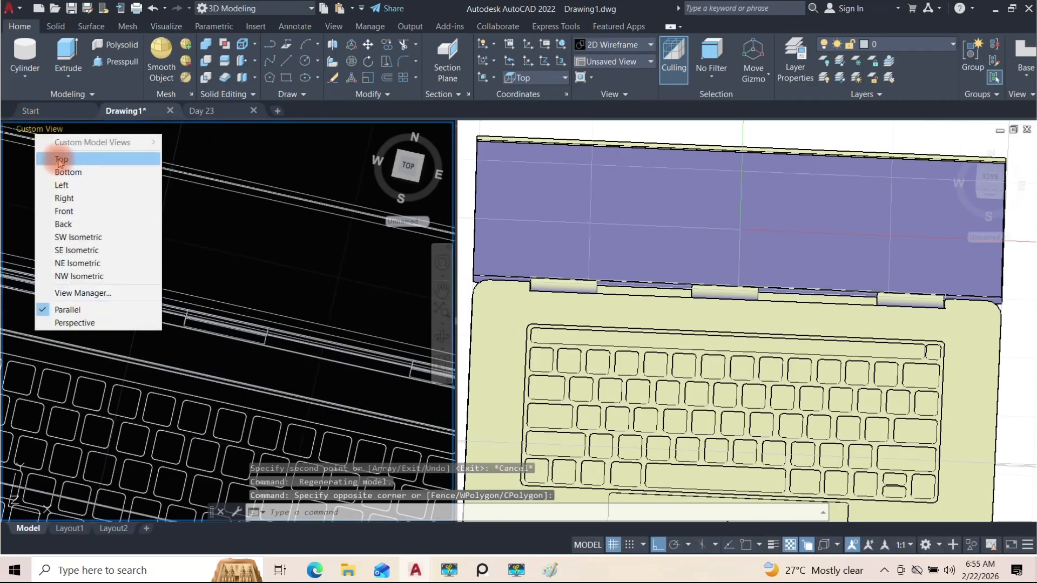
left_click(49, 155)
Isolate the three hinge cylinders between the base and the lid, hiding all other objects
left_click(635, 319)
middle_click_drag(681, 364, 544, 282, "shift")
scroll(803, 370, "up", 3)
scroll(855, 395, "up", 4)
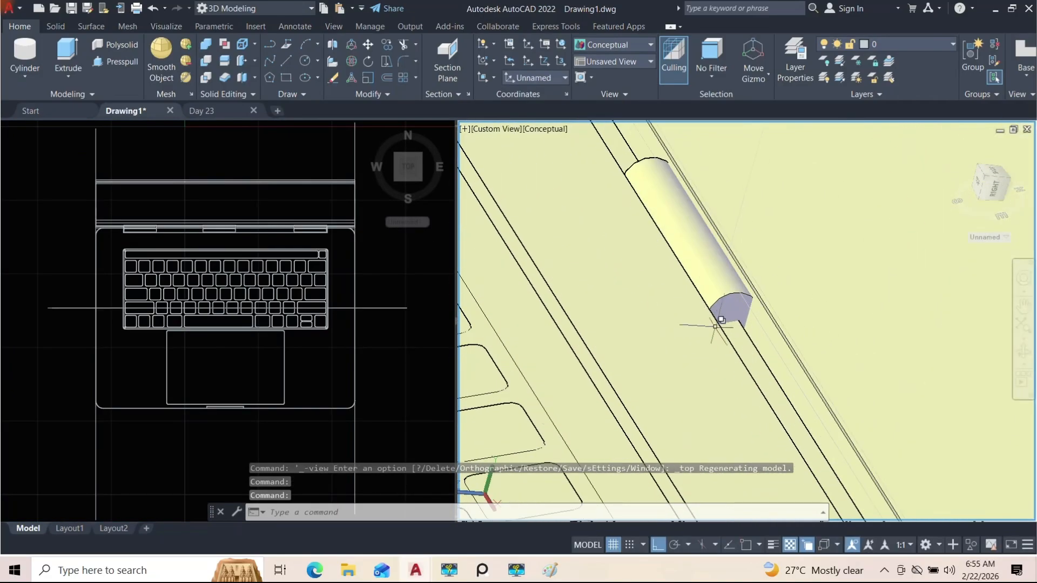
left_click(723, 303)
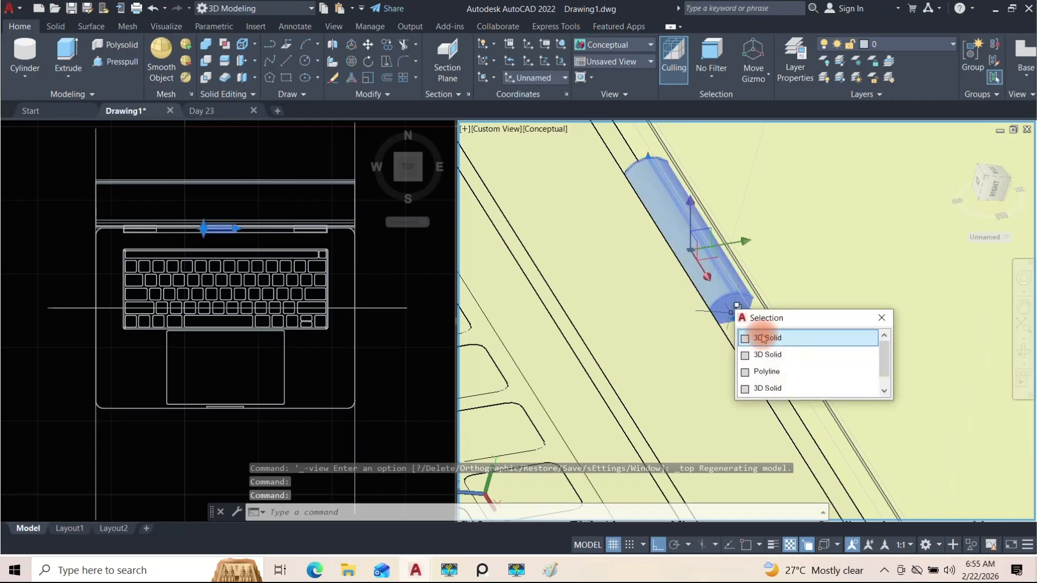
left_click(740, 335)
scroll(719, 336, "down", 3)
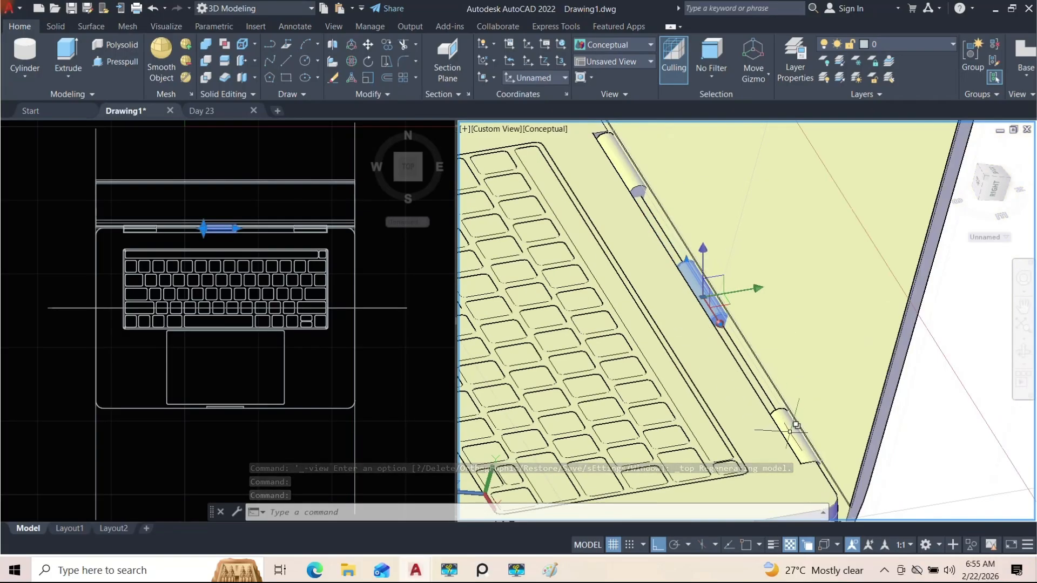
left_click(794, 426)
left_click(815, 475)
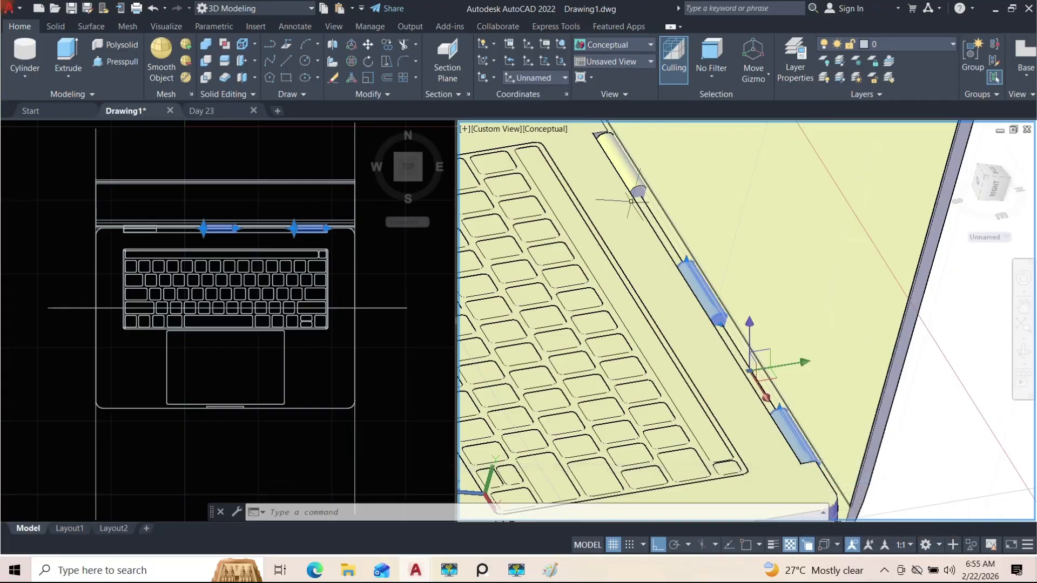
left_click(635, 172)
left_click(673, 223)
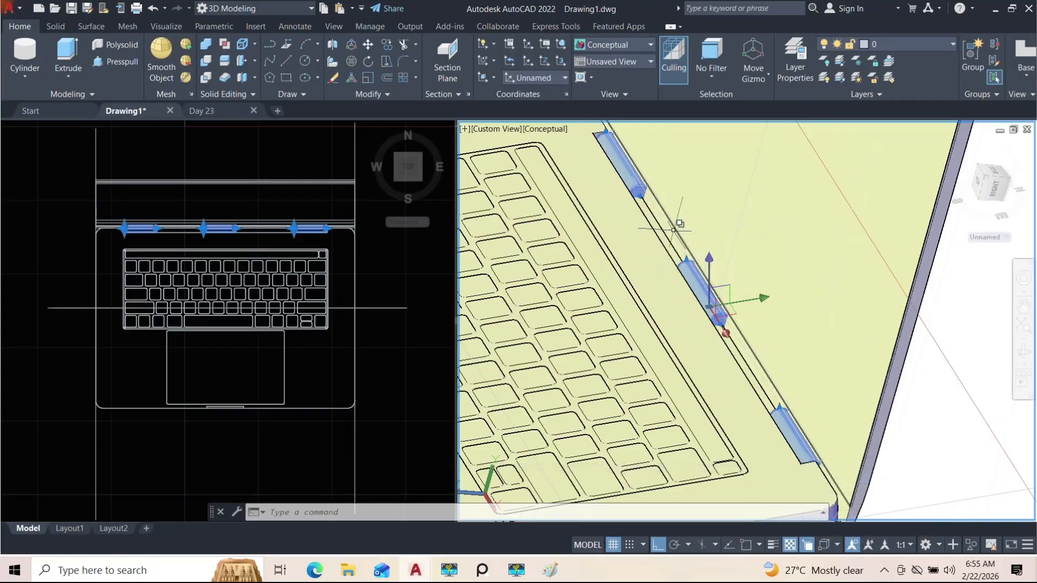
type("isolate")
key("Return")
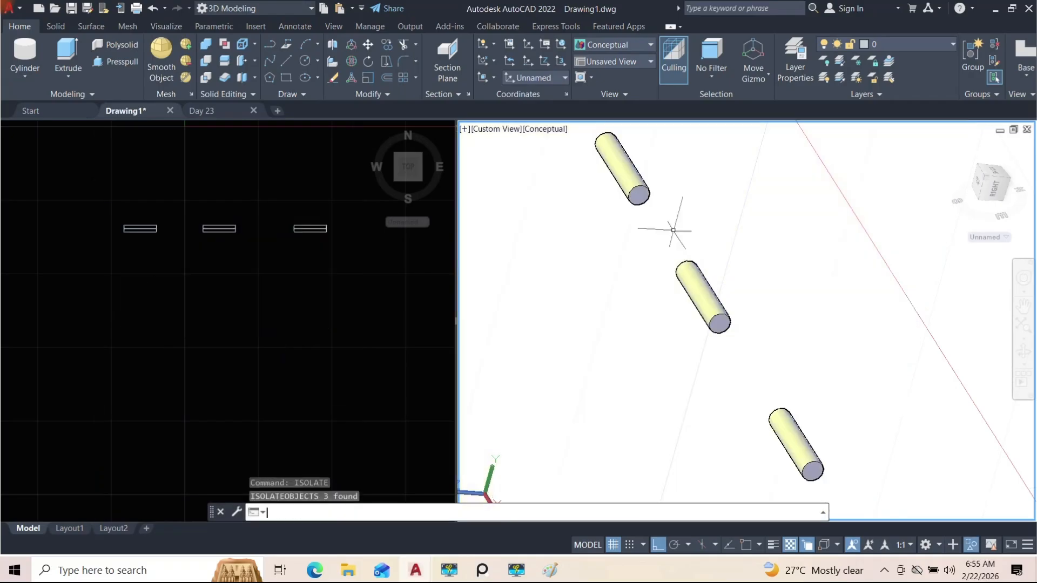
Extend the middle hinge cylinder with Presspull, pulling both of its end faces outward toward the two outer cylinders
middle_click_drag(730, 315, 694, 274)
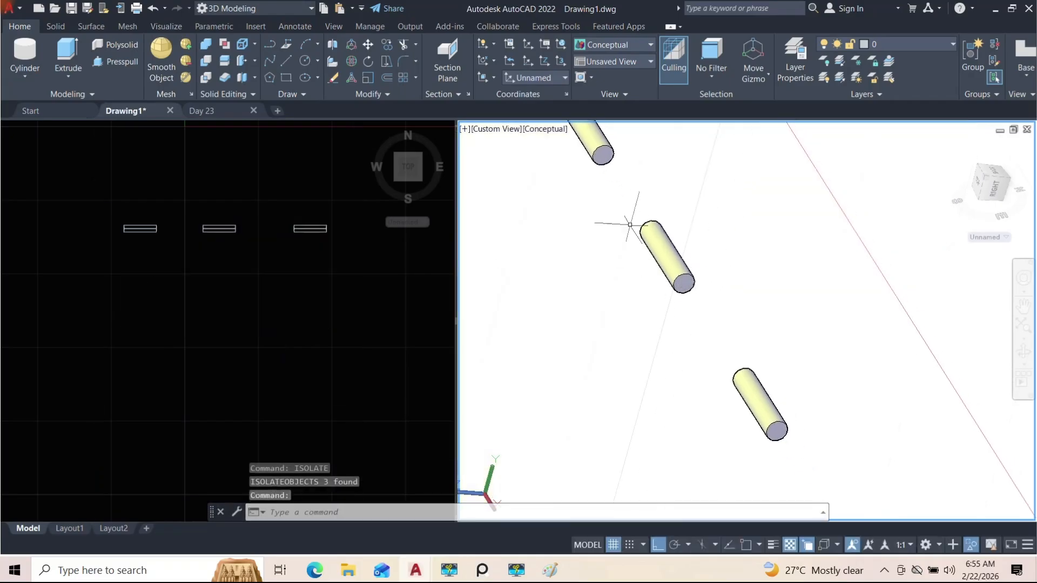
left_click(122, 62)
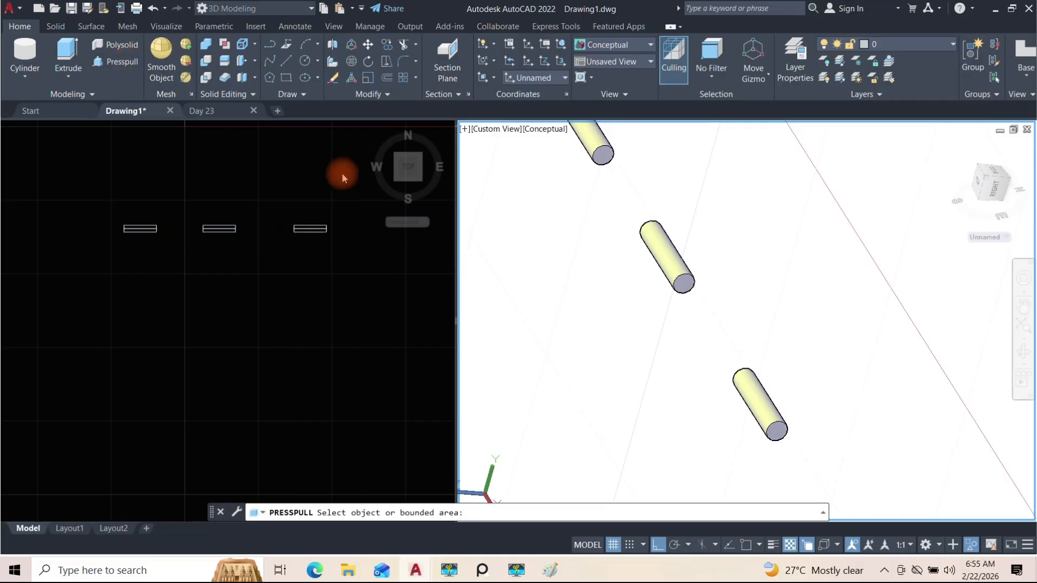
left_click(684, 282)
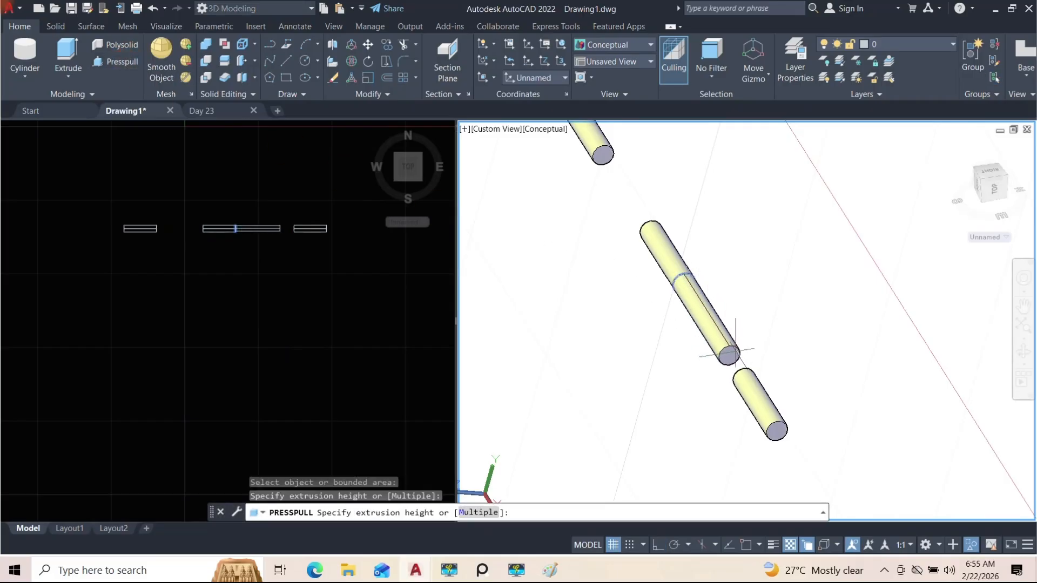
left_click(770, 355)
middle_click_drag(770, 355, 748, 281, "shift")
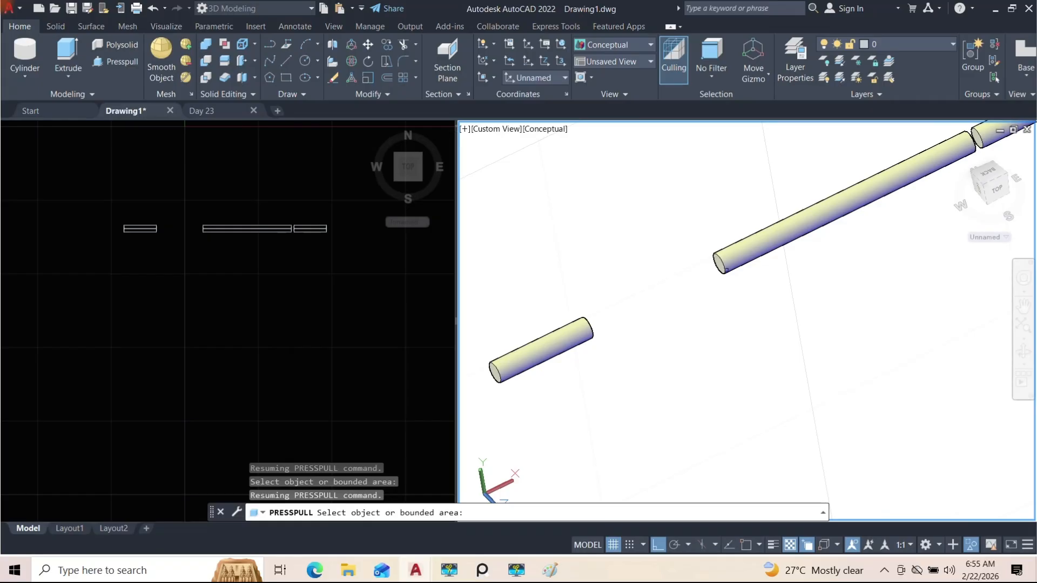
left_click(721, 265)
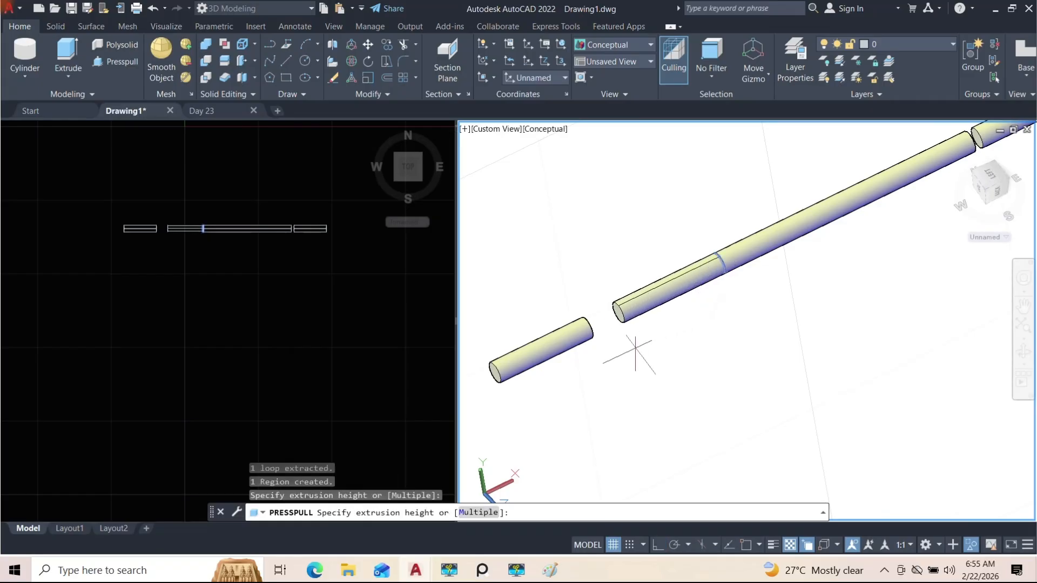
left_click(609, 372)
Presspull the end face at the small remaining gap so the middle cylinder meets the neighbouring outer cylinder
middle_click_drag(608, 368, 750, 311, "shift")
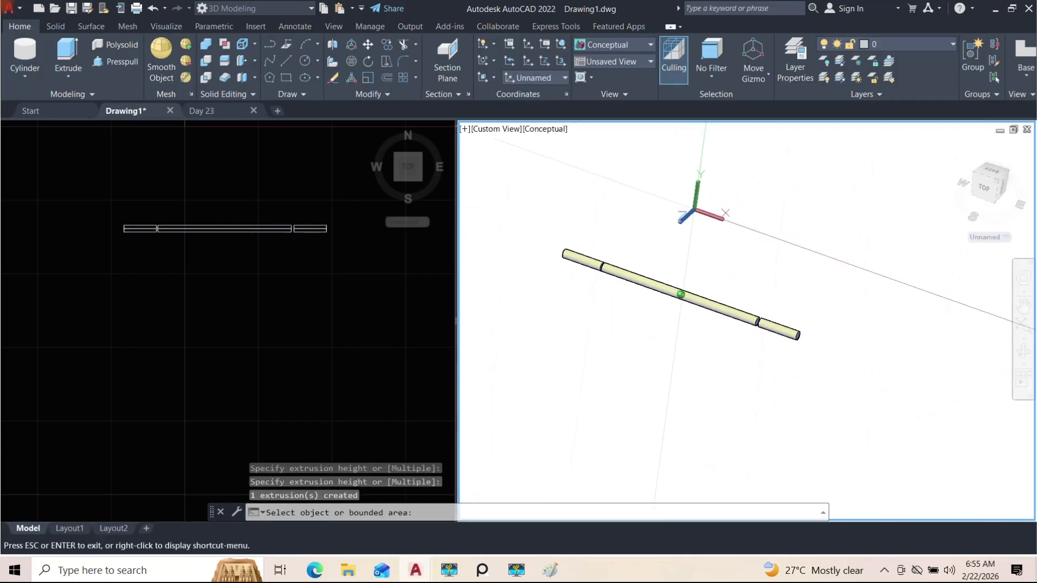
scroll(752, 310, "up", 7)
left_click(769, 376)
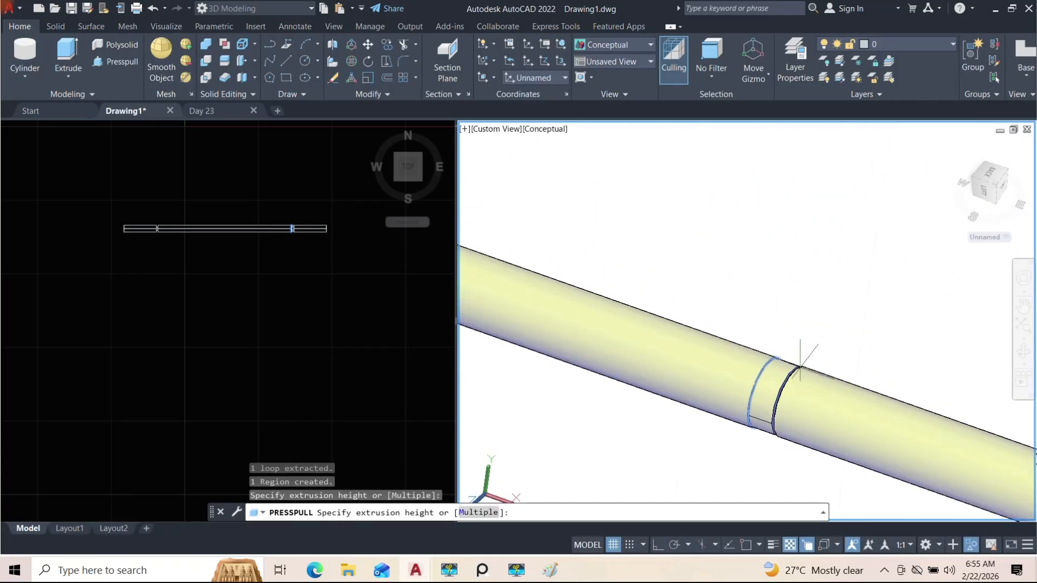
left_click(800, 323)
scroll(756, 341, "down", 5)
middle_click_drag(750, 346, 676, 331, "shift")
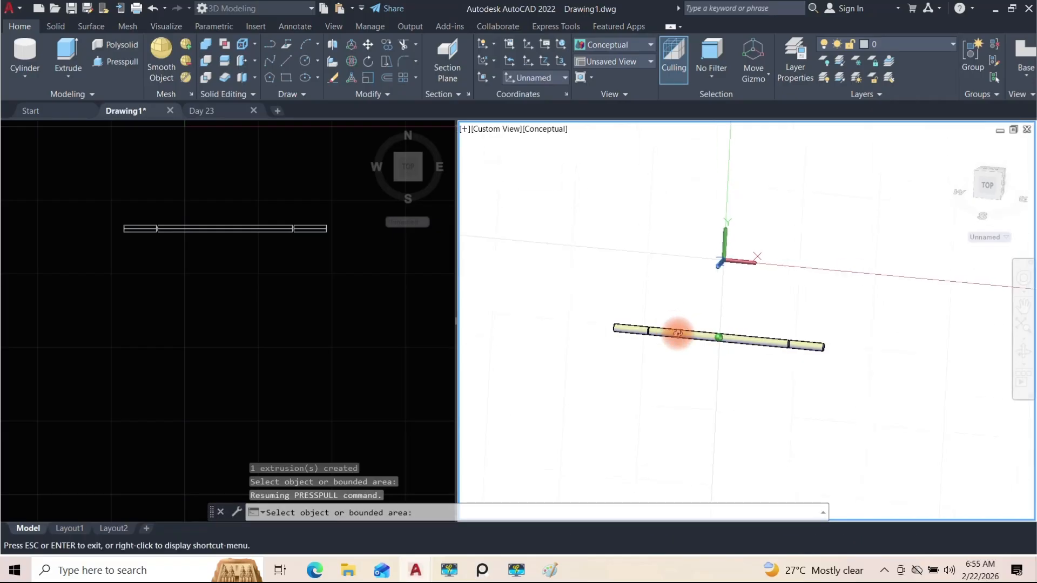
key("Escape")
End the object isolation with UNISOLATE to bring back the whole laptop
type("unis")
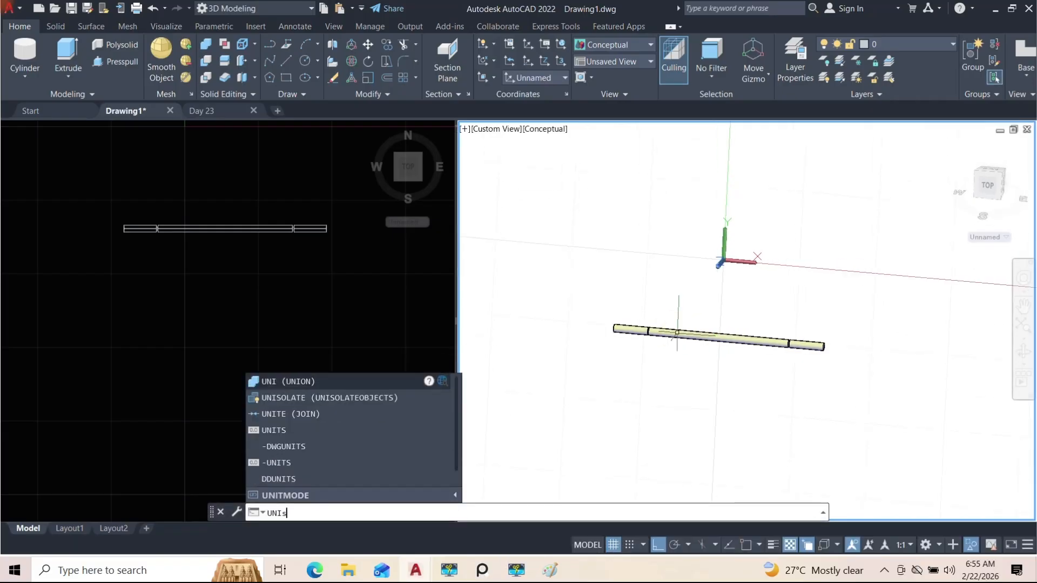
type("olate")
key("Return")
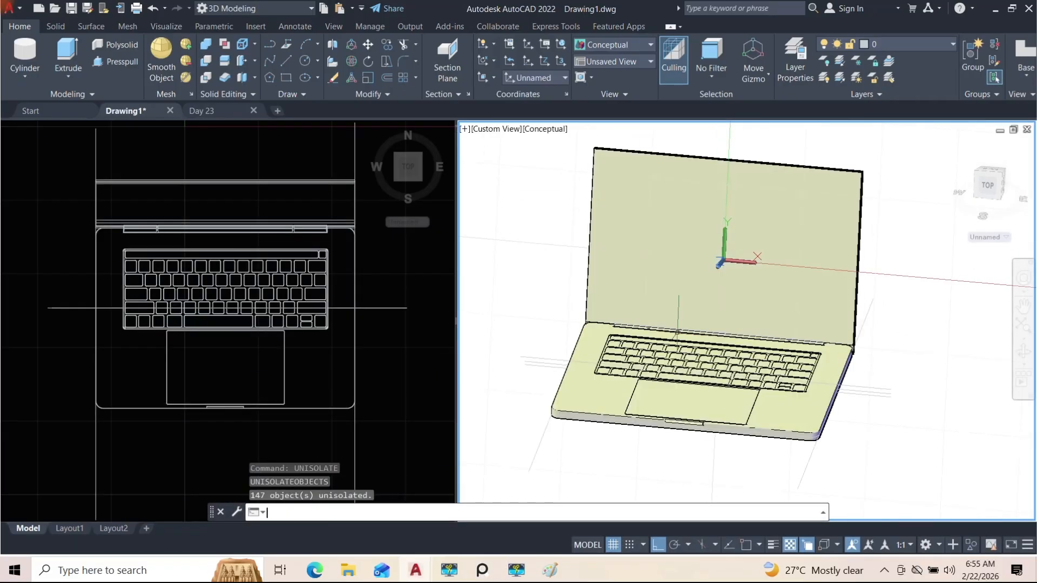
Align the UCS to the outer back face of the lid and set the shaded viewport to that UCS's top view
middle_click_drag(709, 363, 616, 270, "shift")
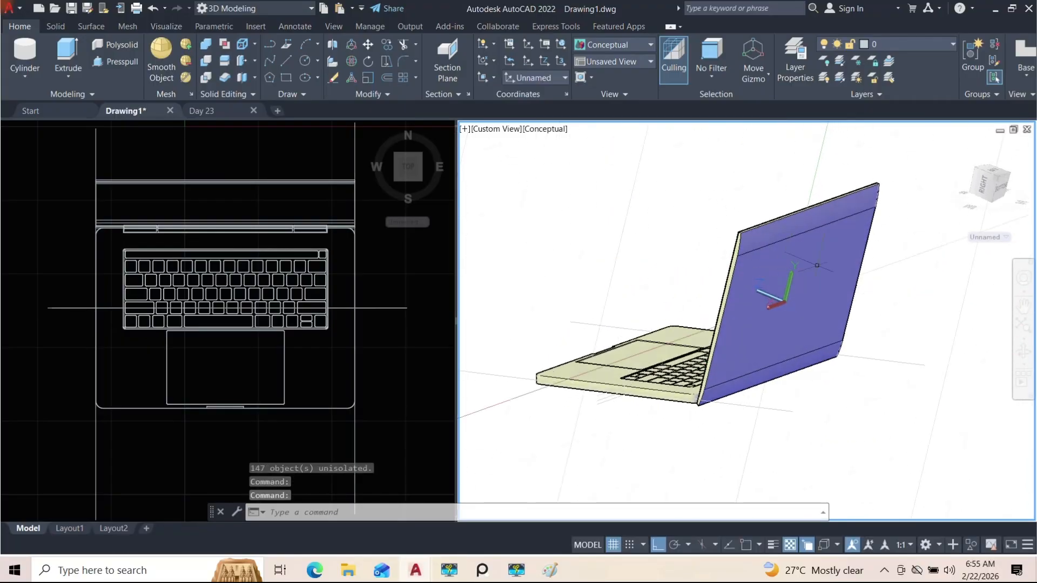
middle_click_drag(786, 290, 754, 301, "shift")
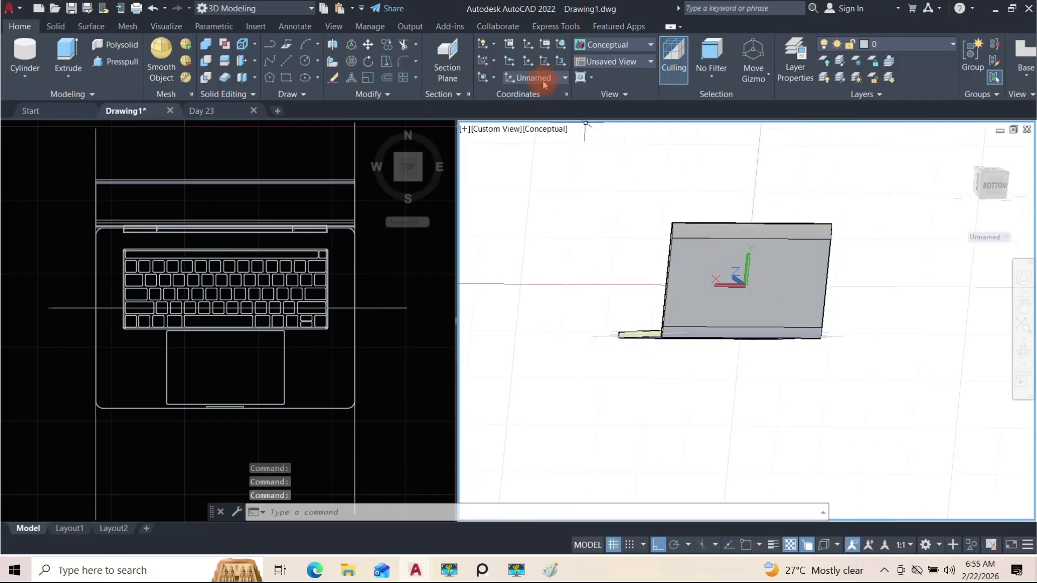
left_click(487, 80)
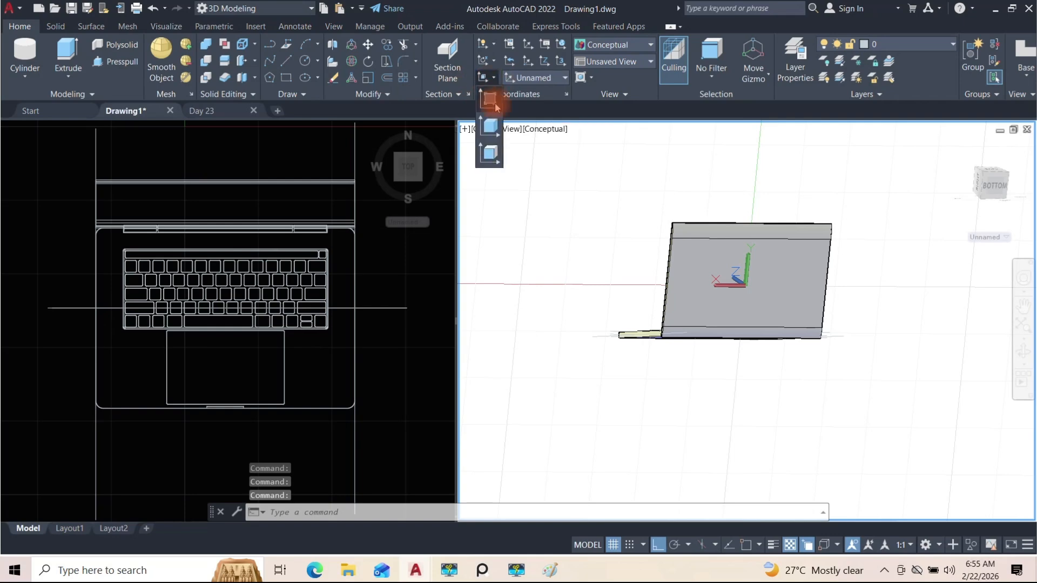
left_click(490, 155)
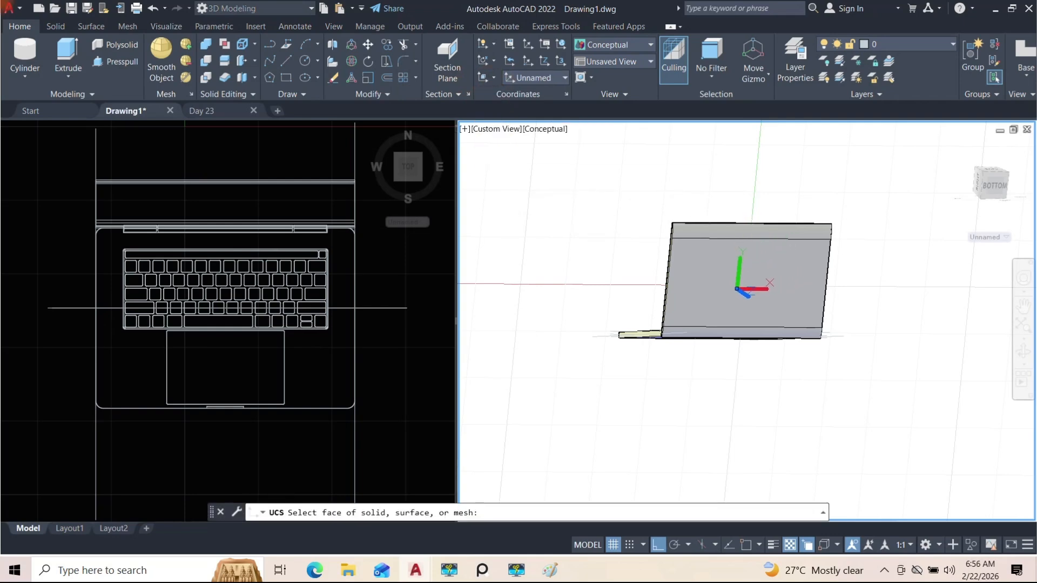
left_click(736, 289)
key("Return")
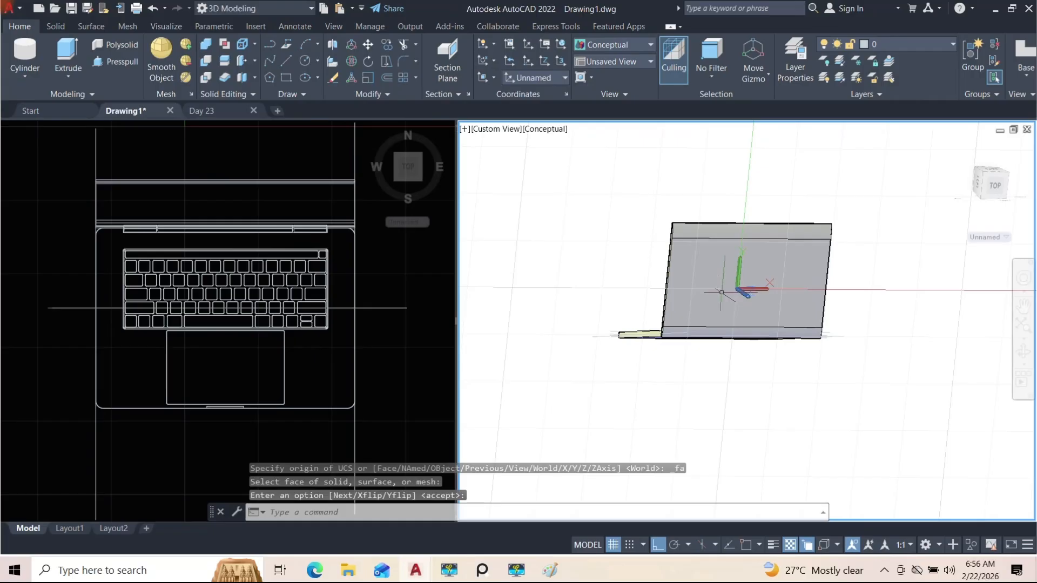
left_click(993, 184)
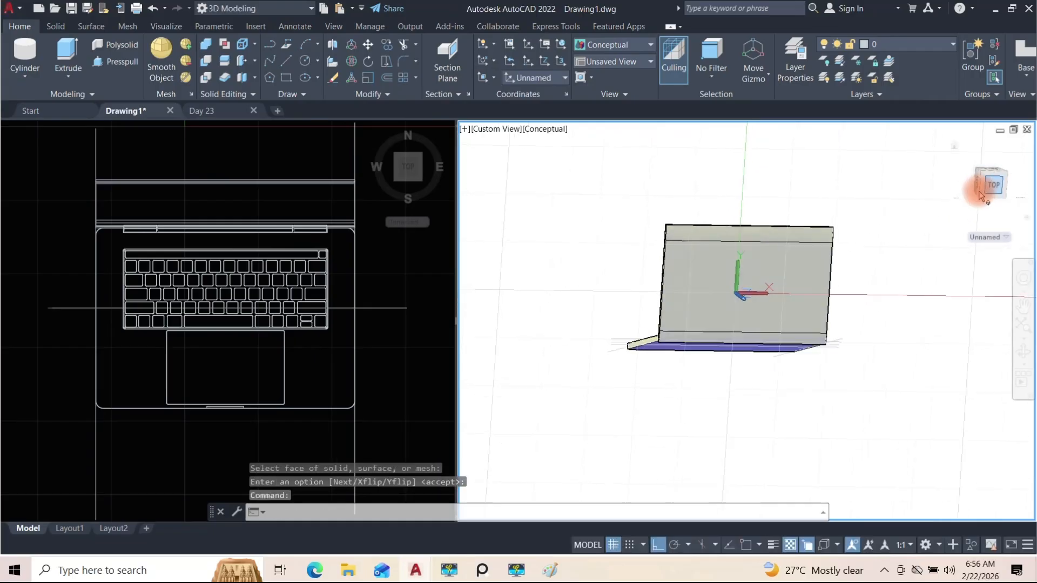
scroll(794, 298, "up", 3)
middle_click_drag(776, 294, 753, 264)
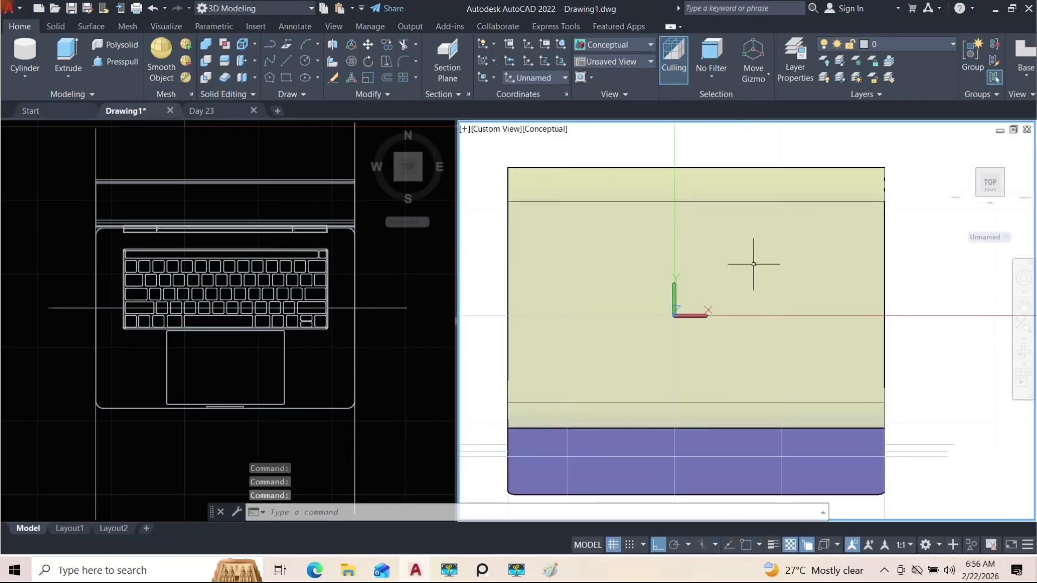
In the Day 23 drawing, copy the Apple logo's body and leaf outlines to the clipboard
left_click(202, 111)
scroll(454, 253, "up", 3)
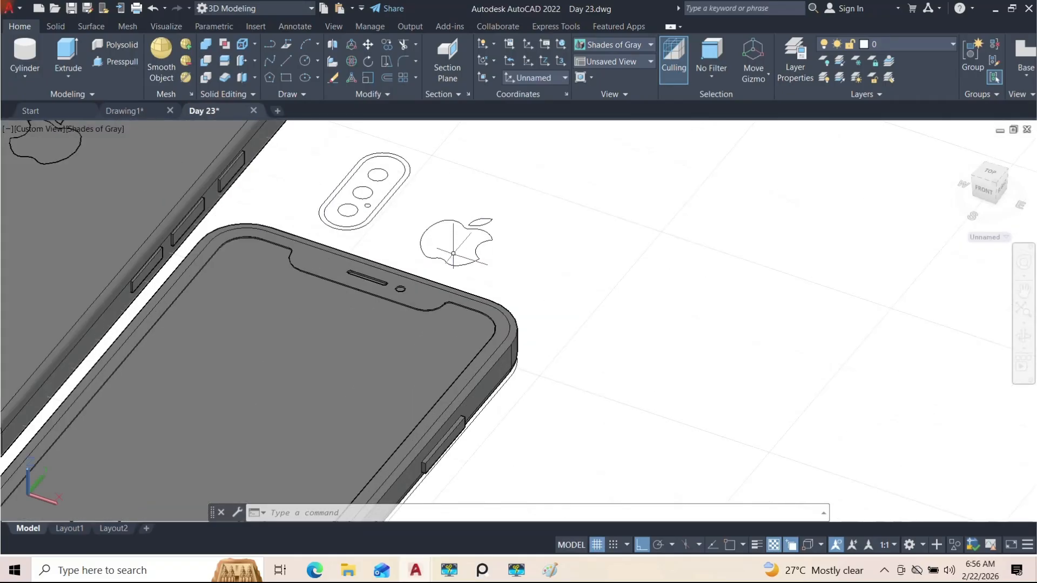
scroll(454, 254, "up", 2)
left_click(504, 270)
left_click(471, 287)
left_click(527, 186)
left_click(507, 174)
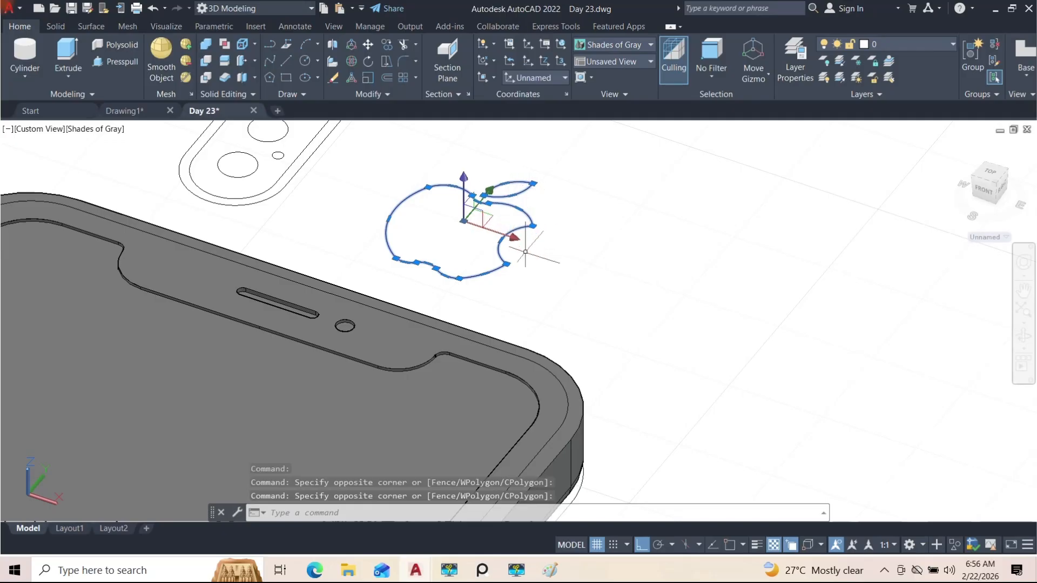
middle_click_drag(555, 233, 557, 258)
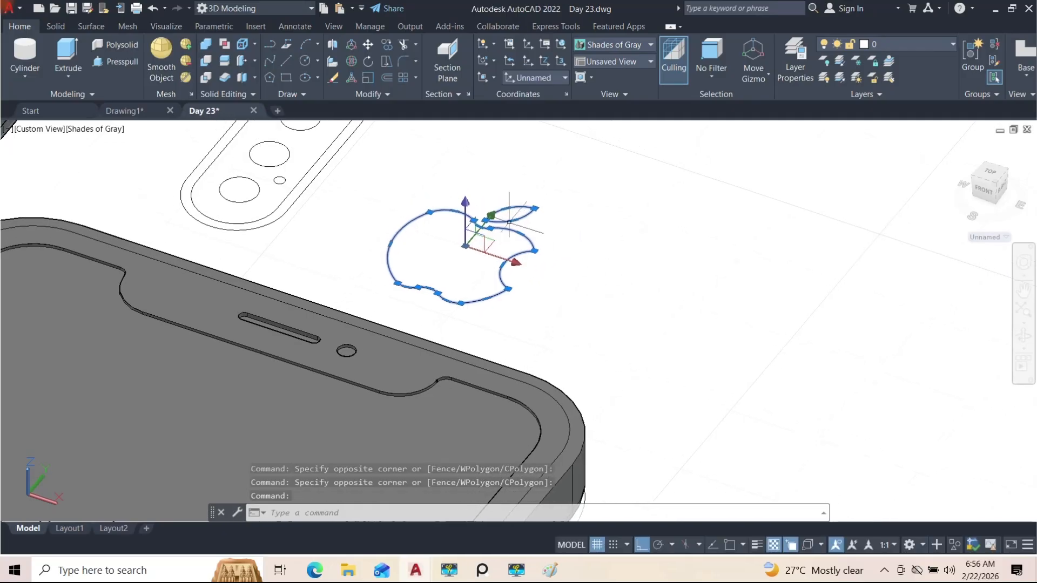
left_click(535, 251)
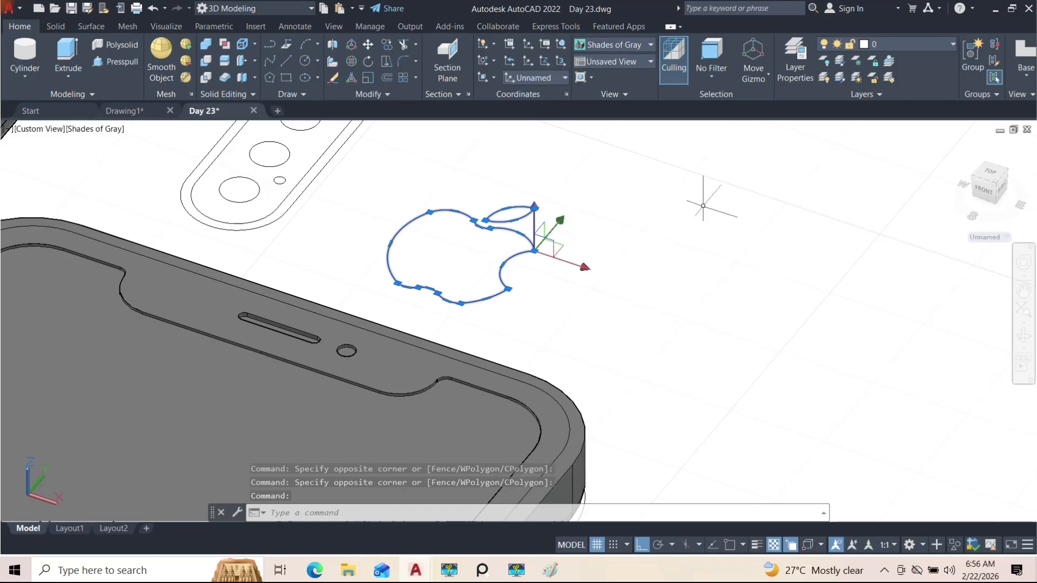
left_click(324, 9)
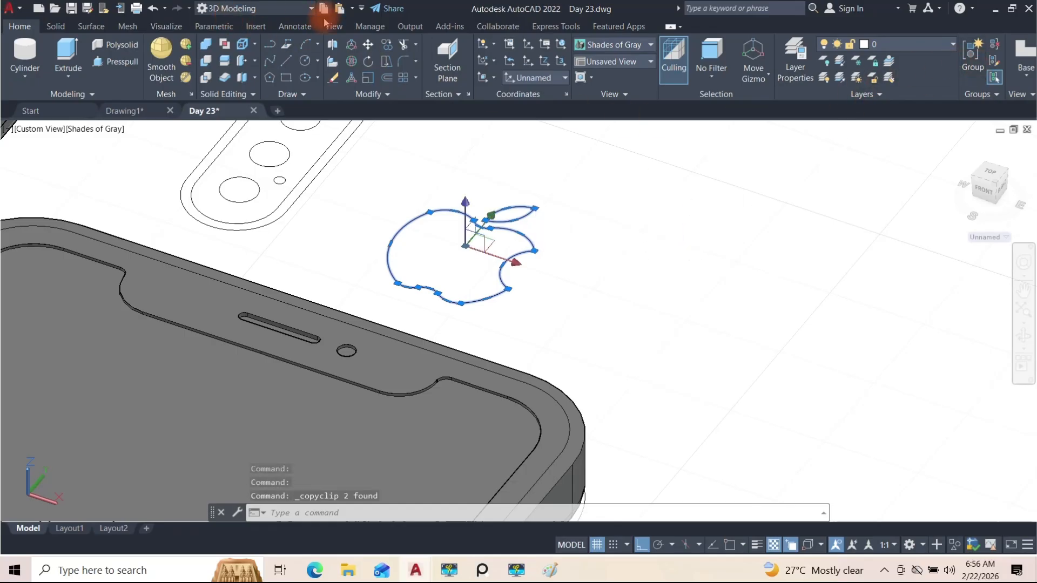
Paste the Apple logo outlines into Drawing1, in the empty space beside the laptop lid
left_click(126, 111)
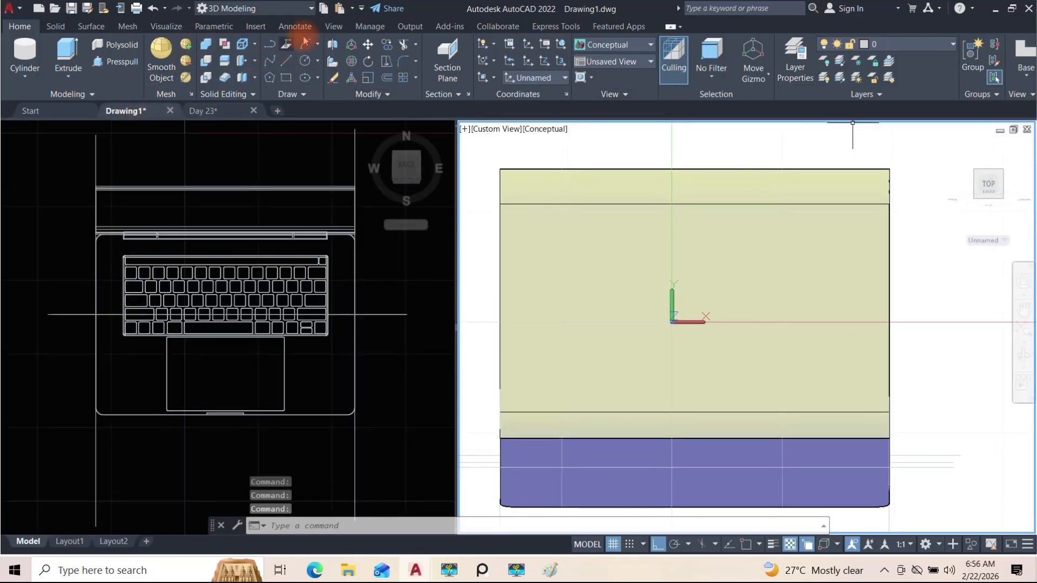
left_click(339, 8)
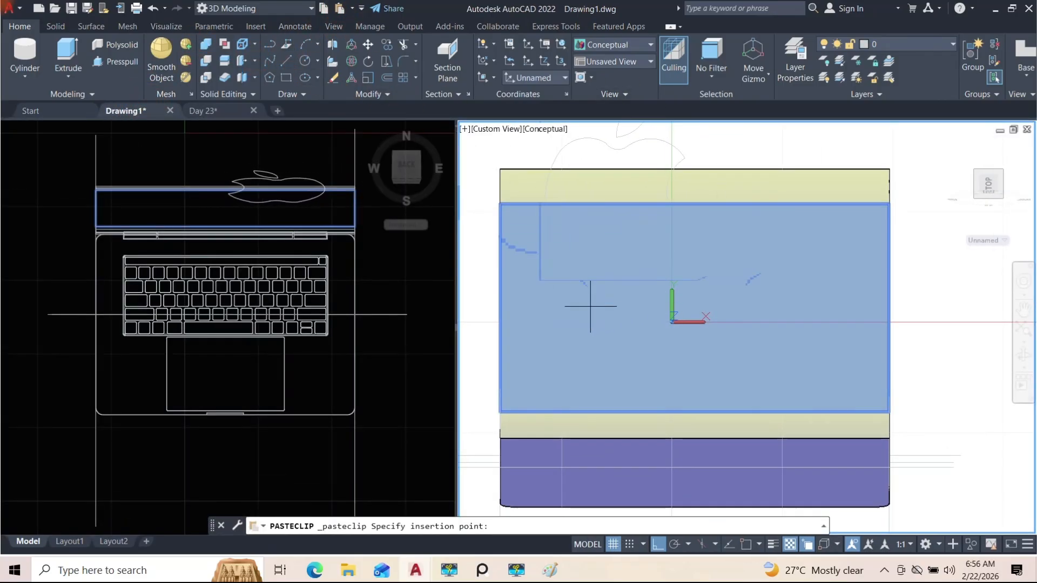
scroll(622, 361, "down", 6)
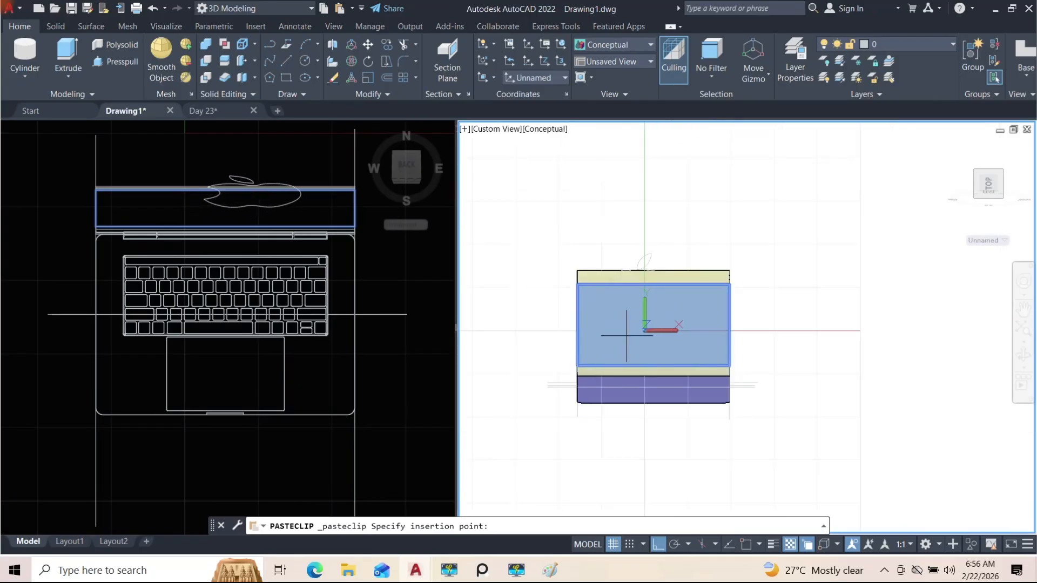
scroll(724, 350, "up", 4)
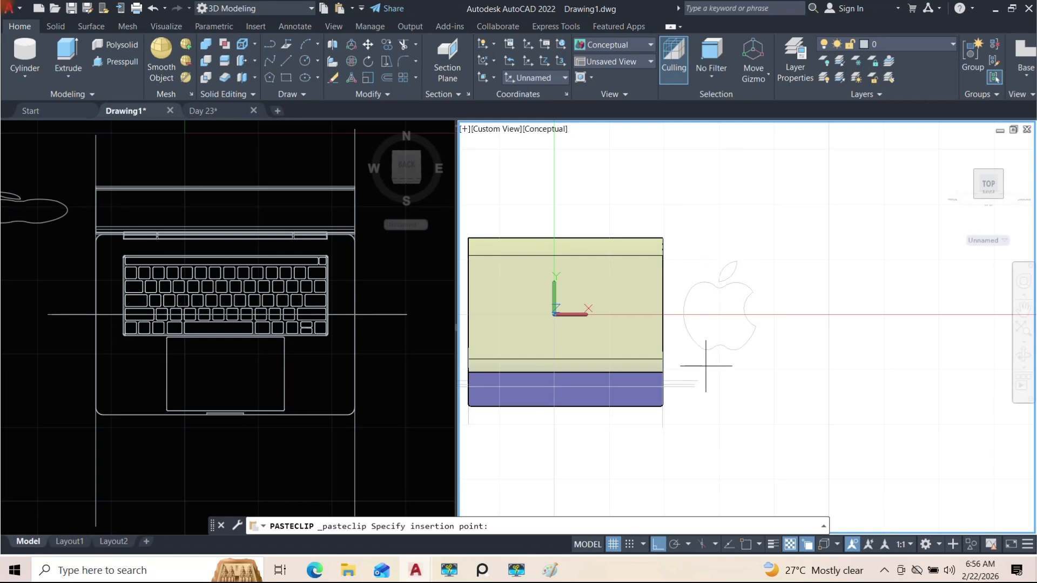
left_click(710, 360)
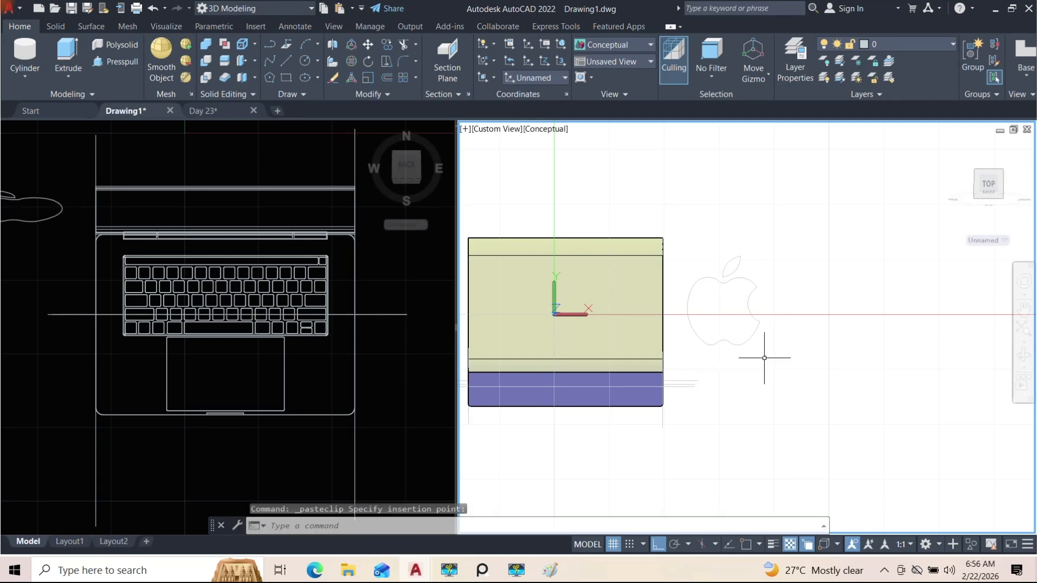
Scale both Apple logo outlines down to roughly a third of their size from a base point inside the apple
scroll(727, 317, "up", 2)
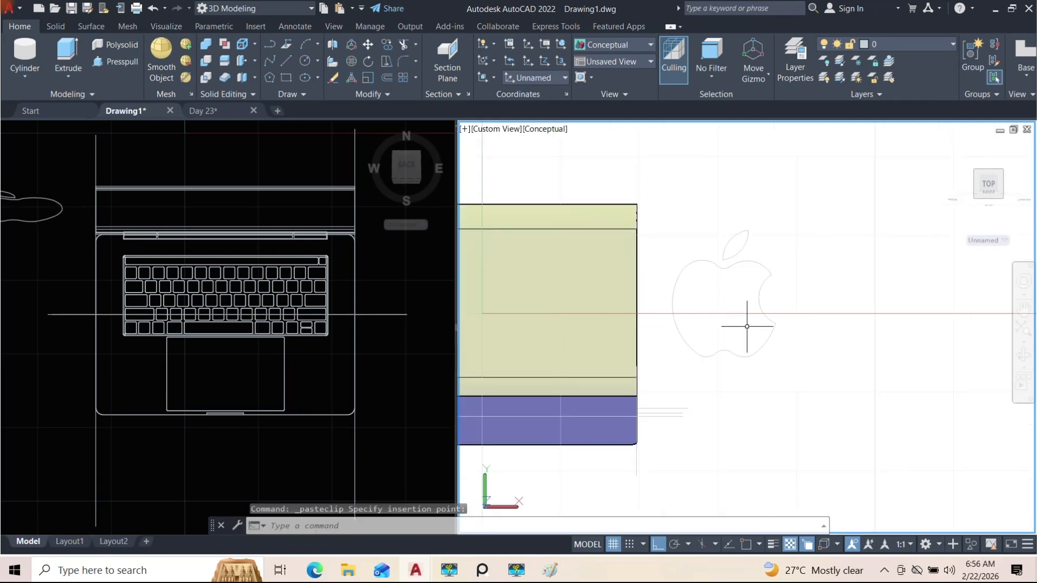
left_click(786, 381)
left_click(677, 207)
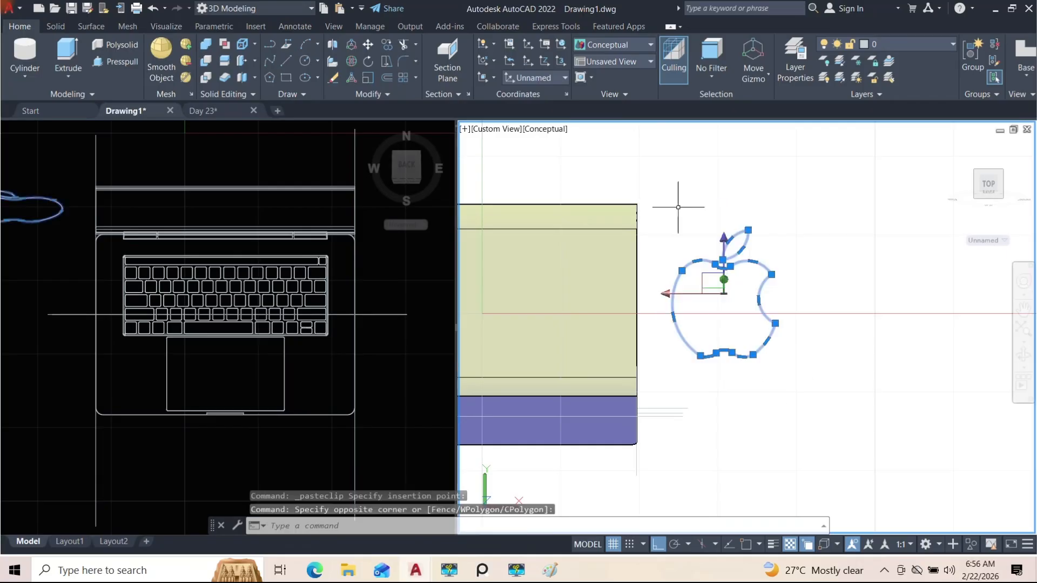
type("SC")
key("Return")
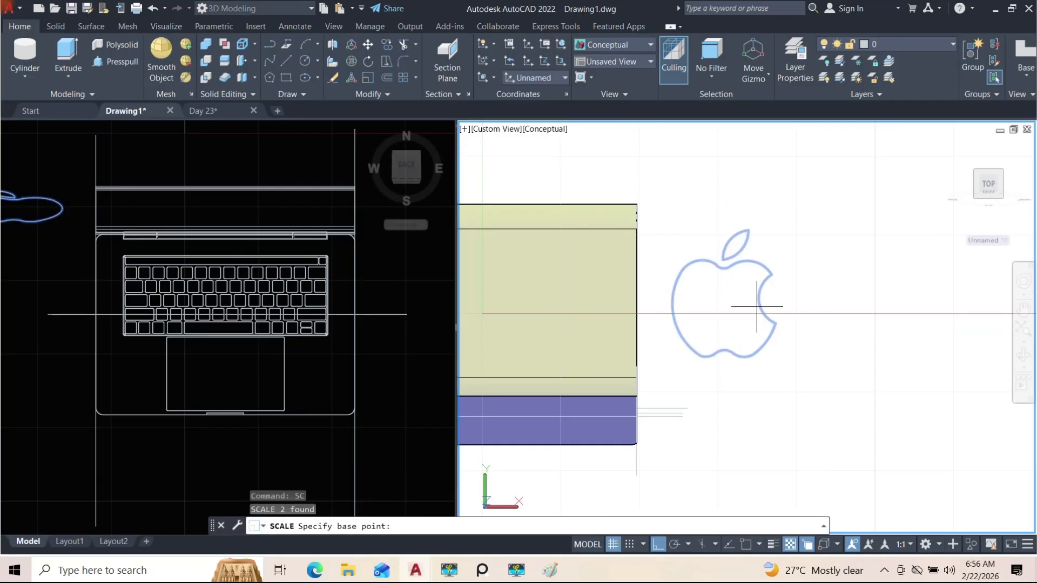
left_click(719, 304)
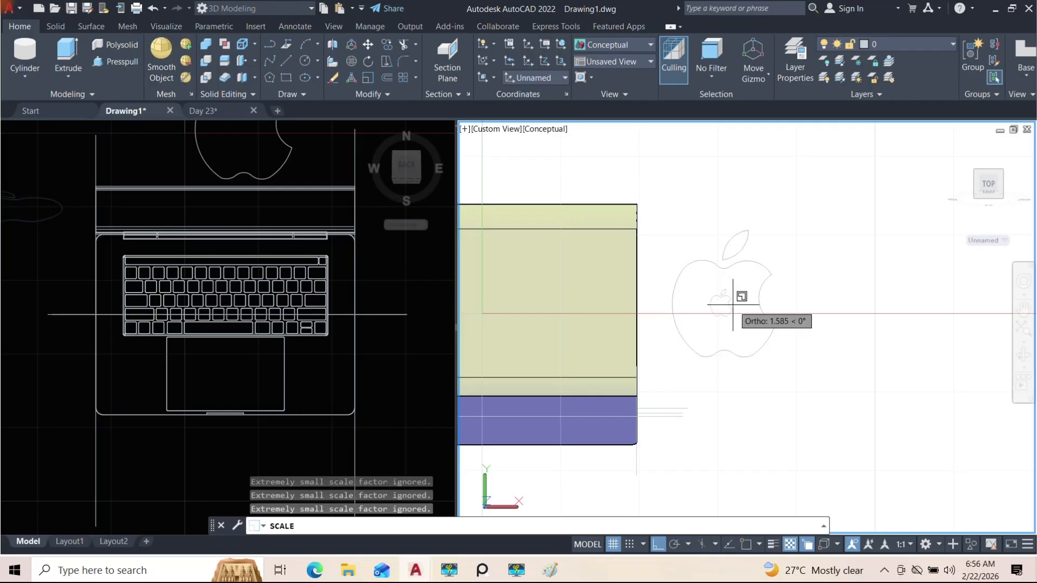
key("Escape")
Move the scaled Apple logo outlines horizontally onto the middle area of the laptop lid
left_click(745, 327)
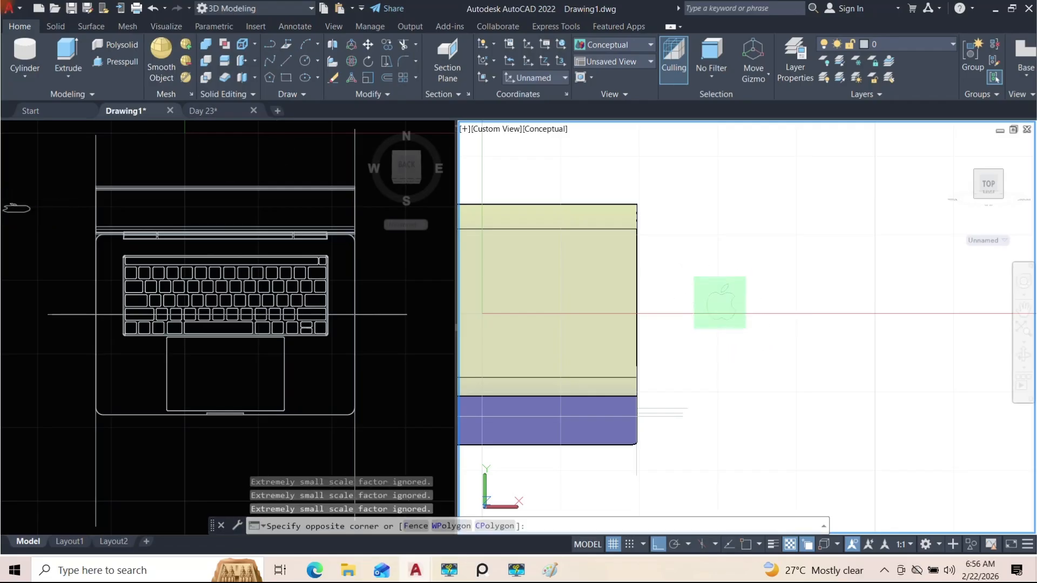
left_click(714, 306)
type("m")
key("space")
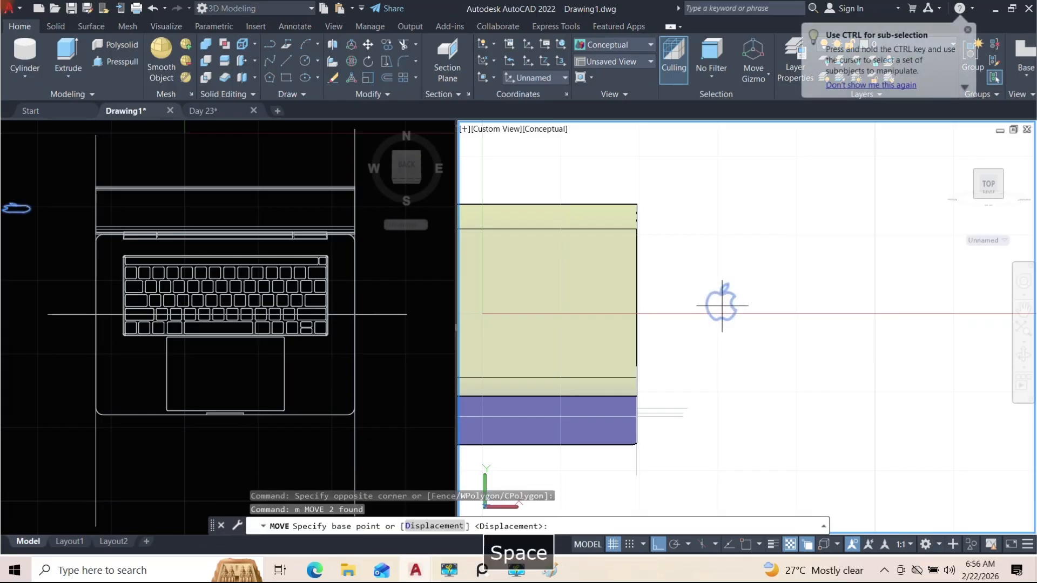
left_click(722, 302)
middle_click_drag(512, 302, 710, 297)
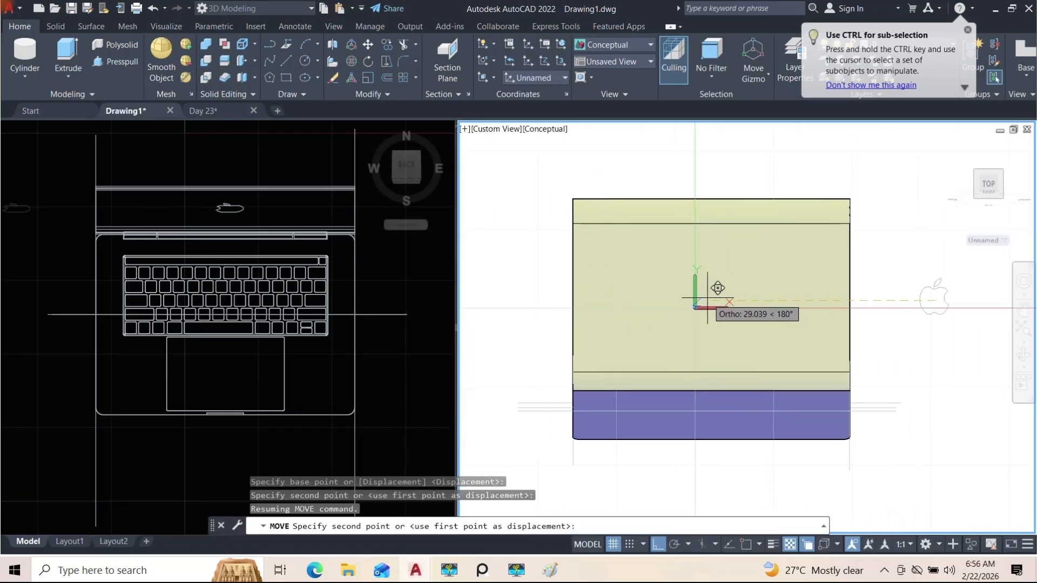
left_click(702, 301)
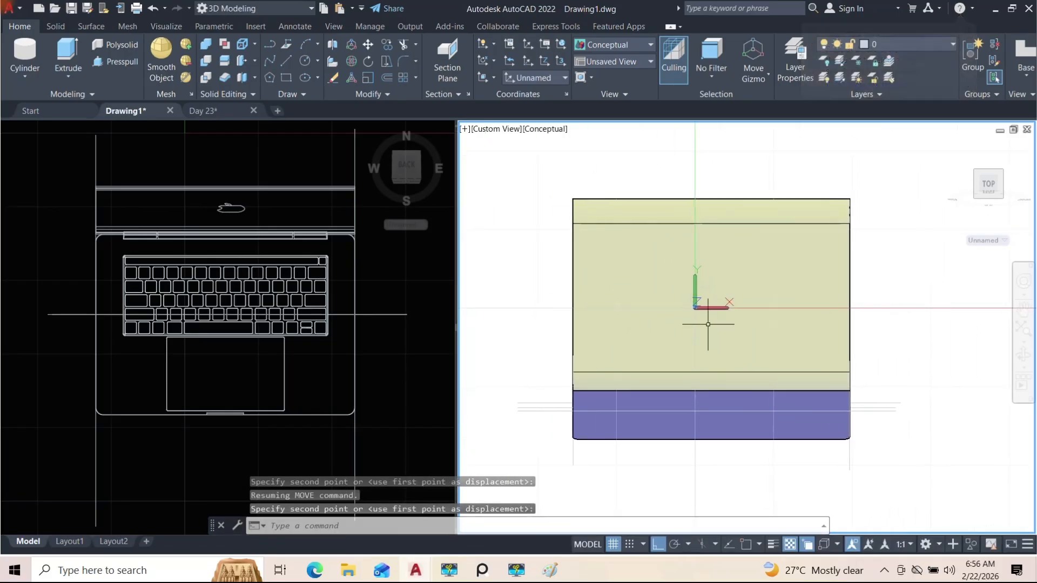
Switch the shaded viewport to 2D Wireframe and show the lid from the current UCS's top view
left_click(543, 131)
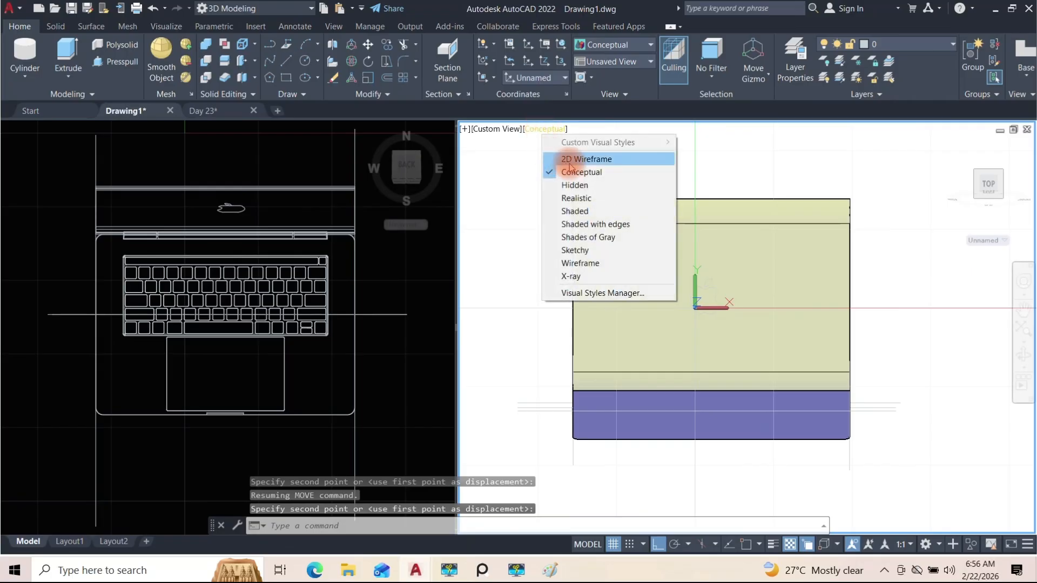
left_click(541, 157)
middle_click_drag(675, 314, 674, 348, "shift")
scroll(700, 349, "up", 3)
left_click(988, 186)
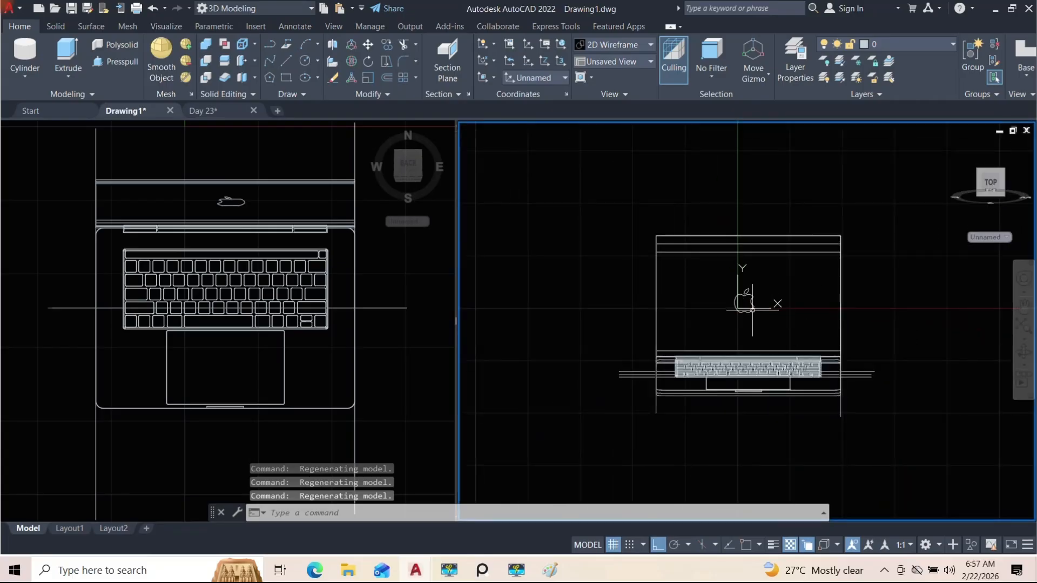
Restore the World UCS in the wireframe viewport
middle_click_drag(692, 265, 908, 261, "shift")
left_click(526, 78)
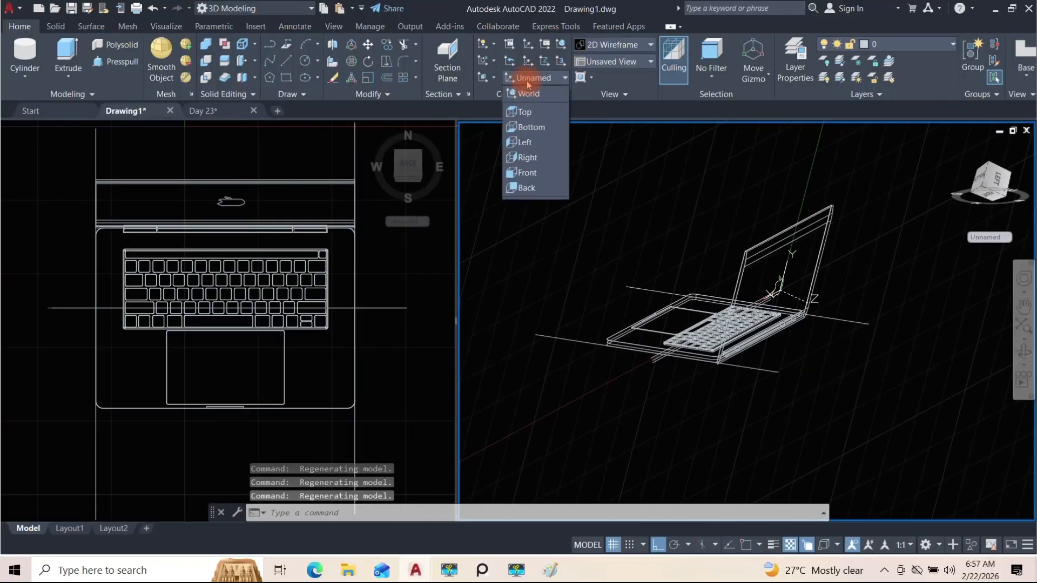
left_click(527, 94)
mouse_move(680, 281)
middle_mouse_down("shift")
mouse_move(752, 301)
mouse_move(745, 267)
middle_mouse_up("shift")
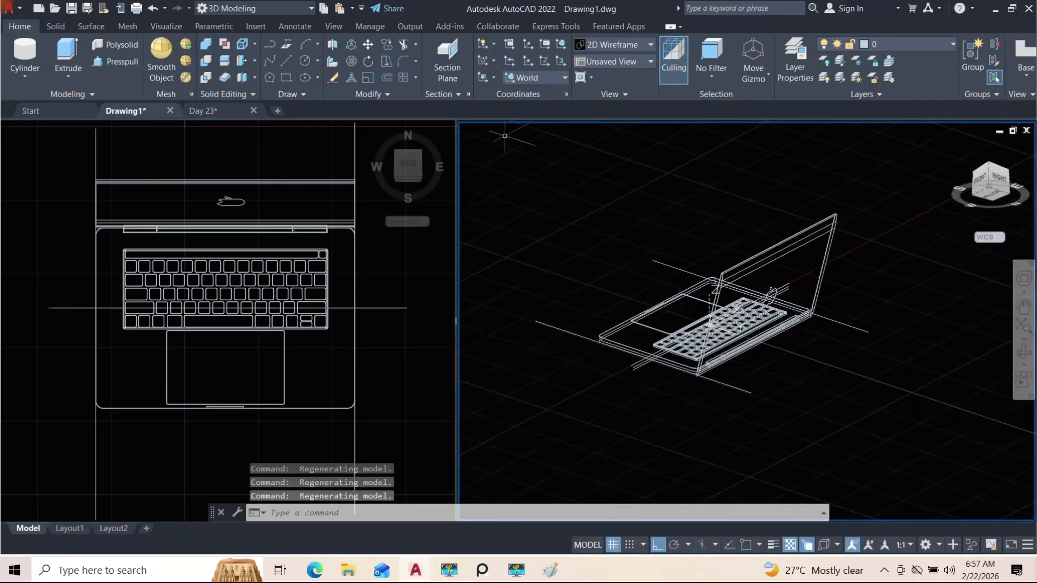
Set the viewport to the X-Ray visual style and show the laptop from the back
left_click(544, 133)
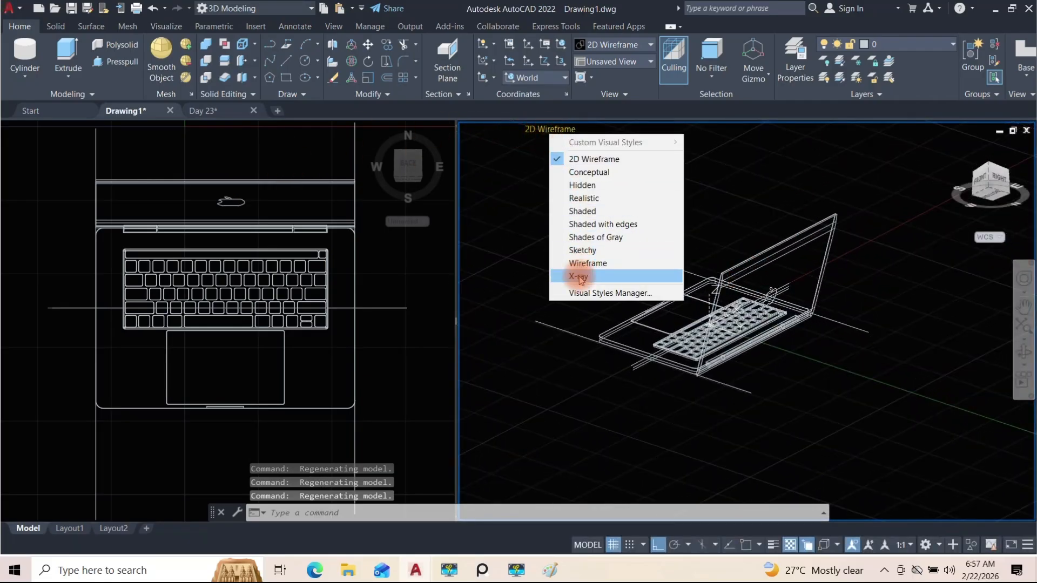
left_click(580, 277)
middle_click_drag(756, 270, 670, 305, "shift")
scroll(759, 307, "up", 3)
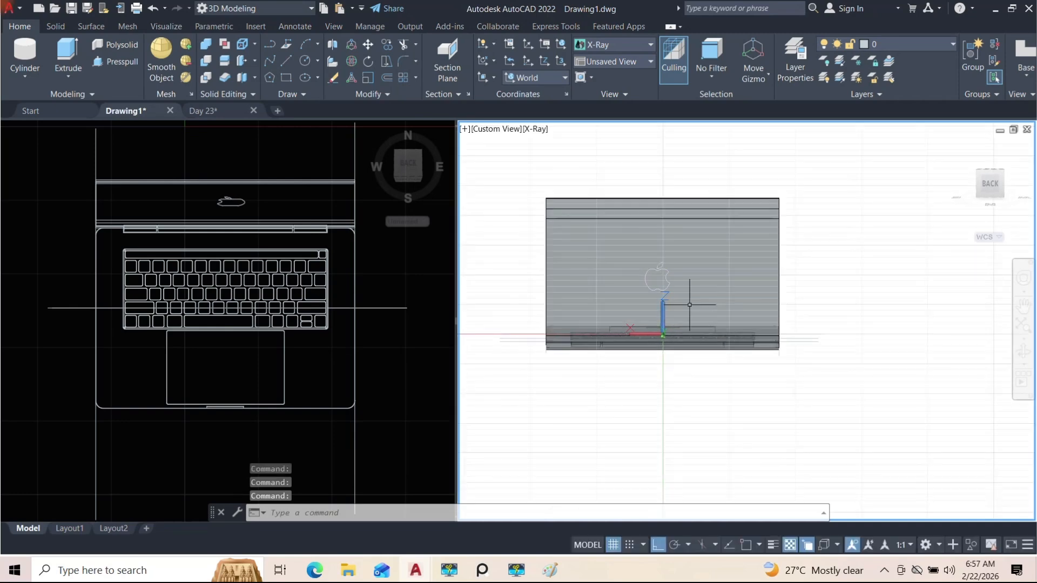
left_click(990, 185)
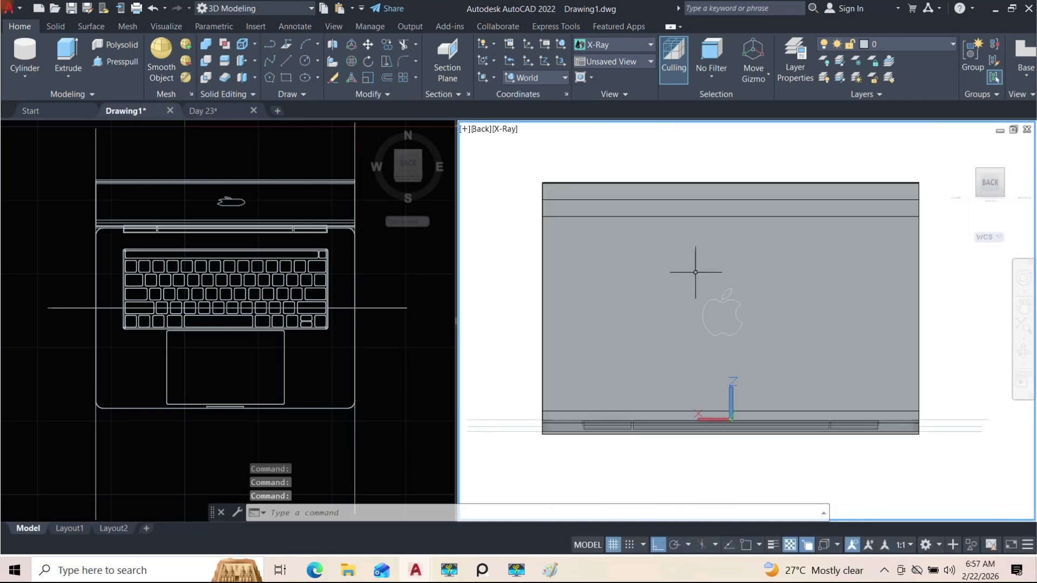
left_click(696, 272)
left_click(696, 156)
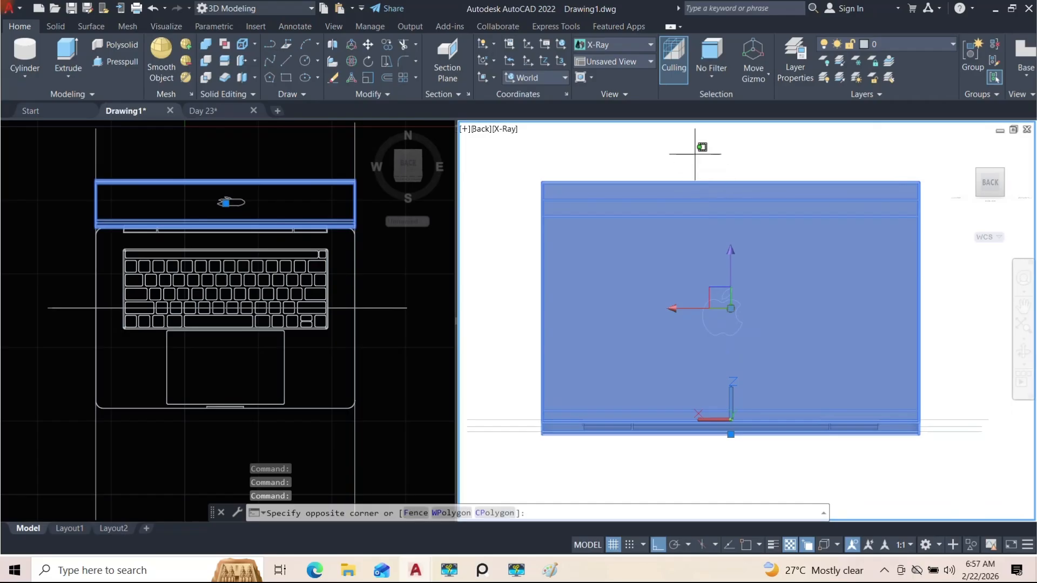
key("Escape")
key("Escape")
Align the UCS to the lid's outer back face and show the lid from that UCS's top view
middle_click_drag(706, 365, 810, 381, "shift")
left_click(495, 79)
left_click(493, 158)
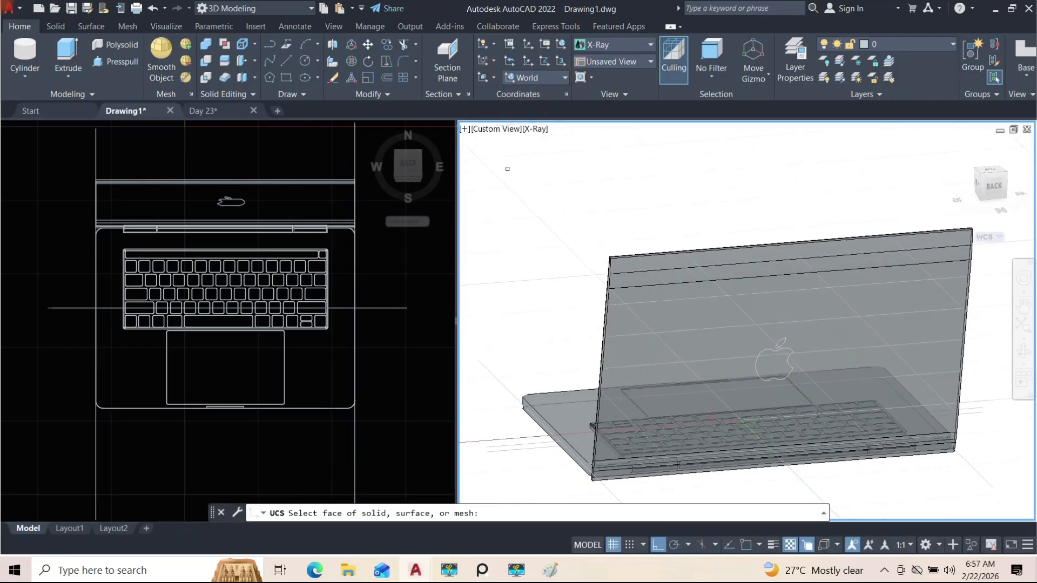
left_click(823, 346)
key("Return")
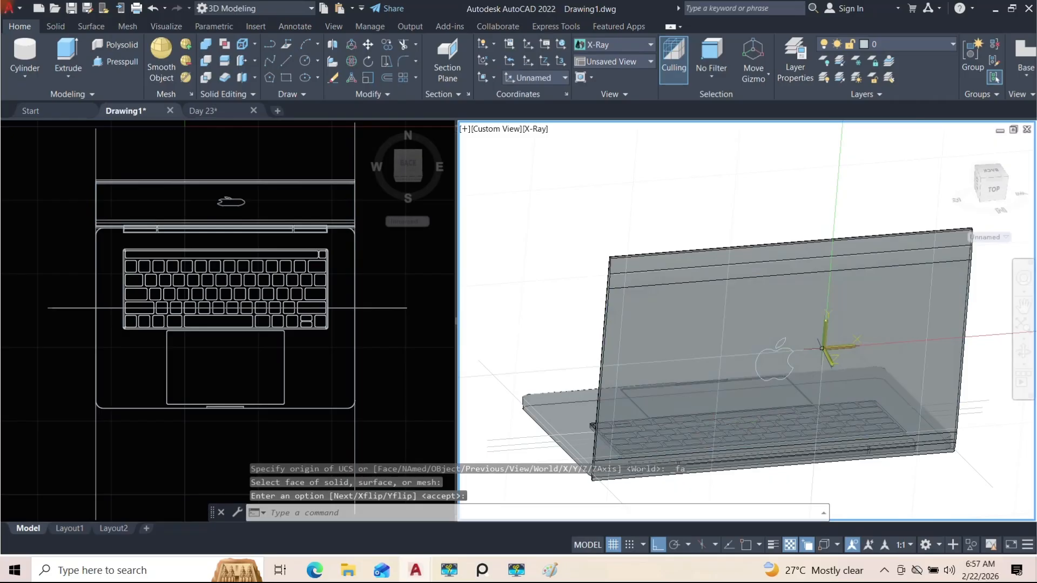
left_click(998, 191)
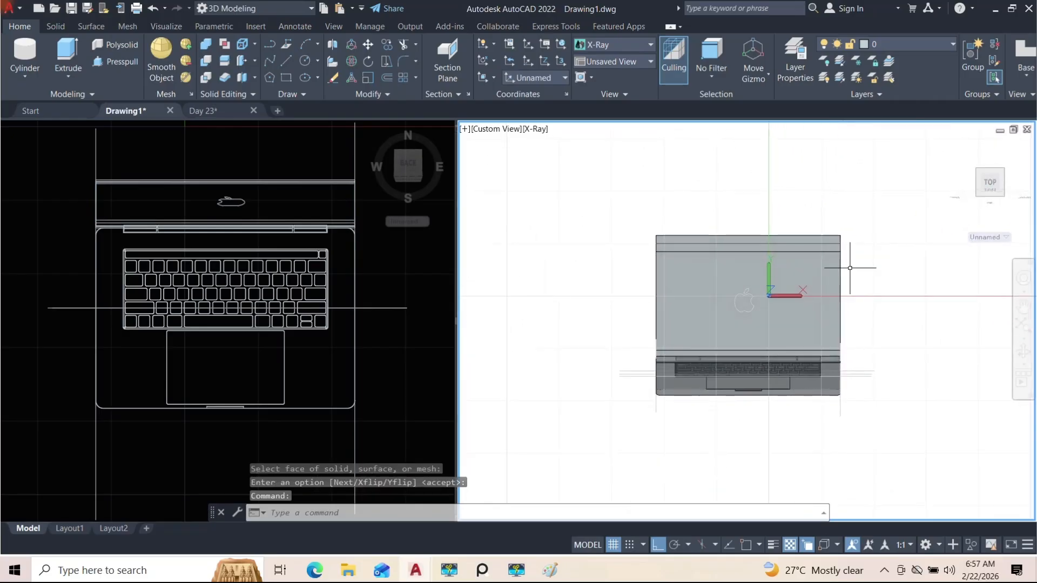
Shift both Apple logo outlines slightly along the X axis towards the horizontal centre of the lid
scroll(739, 312, "up", 3)
left_click(702, 137)
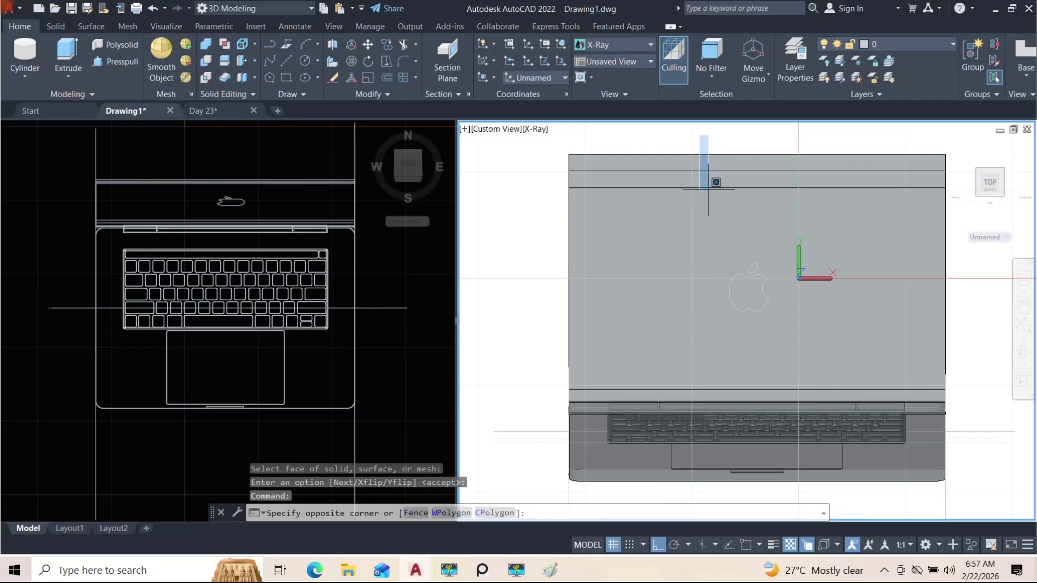
left_click(783, 334)
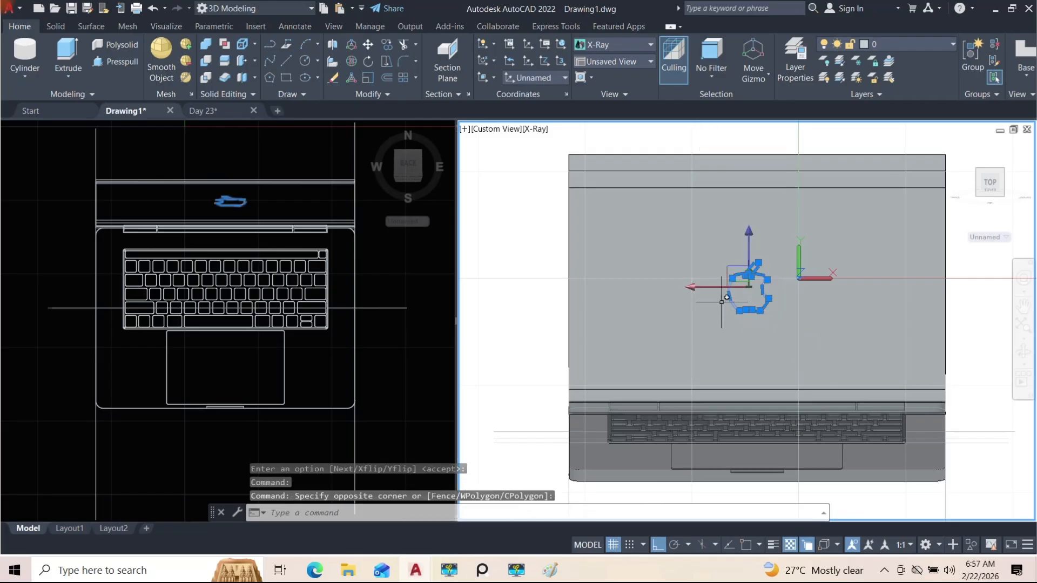
left_click(701, 287)
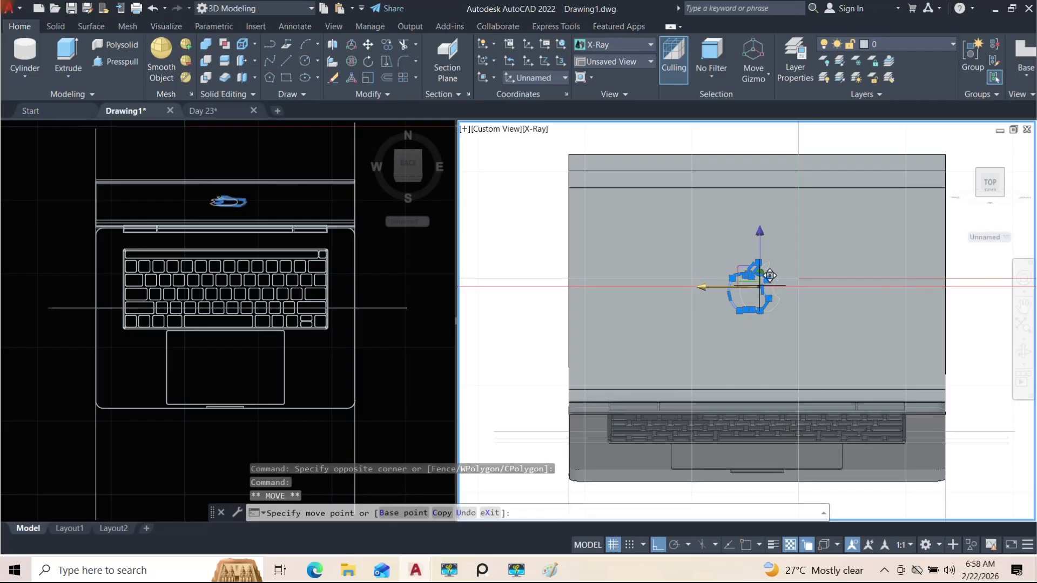
left_click(771, 275)
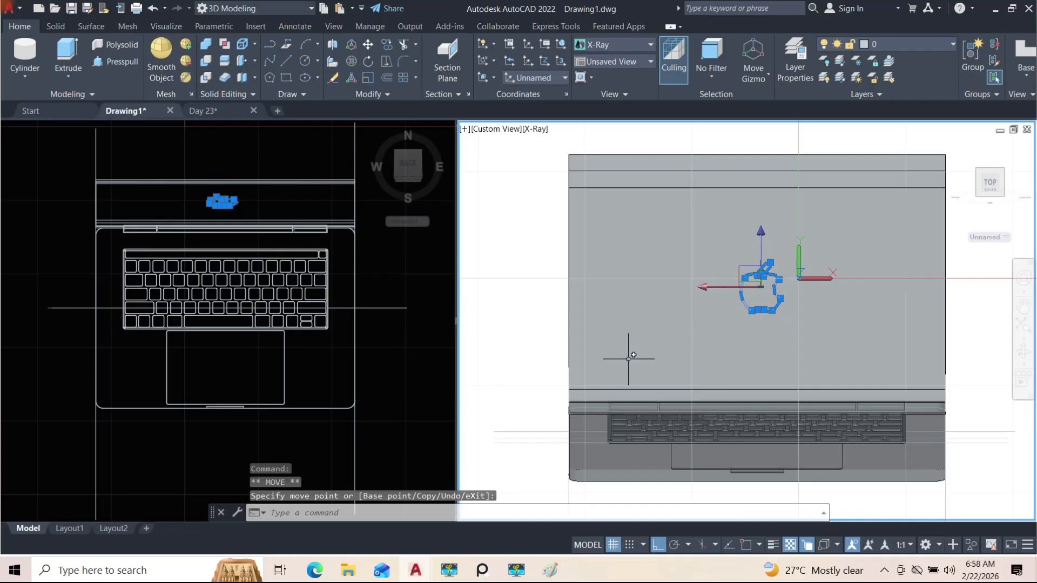
key("Escape")
key("Escape")
Restore the World UCS in the X-Ray viewport with the lid's logo seen at an angle
middle_click_drag(806, 333, 765, 344)
scroll(720, 315, "down", 2)
left_click(529, 80)
left_click(537, 92)
middle_click_drag(701, 301, 832, 400, "shift")
scroll(816, 370, "up", 5)
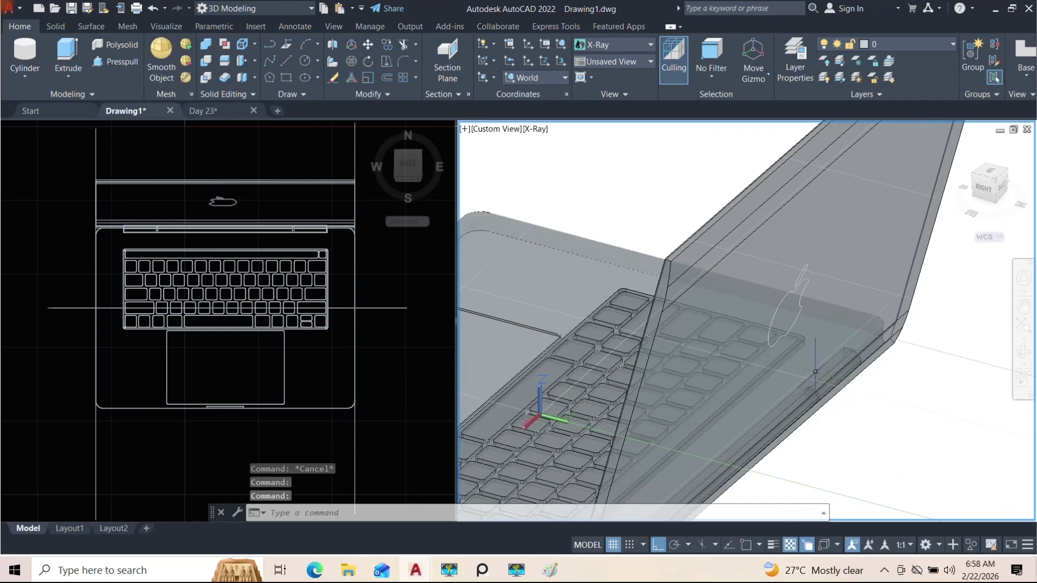
middle_click_drag(801, 313, 719, 329, "shift")
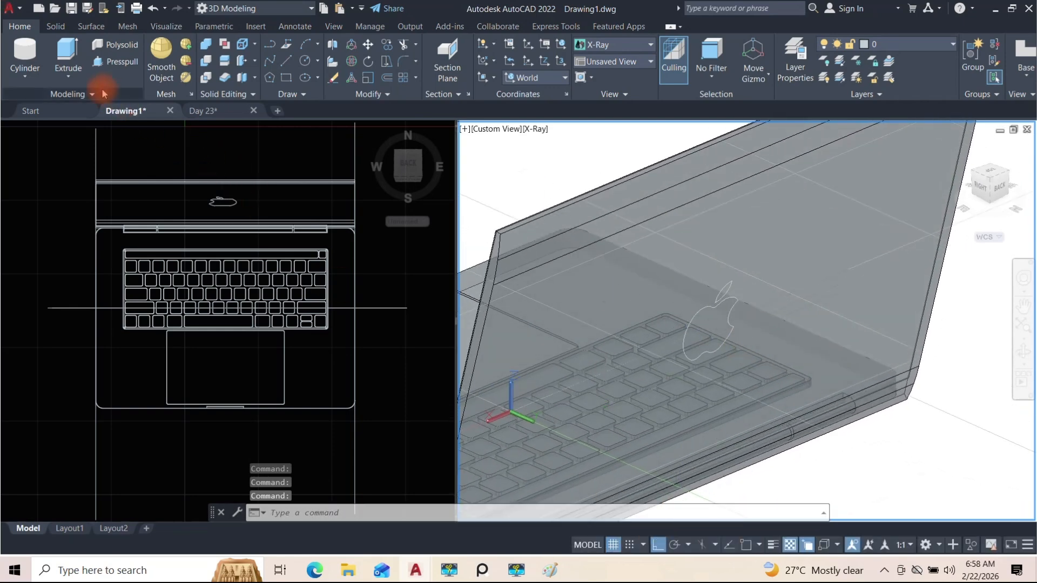
Try to presspull the Apple logo's body to a height of 0.2 with Ortho on, and undo the extrusion
left_click(710, 326)
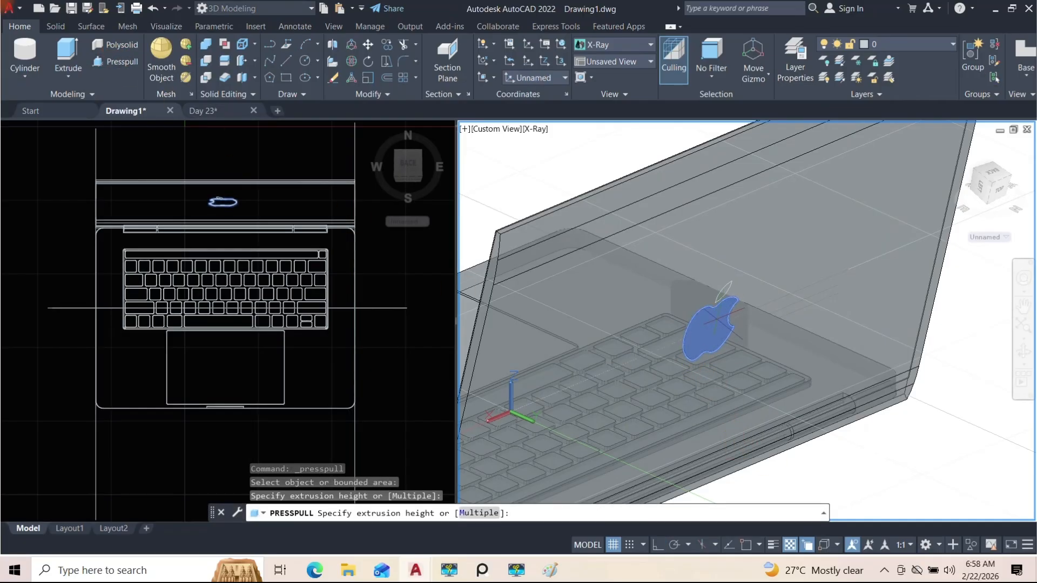
left_click(657, 544)
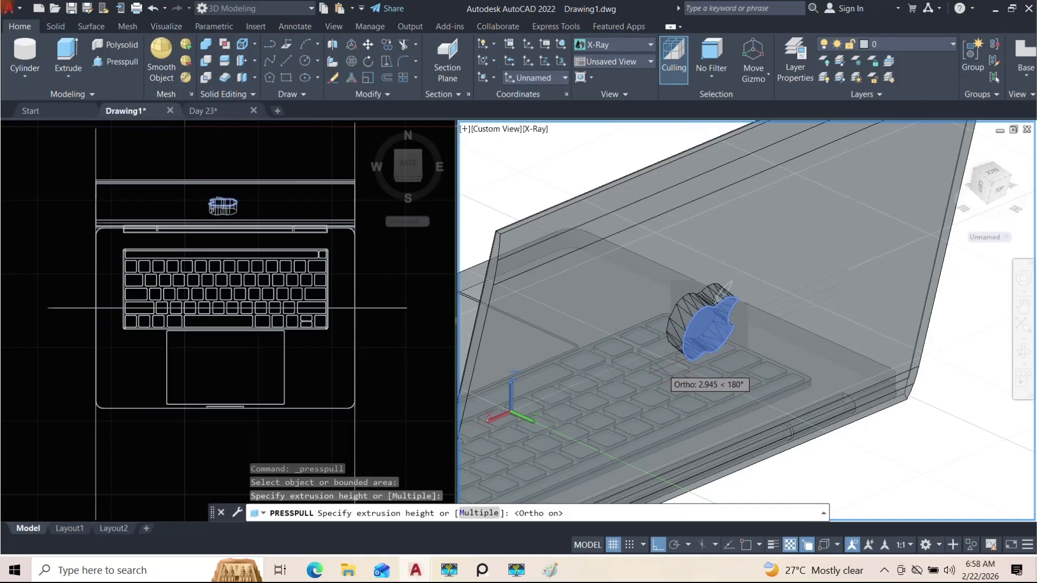
scroll(664, 372, "up", 3)
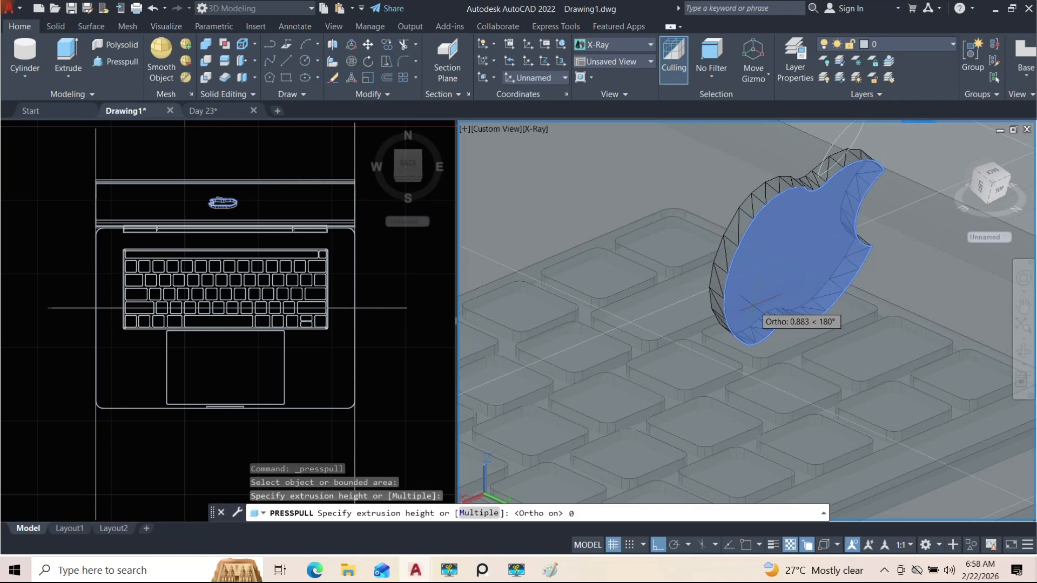
key("Return")
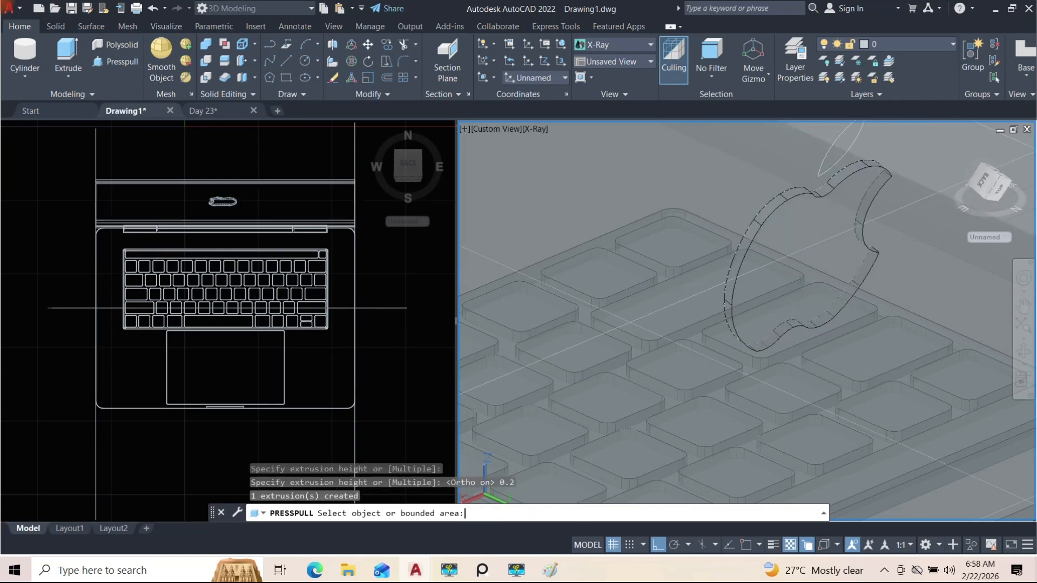
key("Escape")
key("ctrl+z")
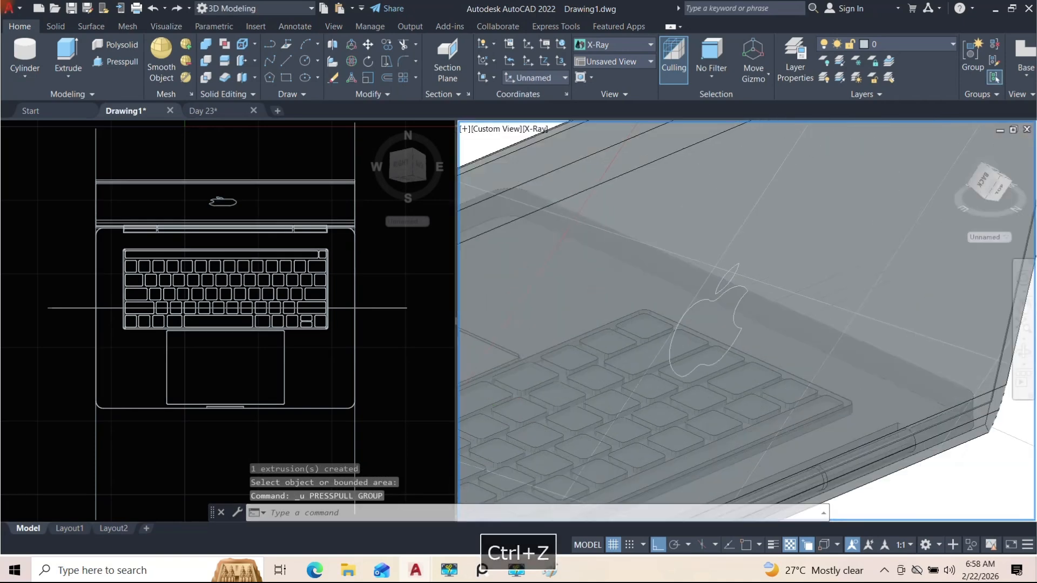
Presspull the lid's face area surrounding the Apple logo outlines with a height of -0.2
scroll(734, 268, "up", 4)
left_click(132, 63)
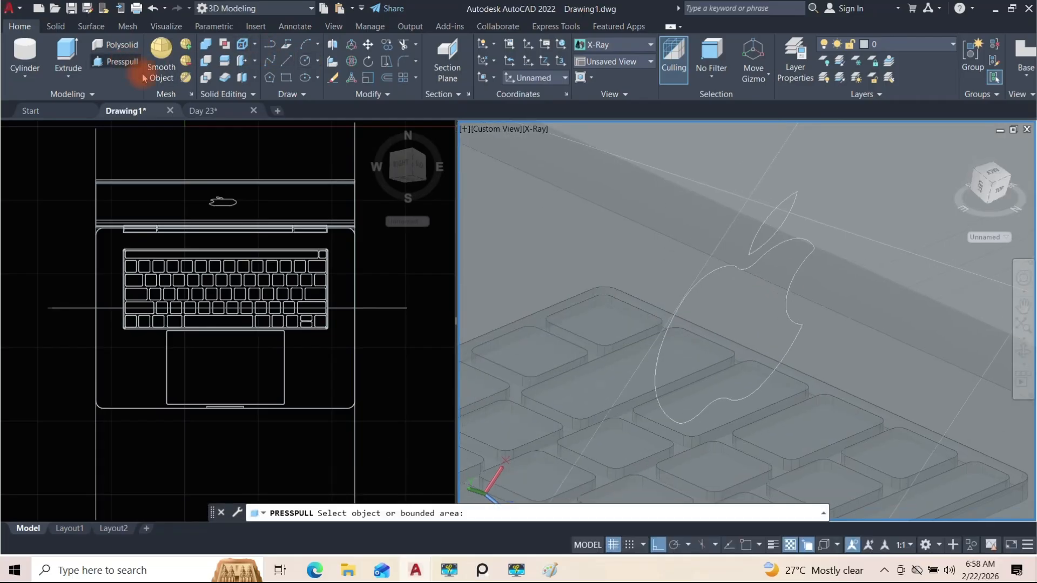
left_click(668, 298)
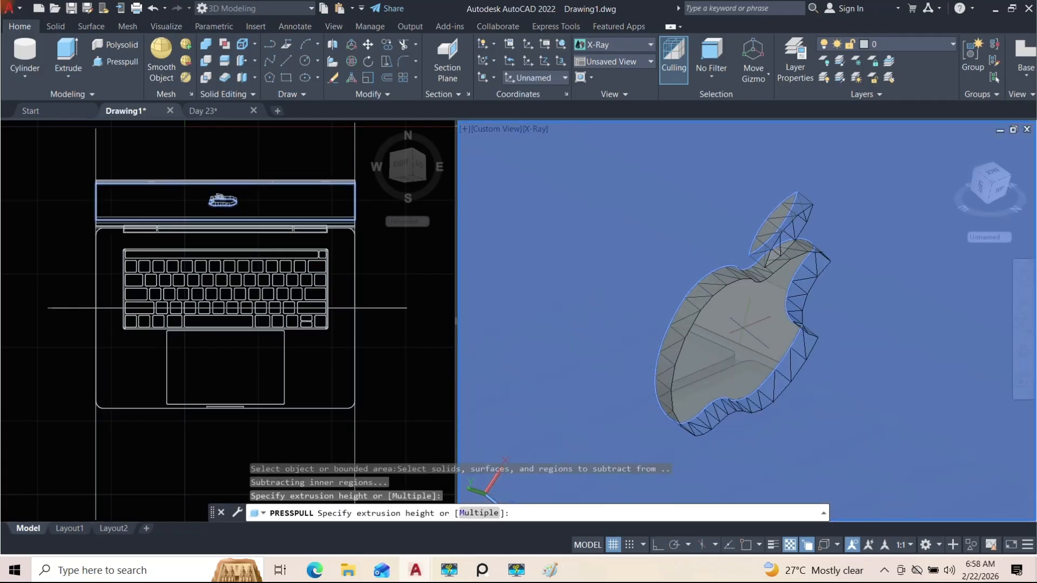
type("-0.2")
key("Return")
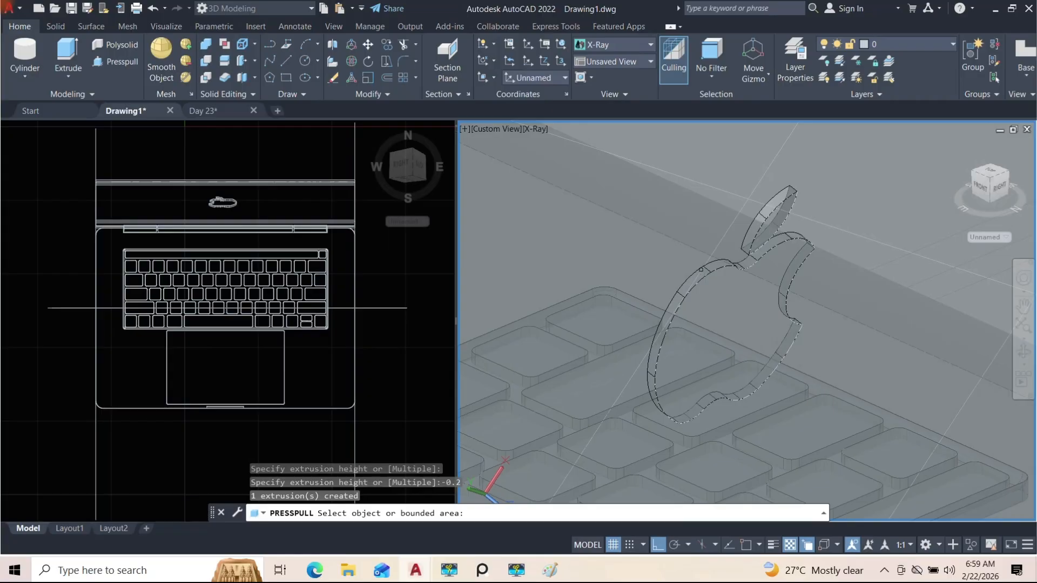
Try to presspull another bounded area beside the Apple logo, and cancel the command
scroll(746, 319, "down", 3)
left_click(740, 283)
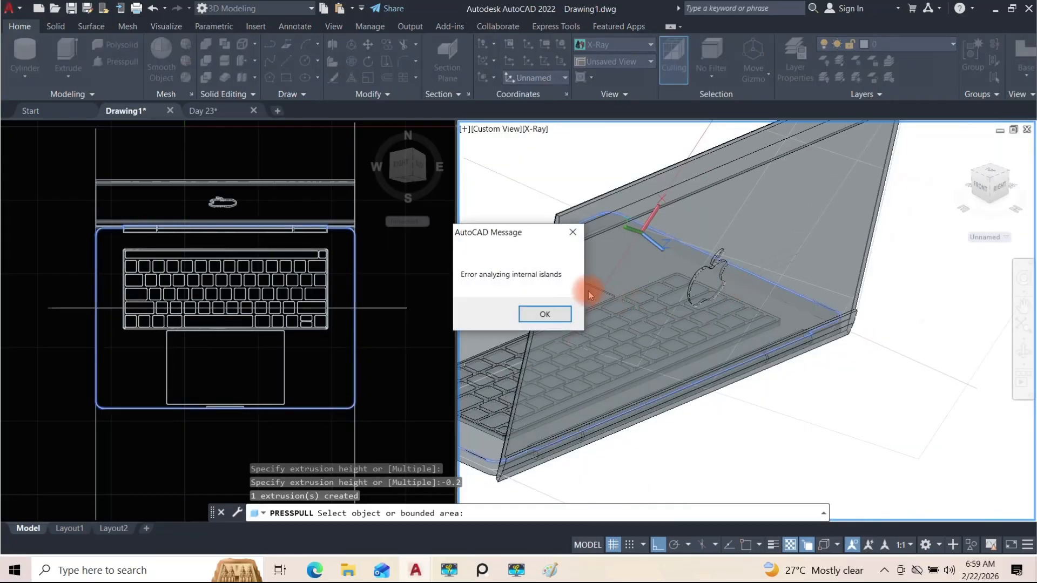
key("Escape")
key("Escape")
middle_click_drag(590, 295, 643, 306, "shift")
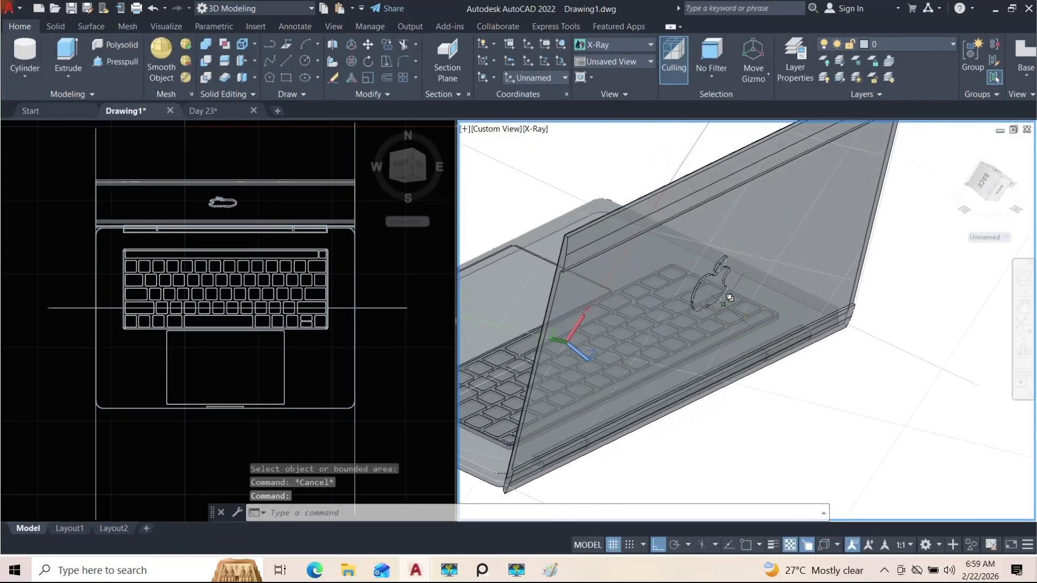
Switch the 3D viewport to the Conceptual visual style to inspect the logo on the lid
left_click(538, 133)
left_click(564, 170)
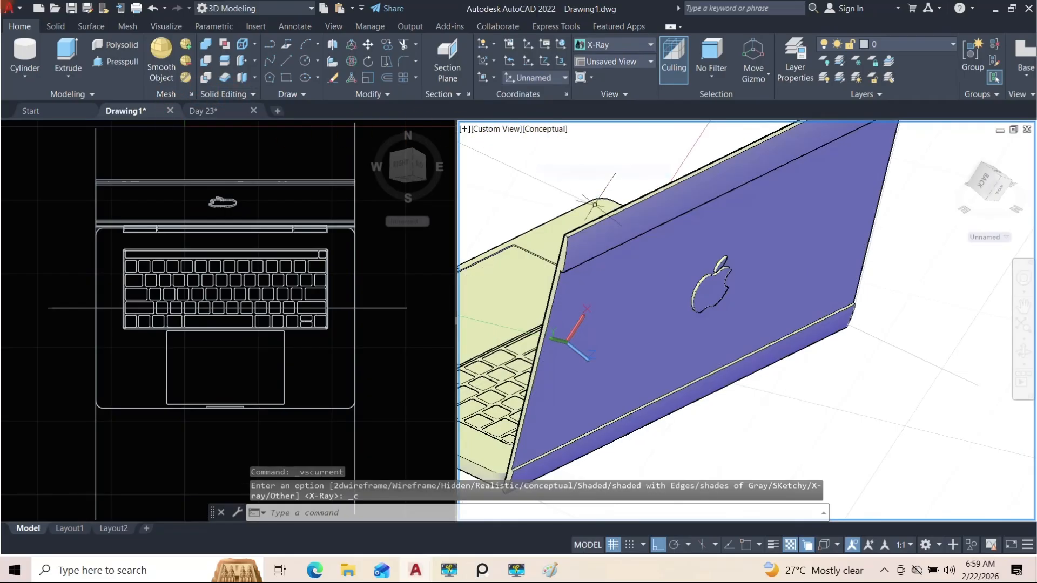
middle_click_drag(736, 336, 764, 317, "shift")
Undo the visual style change and the last presspull of the lid face around the Apple logo outlines
key("ctrl+z")
key("ctrl+z")
key("ctrl+z")
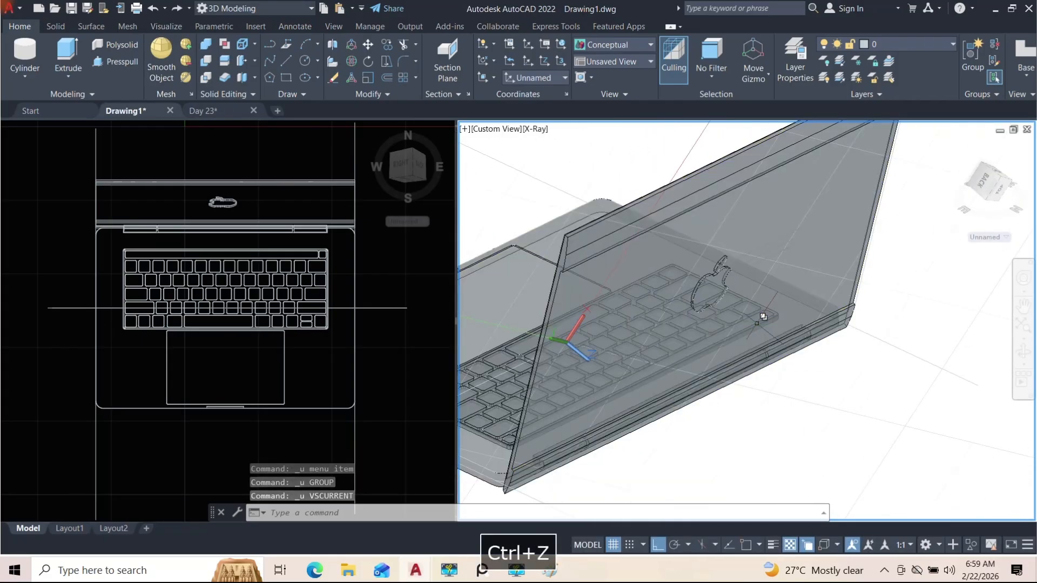
key("ctrl+z")
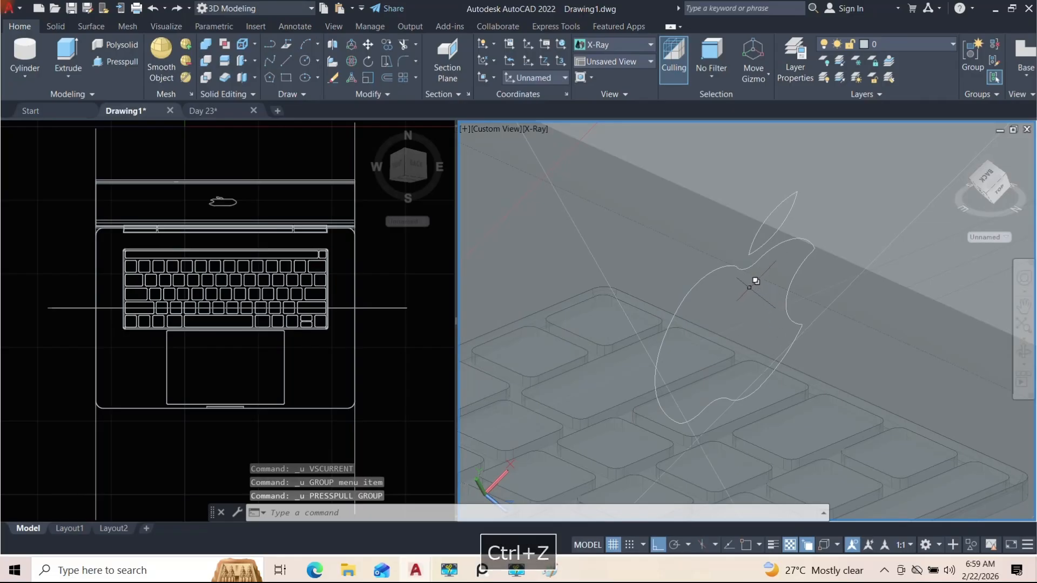
Presspull the body of the Apple logo on the lid with a height of -0.05
left_click(111, 61)
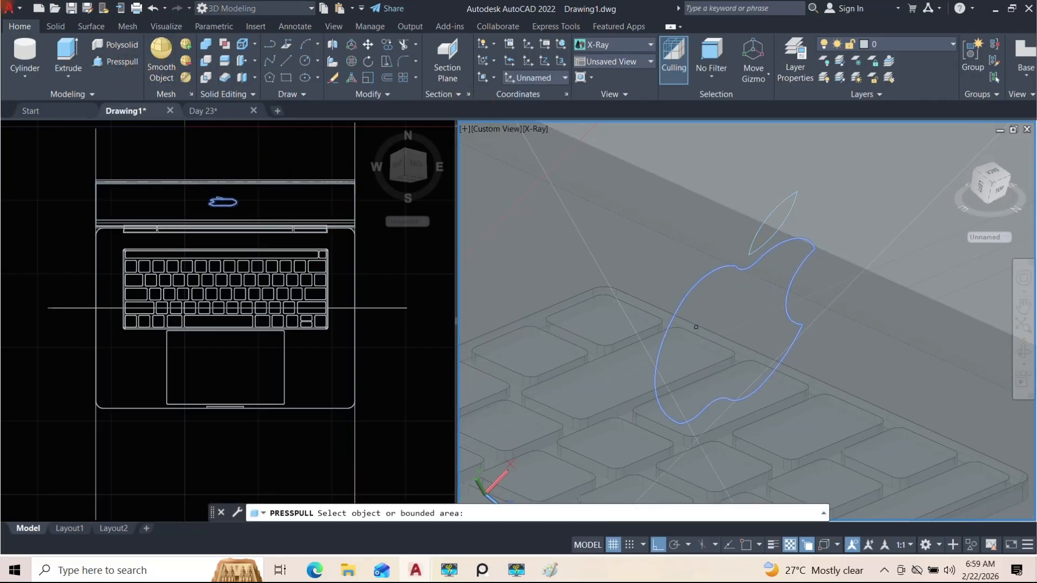
left_click(710, 323)
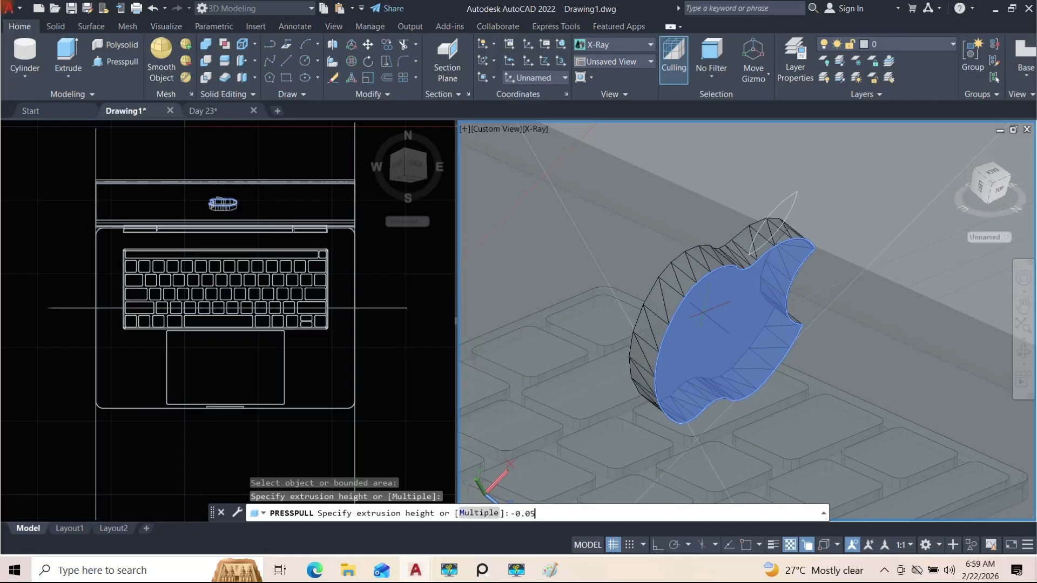
key("Return")
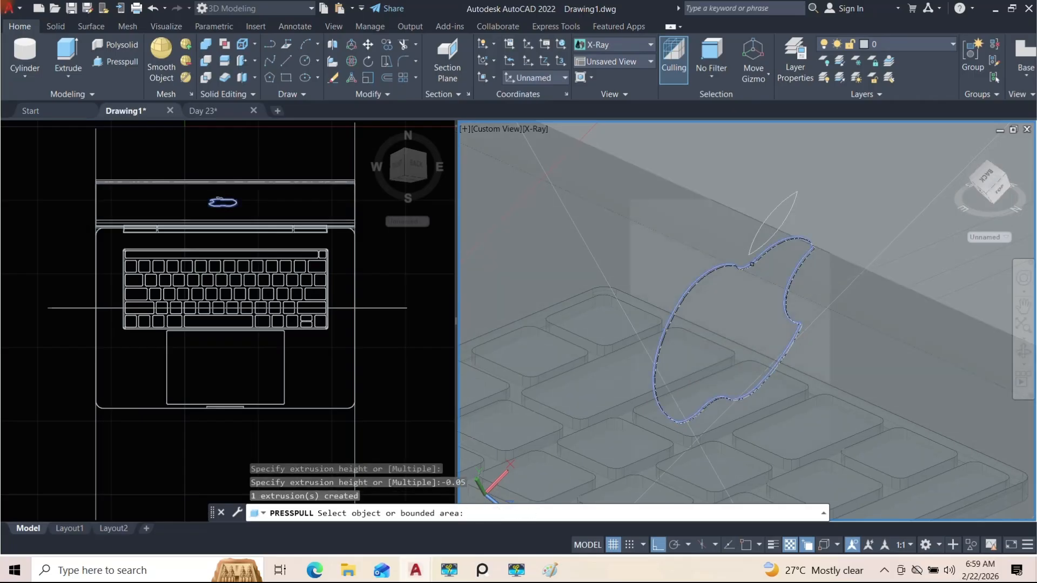
key("Escape")
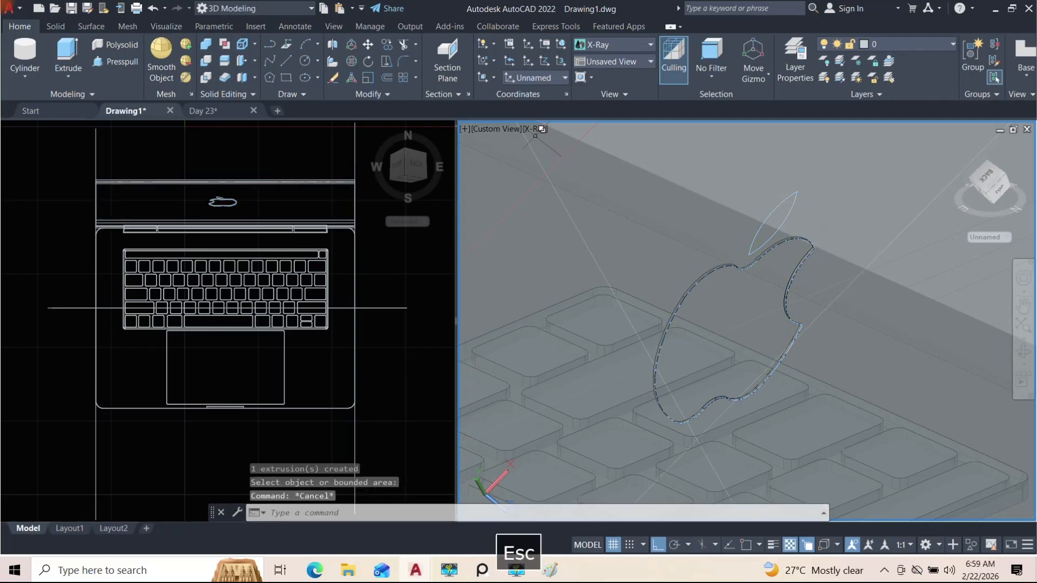
Apply the Conceptual visual style and presspull the Apple logo's leaf with a height of -0.05
left_click(536, 134)
left_click(571, 166)
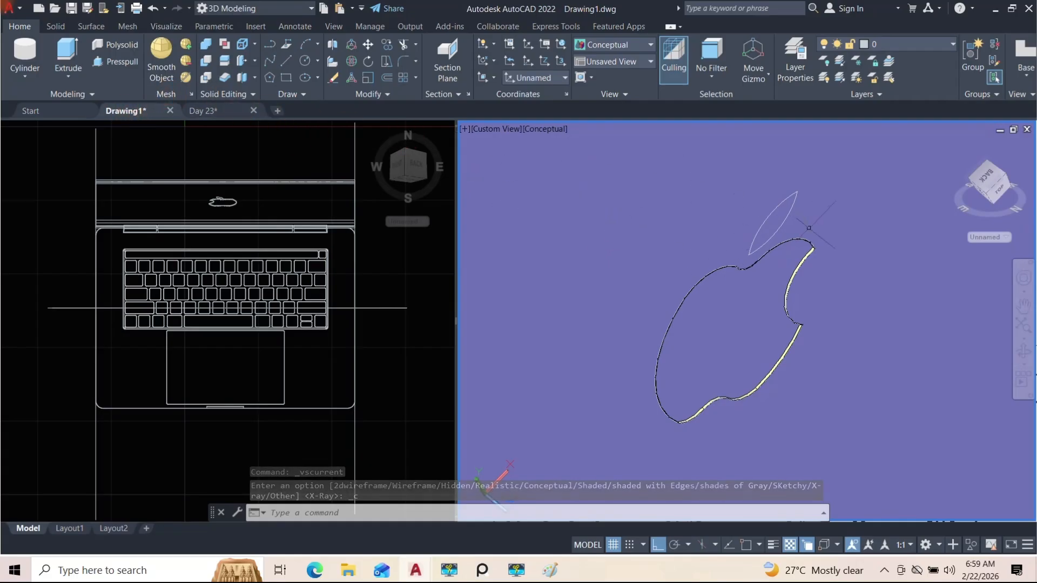
left_click(115, 62)
left_click(767, 213)
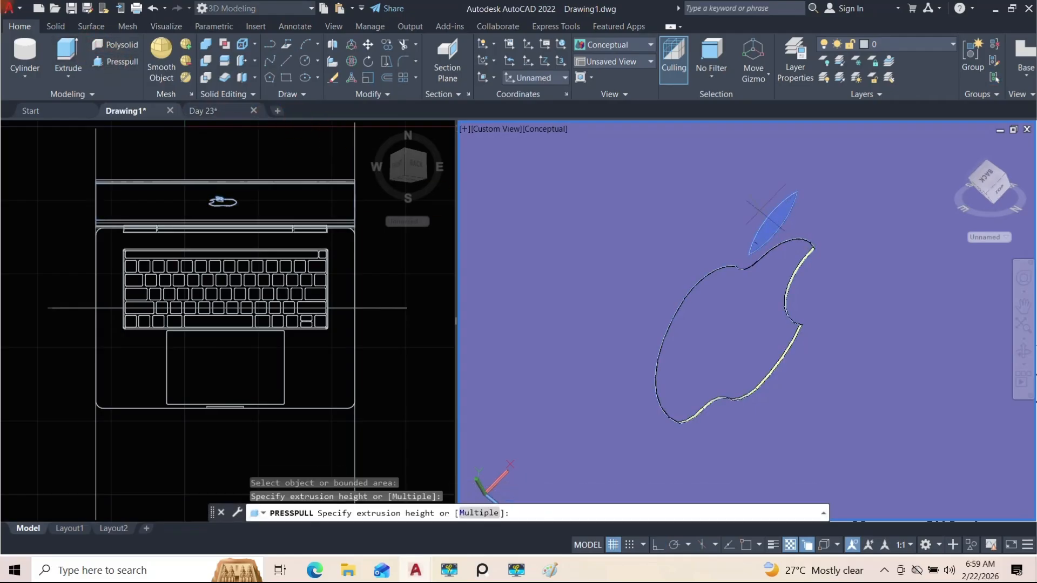
type("-0.05")
key("Return")
key("Escape")
Restore the World UCS in the 3D viewport
middle_click_drag(753, 208, 795, 291, "shift")
scroll(740, 265, "down", 5)
scroll(751, 273, "up", 8)
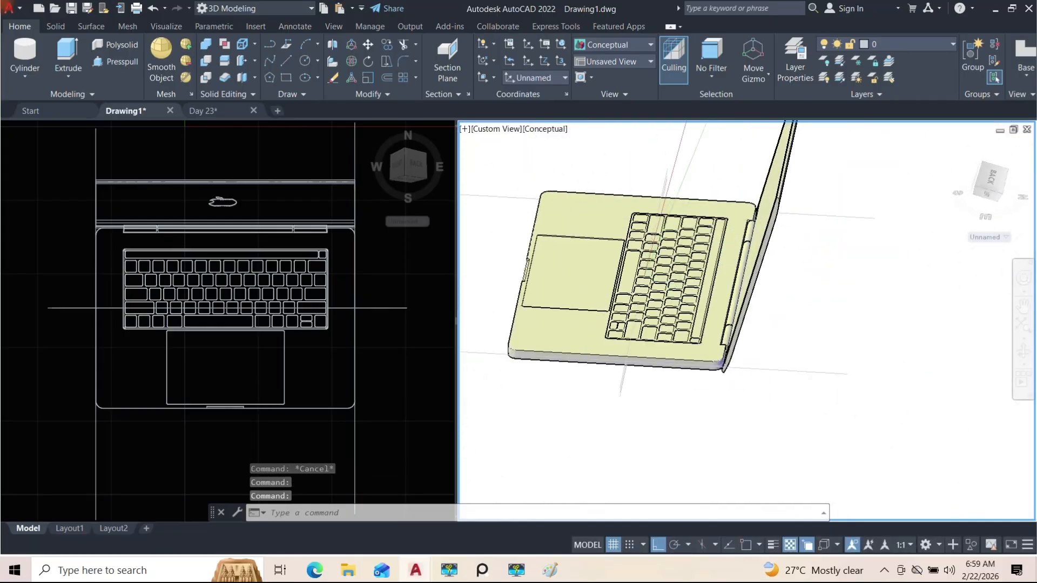
left_click(545, 79)
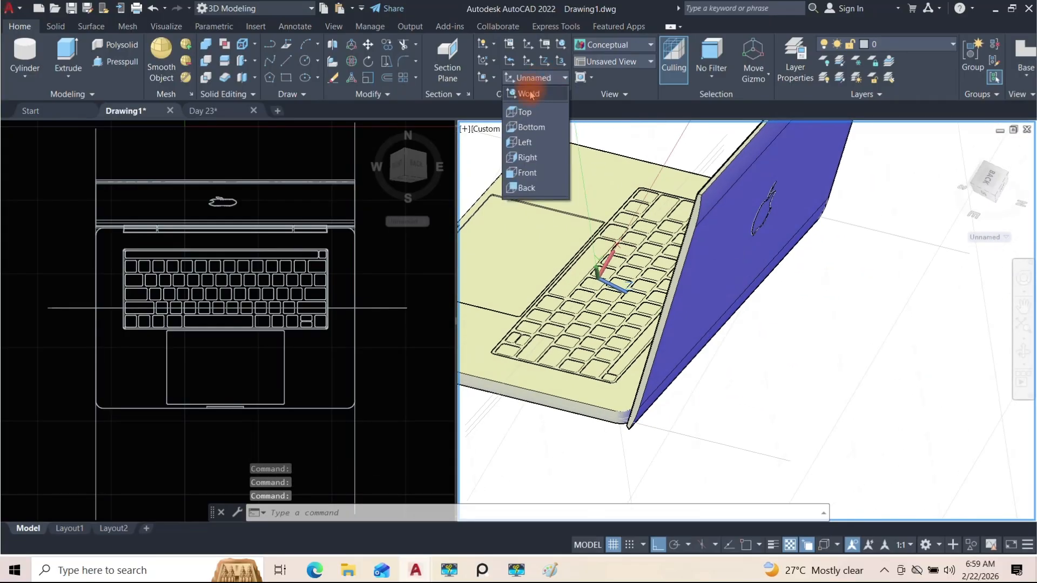
left_click(531, 95)
Delete the leftover rounded outline running around the side walls of the laptop base
scroll(703, 281, "down", 6)
middle_click_drag(702, 281, 563, 277, "shift")
scroll(665, 324, "up", 7)
middle_click_drag(688, 378, 740, 261, "shift")
middle_click_drag(627, 212, 724, 323)
scroll(724, 322, "up", 5)
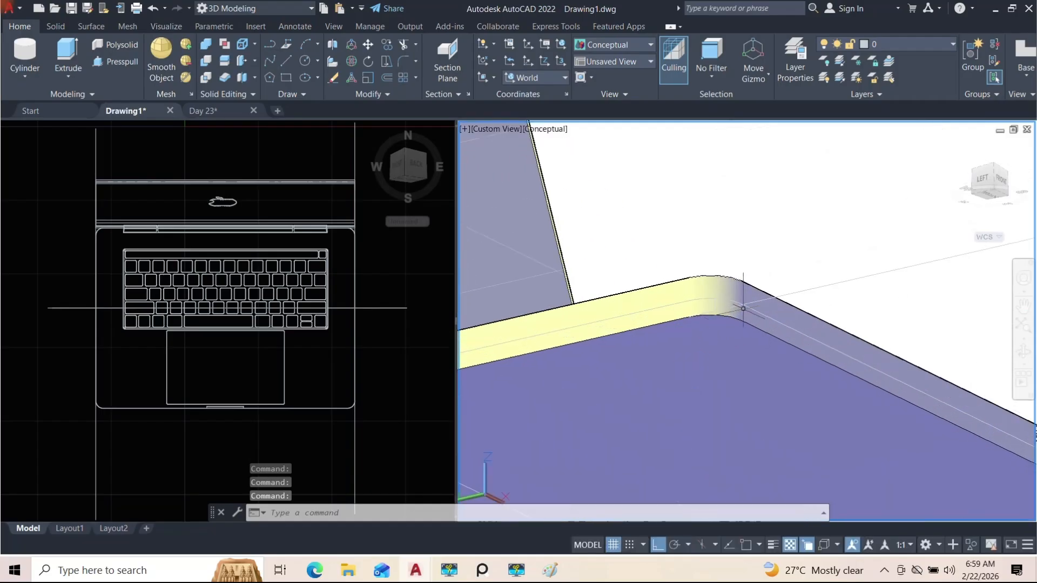
left_click(743, 309)
left_click(796, 348)
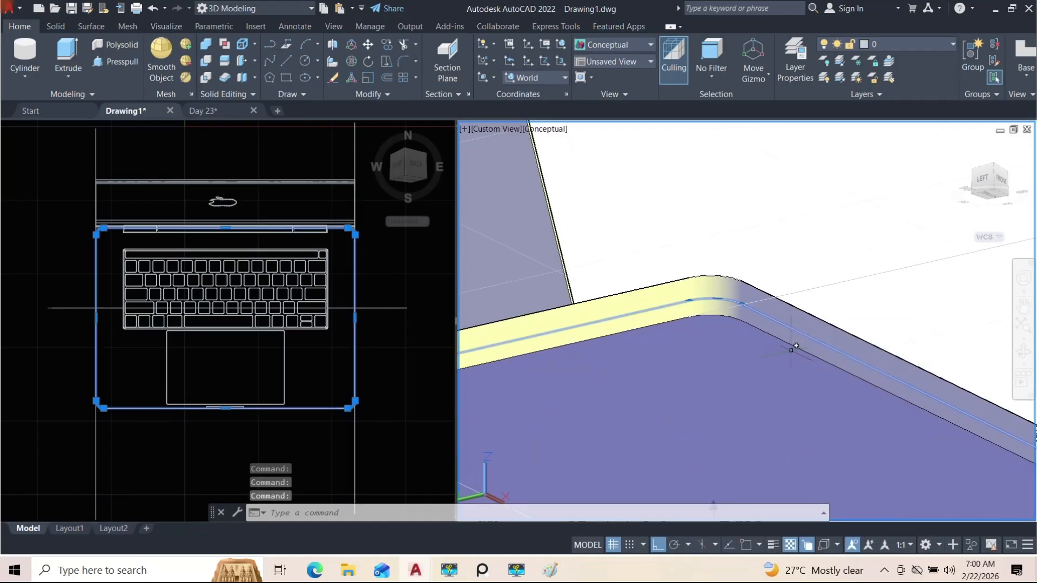
key("Delete")
Try erasing the laptop's base solid, and undo the erasure
left_click(743, 330)
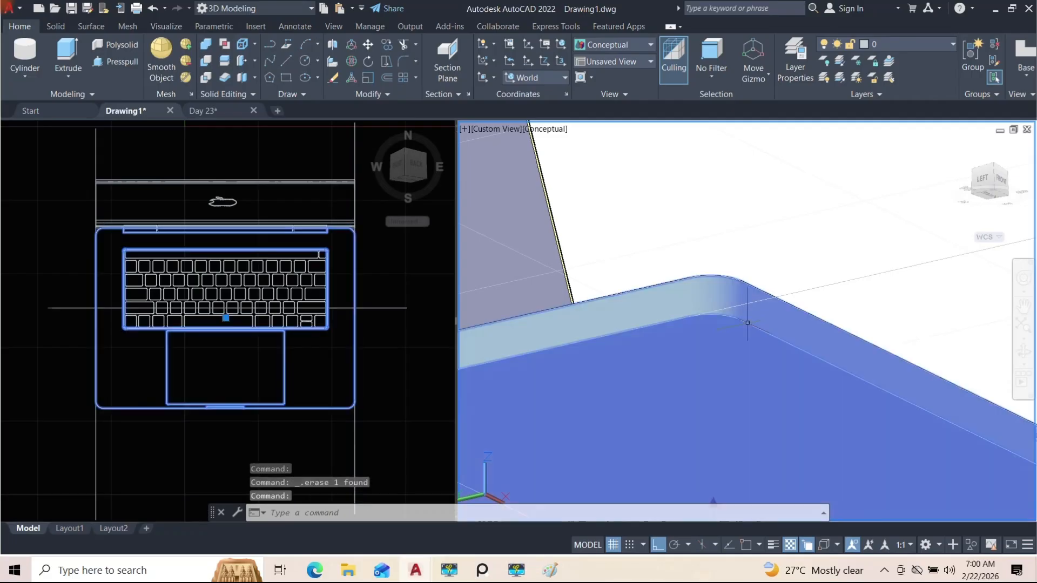
key("Delete")
key("ctrl+z")
Try to fillet the lower outer edge of the laptop base with a radius of 0.2, and cancel the command
mouse_move(722, 331)
middle_mouse_down("shift")
mouse_move(668, 297)
mouse_move(745, 313)
mouse_move(659, 341)
middle_mouse_up("shift")
scroll(661, 325, "up", 5)
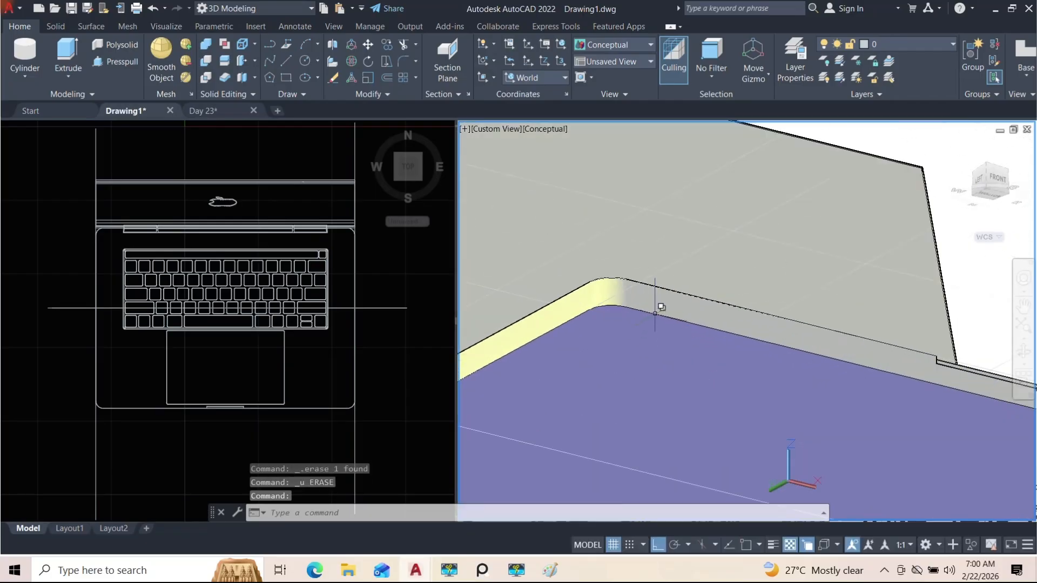
left_click(55, 26)
left_click(489, 57)
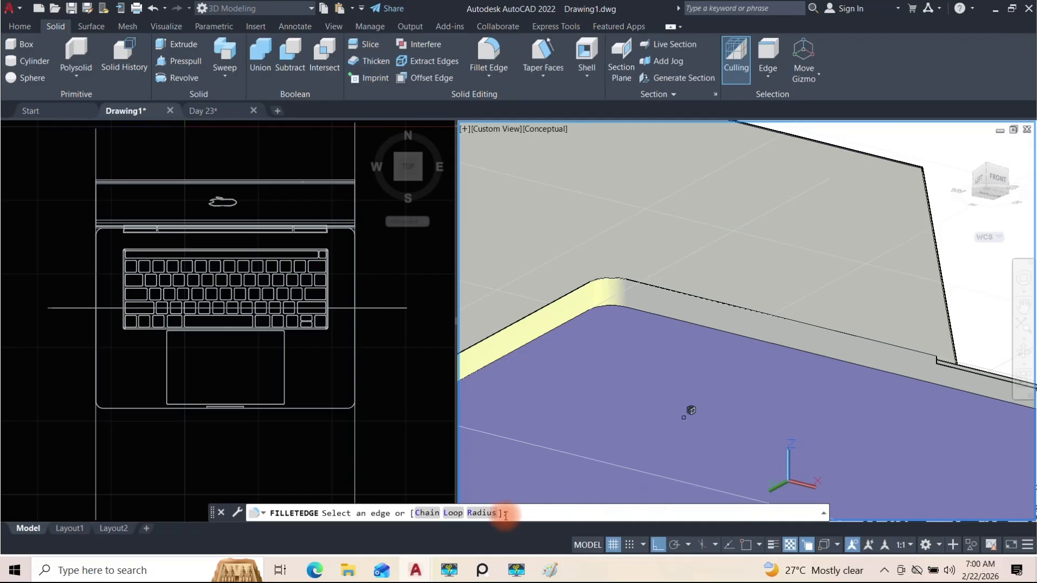
left_click(481, 512)
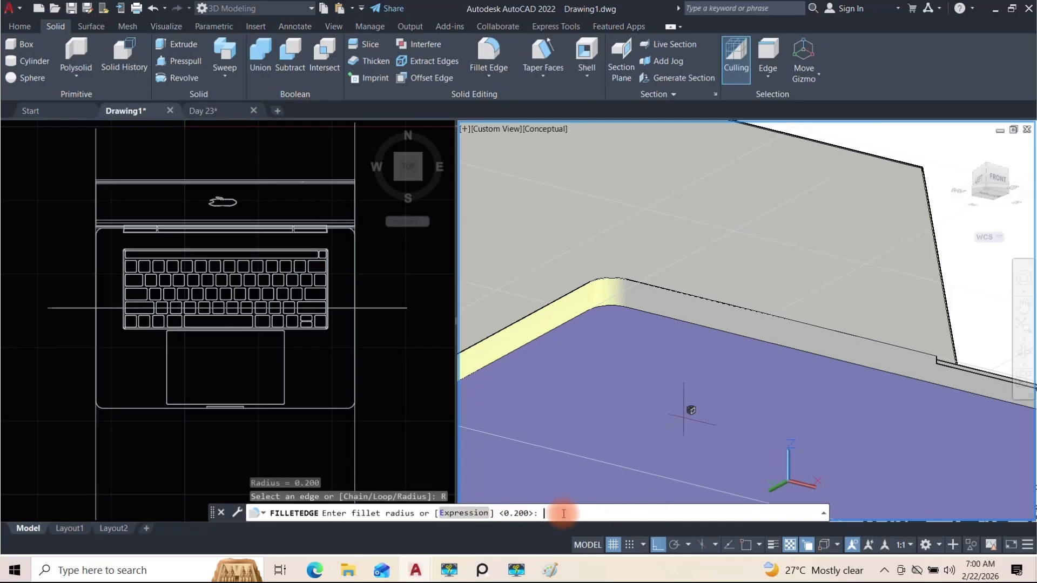
key("Return")
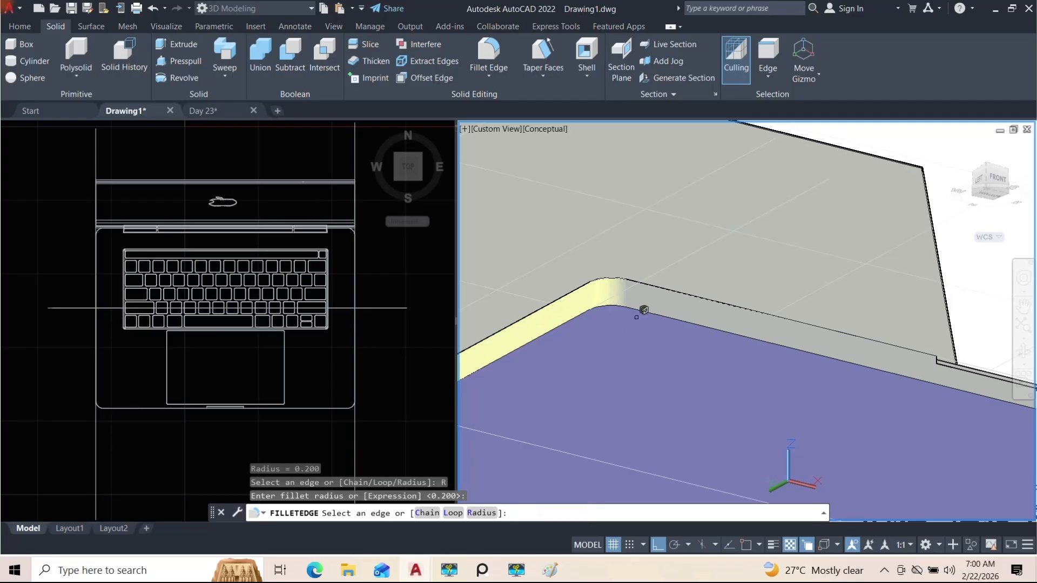
scroll(649, 304, "down", 4)
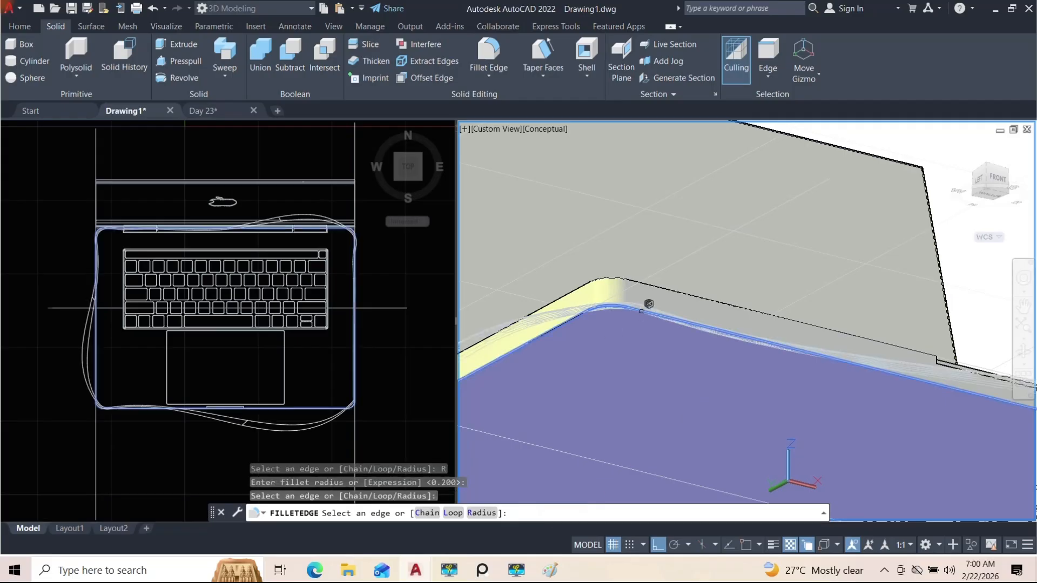
middle_click_drag(740, 342, 691, 371, "shift")
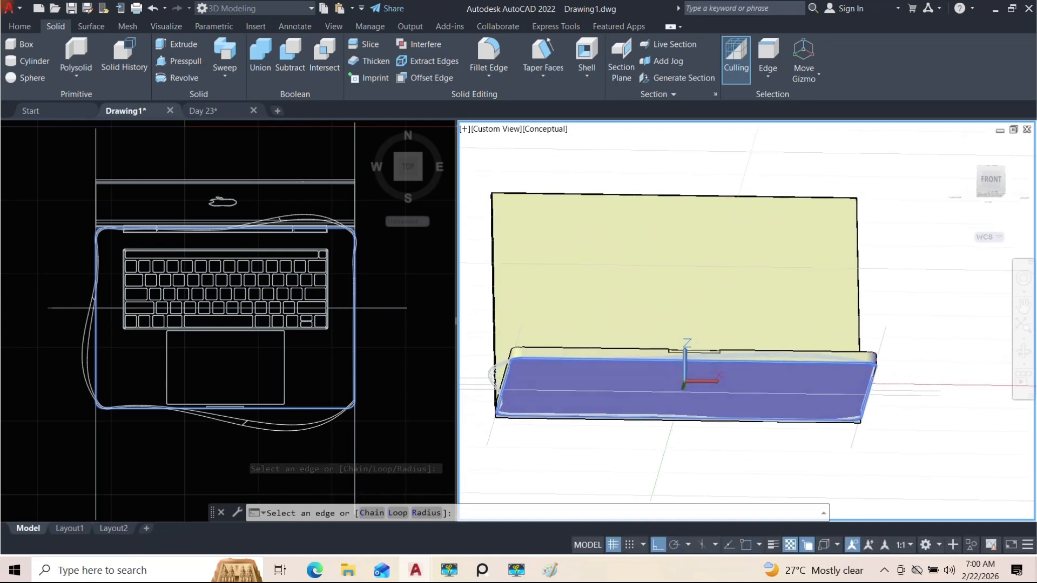
key("Escape")
key("Escape")
Examine the underside and rounded corner of the laptop base from several angles
scroll(815, 393, "down", 3)
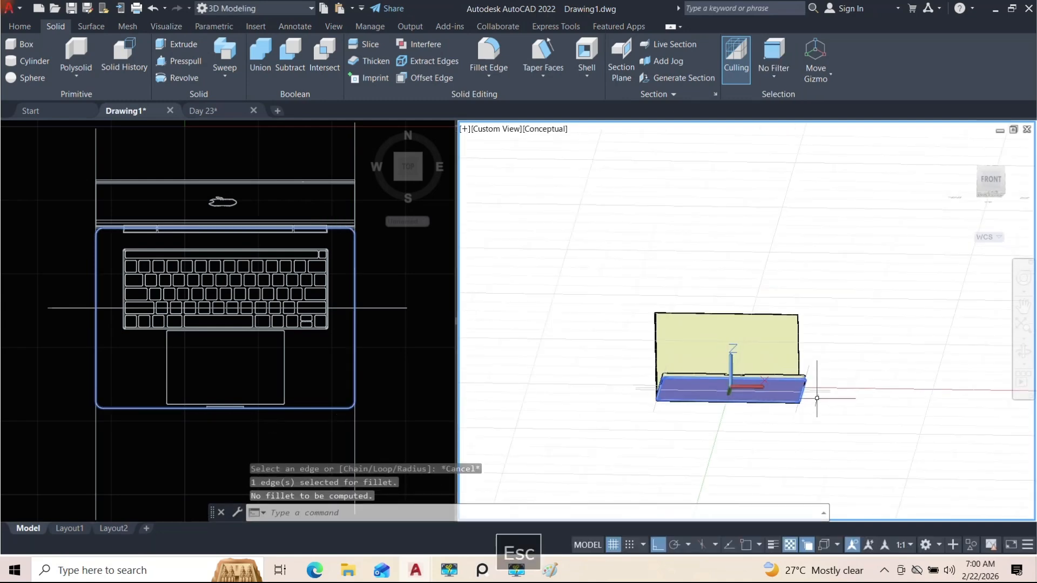
scroll(683, 371, "up", 2)
mouse_move(683, 371)
middle_mouse_down("shift")
mouse_move(716, 377)
mouse_move(700, 368)
middle_mouse_up("shift")
scroll(692, 309, "up", 3)
middle_click_drag(726, 322, 668, 259, "shift")
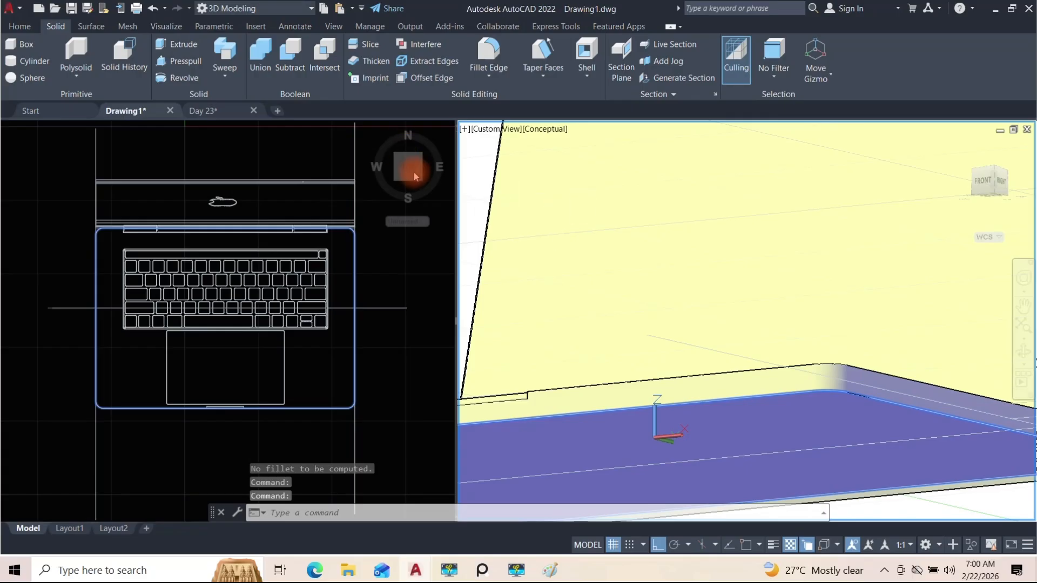
scroll(804, 327, "down", 5)
middle_click_drag(805, 326, 852, 352, "shift")
scroll(852, 352, "up", 5)
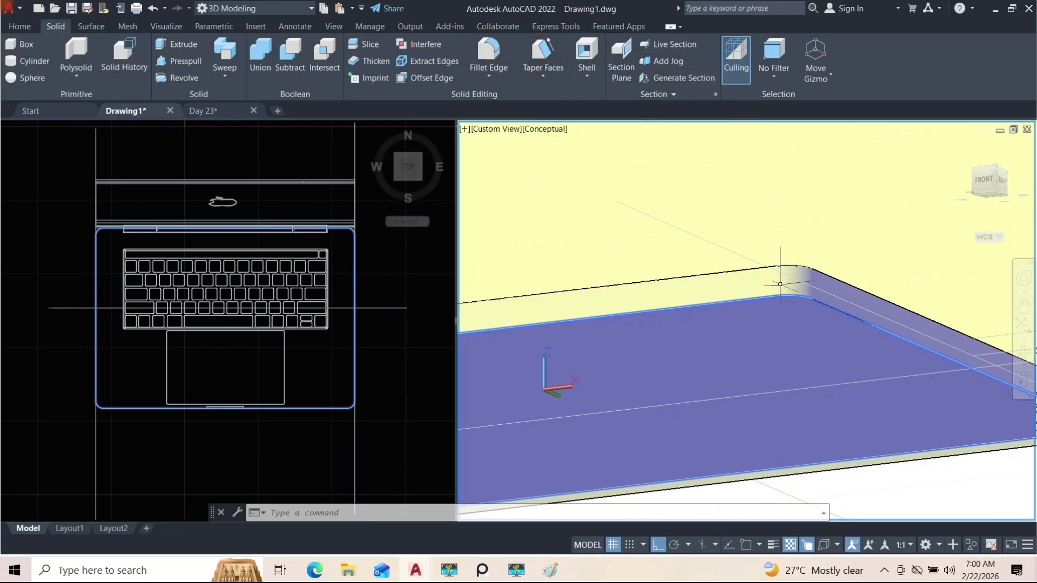
middle_click_drag(805, 282, 807, 324, "shift")
Clear the selection of the laptop base's lower outline
left_click(778, 82)
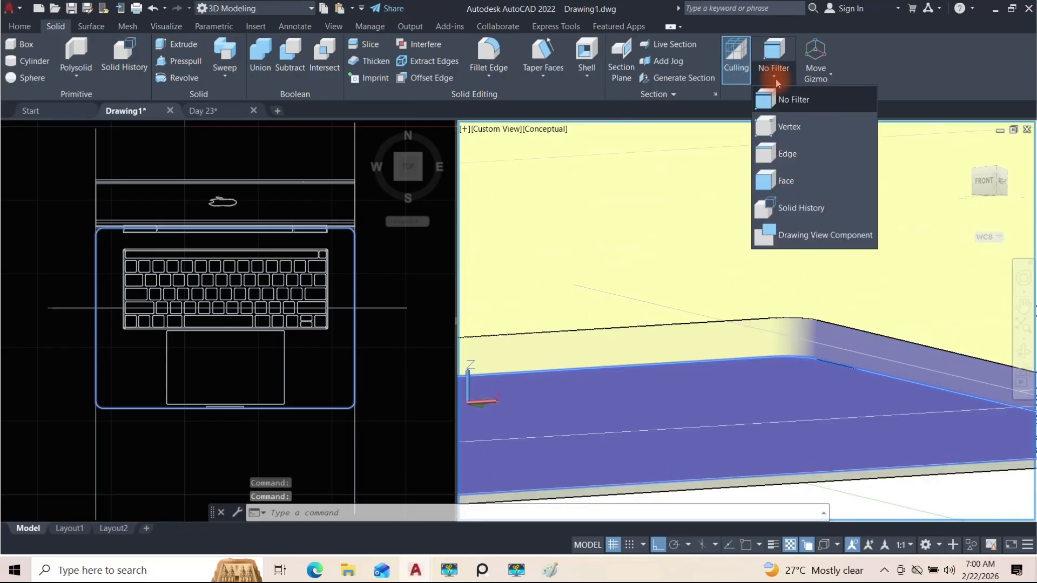
key("Escape")
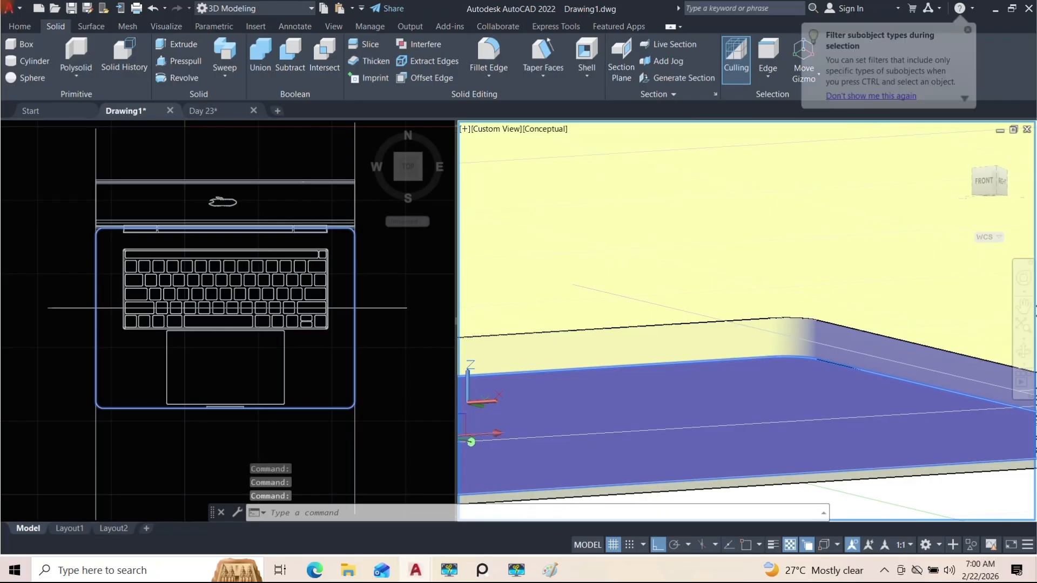
key("Escape")
scroll(744, 387, "down", 5)
middle_click_drag(719, 389, 740, 414, "shift")
key("Escape")
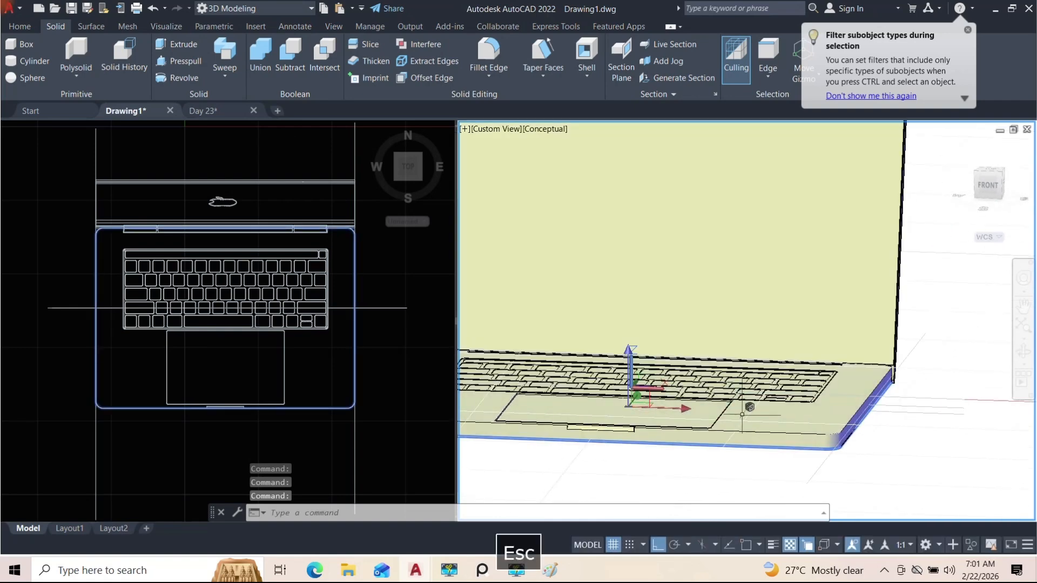
scroll(742, 414, "down", 3)
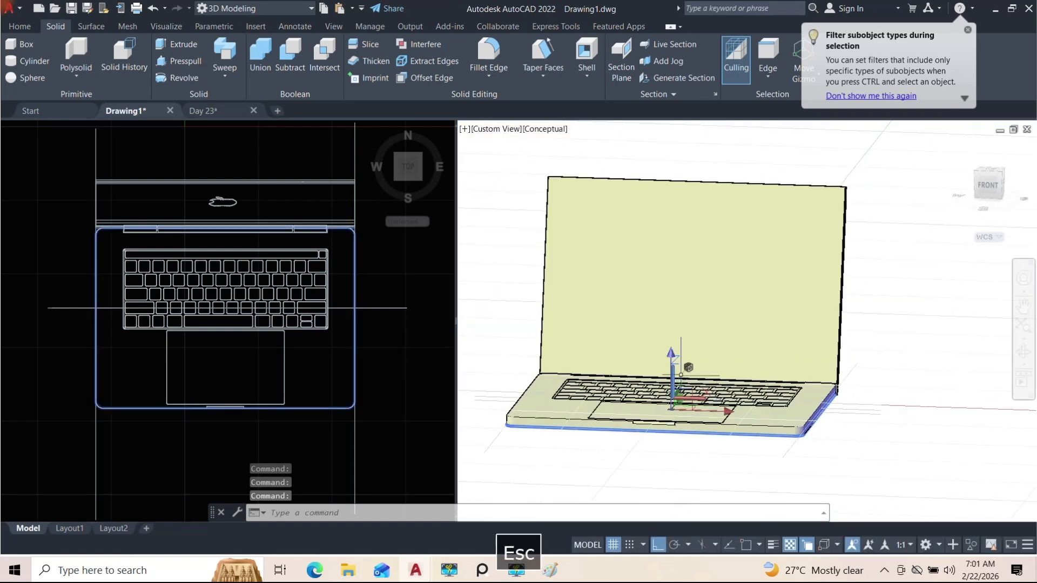
key("Escape")
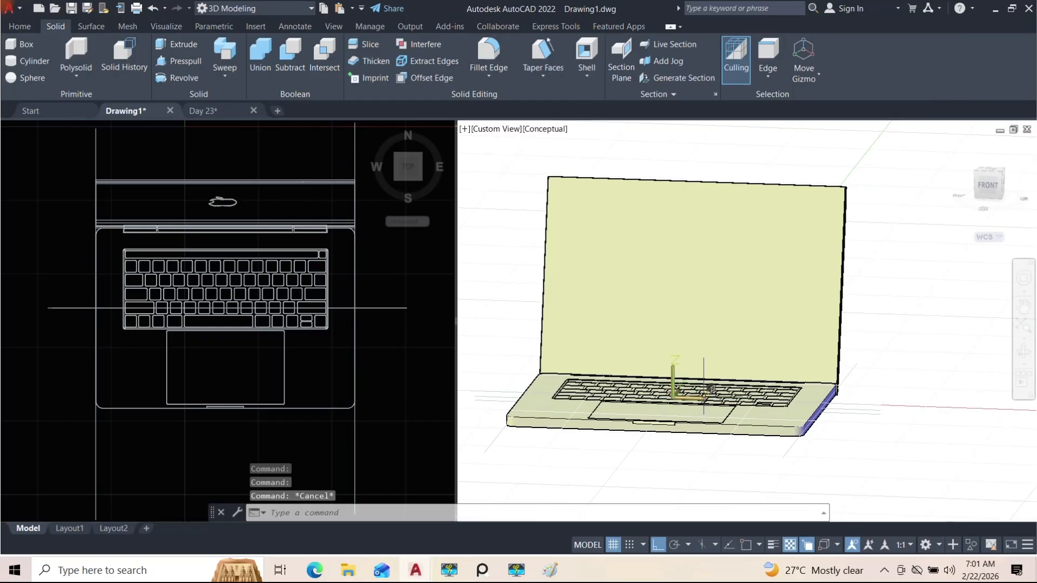
Try to chamfer the lower outer edge of the laptop base with both distances at 0.2, and cancel the command
left_click(489, 75)
left_click(502, 119)
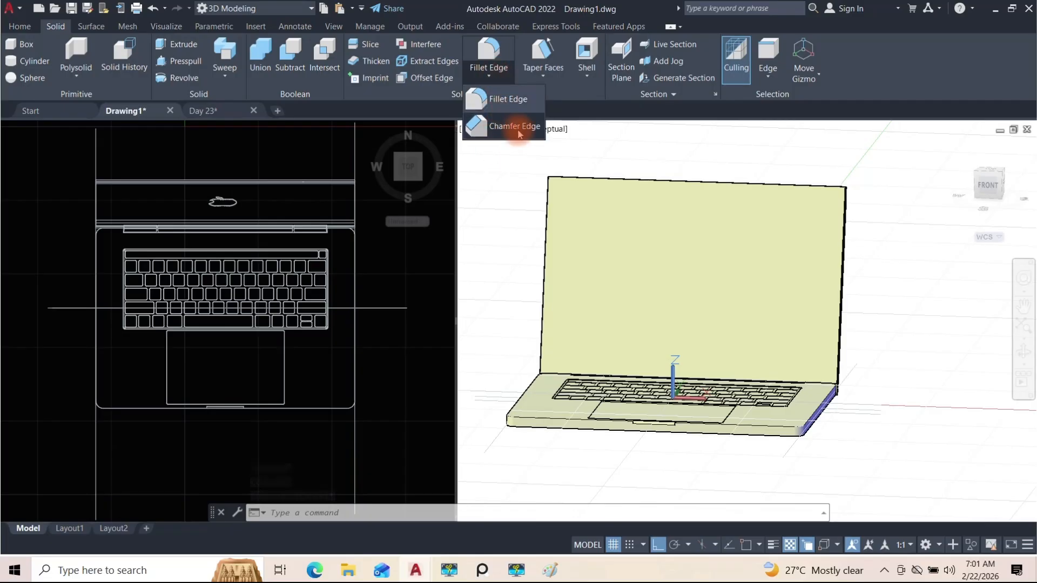
left_click(511, 129)
middle_click_drag(718, 303, 697, 258, "shift")
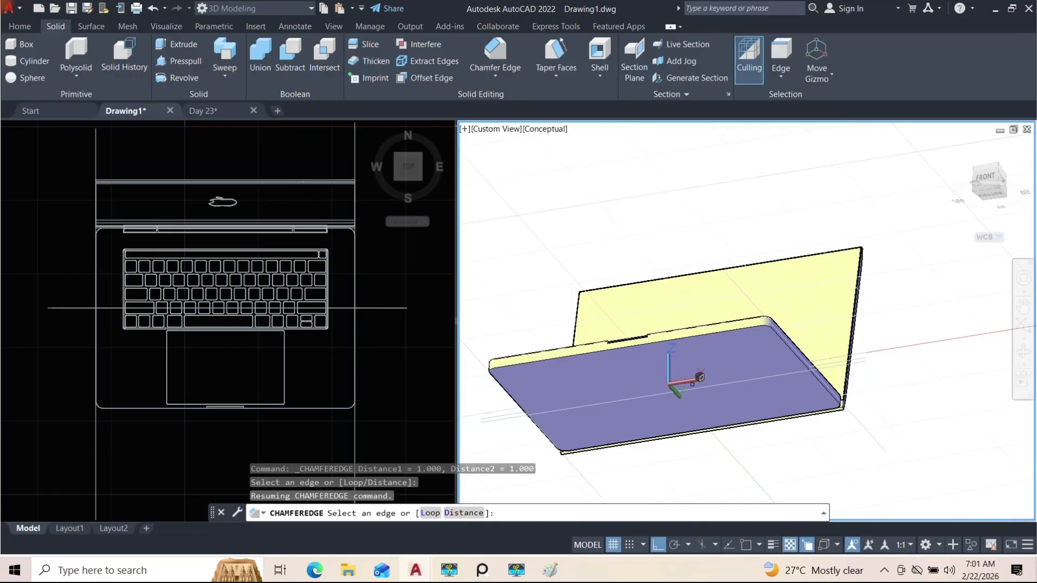
scroll(716, 343, "up", 3)
left_click(463, 513)
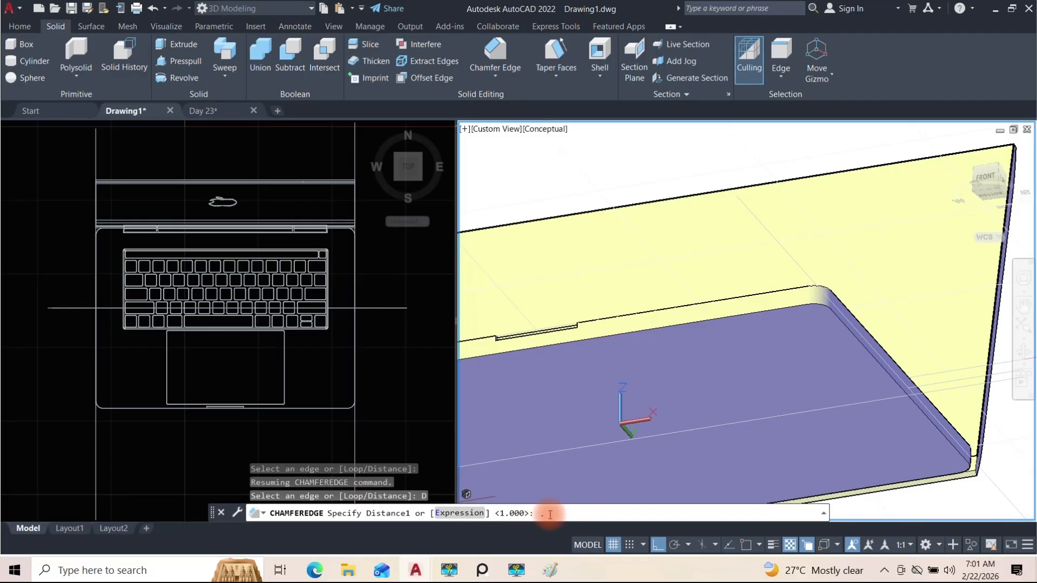
key("Return")
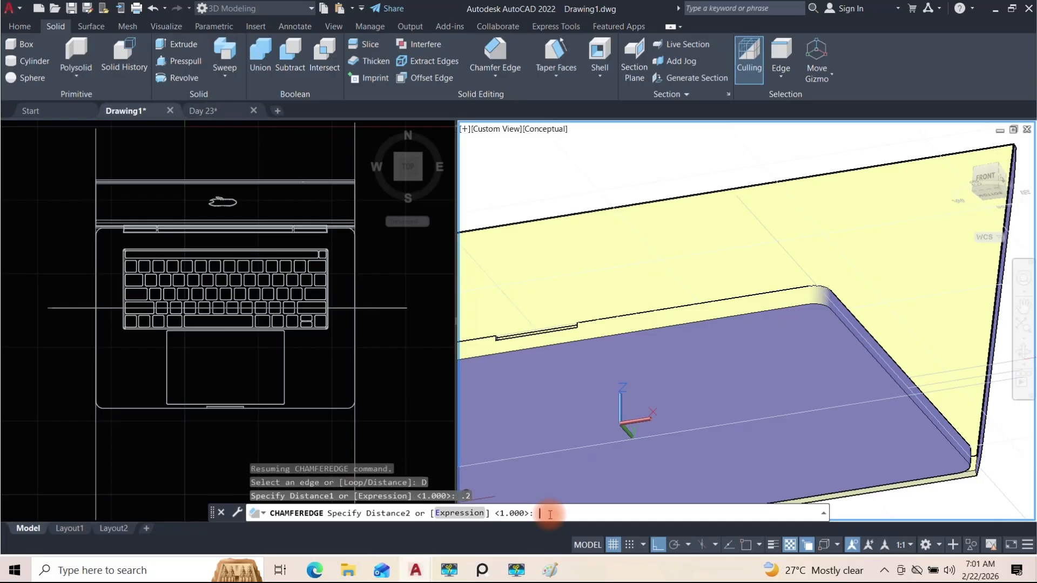
key("Return")
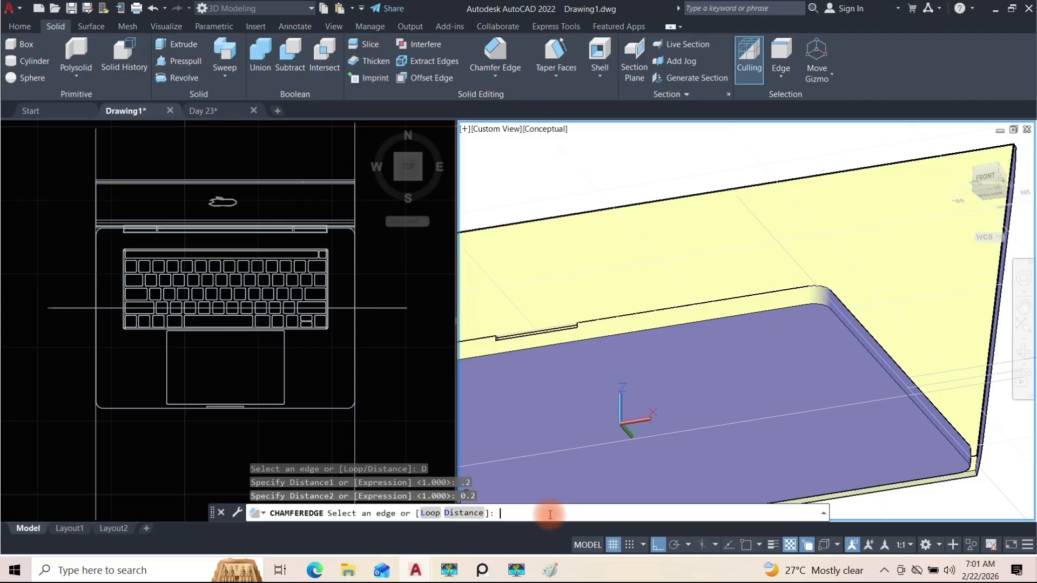
left_click(651, 327)
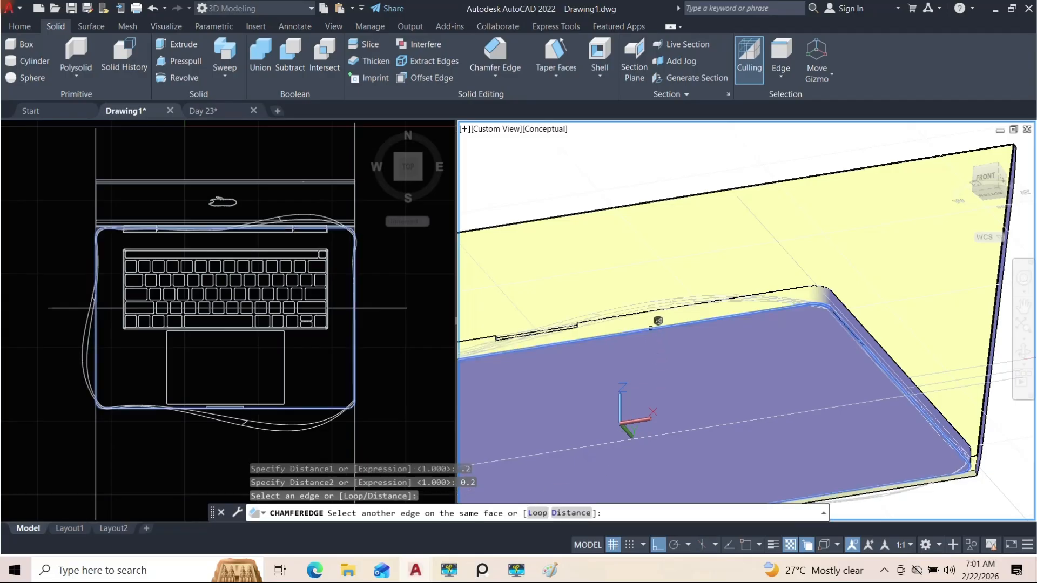
middle_click_drag(693, 376, 777, 470, "shift")
middle_click_drag(724, 426, 705, 336)
key("Escape")
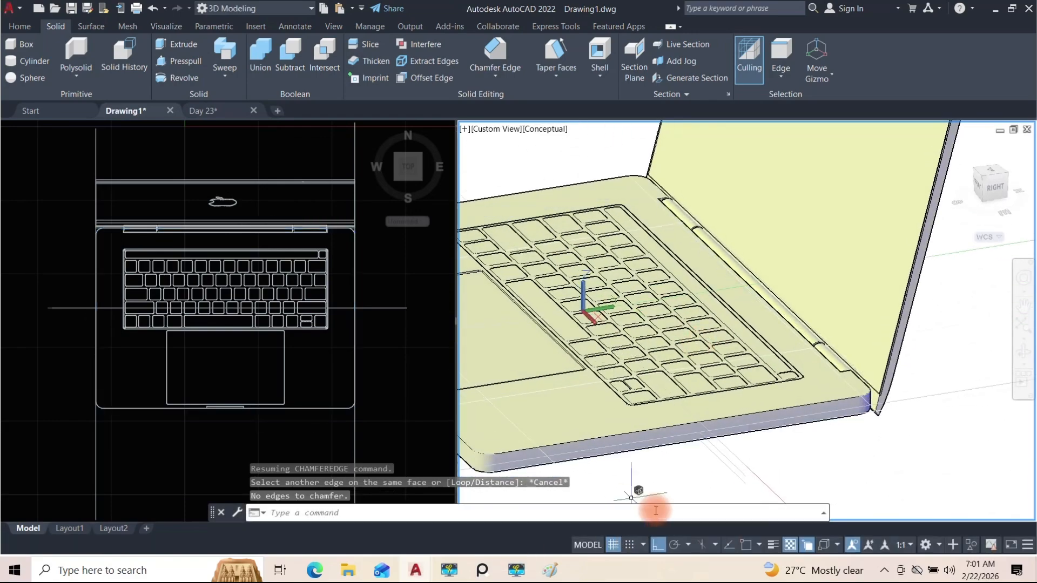
key("Escape")
Examine the complete laptop model, including its keyboard and open lid, from several angles and distances
scroll(637, 486, "down", 5)
middle_click_drag(675, 367, 748, 407, "shift")
key("Escape")
scroll(701, 405, "up", 4)
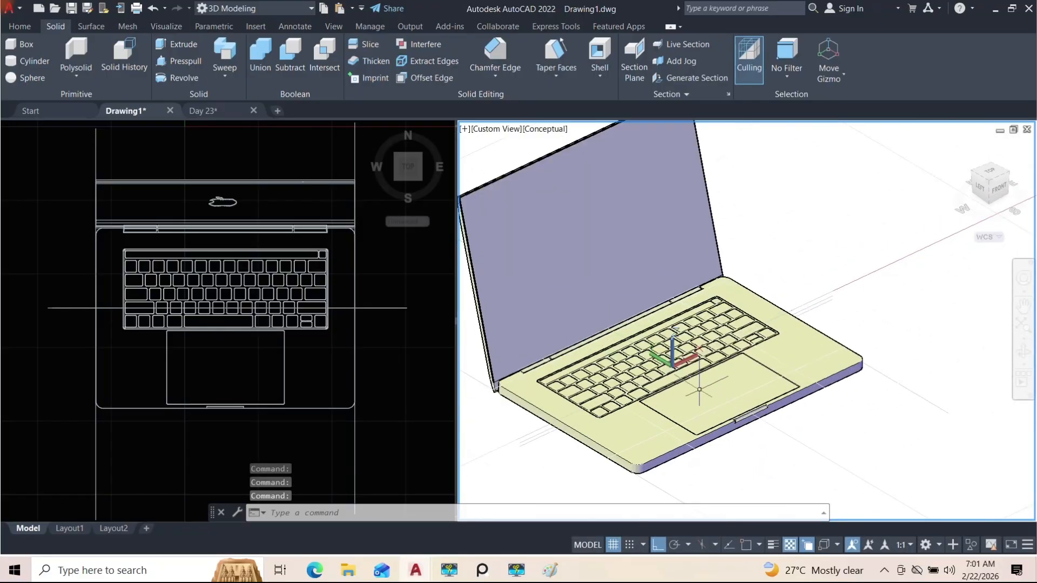
scroll(701, 394, "down", 5)
middle_click_drag(702, 388, 698, 411, "shift")
scroll(672, 367, "up", 4)
scroll(672, 367, "up", 5)
scroll(672, 368, "down", 5)
middle_click_drag(672, 368, 696, 325, "shift")
scroll(692, 340, "down", 5)
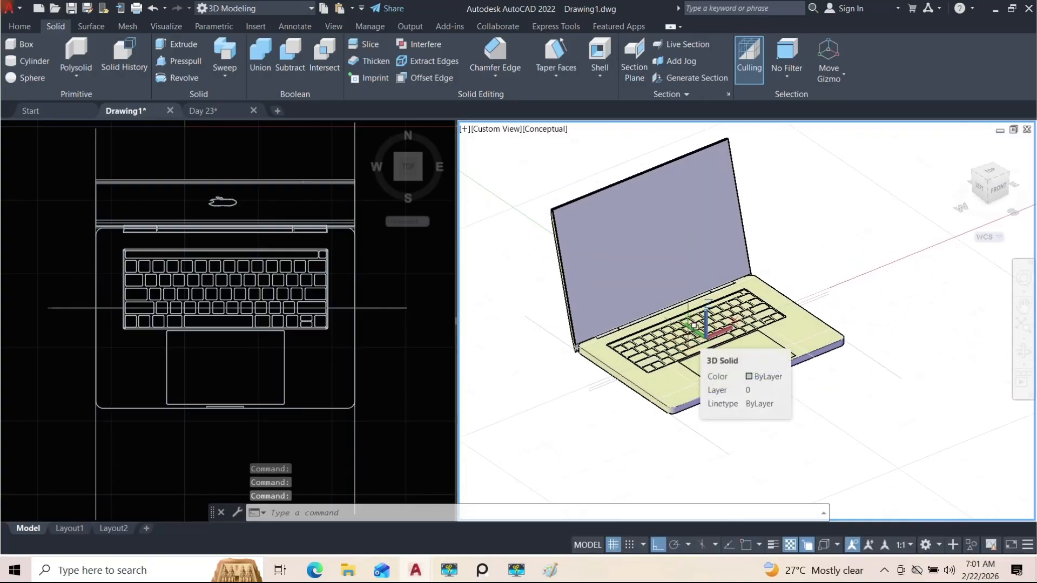